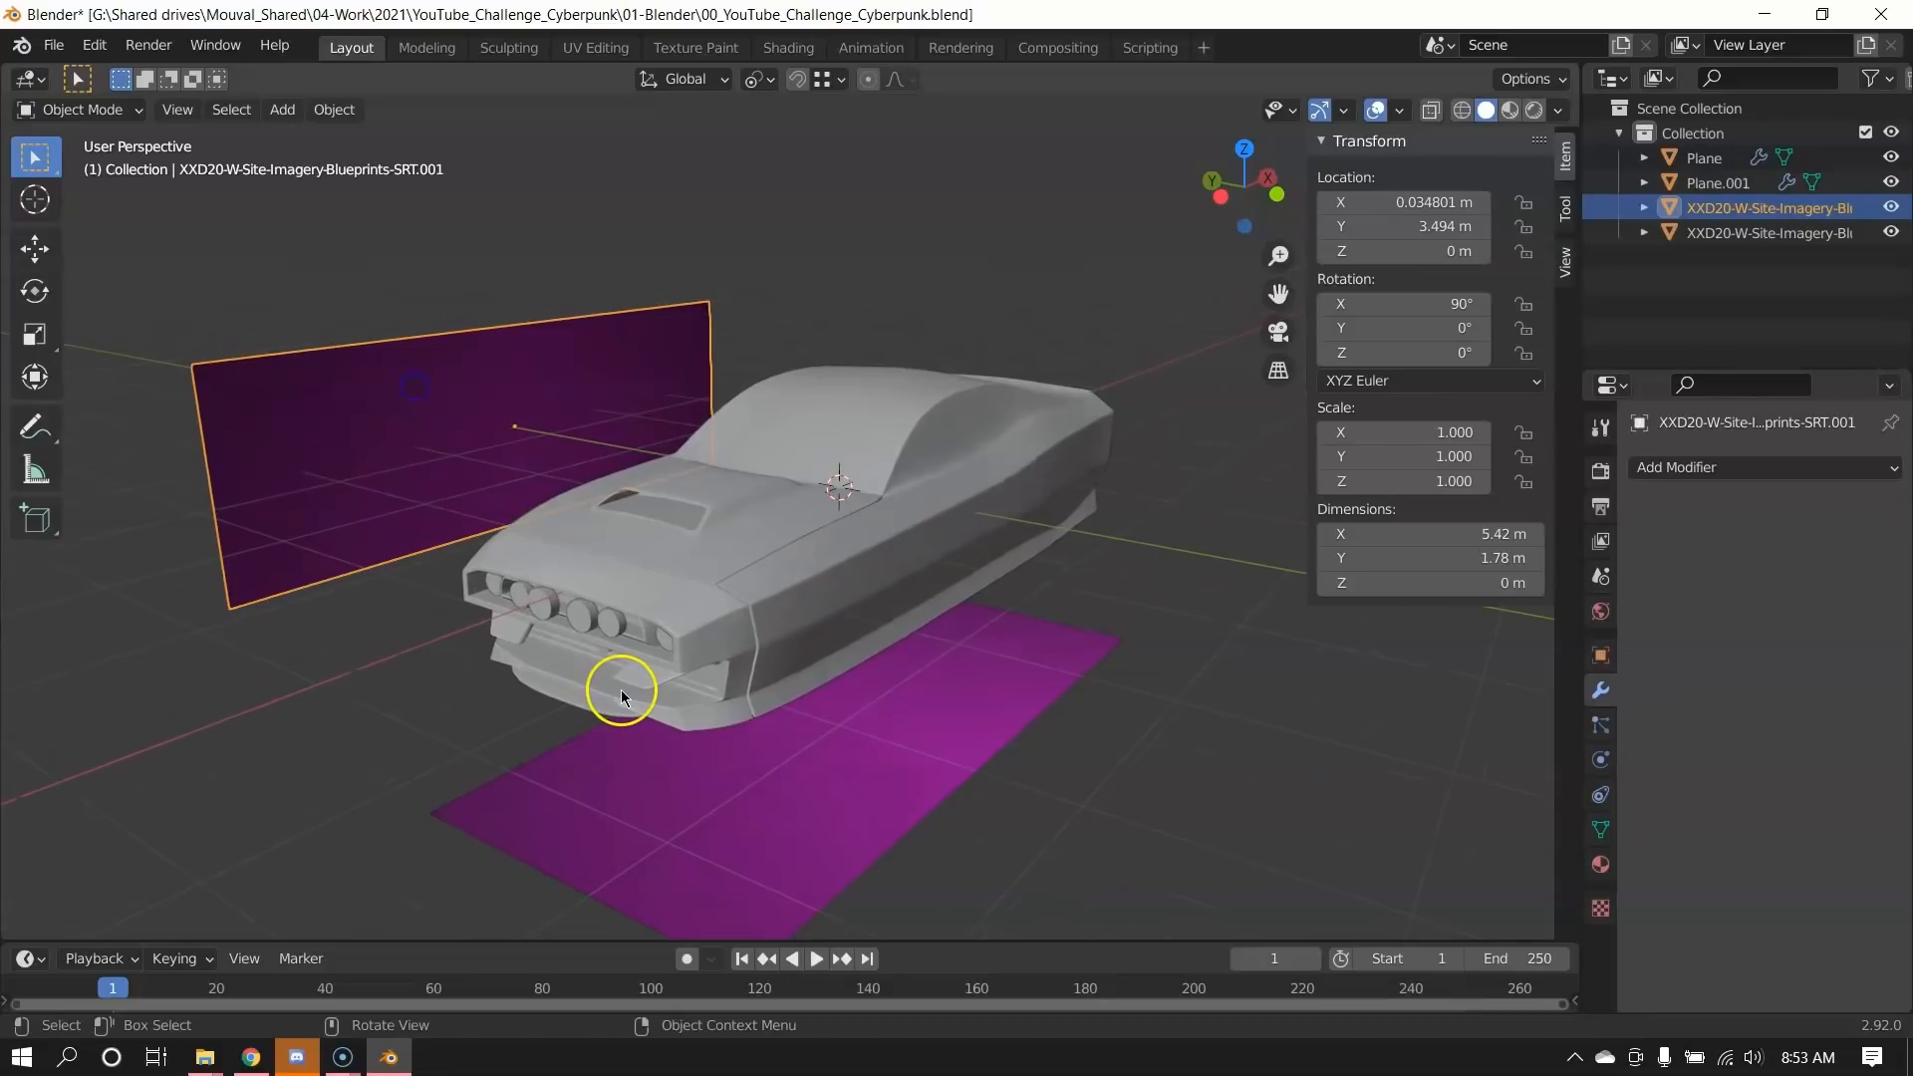
middle_drag(535, 639, 525, 589)
scroll(438, 460, down, 2)
middle_drag(397, 452, 516, 407)
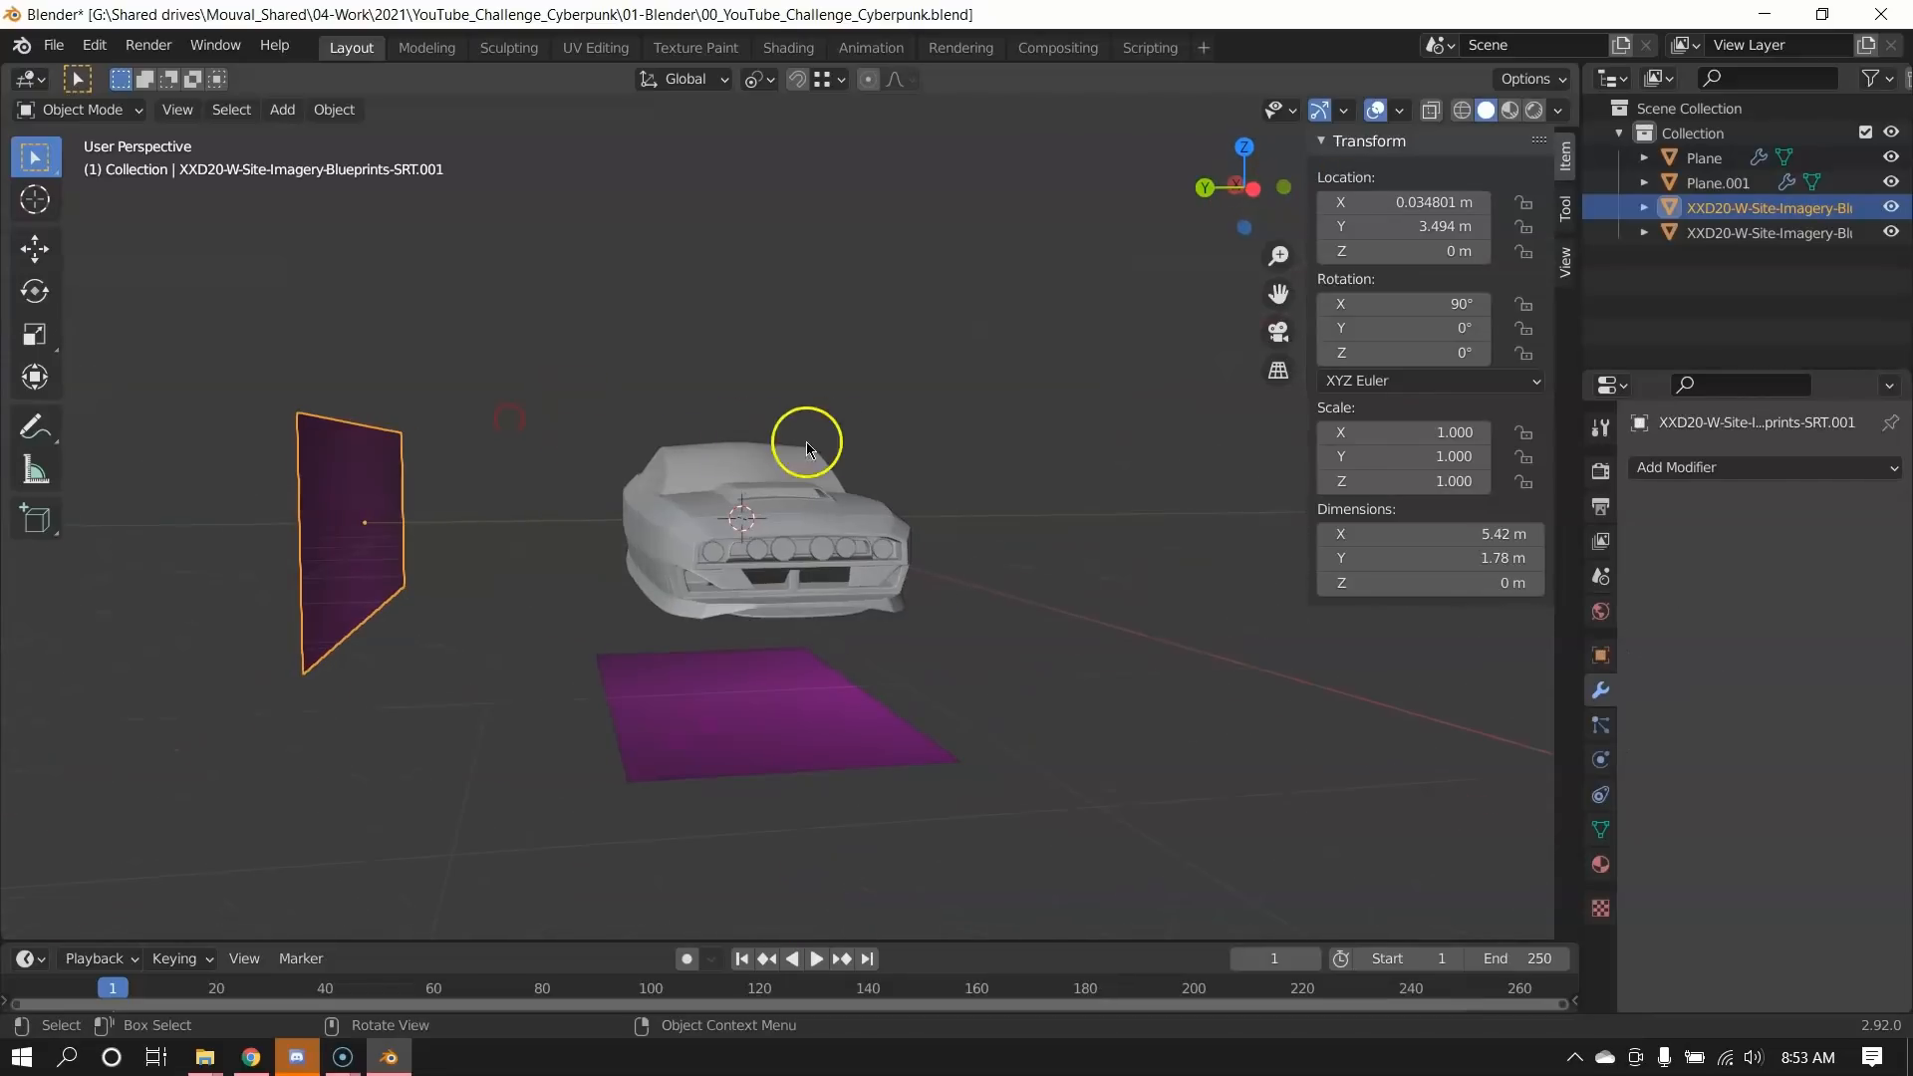
middle_drag(807, 443, 694, 452)
click(54, 46)
mouse_move(136, 451)
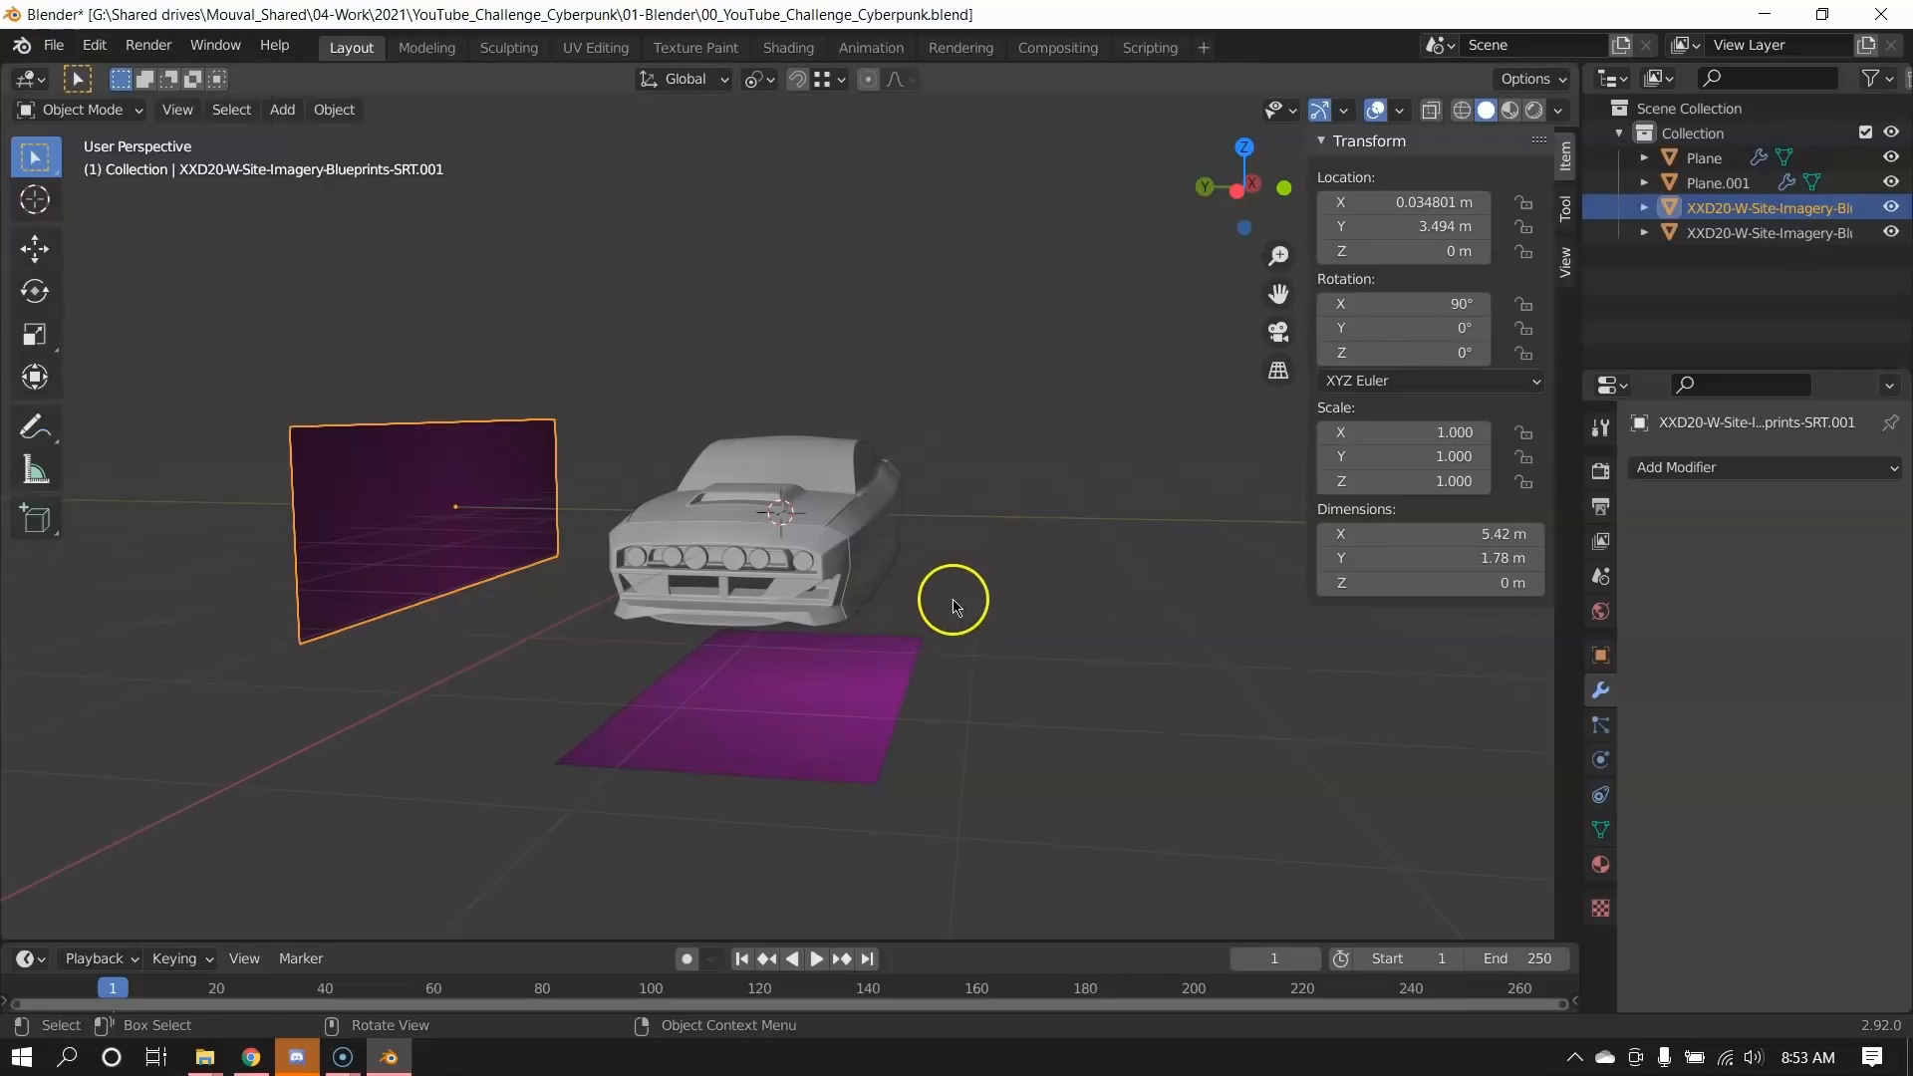
View the car blueprint image XXD20-W-Site-Imagery-Blueprints-SRT.jpg in Photos, closing it and the file window before returning to Blender.
key(alt+Tab)
double_click(385, 230)
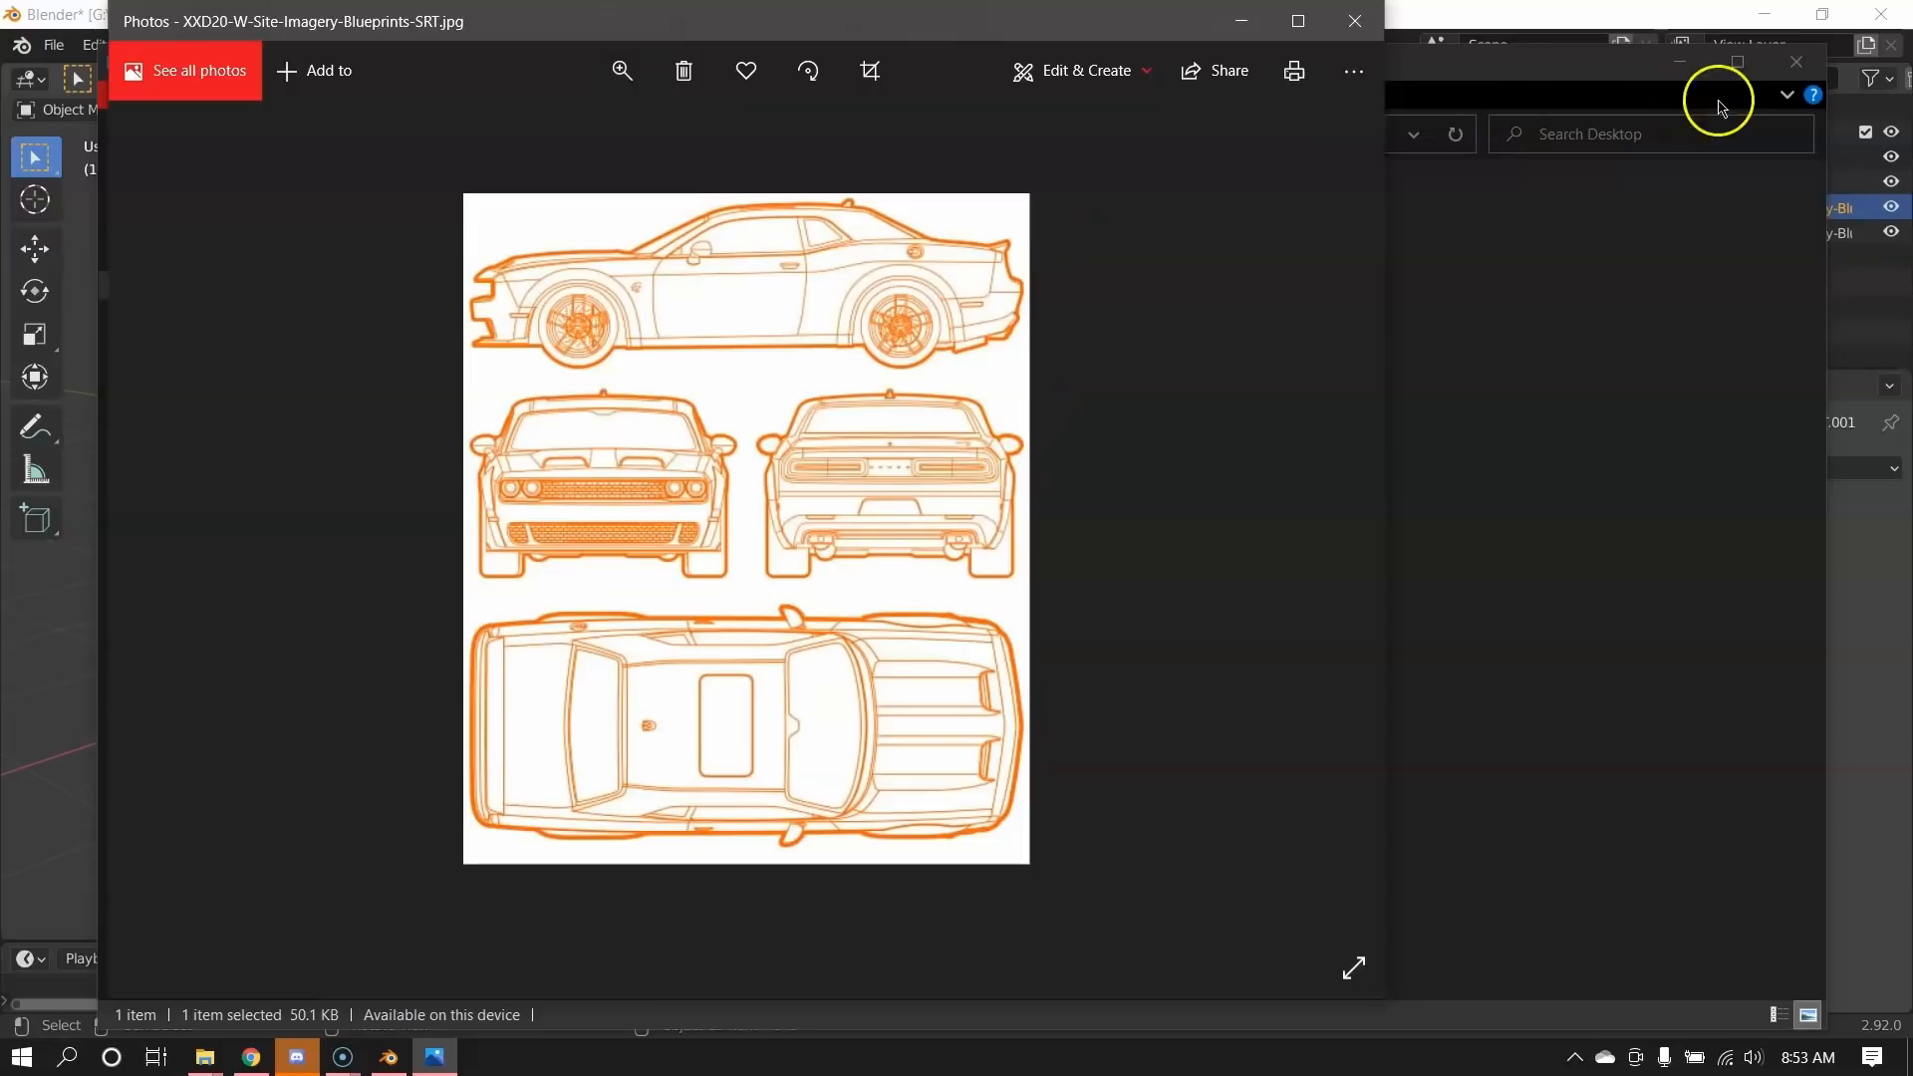
click(1793, 58)
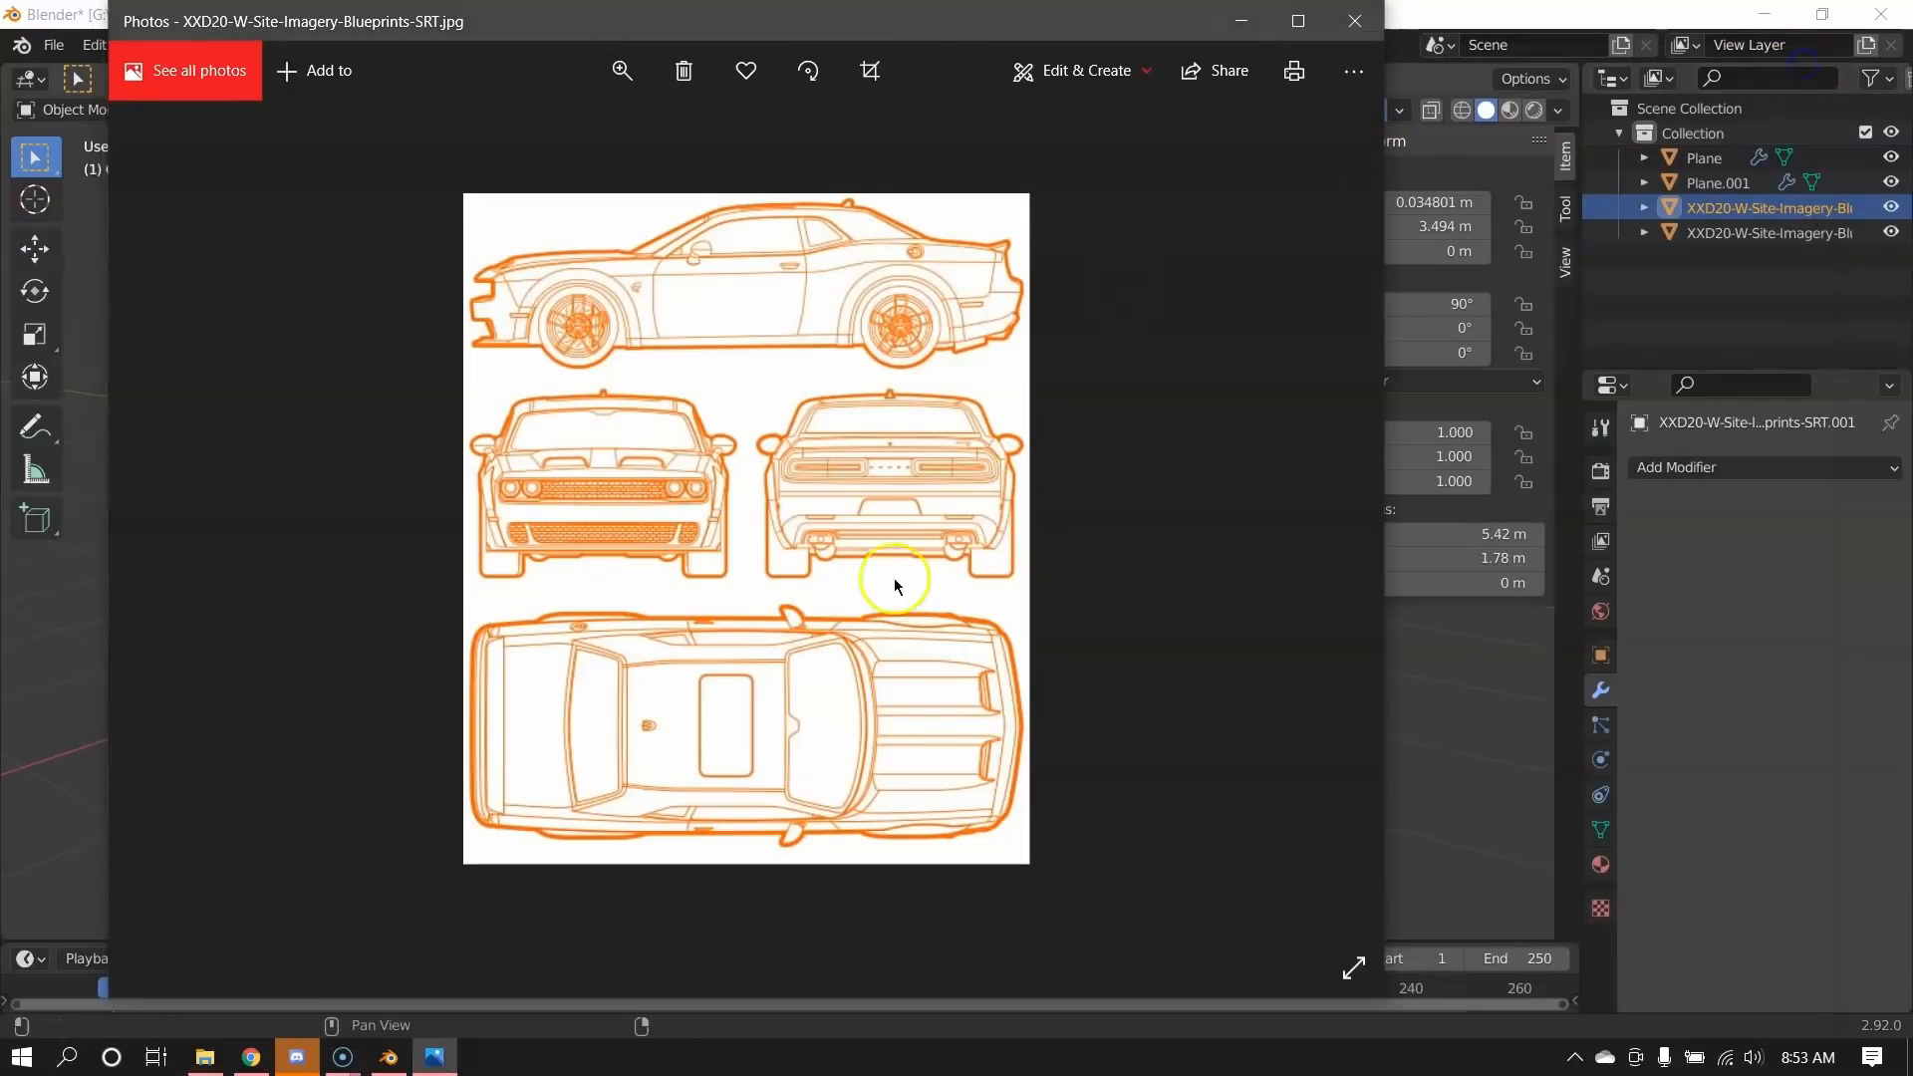
click(1361, 24)
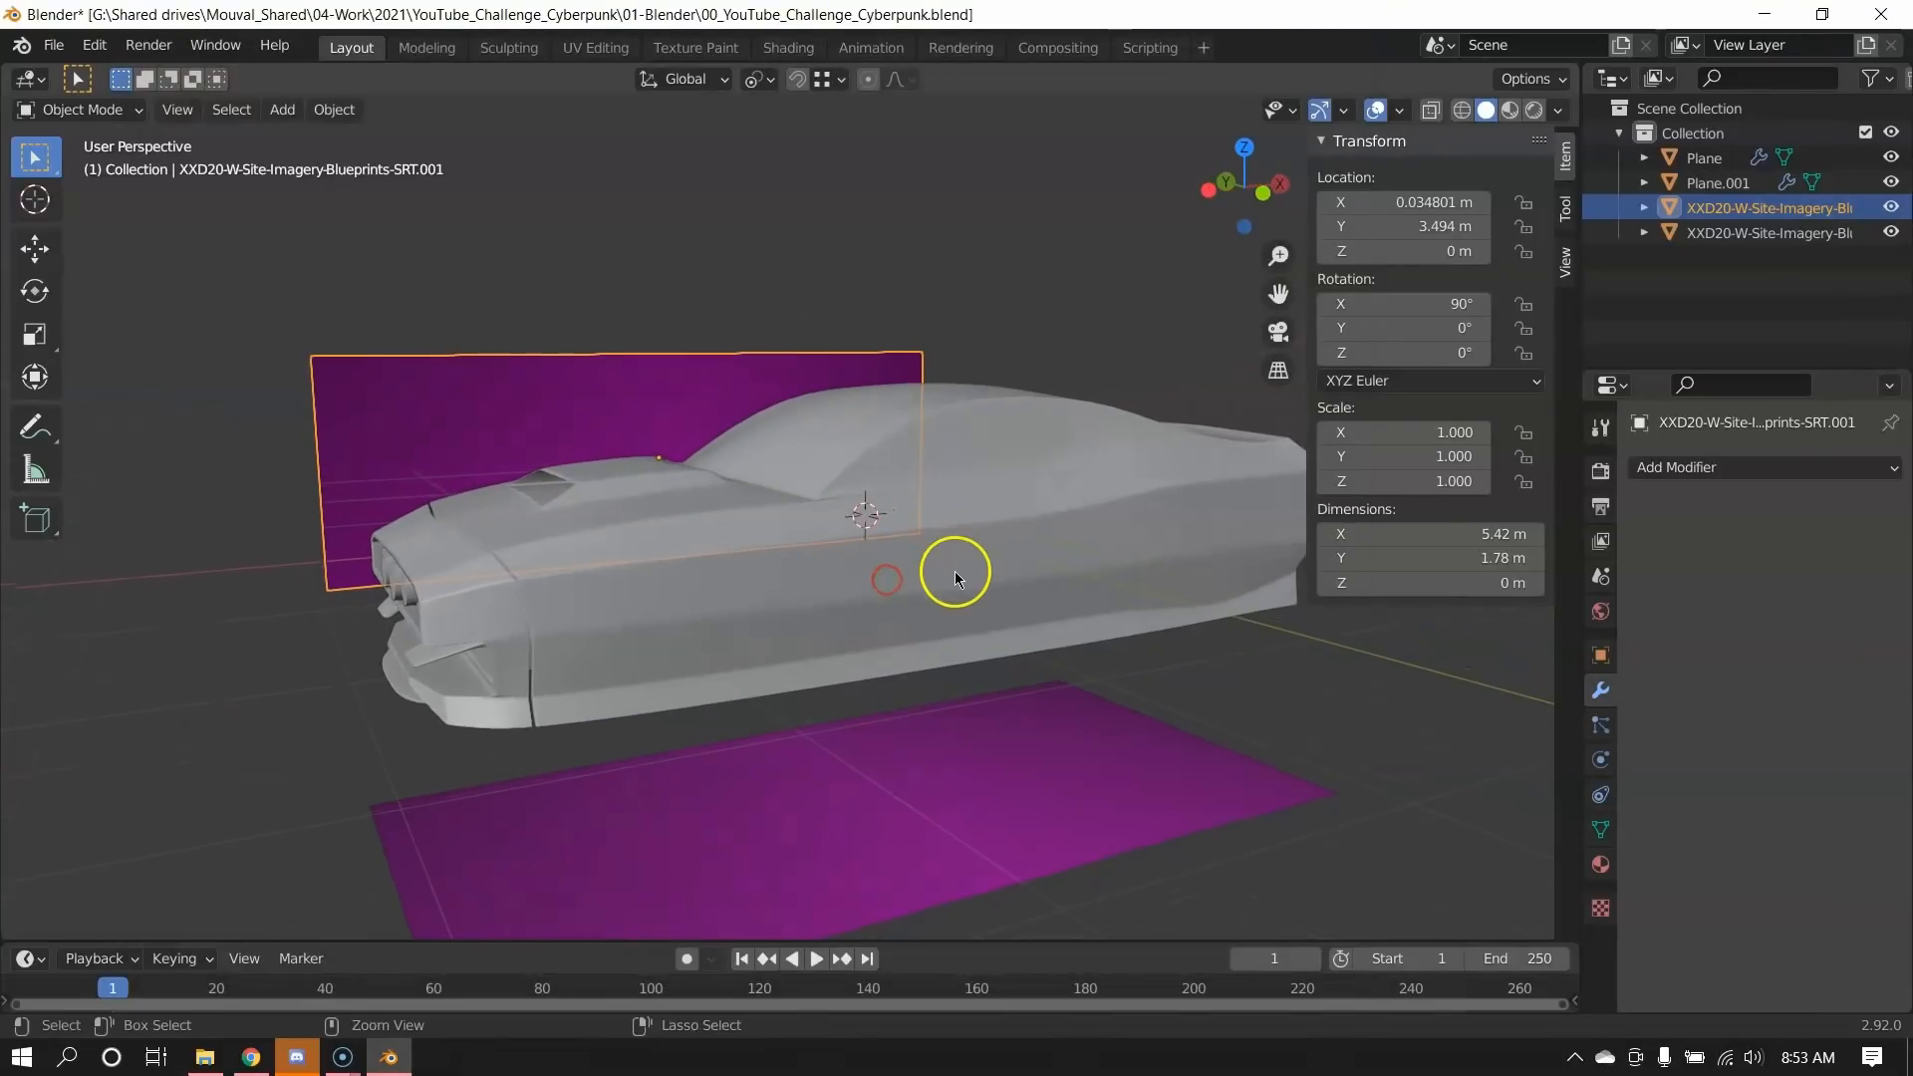
Maximize the 3D viewport and reveal all hidden geometry of the car body mesh in Edit Mode.
key(ctrl+space)
click(1079, 570)
middle_drag(911, 607, 882, 646)
key(Tab)
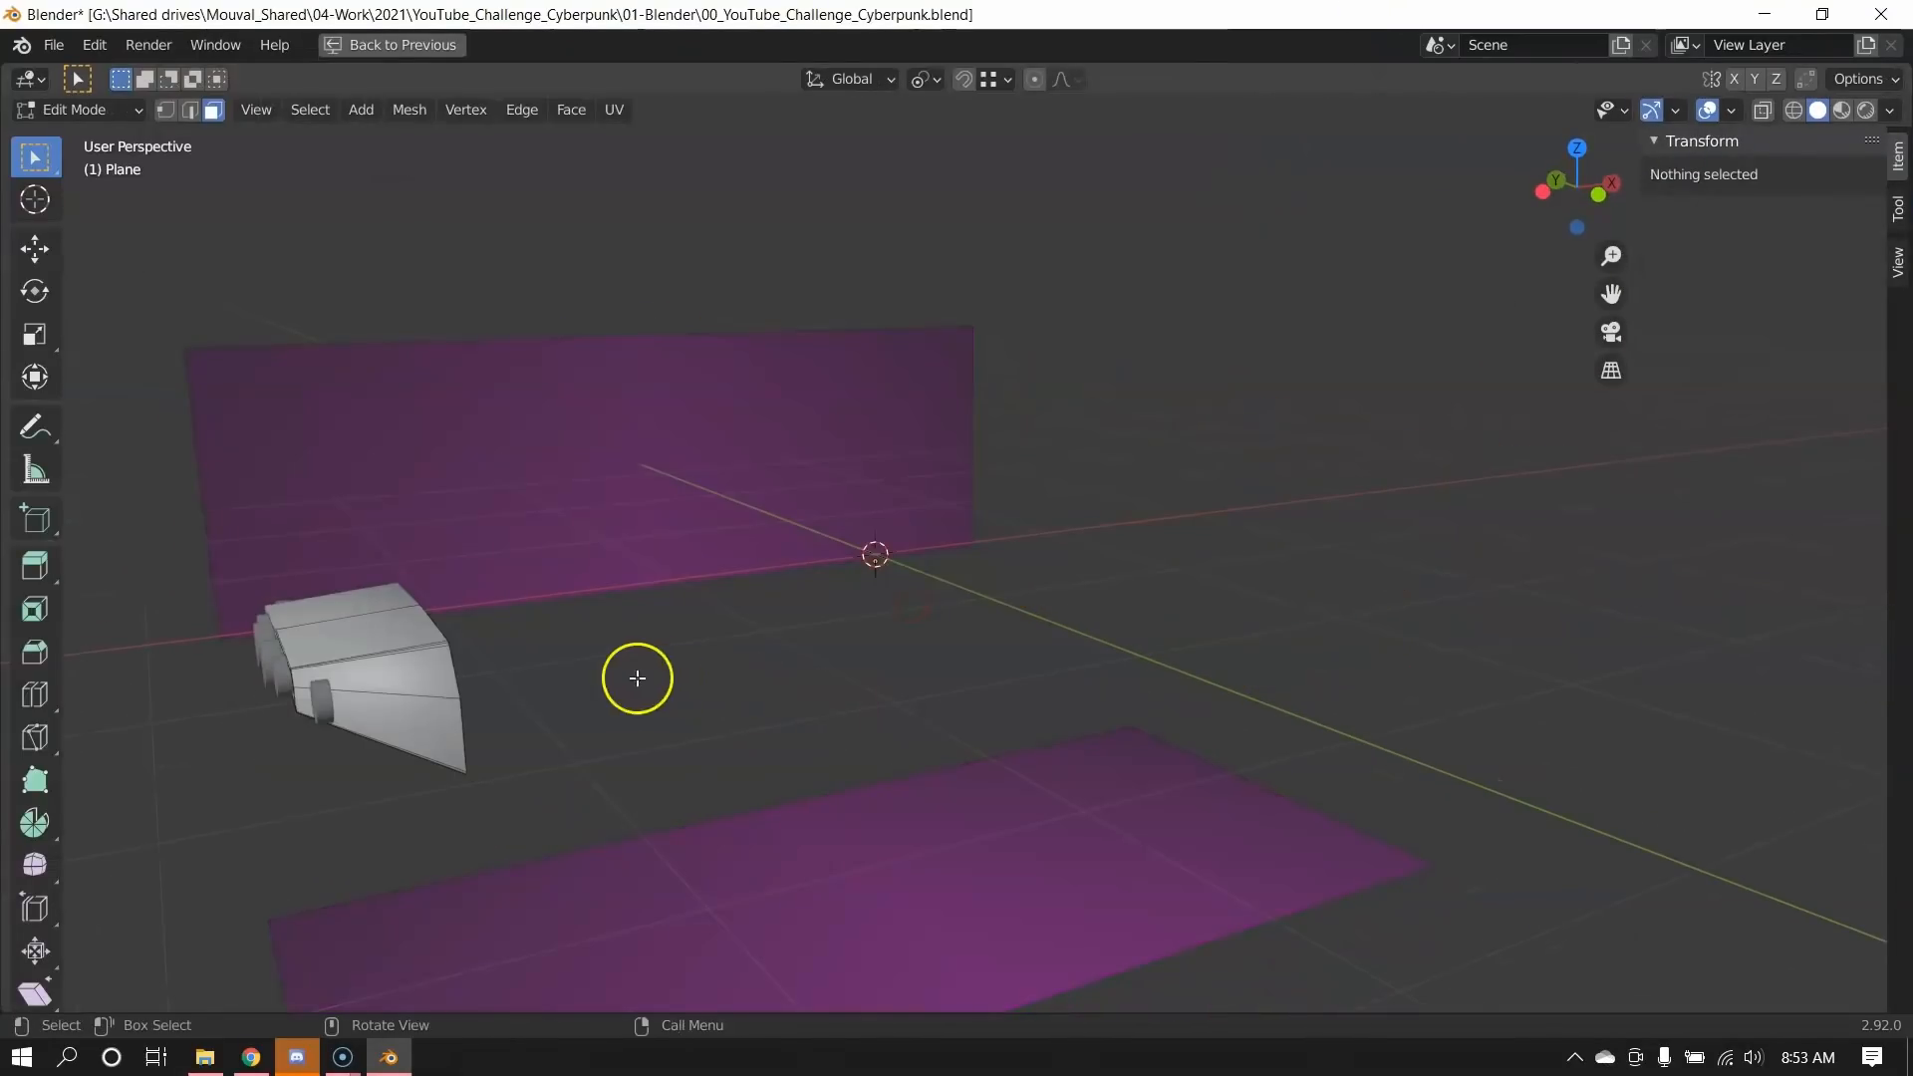
key(Tab)
key(Tab)
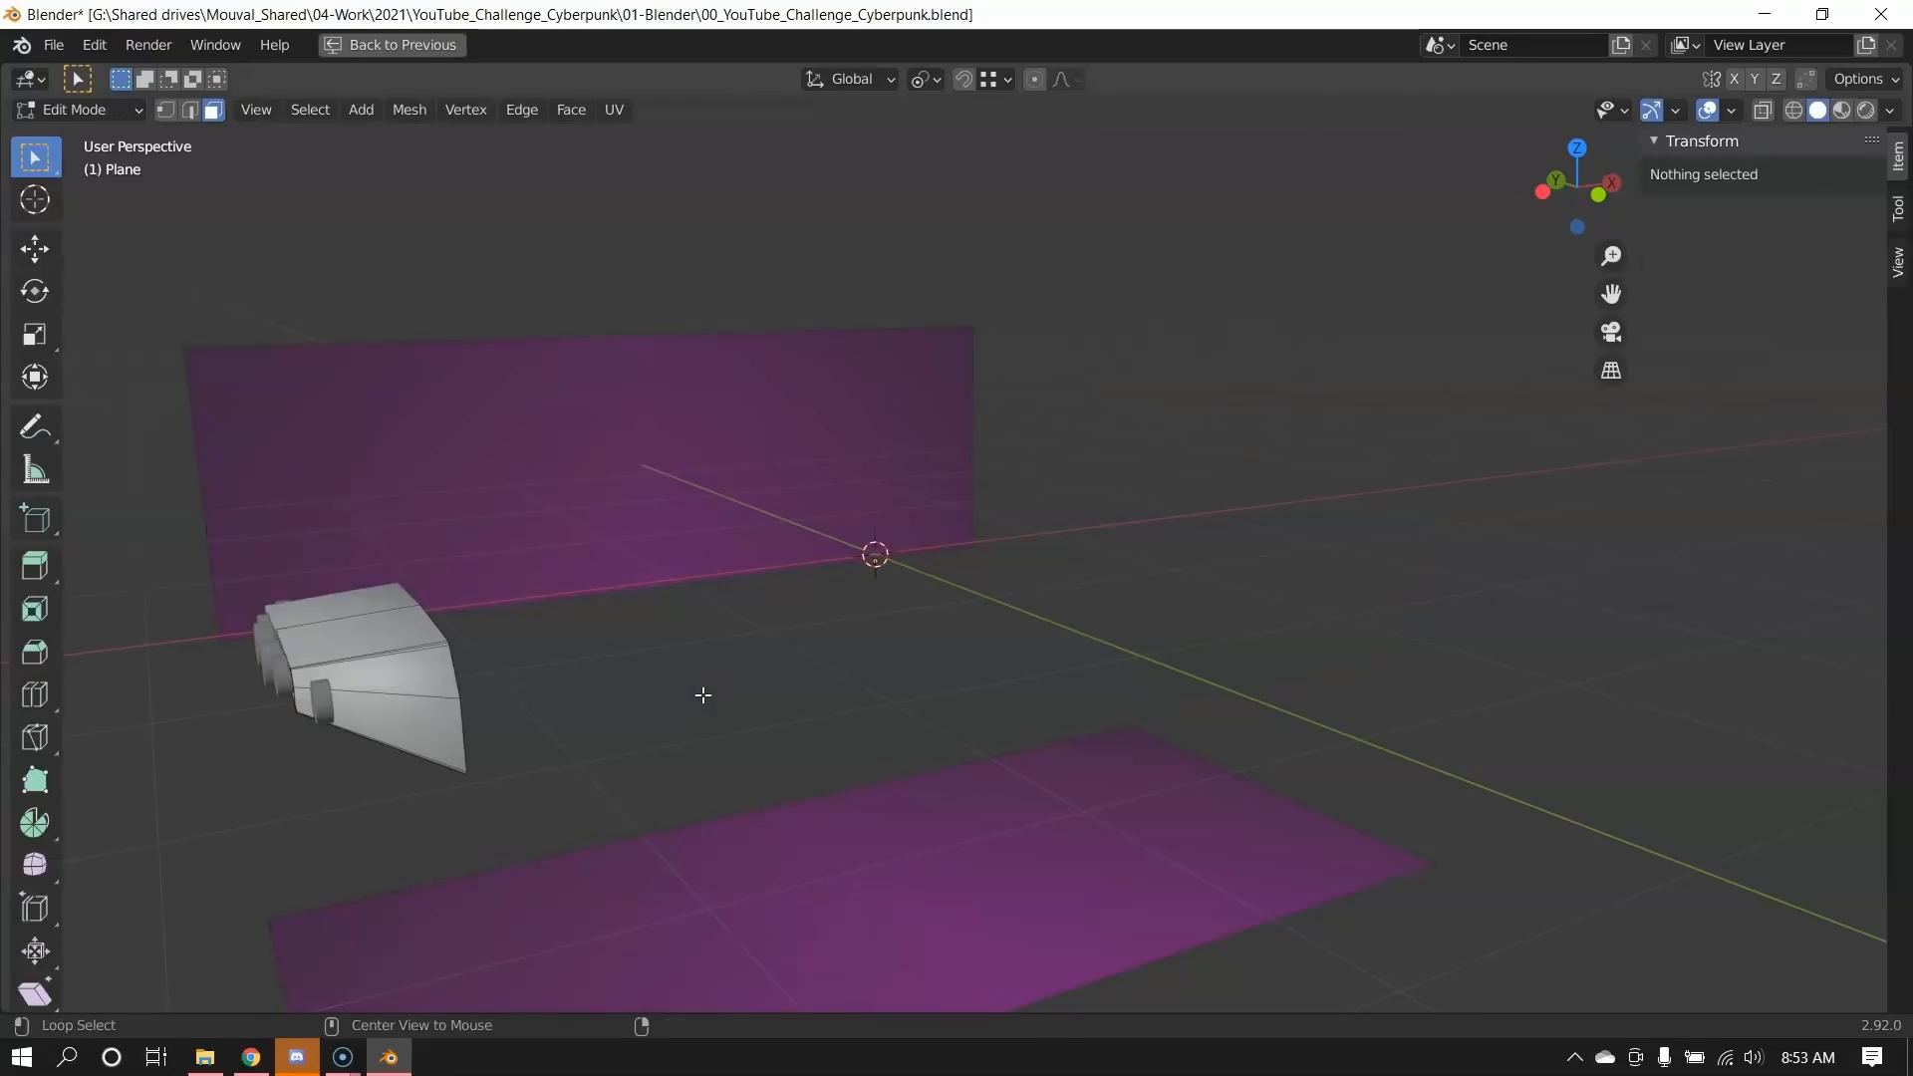
key(alt+h)
Switch to edge selection and select the lengthwise edge loop along the side of the car body.
alt+click(587, 641)
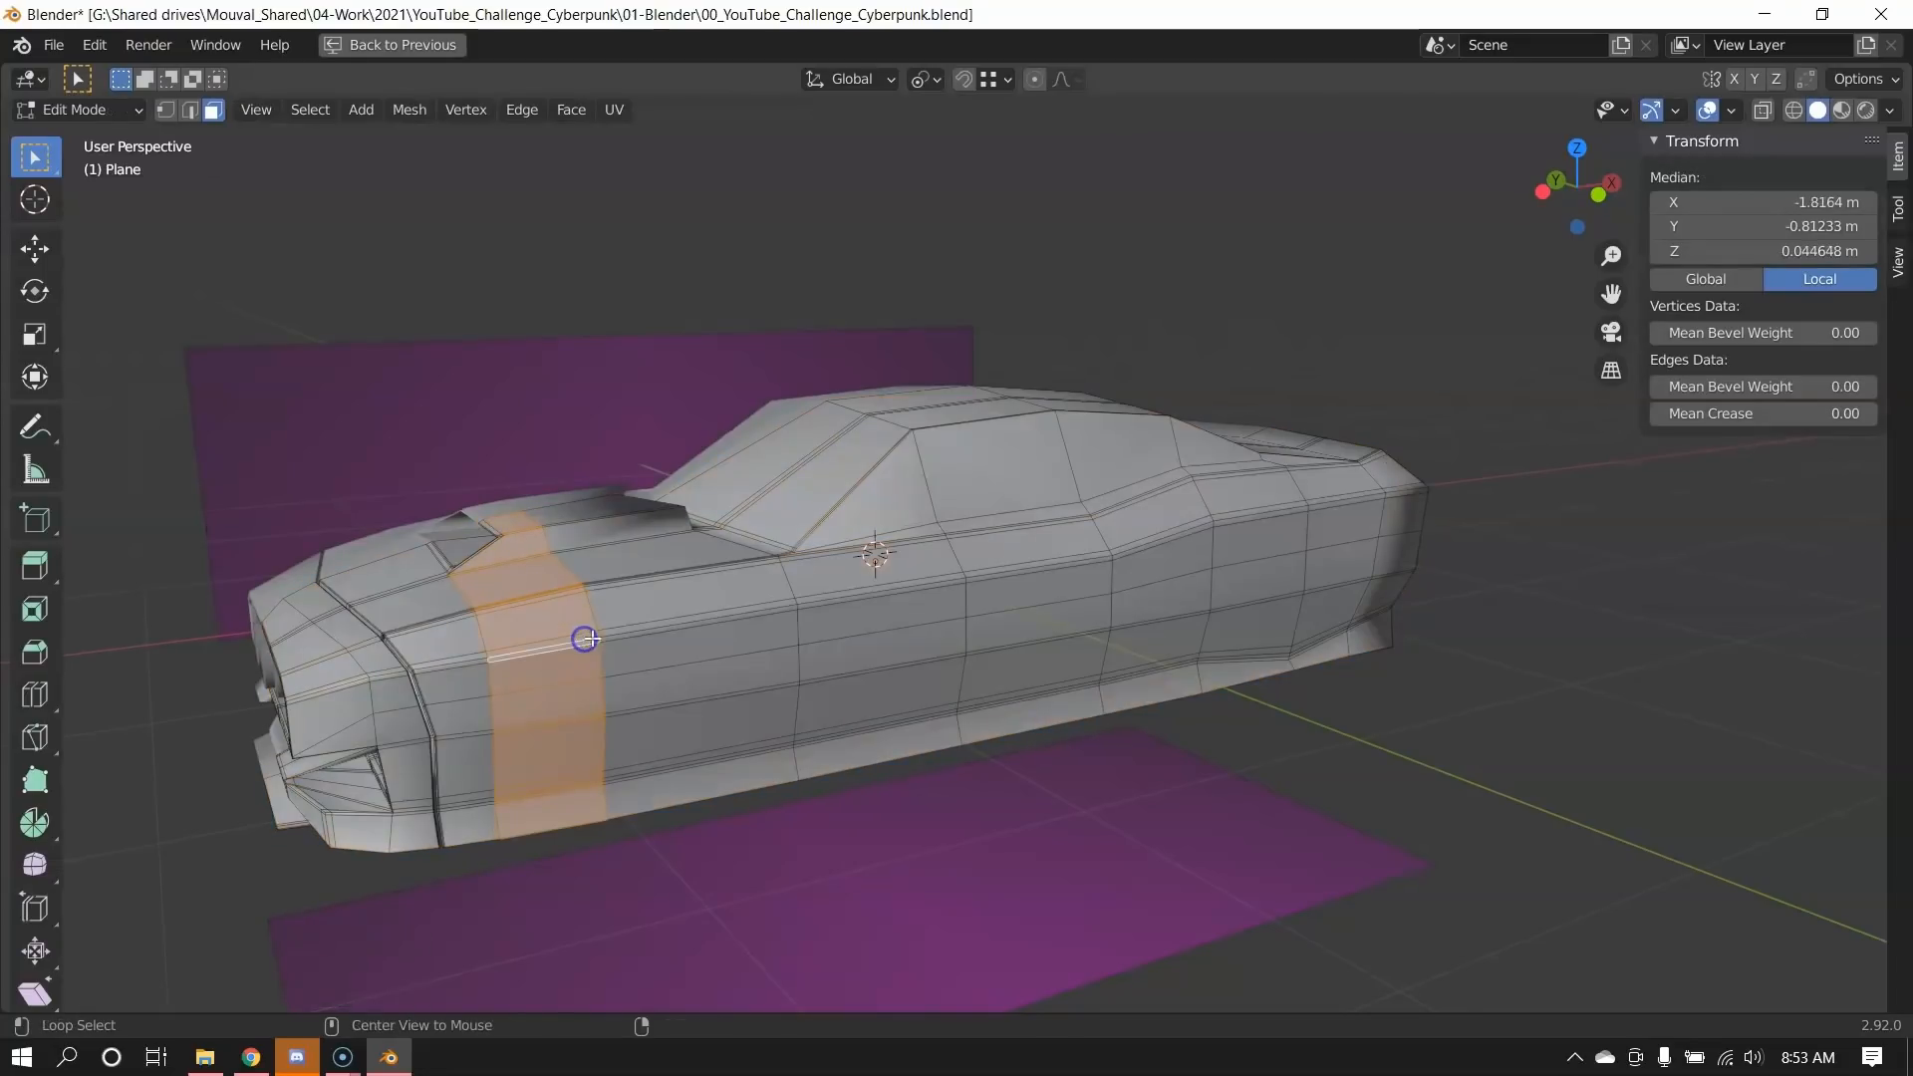
alt+click(707, 615)
key(2)
alt+click(707, 614)
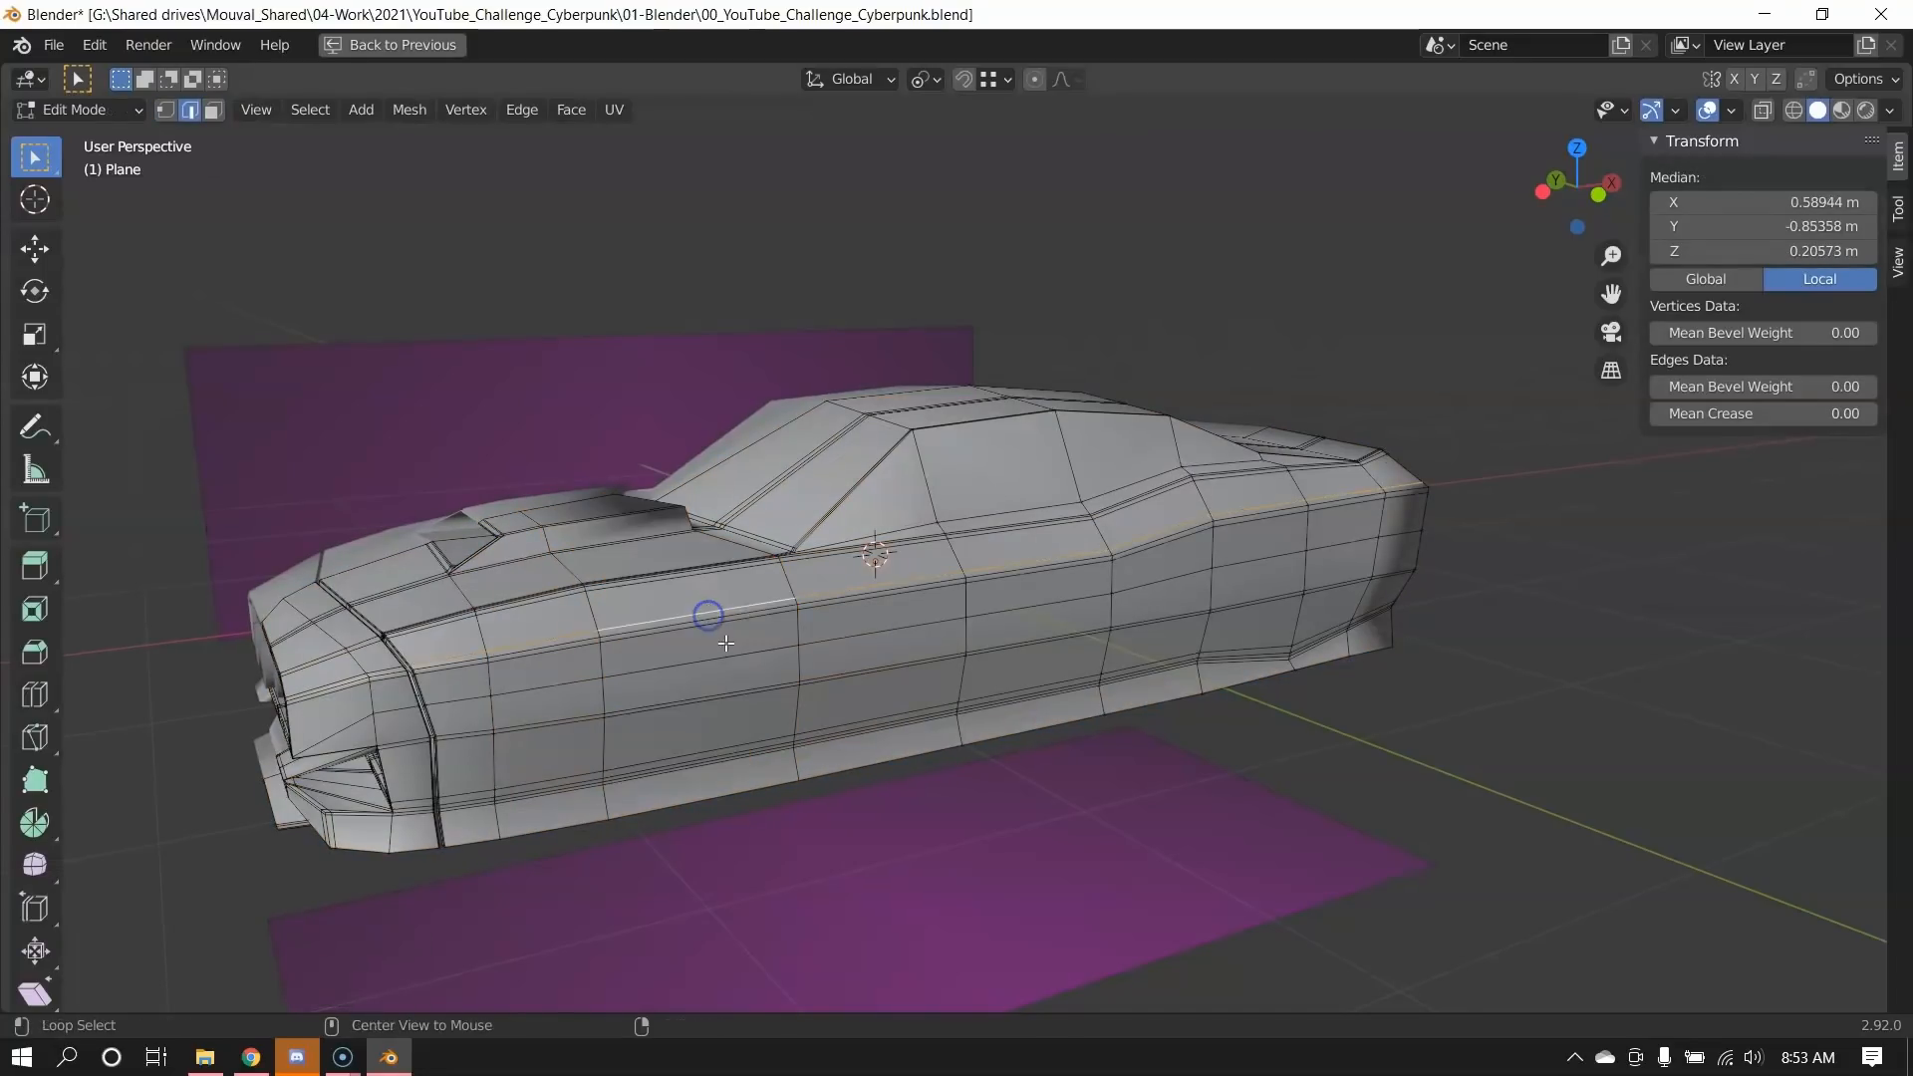
alt+click(691, 620)
middle_drag(691, 620, 811, 649)
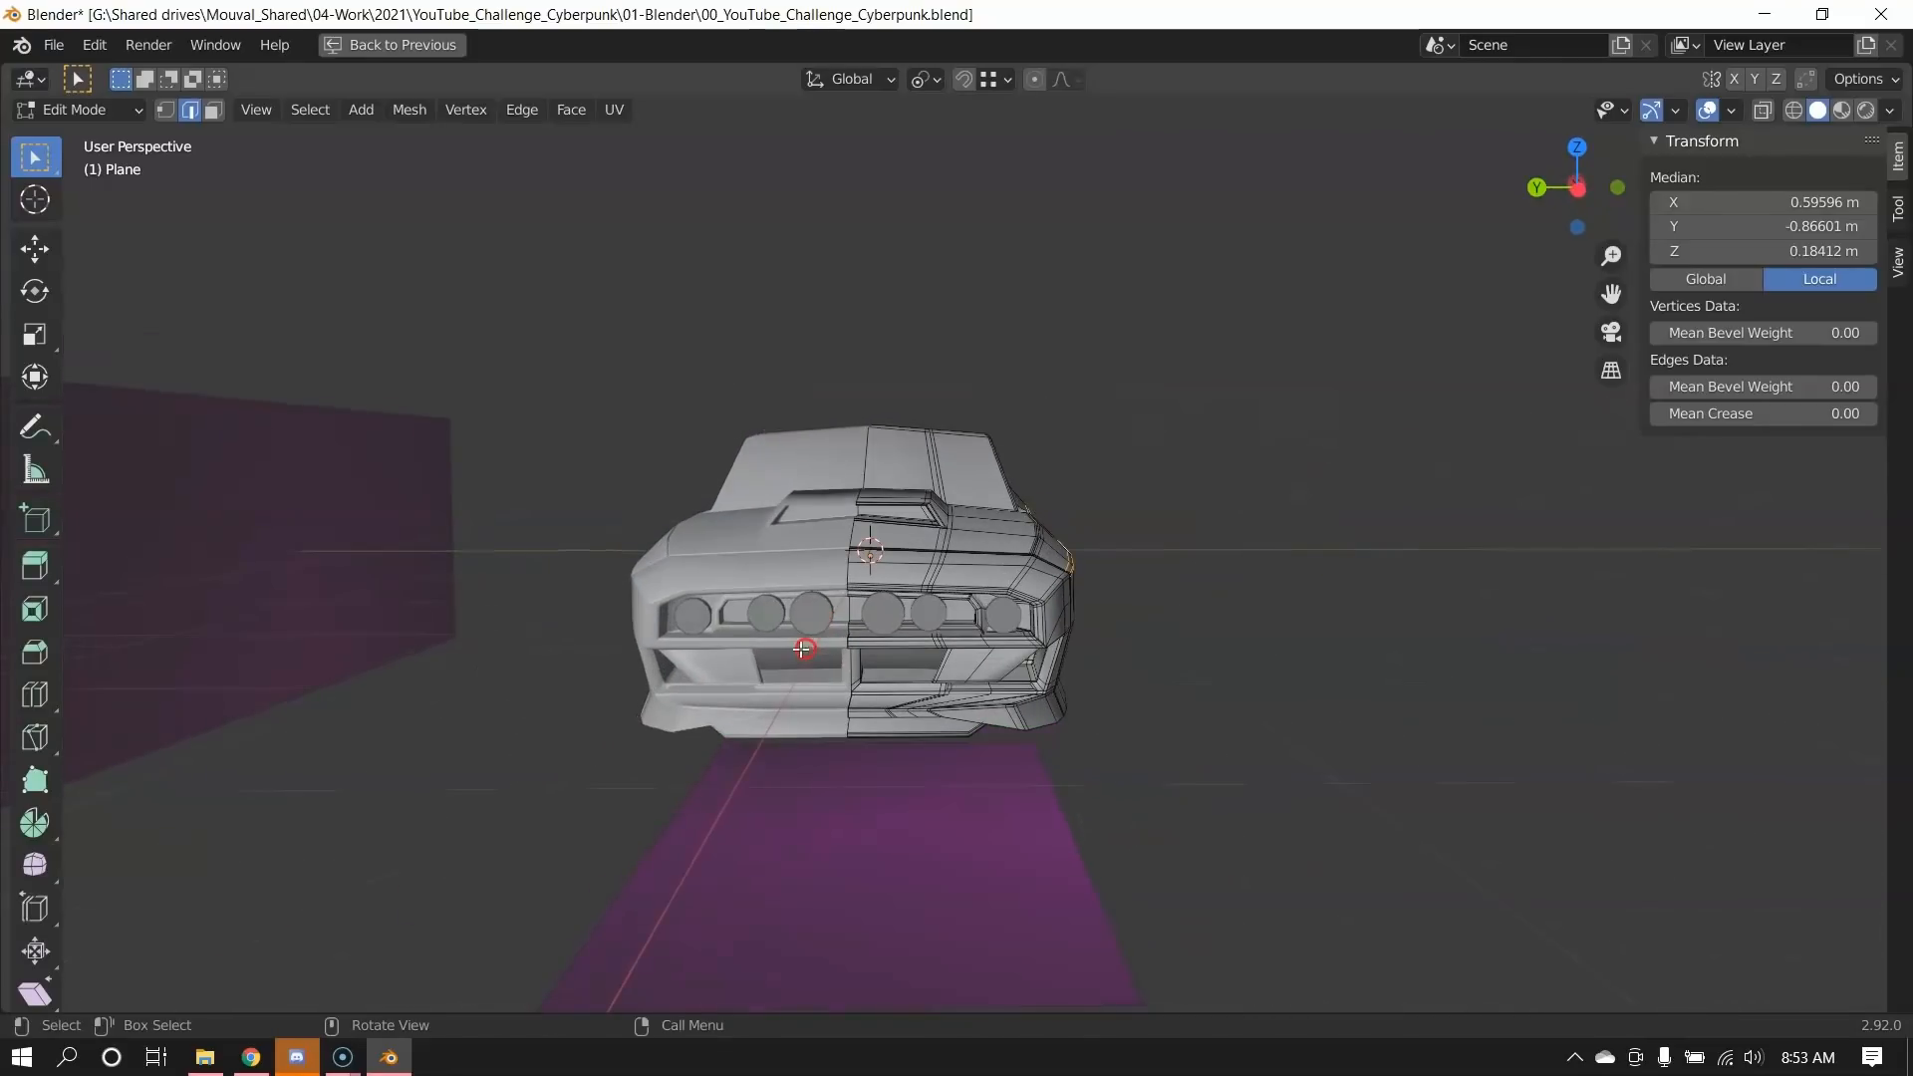
Examine the car body's front grille, headlights and side in Object Mode and its side topology in Edit Mode.
key(Tab)
middle_drag(909, 738, 743, 499)
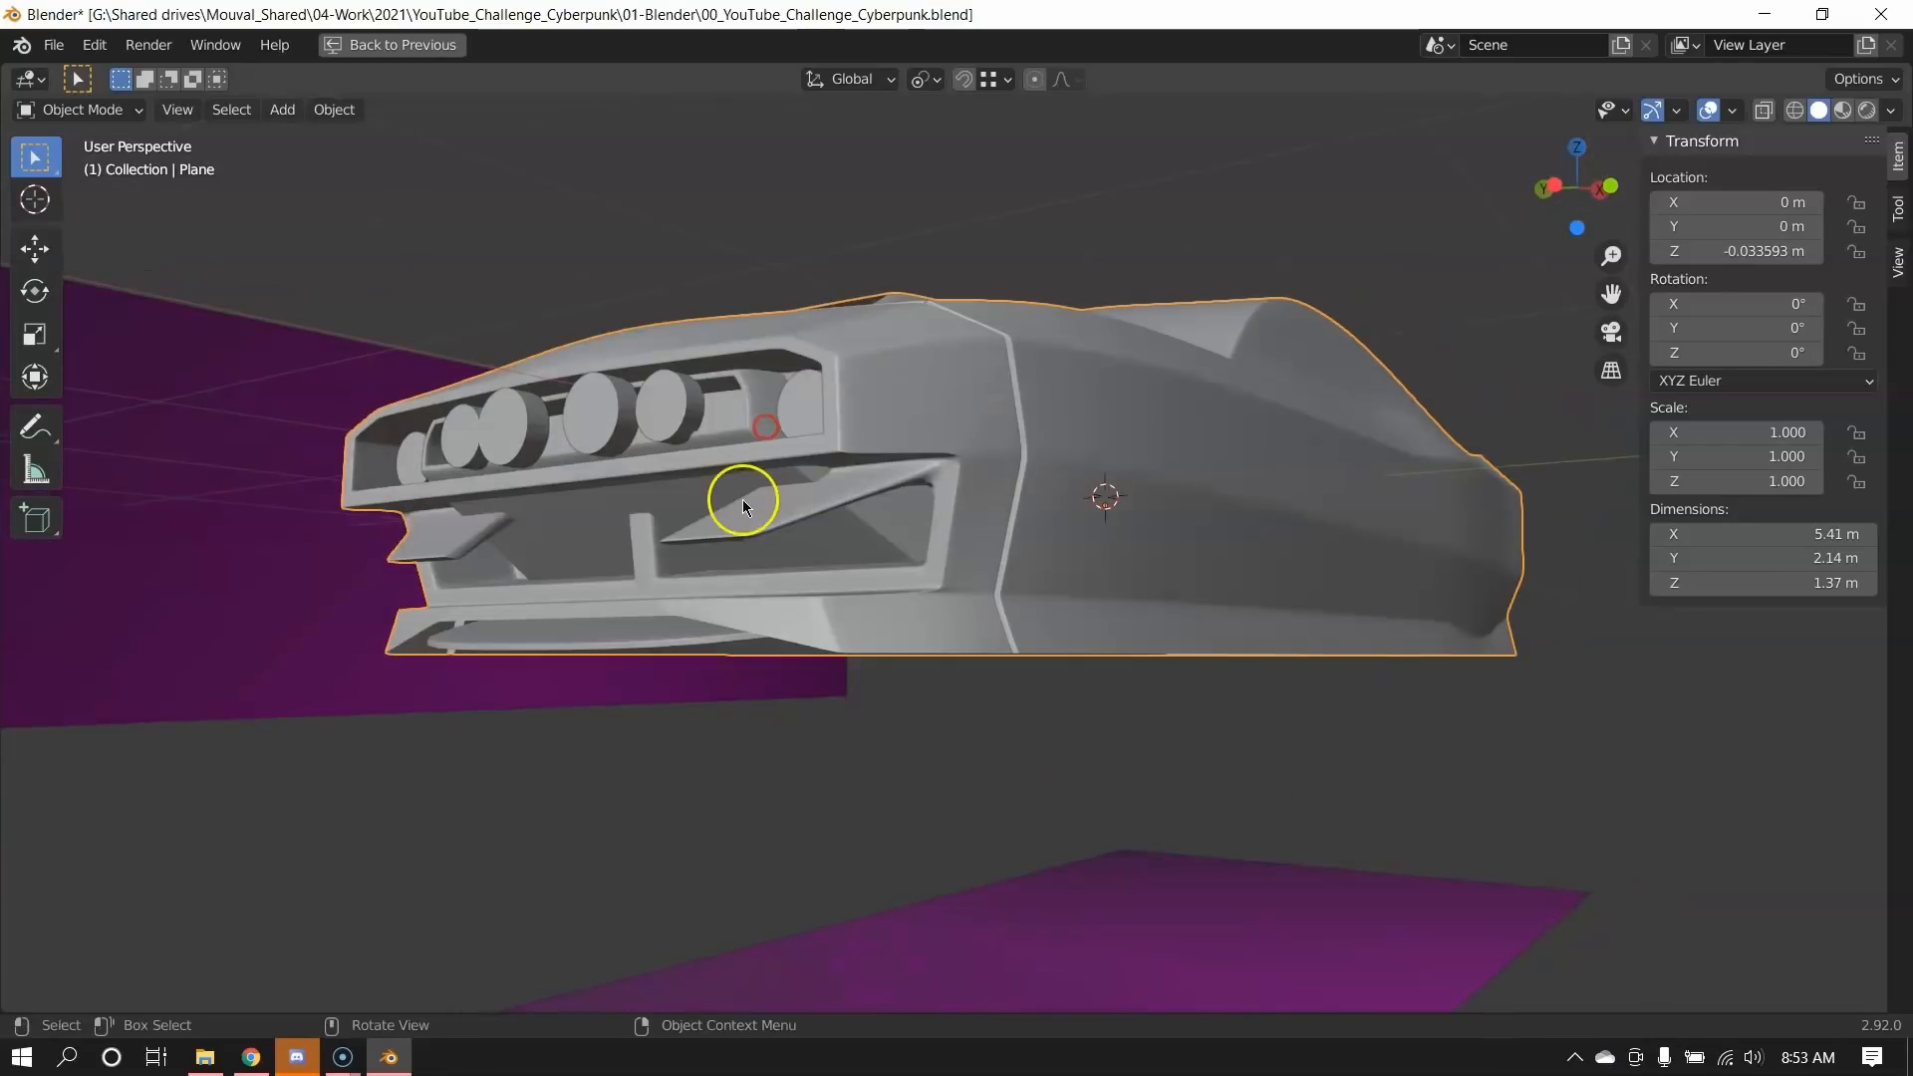
middle_drag(881, 454, 569, 511)
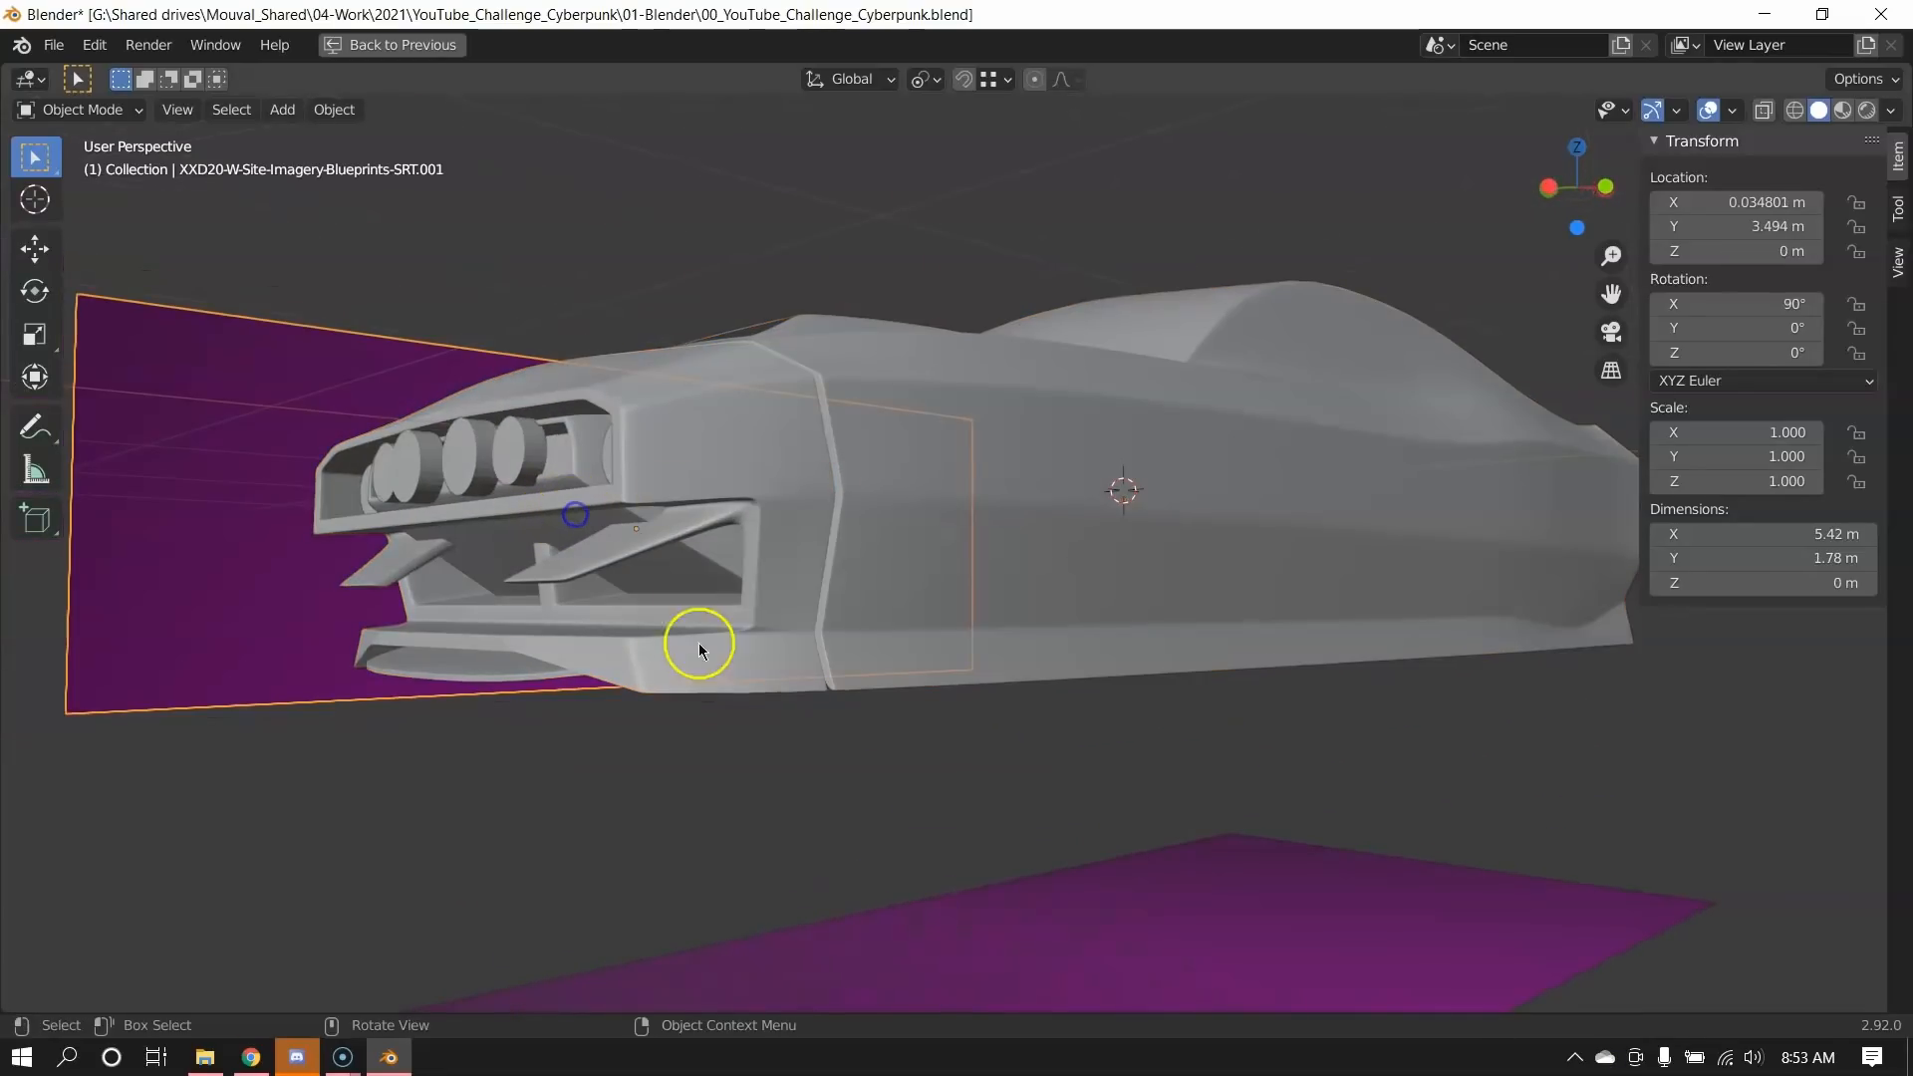
middle_drag(698, 650, 739, 645)
mouse_move(1012, 572)
middle_down()
mouse_move(909, 568)
mouse_move(1025, 906)
mouse_move(1136, 653)
mouse_move(702, 668)
mouse_move(864, 585)
mouse_move(1100, 512)
mouse_move(1044, 725)
mouse_move(989, 656)
mouse_move(1217, 618)
mouse_move(406, 628)
mouse_move(1007, 559)
middle_up()
scroll(1007, 558, up, 4)
key(Tab)
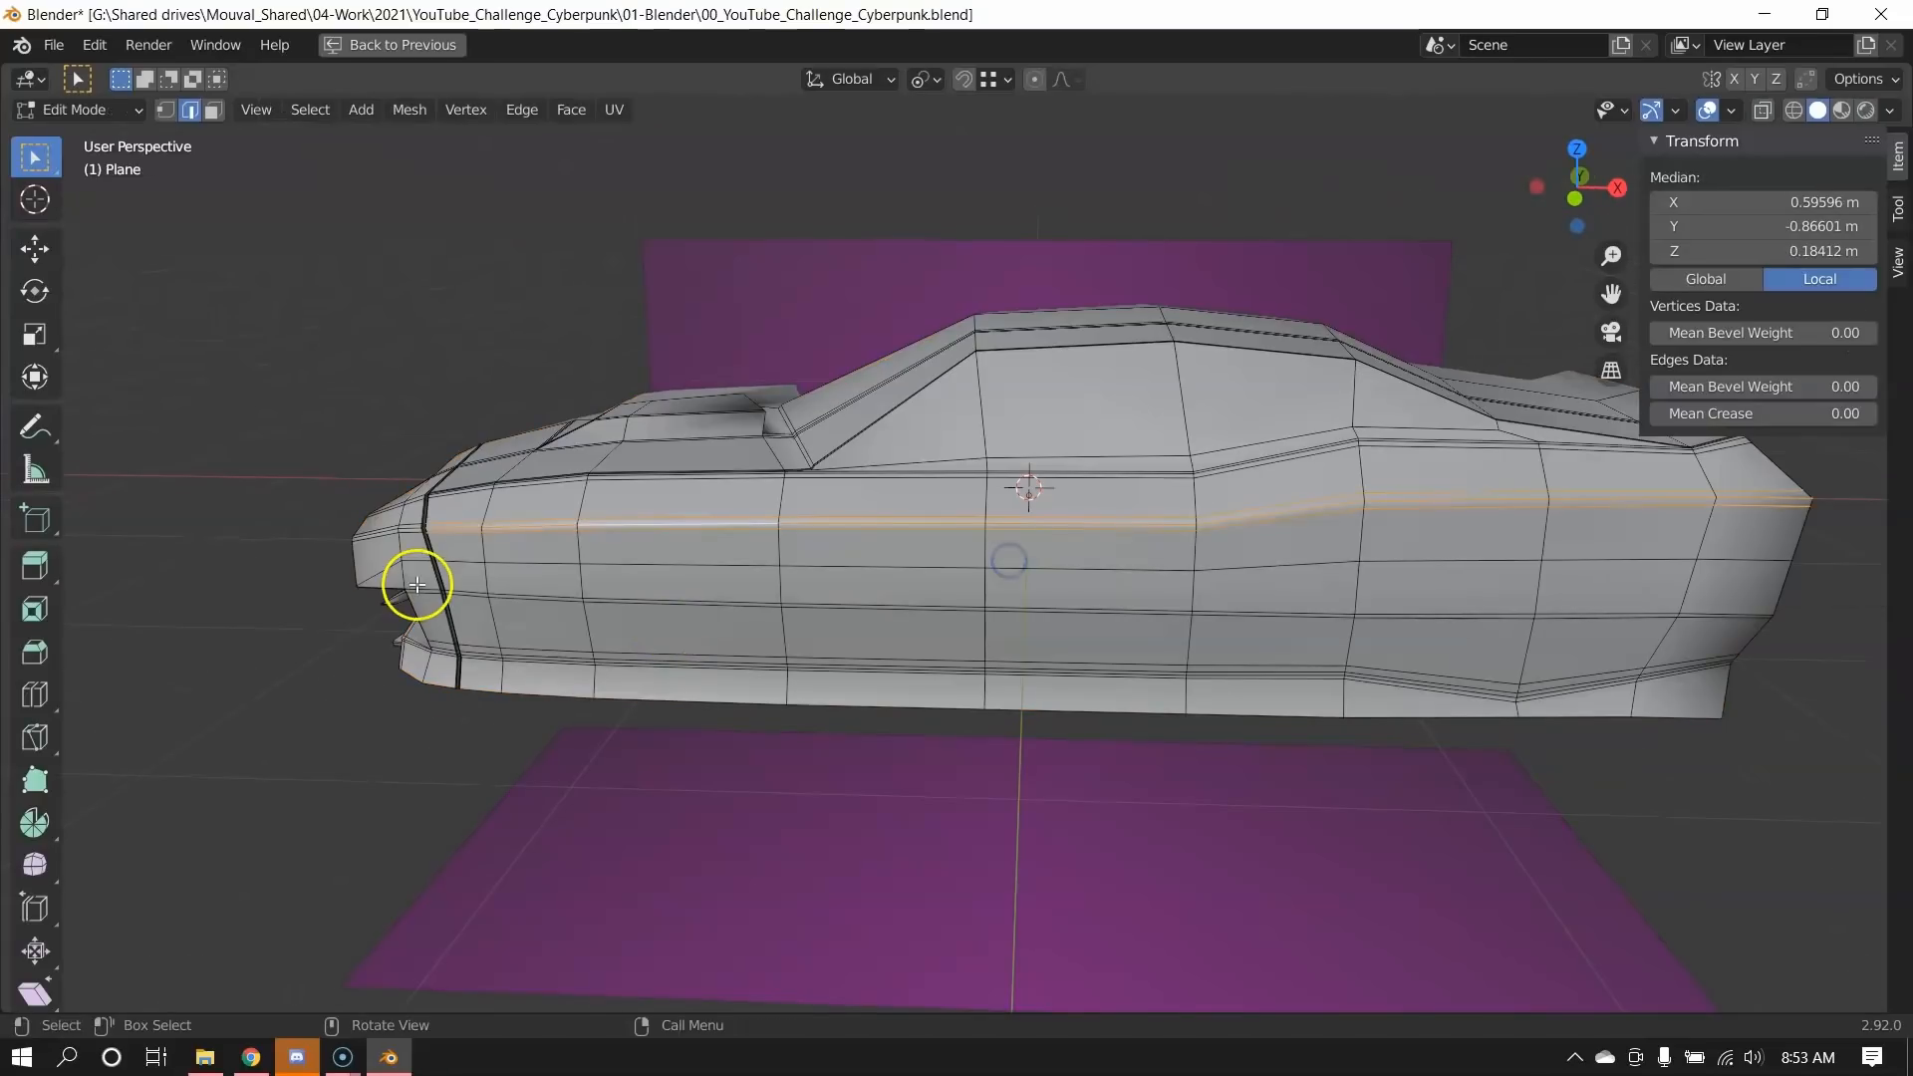
middle_drag(414, 585, 939, 610)
Restore the full workspace layout and collapse the car body's Mirror and Subdivision modifiers, ending in Object Mode with the mesh deselected.
key(alt+a)
key(ctrl+space)
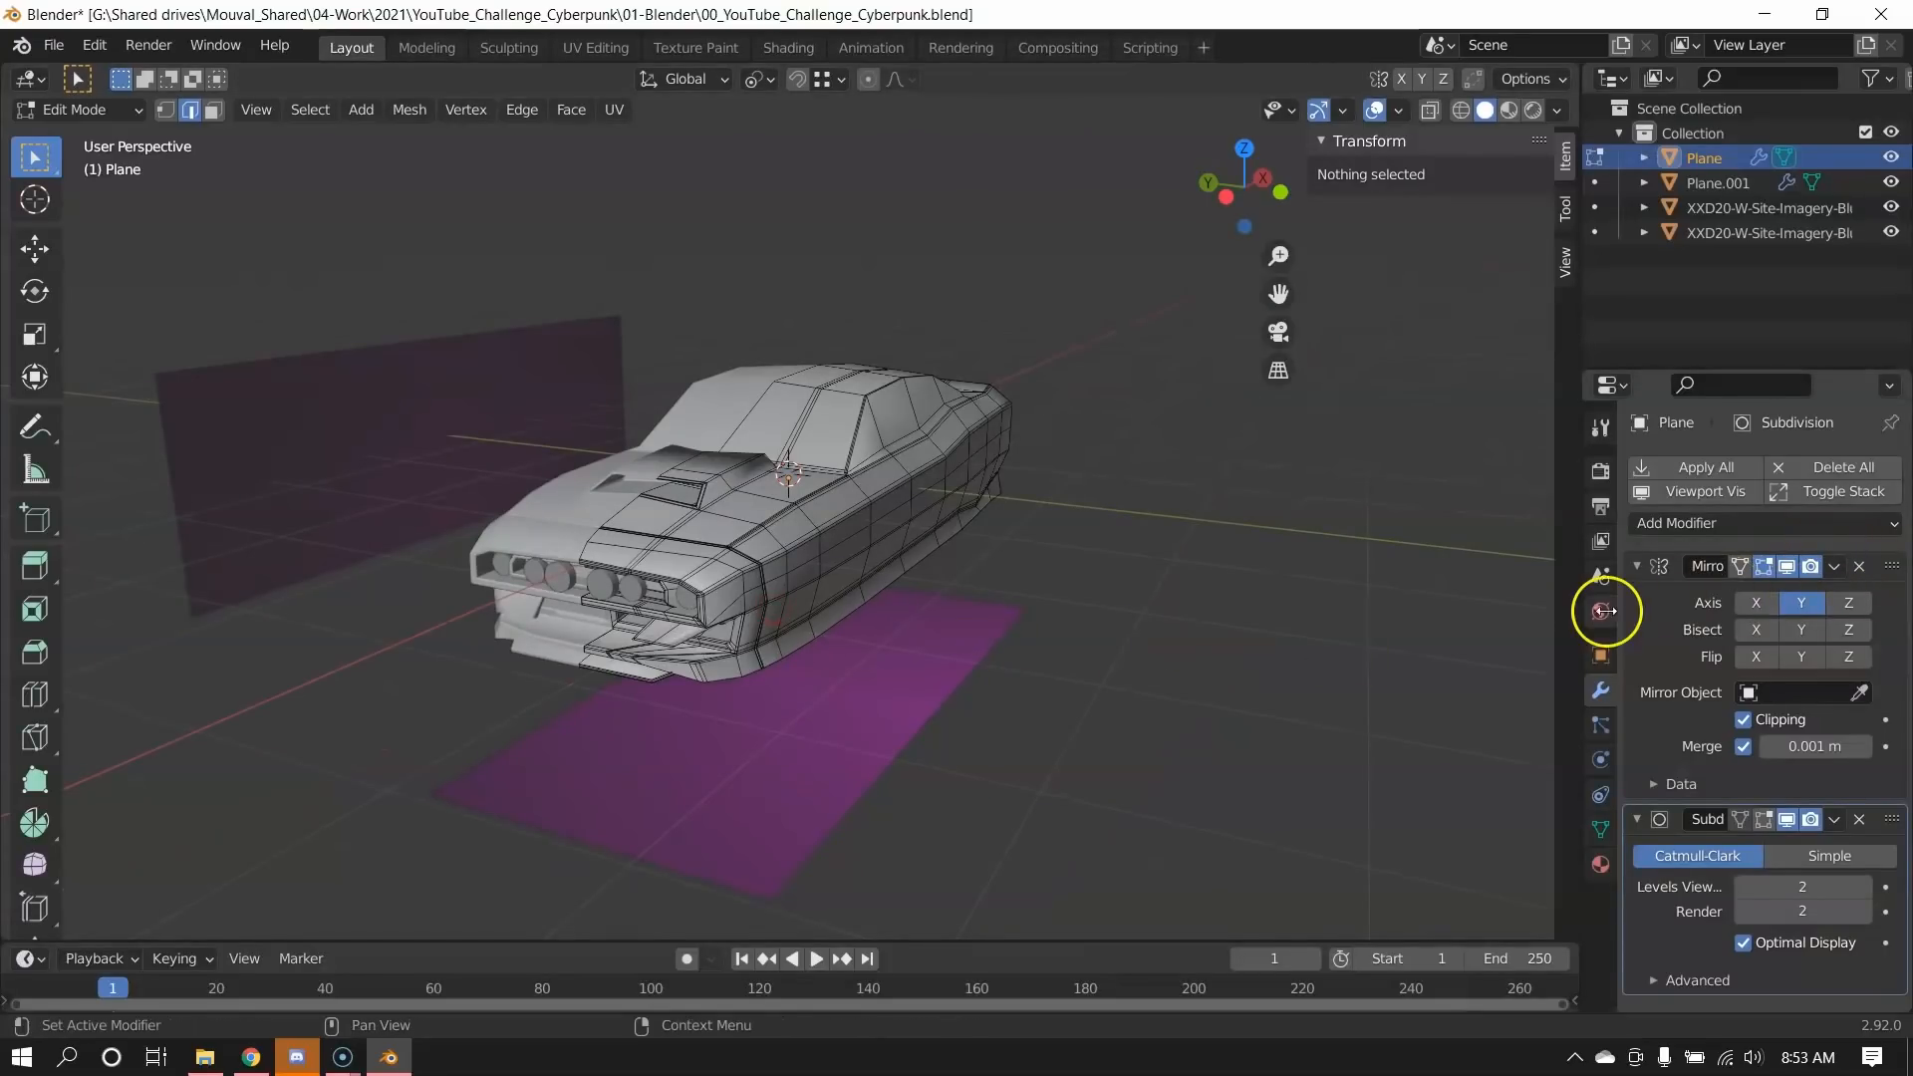
click(1635, 566)
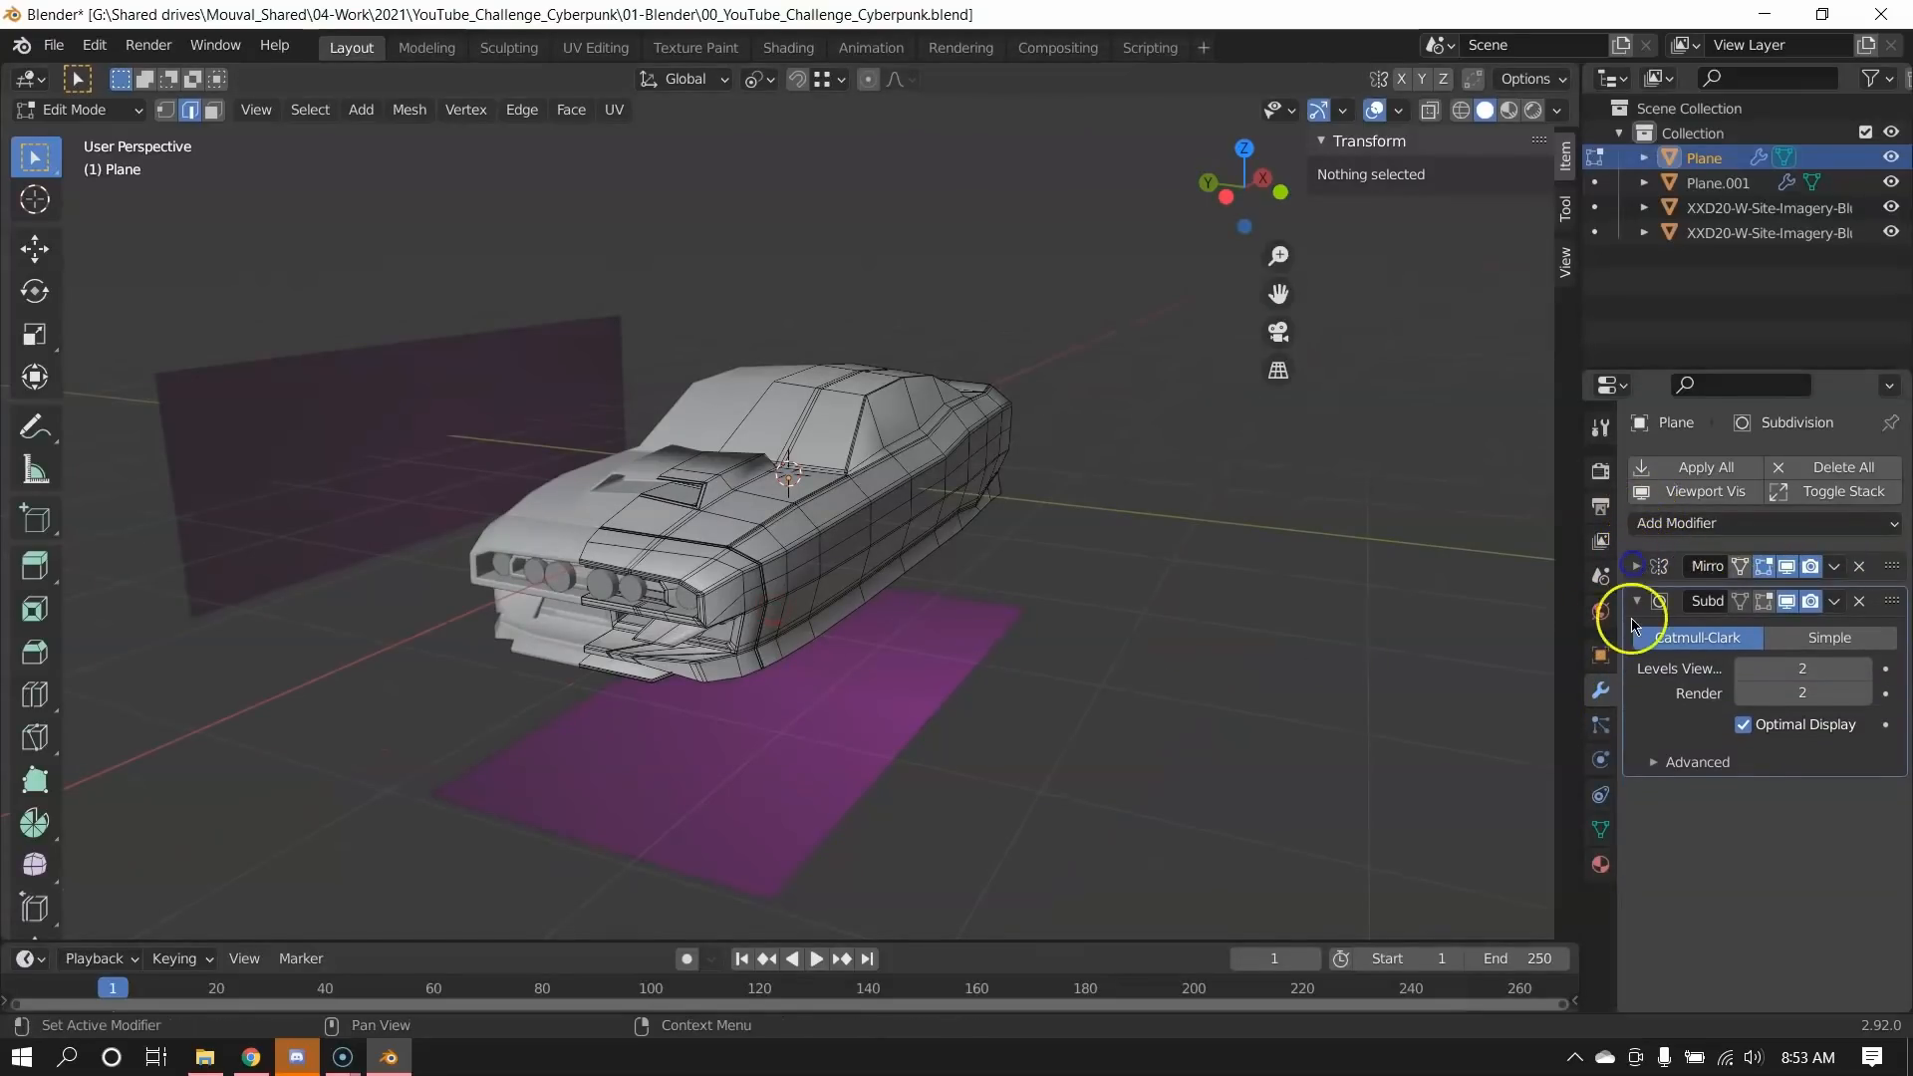
click(1643, 604)
middle_drag(758, 610, 766, 666)
key(Tab)
scroll(698, 627, up, 3)
middle_drag(629, 448, 558, 450)
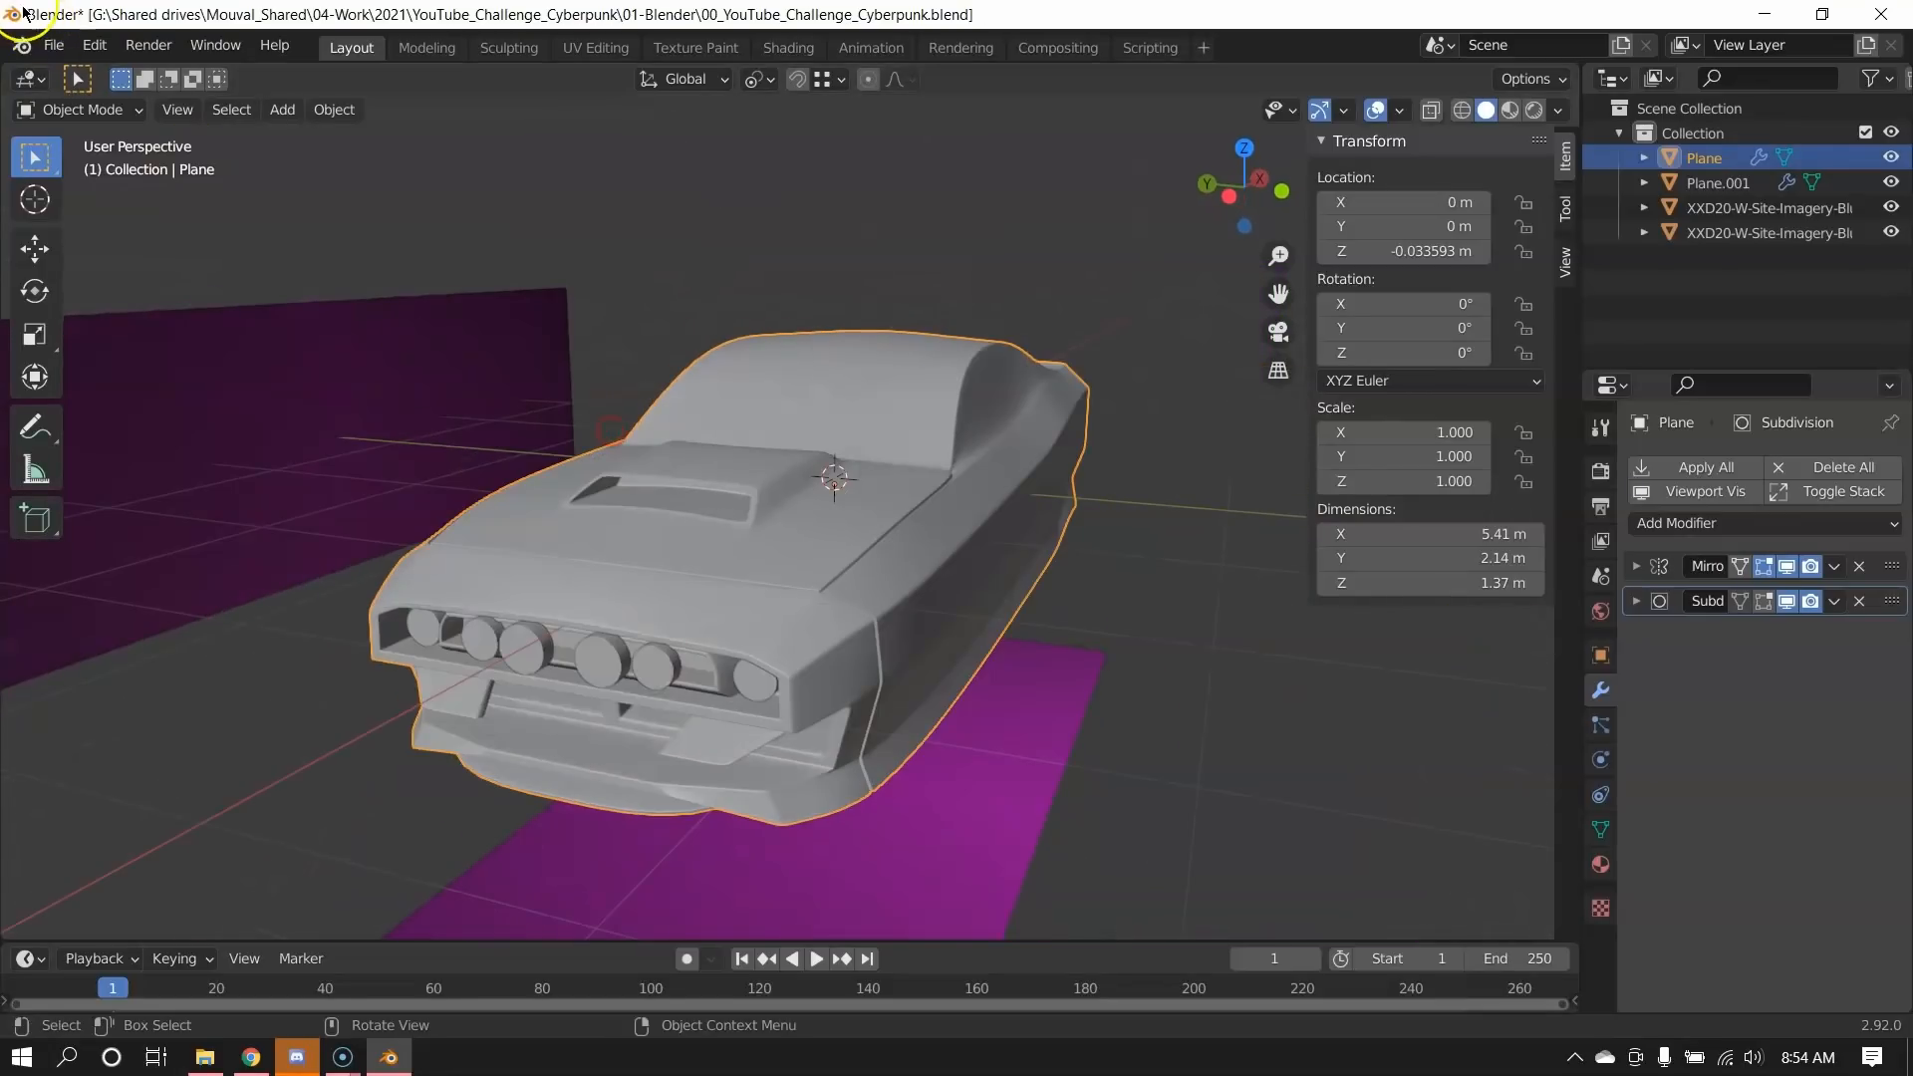
Open 01_YouTube_Challenge_Cyberpunk.blend without saving the changes to the current file.
click(54, 45)
click(77, 103)
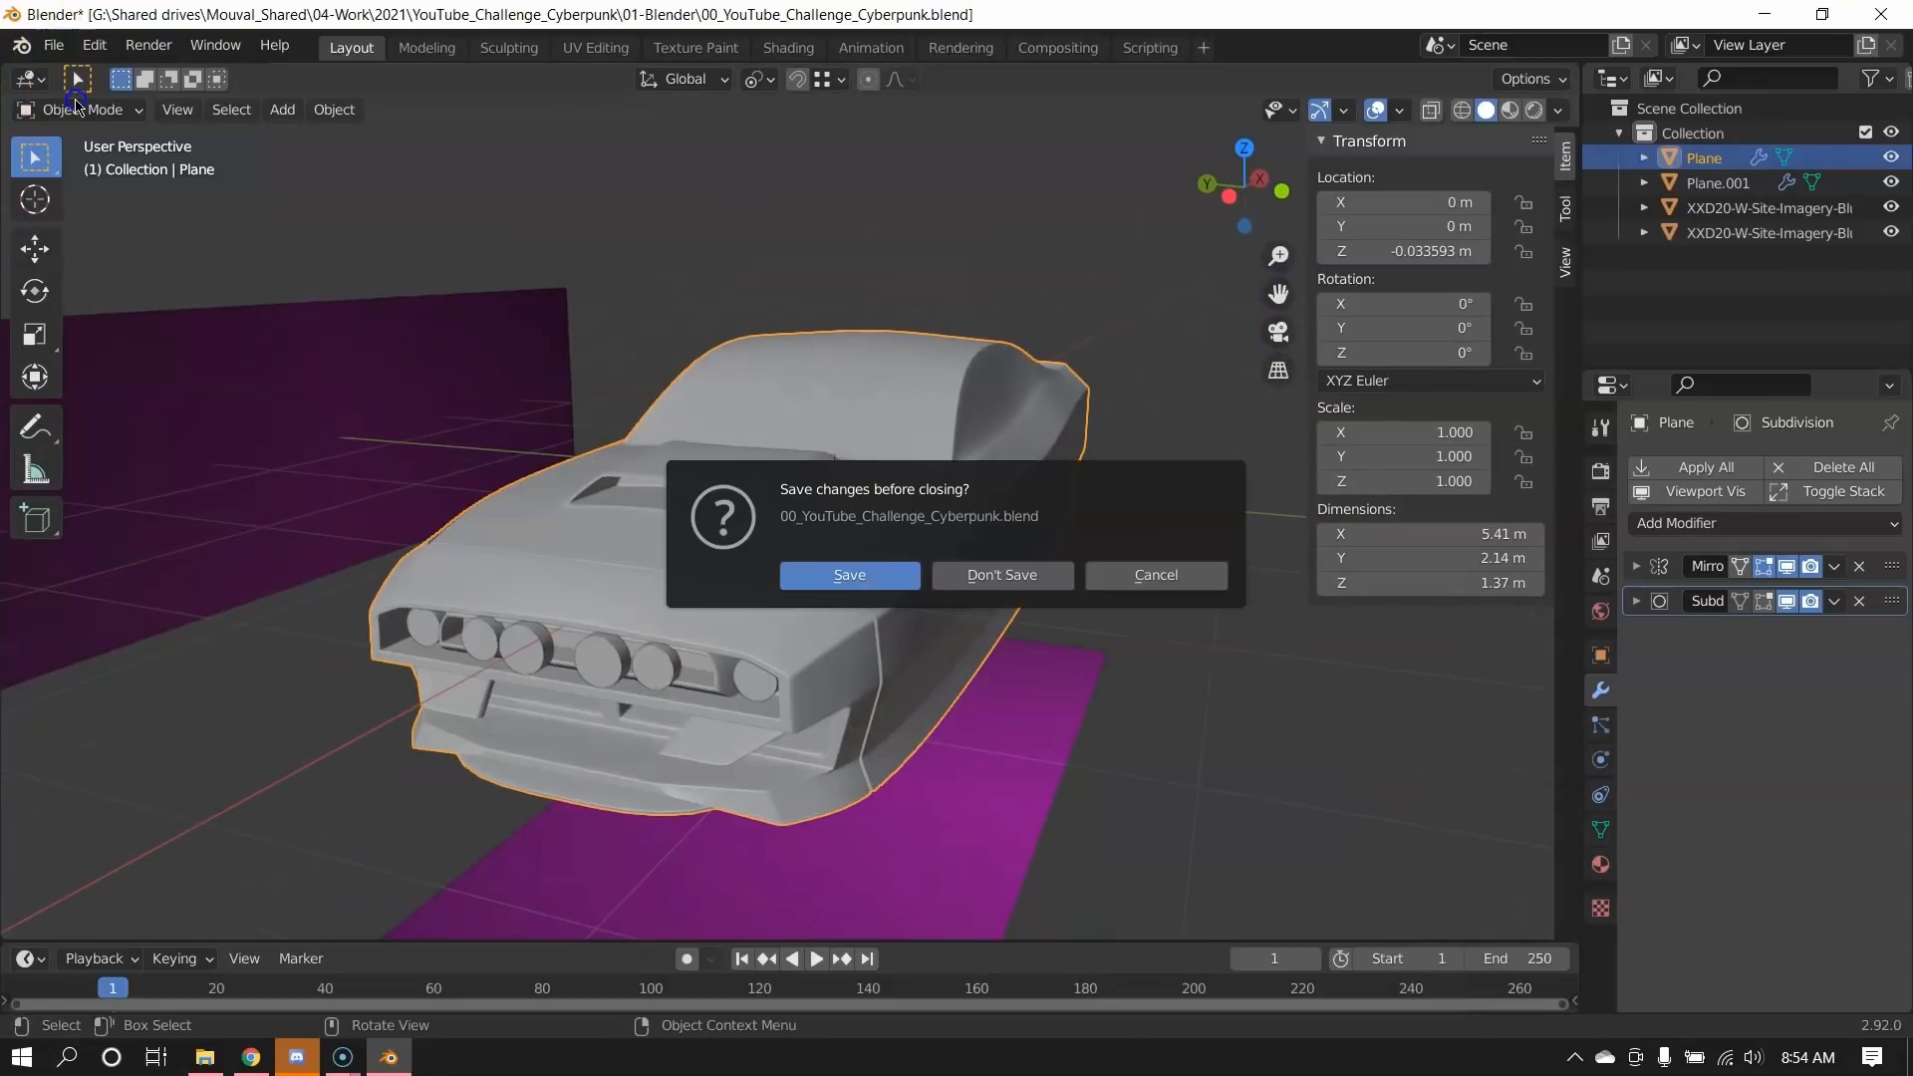
click(1000, 586)
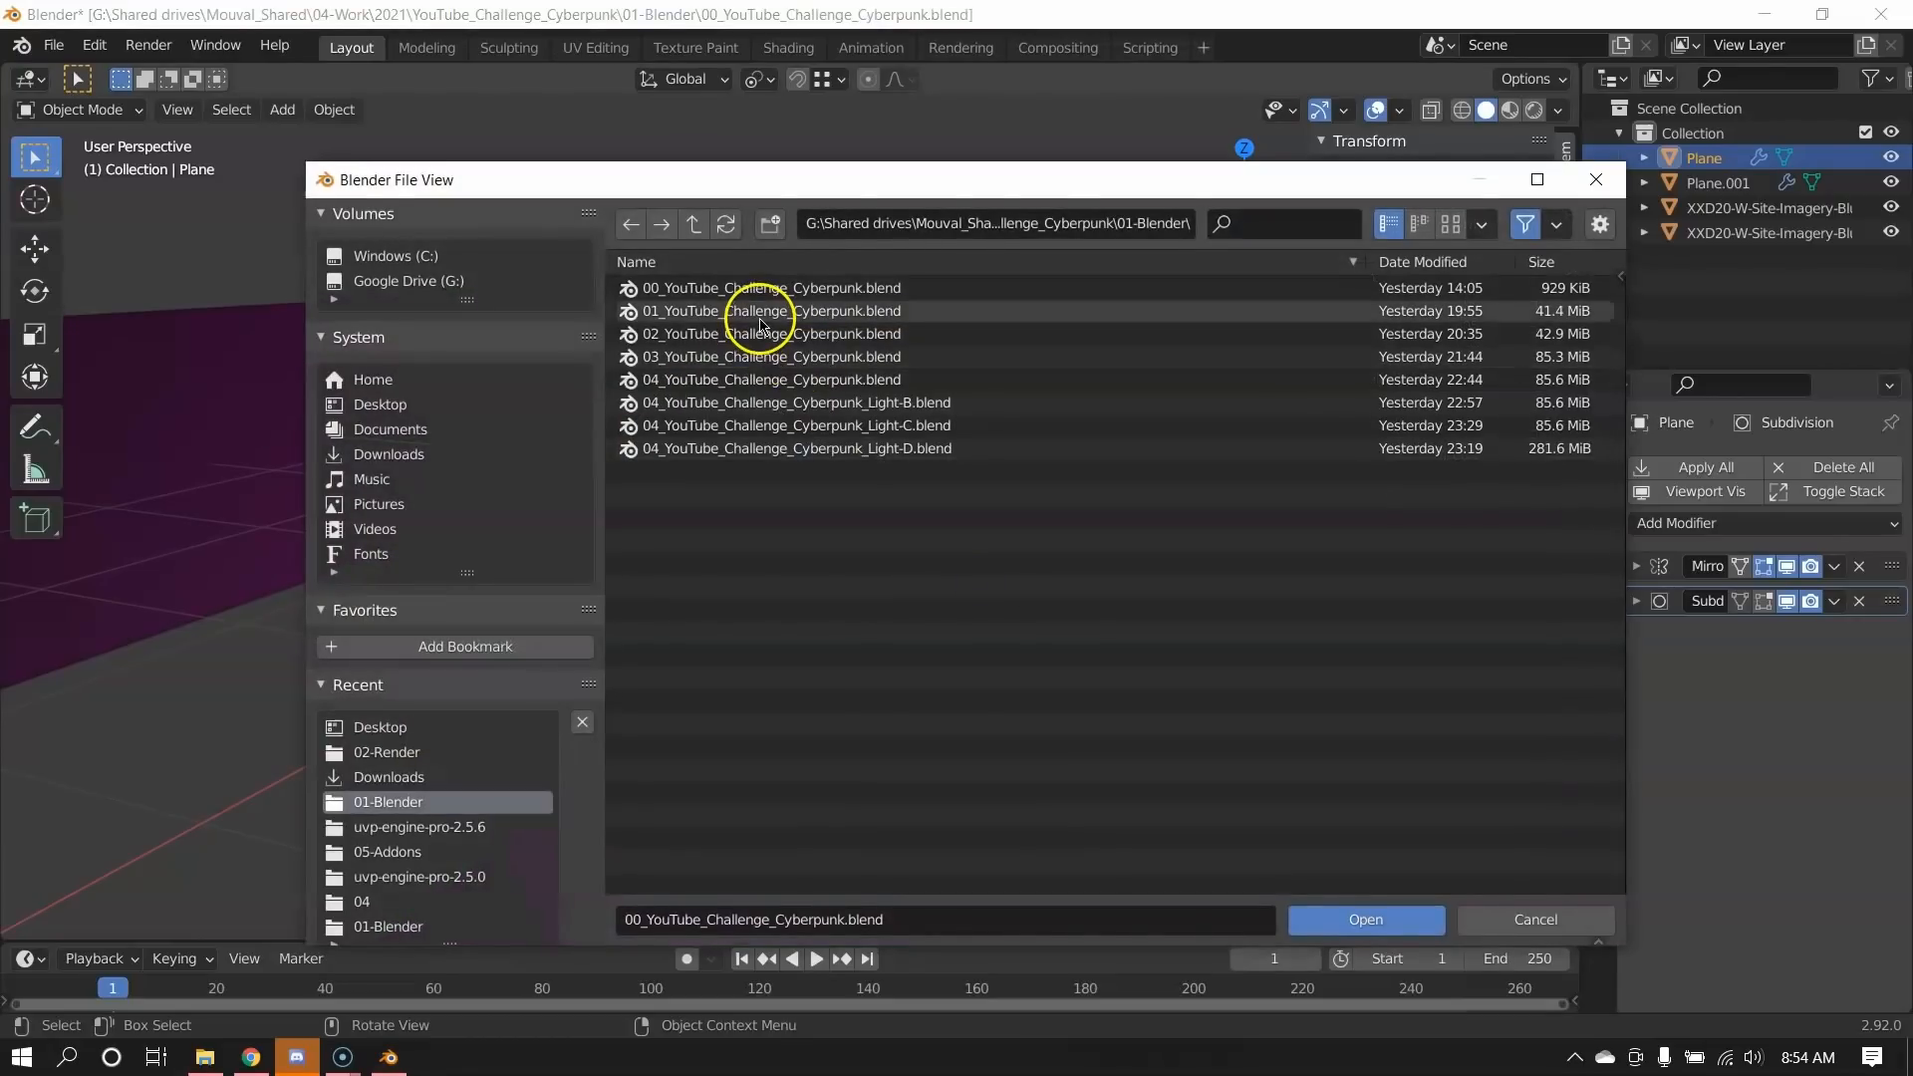
double_click(697, 311)
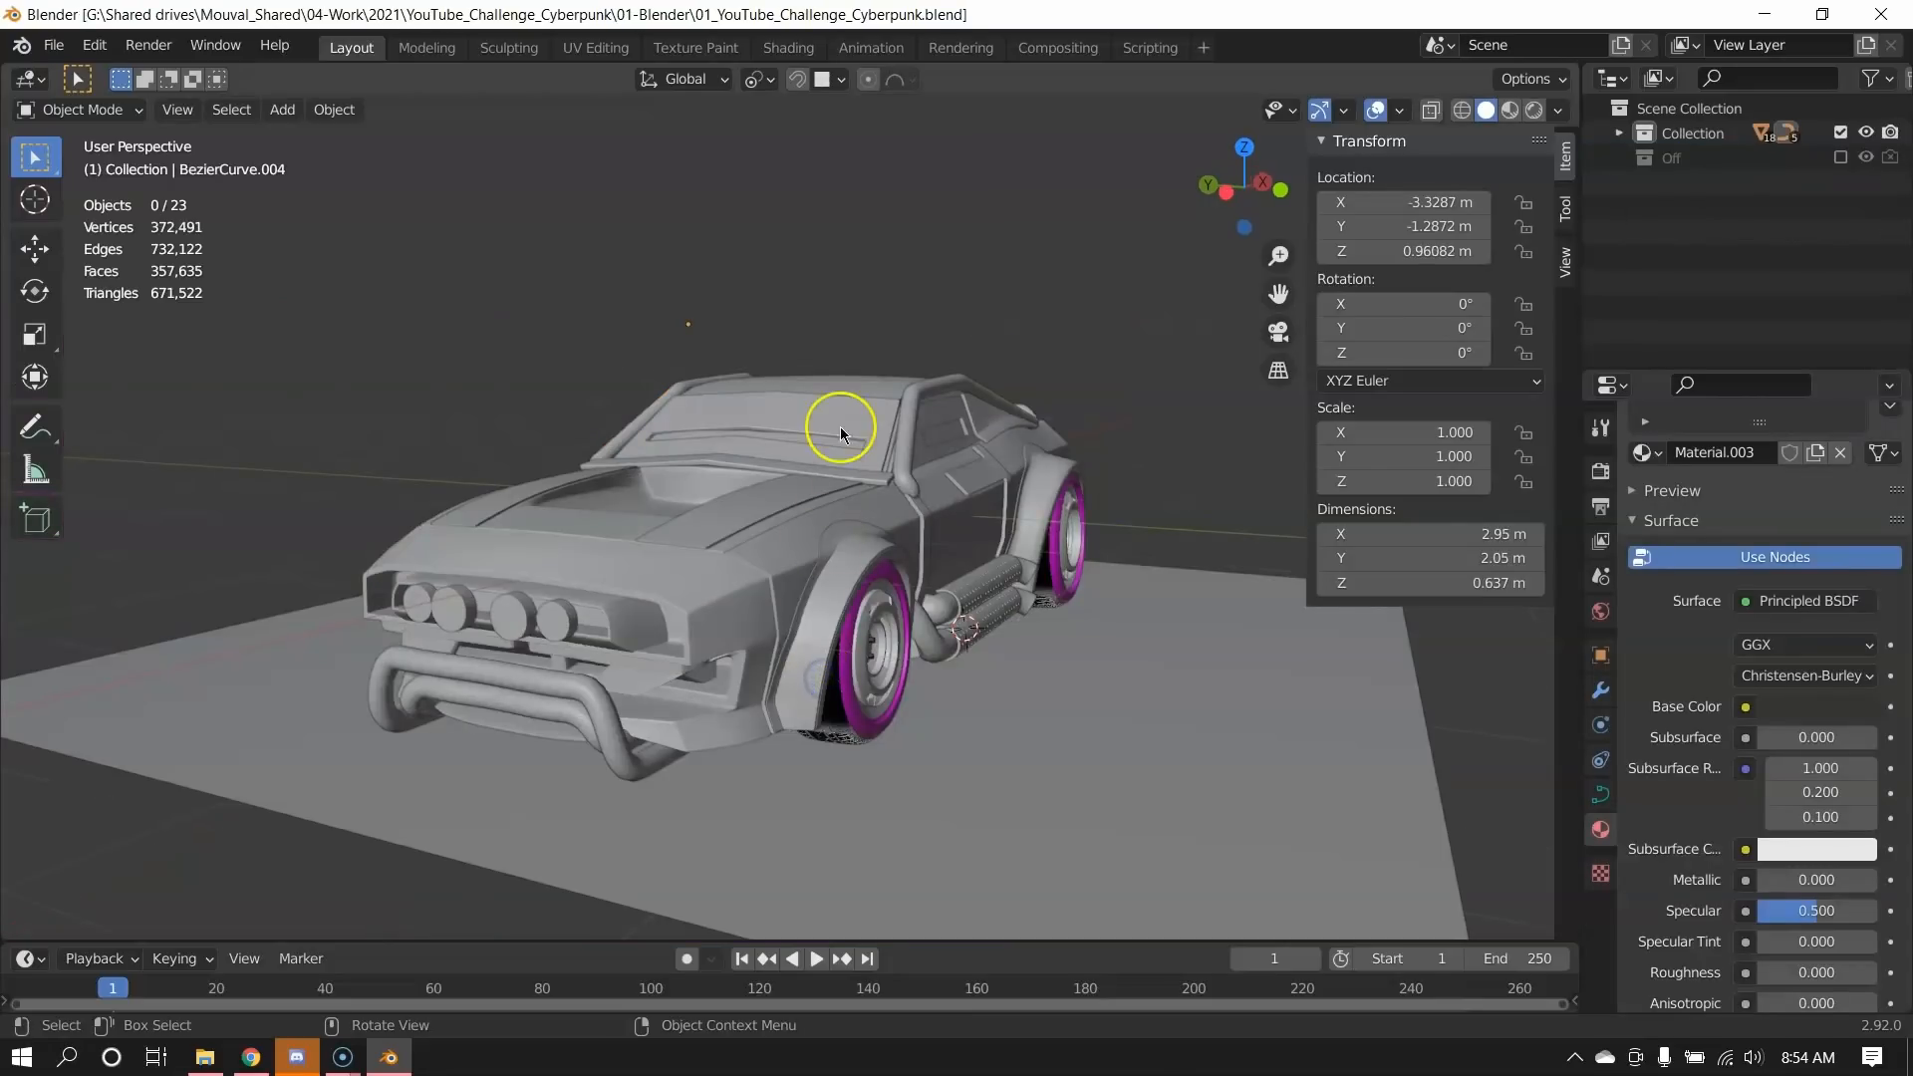
Select the front wheel and show it up close in Material Preview shading.
shift+middle_drag(840, 434, 848, 533)
click(851, 540)
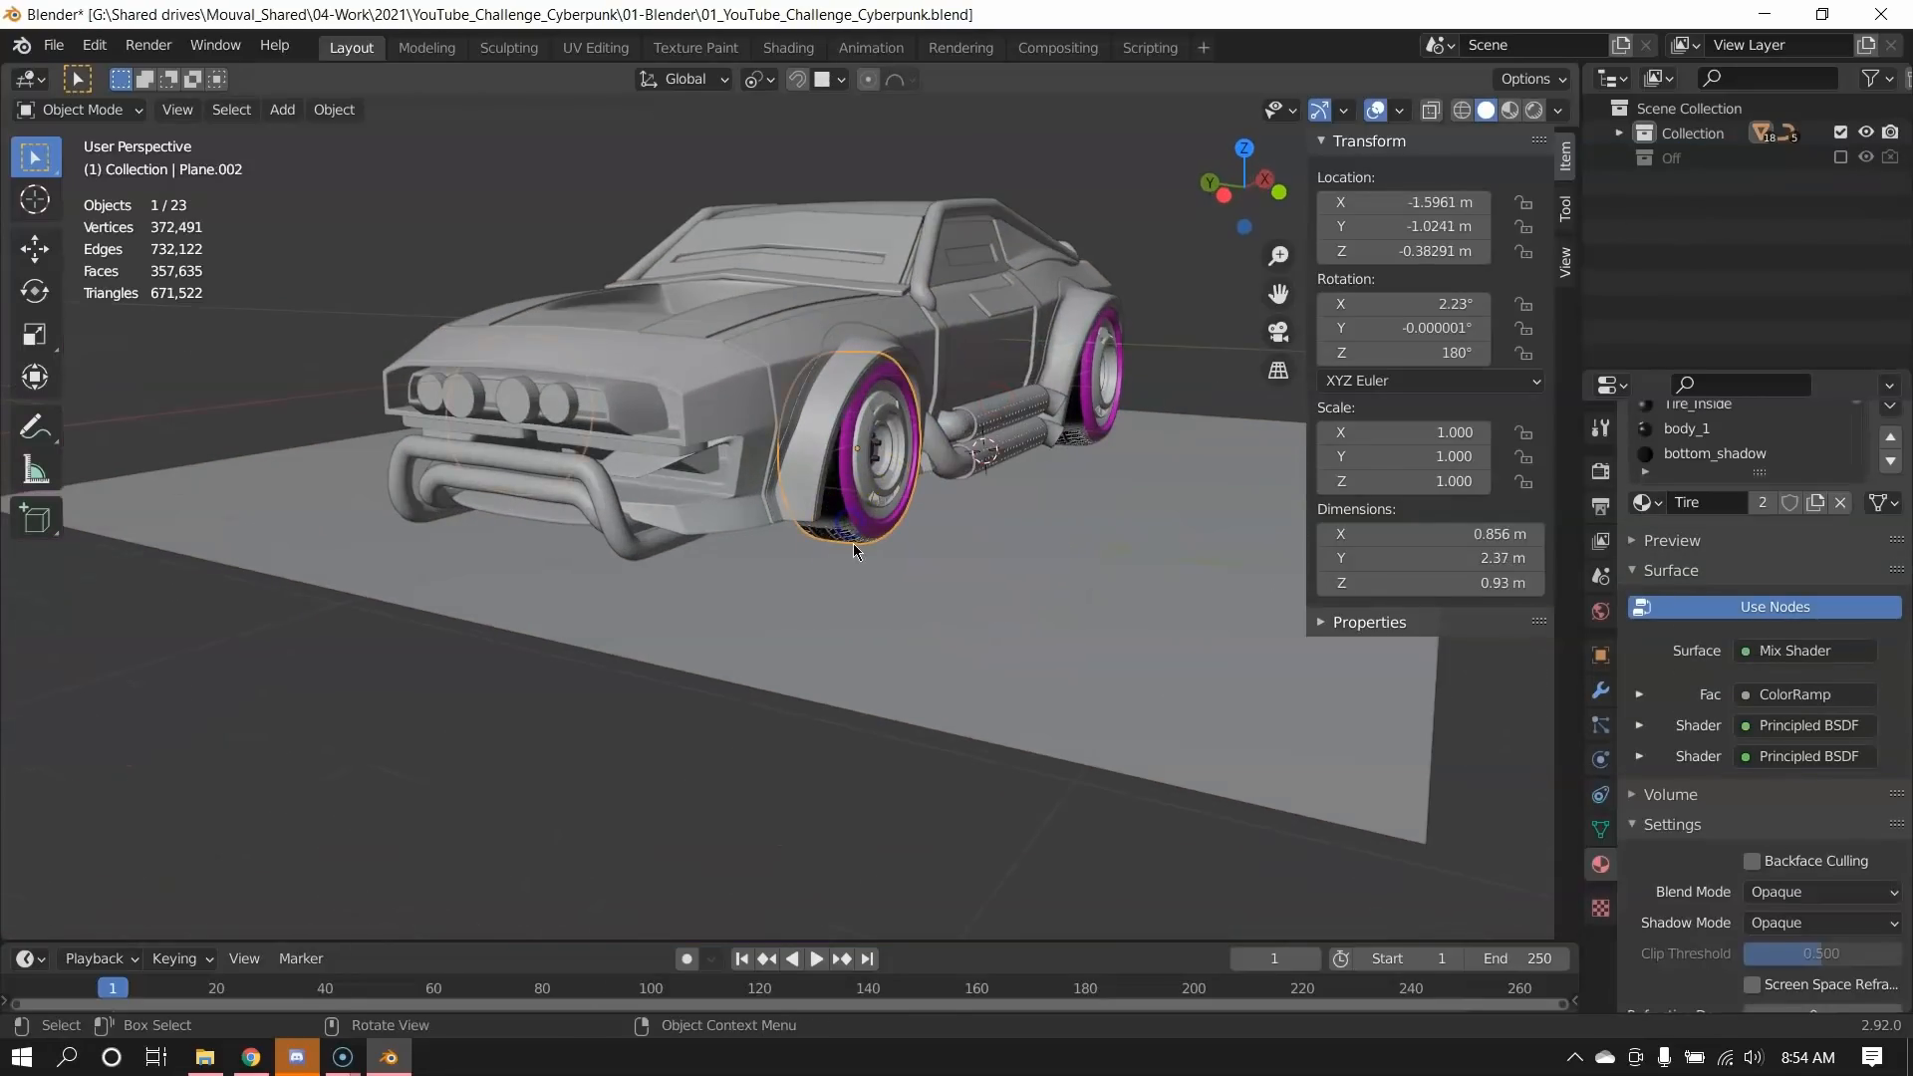
drag(823, 510, 922, 547)
scroll(973, 732, down, 3)
middle_drag(974, 732, 667, 591)
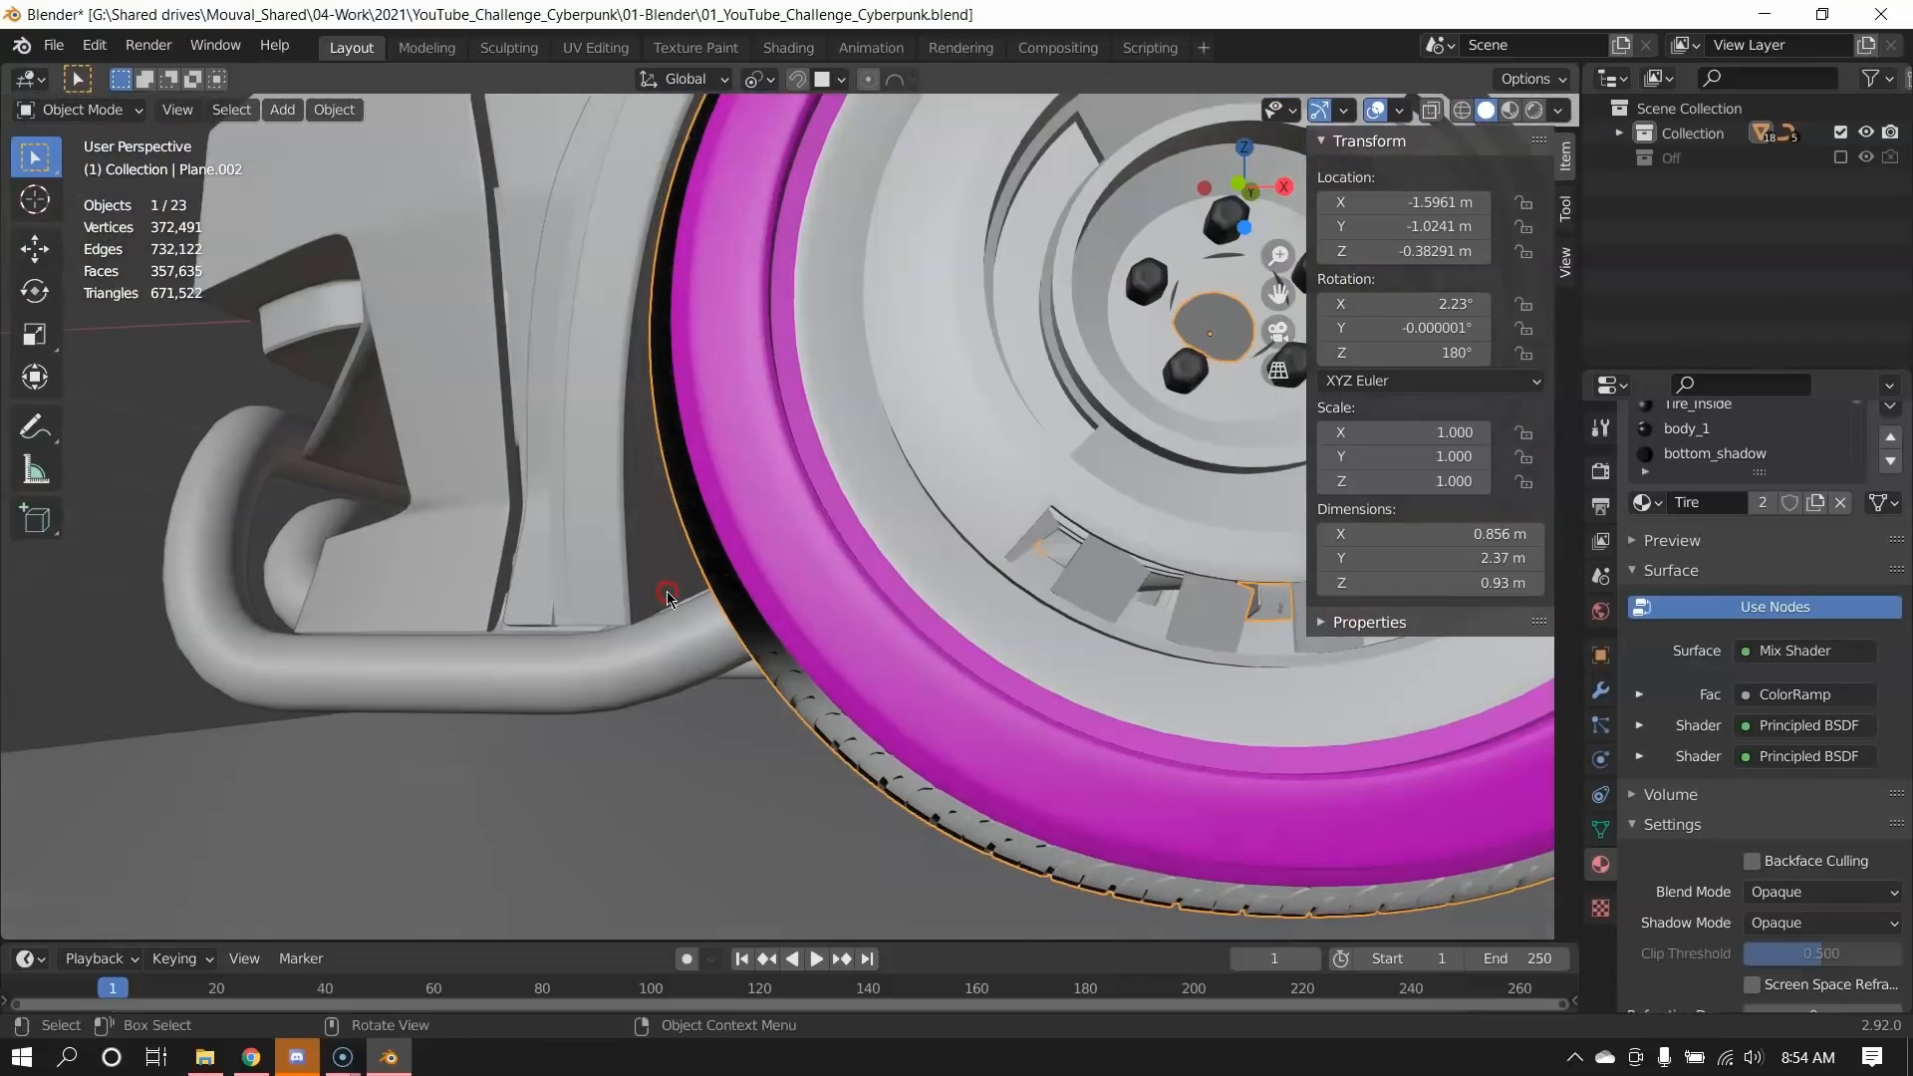
click(1559, 111)
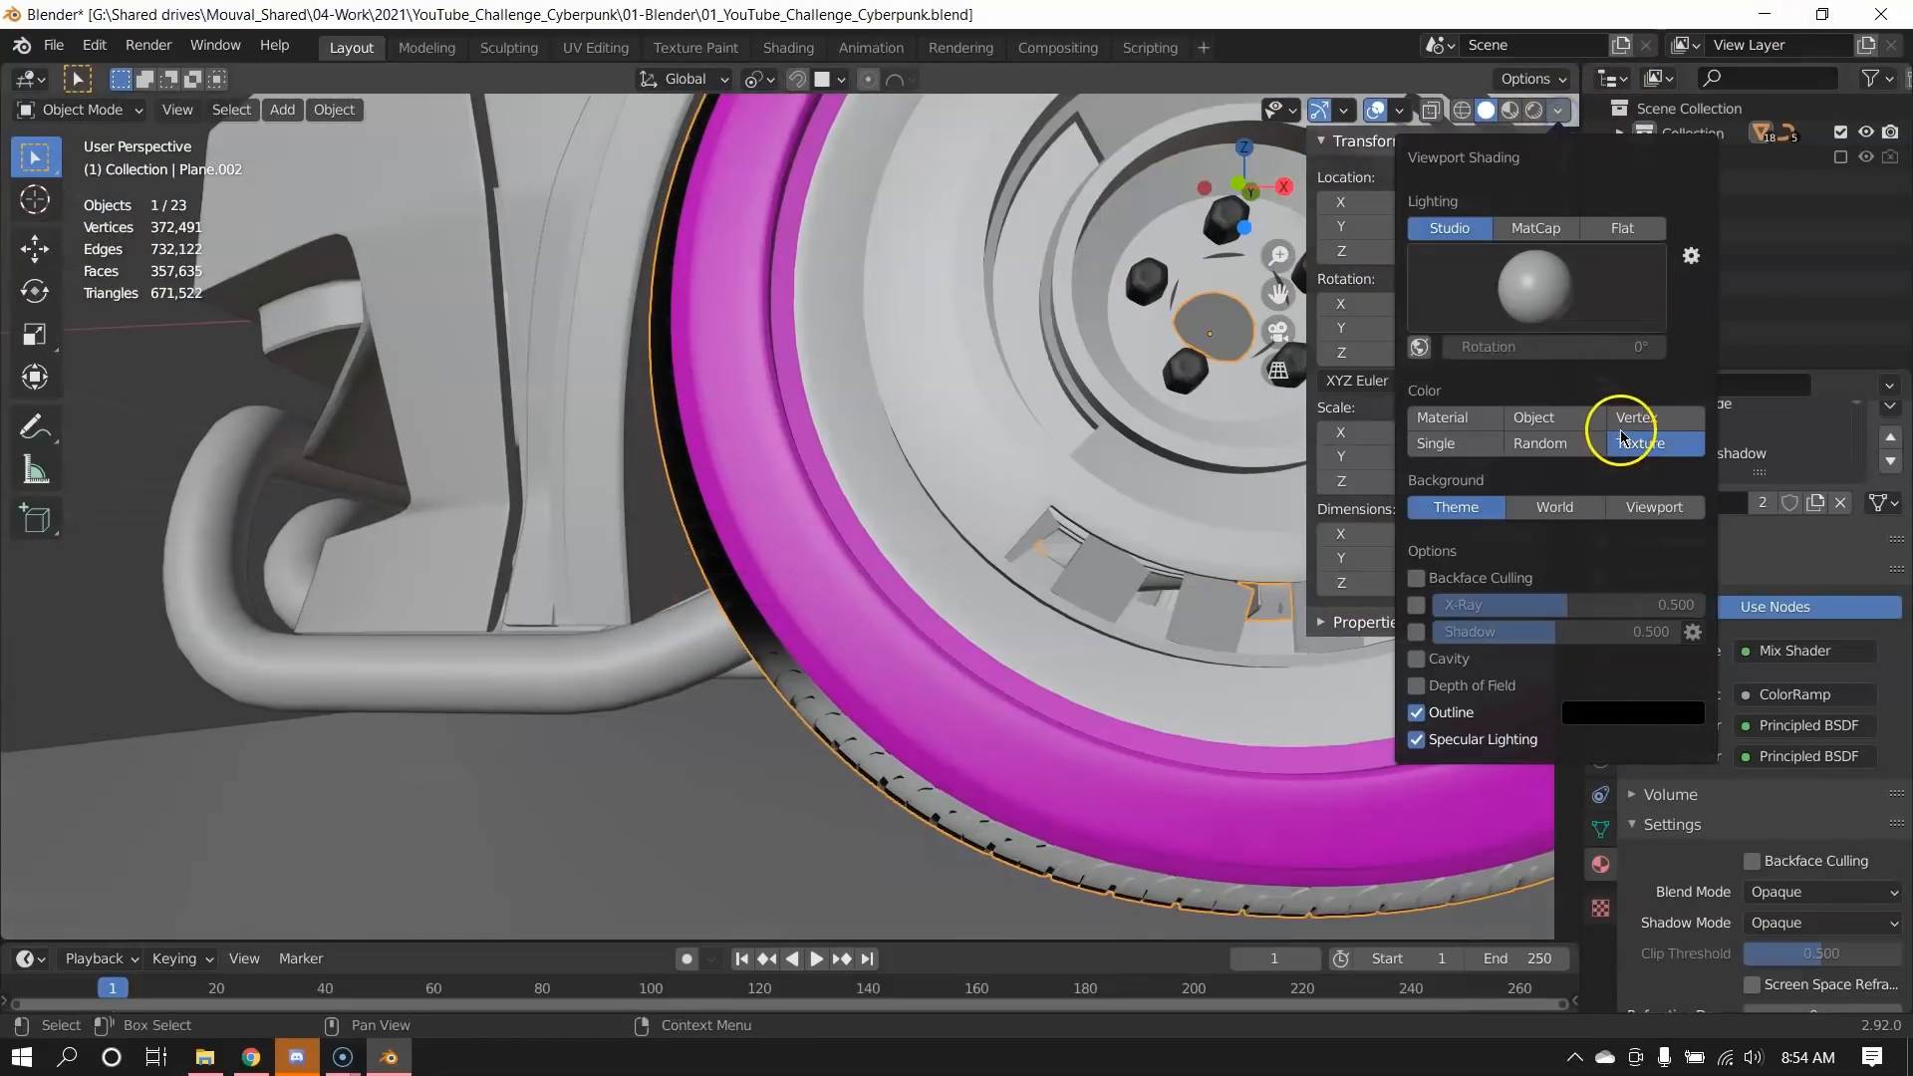
key(z)
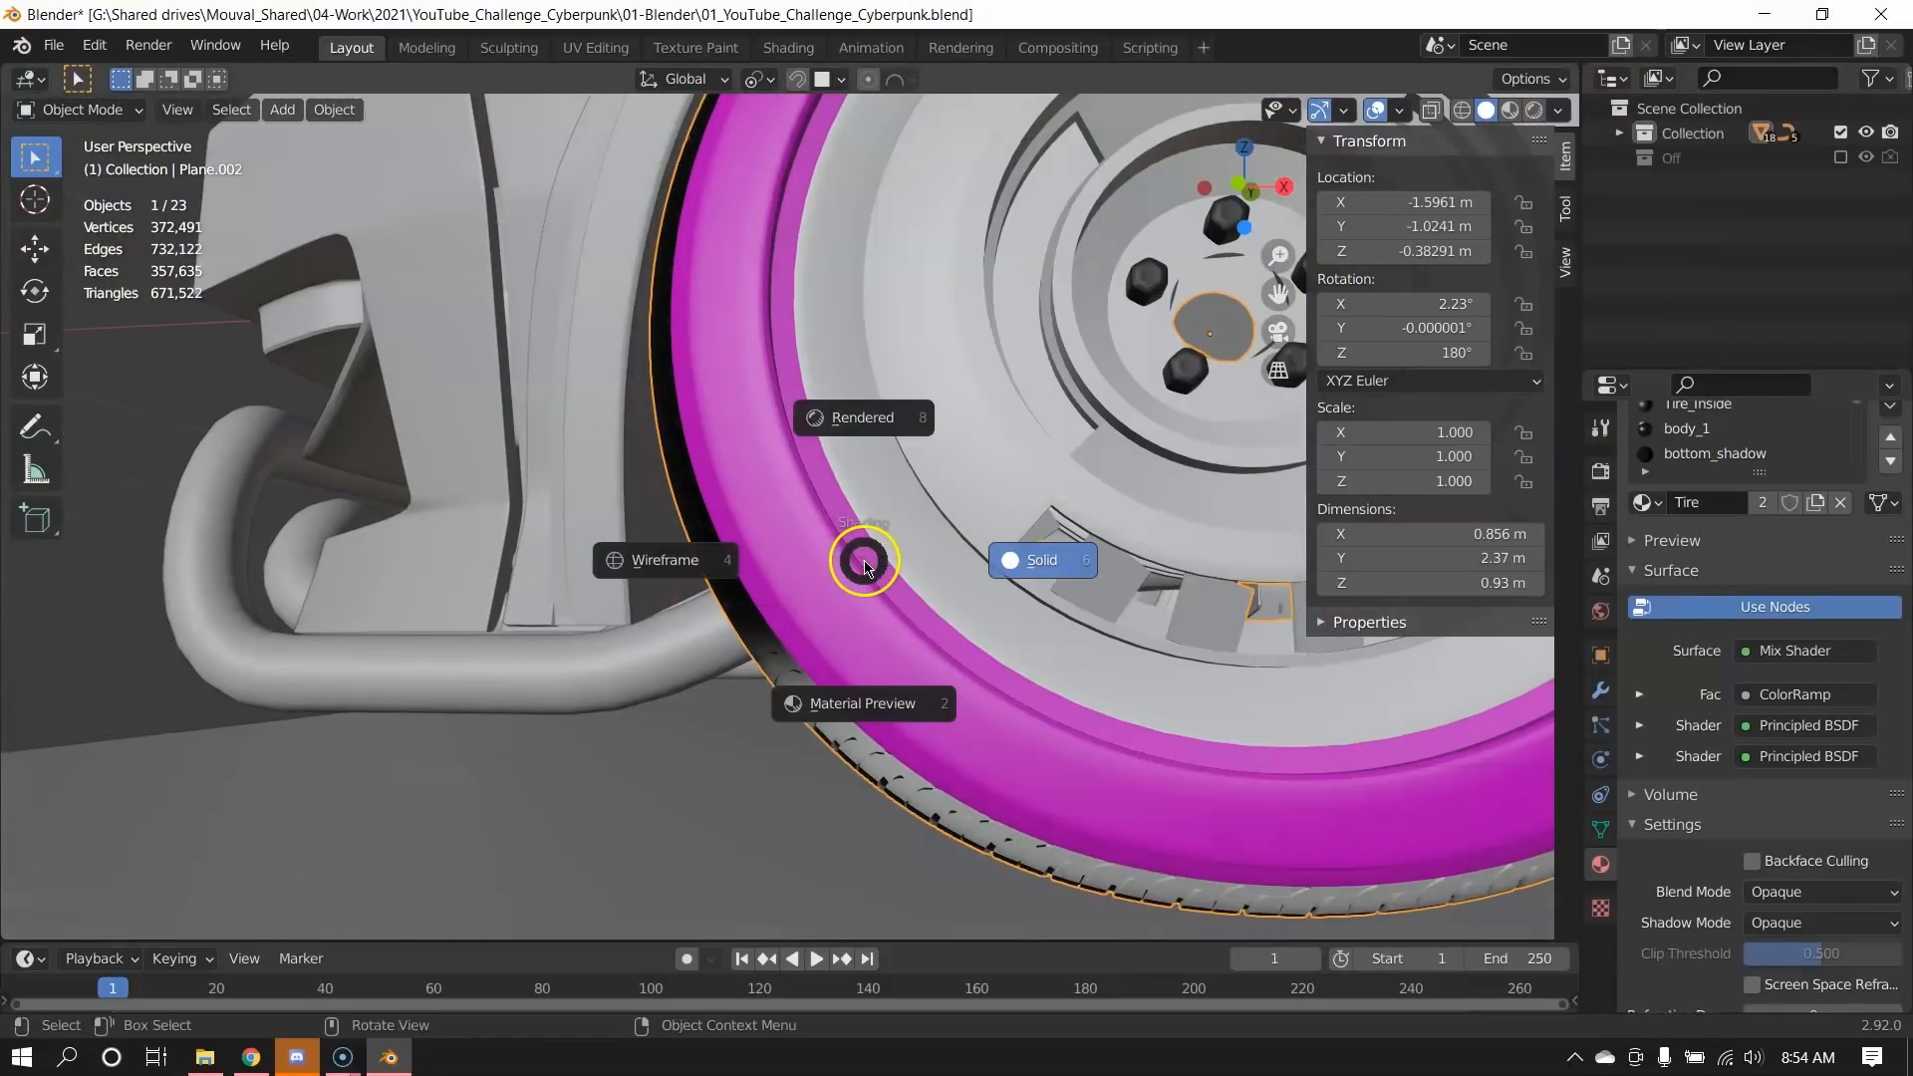
click(870, 710)
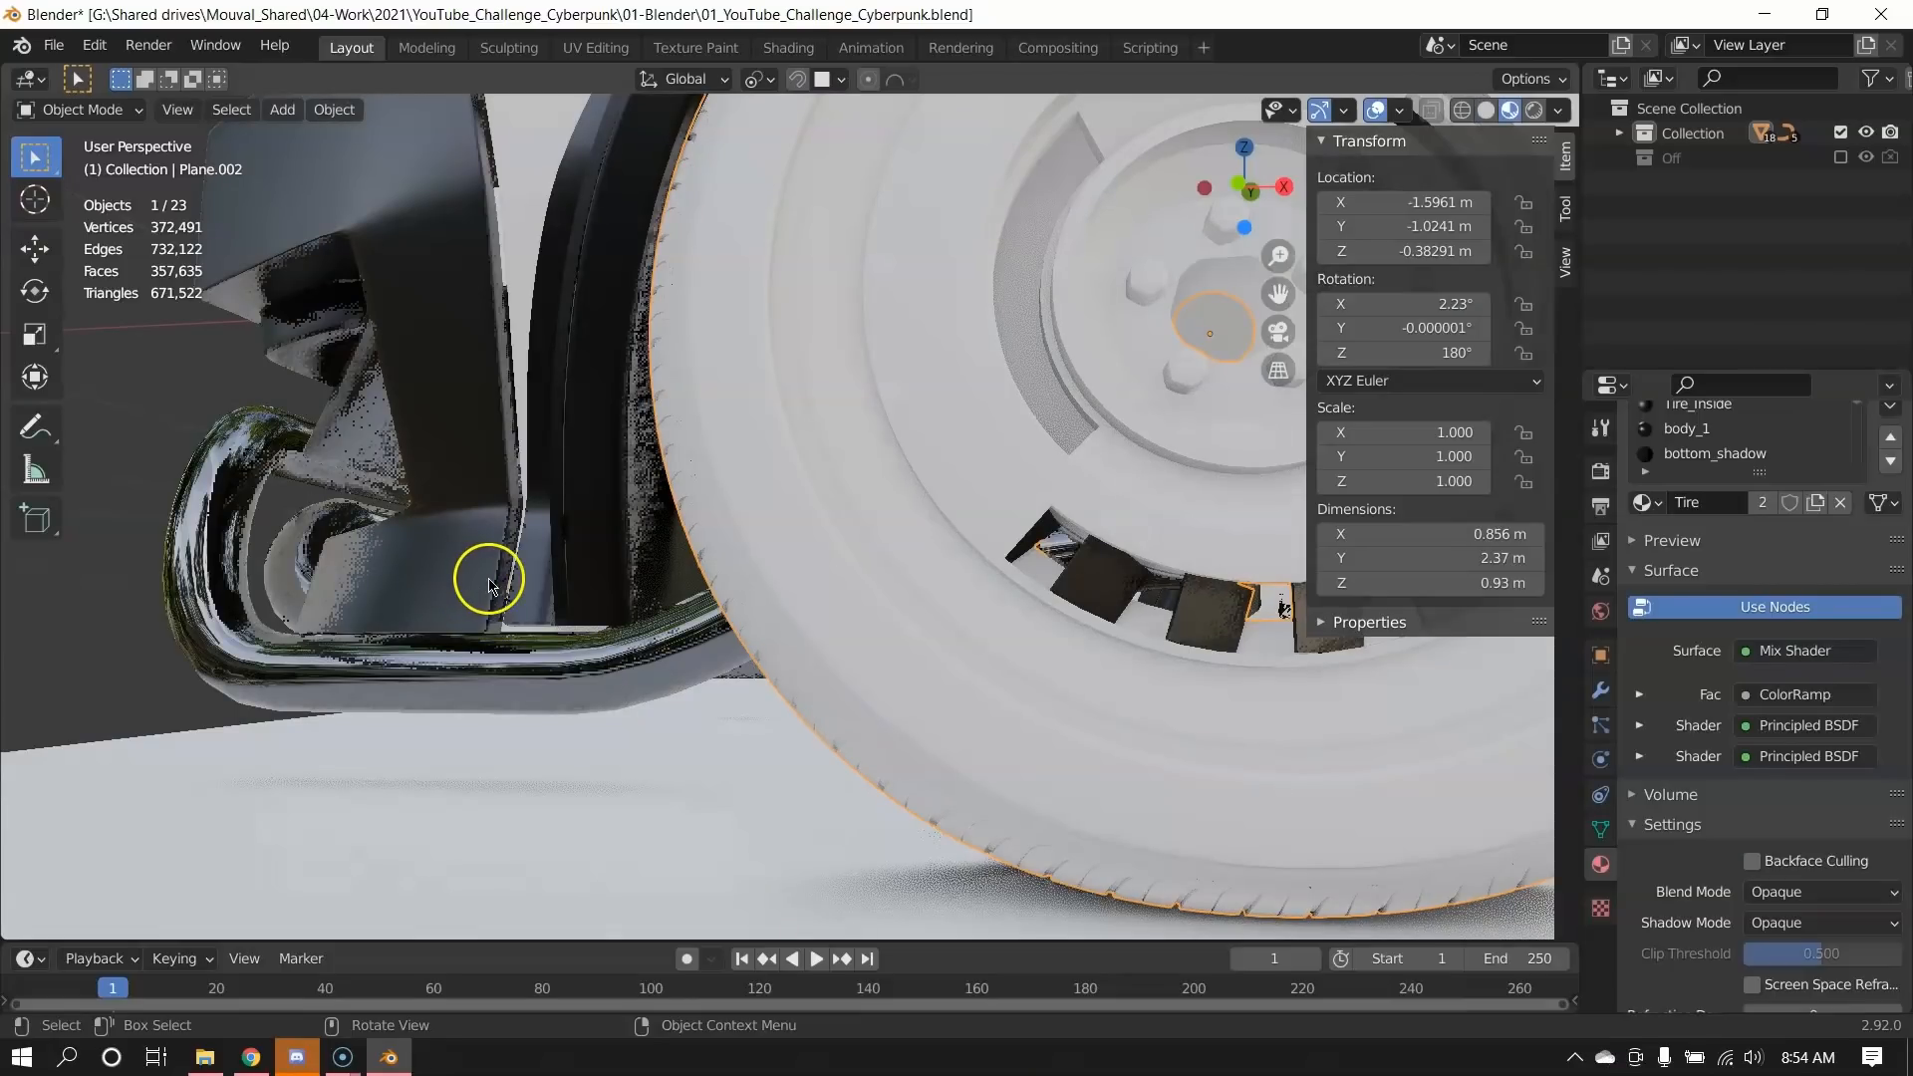
Examine the tire's sidewall lettering and tread and the car's painted body, and return the viewport to Solid shading.
middle_drag(755, 353, 751, 444)
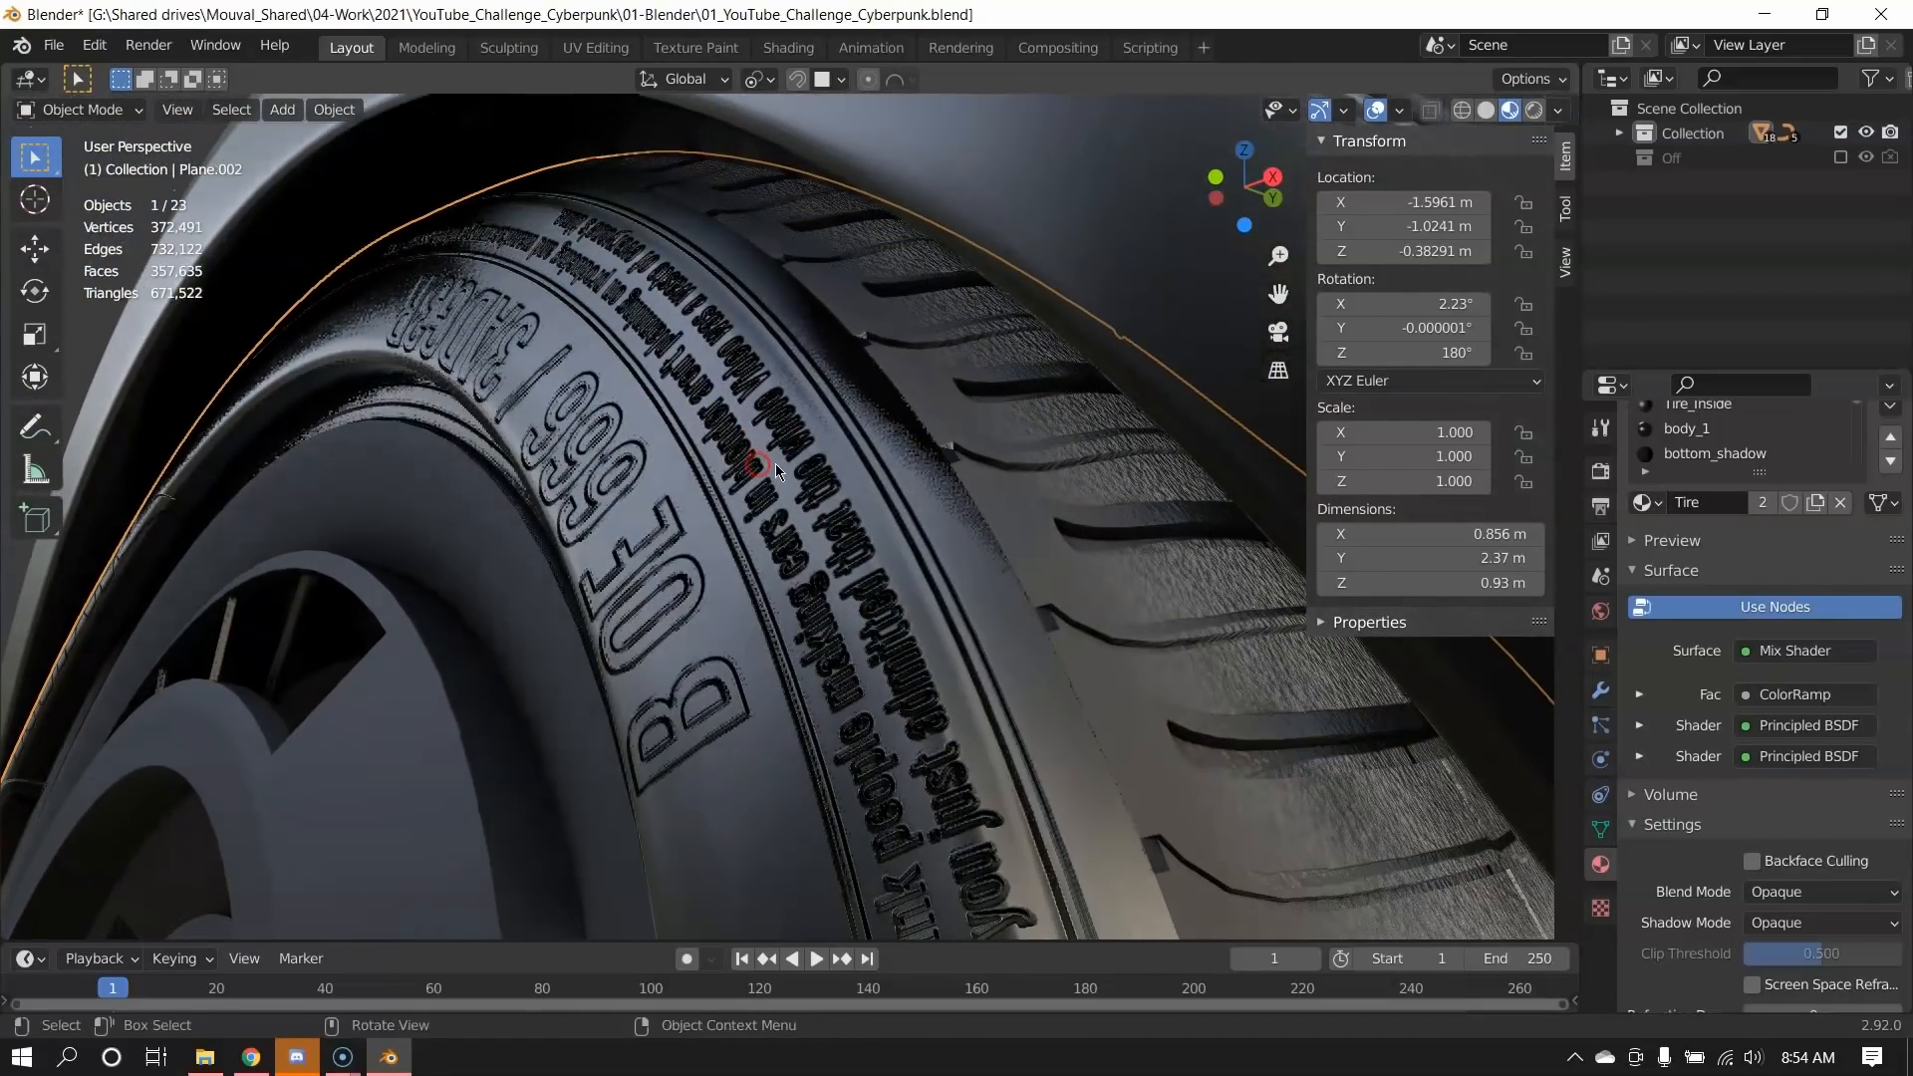
scroll(893, 458, up, 3)
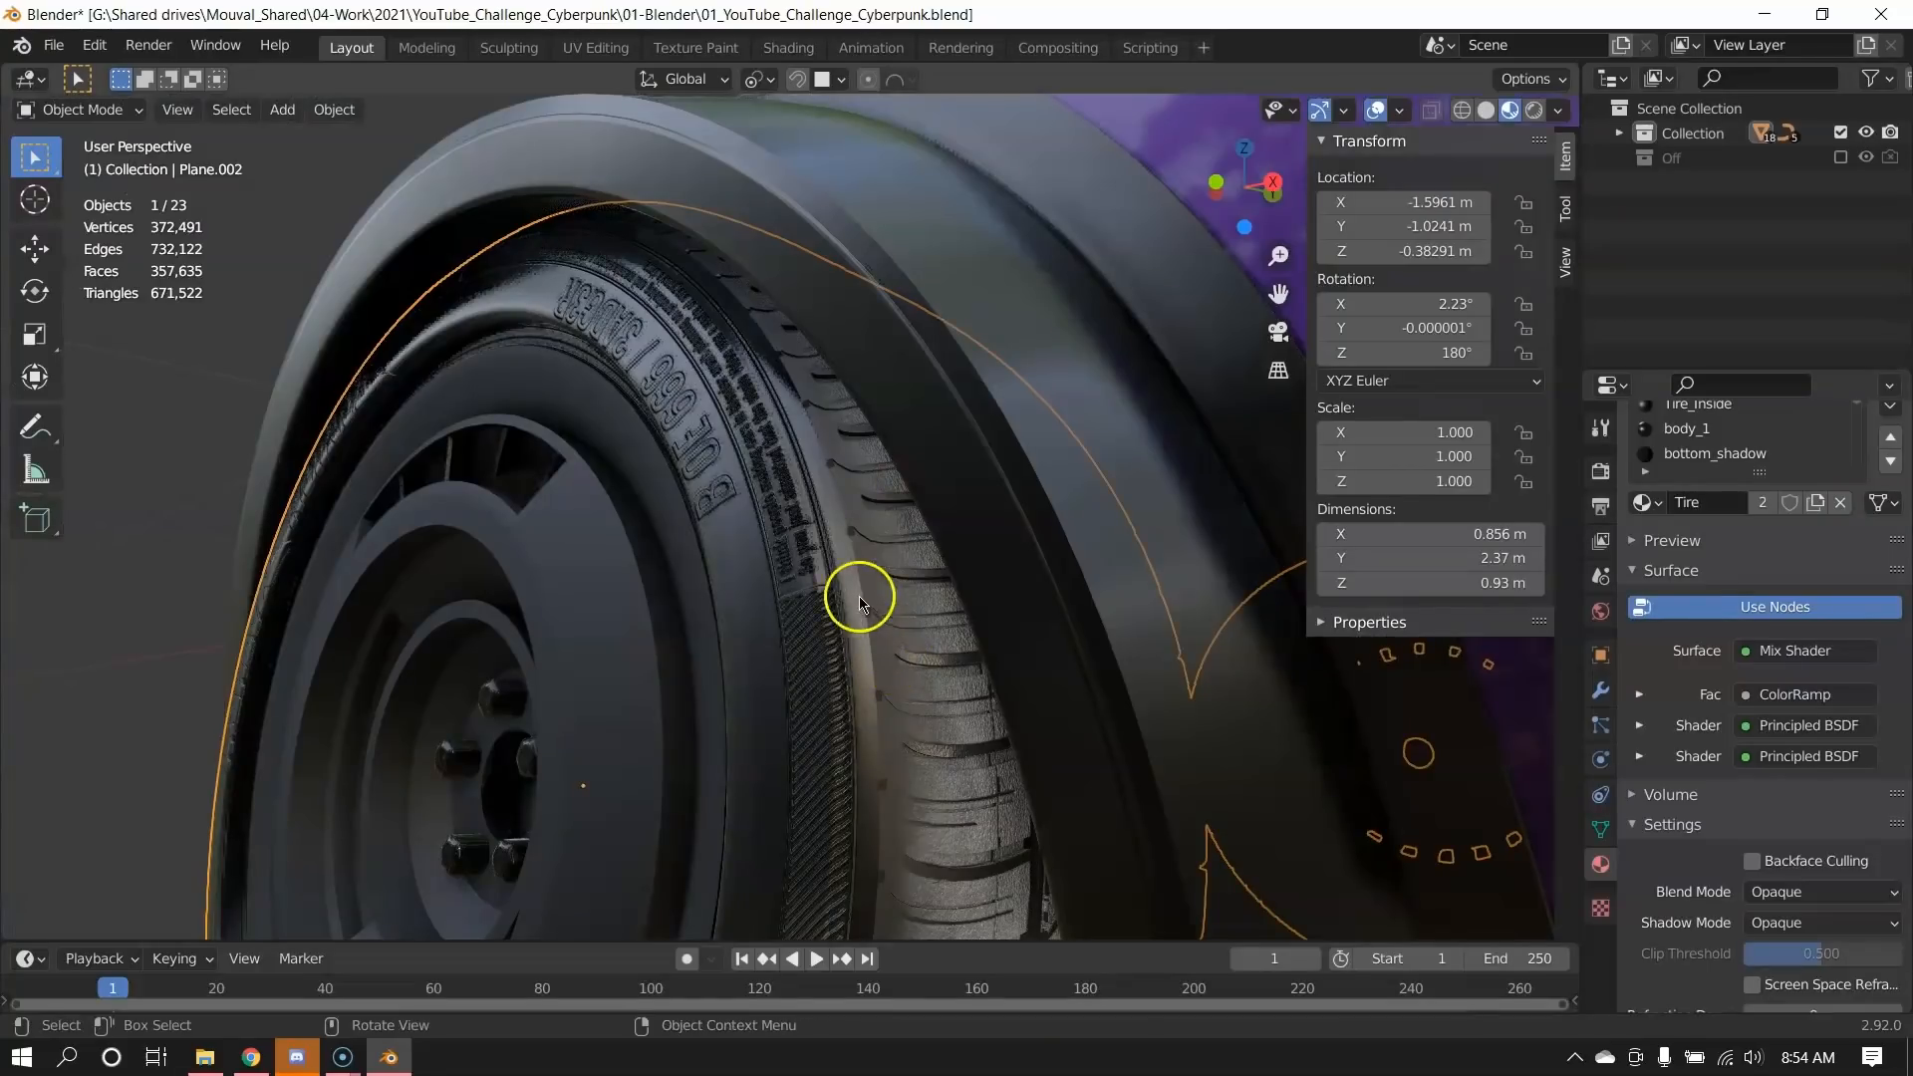
scroll(854, 588, up, 2)
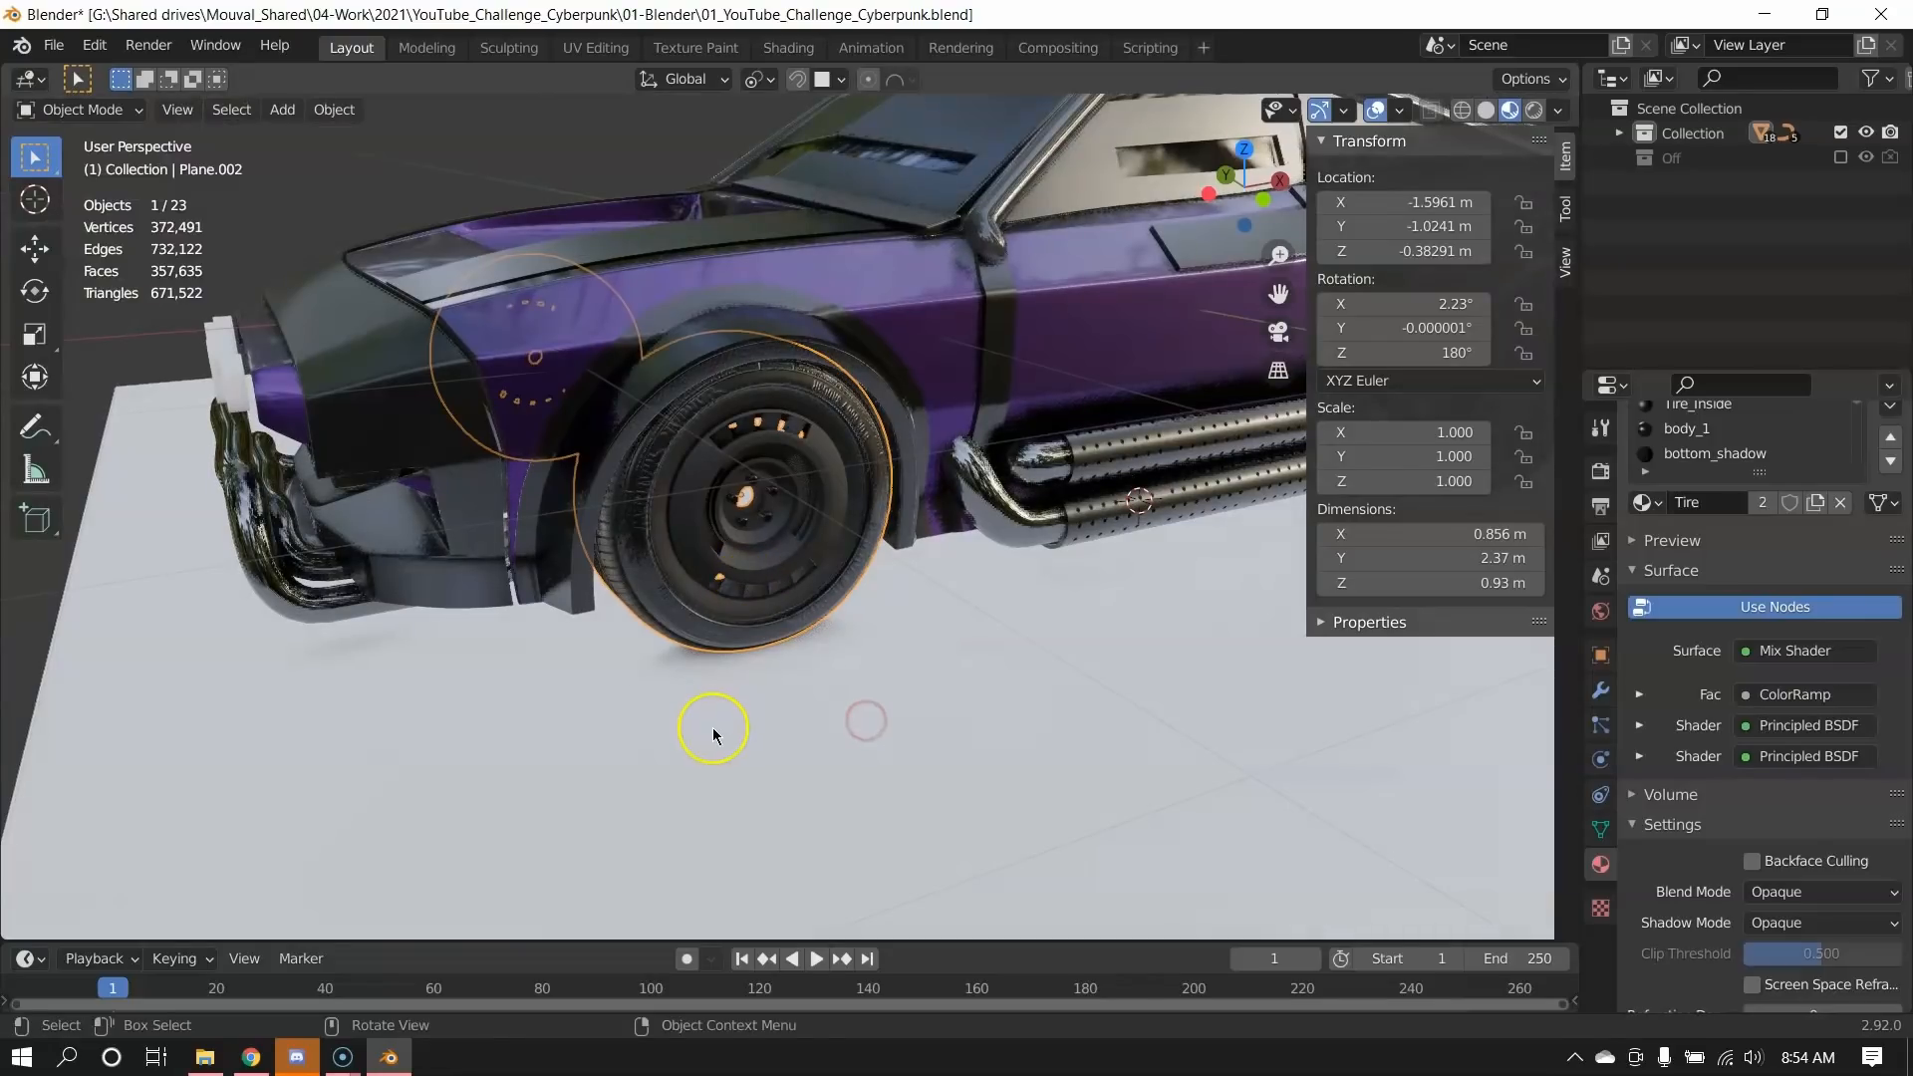
scroll(705, 730, down, 3)
mouse_move(704, 730)
middle_down()
mouse_move(662, 785)
mouse_move(768, 661)
mouse_move(886, 577)
mouse_move(990, 547)
mouse_move(914, 569)
middle_up()
scroll(990, 547, up, 2)
key(z)
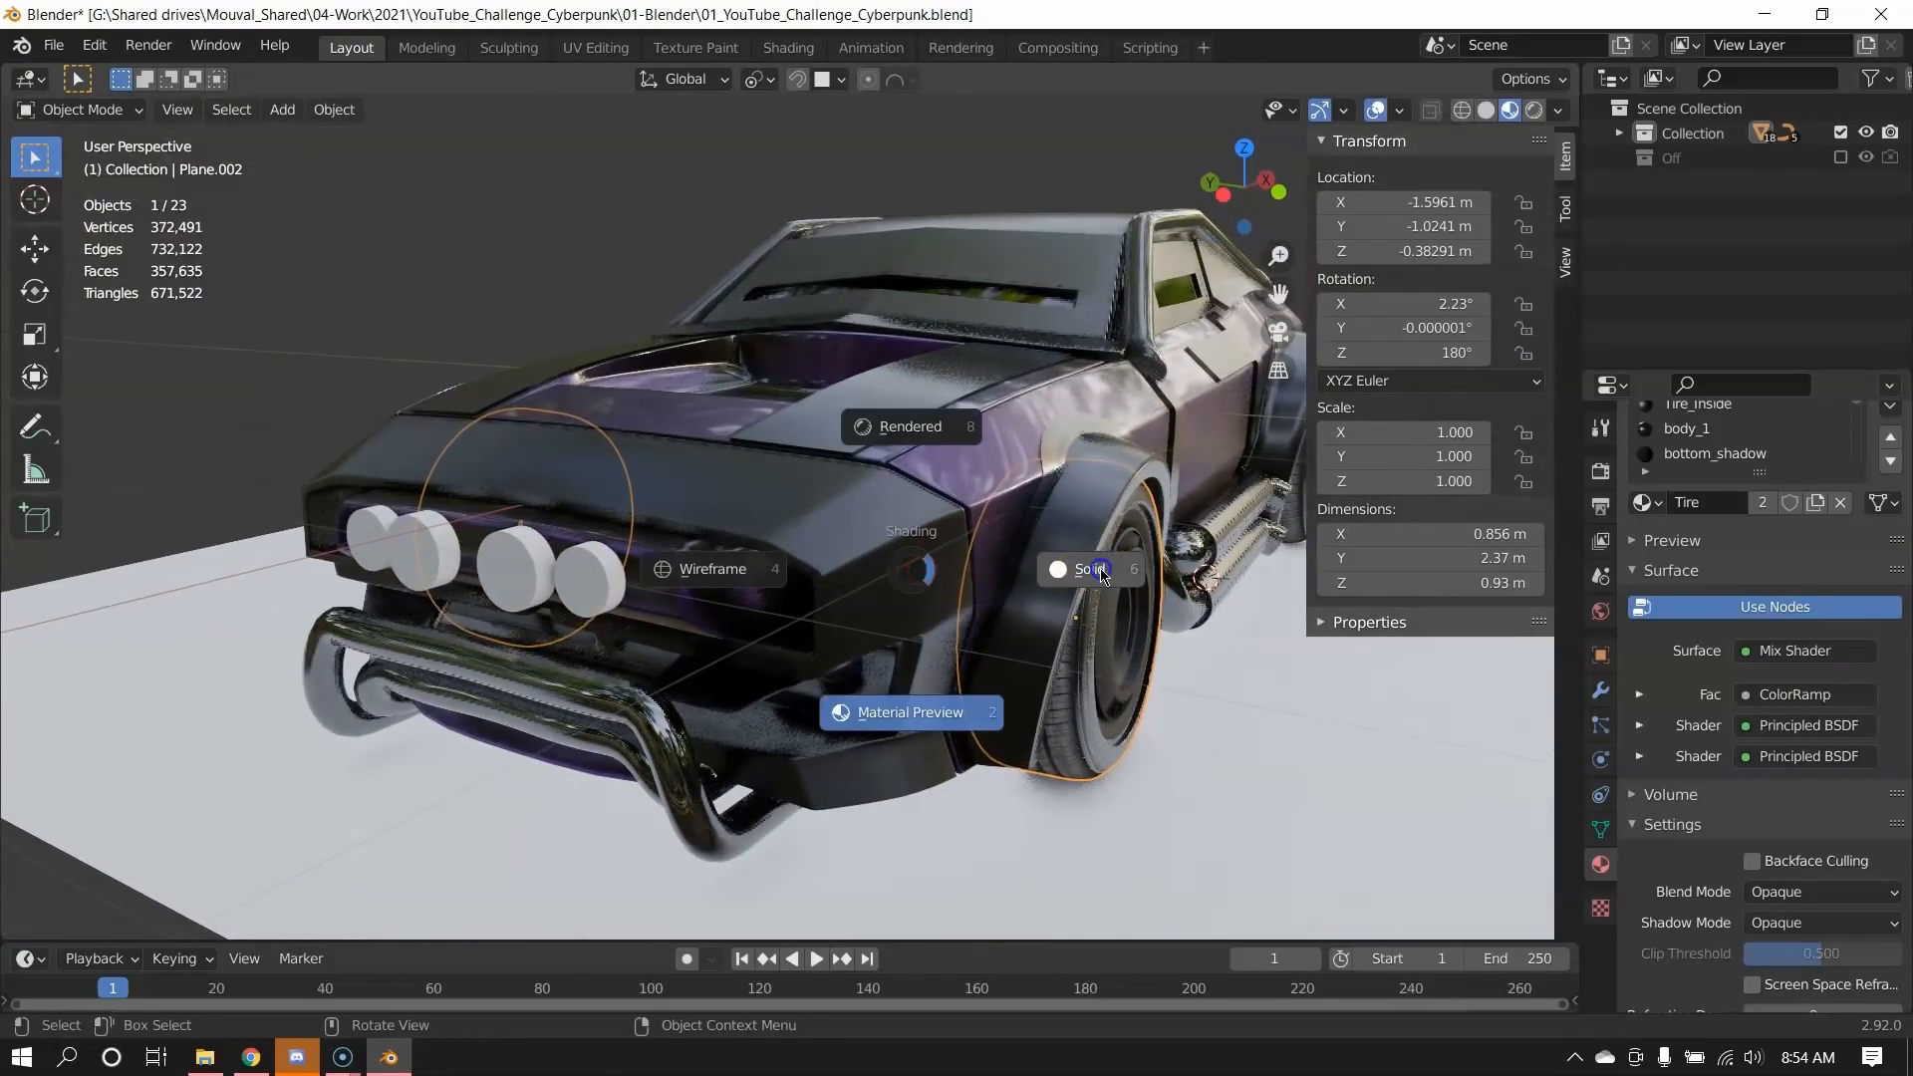
click(1076, 569)
middle_drag(805, 541, 843, 539)
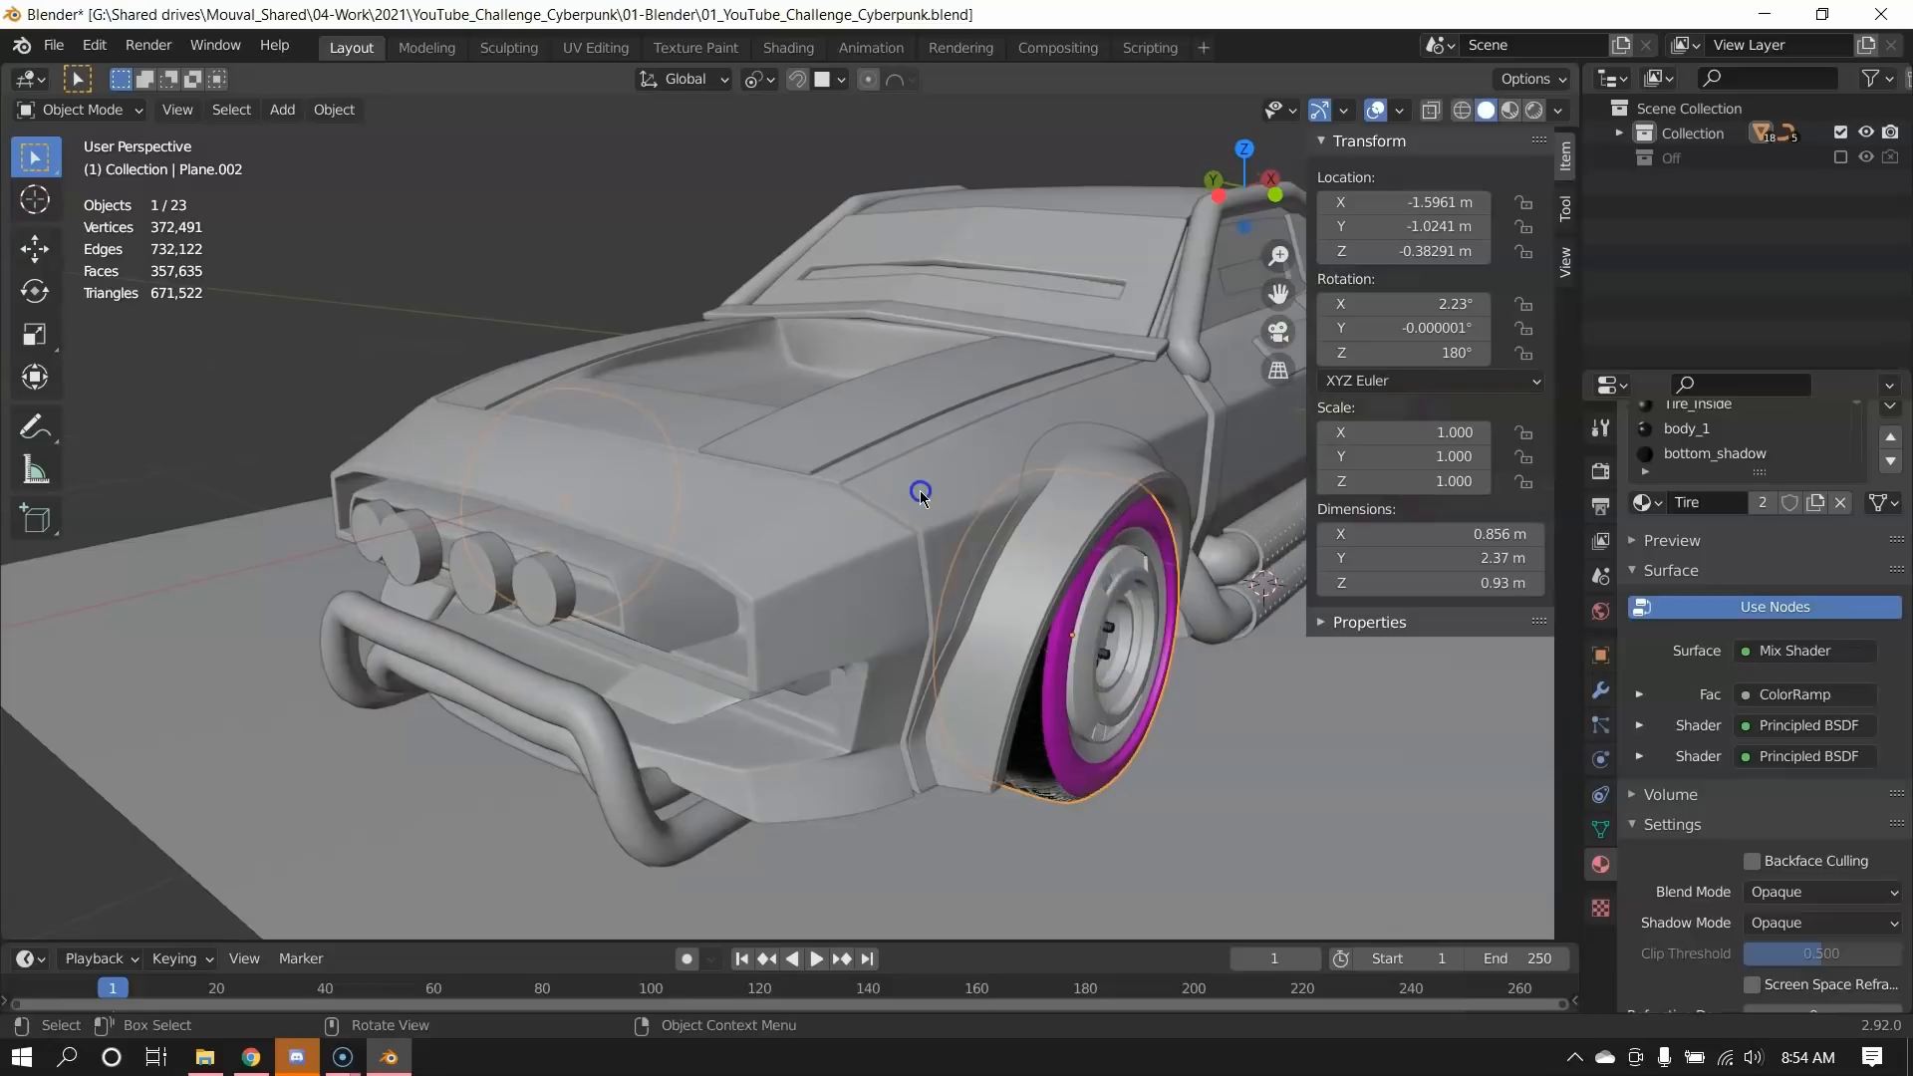
click(918, 513)
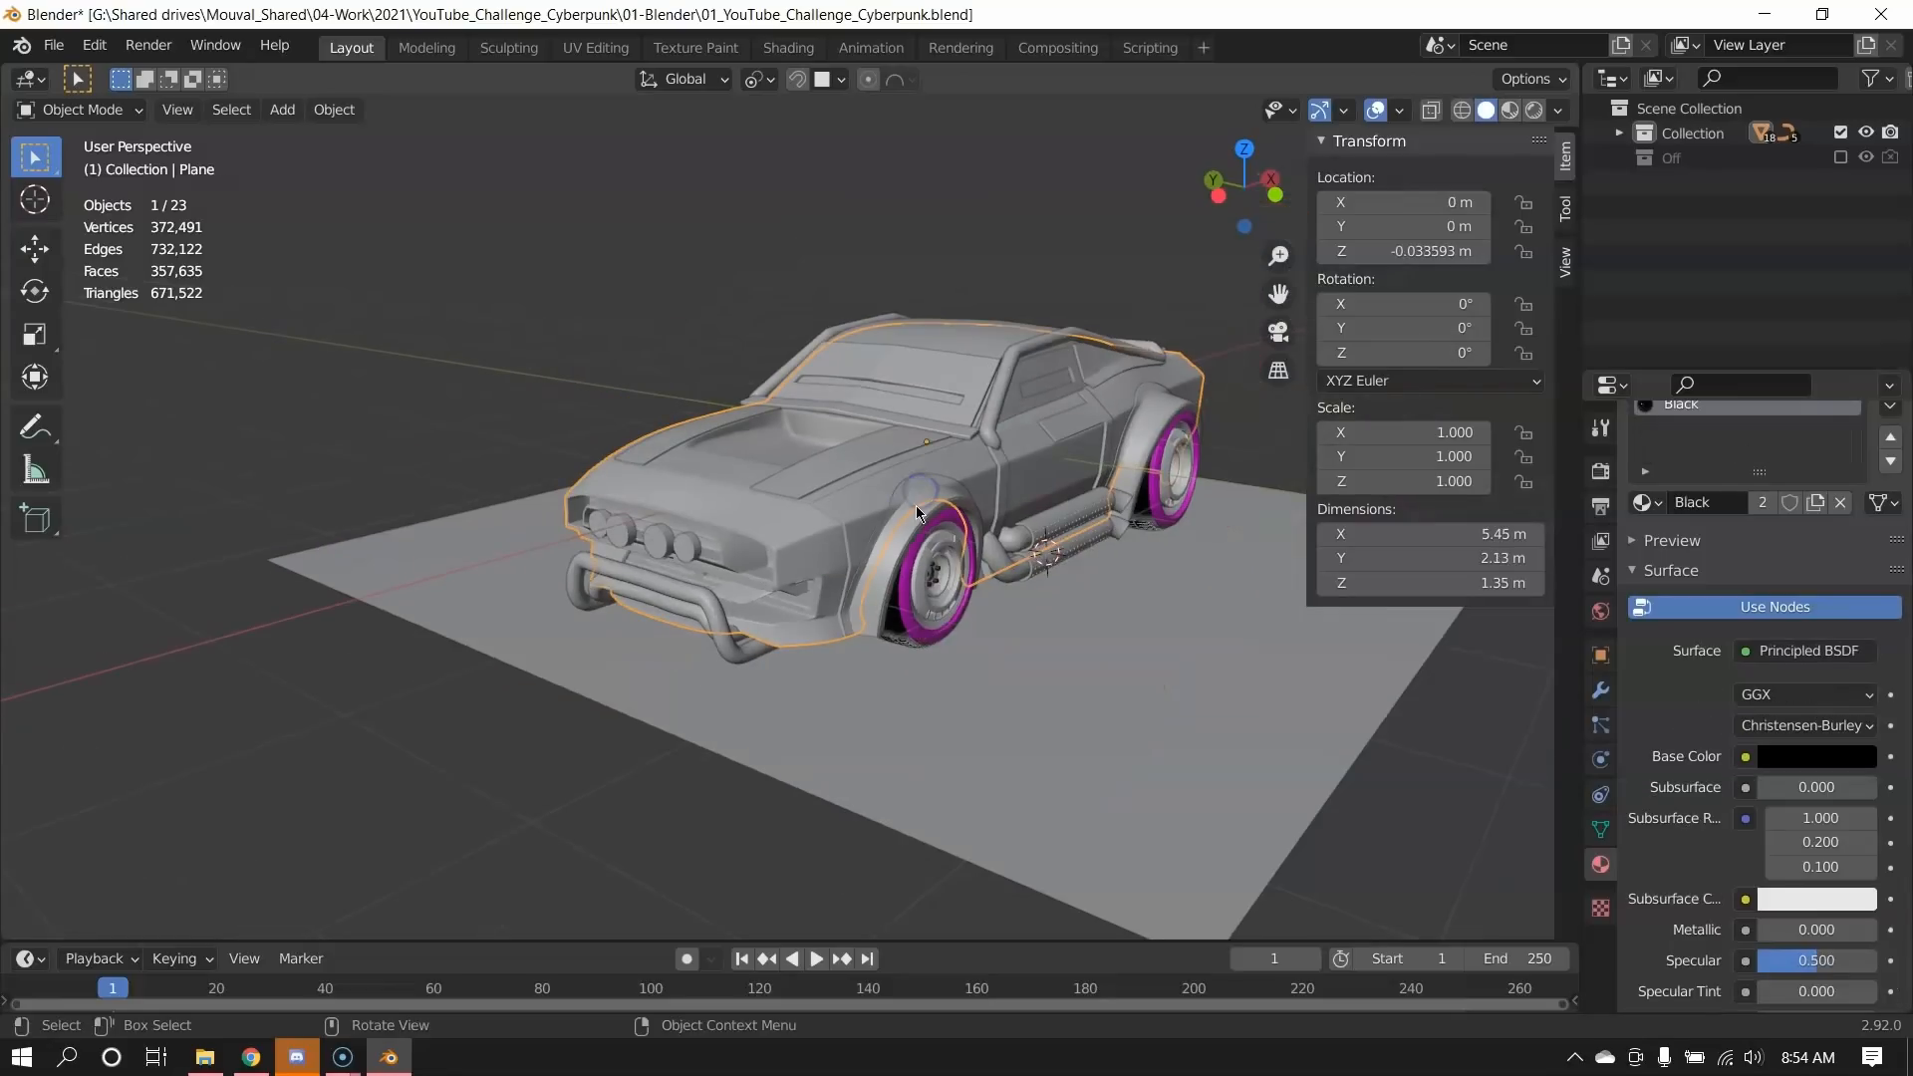
key(Delete)
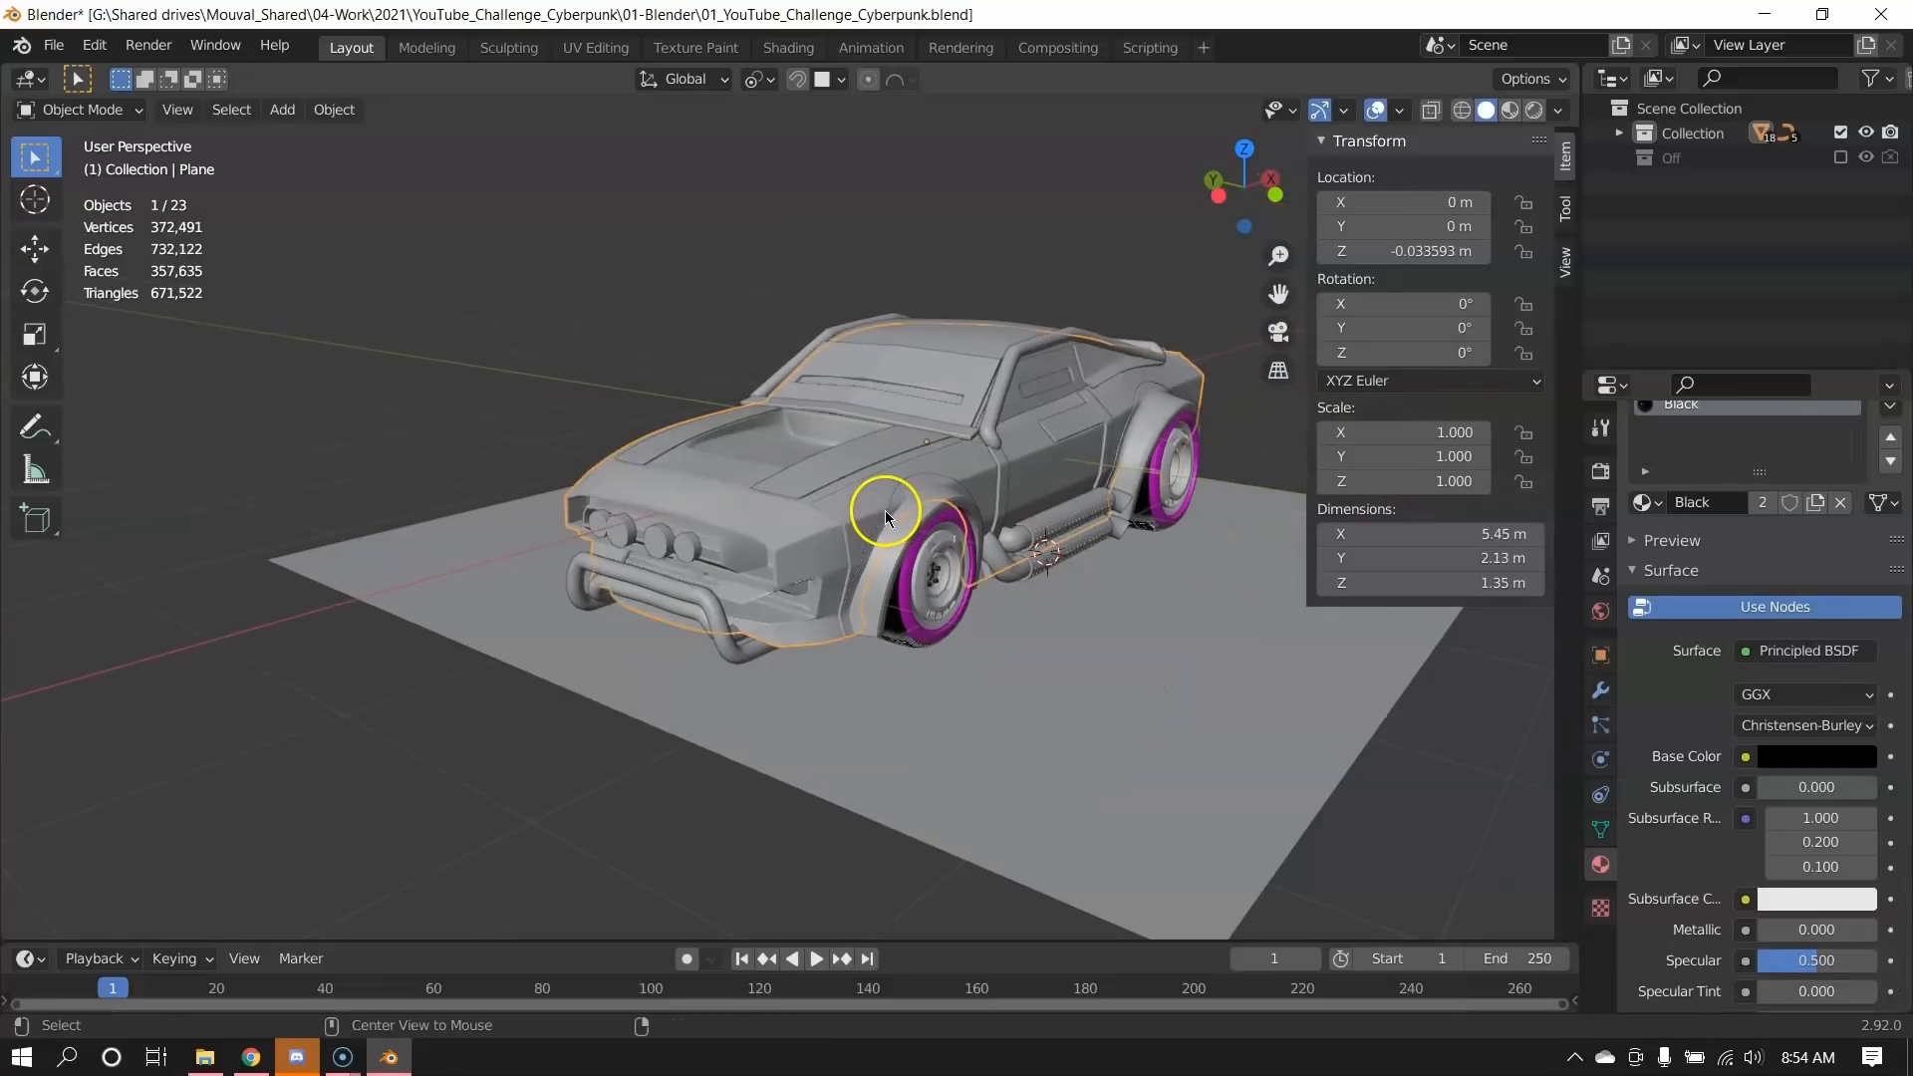
key(g)
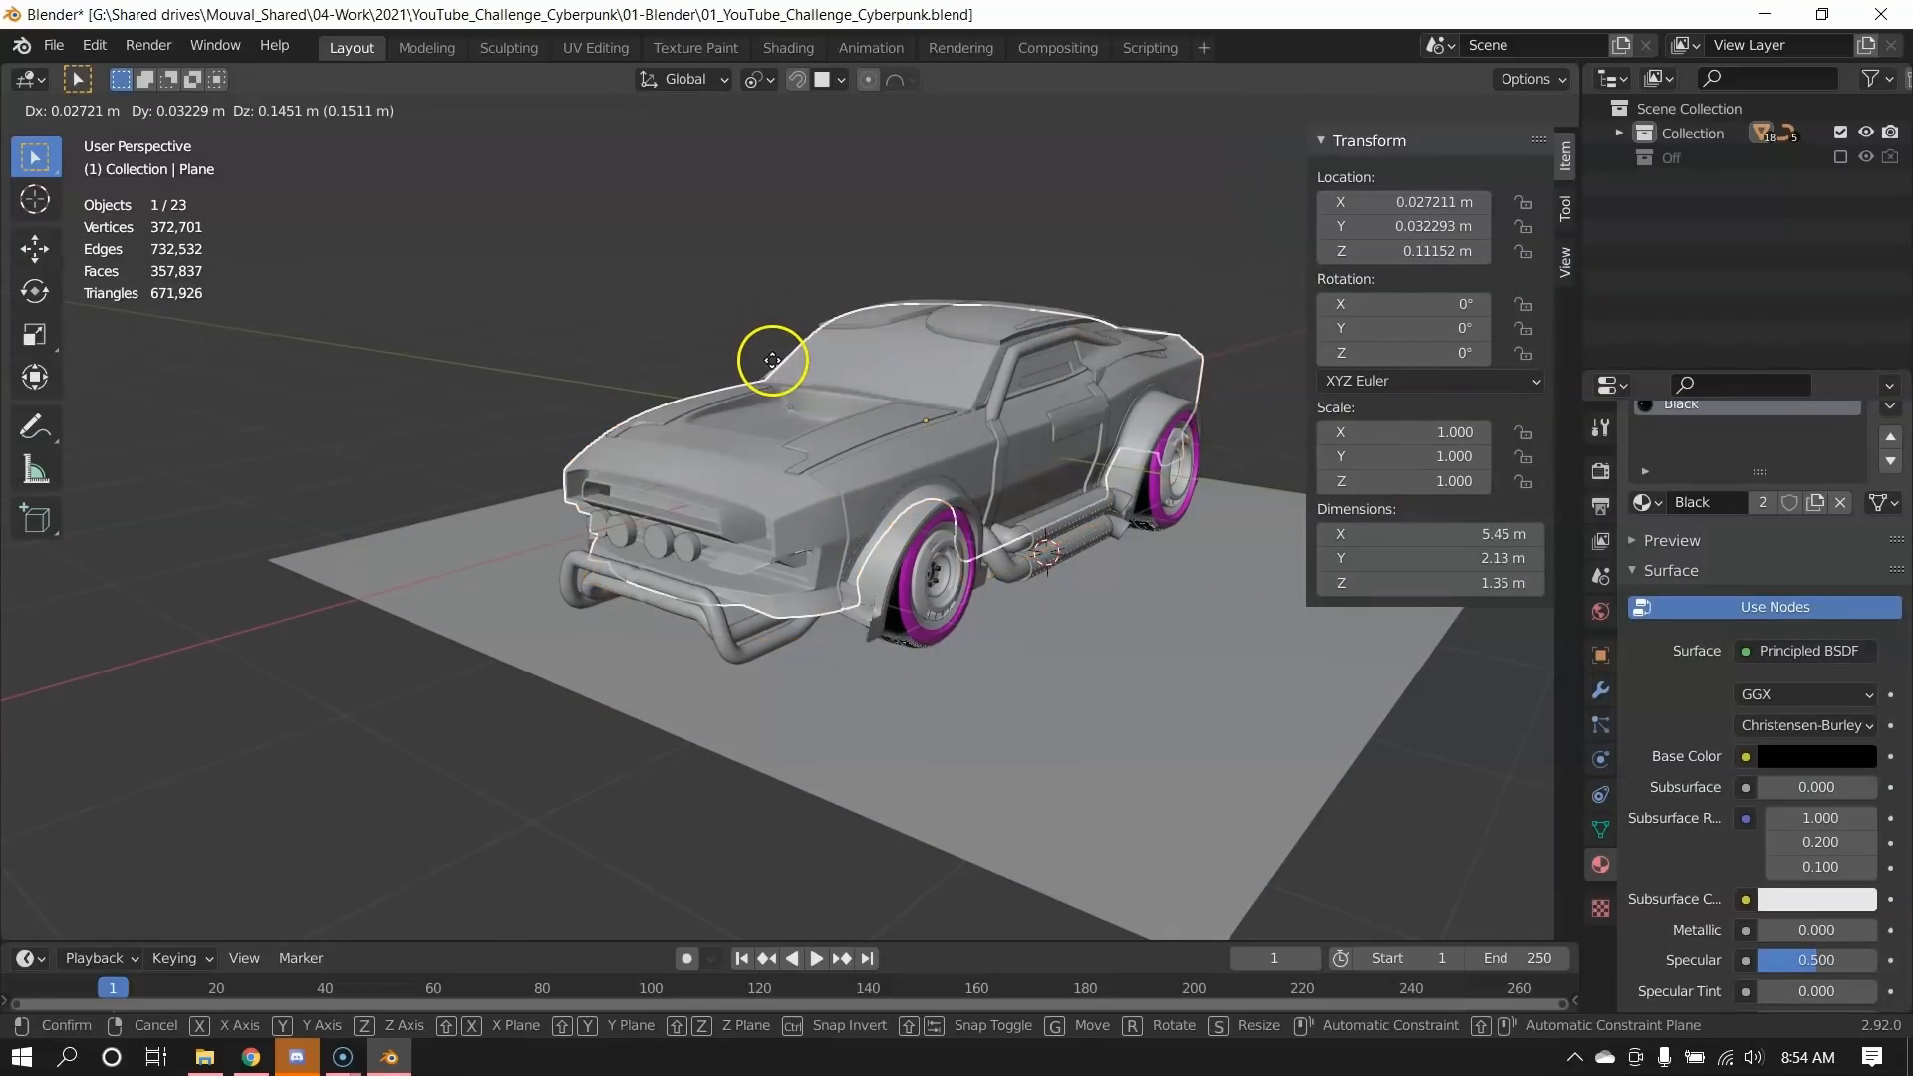
right_click(946, 617)
scroll(991, 708, up, 3)
key(a)
key(a)
Select the car body and isolate it in Local View.
shift+middle_drag(1003, 653, 670, 627)
scroll(647, 588, up, 4)
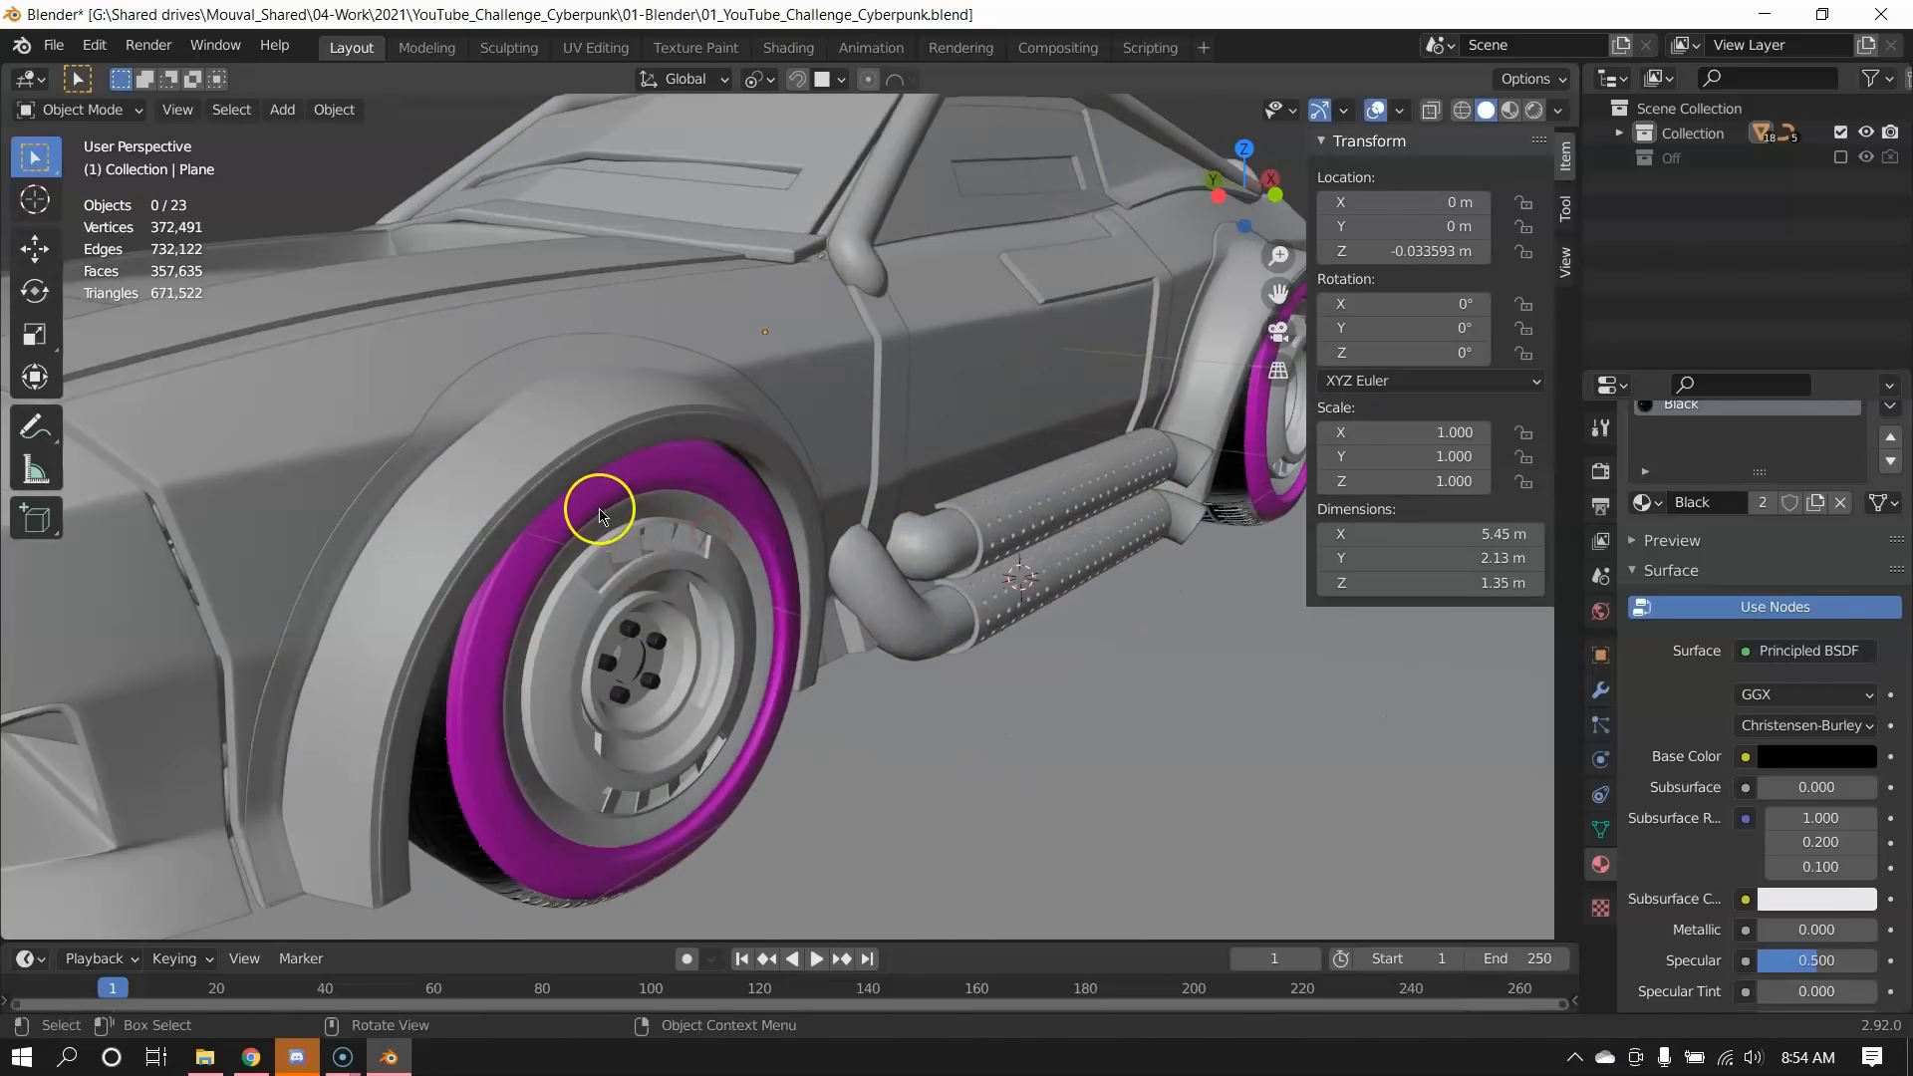
middle_drag(600, 513, 528, 575)
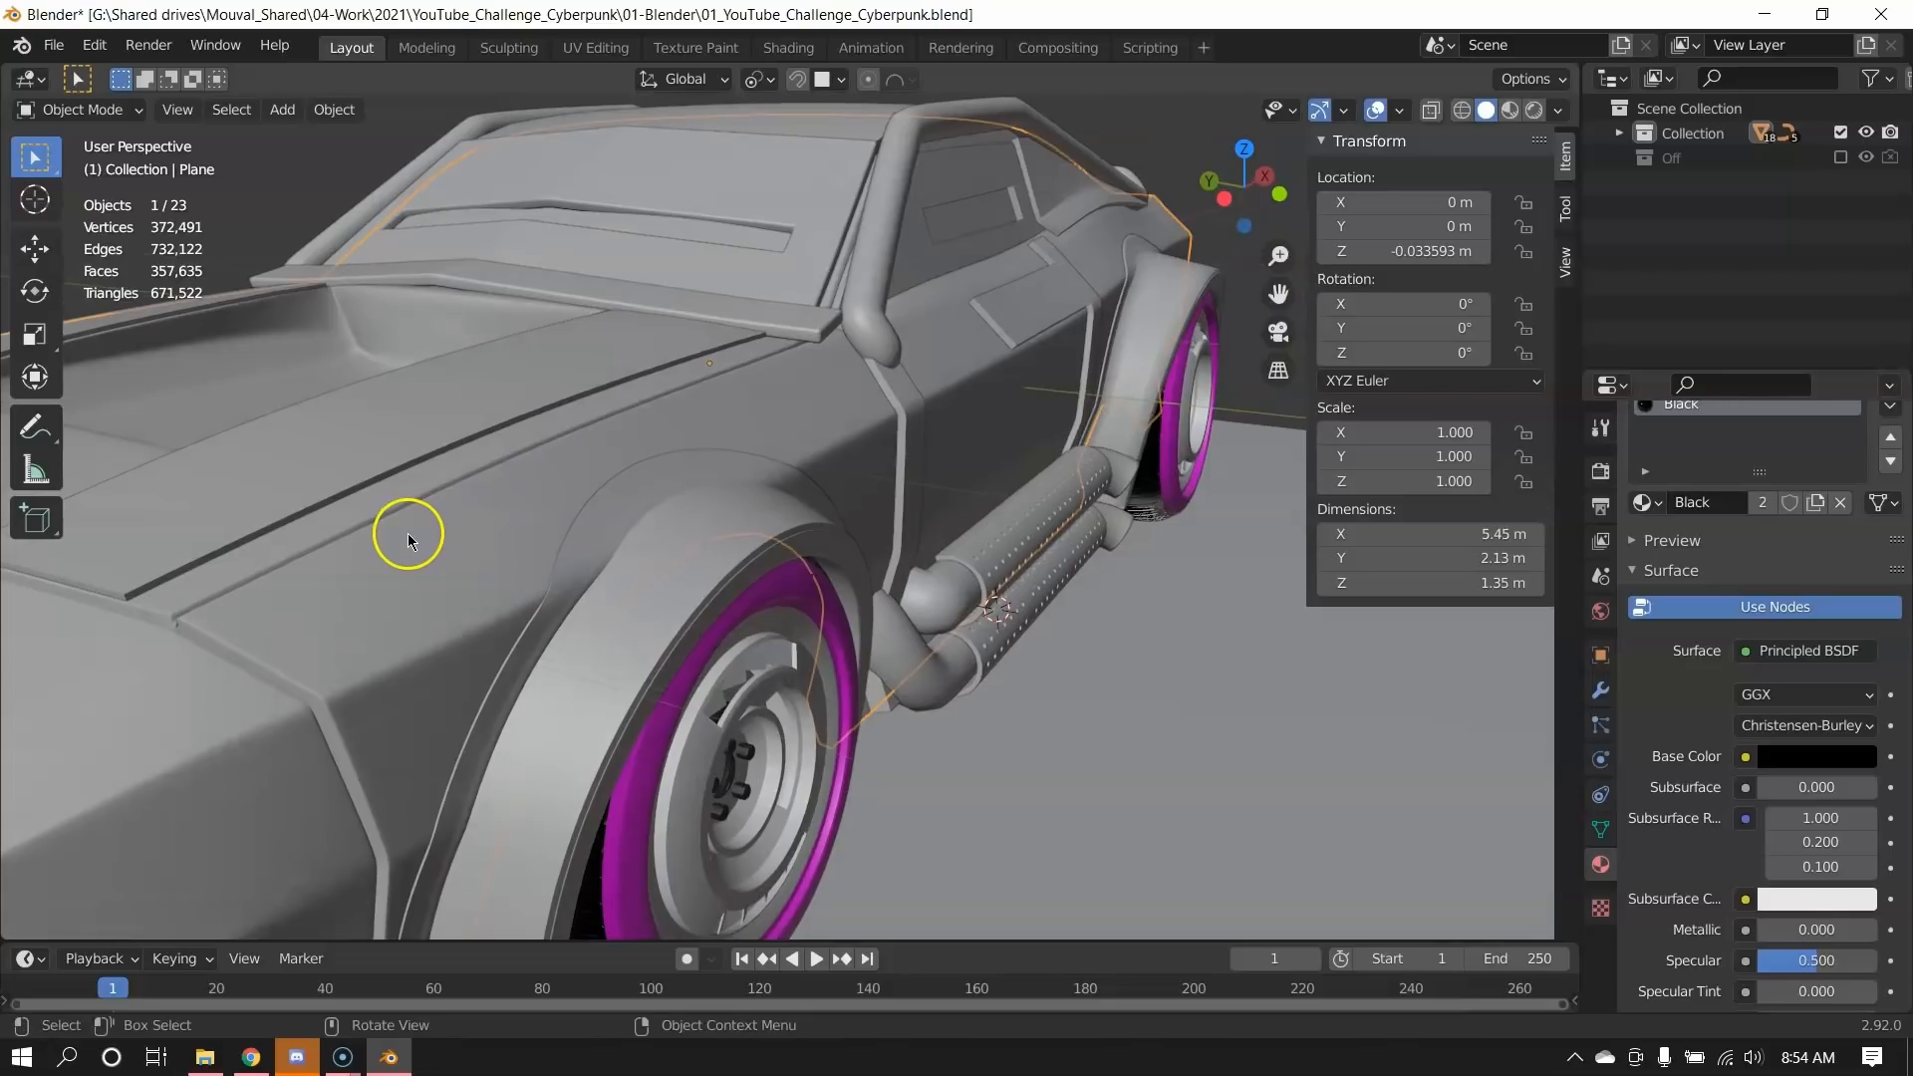
key(KP_Divide)
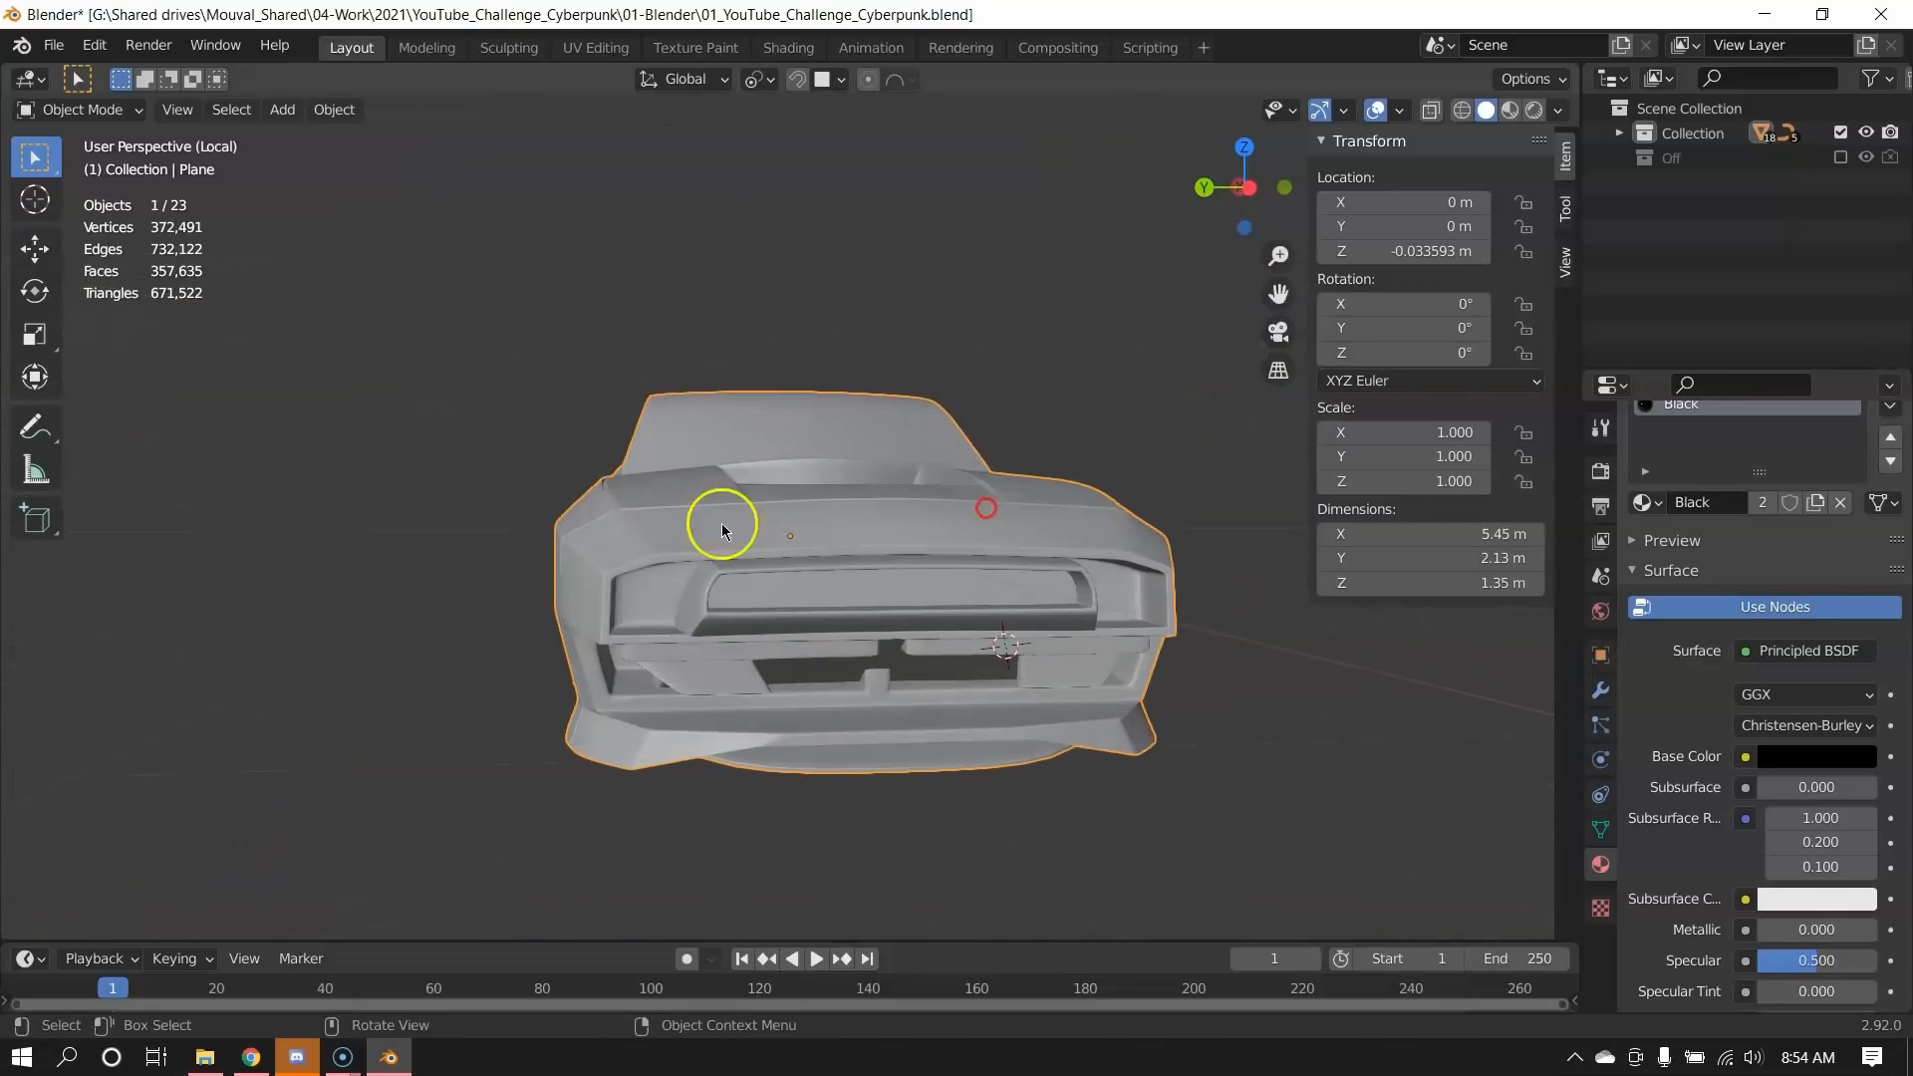
Examine the isolated car body from the front, the sides and above, and leave Local View to bring back the other parts.
mouse_move(723, 530)
middle_down()
mouse_move(1205, 555)
mouse_move(726, 541)
mouse_move(738, 568)
mouse_move(553, 566)
mouse_move(749, 547)
middle_up()
shift+middle_drag(1149, 522, 880, 561)
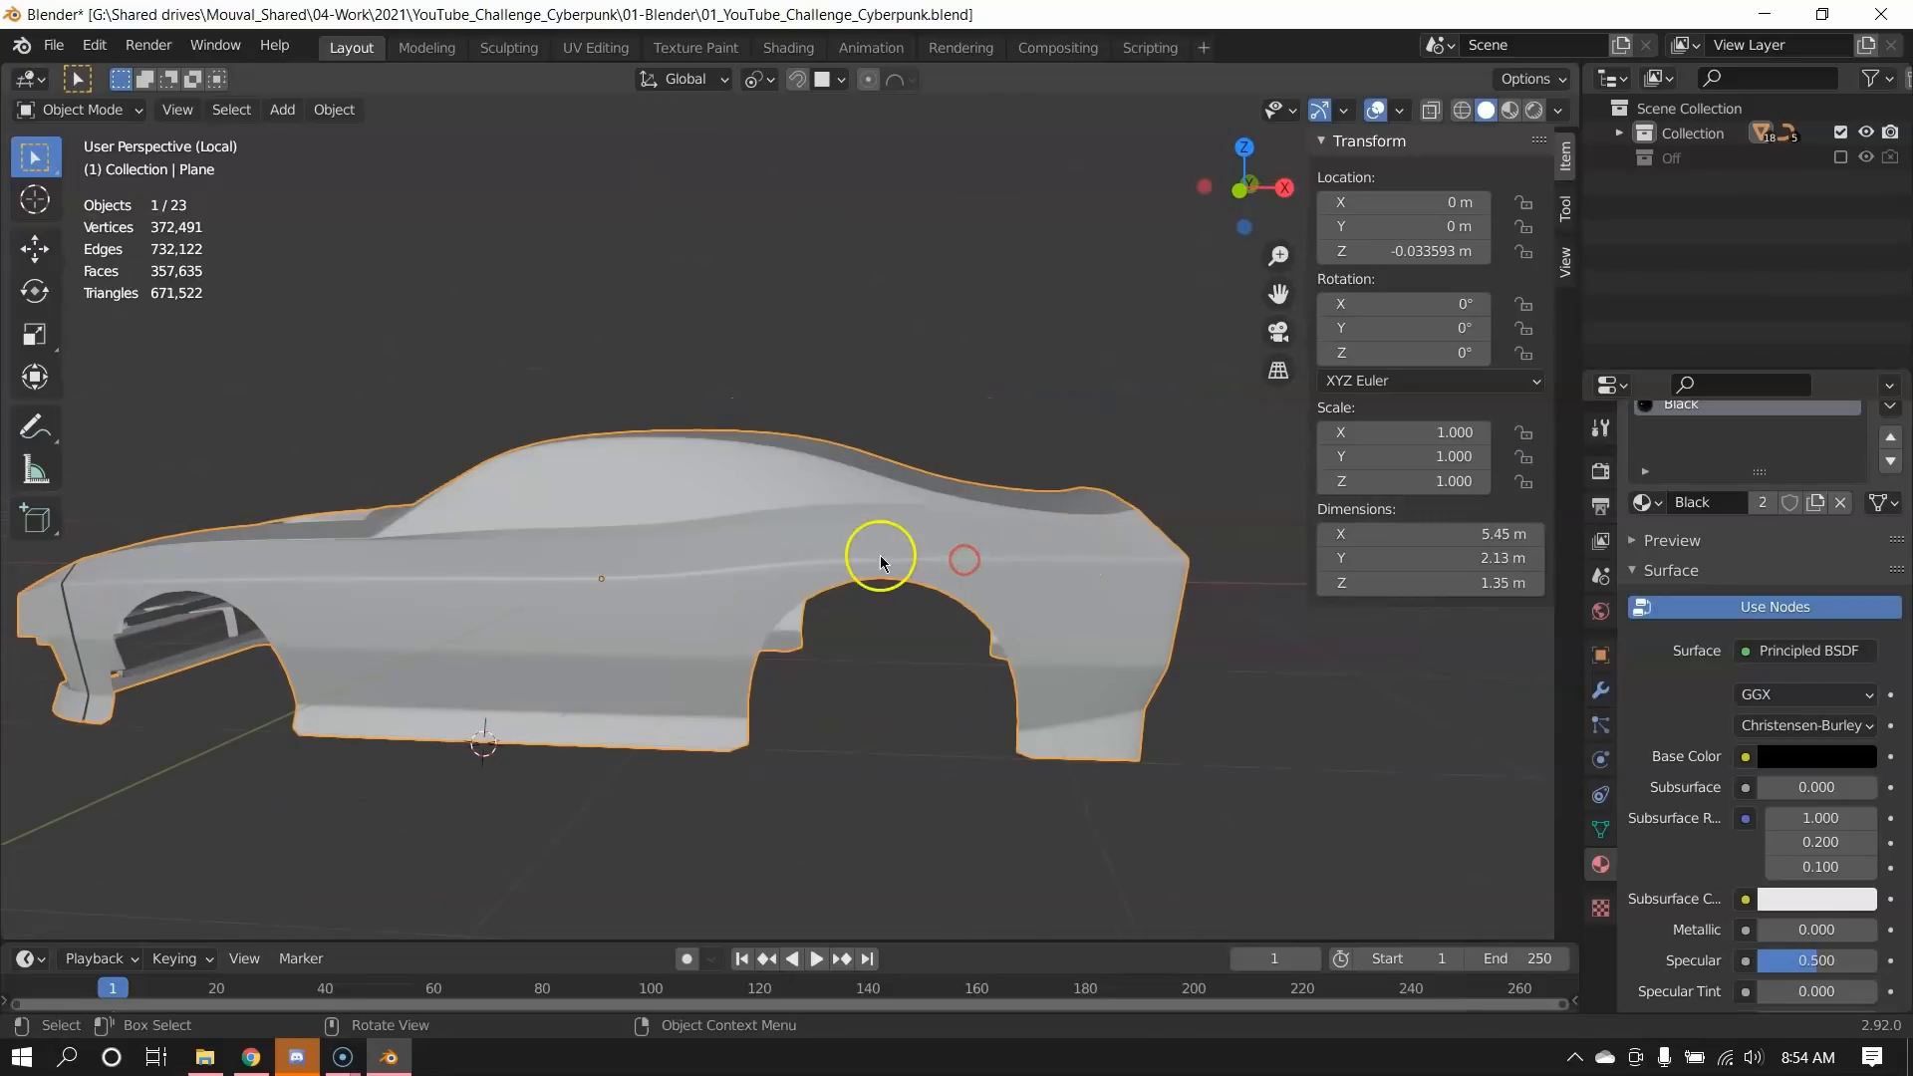
middle_drag(312, 581, 766, 705)
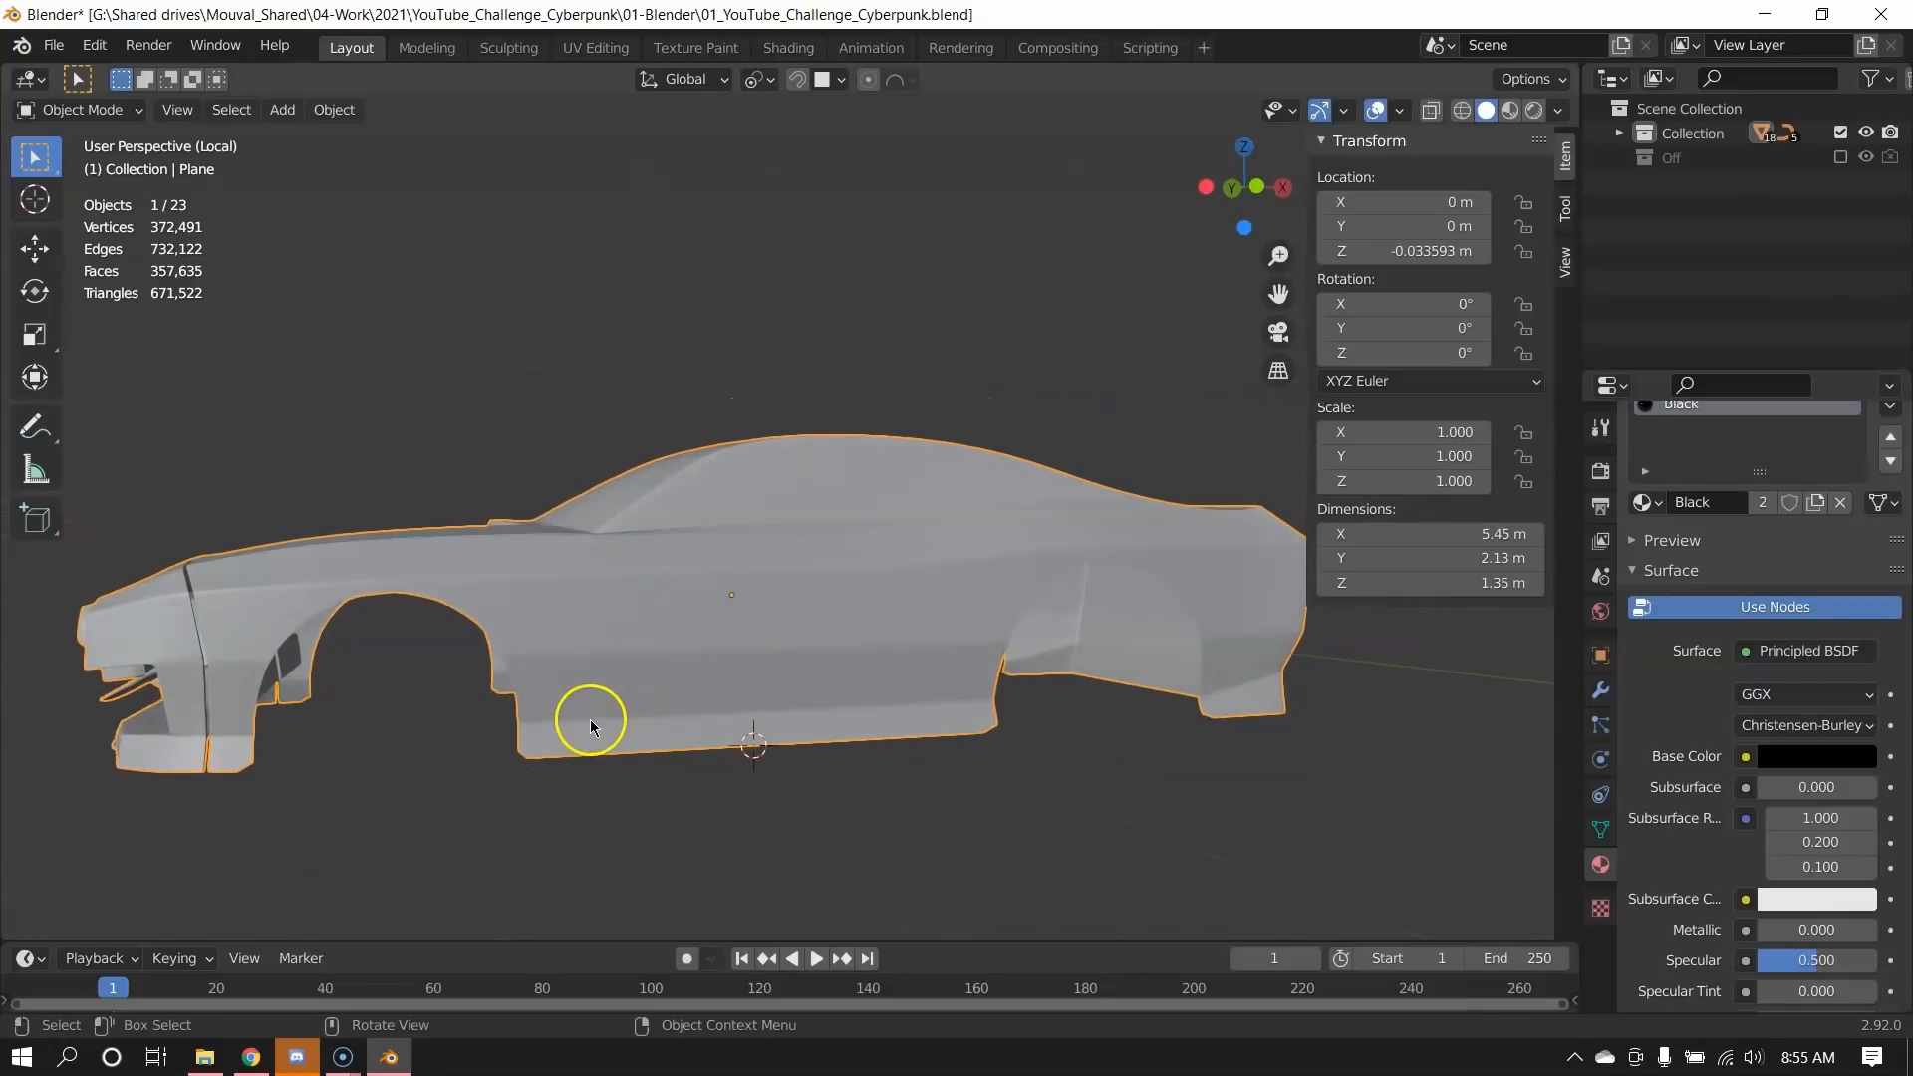
middle_drag(591, 727, 618, 653)
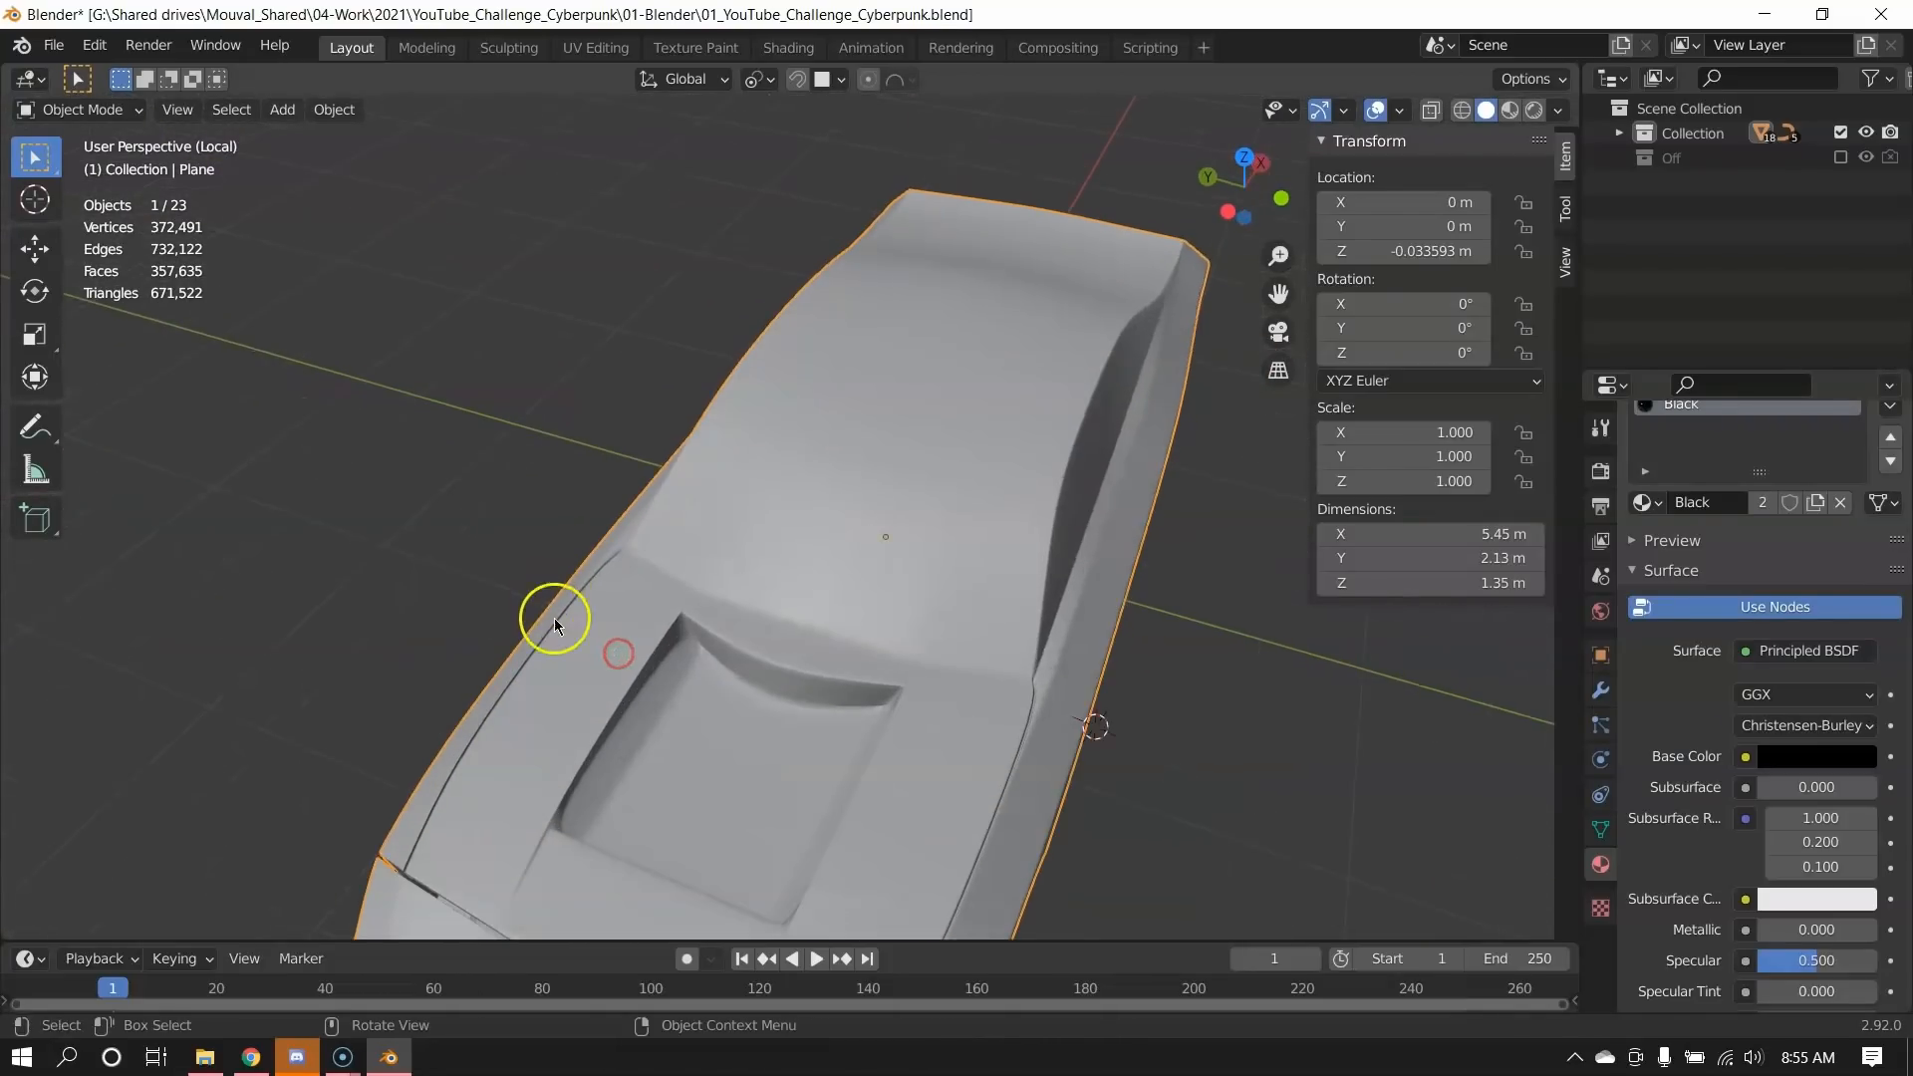
key(KP_Divide)
scroll(589, 550, up, 5)
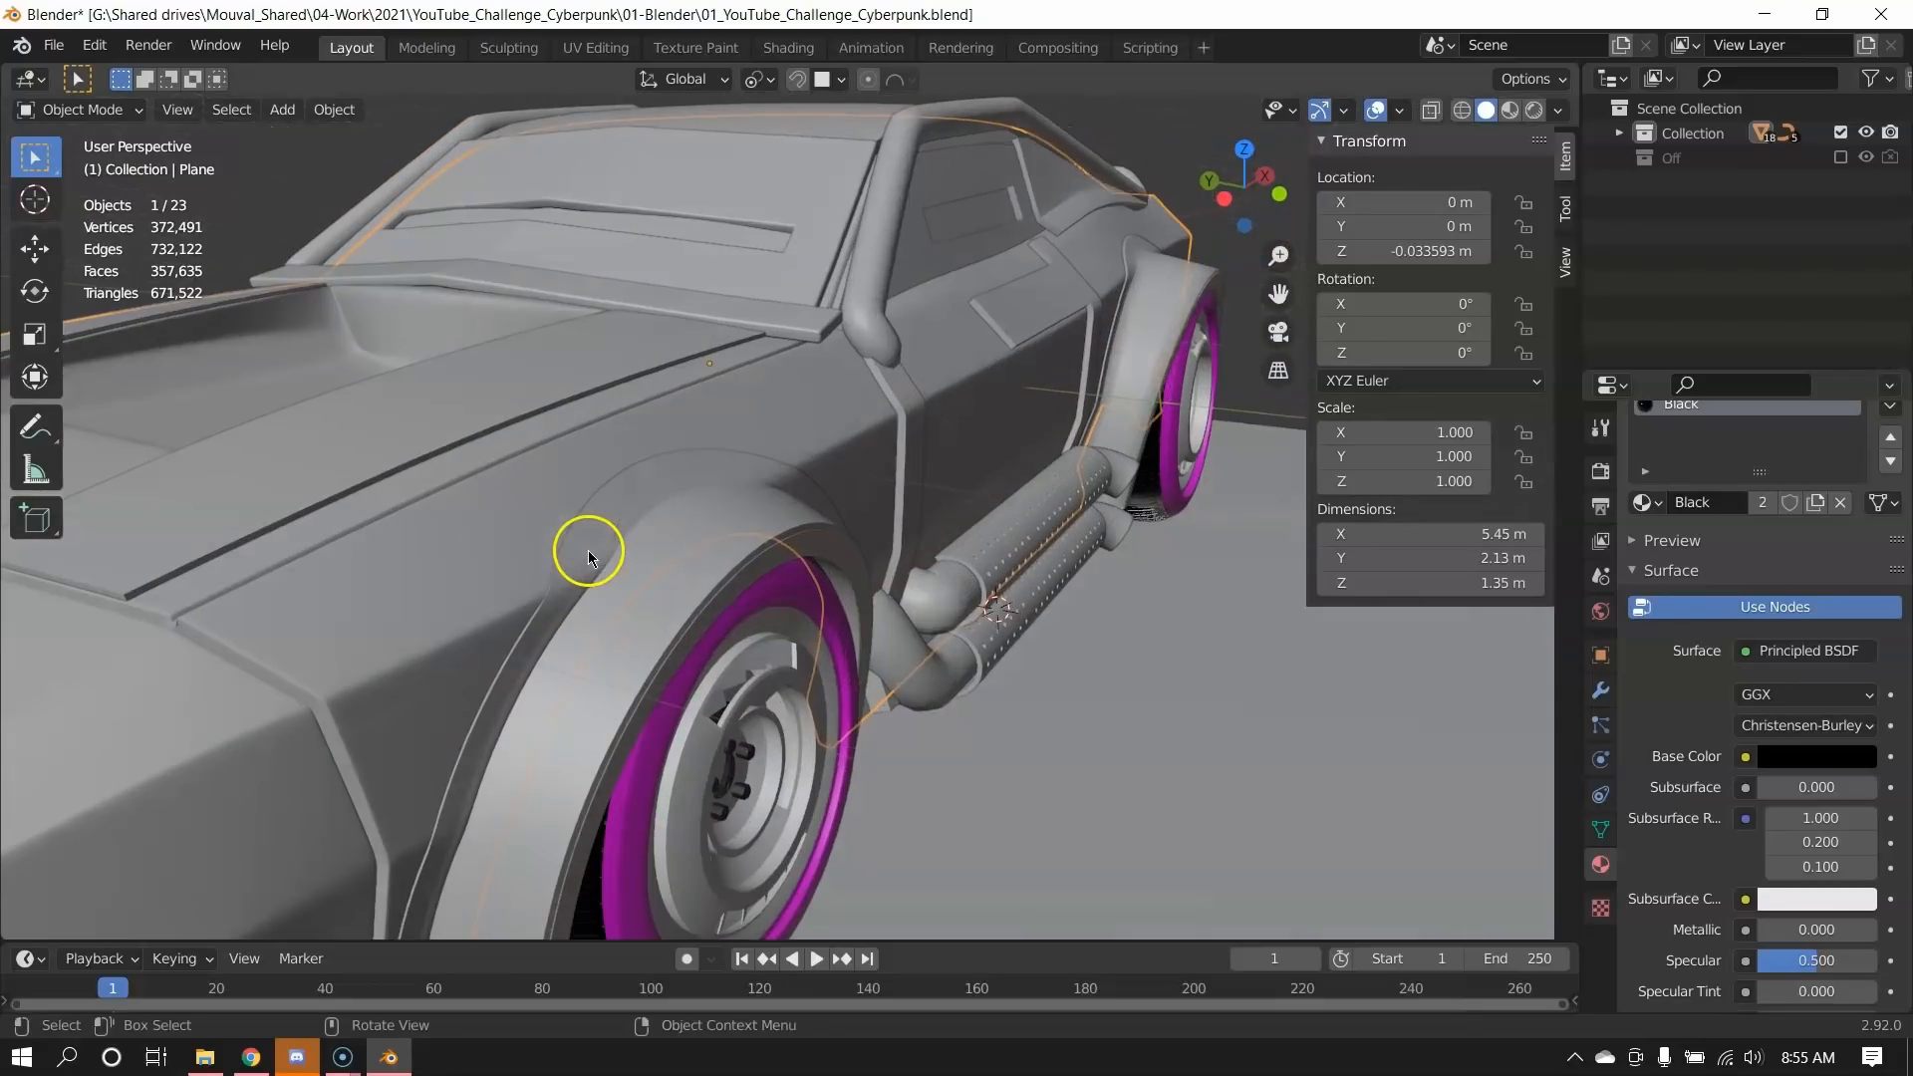
scroll(589, 556, down, 4)
Select the front wheel's fender flare, select its whole mesh in Edit Mode and isolate it in Local View.
click(753, 520)
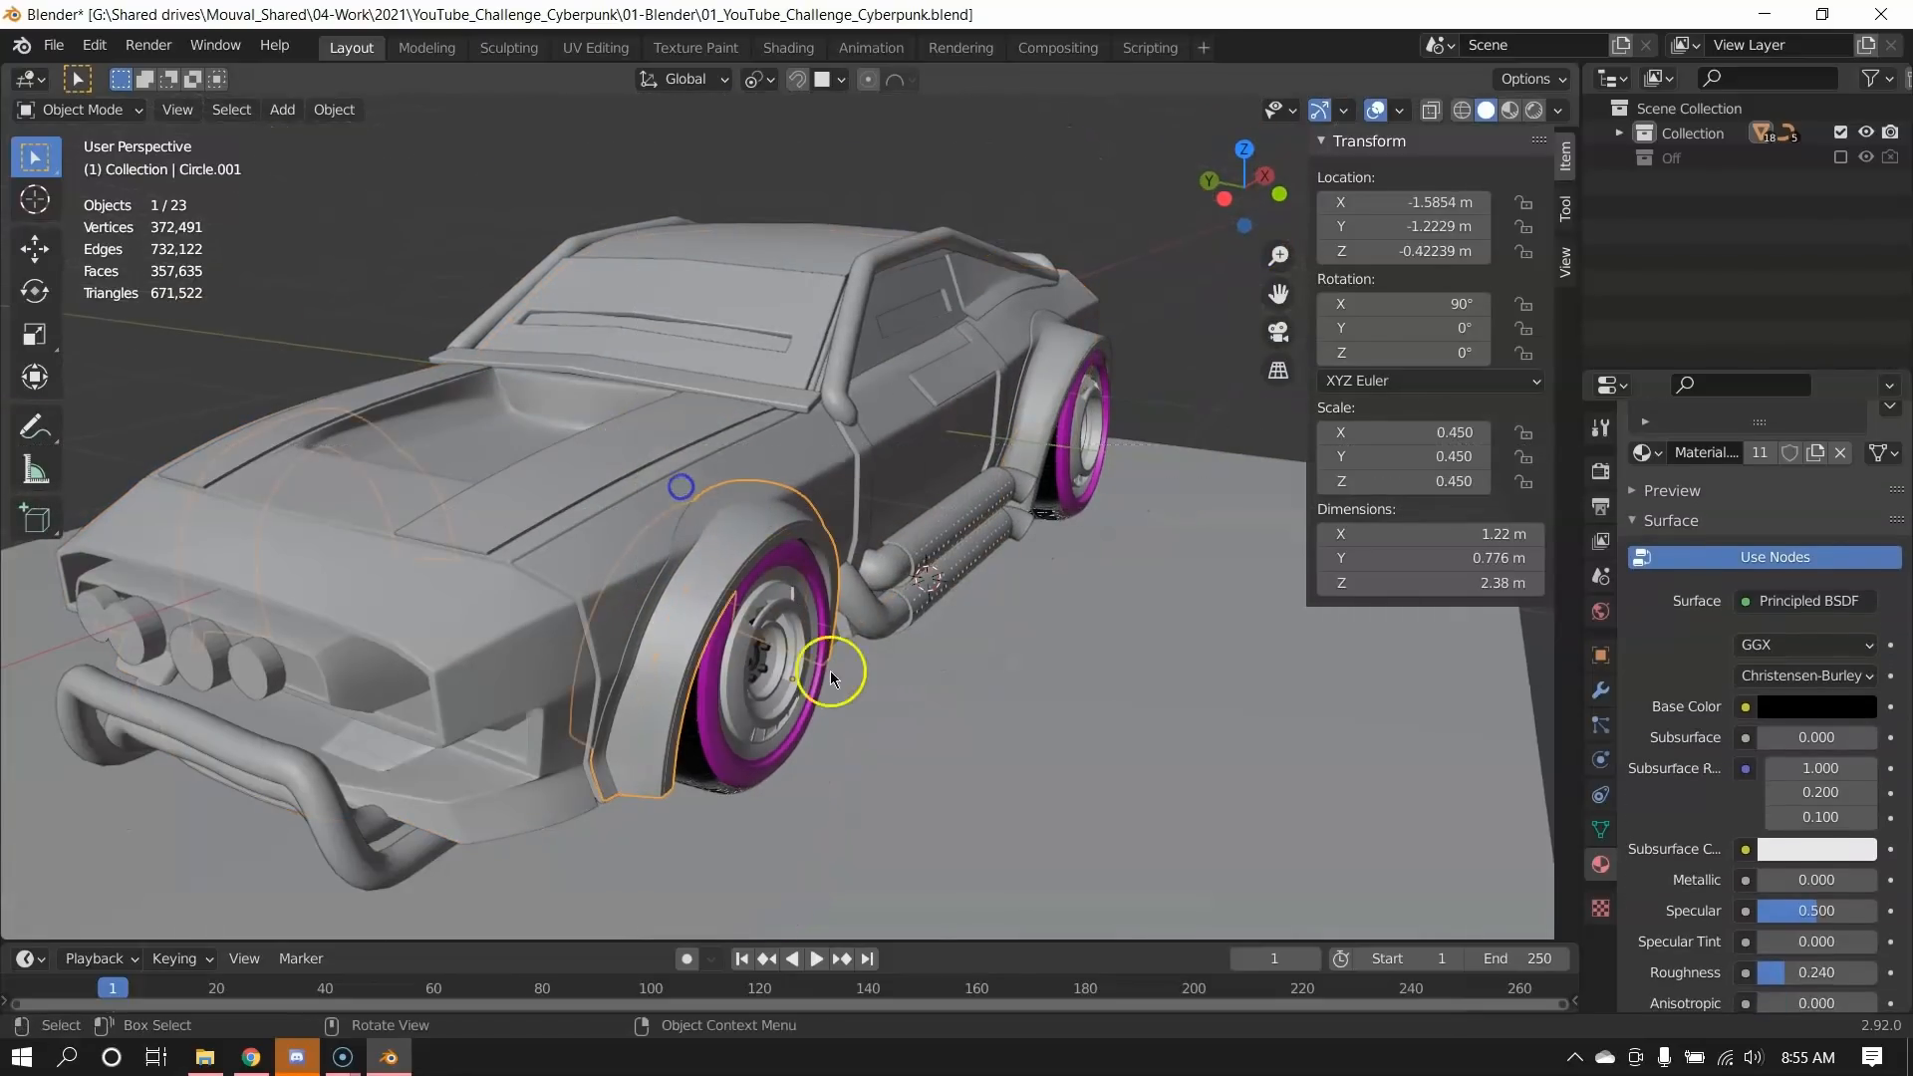
middle_drag(832, 678, 683, 427)
click(684, 427)
key(Tab)
scroll(676, 492, up, 2)
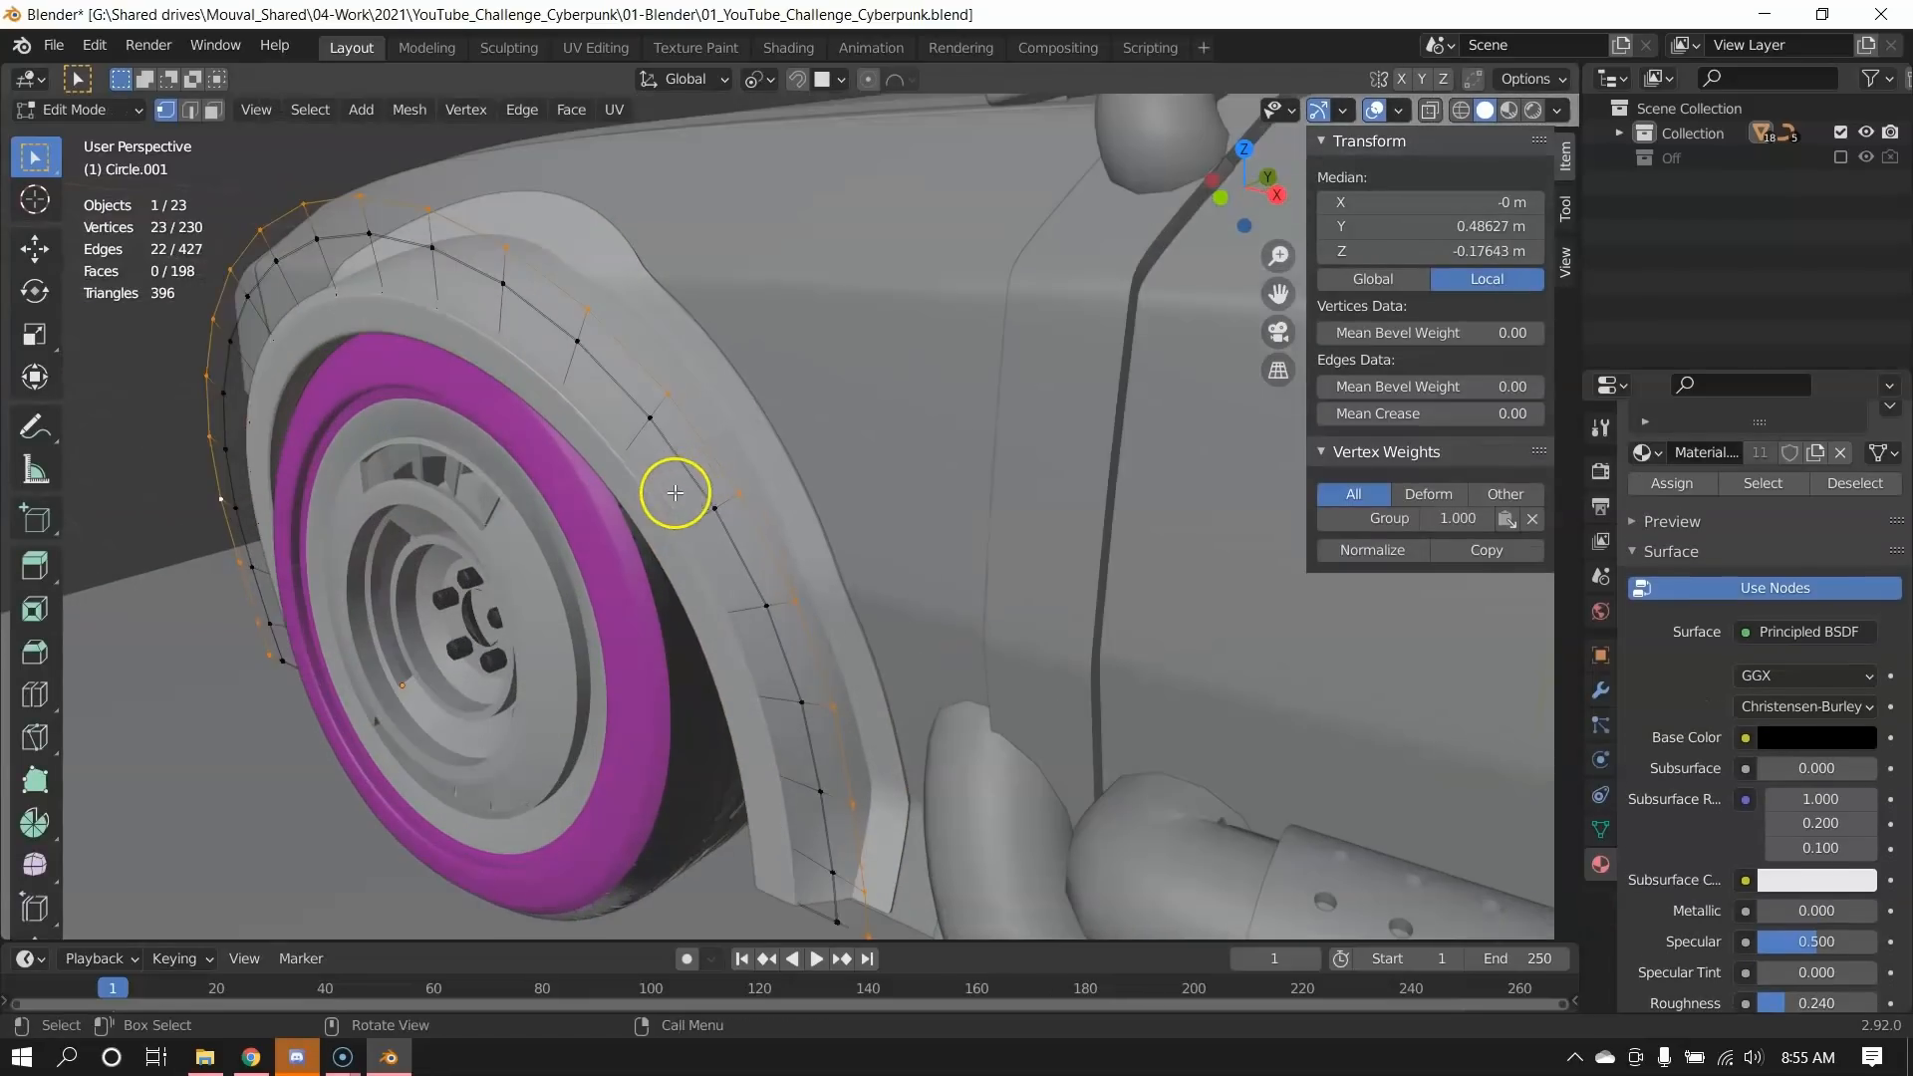
key(a)
middle_drag(675, 492, 1132, 545)
key(KP_Divide)
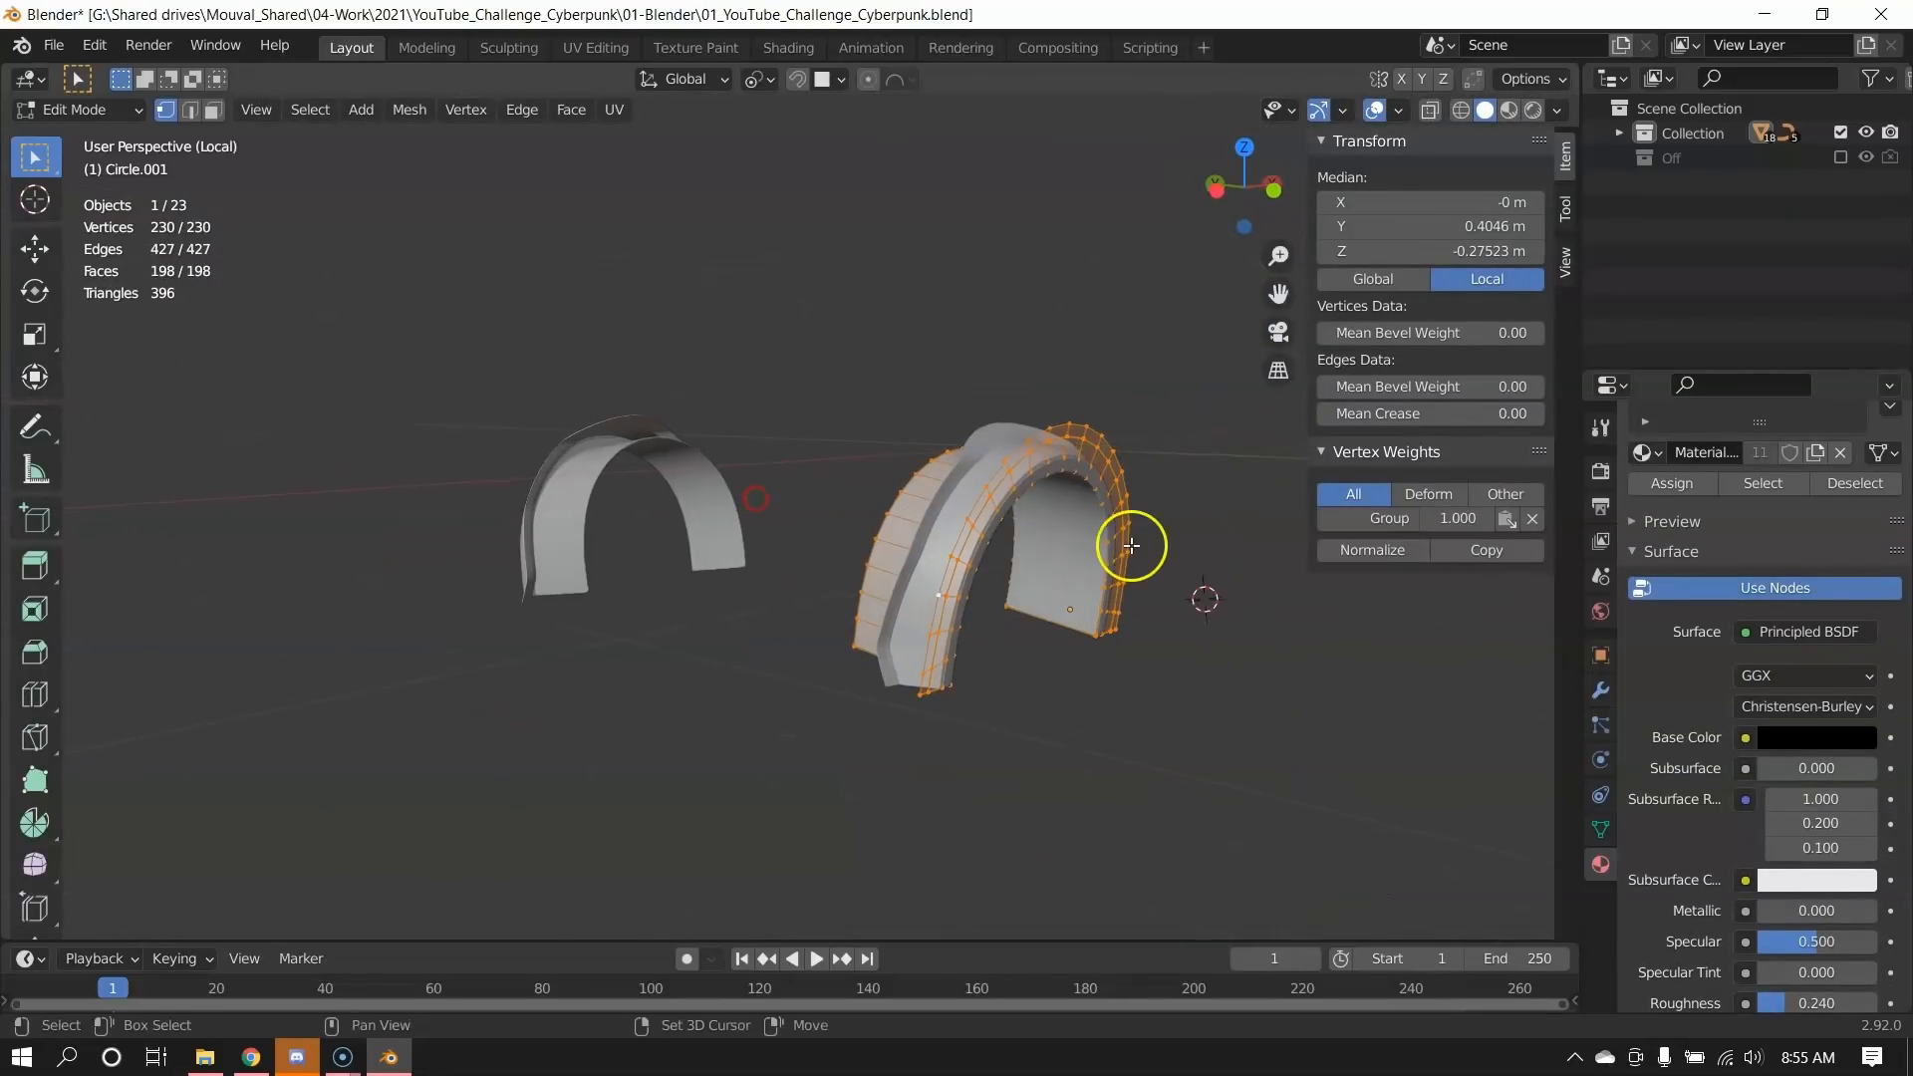
Show the fender flare's modifier stack and collapse the Mirror modifier's settings.
drag(954, 442, 991, 472)
middle_drag(1090, 618, 671, 516)
click(1601, 690)
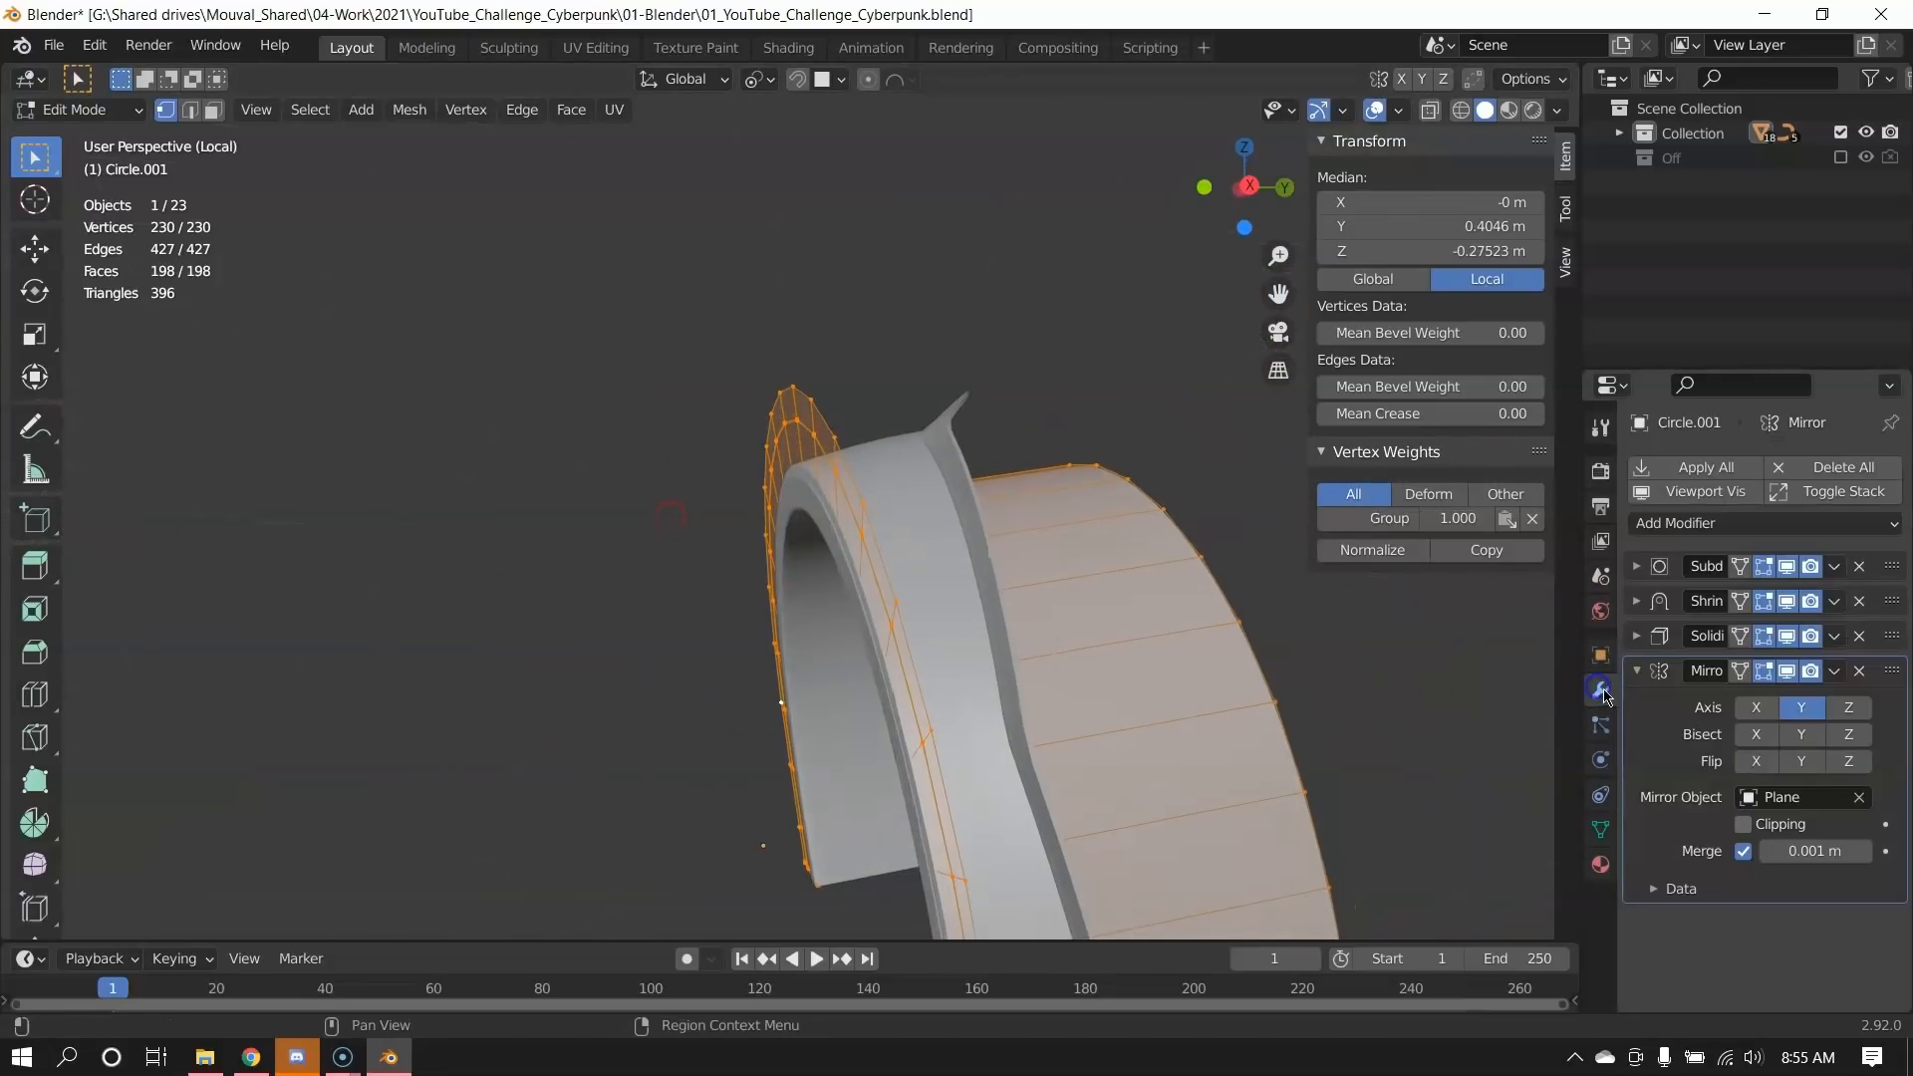
click(1638, 670)
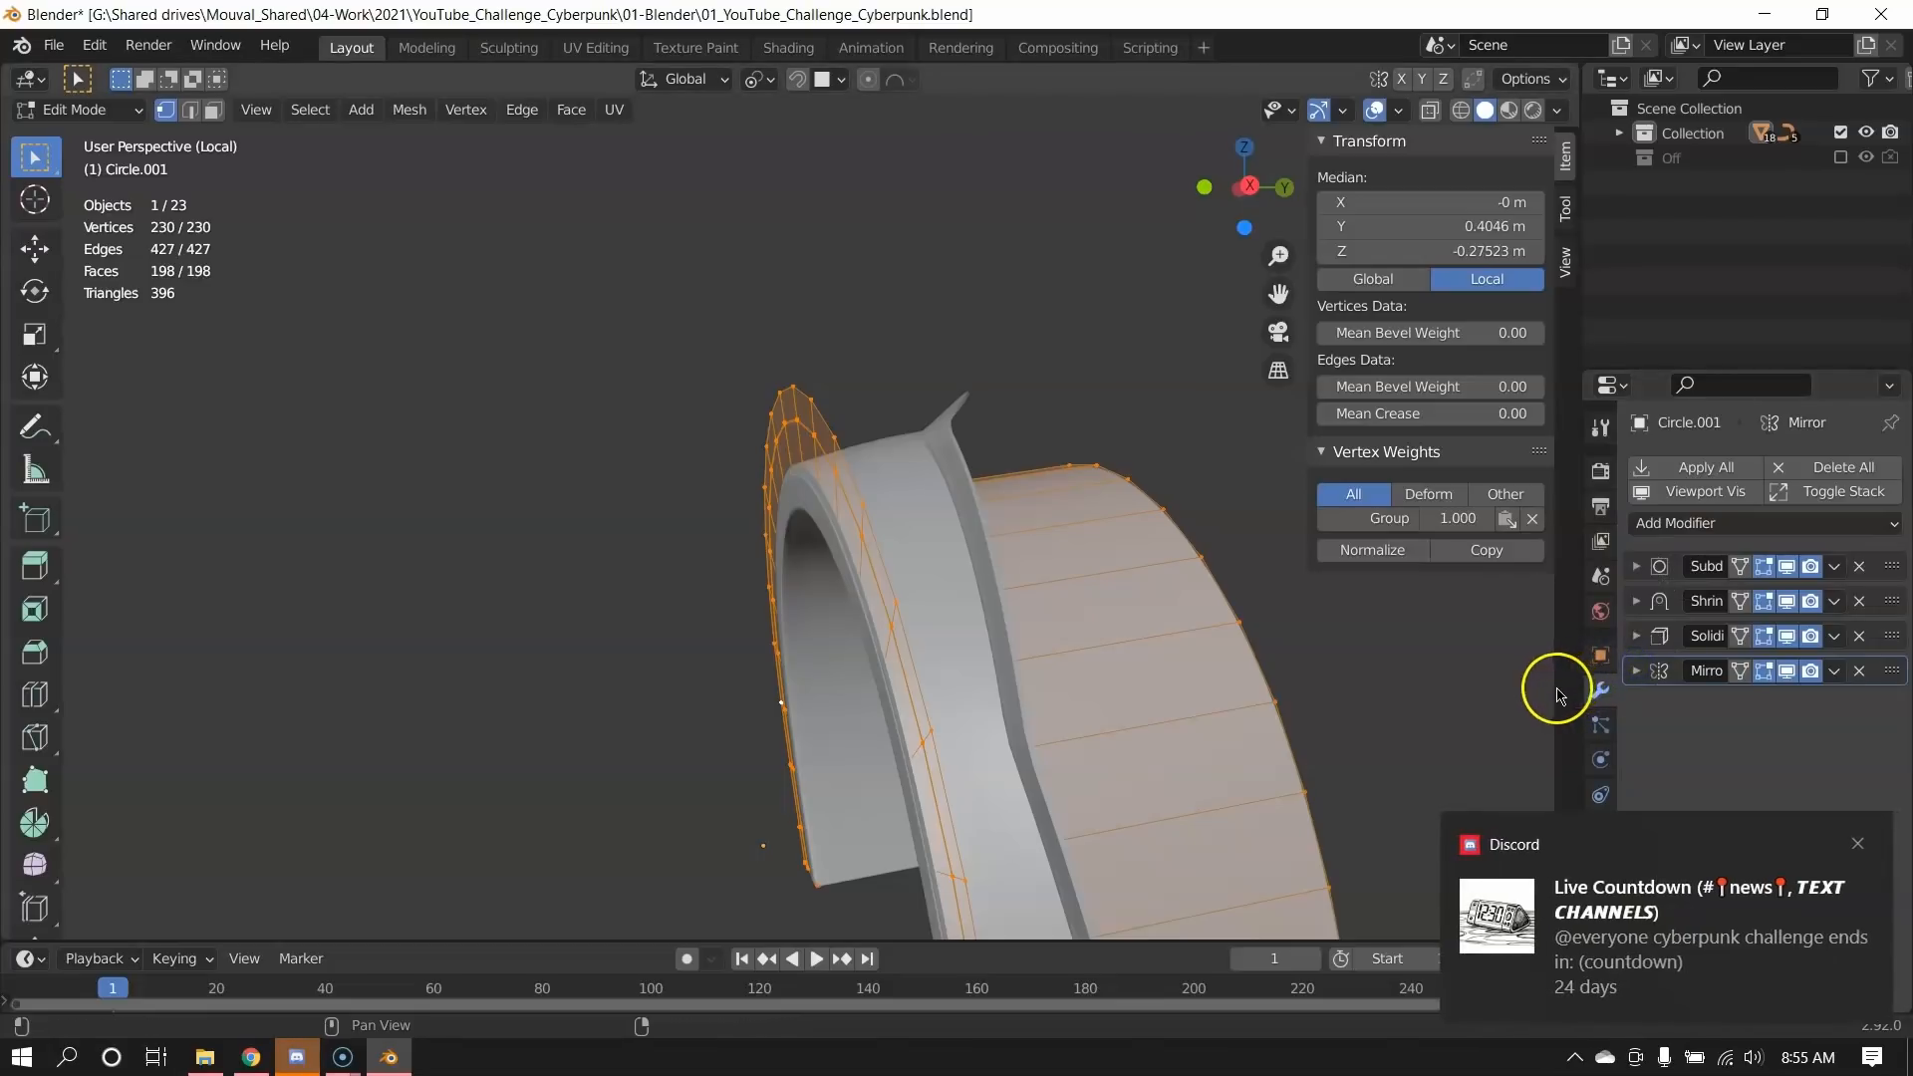
Dismiss the Discord notification and close Discord.
click(1850, 849)
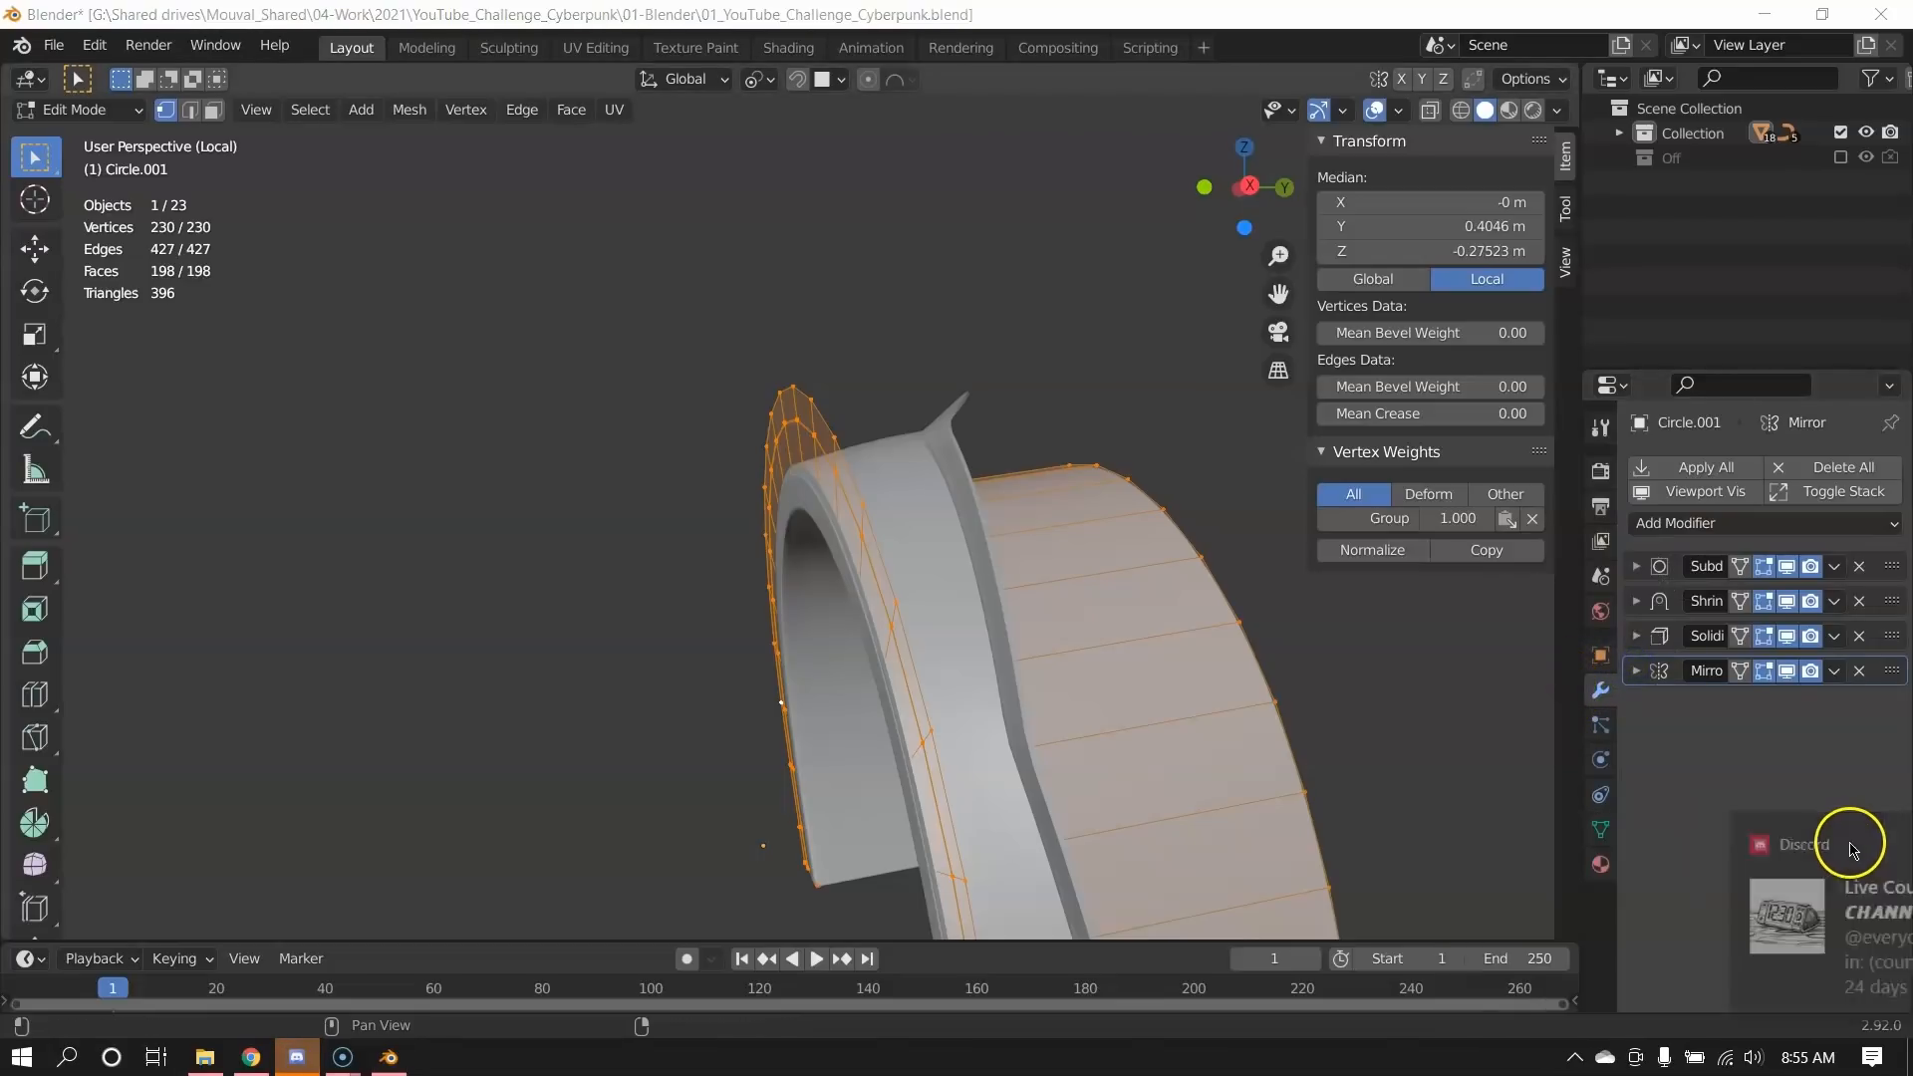
right_click(296, 1062)
click(210, 1012)
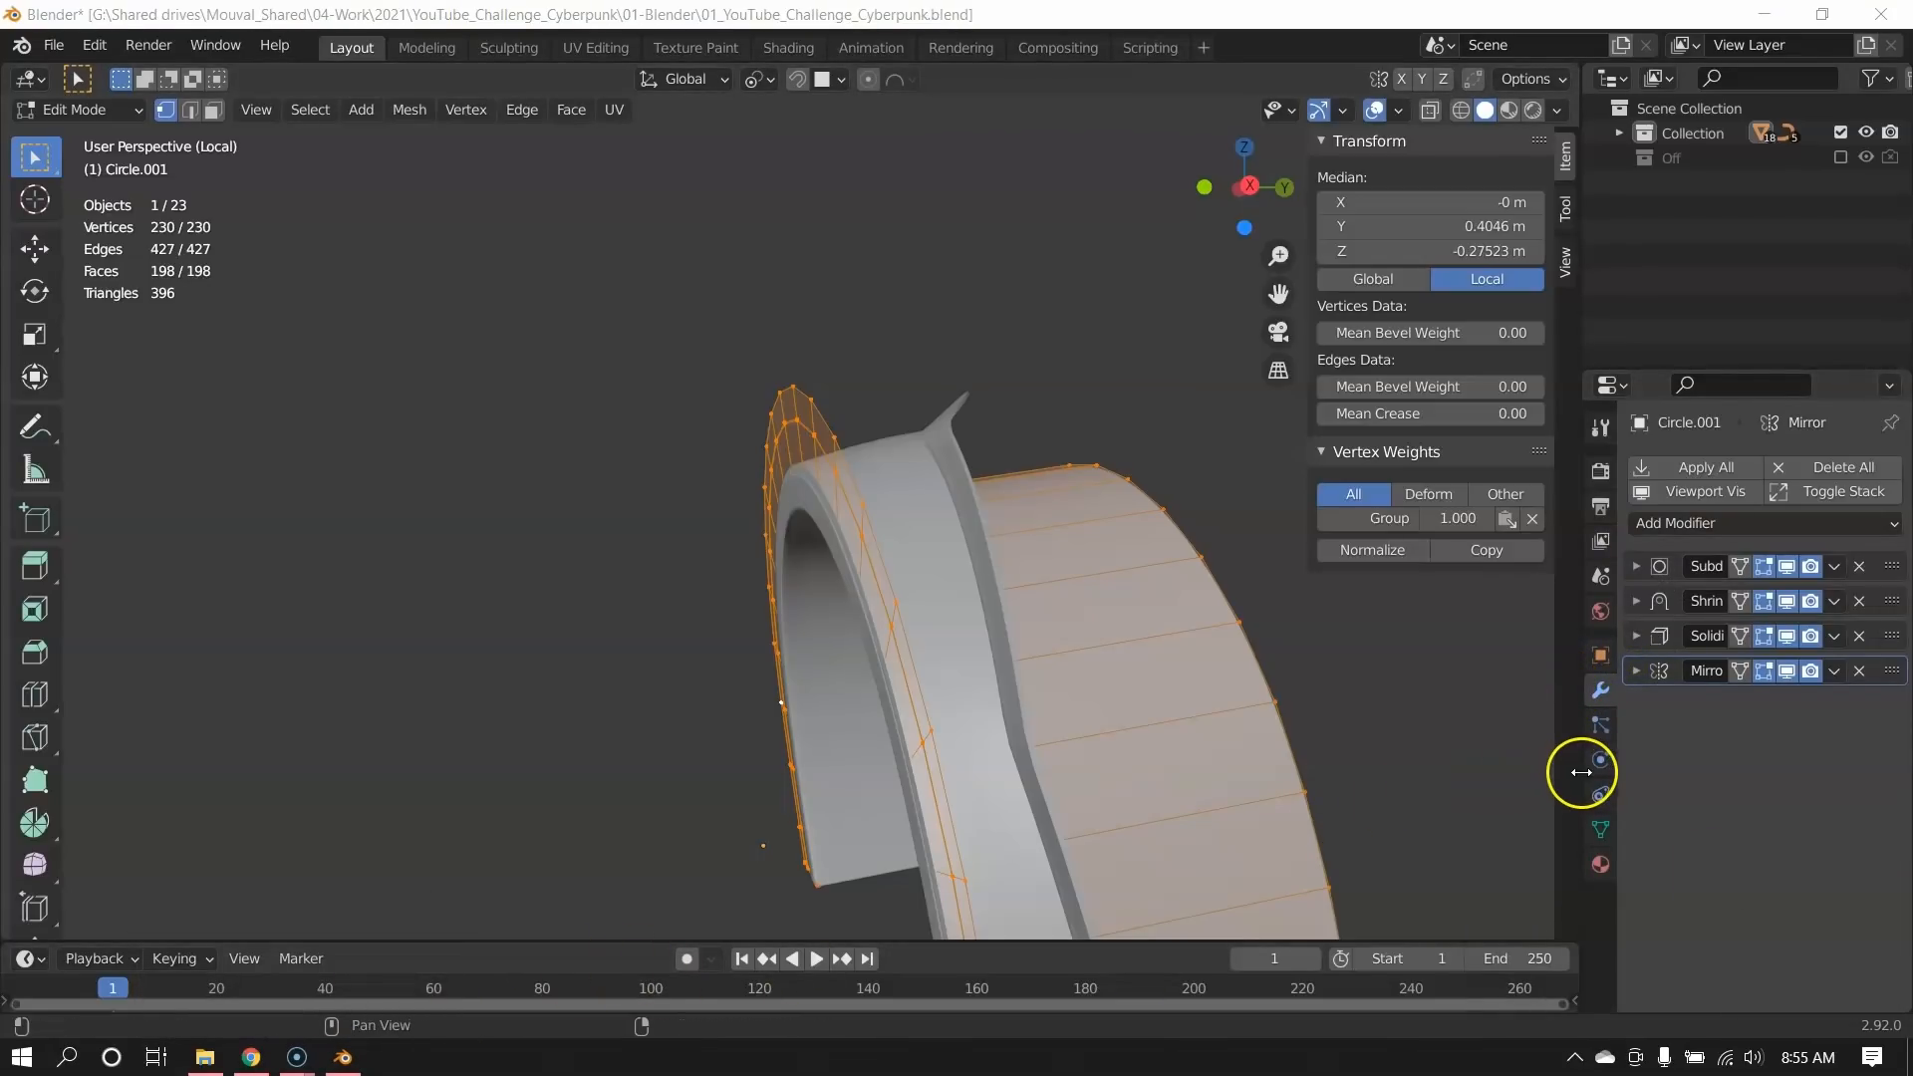
Widen the Properties editor, select the fender flare's edge strip in face mode and expand the Shrinkwrap modifier's settings.
drag(1581, 772, 1390, 772)
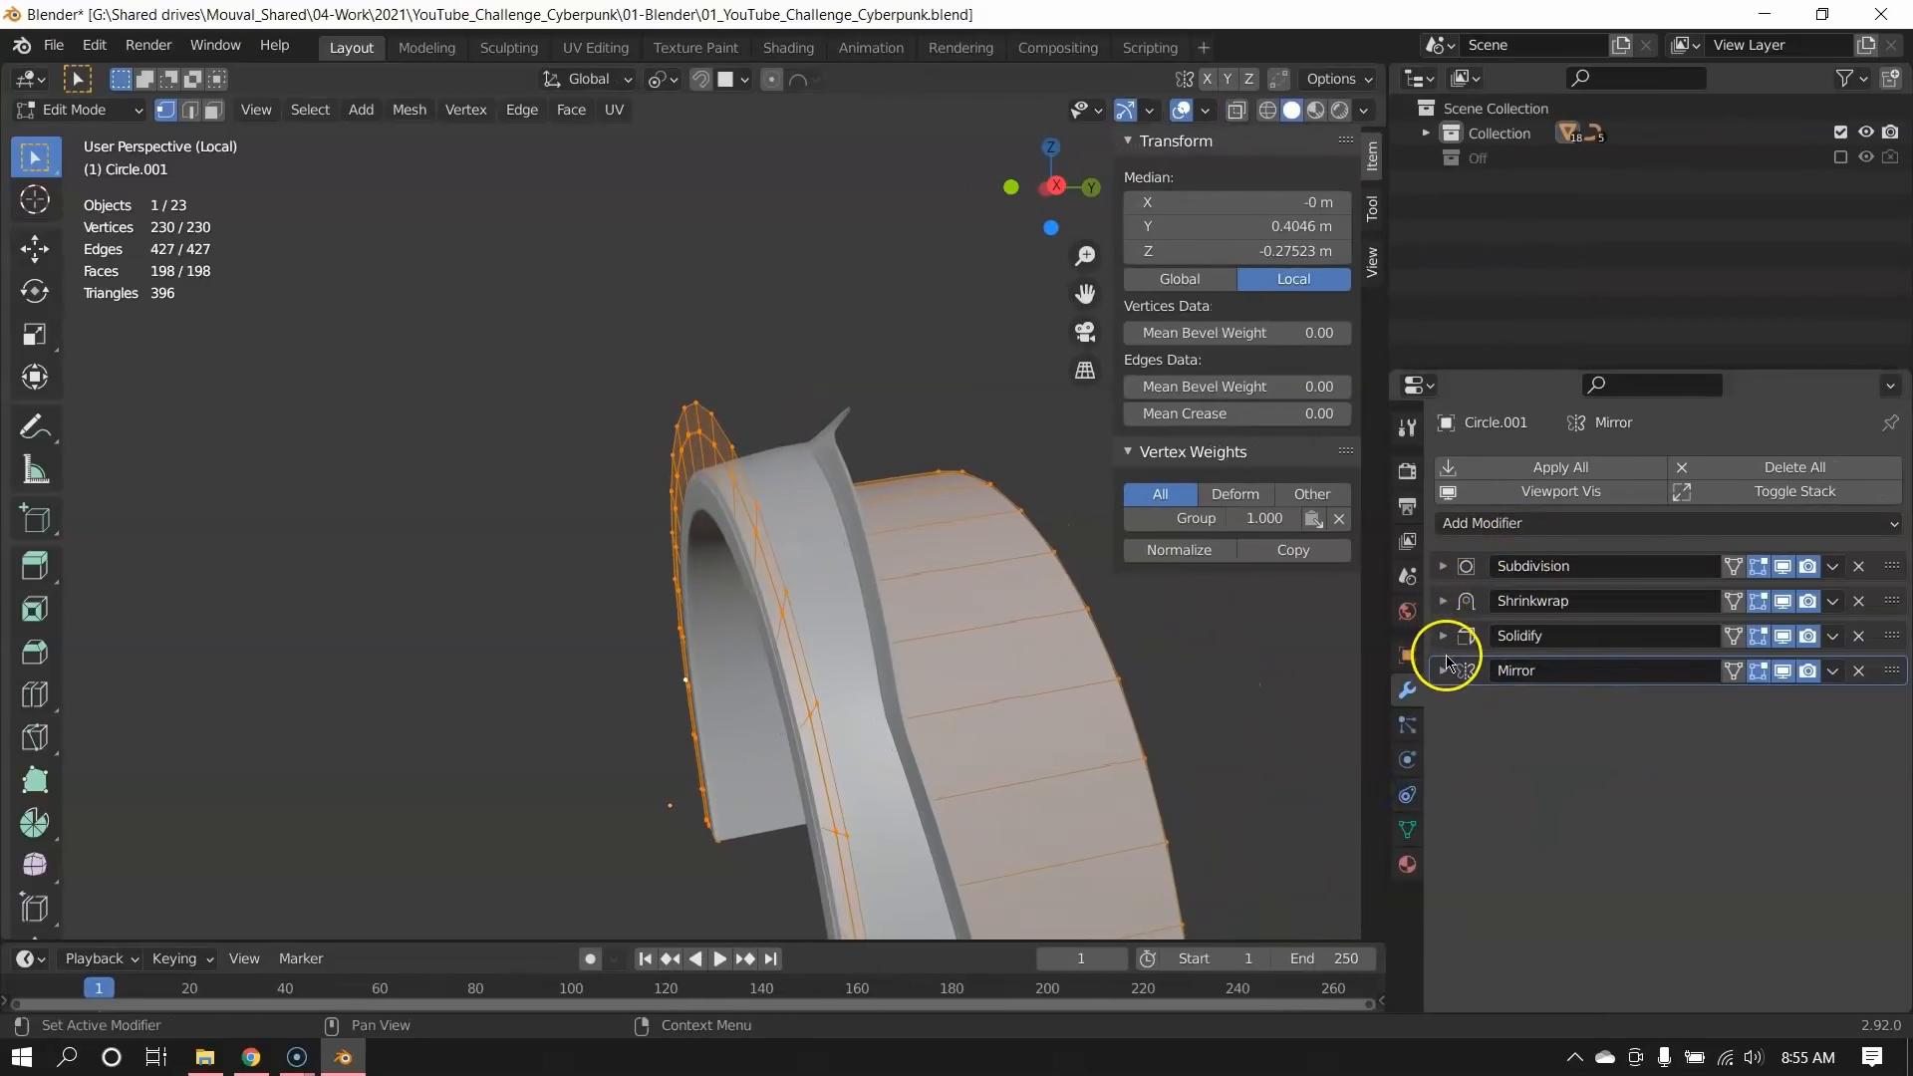
middle_drag(598, 523, 713, 598)
key(3)
click(1442, 601)
scroll(1737, 854, down, 2)
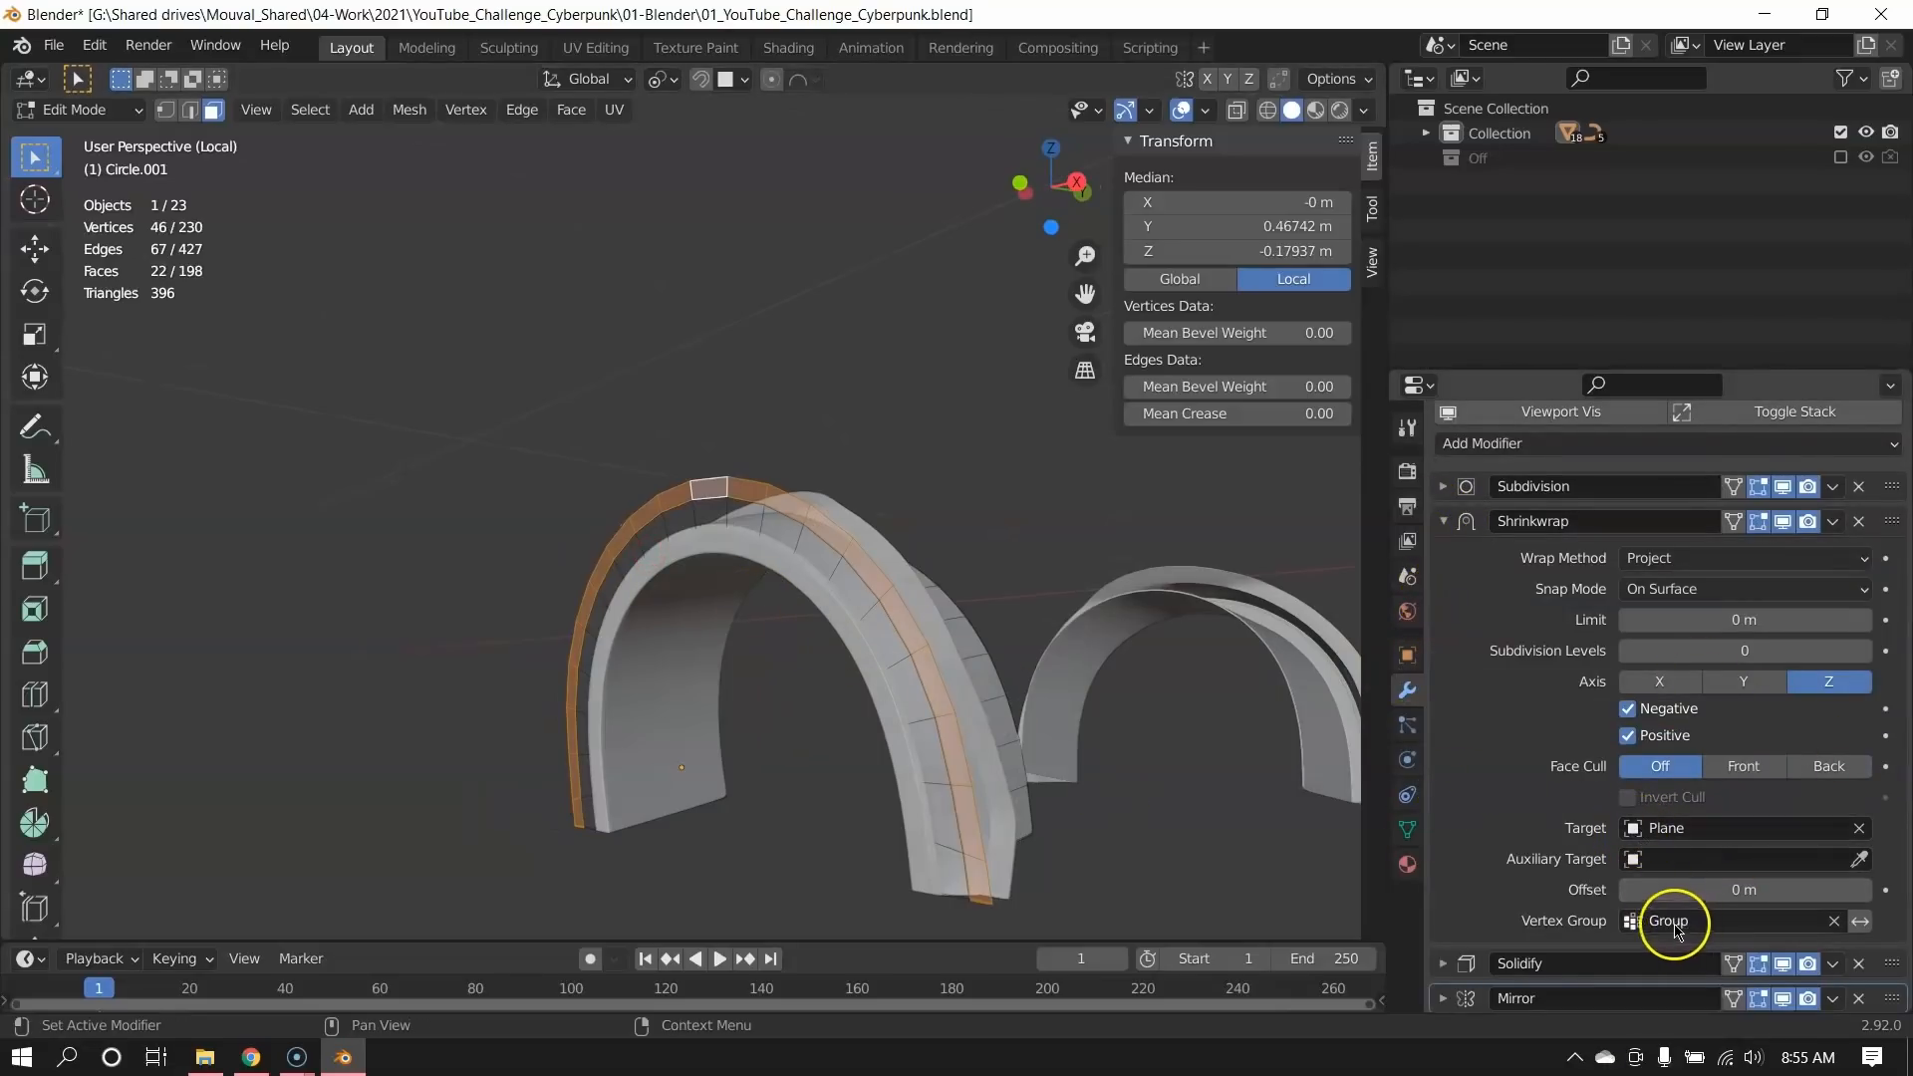
Try moving the fender flare along the global Y axis in Object Mode.
middle_drag(593, 594, 960, 623)
key(Tab)
middle_drag(534, 649, 695, 583)
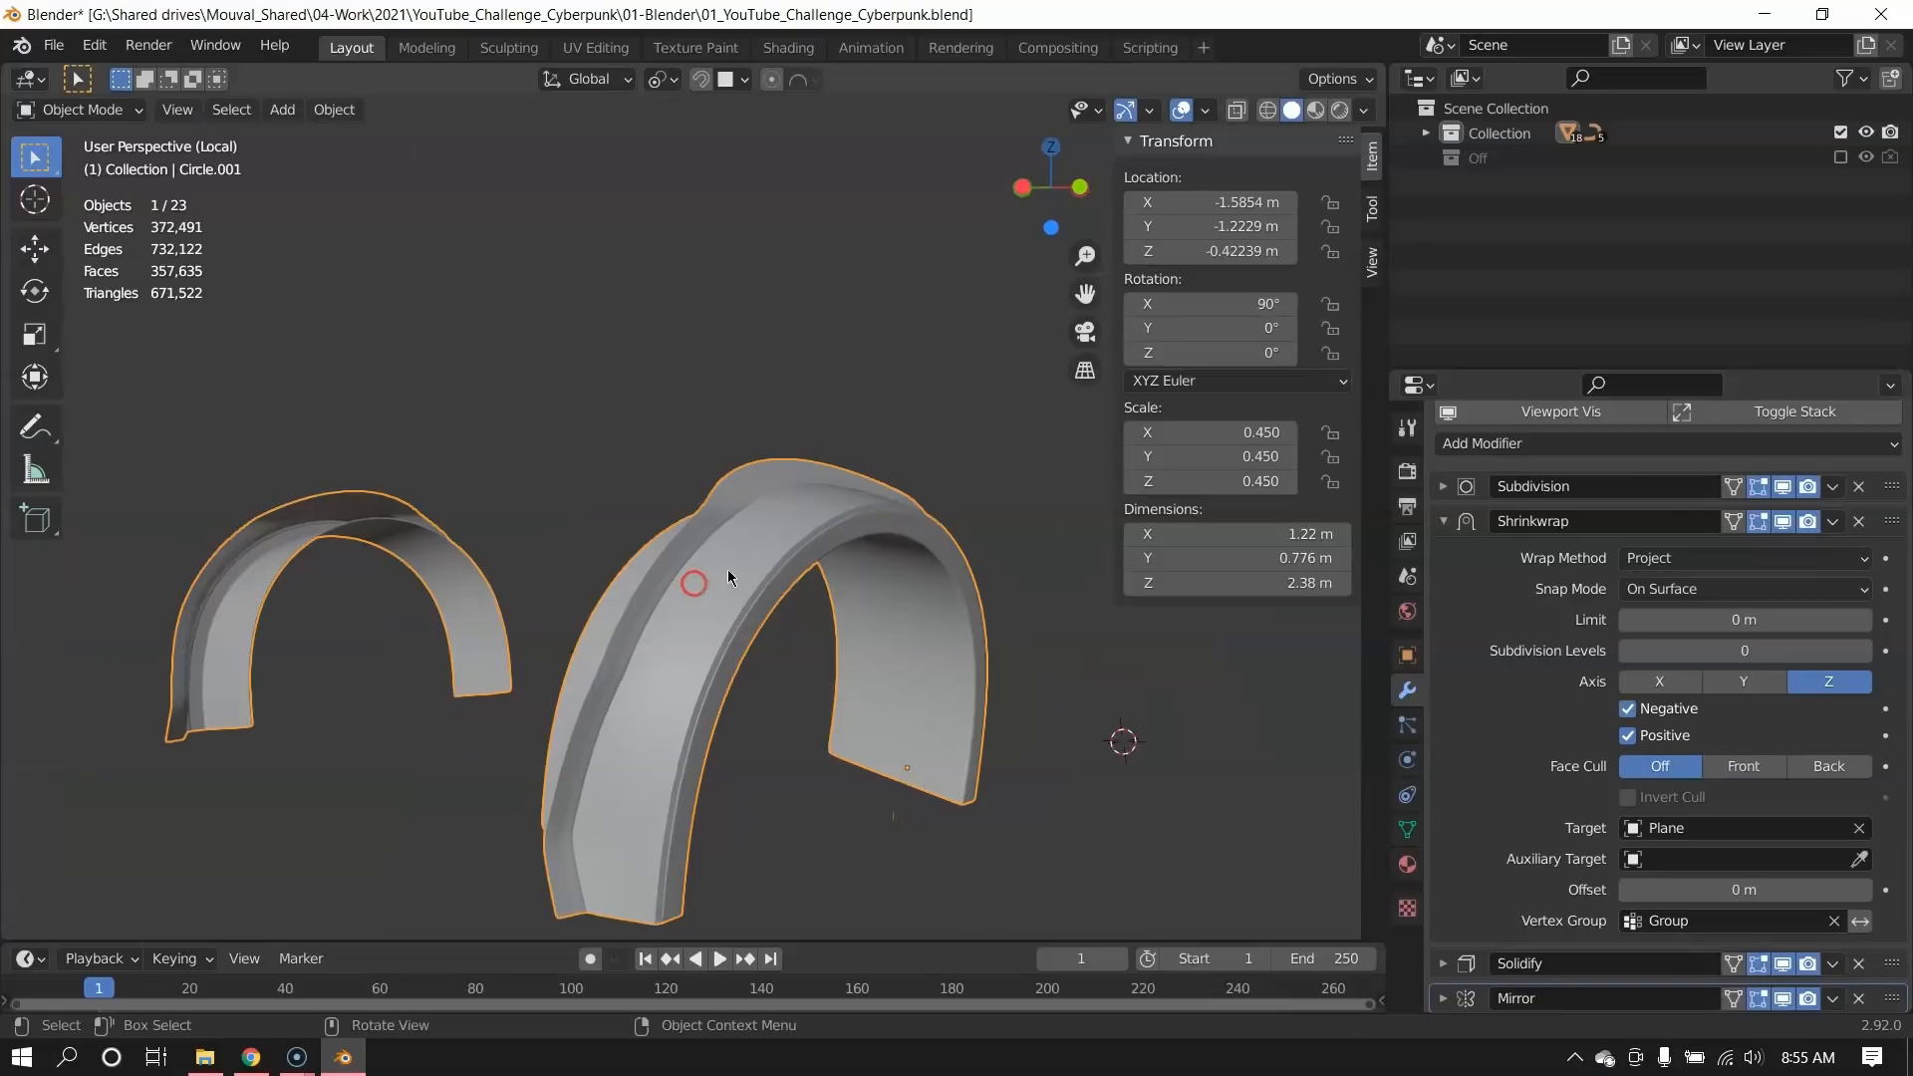
key(g)
key(y)
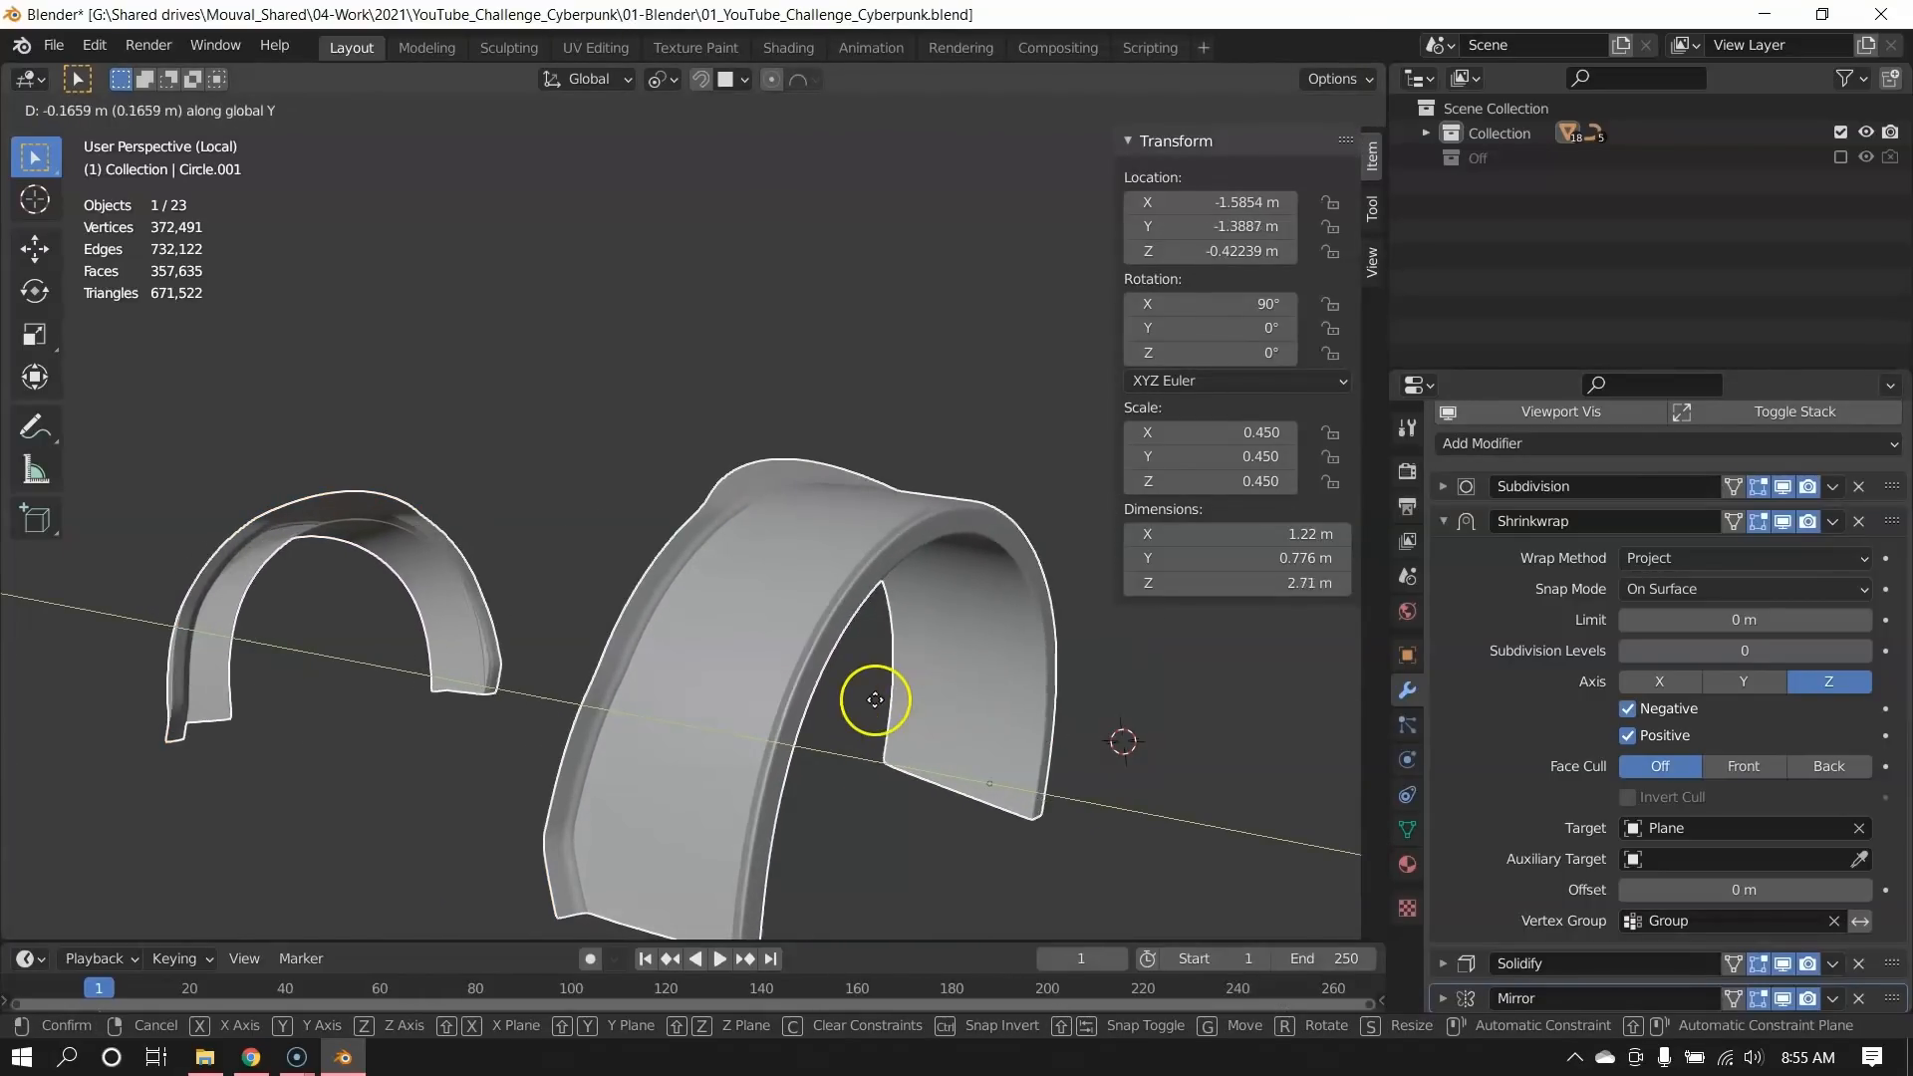
right_click(774, 704)
Try rotating the fender flare's whole mesh by about 10° around the global X axis in Edit Mode.
key(Tab)
middle_drag(842, 661, 980, 638)
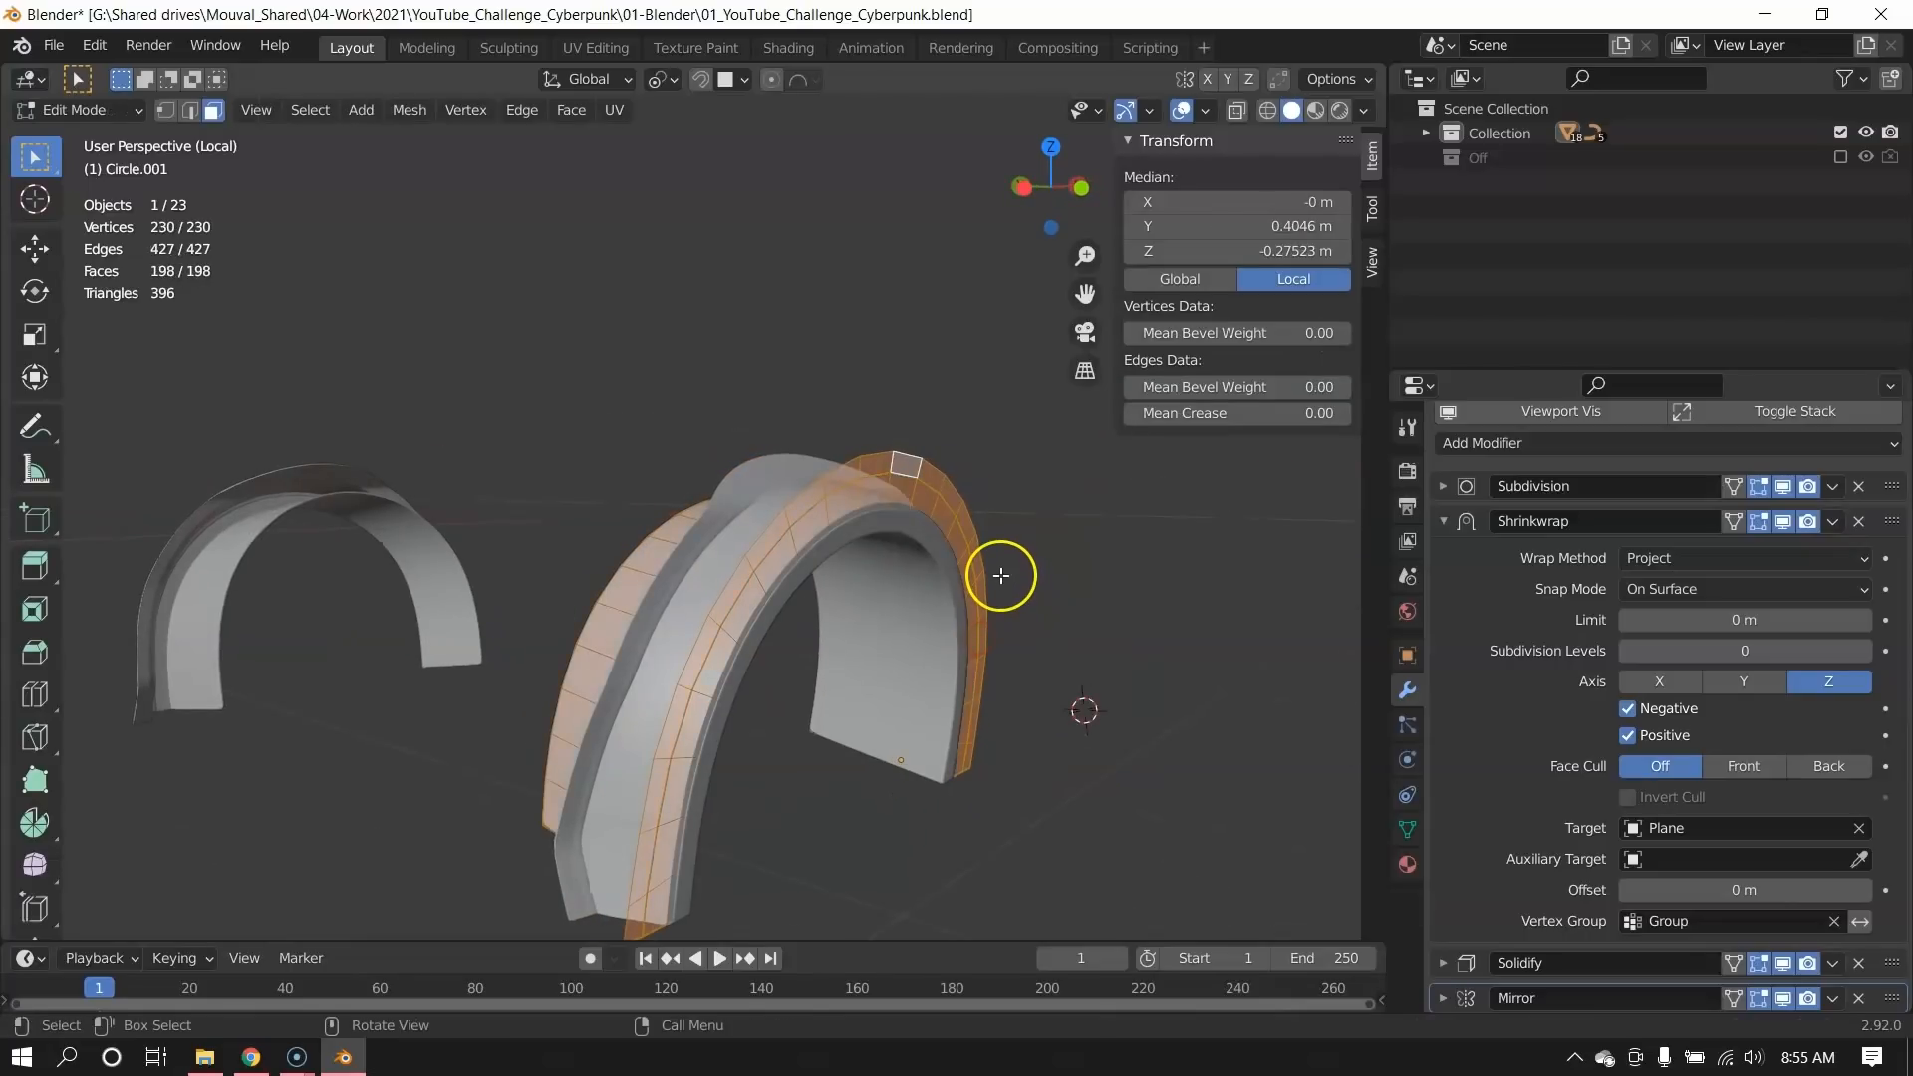
key(r)
key(x)
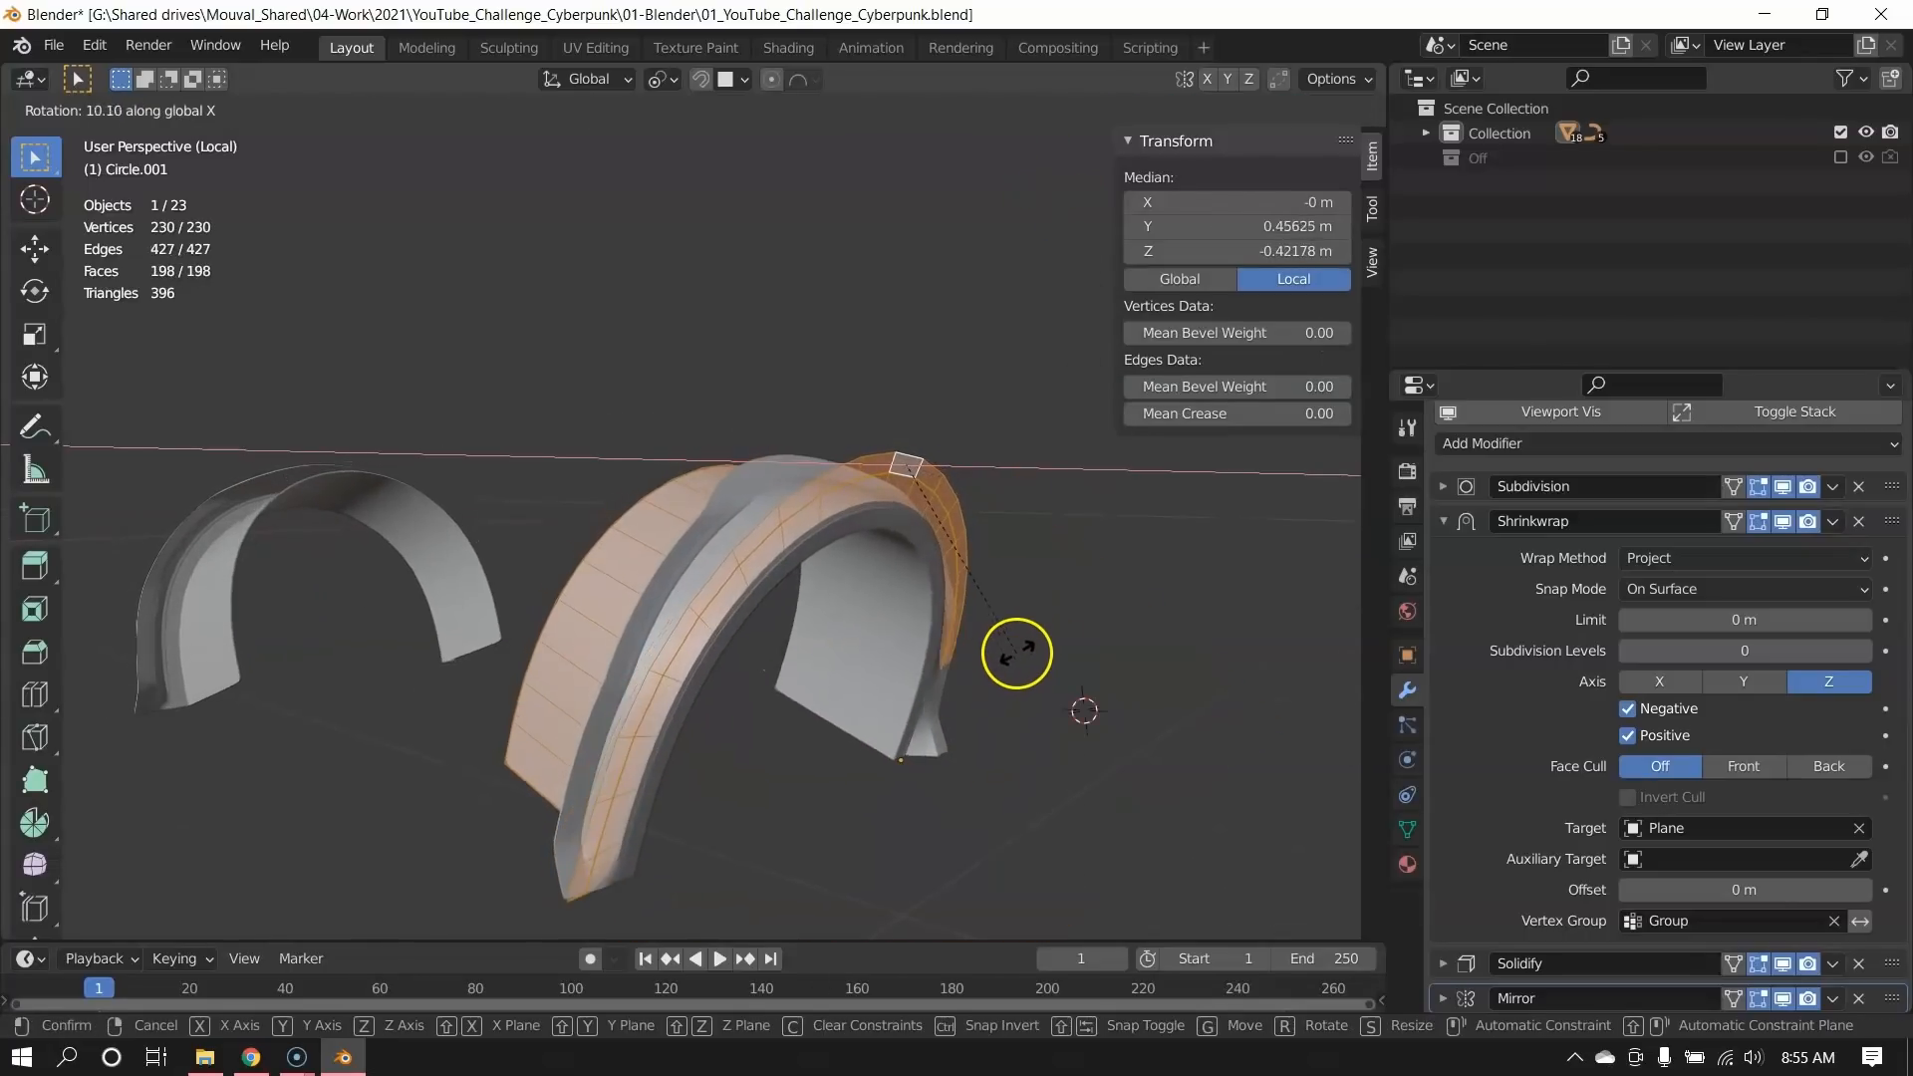
click(1016, 652)
Return the fender flare to Object Mode and leave Local View to show the whole car.
key(Tab)
middle_drag(897, 462, 678, 563)
key(KP_Divide)
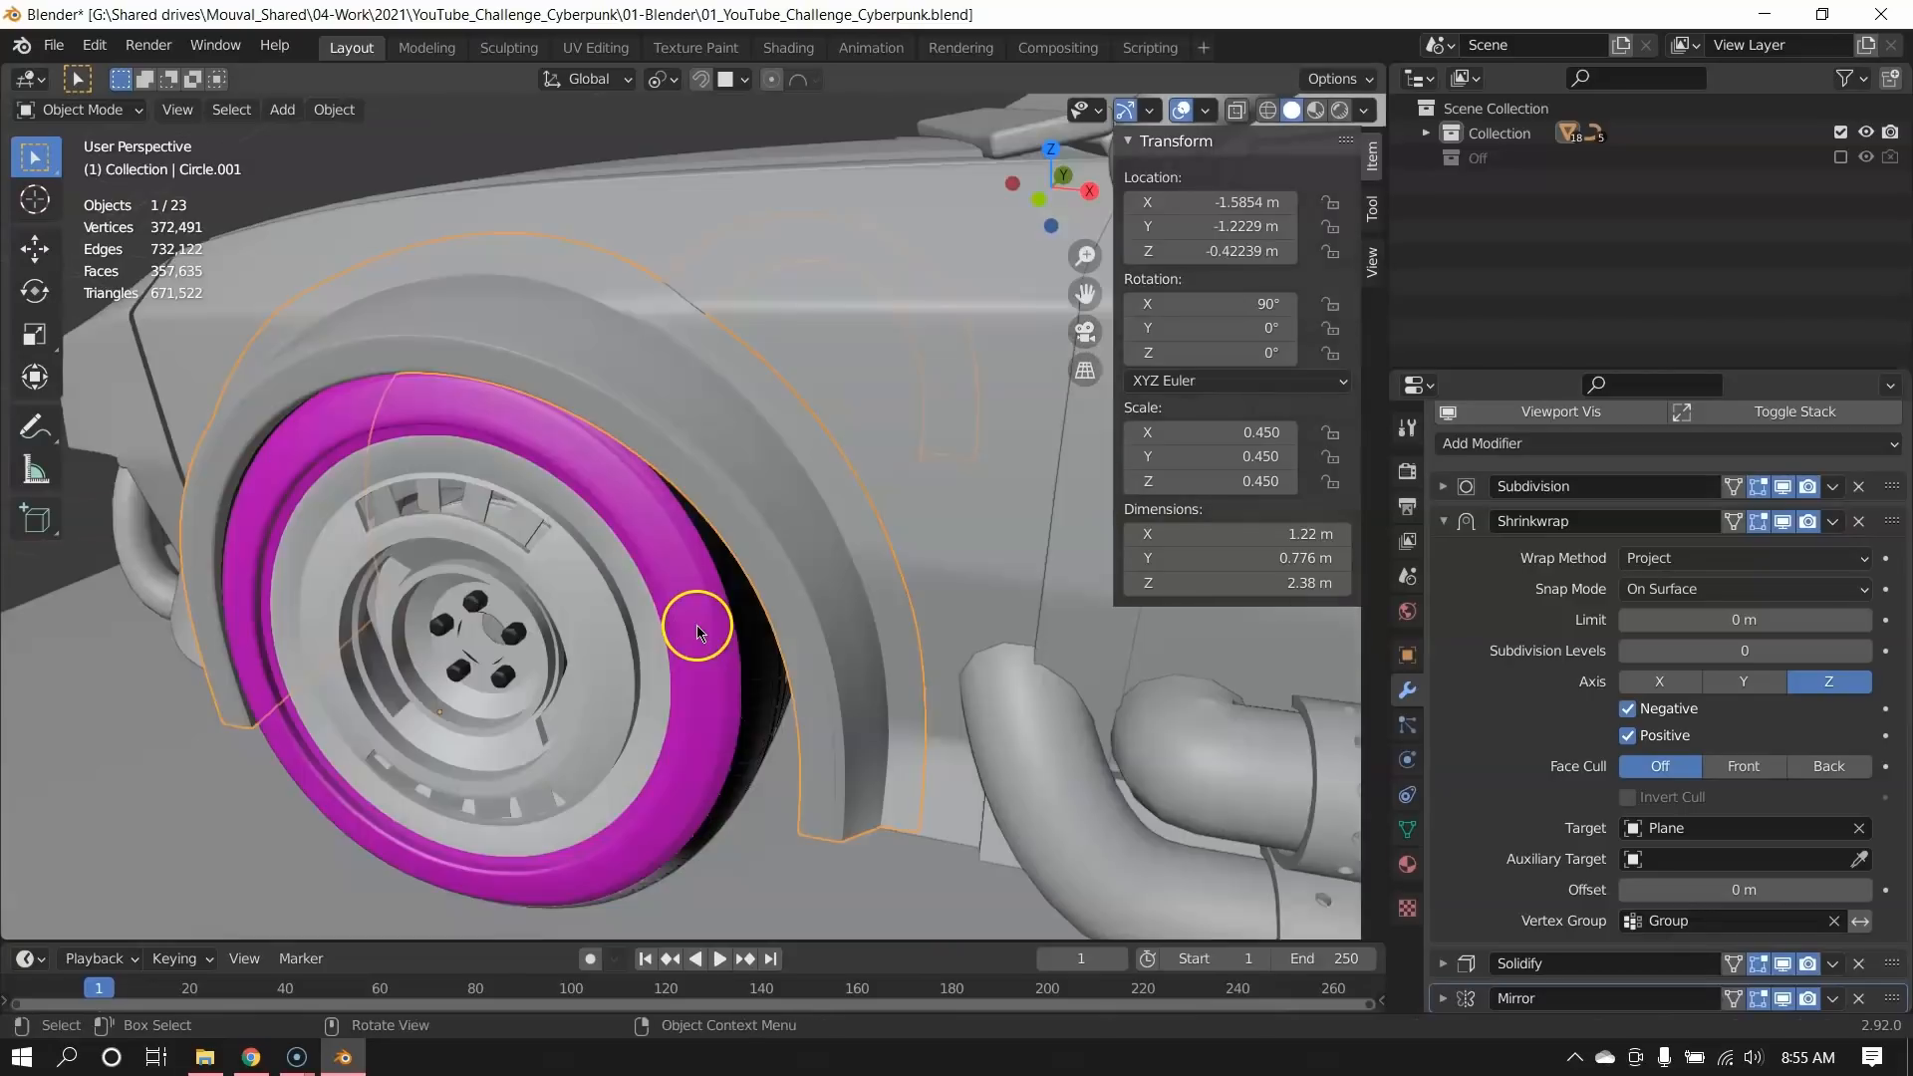
Duplicate the front fender flare about 1.62 m along the X axis and delete the copy.
scroll(697, 633, down, 6)
middle_drag(662, 645, 547, 504)
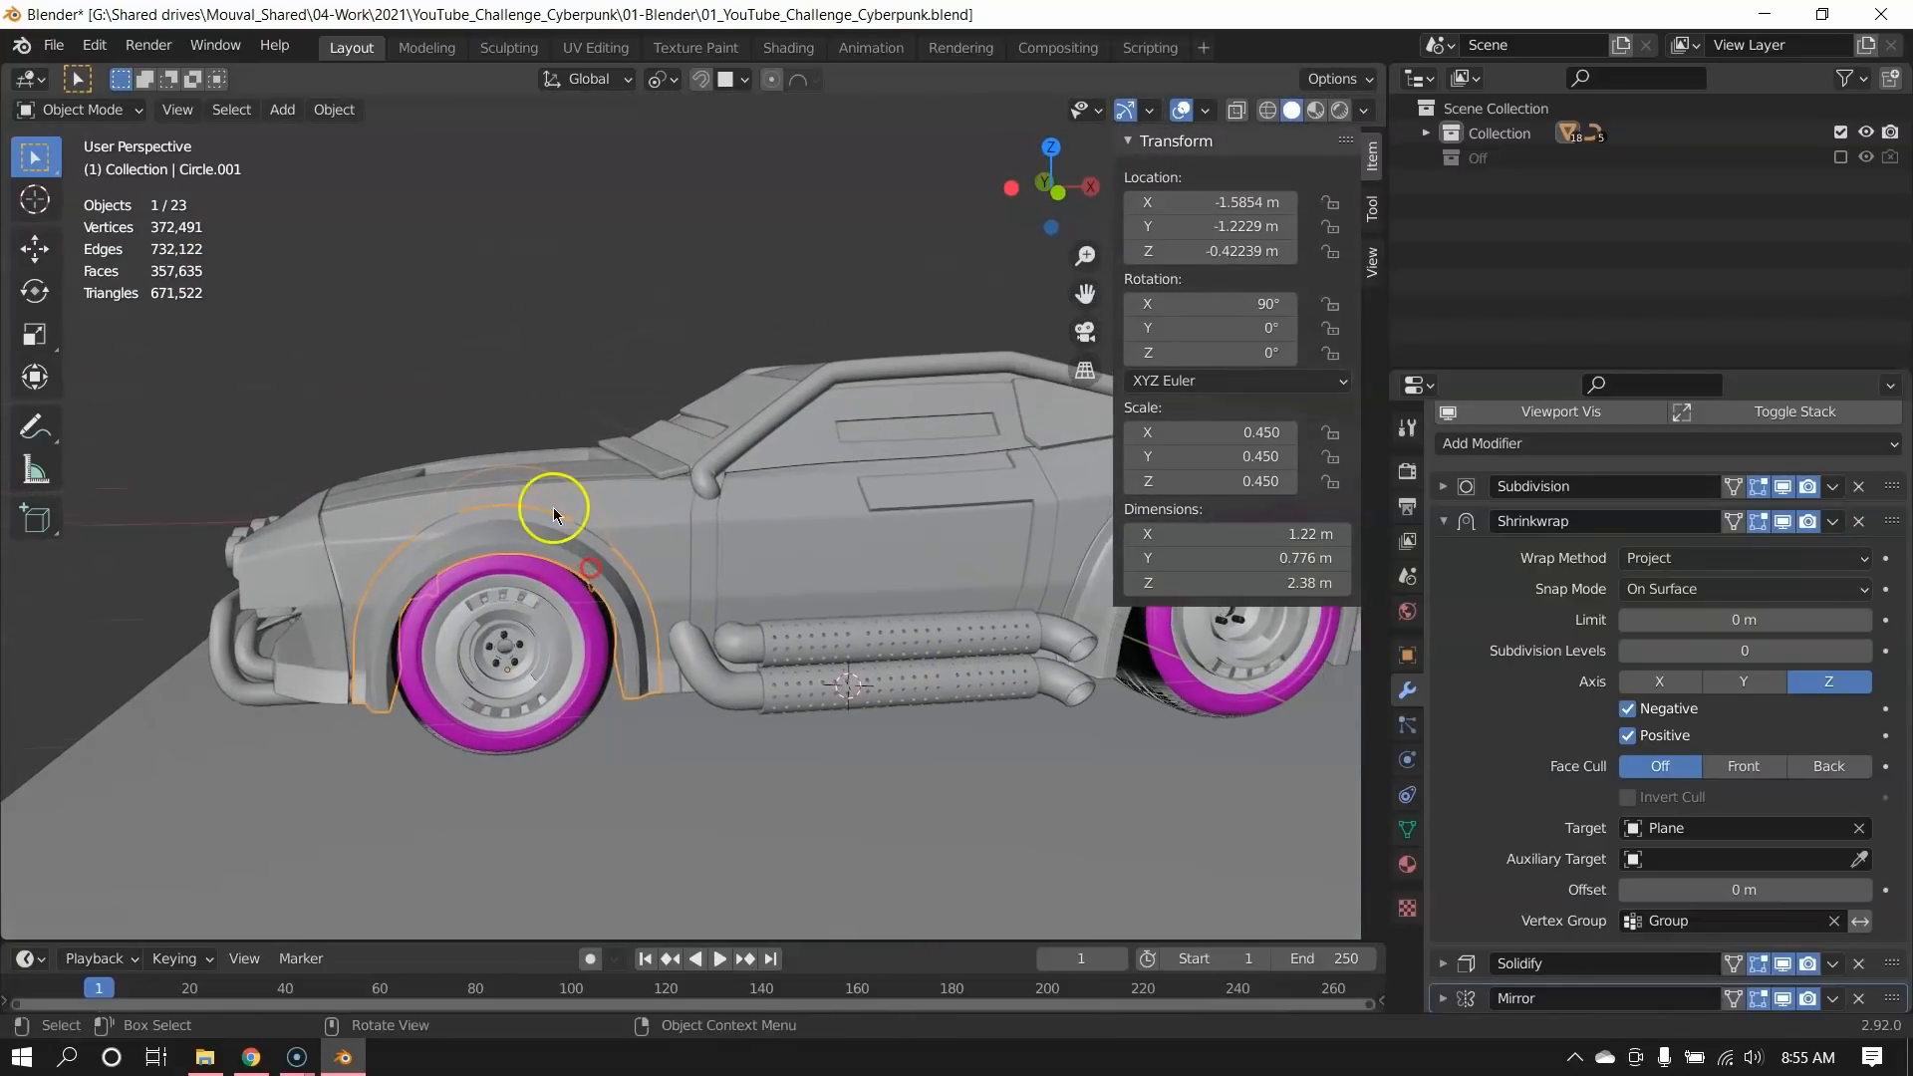
key(shift+d)
click(927, 503)
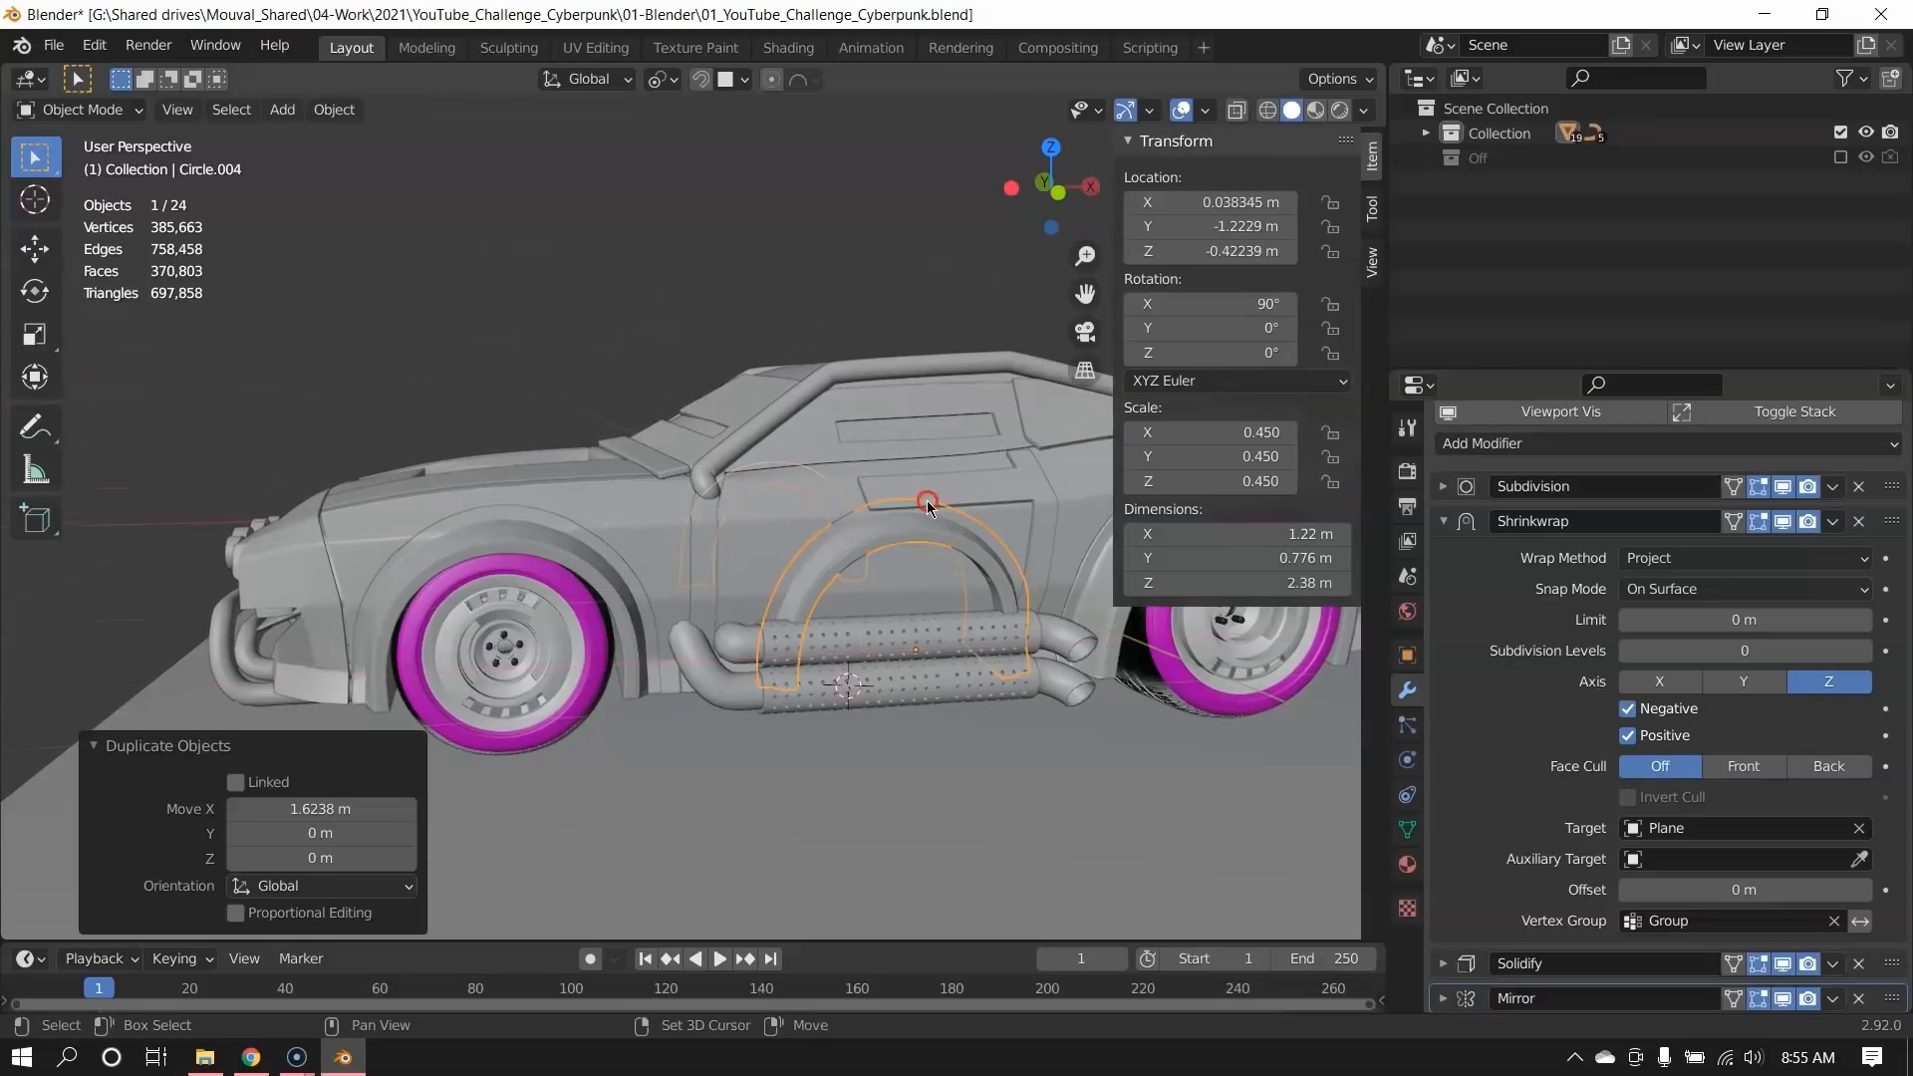
key(a)
shift+middle_drag(926, 497, 555, 580)
key(a)
scroll(785, 565, up, 3)
click(555, 581)
key(Delete)
scroll(501, 688, down, 3)
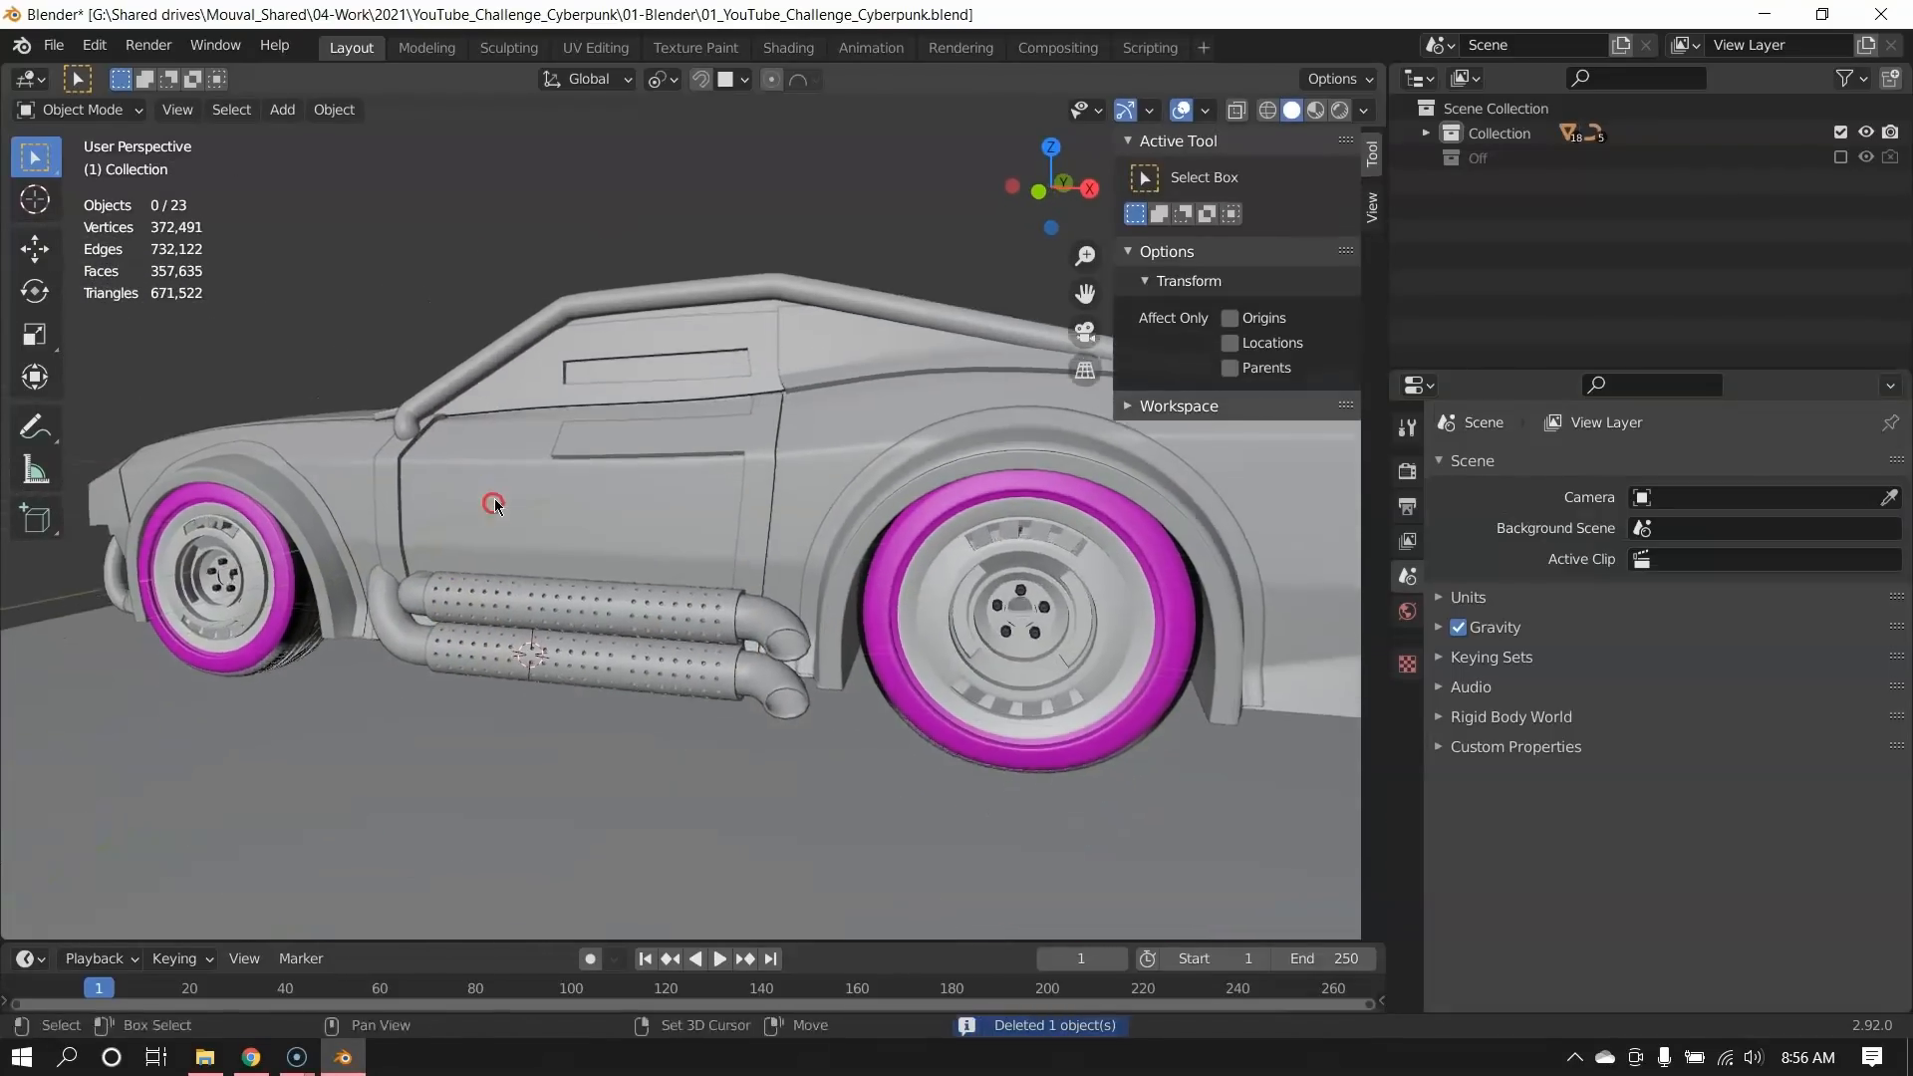
Select the mirrored hood panels and examine how they sit on the car's hood.
shift+middle_drag(491, 504, 632, 504)
middle_drag(415, 461, 797, 508)
click(444, 495)
shift+middle_drag(782, 498, 726, 572)
scroll(619, 637, up, 1)
click(617, 628)
shift+middle_drag(613, 670, 815, 435)
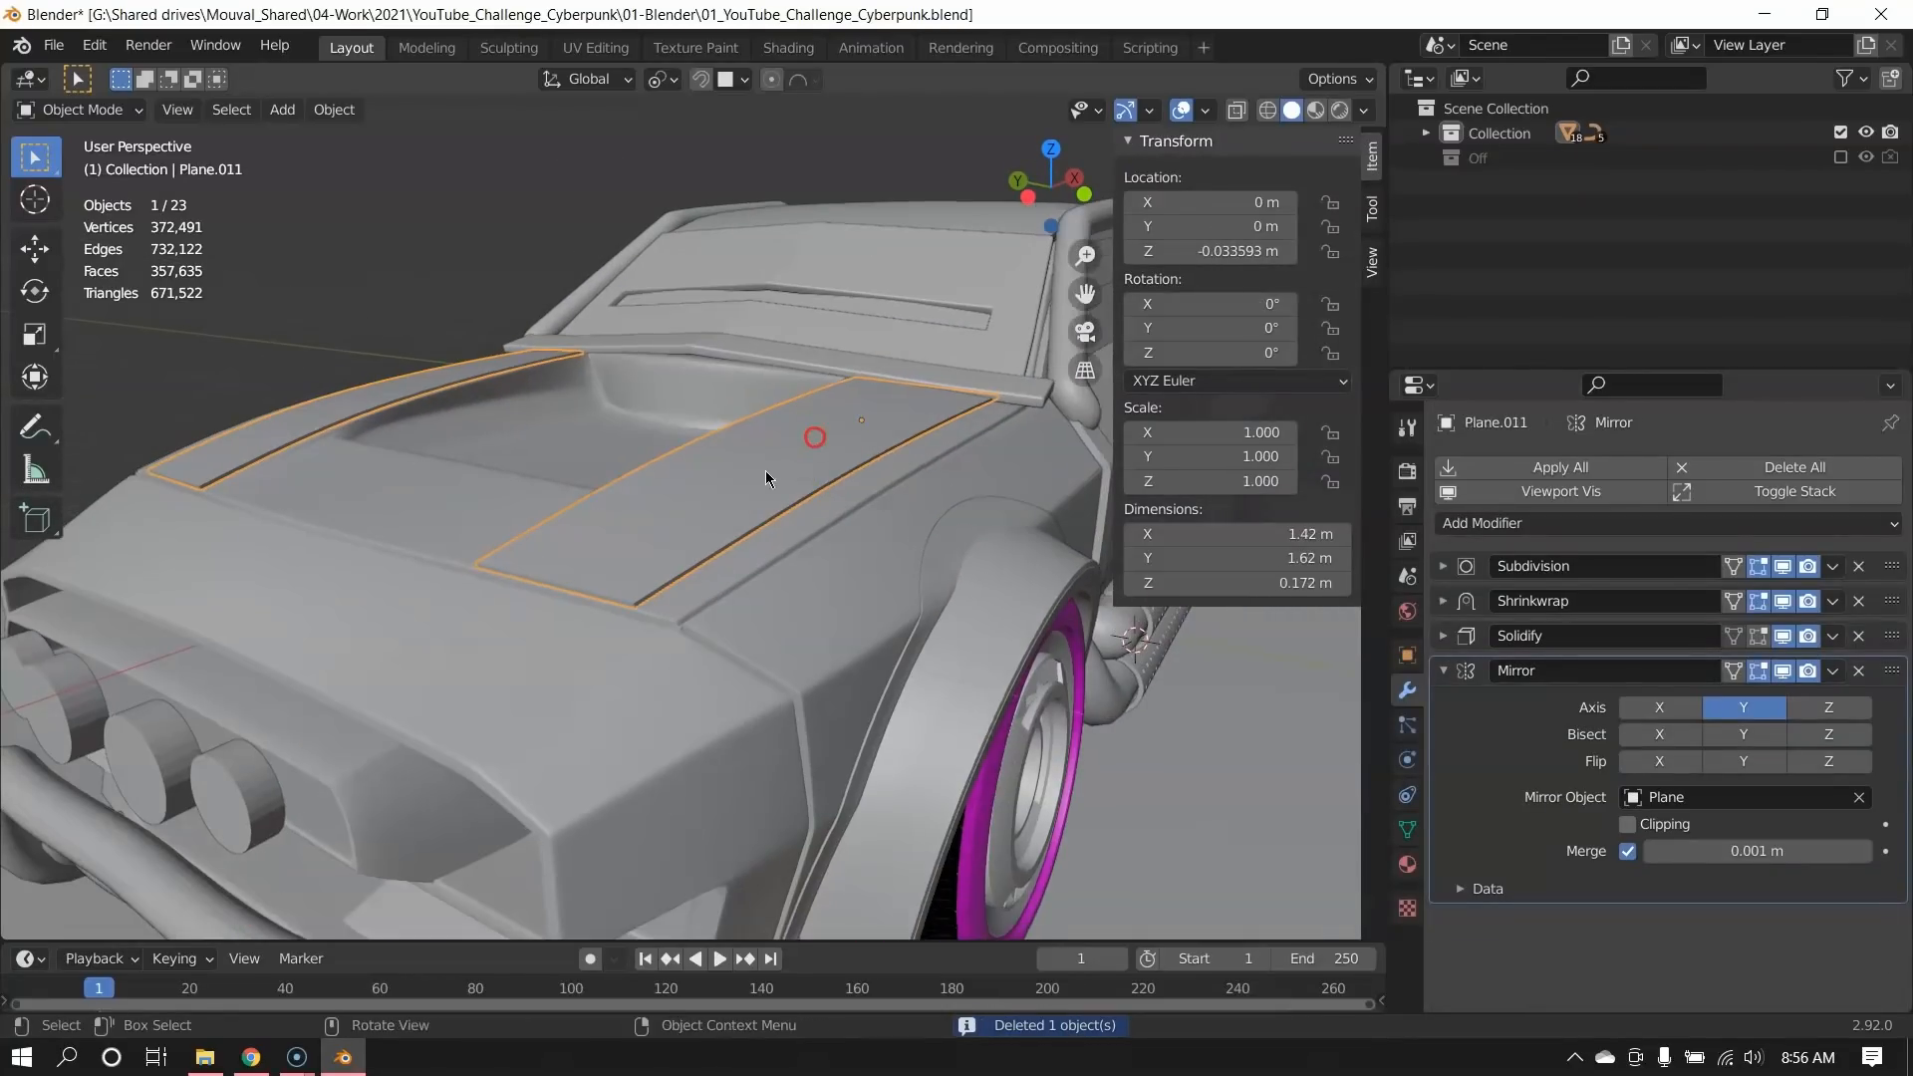
scroll(768, 479, up, 2)
mouse_move(755, 496)
middle_down()
mouse_move(738, 529)
mouse_move(963, 534)
mouse_move(972, 490)
mouse_move(738, 521)
mouse_move(754, 519)
middle_up()
scroll(603, 886, down, 5)
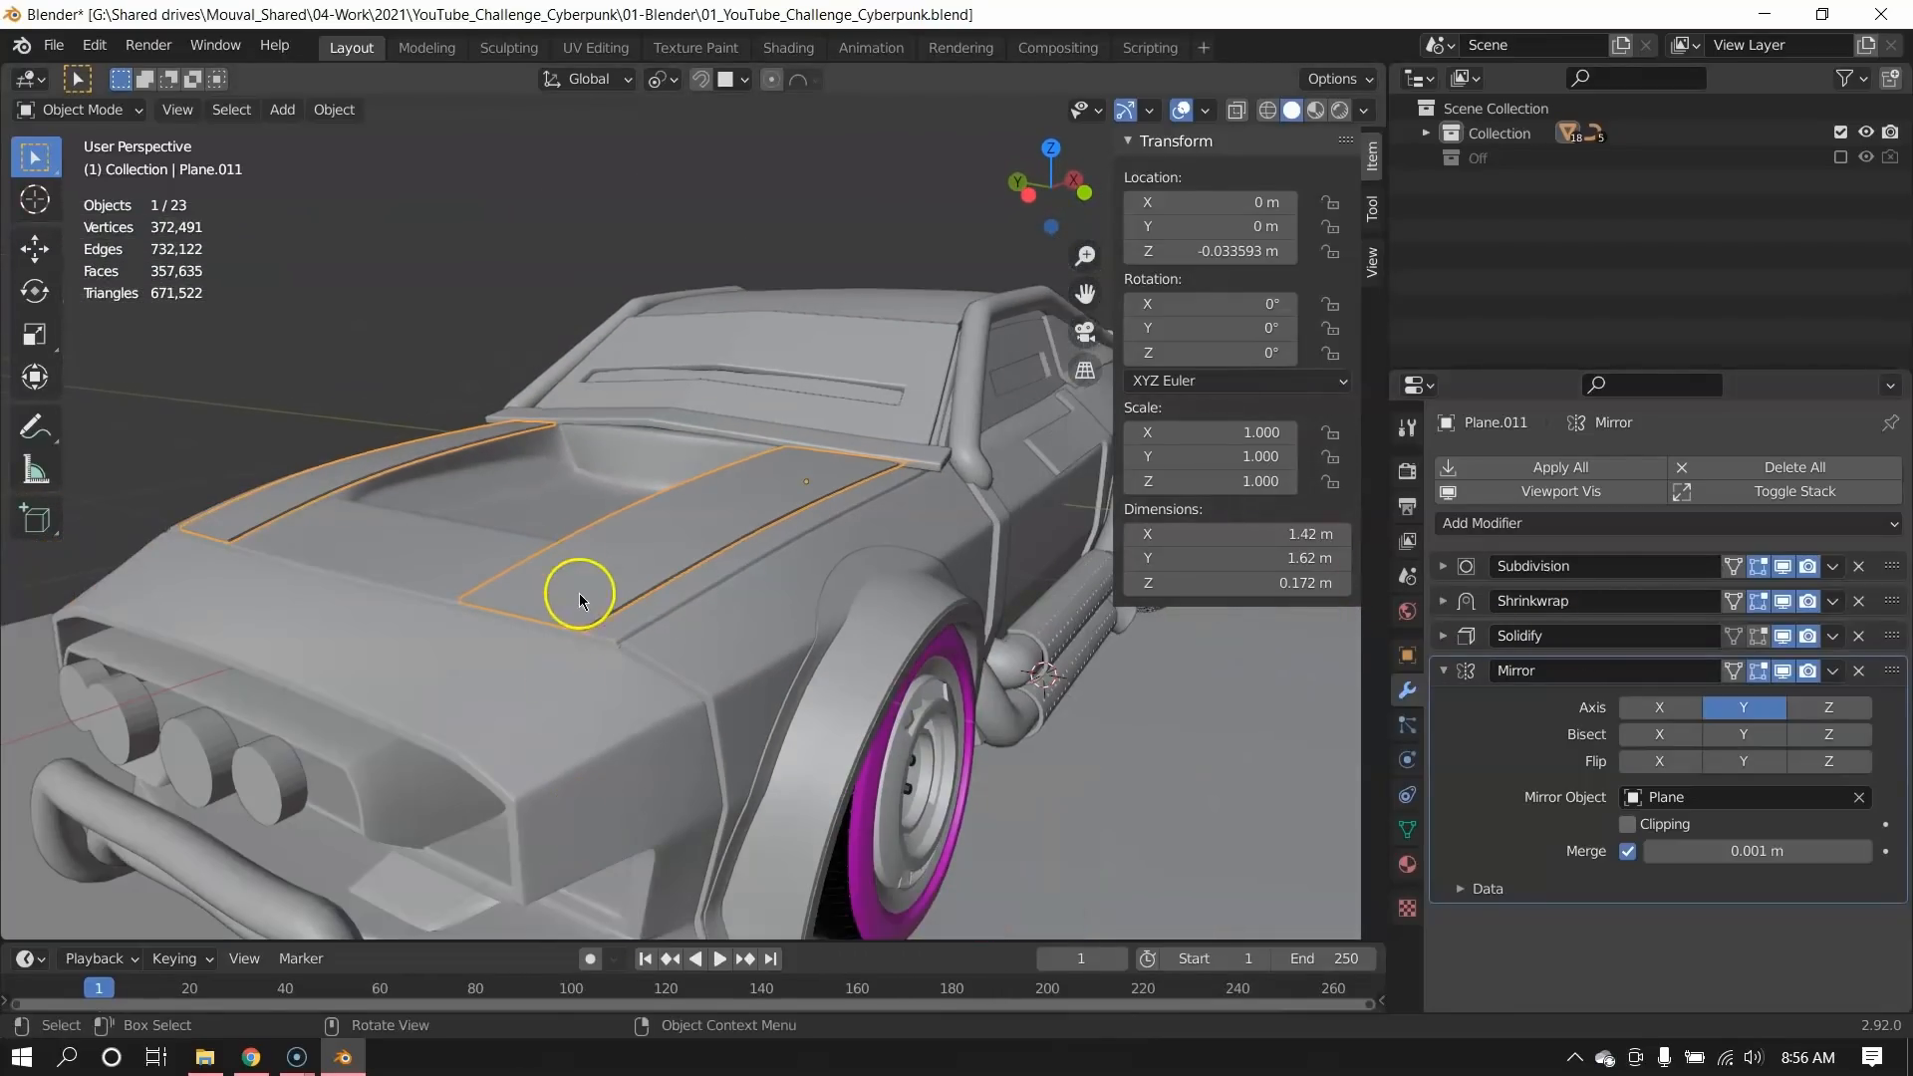
Open the front bumper bar's Bezier curve in Edit Mode and try moving several of its control points.
click(575, 791)
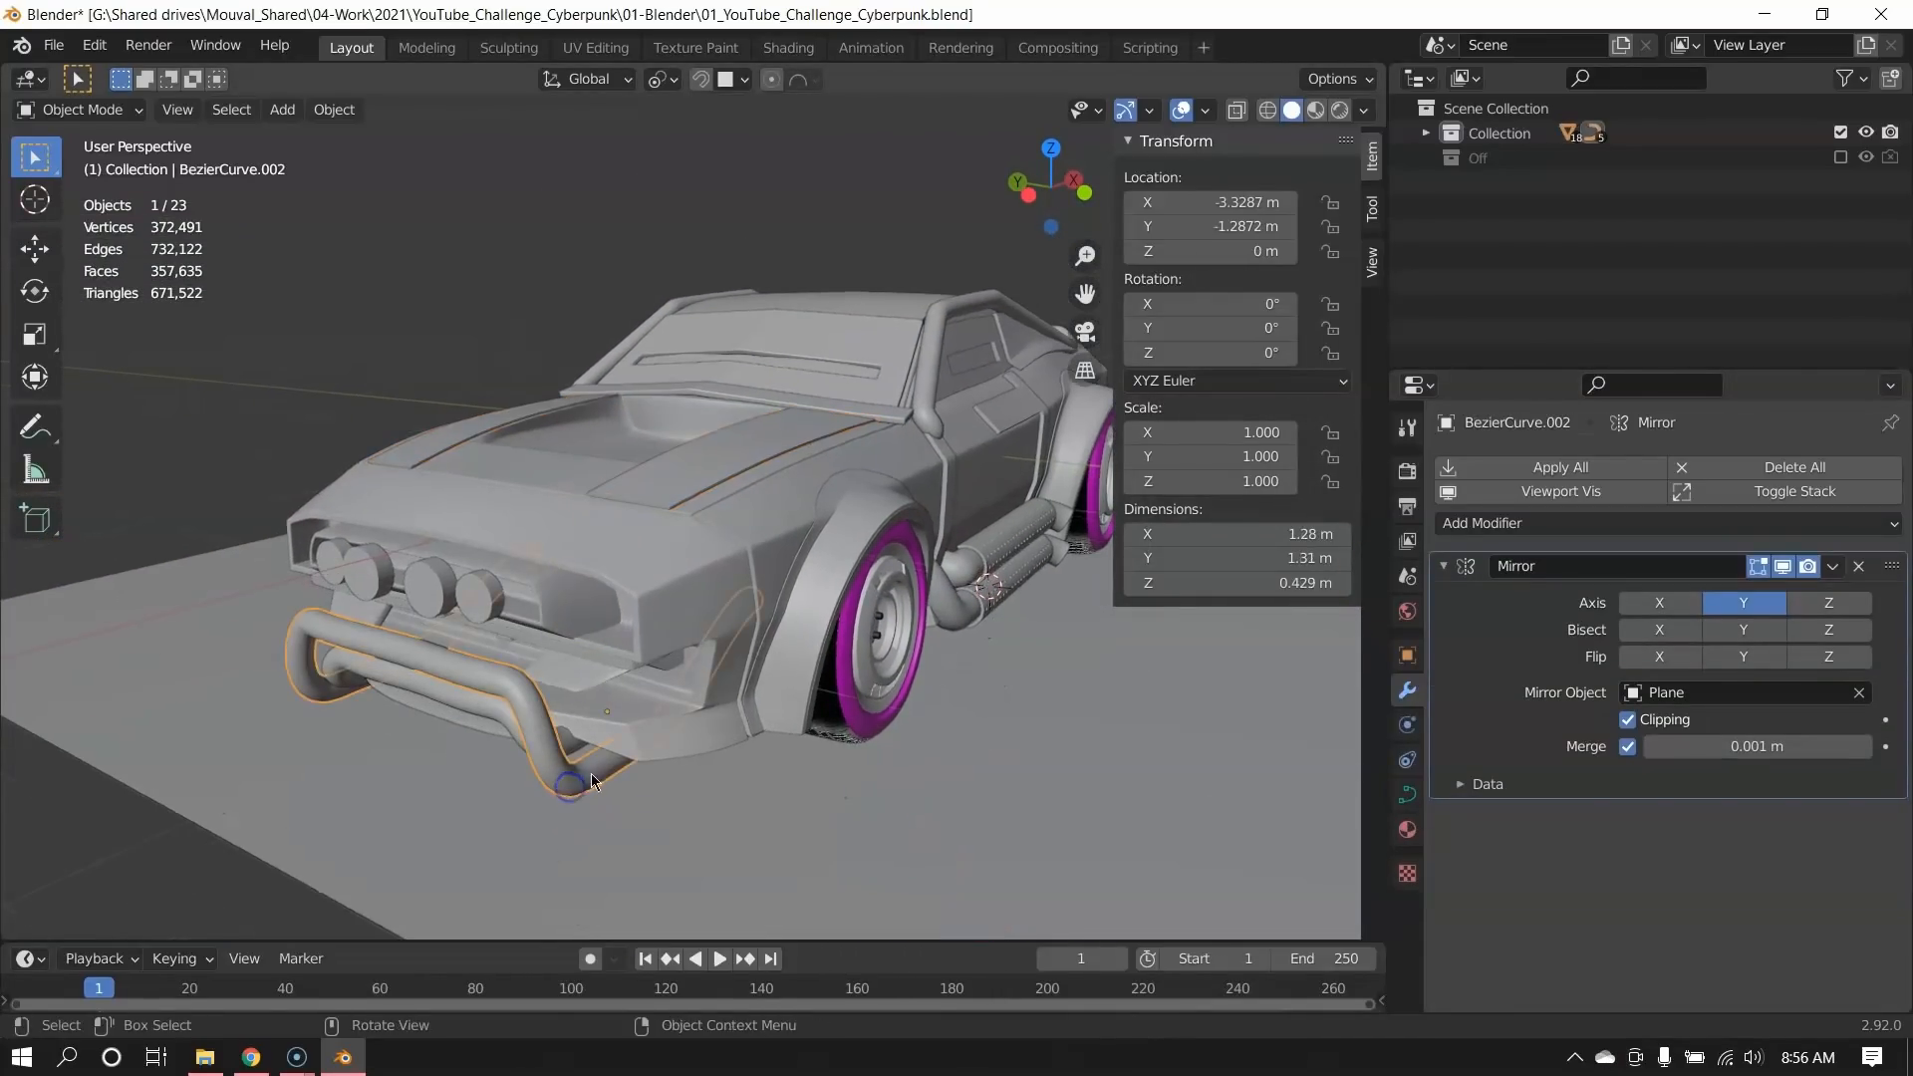
scroll(568, 757, up, 3)
key(Tab)
shift+middle_drag(513, 605, 606, 543)
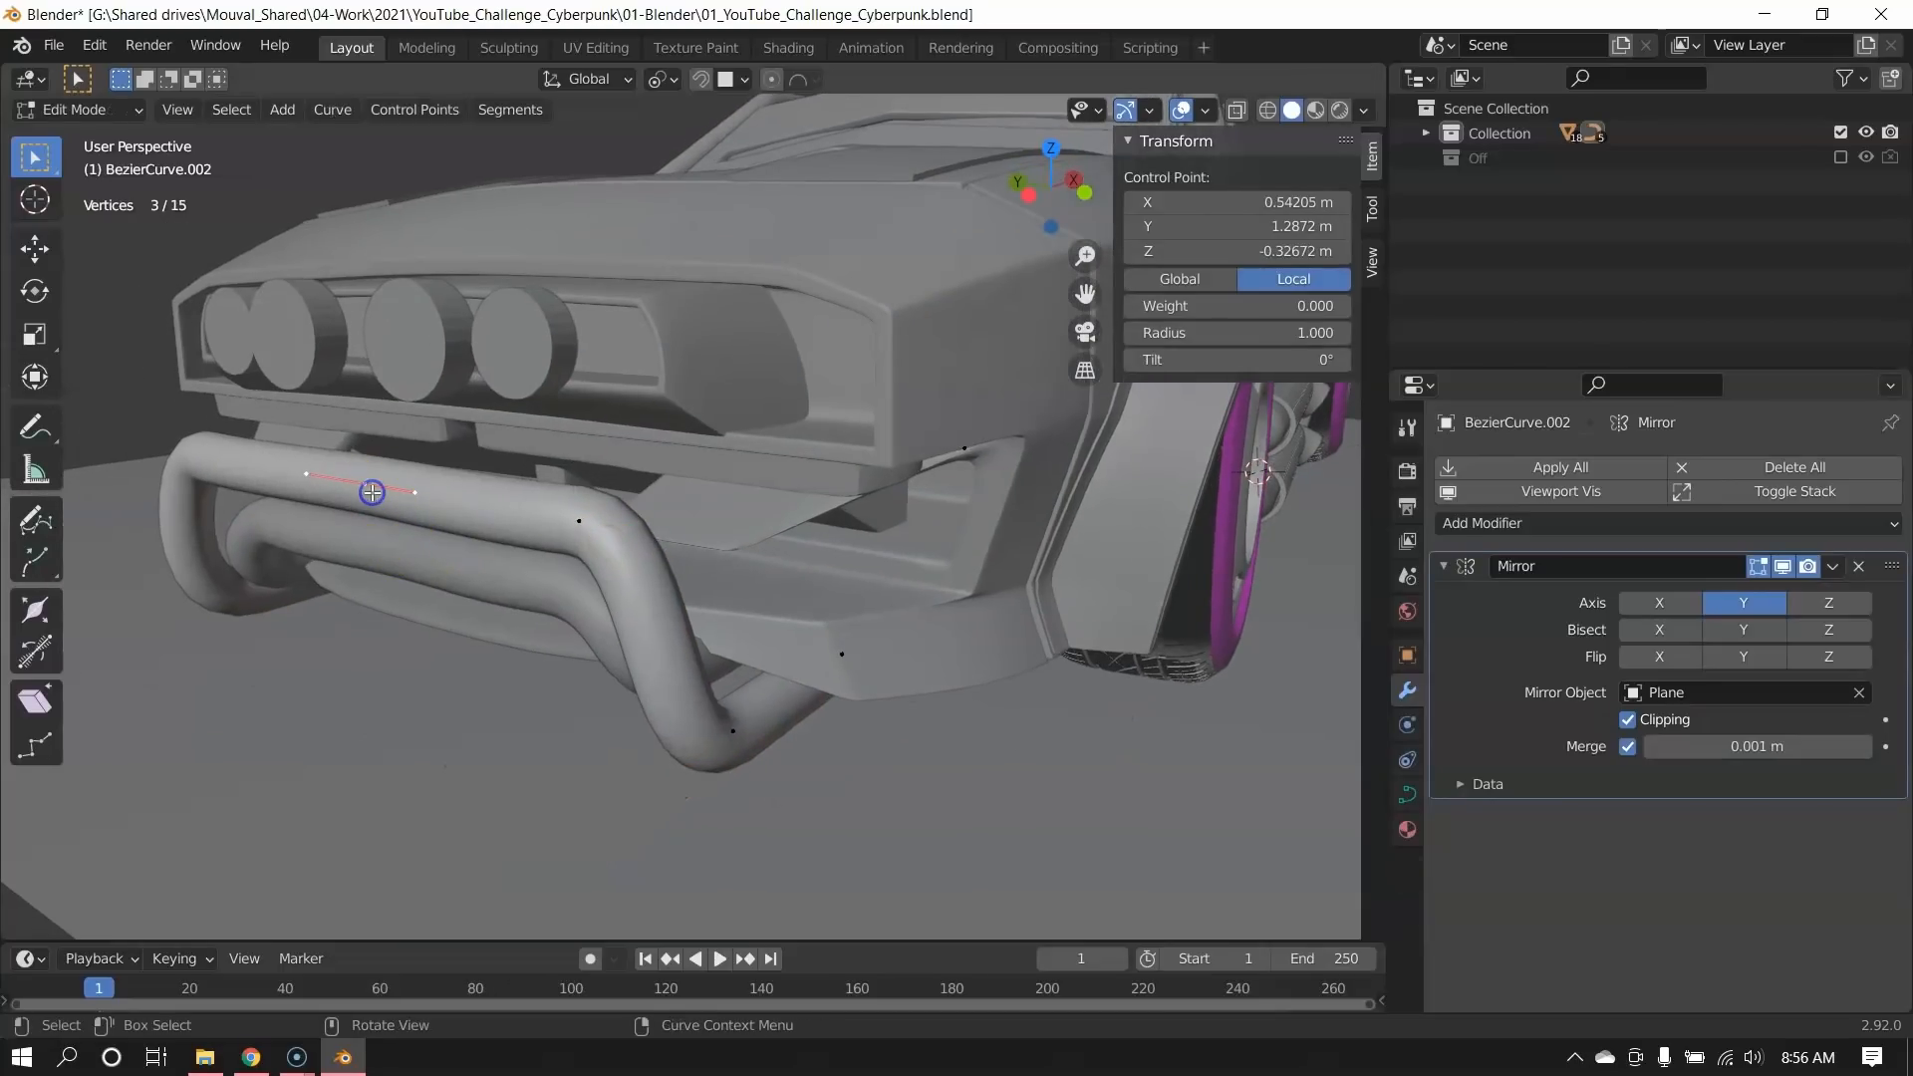
drag(372, 492, 382, 391)
right_click(383, 390)
click(591, 520)
key(g)
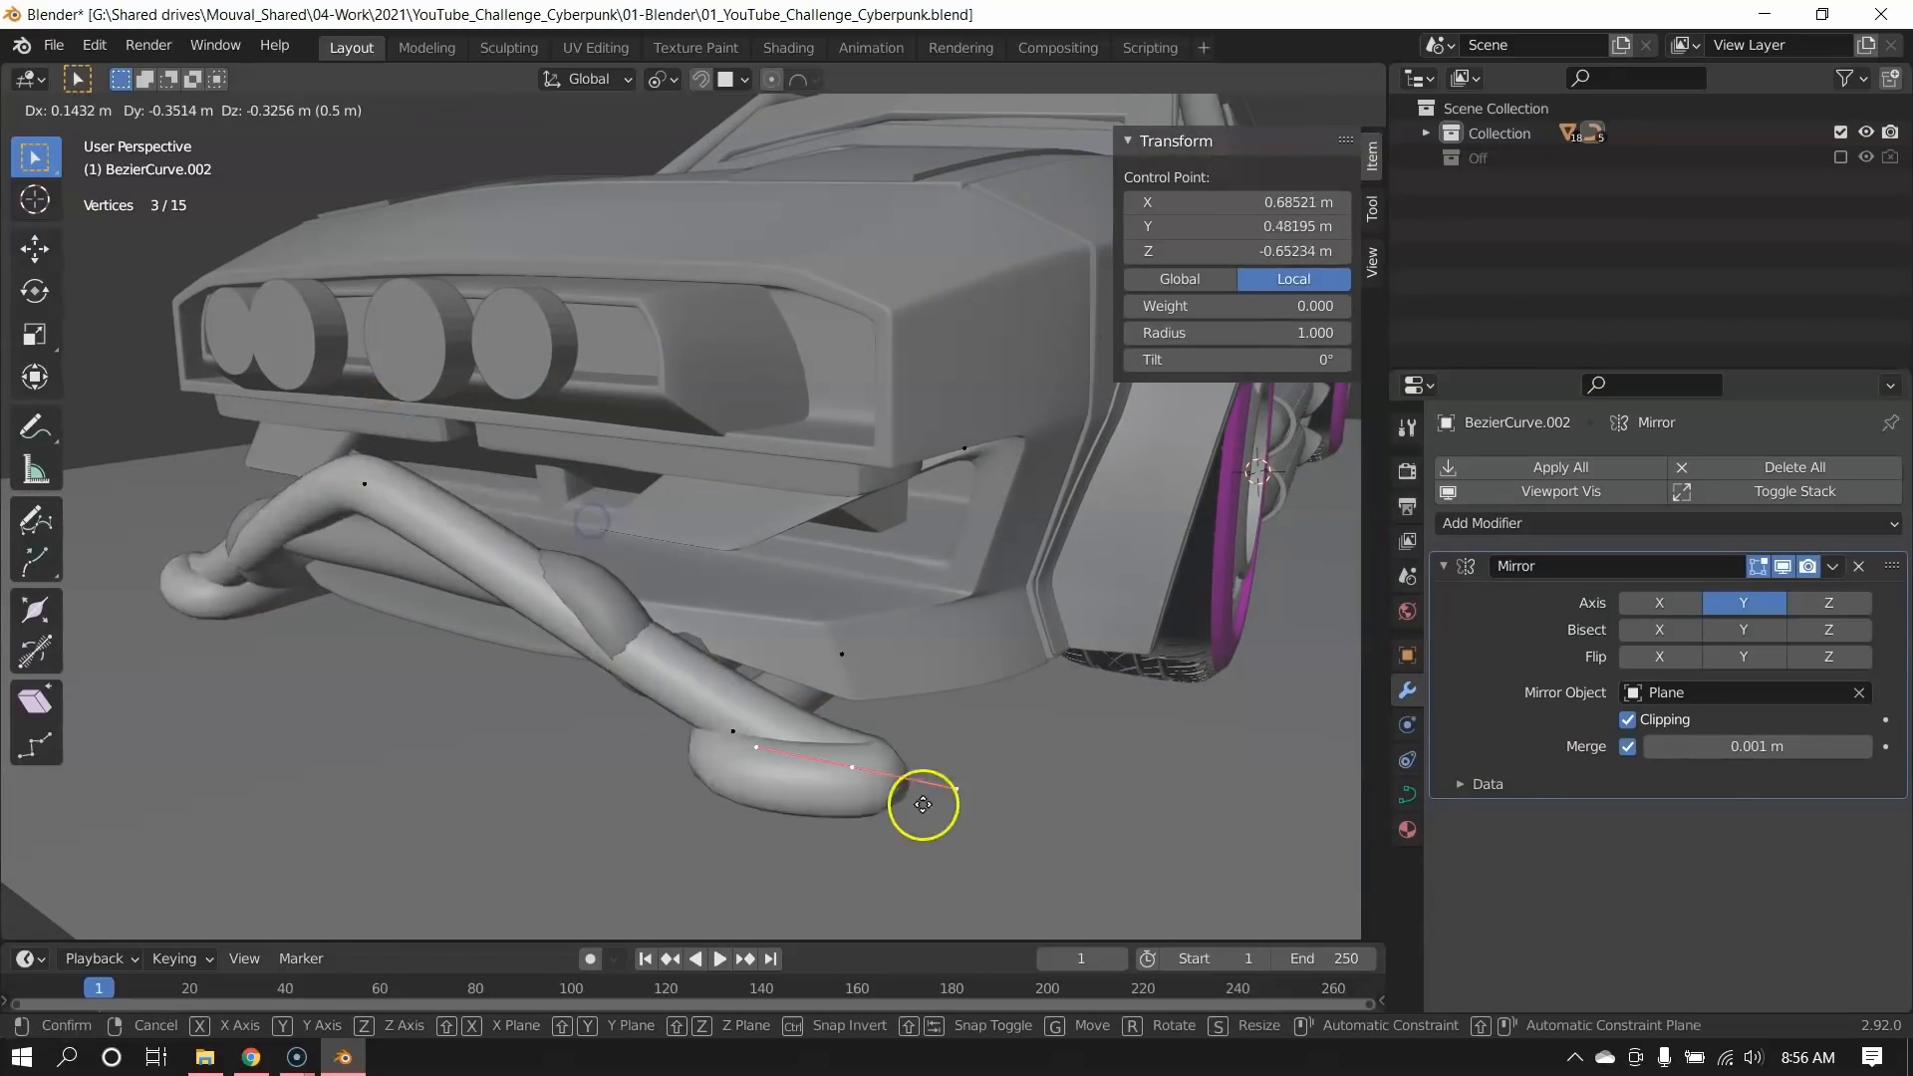
right_click(600, 639)
drag(732, 738, 836, 675)
right_click(836, 675)
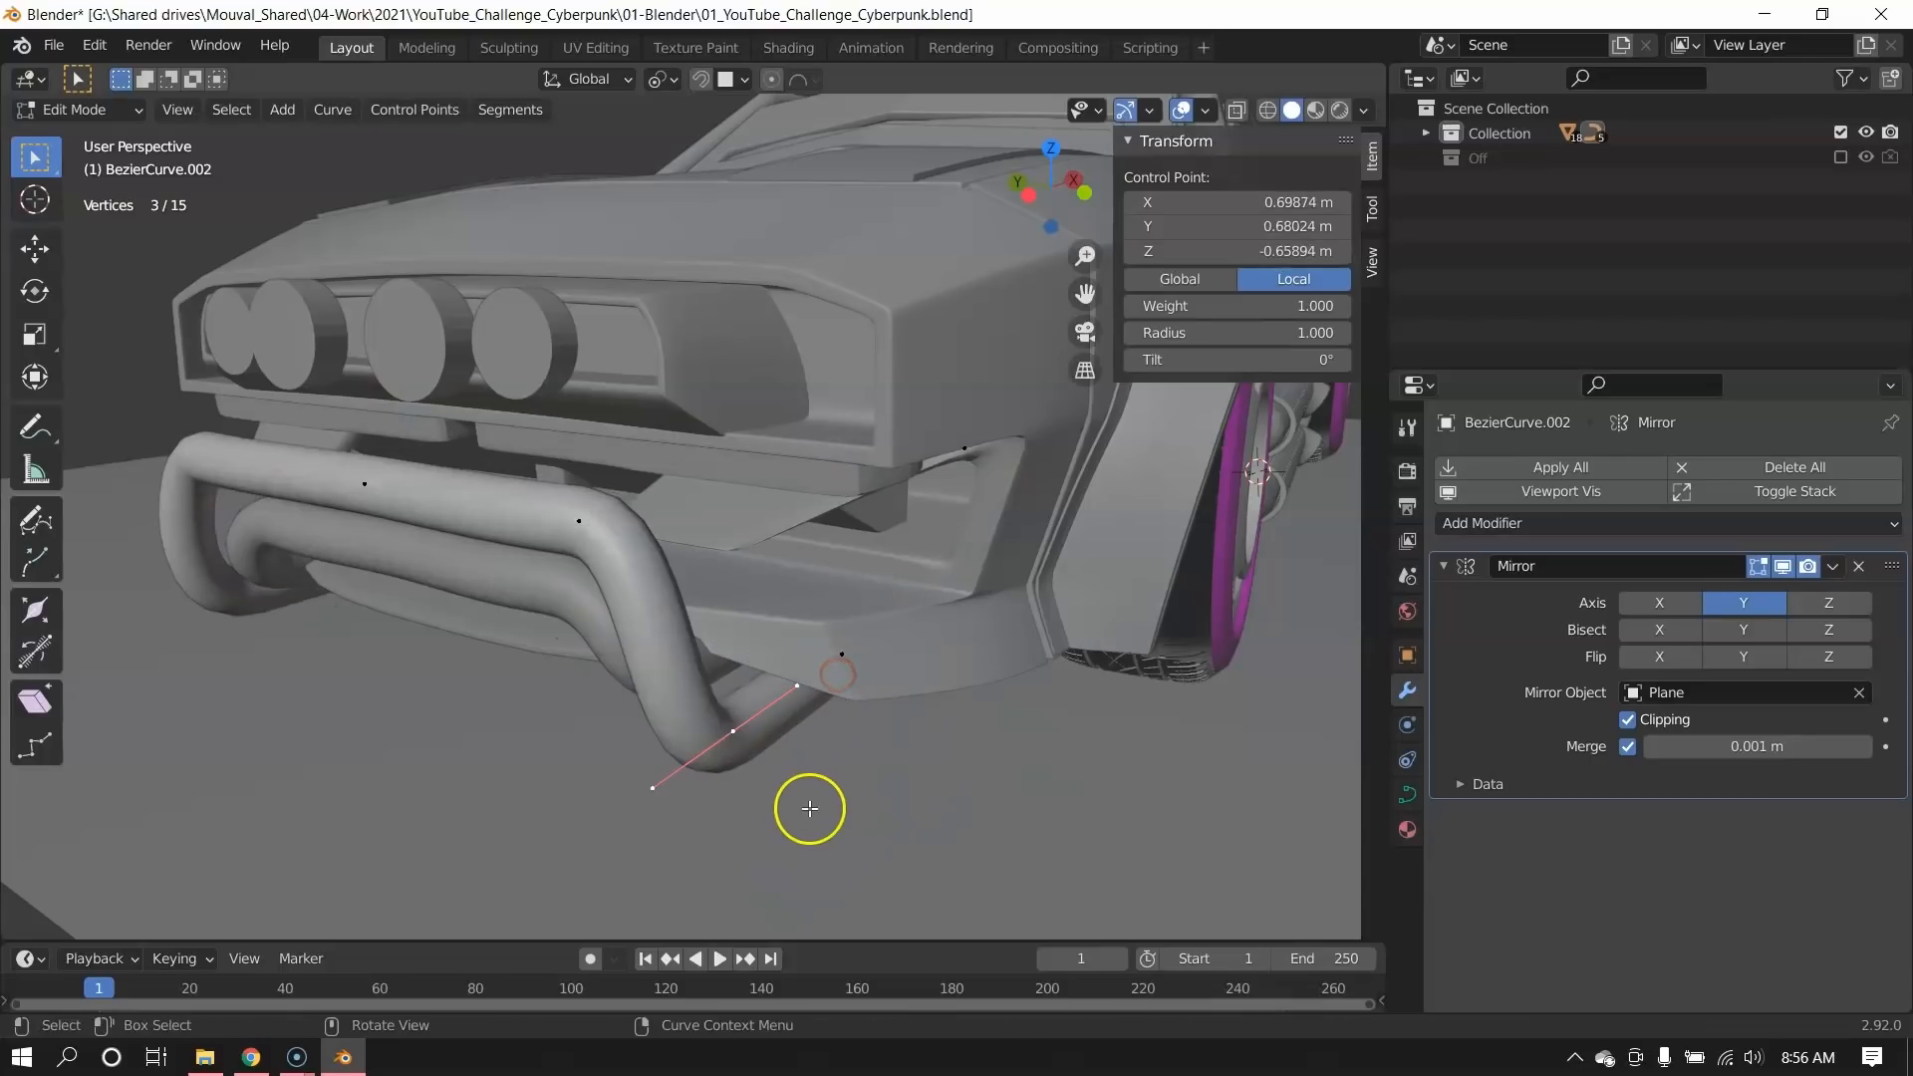
Select the lower perforated exhaust cover and examine its holes and mesh in Edit Mode, returning to Object Mode.
middle_drag(730, 640, 641, 611)
shift+middle_drag(983, 645, 239, 663)
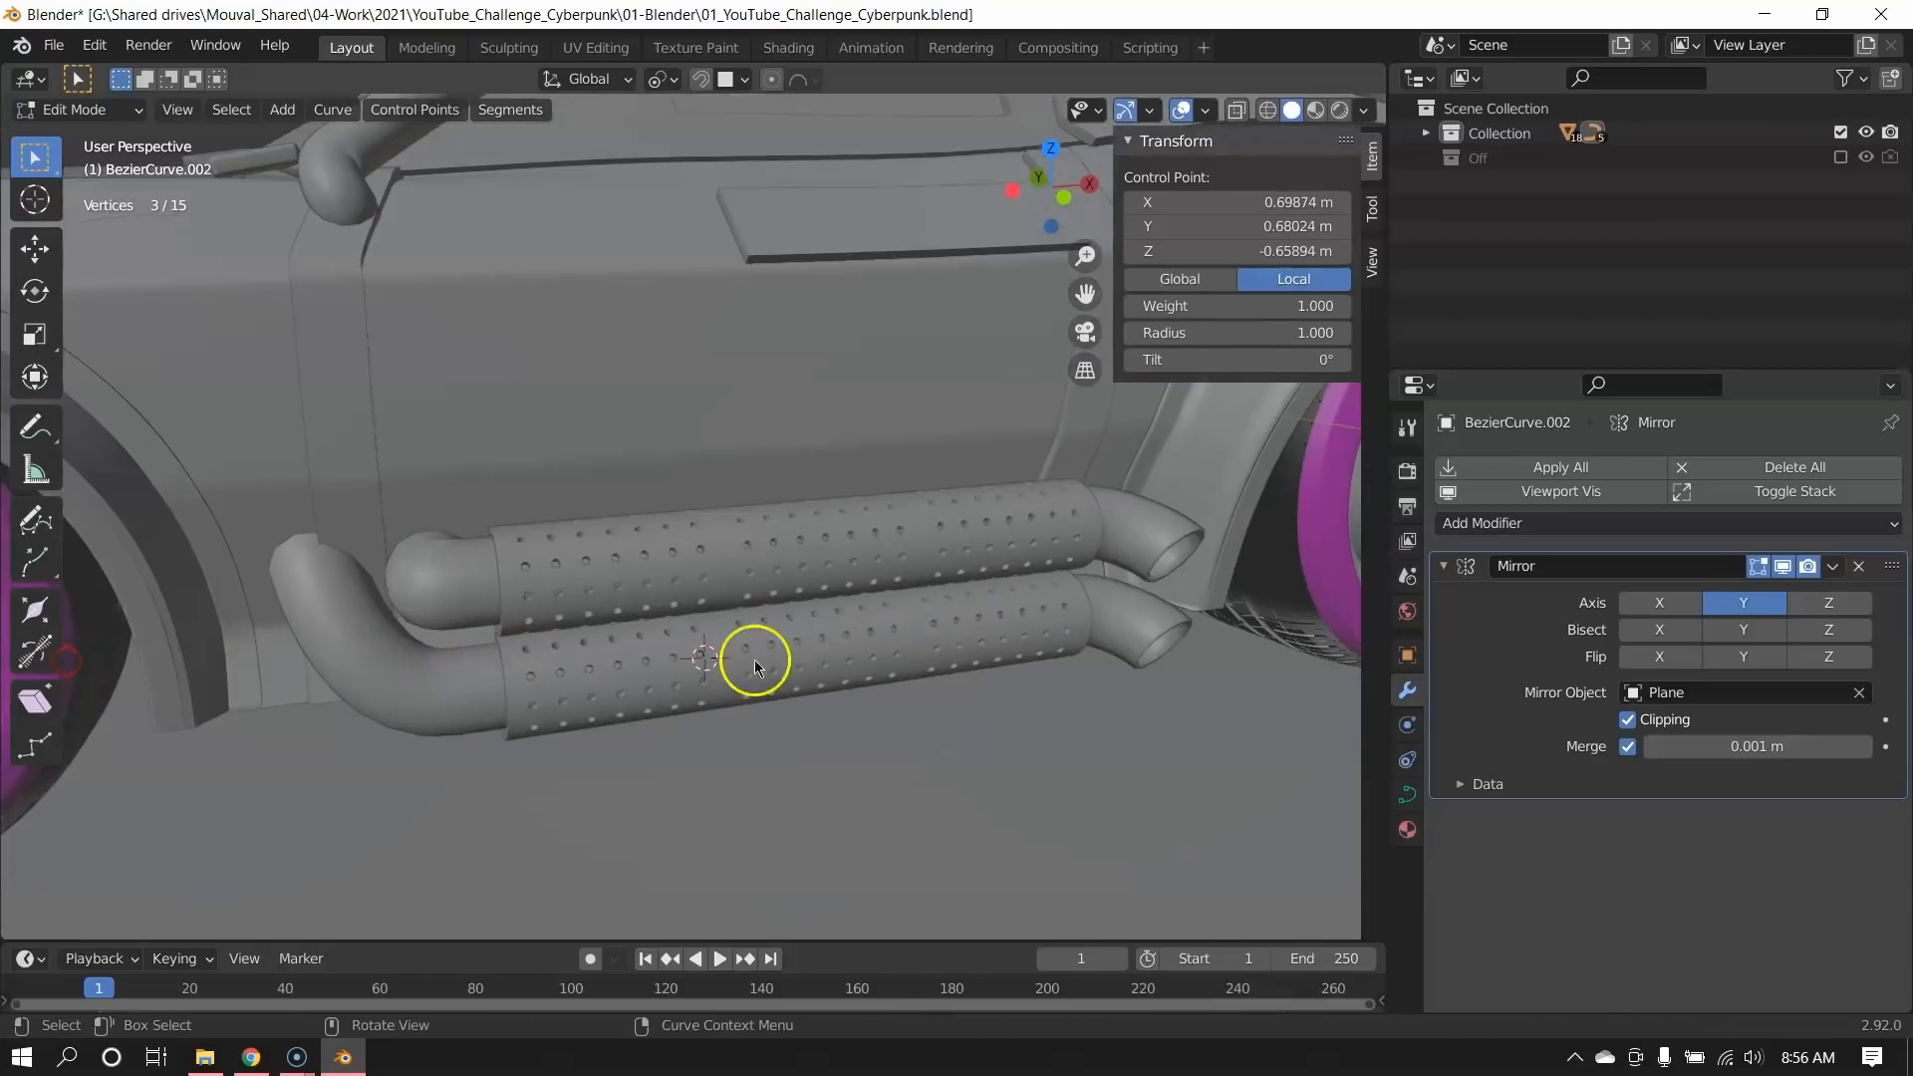
key(Tab)
click(801, 656)
drag(669, 687, 727, 827)
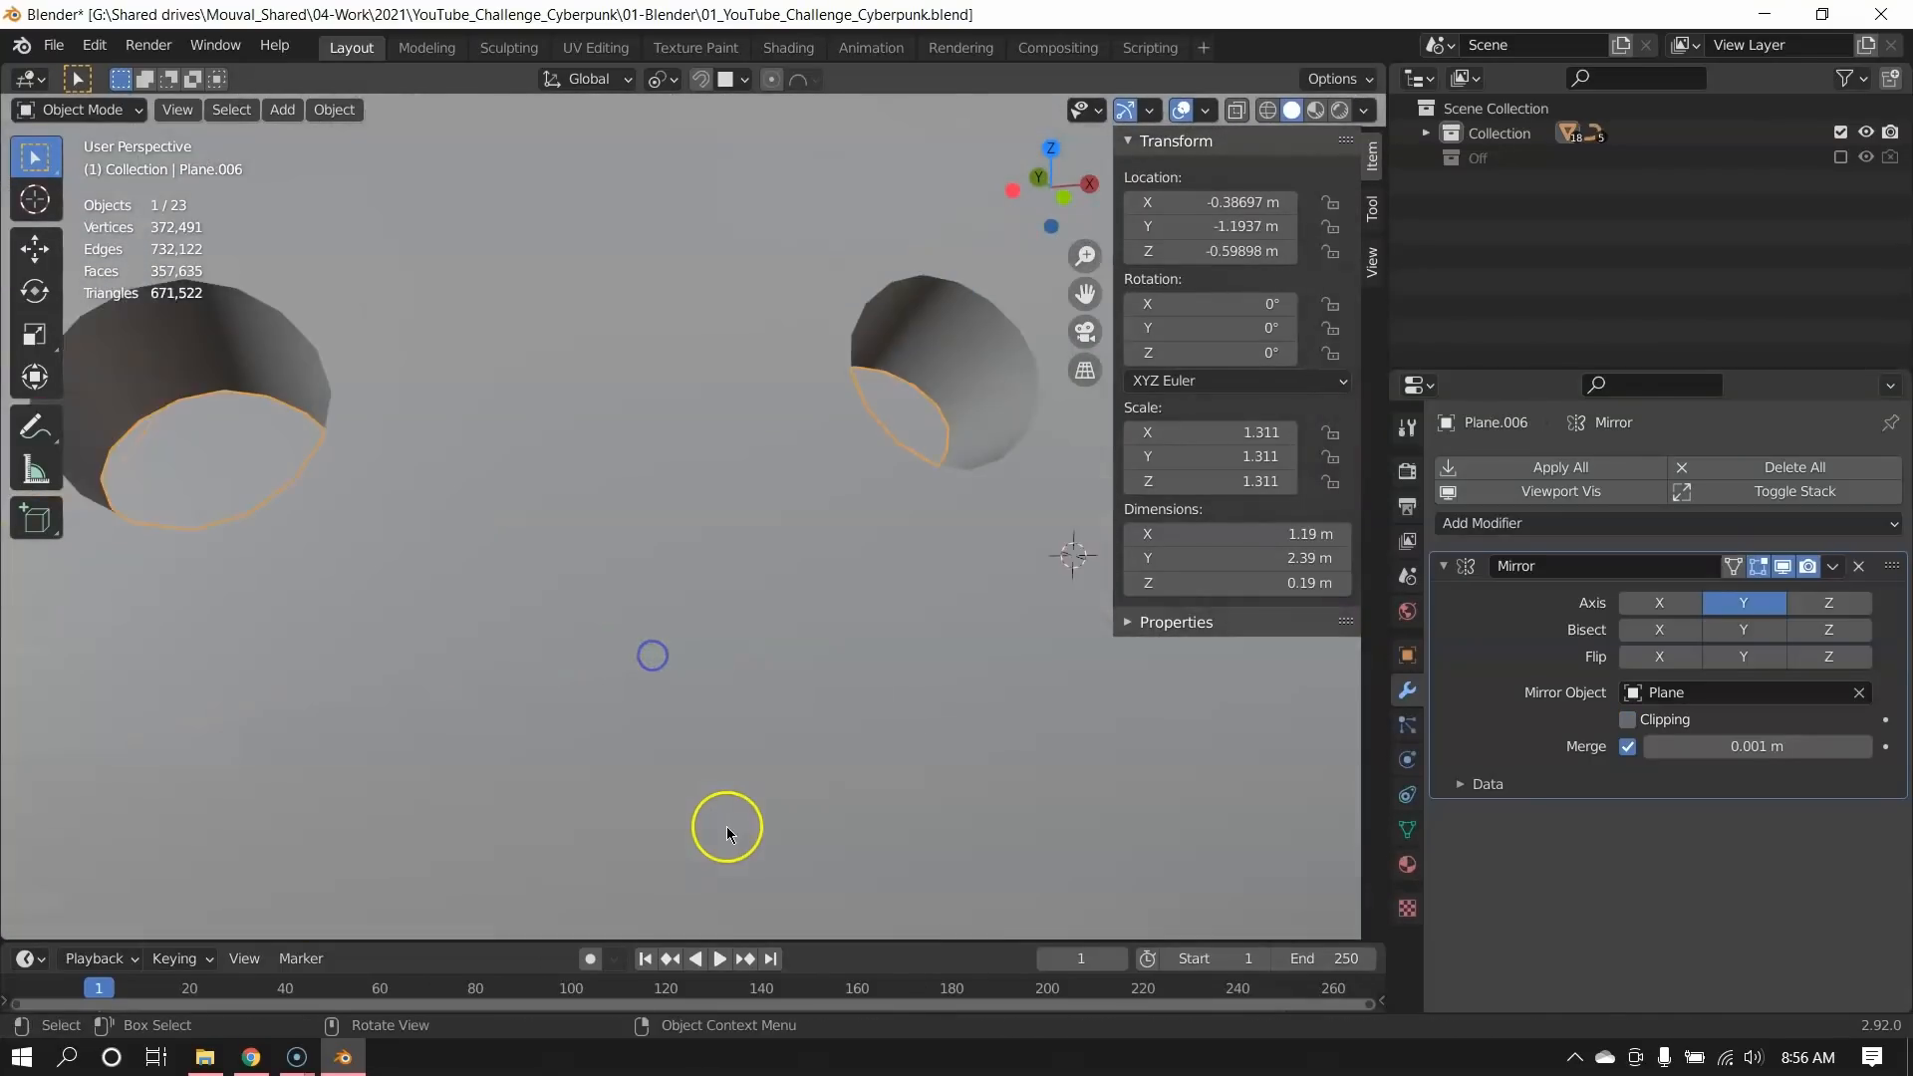
key(Tab)
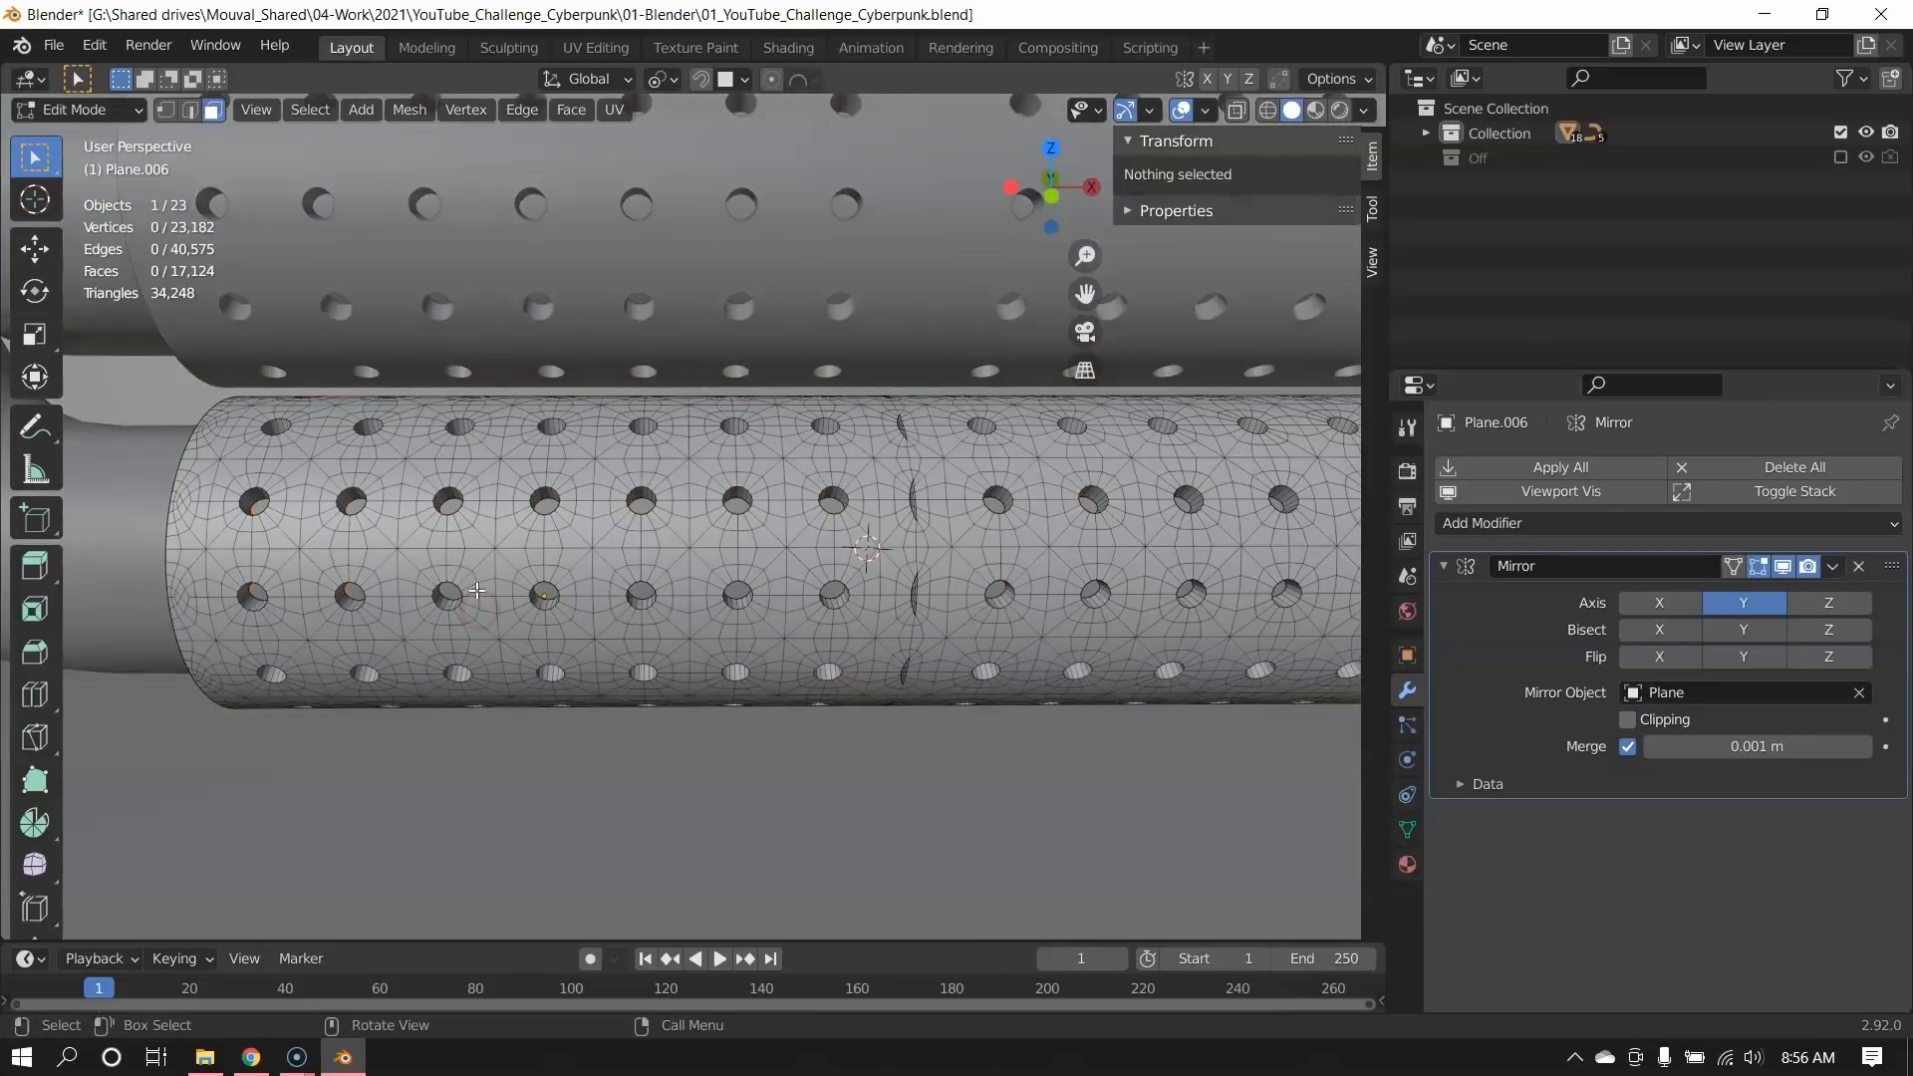
scroll(491, 584, up, 2)
middle_drag(492, 585, 646, 649)
key(Tab)
scroll(645, 649, down, 3)
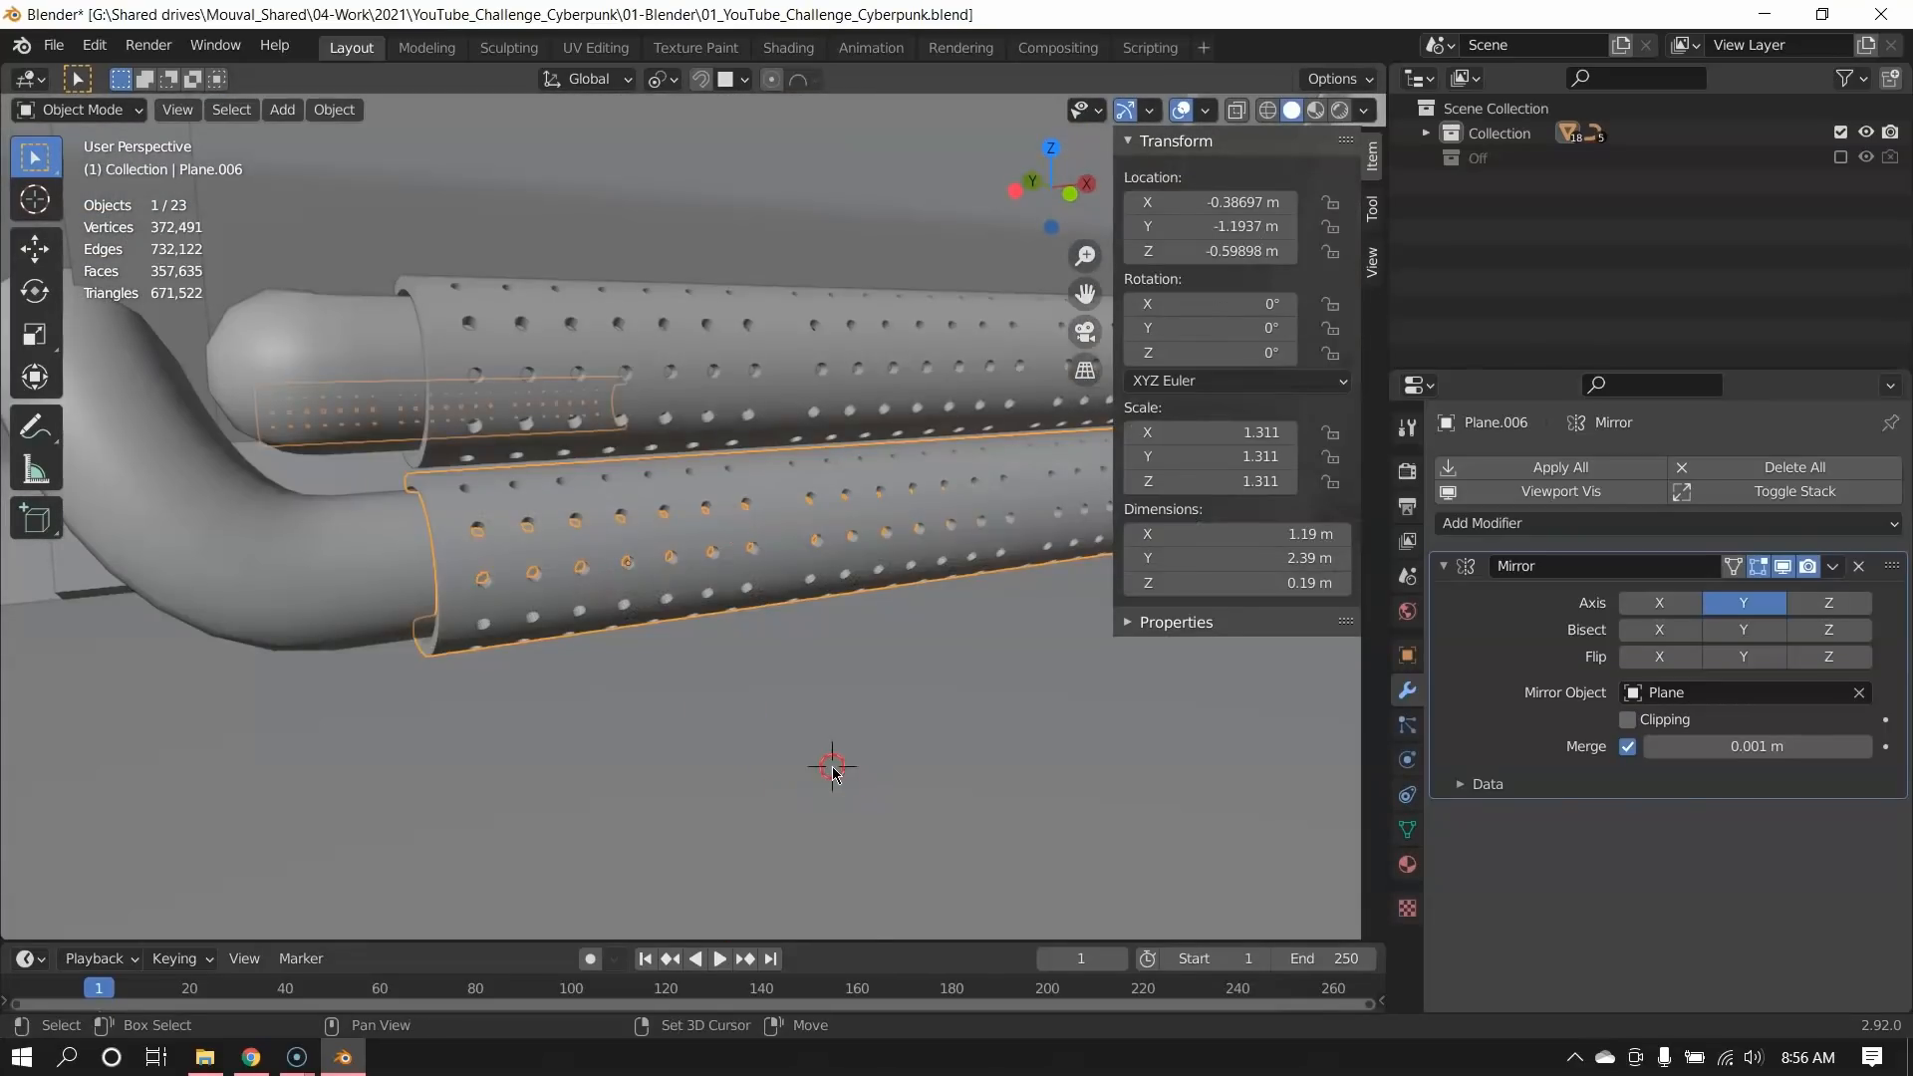
Add a plane at the 3D cursor beneath the side exhausts, scale it down and move it beside the pipes.
key(shift+a)
mouse_move(757, 534)
click(956, 535)
scroll(1033, 743, down, 3)
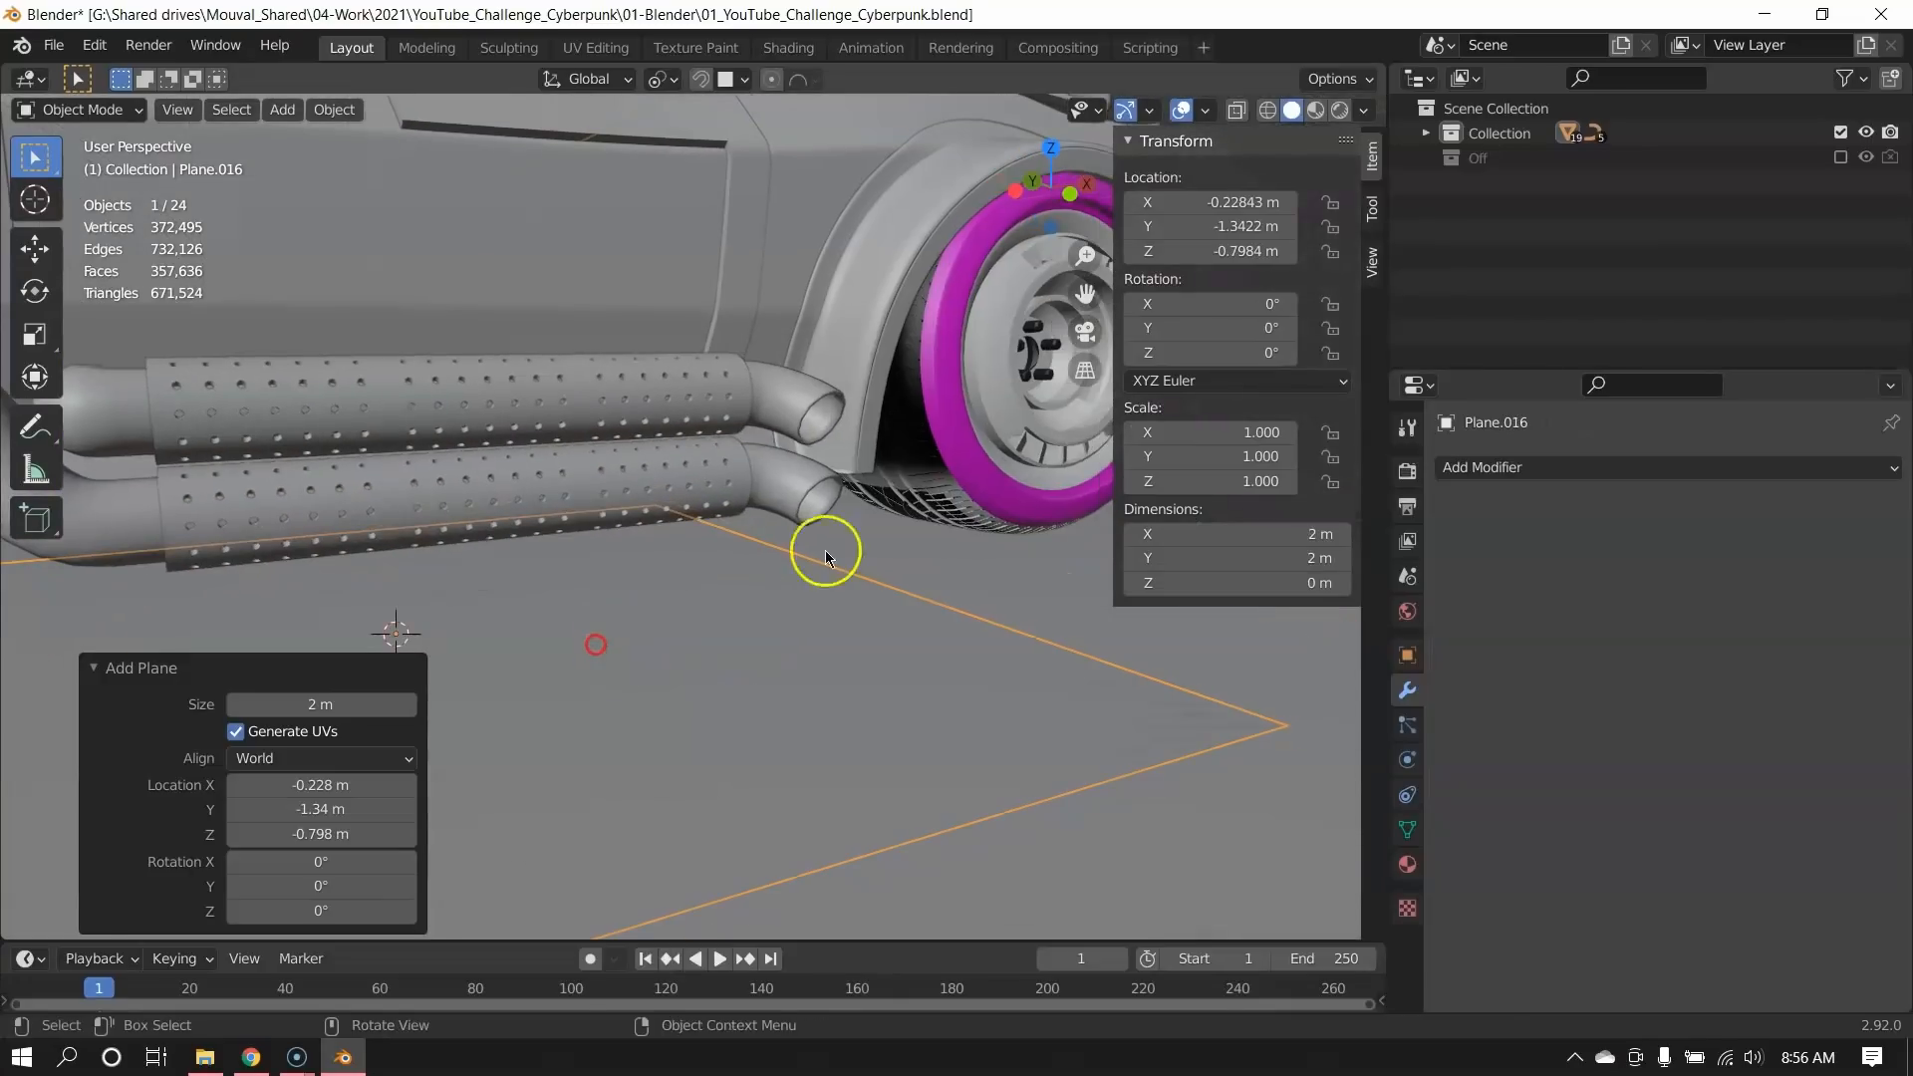
key(s)
click(701, 598)
key(g)
click(1115, 798)
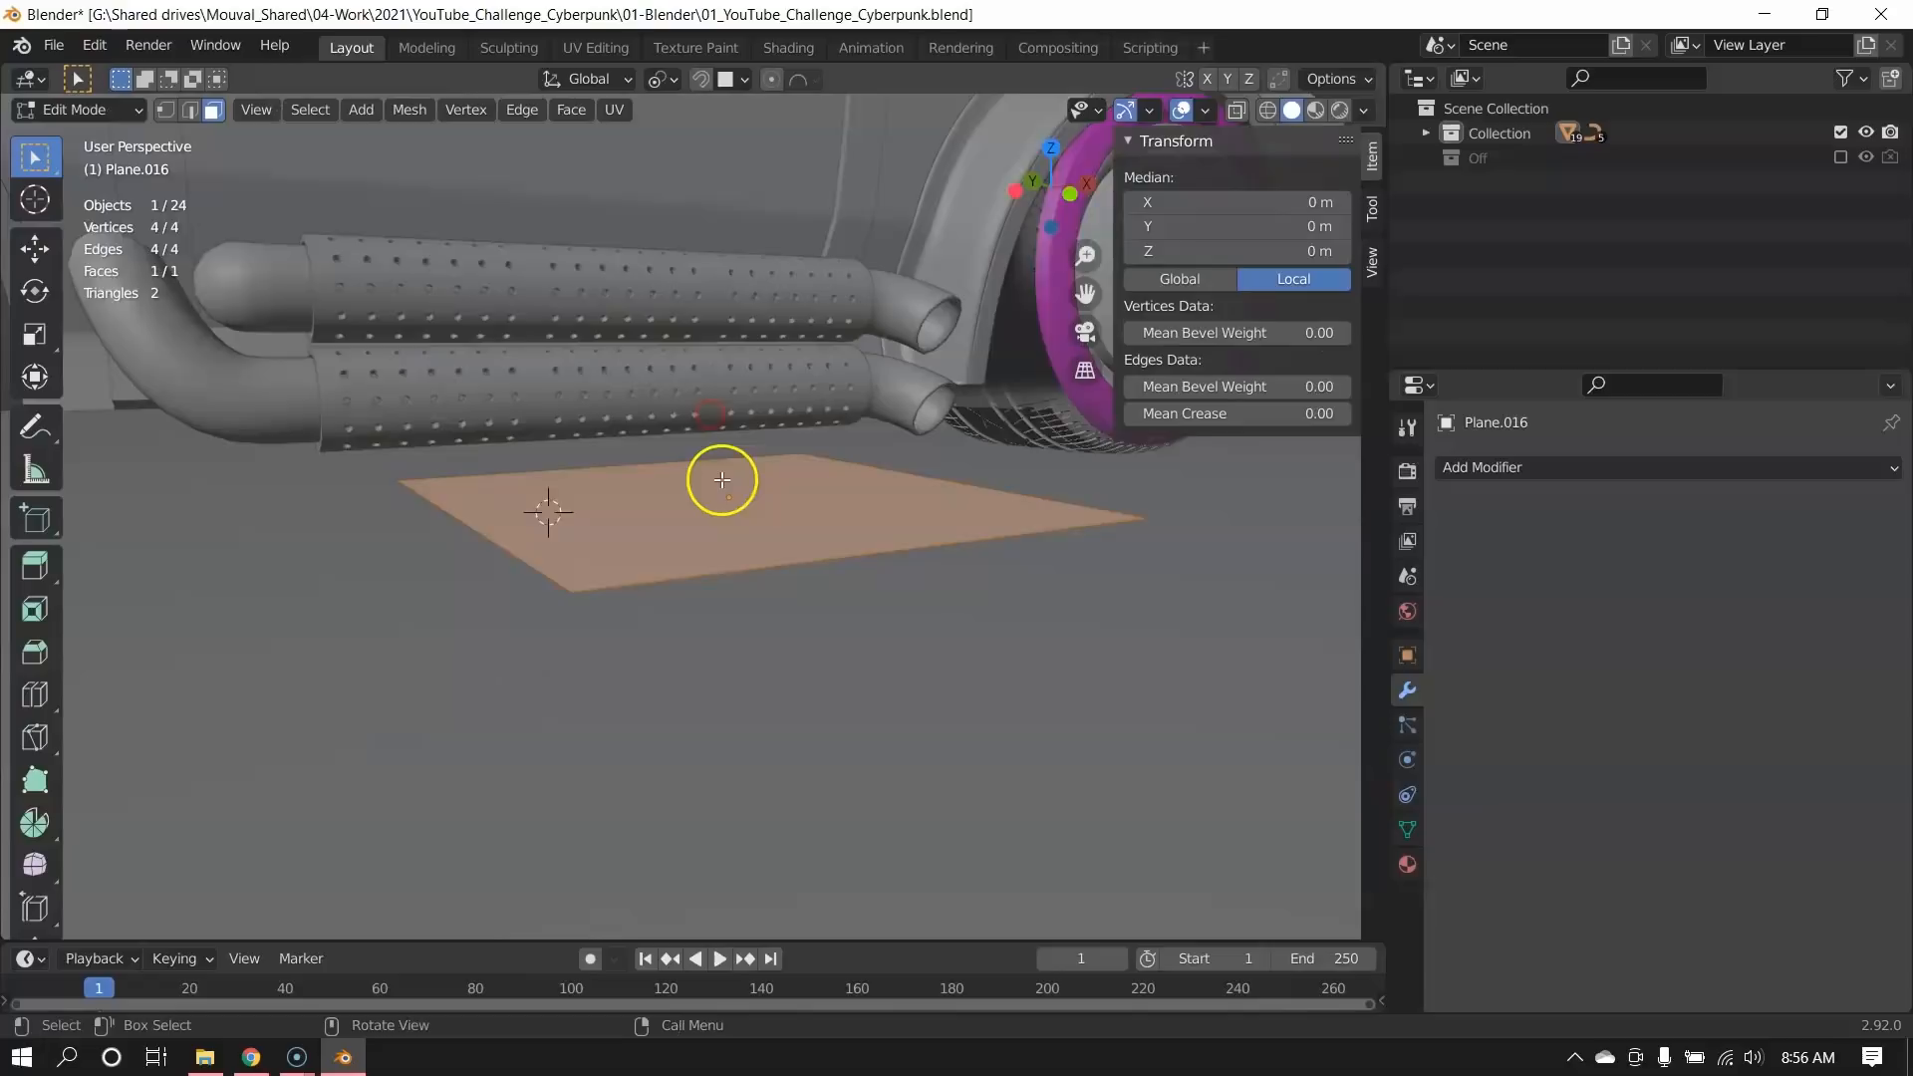
Subdivide the whole plane repeatedly into an even 8 by 8 grid, undoing the surplus subdivision.
scroll(745, 572, up, 4)
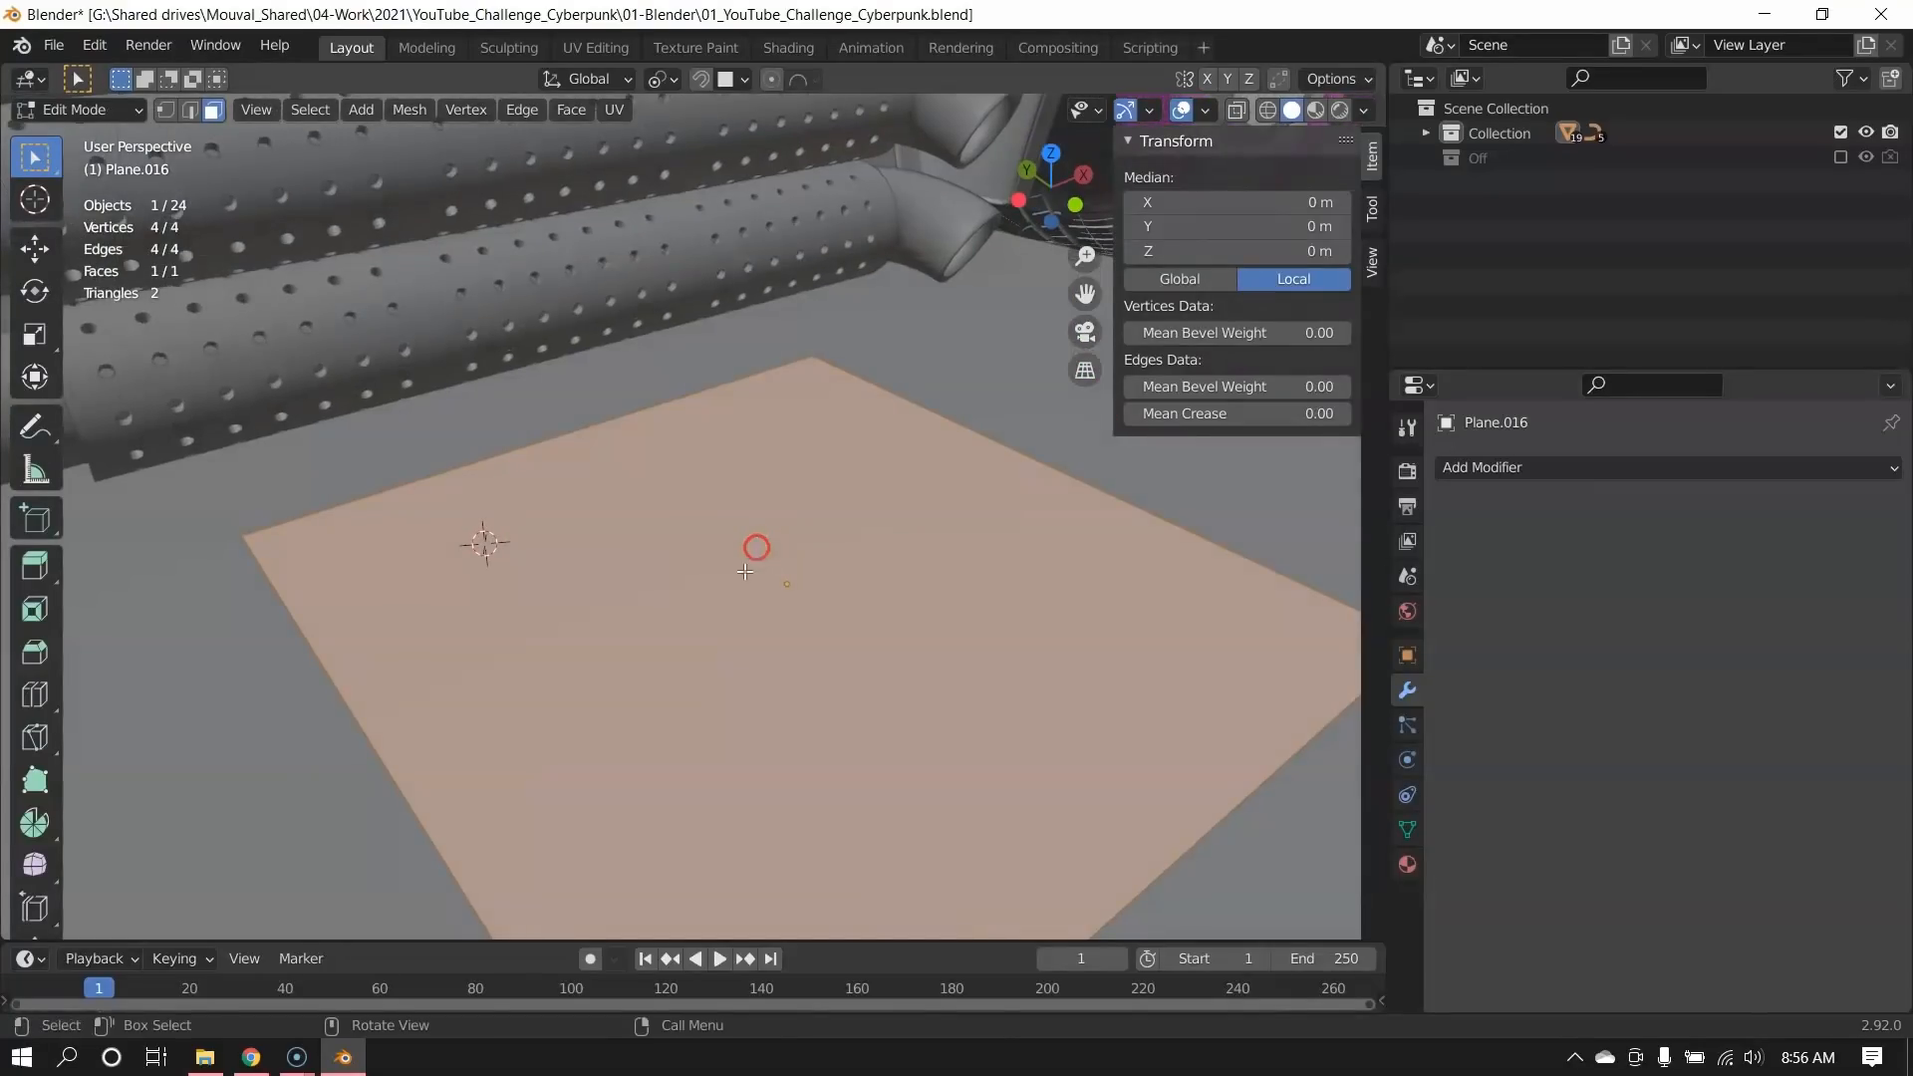
right_click(747, 609)
click(727, 581)
right_click(725, 581)
click(721, 581)
right_click(719, 581)
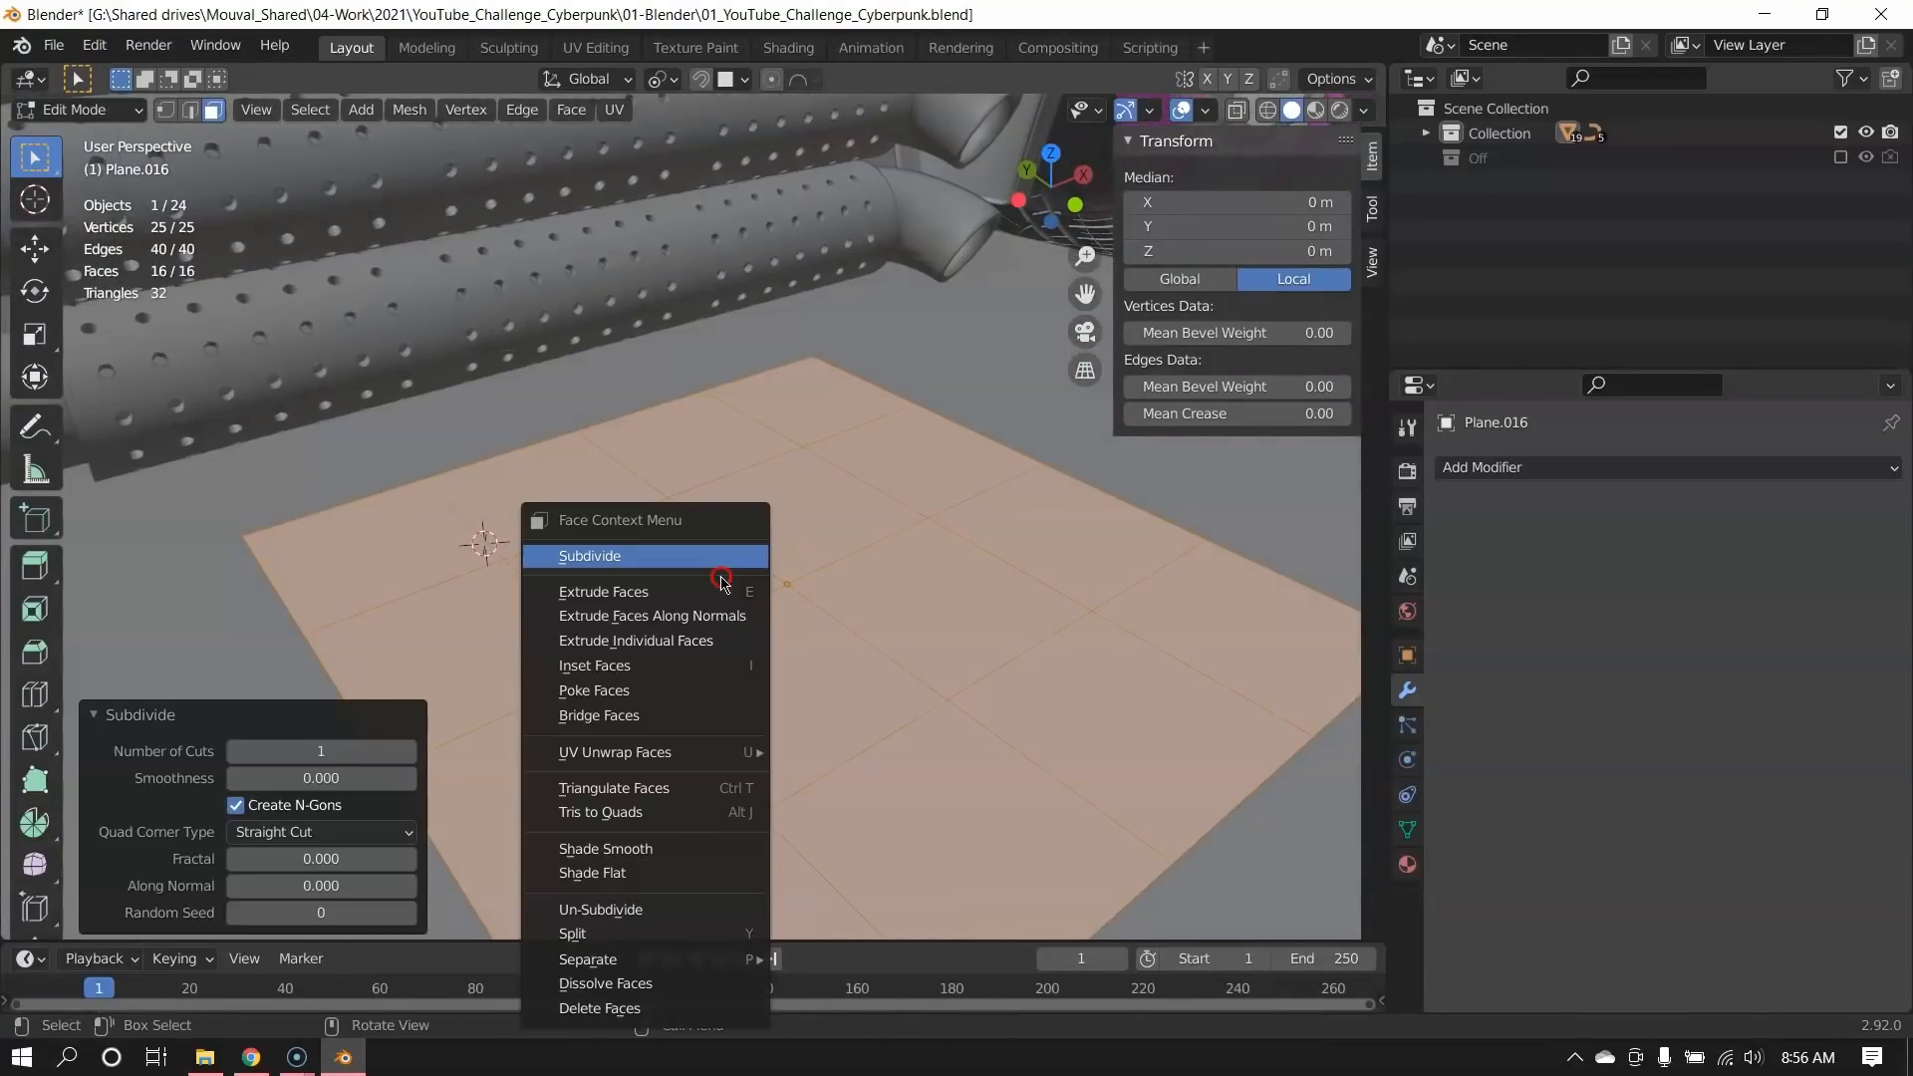
click(721, 579)
key(ctrl+z)
middle_drag(718, 579, 710, 554)
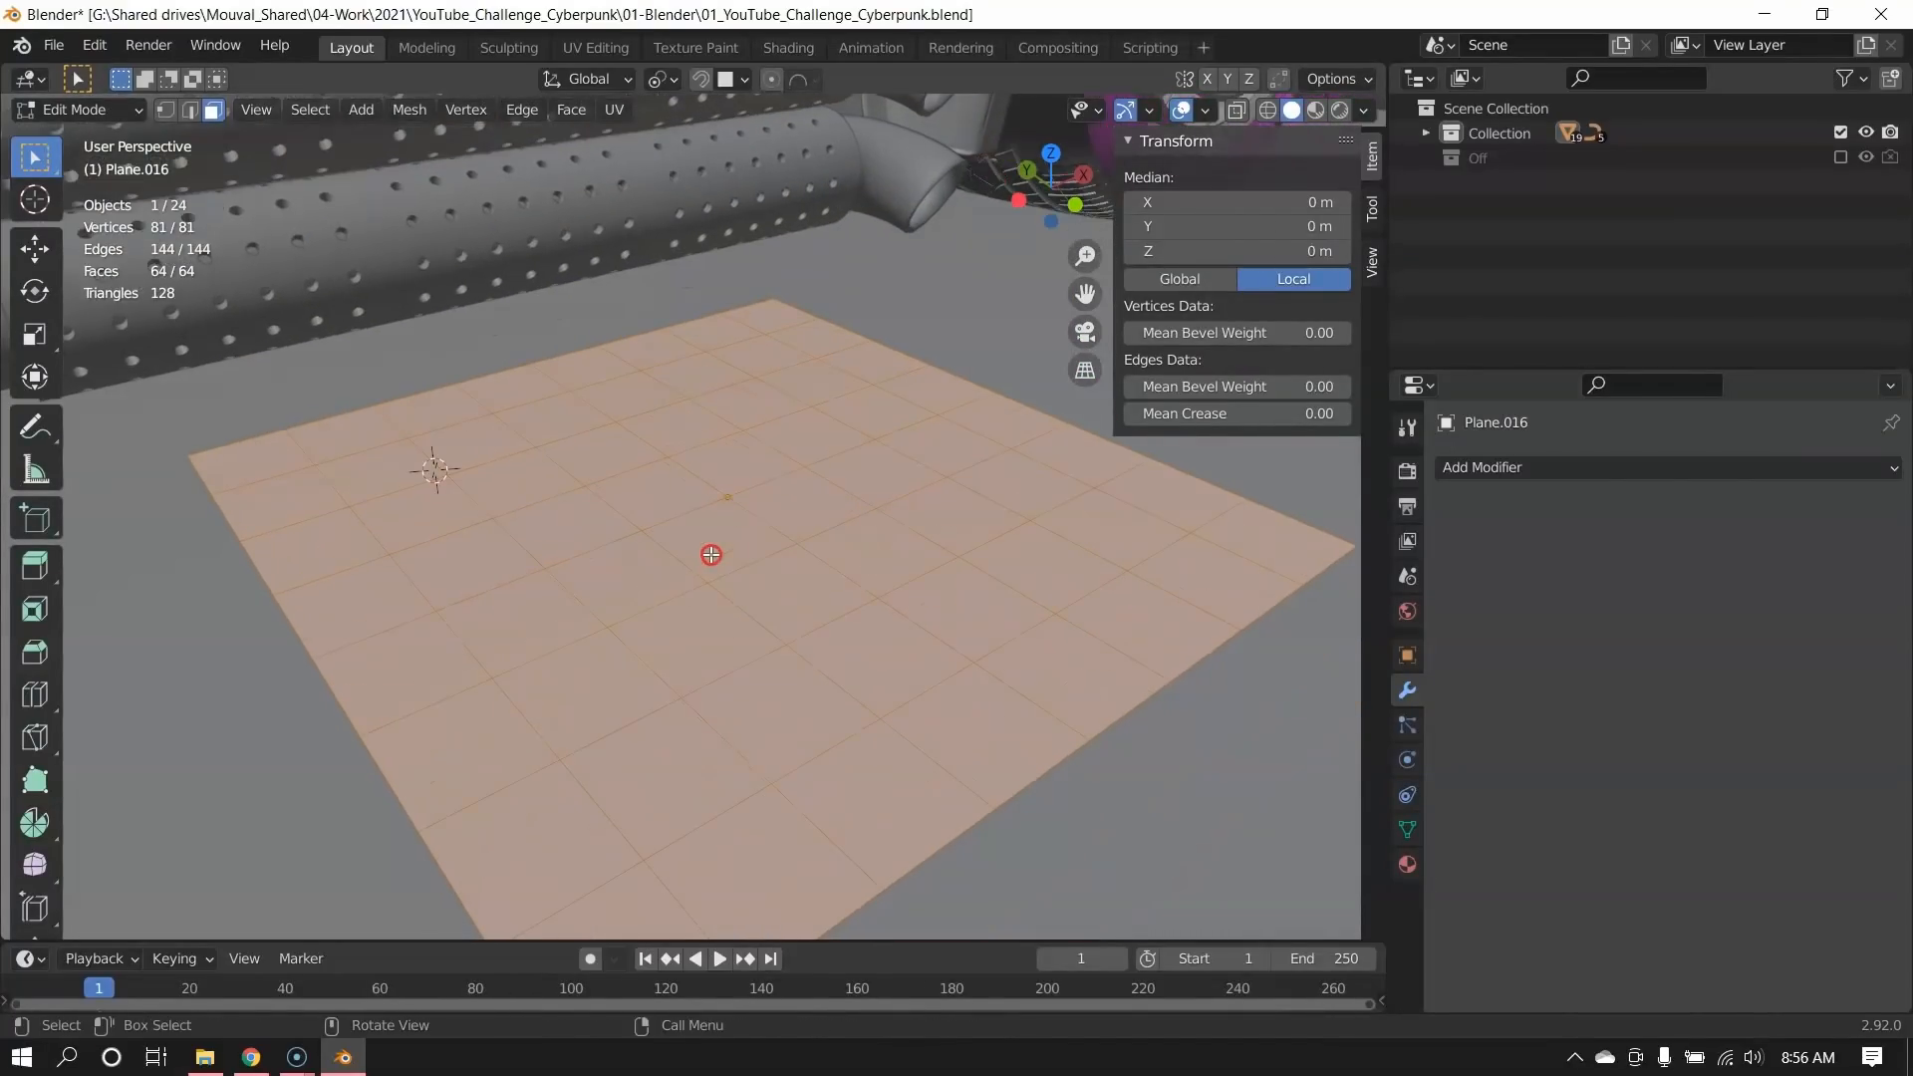
Bevel all the grid's vertices with a 0.0362 m offset to form small diamond faces, and switch to face selection.
click(1065, 592)
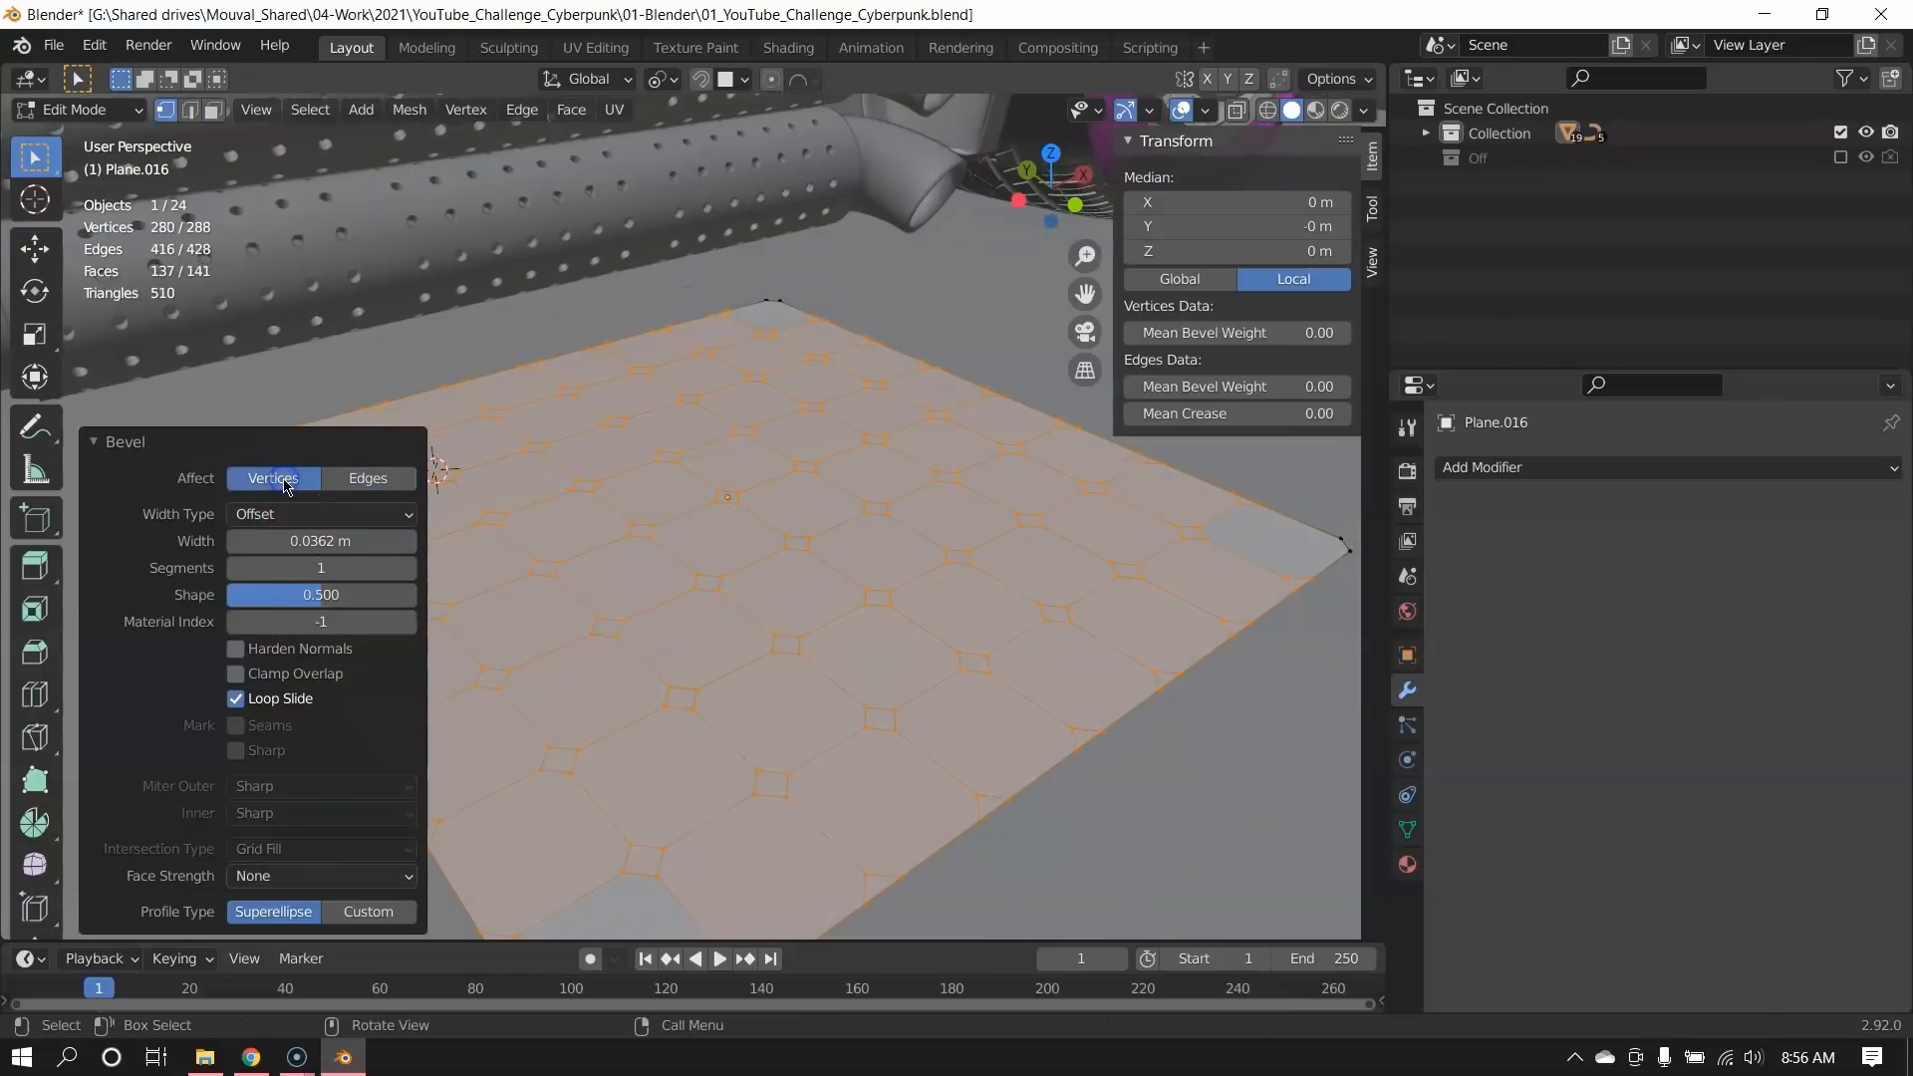
middle_drag(894, 624, 965, 491)
key(3)
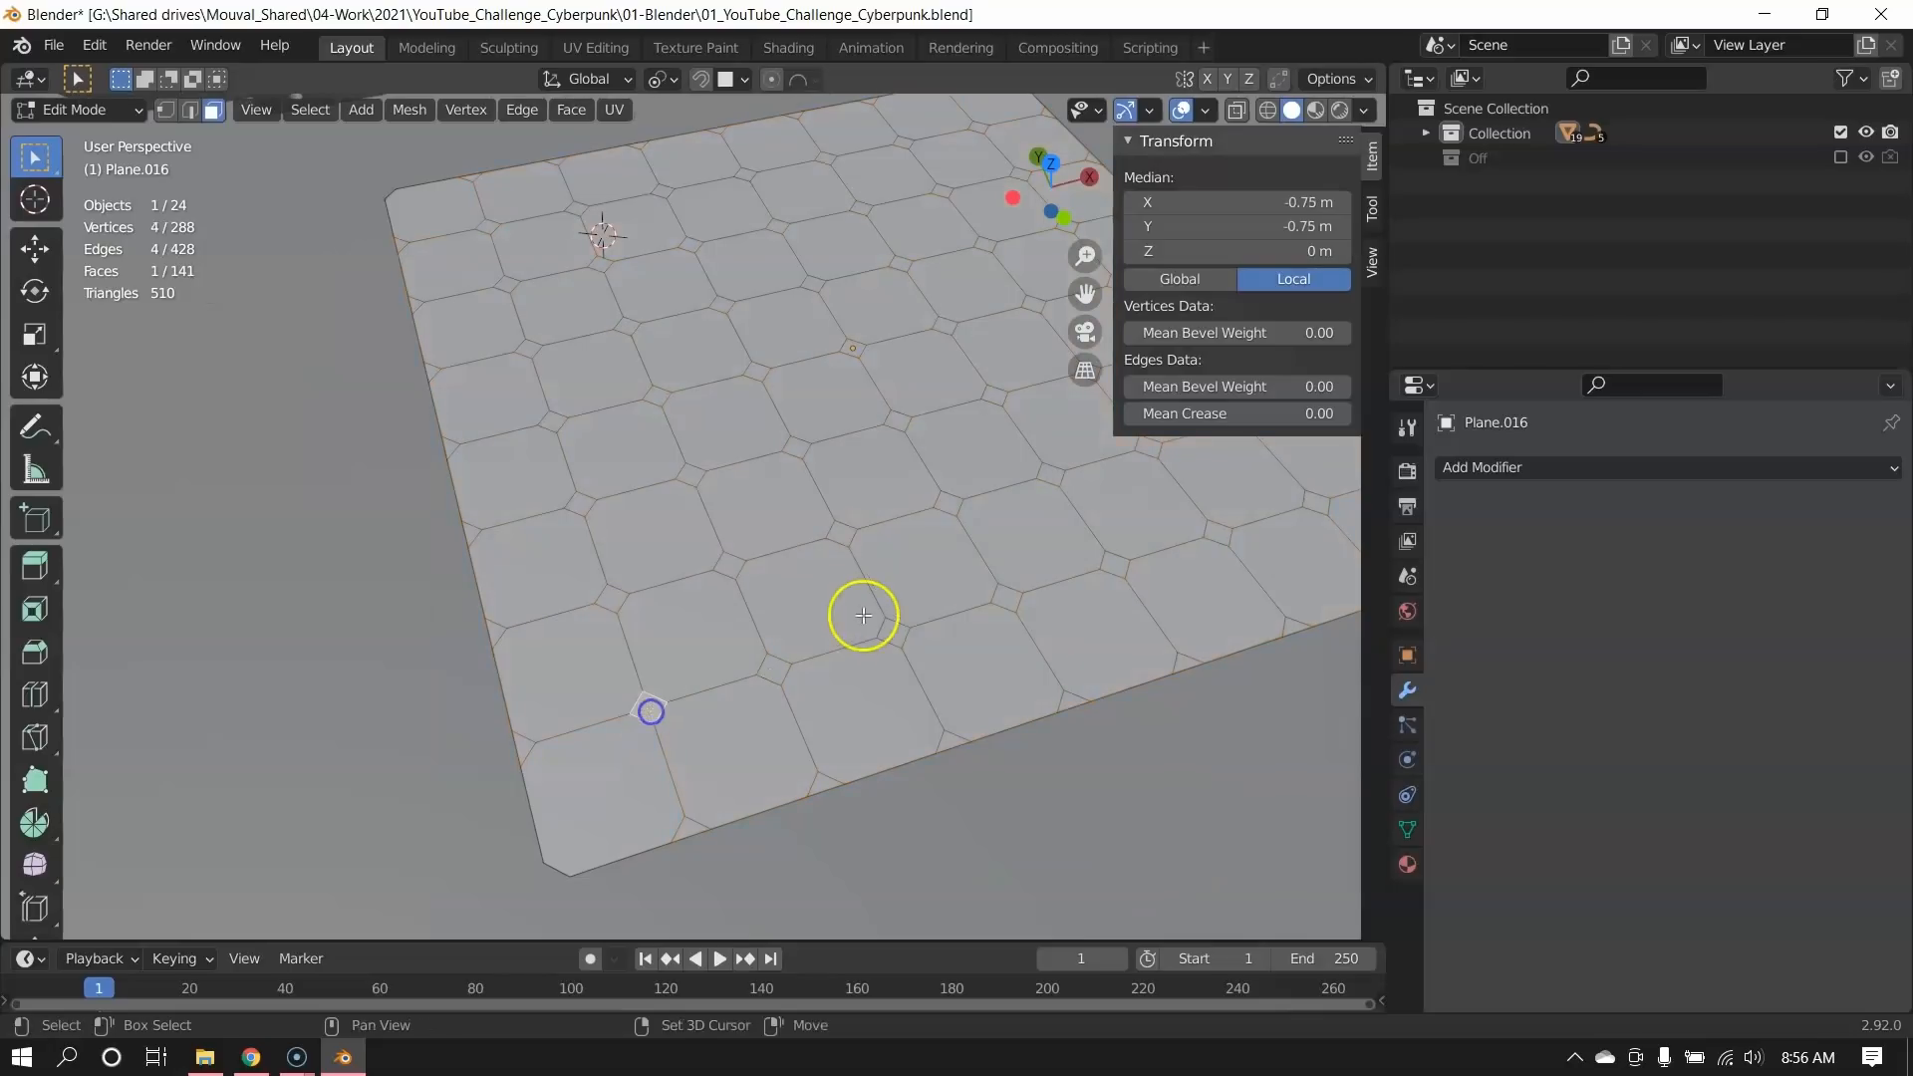
Delete three rows of small diamond faces on the near half of the grid to make holes, and return to Object Mode.
shift+middle_drag(863, 614, 651, 791)
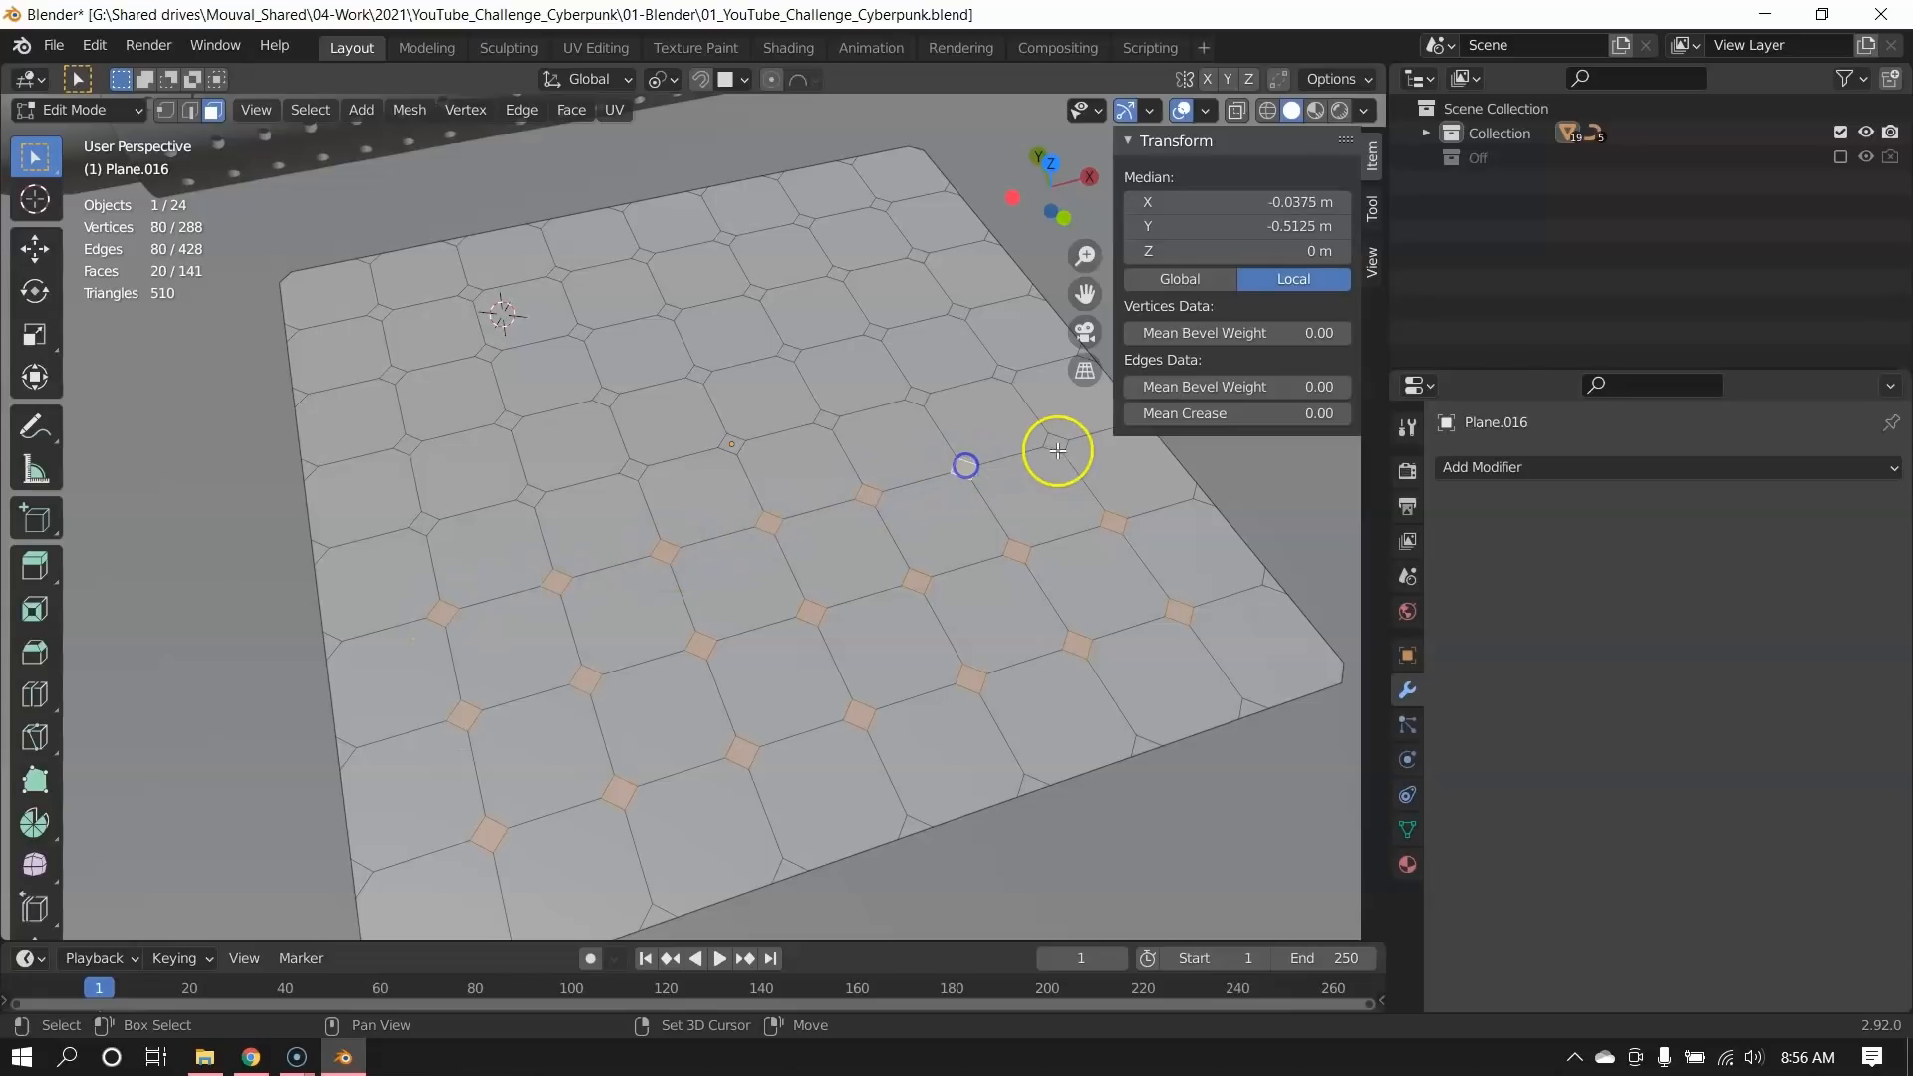
key(x)
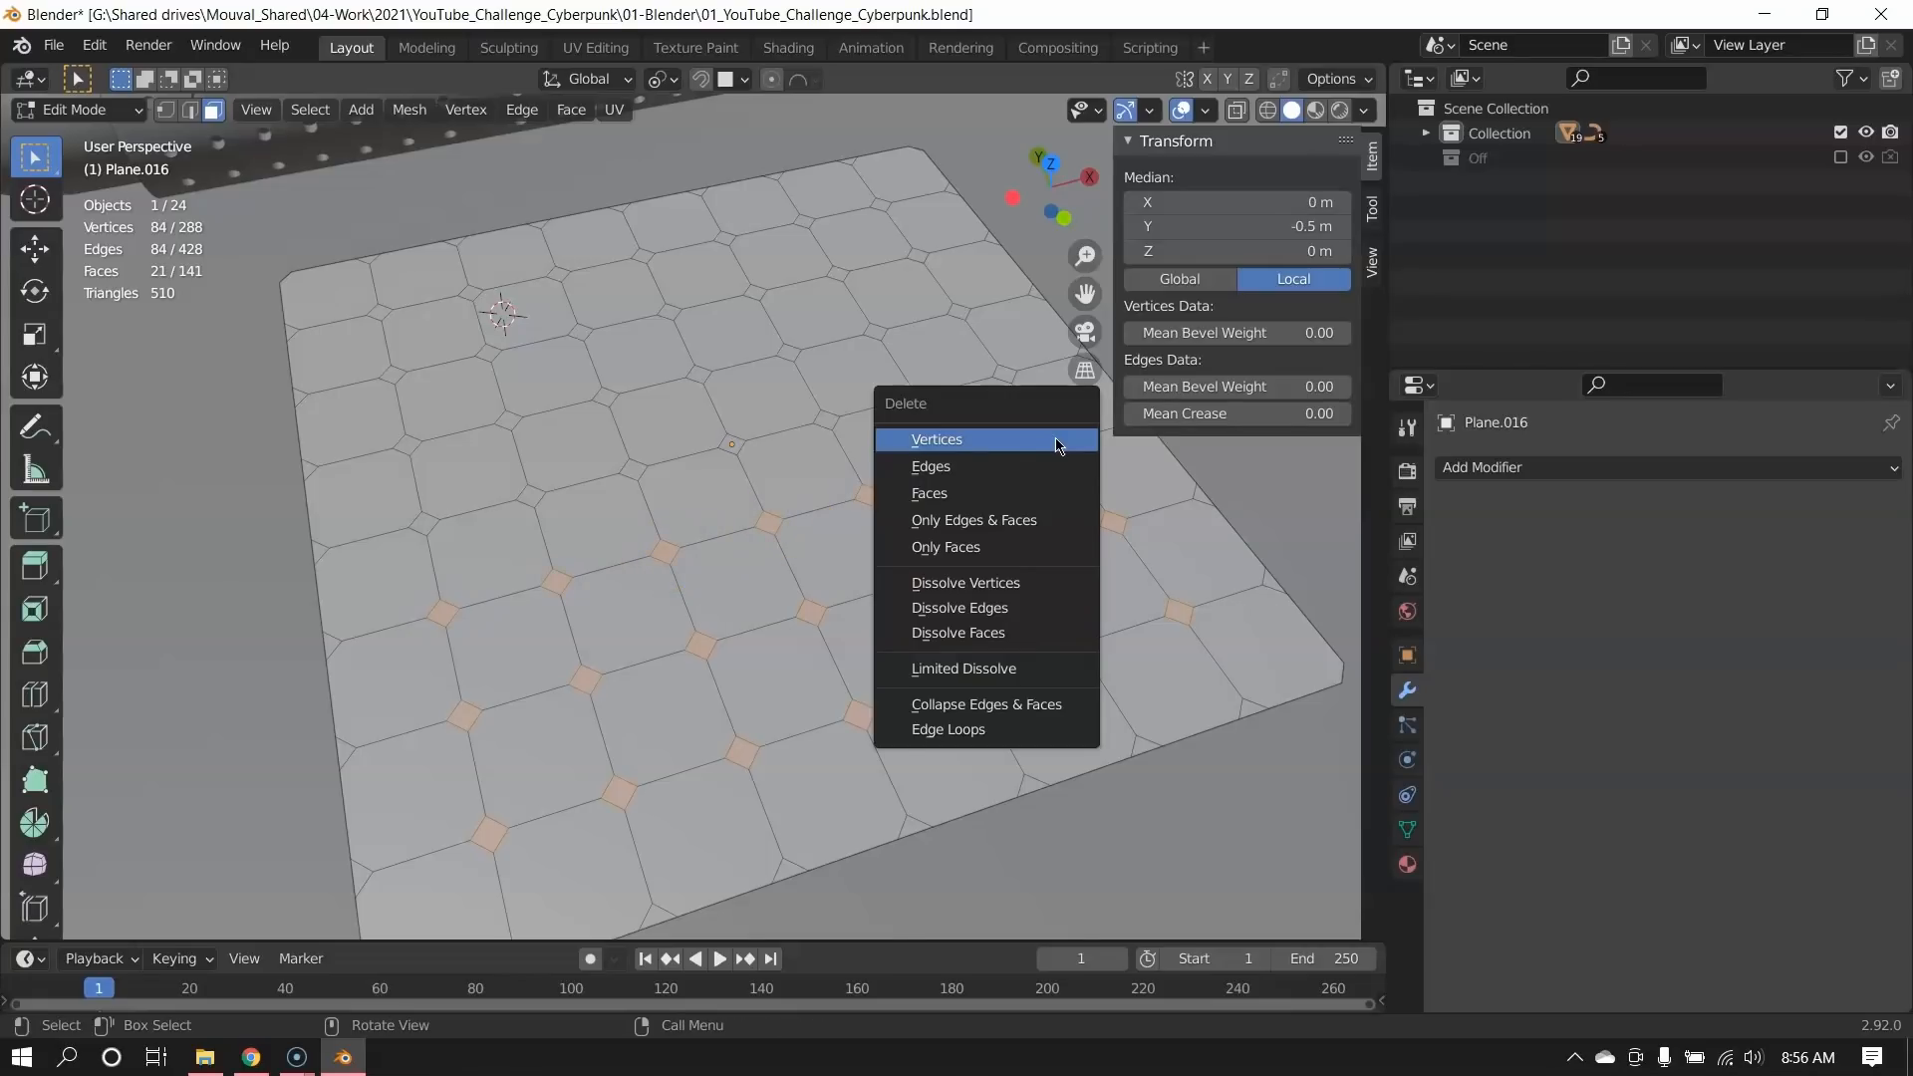
click(1011, 492)
key(Tab)
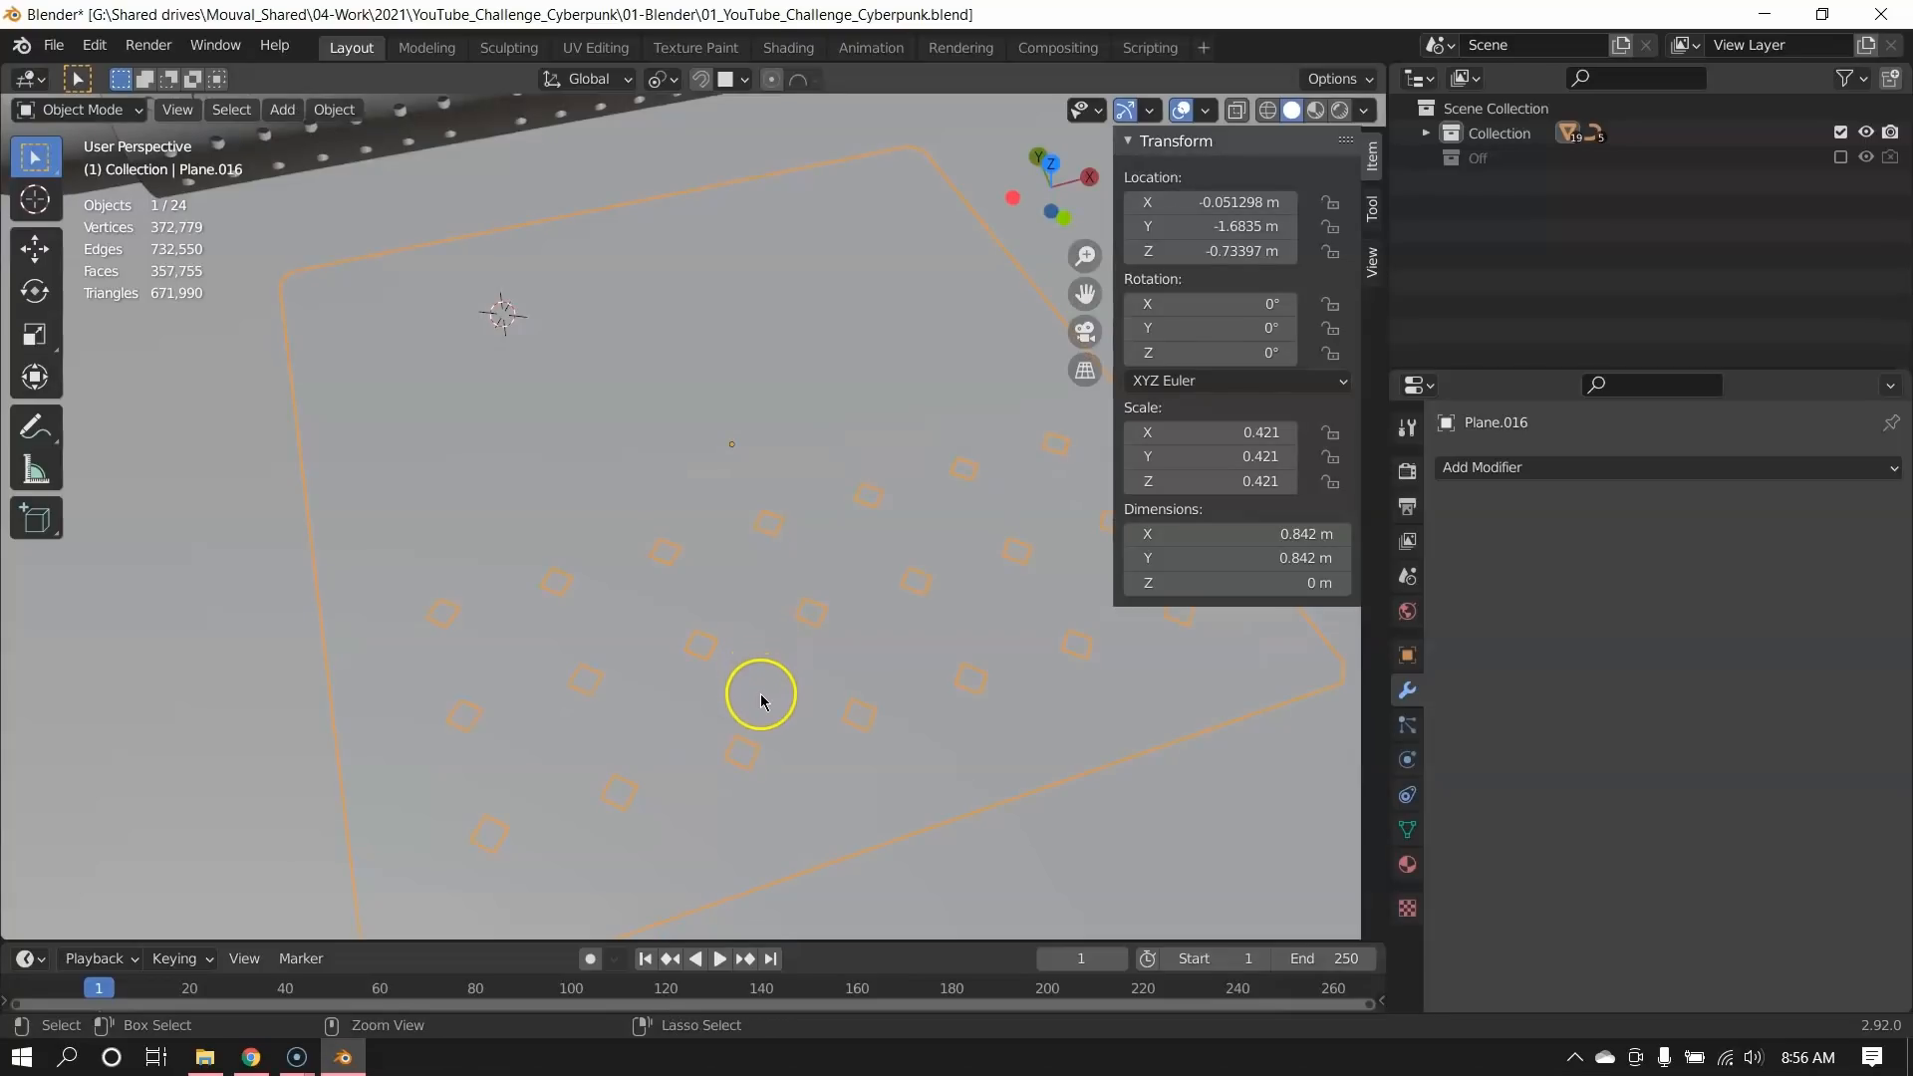
Give the perforated plane a level 2 Subdivision modifier and collapse the modifier's settings.
key(ctrl+2)
middle_drag(780, 672, 937, 488)
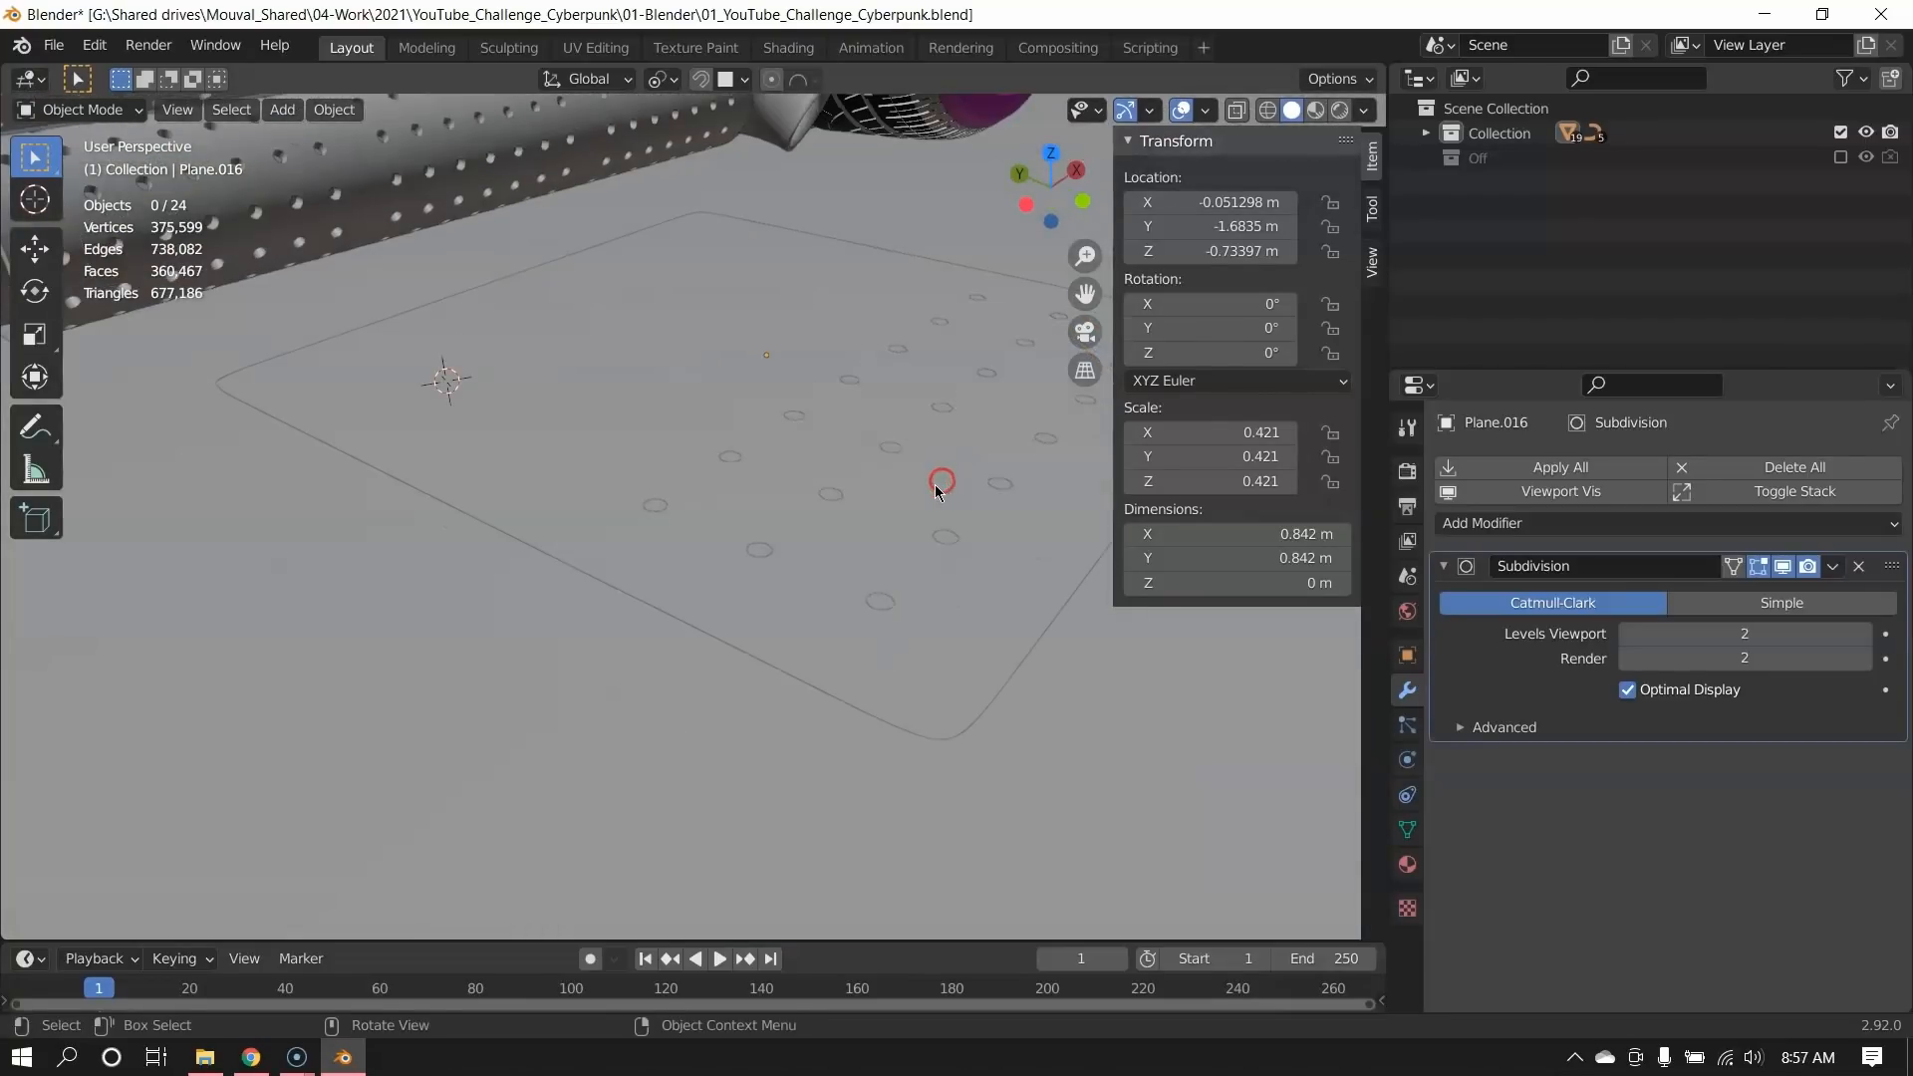
click(936, 491)
key(KP_Decimal)
click(1529, 564)
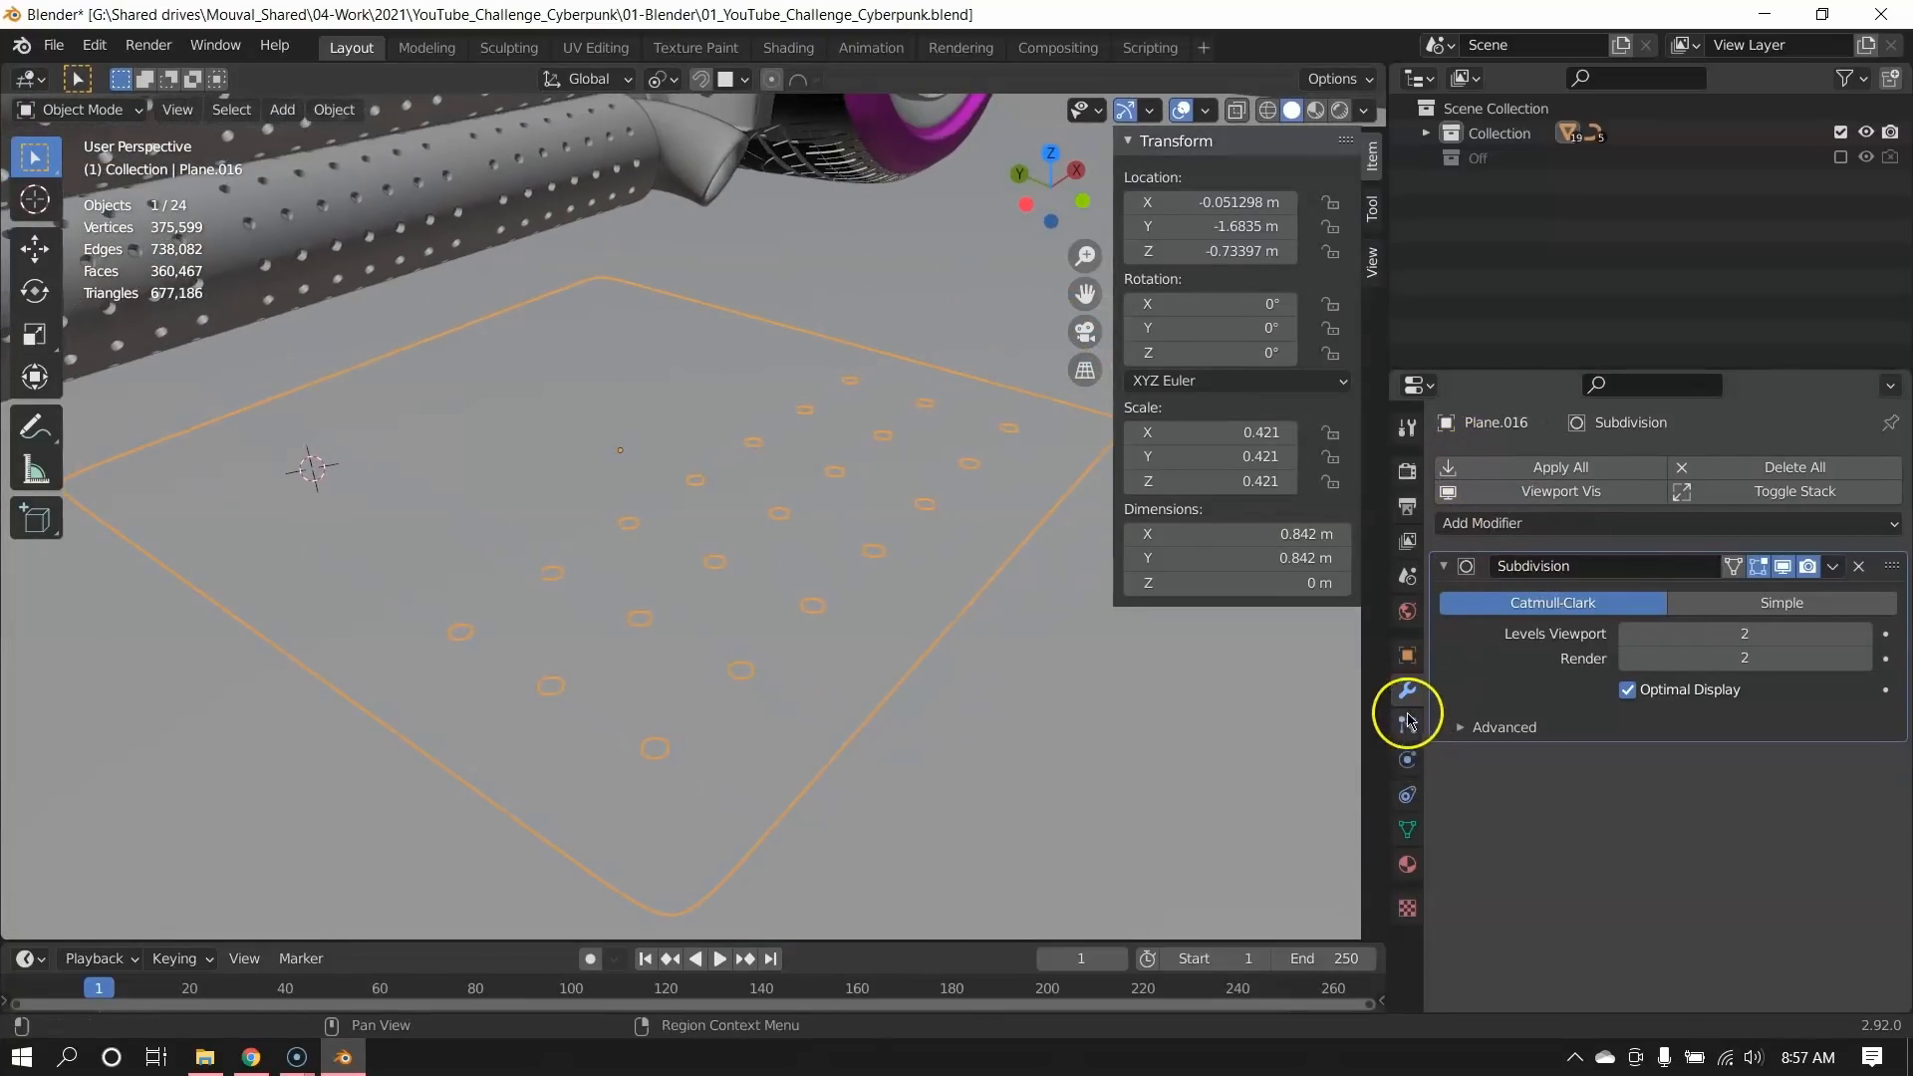
click(1459, 570)
Add a Simple Deform modifier to the plane, set to Bend with a 78.7° angle around the Z axis.
click(1472, 528)
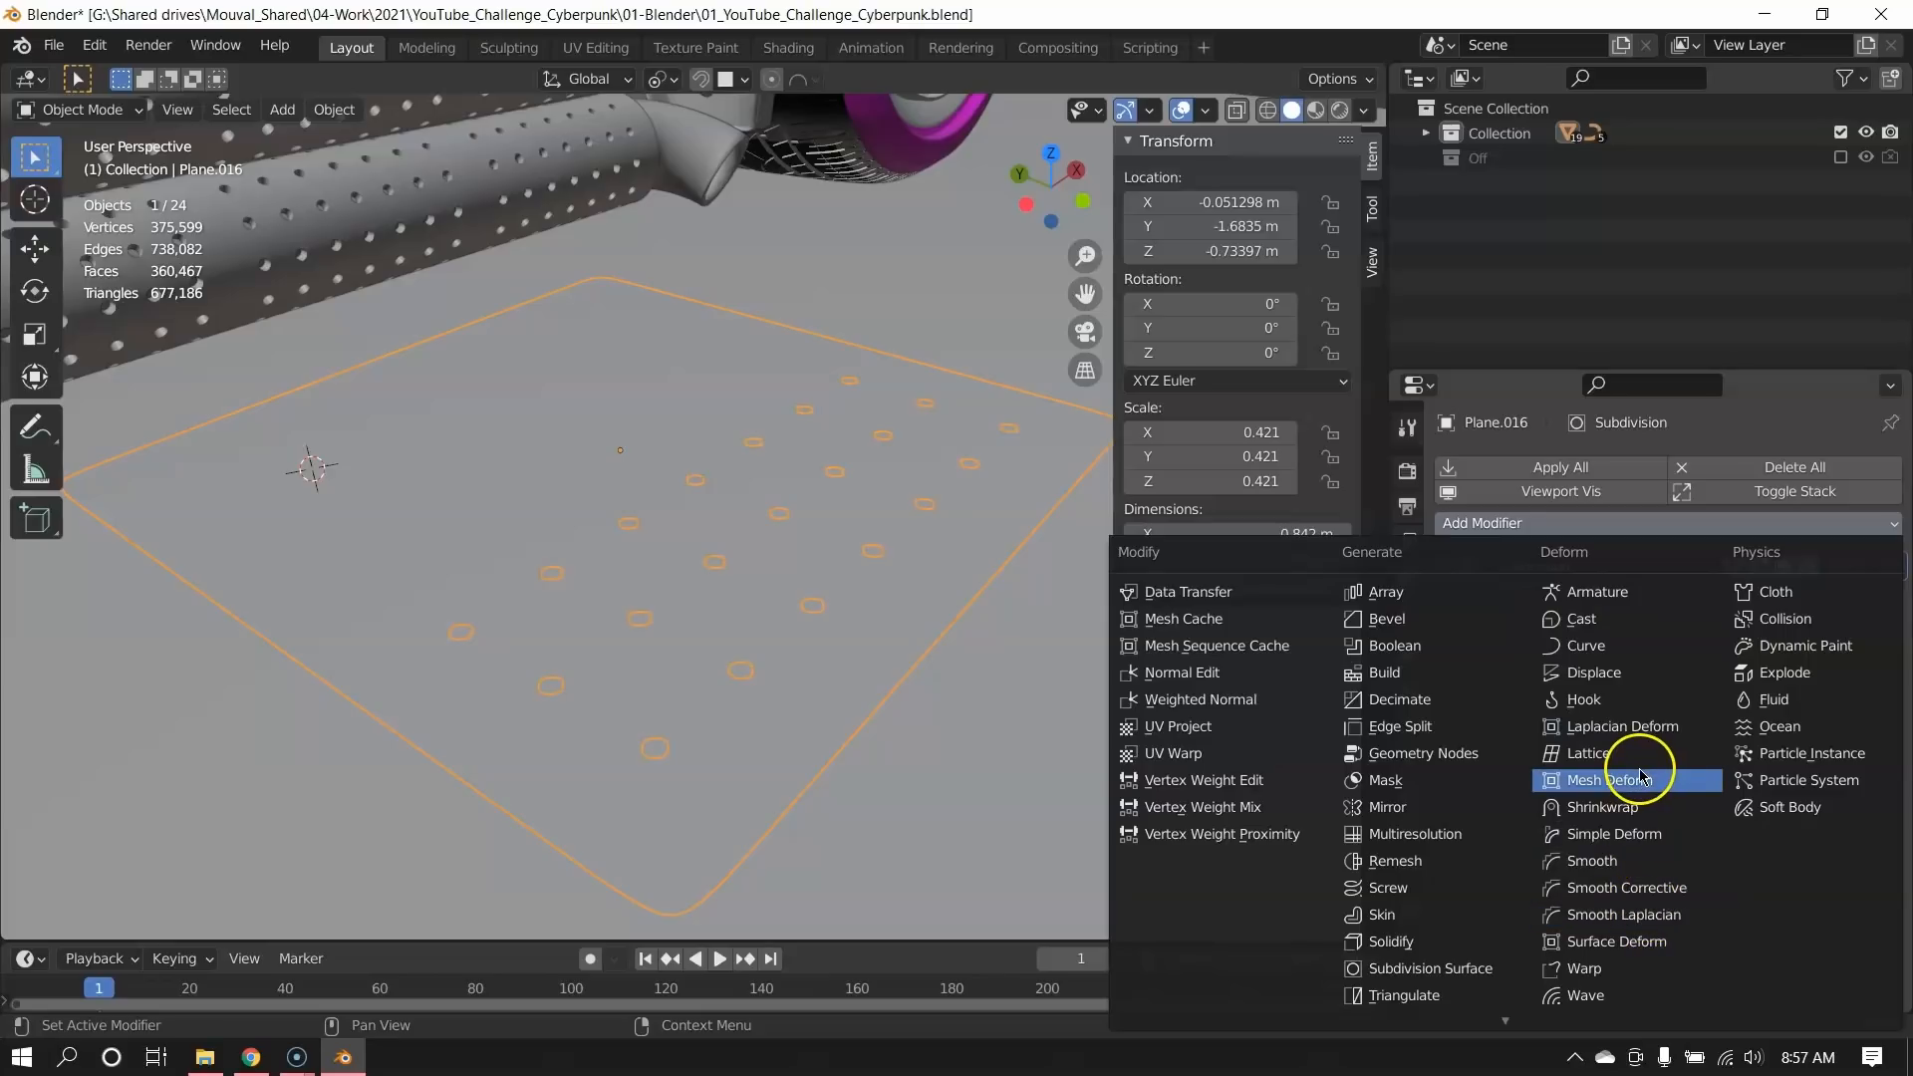
click(1605, 849)
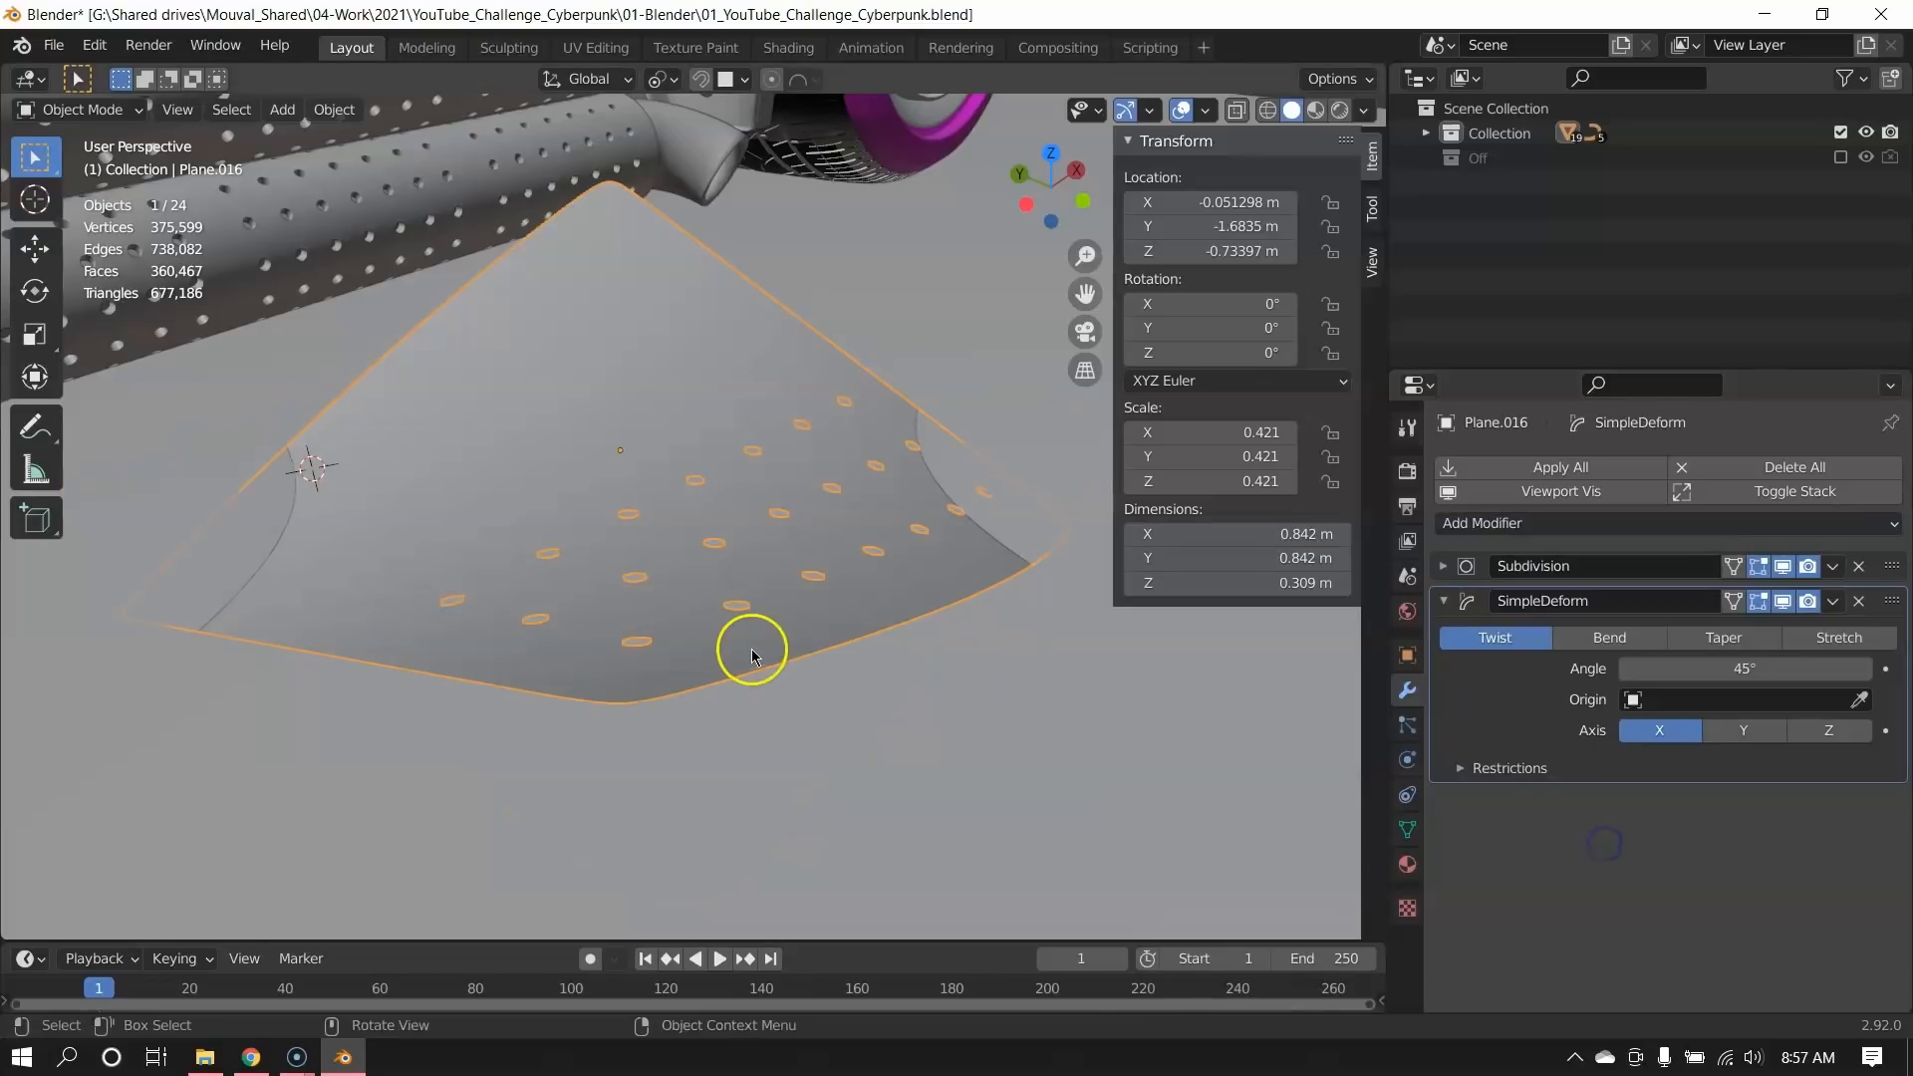
click(1608, 637)
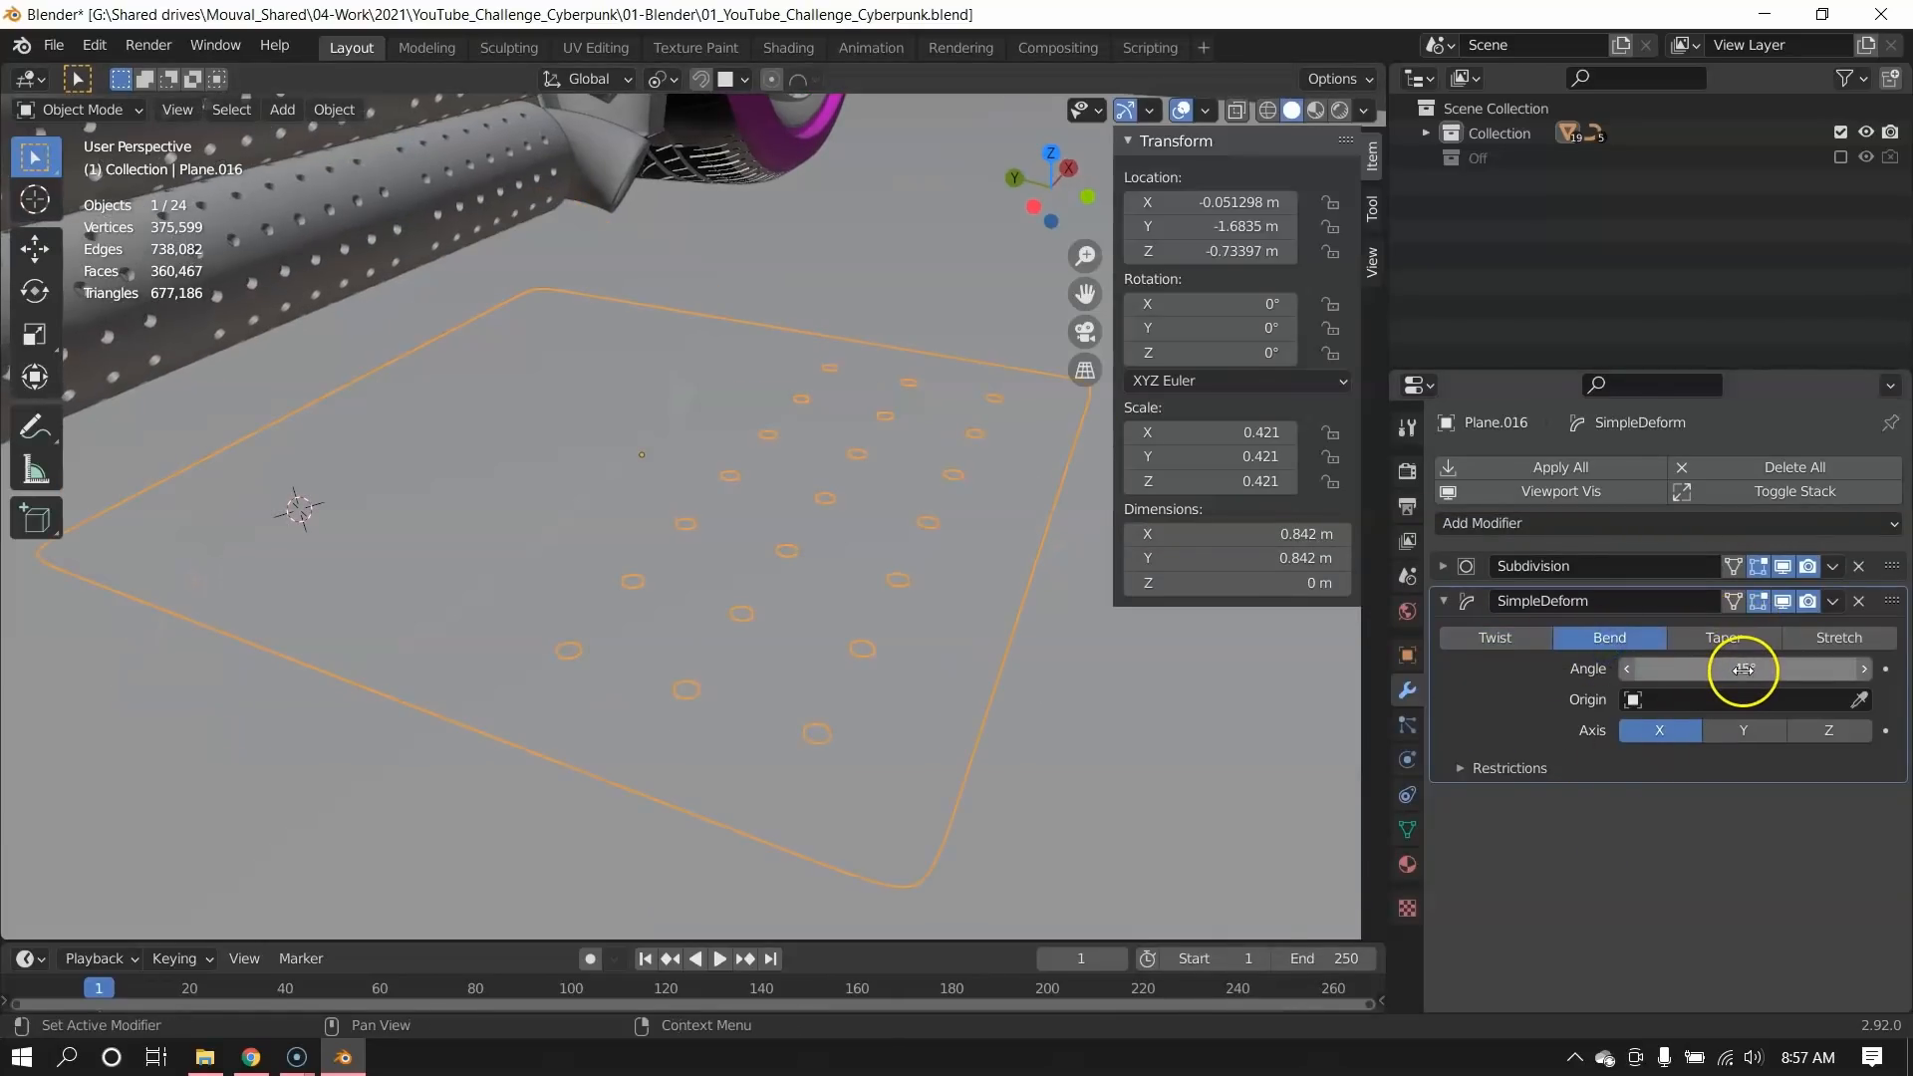
key(ctrl+a)
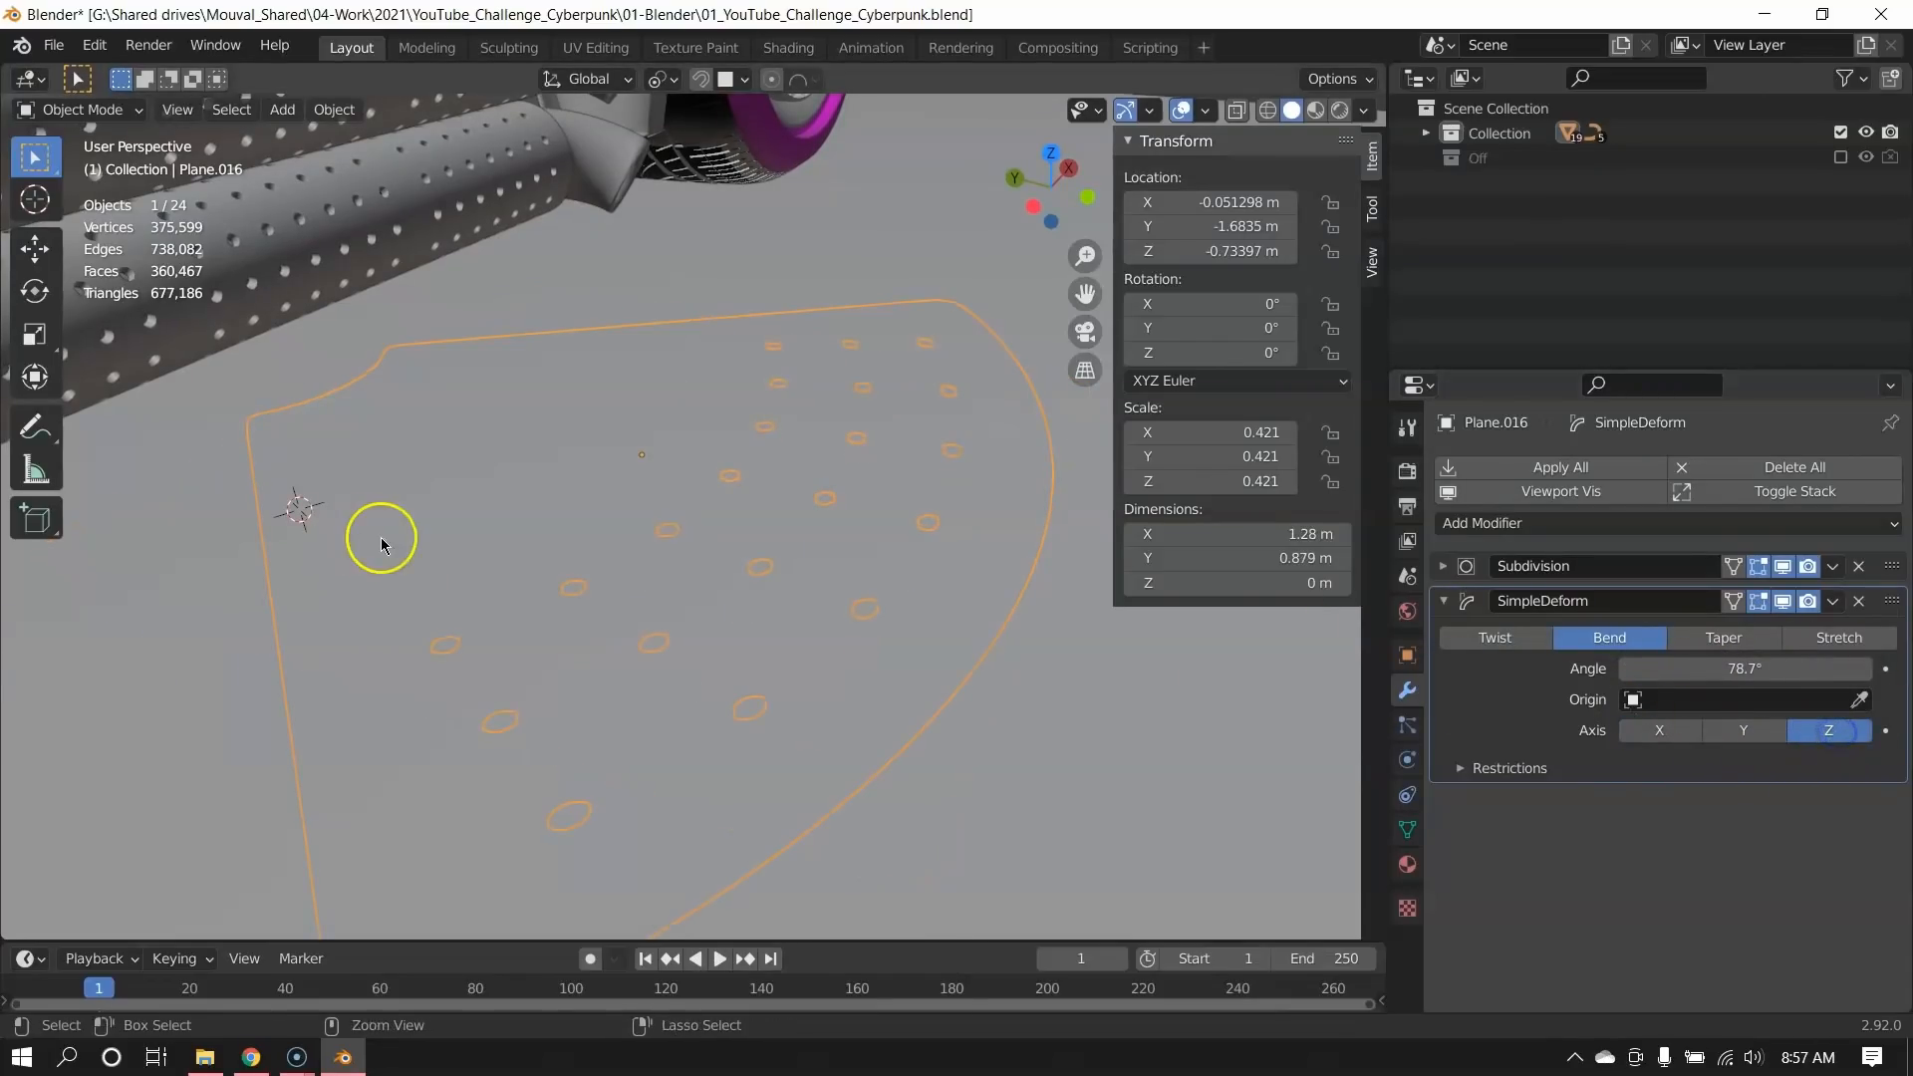
Apply all transforms to the plane and try the bend around the Y and X axes.
key(ctrl+a)
click(293, 625)
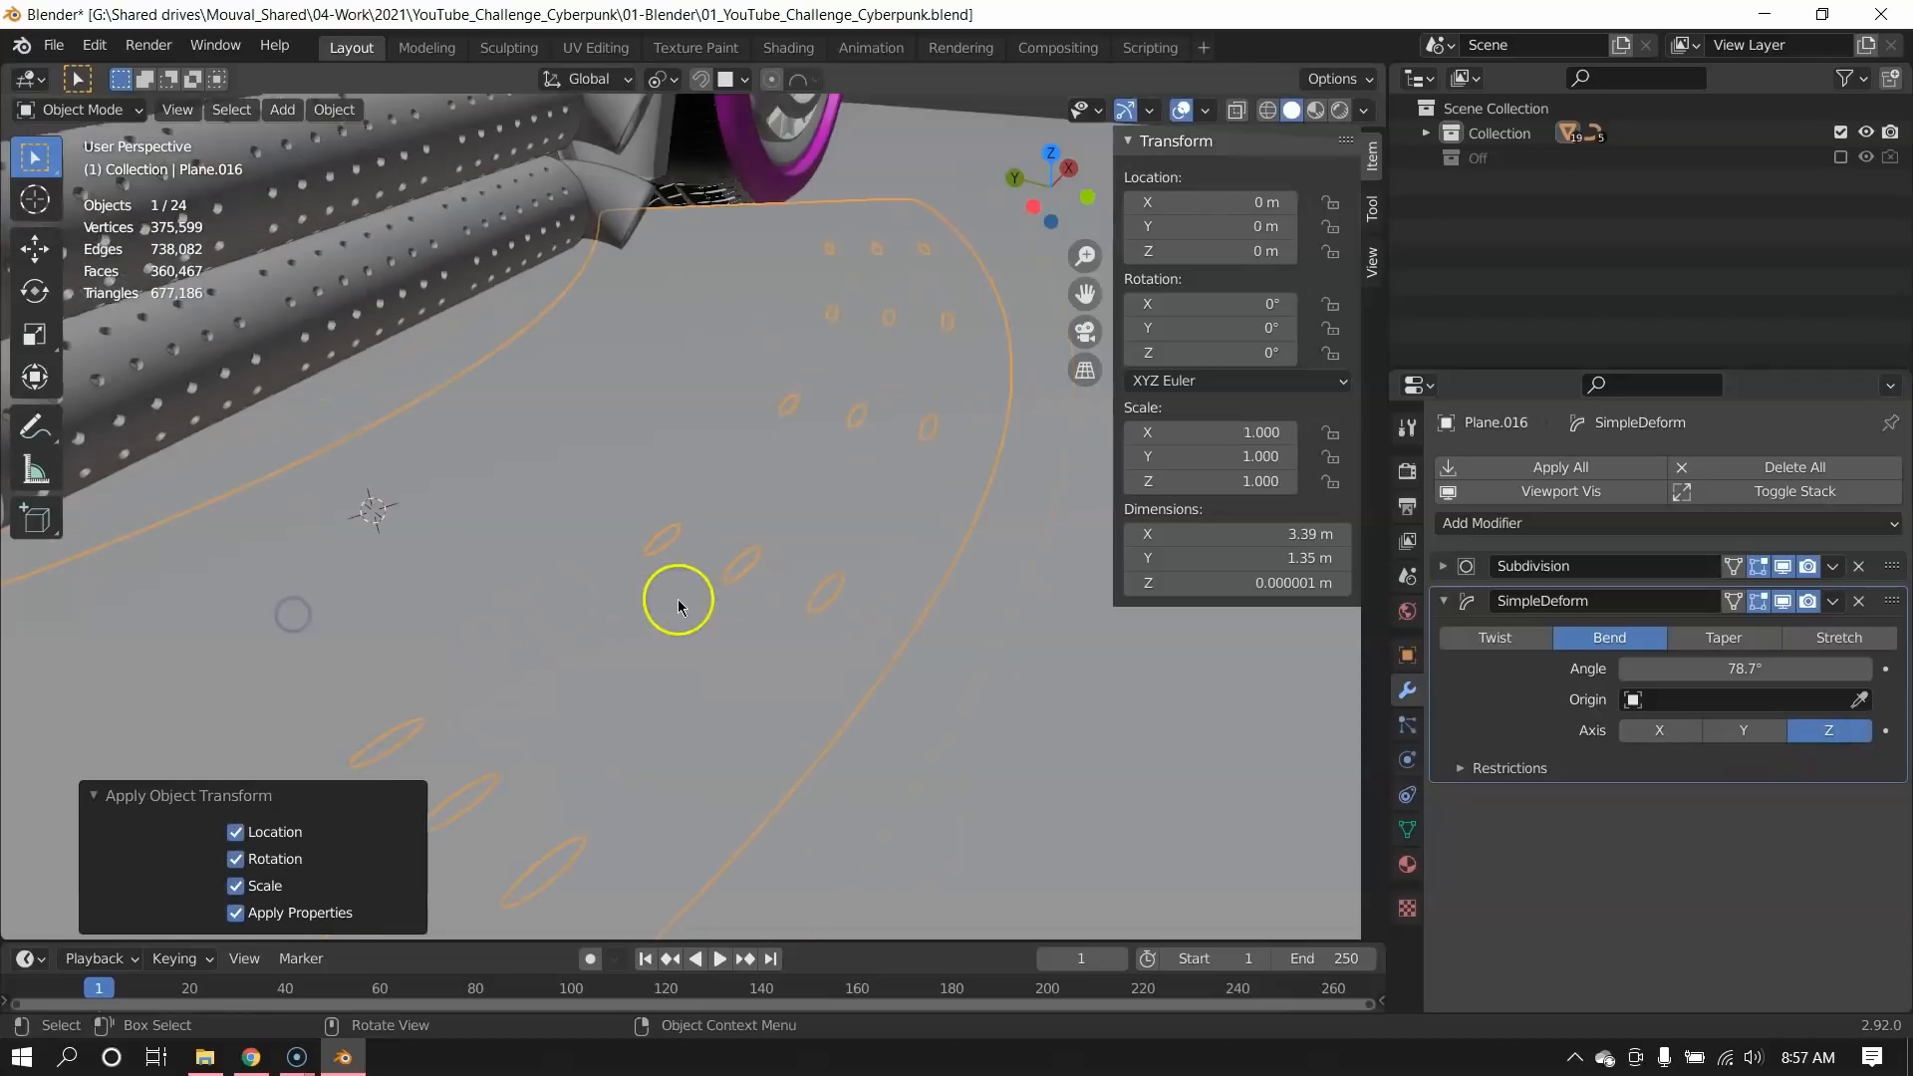
click(1745, 728)
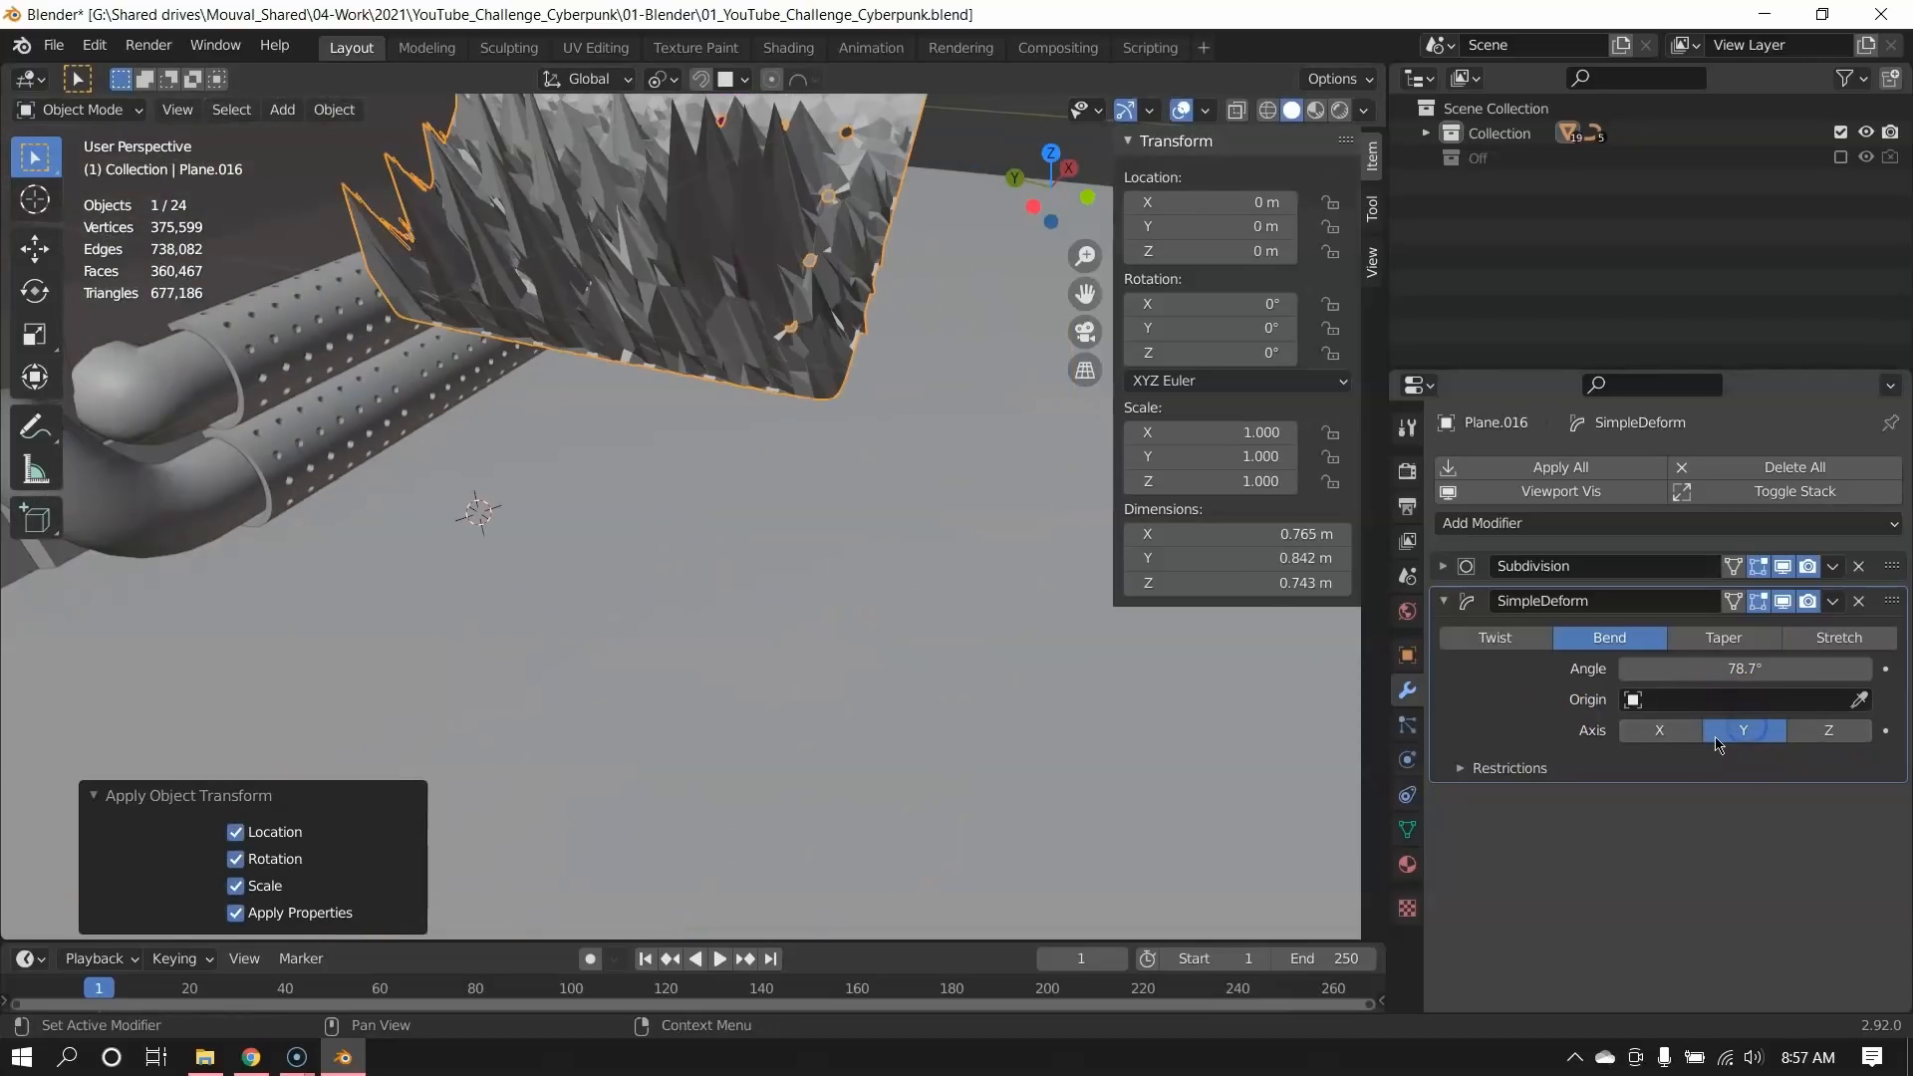
middle_drag(707, 478, 699, 530)
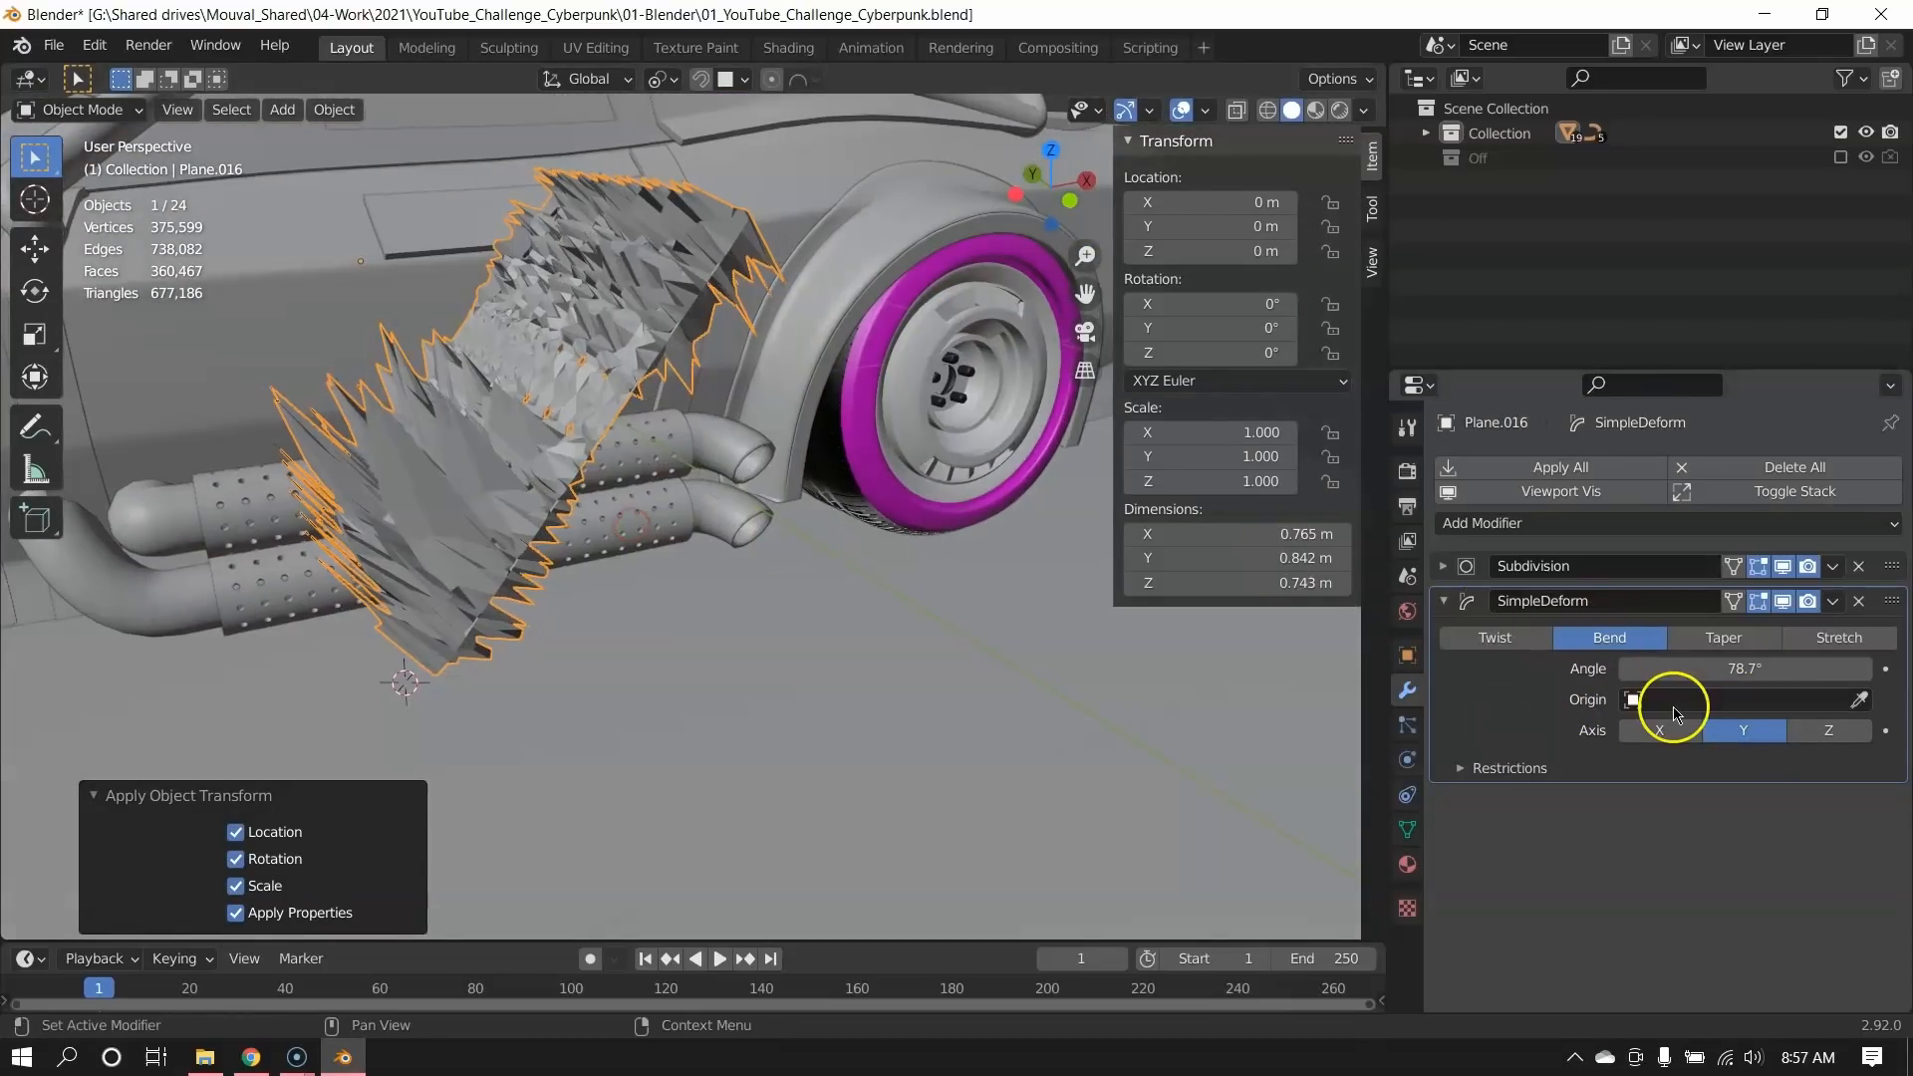
click(1662, 730)
Move the plane up and away from the car and set the bend axis to Y.
key(g)
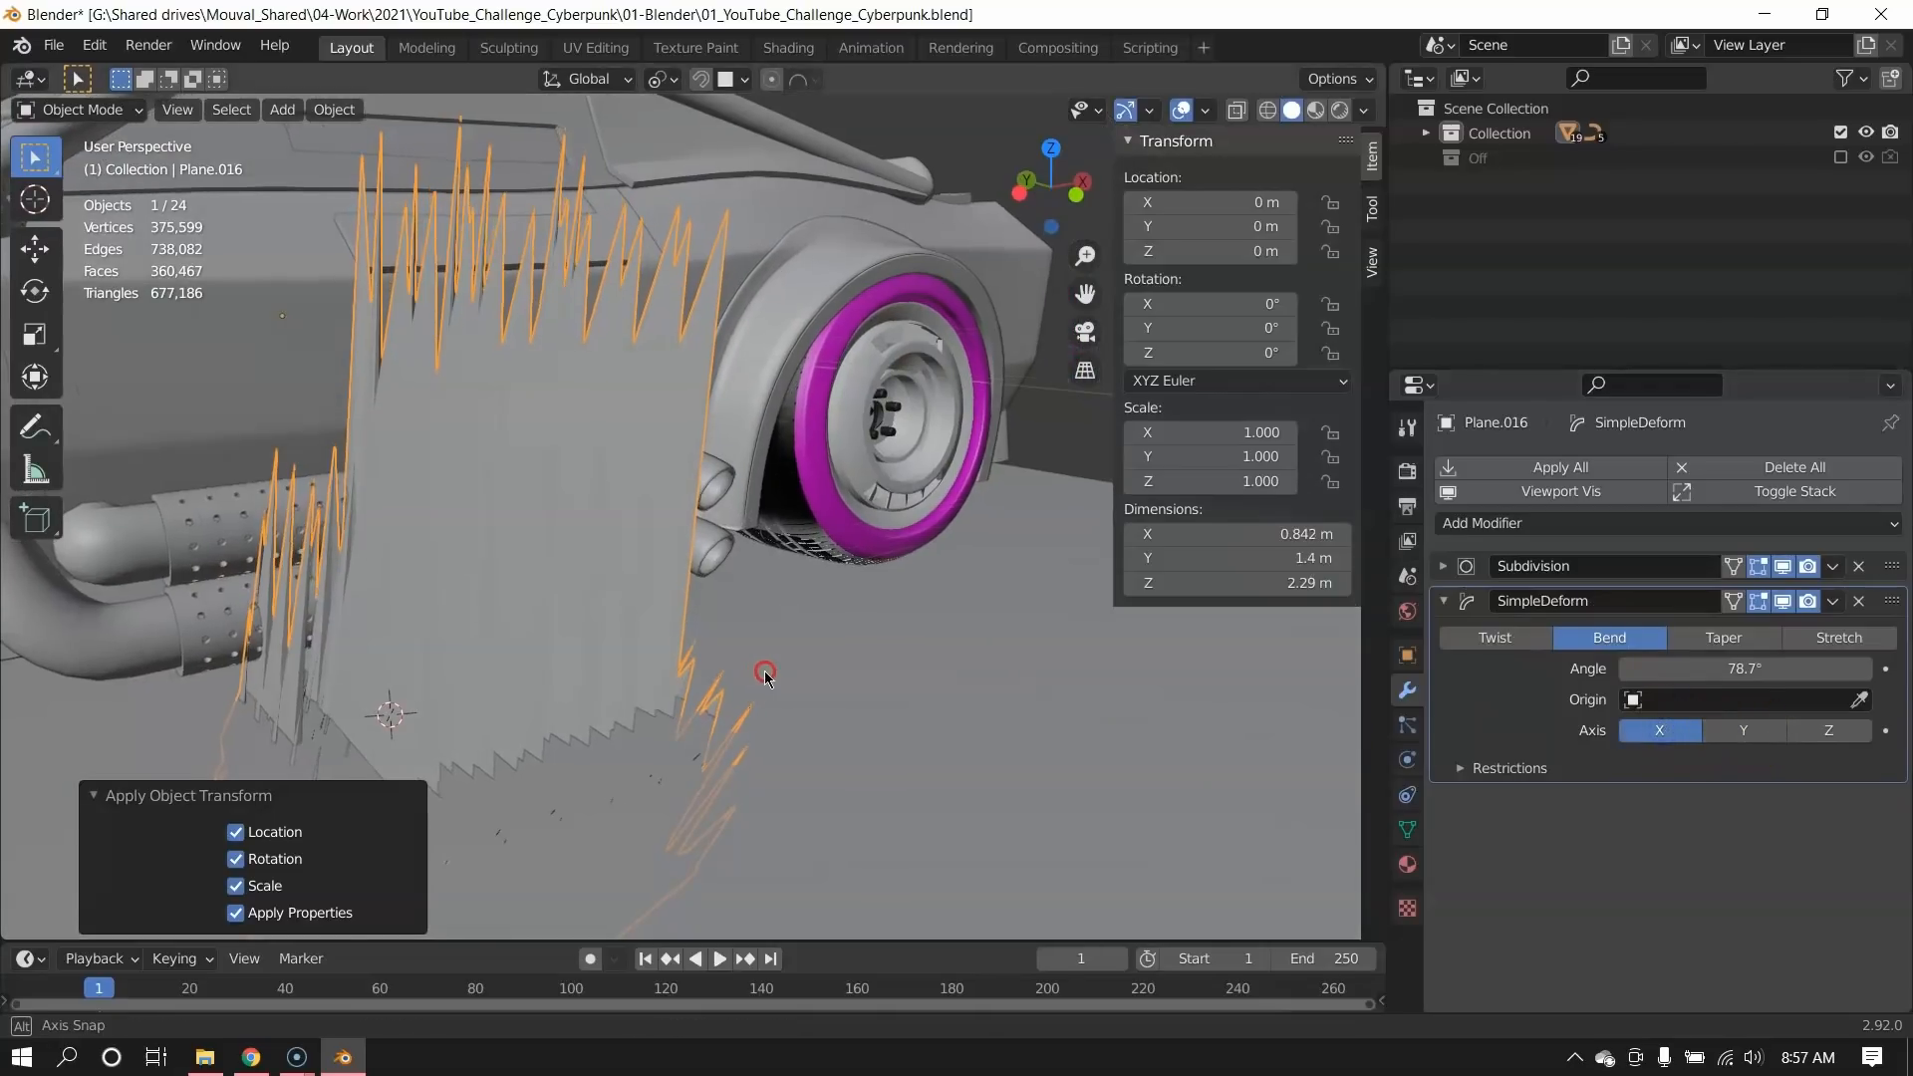
click(971, 333)
scroll(385, 624, down, 2)
middle_drag(384, 623, 448, 620)
key(g)
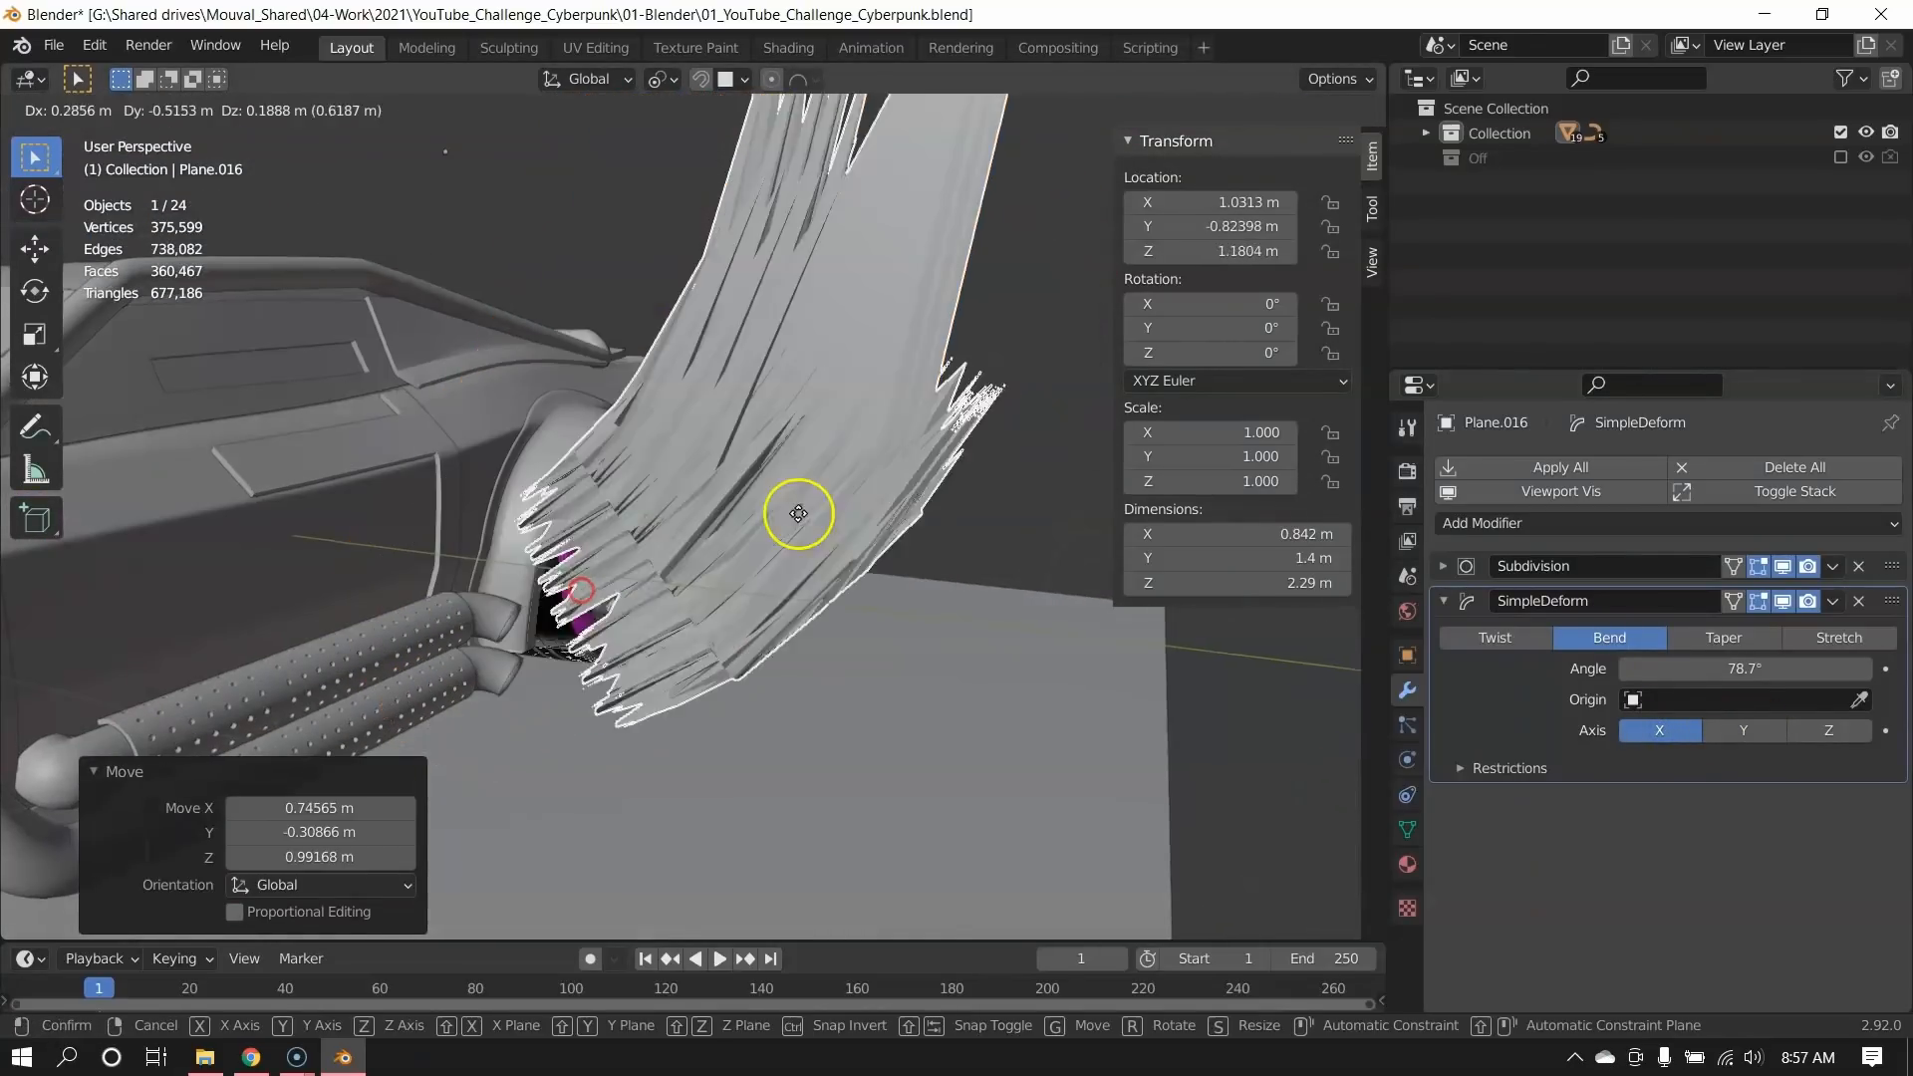
click(914, 462)
click(1744, 730)
middle_drag(709, 617, 867, 521)
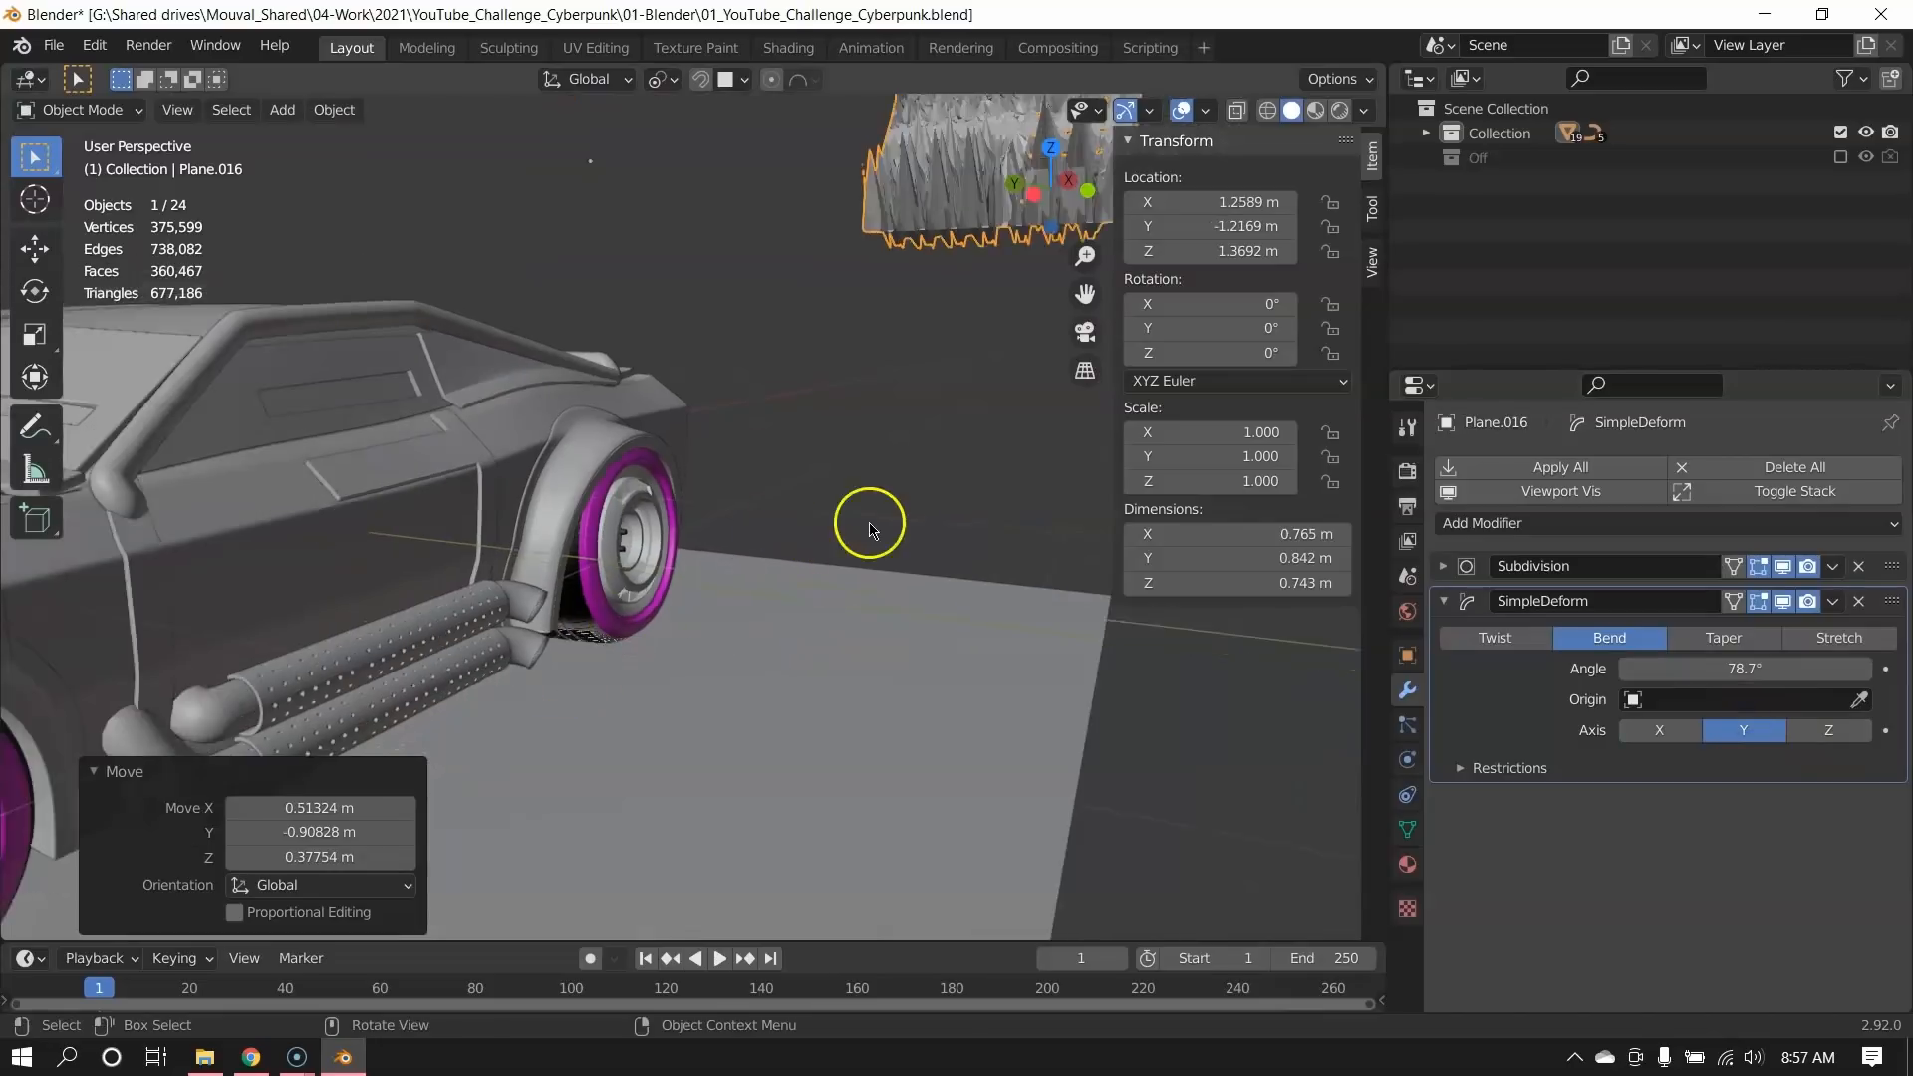
scroll(597, 641, up, 3)
Hide the bend in the viewport and rotate the whole mesh upright by 90° in Edit Mode, returning to Object Mode.
key(Tab)
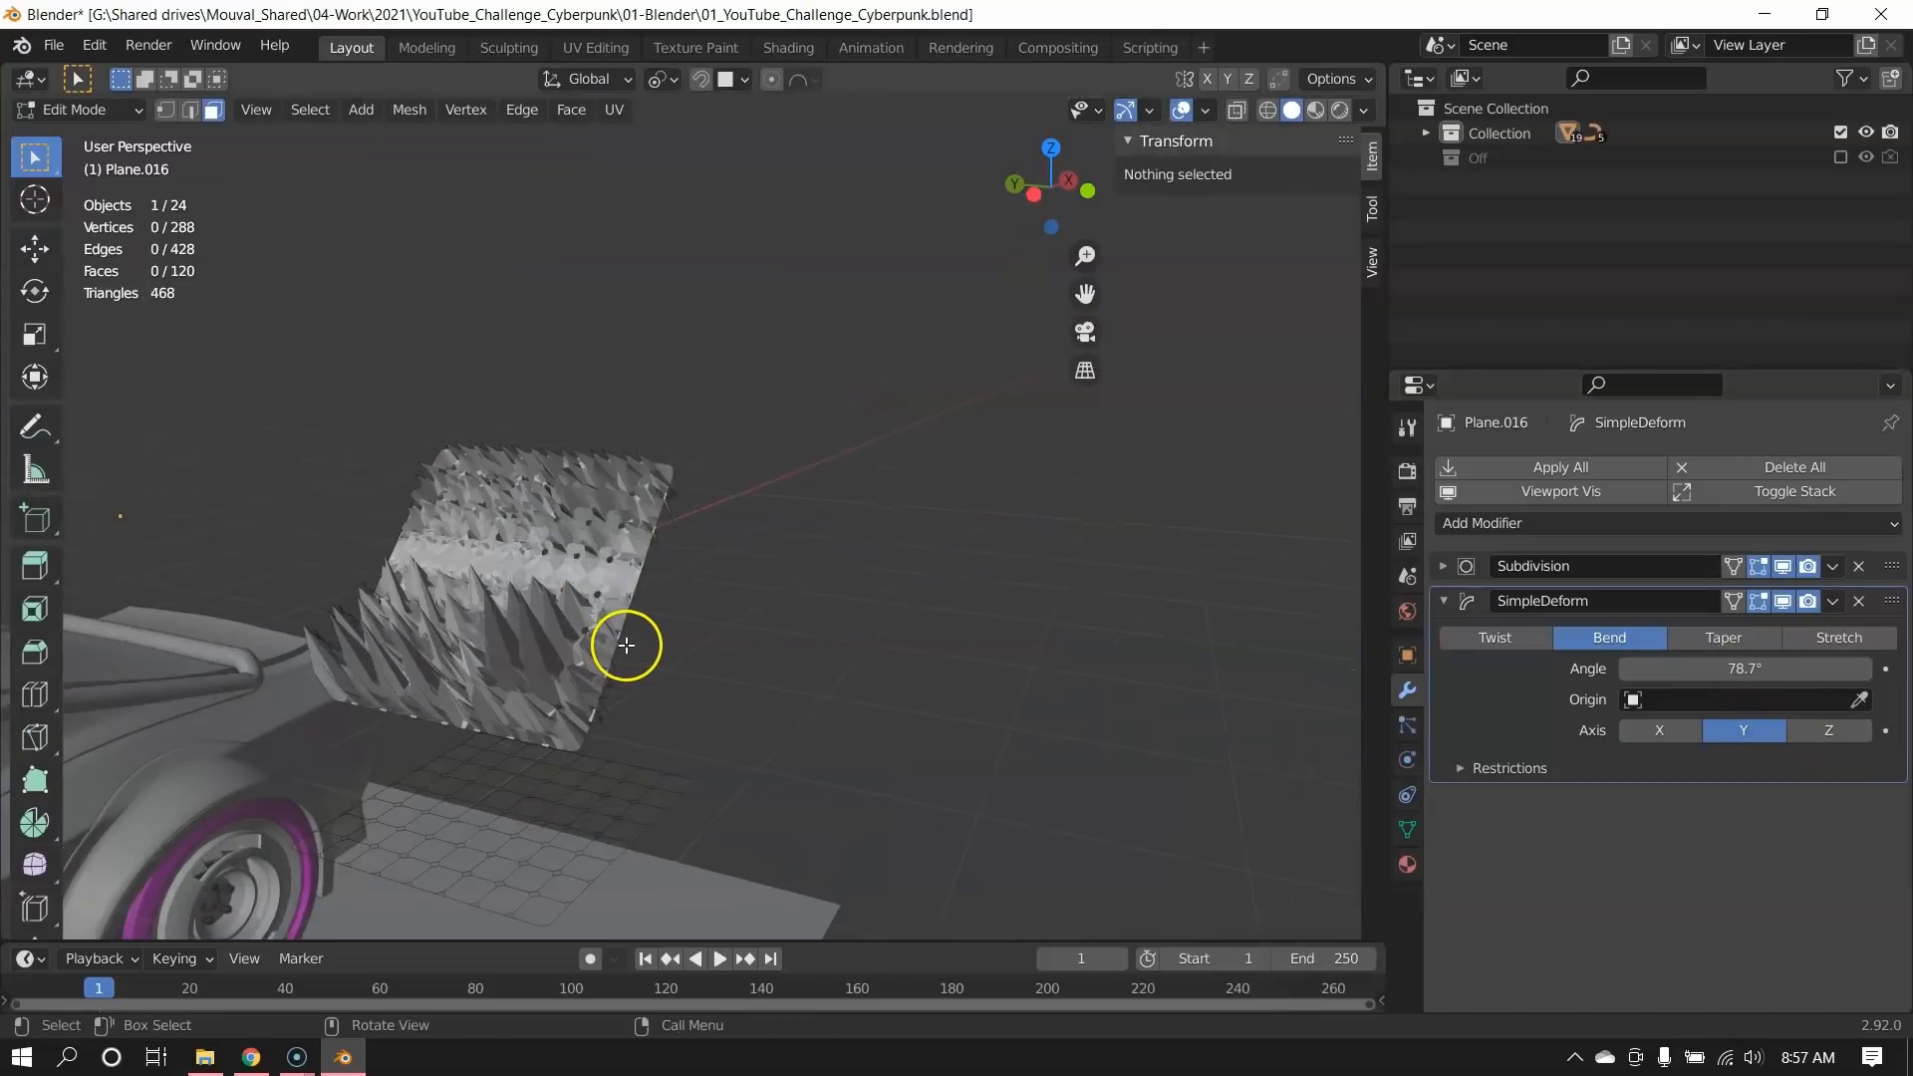
click(1782, 601)
text(ane.)
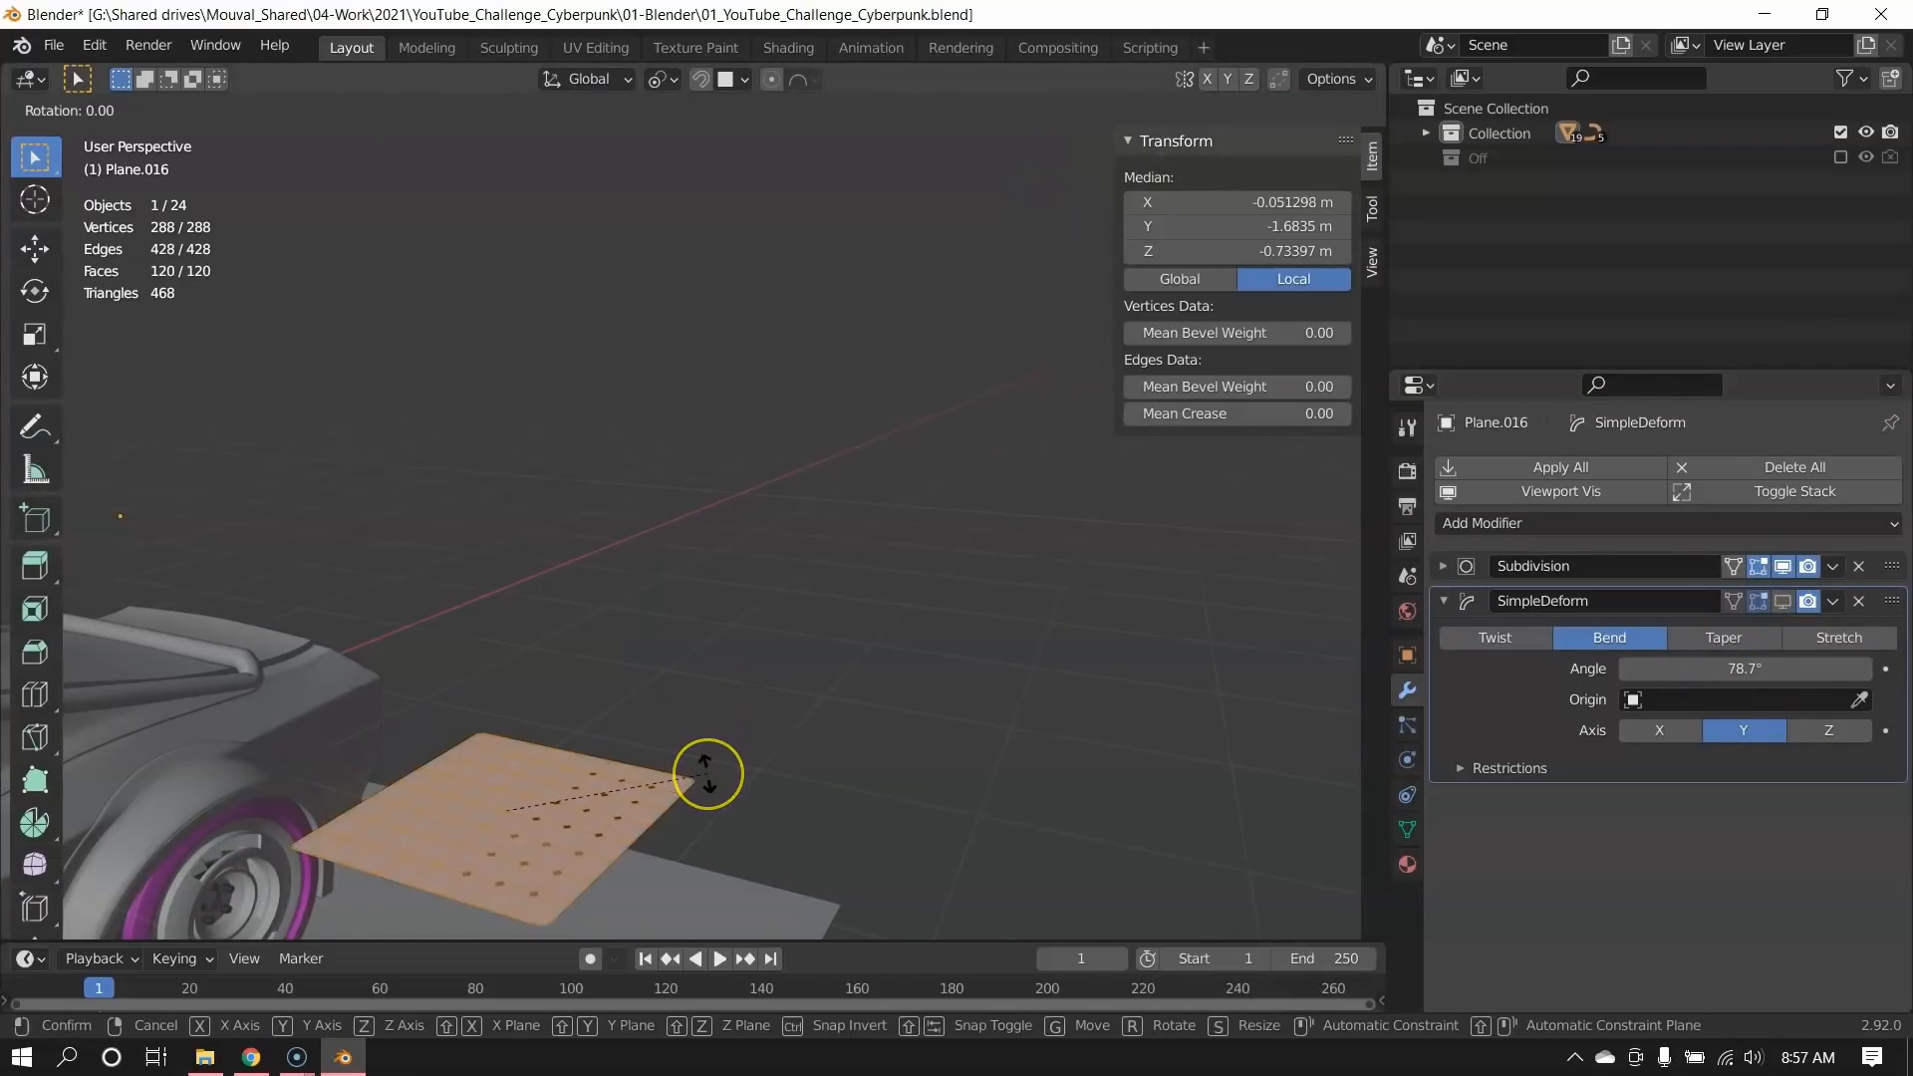
text(0)
key(Return)
key(Tab)
key(ctrl+a)
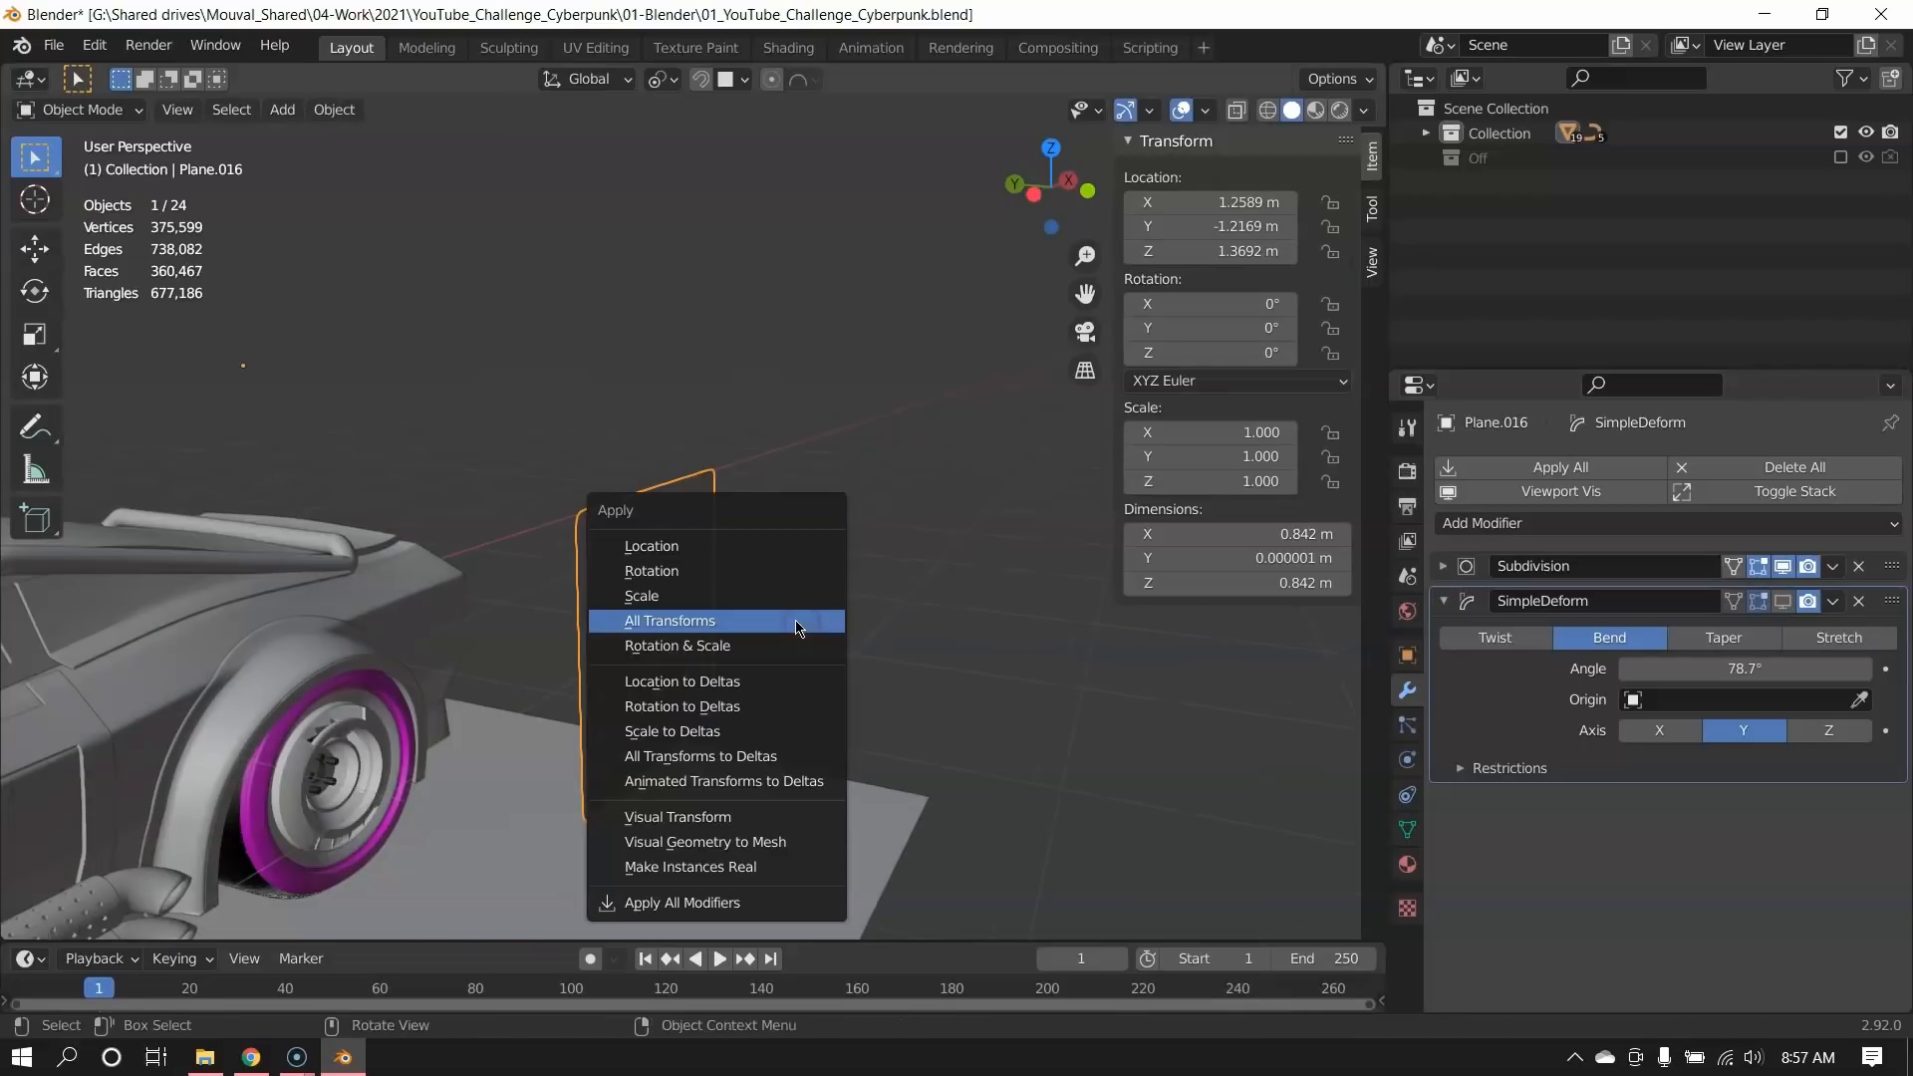
Set the bend axis to X, show the bend in the viewport again and move the plane farther from the car.
middle_drag(762, 654, 803, 577)
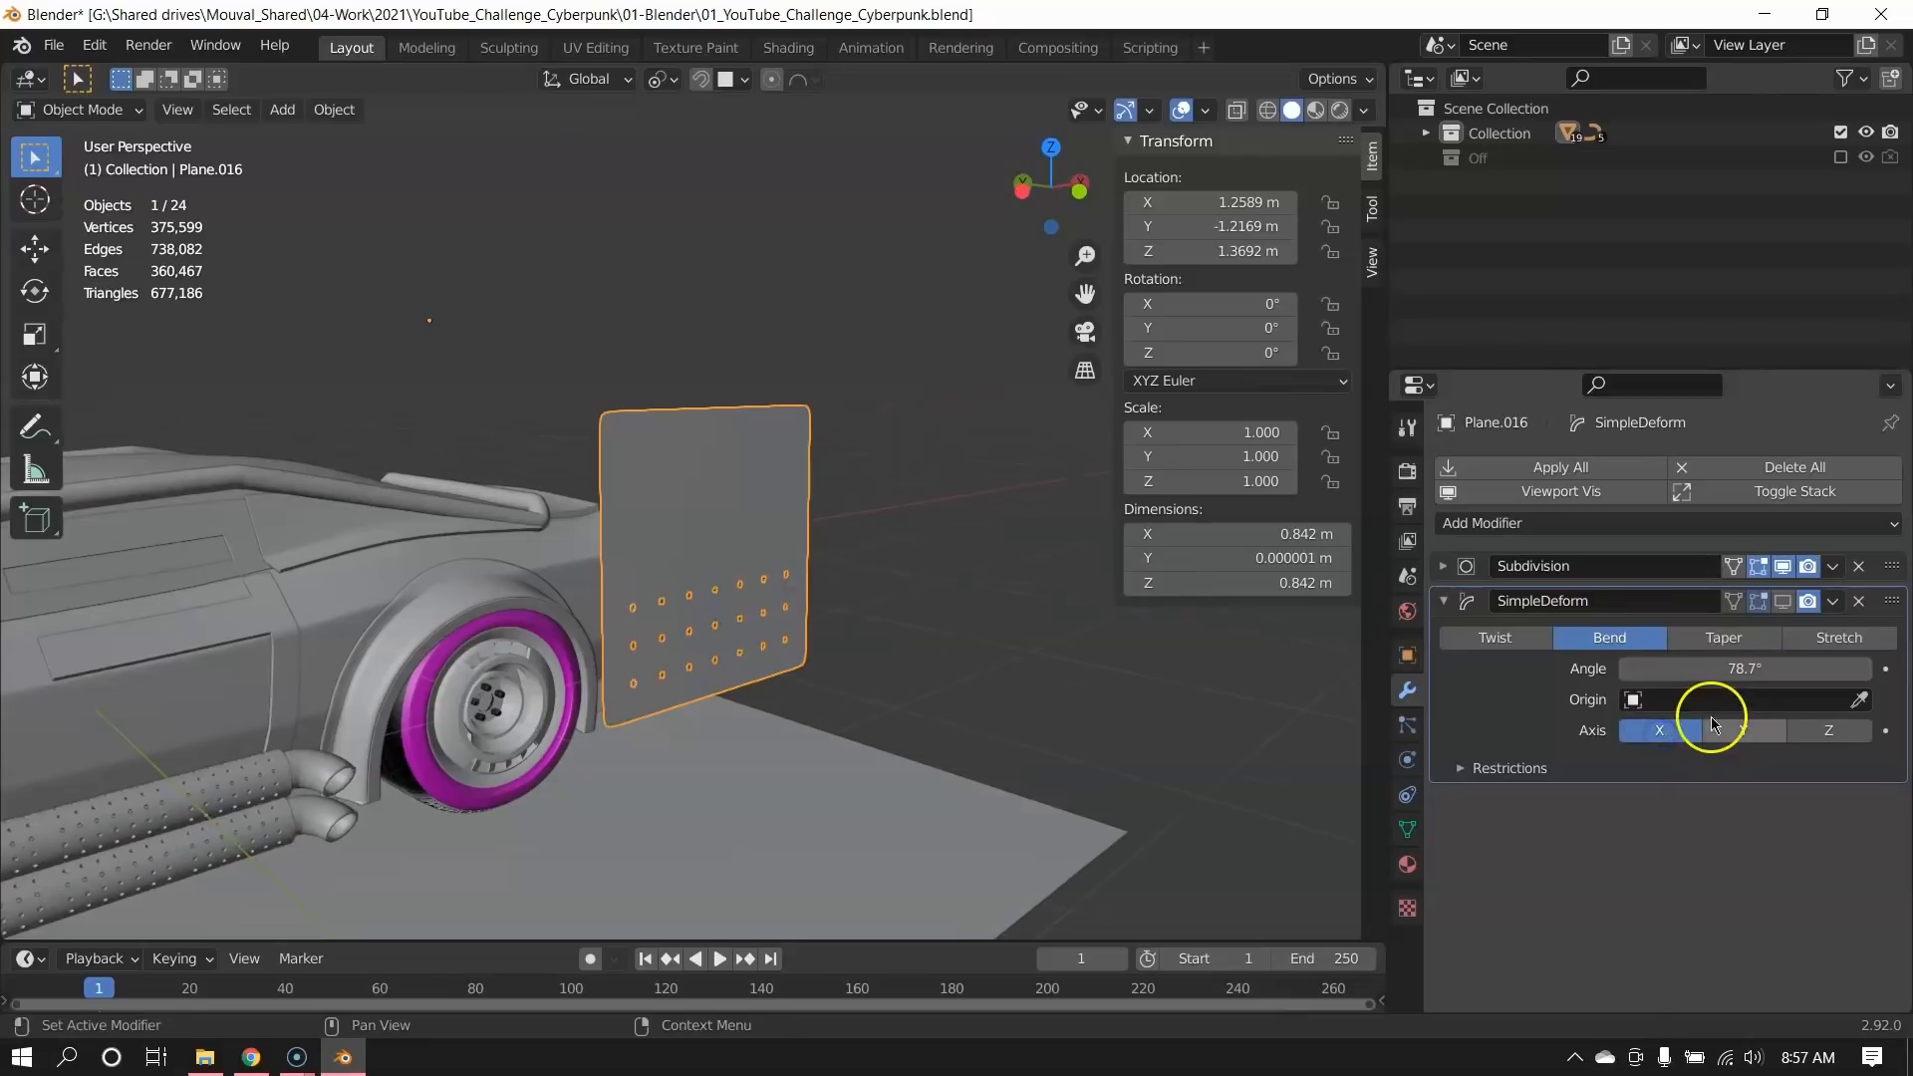
click(1782, 601)
middle_drag(738, 747, 657, 650)
key(g)
click(871, 534)
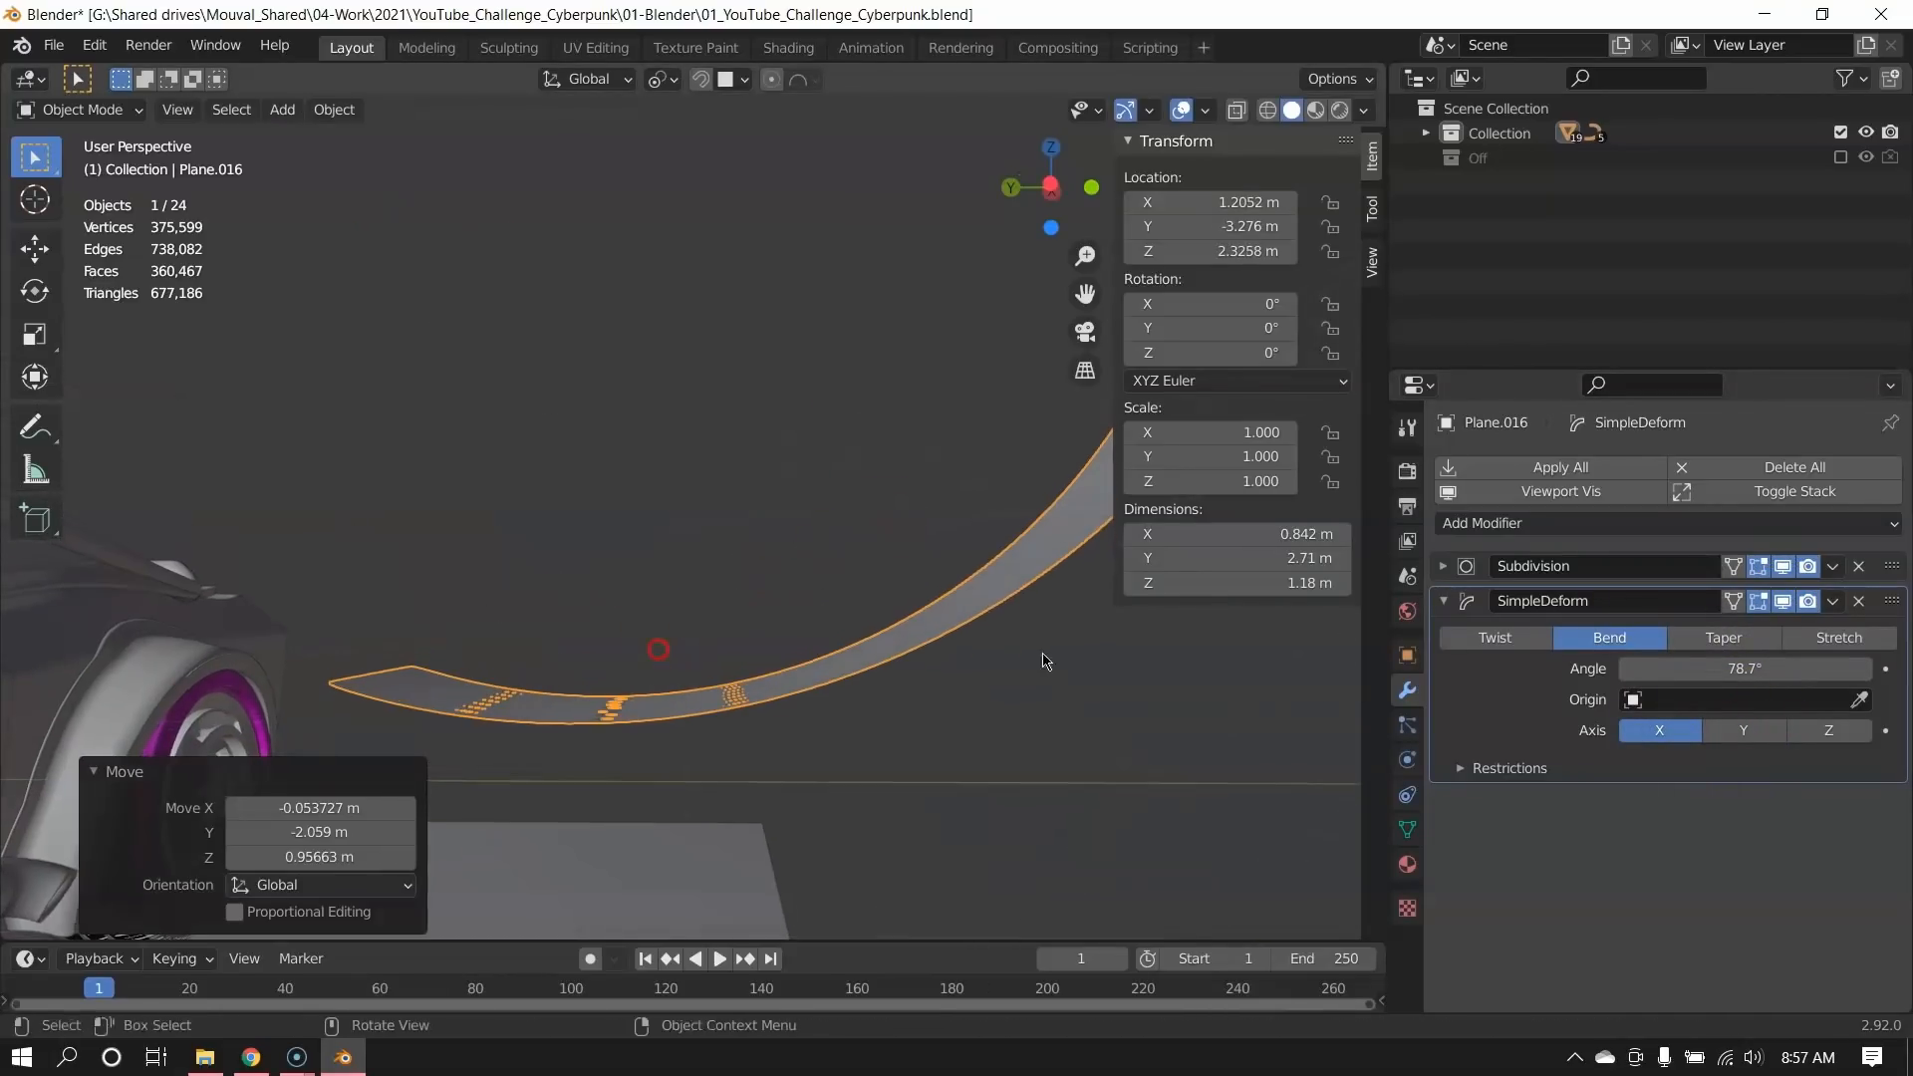
Set the bend angle to 138° and scale the curved plane down to about 0.163.
drag(1753, 669, 462, 682)
middle_drag(463, 681, 577, 512)
key(s)
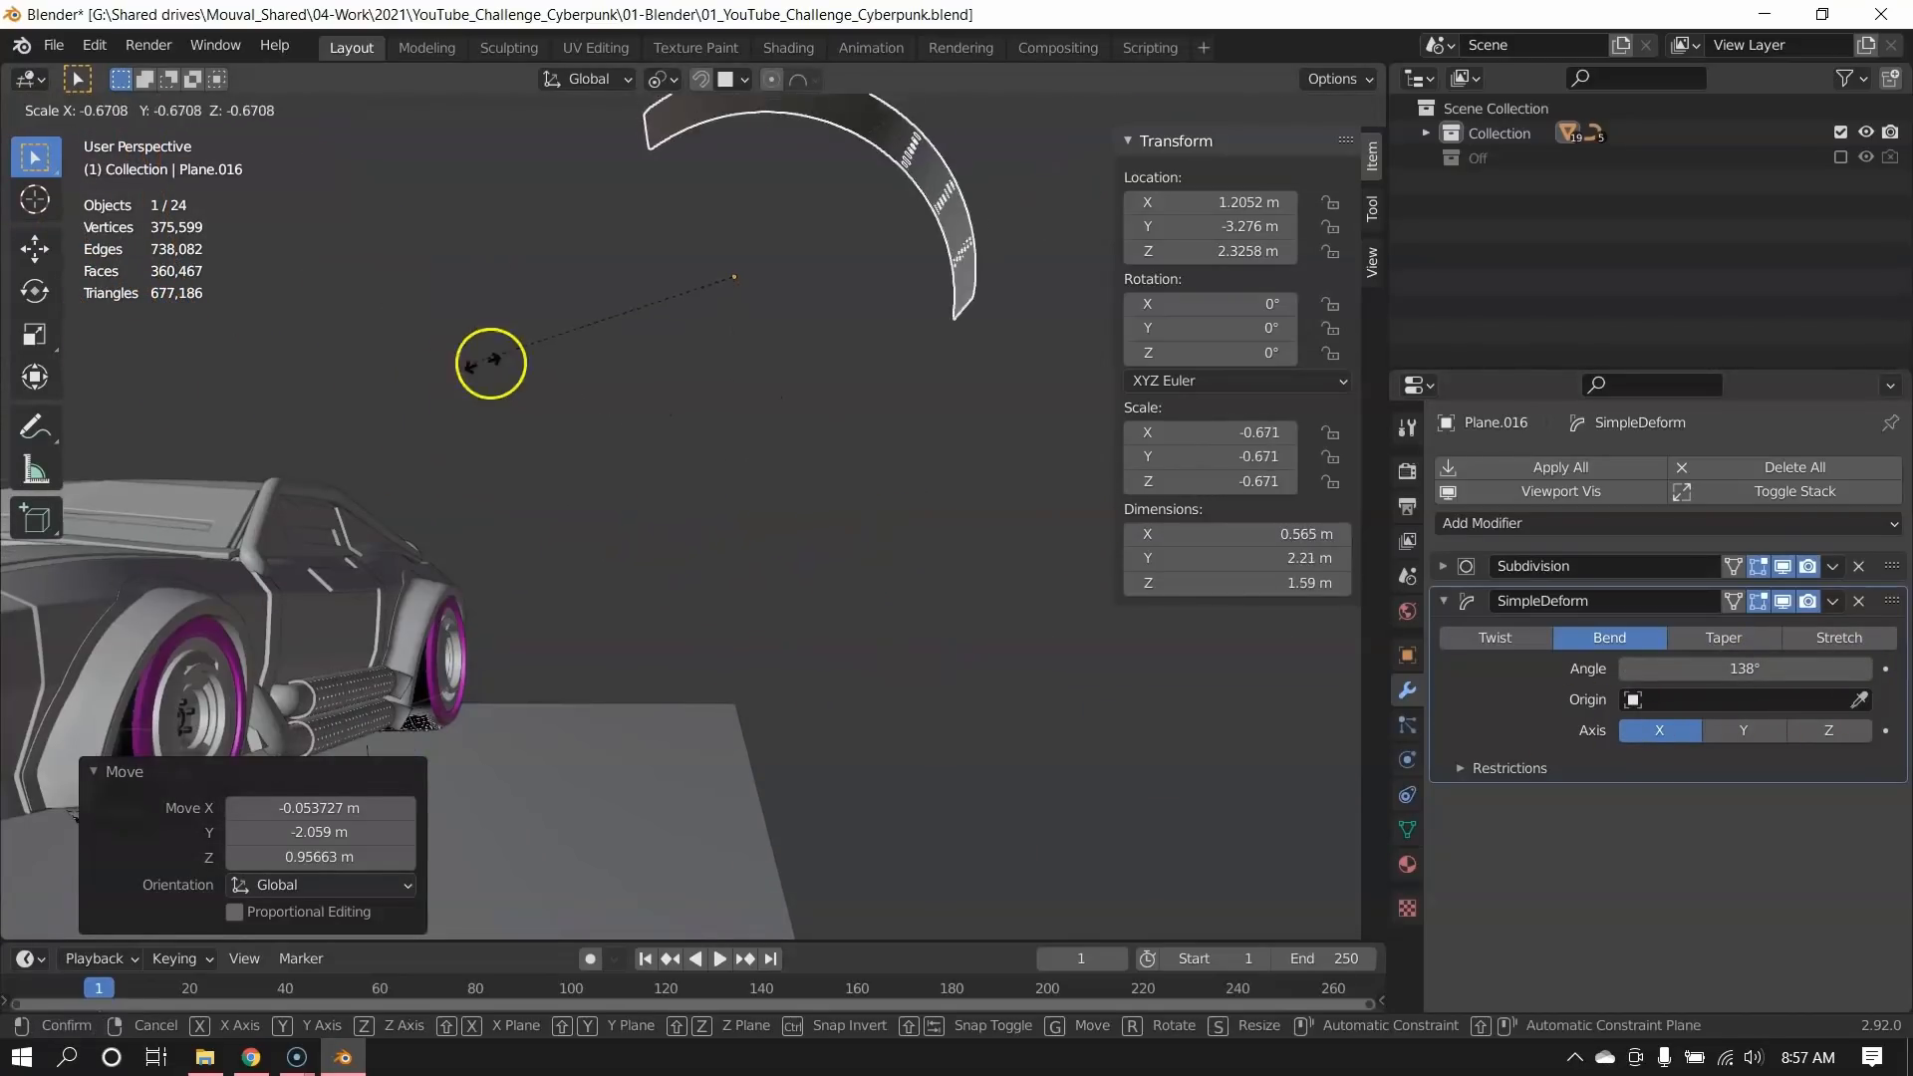
click(610, 423)
scroll(641, 611, up, 2)
key(s)
click(718, 547)
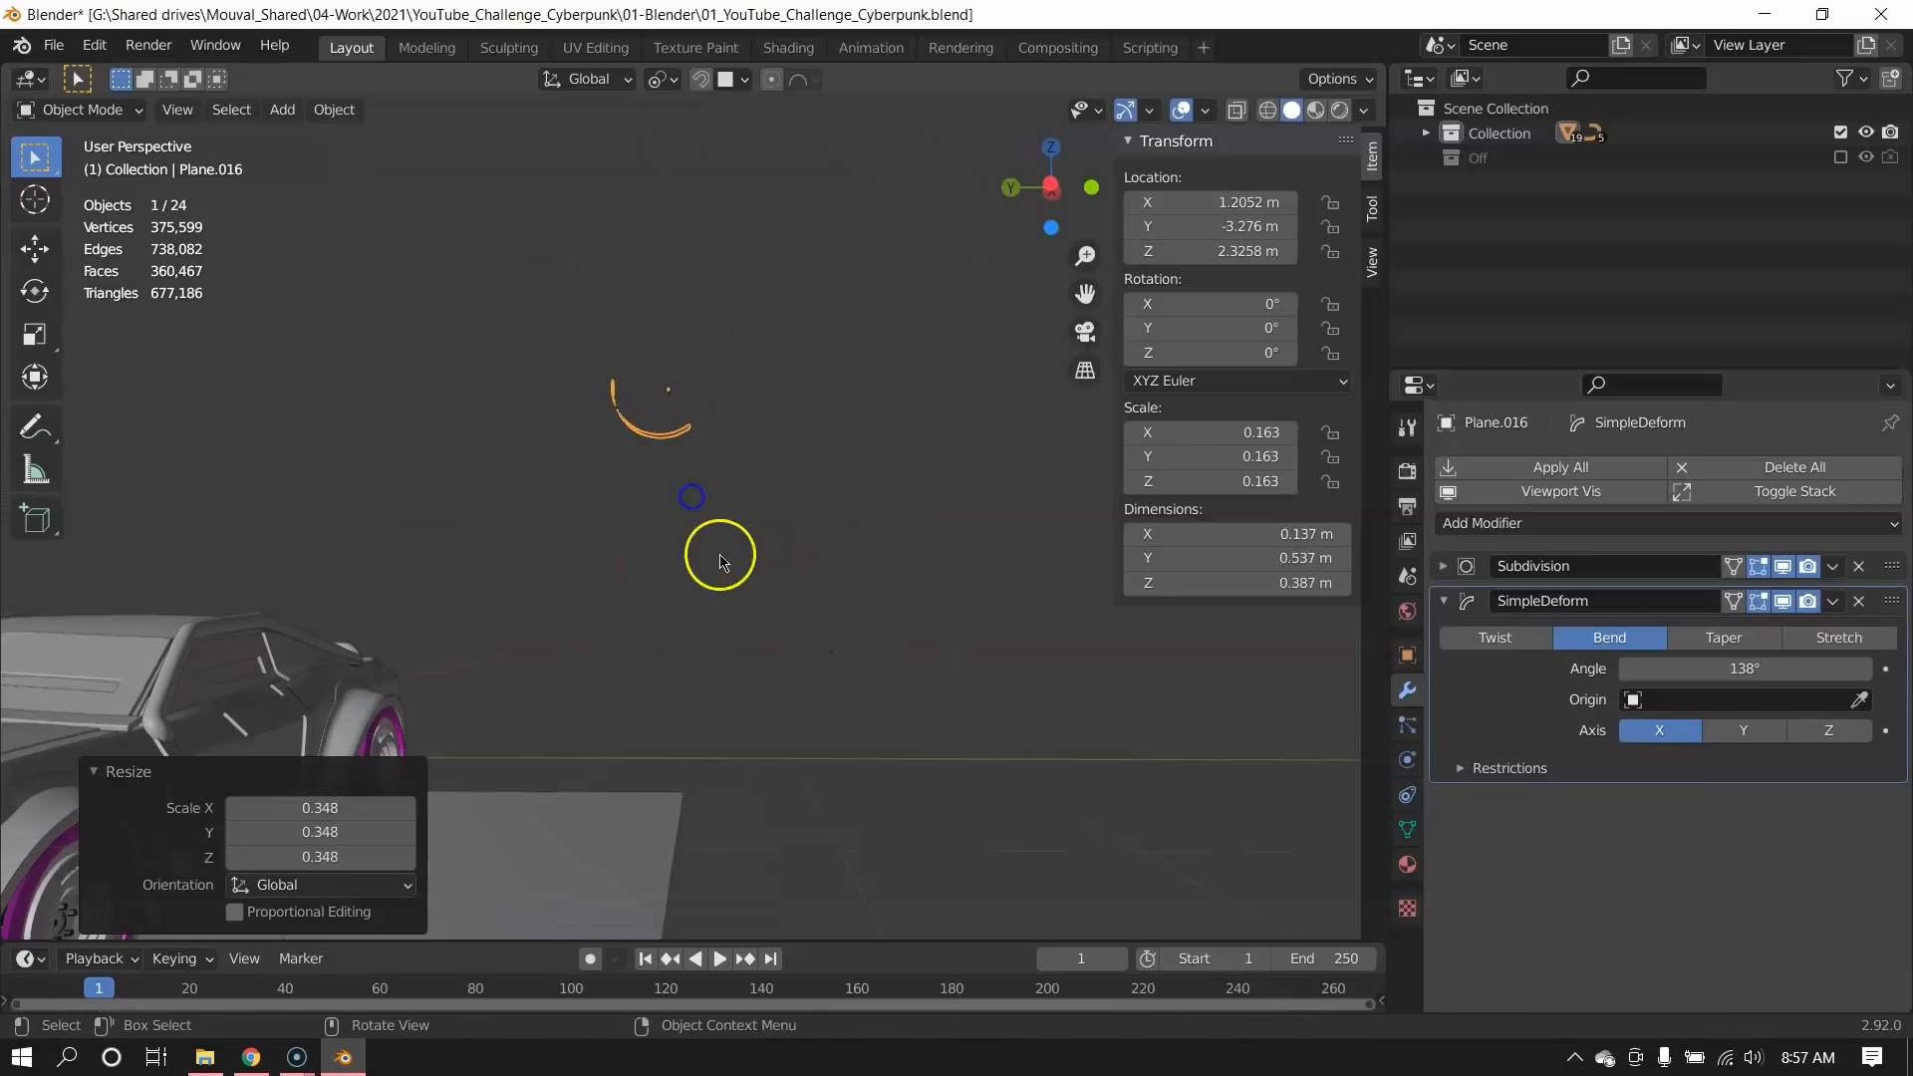
Rotate the curved plane about -102° around the X axis.
key(r)
key(x)
click(825, 339)
Stretch the curved plane along the X axis by a factor of about 5.03.
middle_drag(735, 423, 542, 442)
shift+middle_drag(578, 508, 469, 638)
scroll(435, 678, up, 4)
key(s)
key(x)
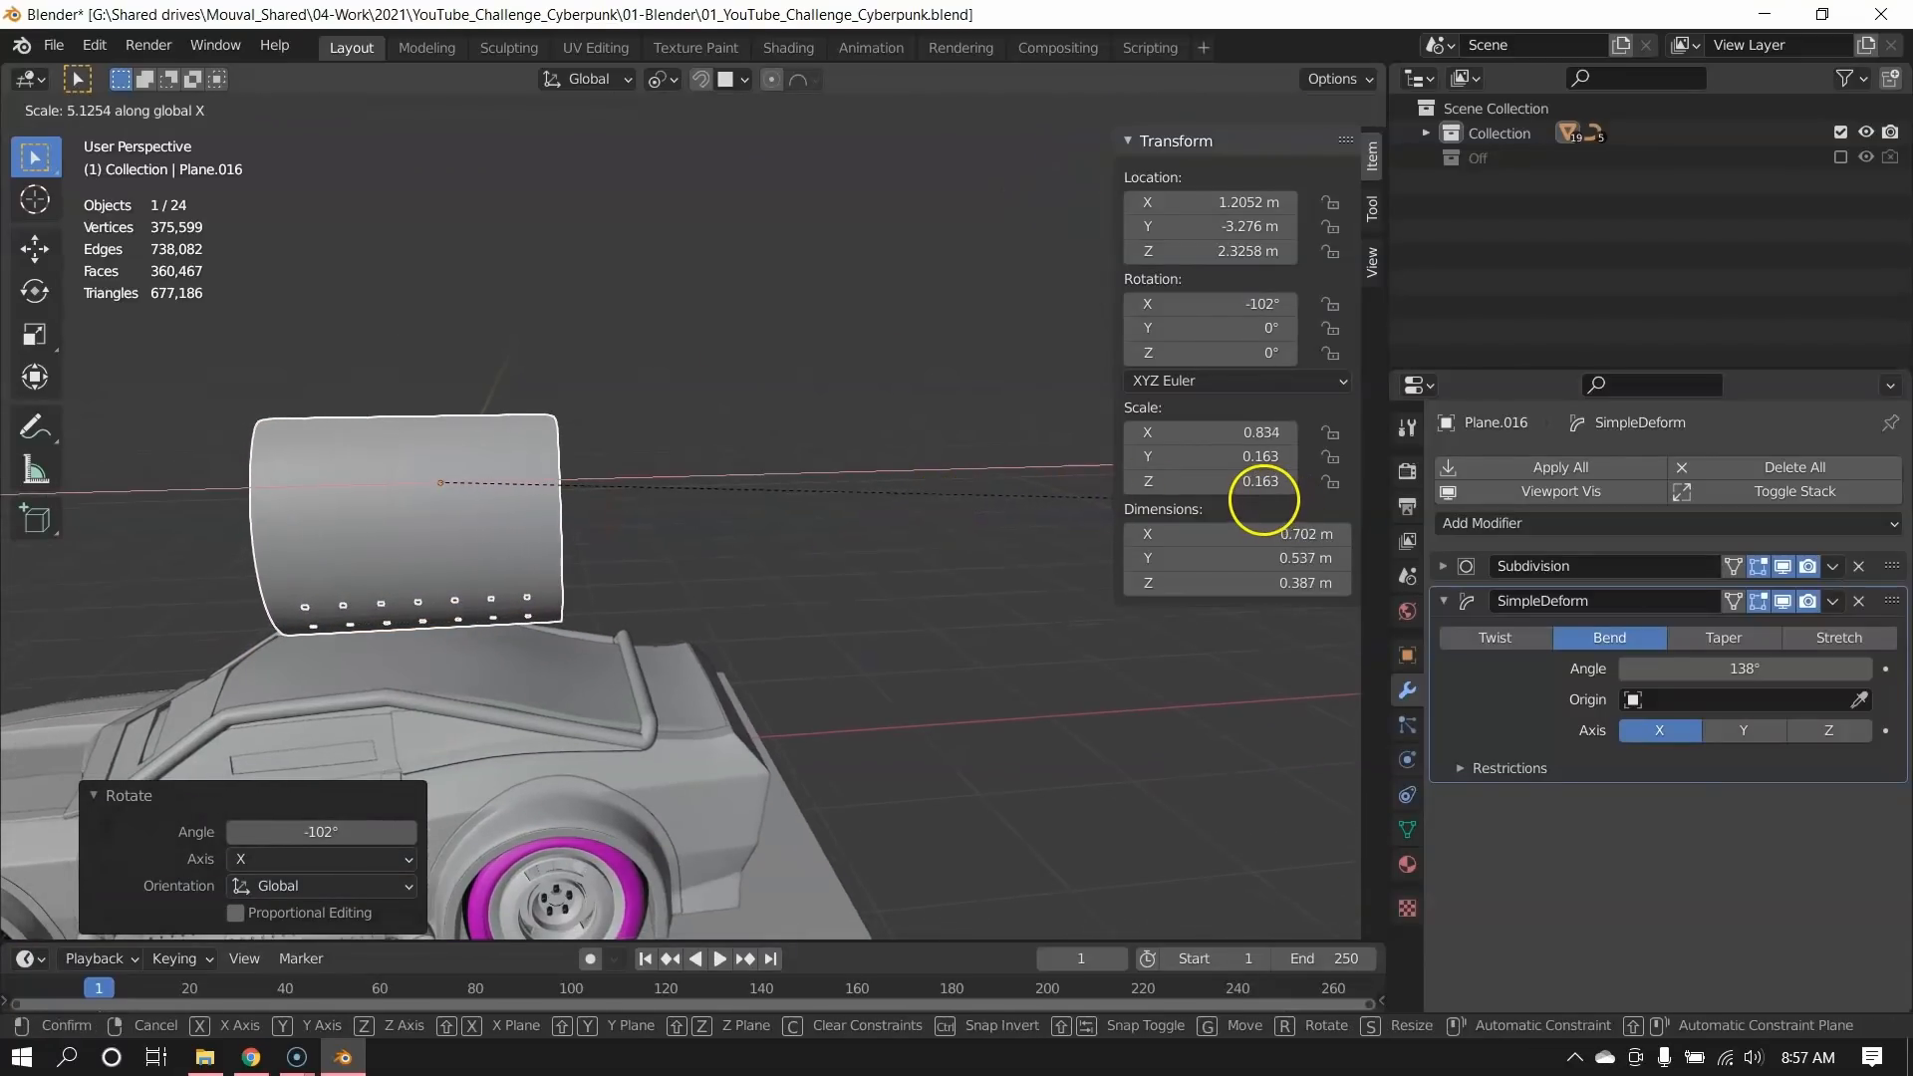
click(1248, 498)
Inspect the holes in the curved demonstration plane and delete the plane.
drag(325, 538, 290, 529)
scroll(431, 669, down, 5)
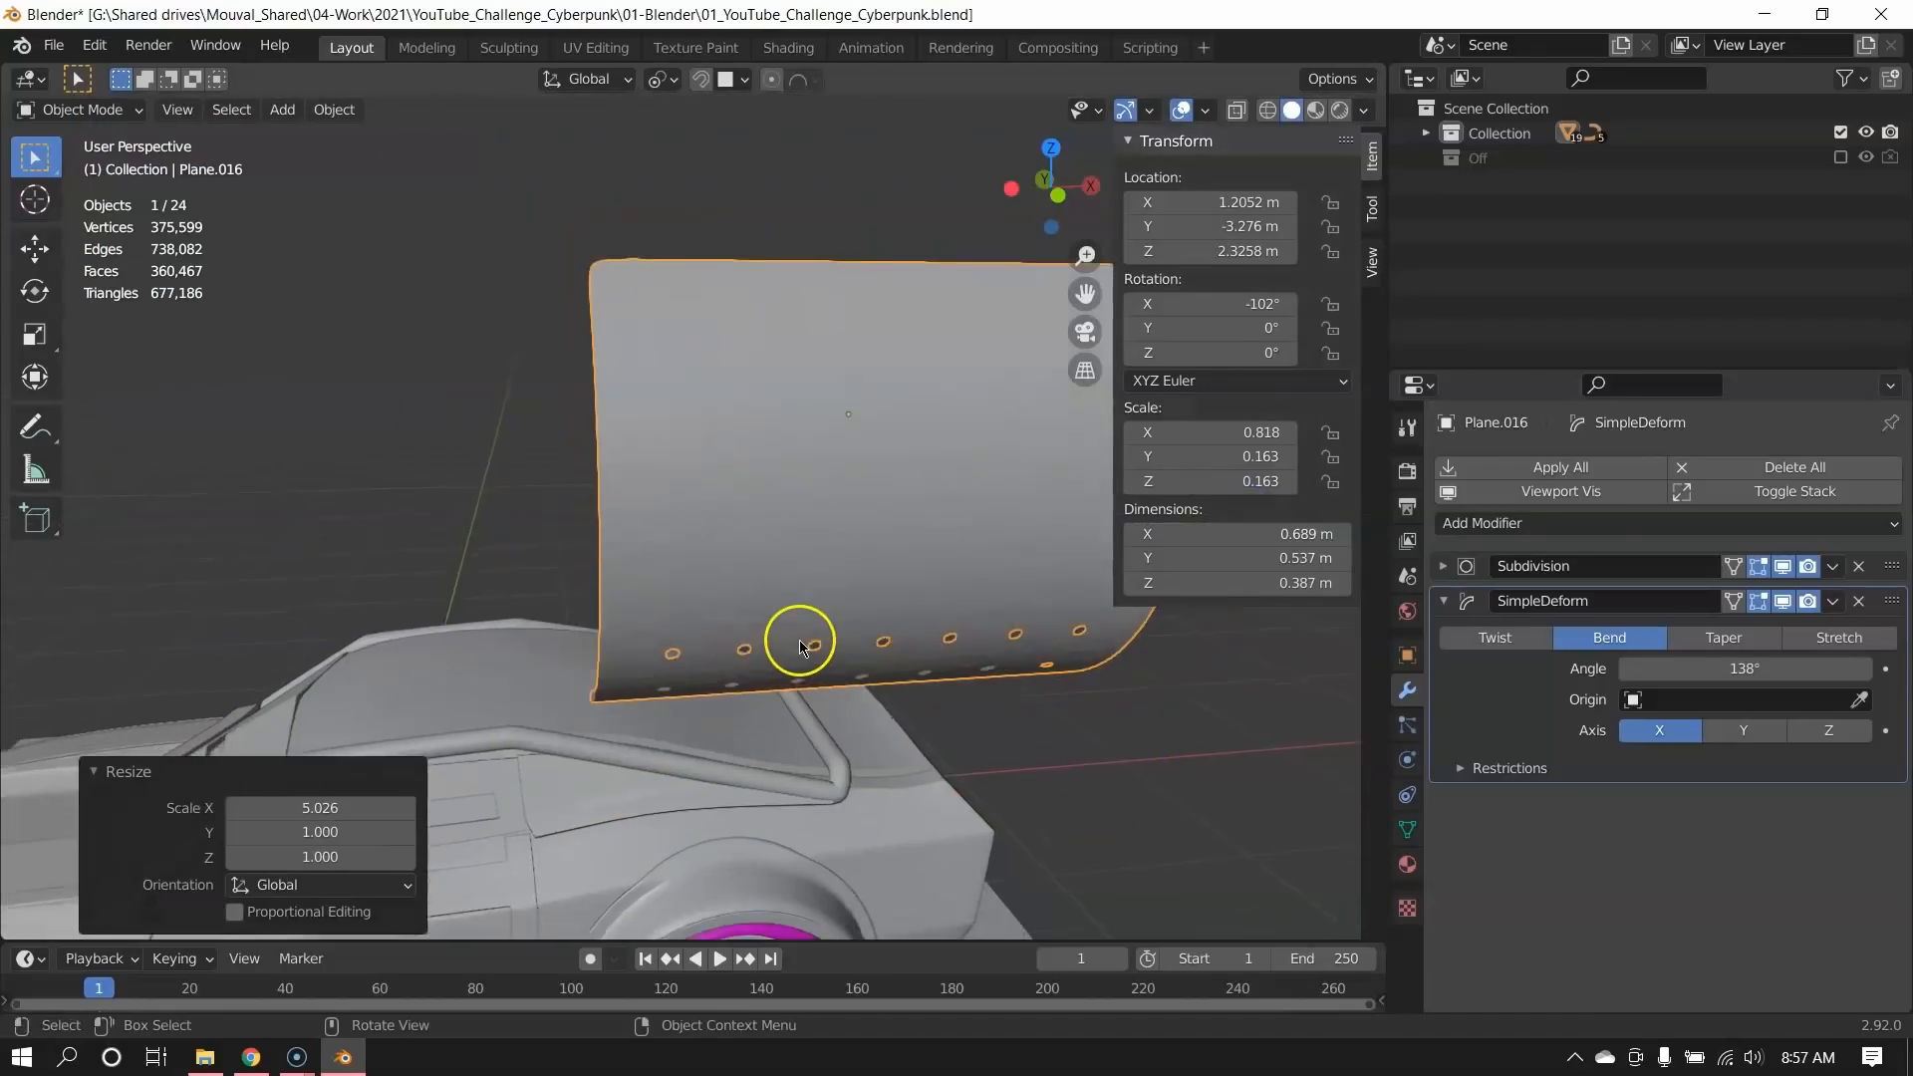
middle_drag(799, 639, 848, 615)
key(Delete)
Select the lower perforated exhaust cover and examine the topology around its holes in Edit Mode, returning to Object Mode.
scroll(617, 809, down, 6)
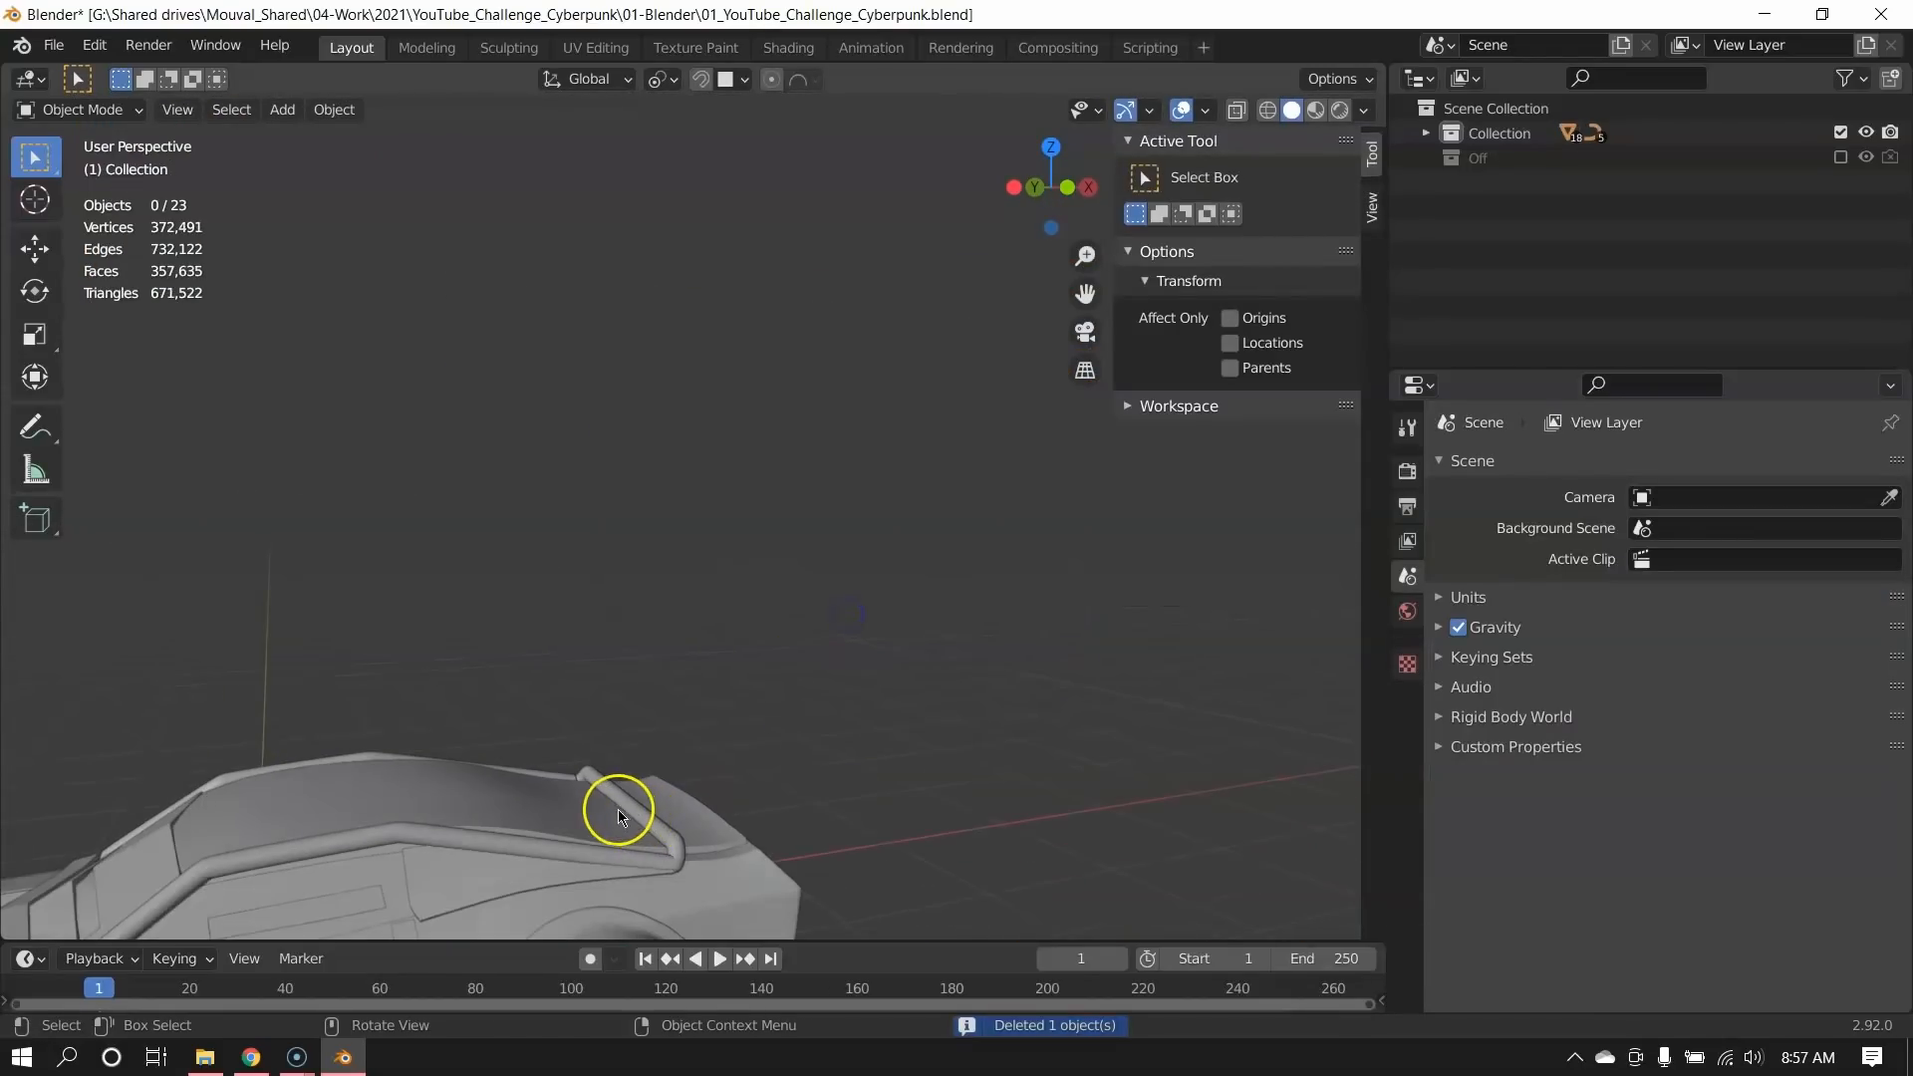
shift+middle_drag(578, 823, 638, 625)
drag(539, 648, 547, 684)
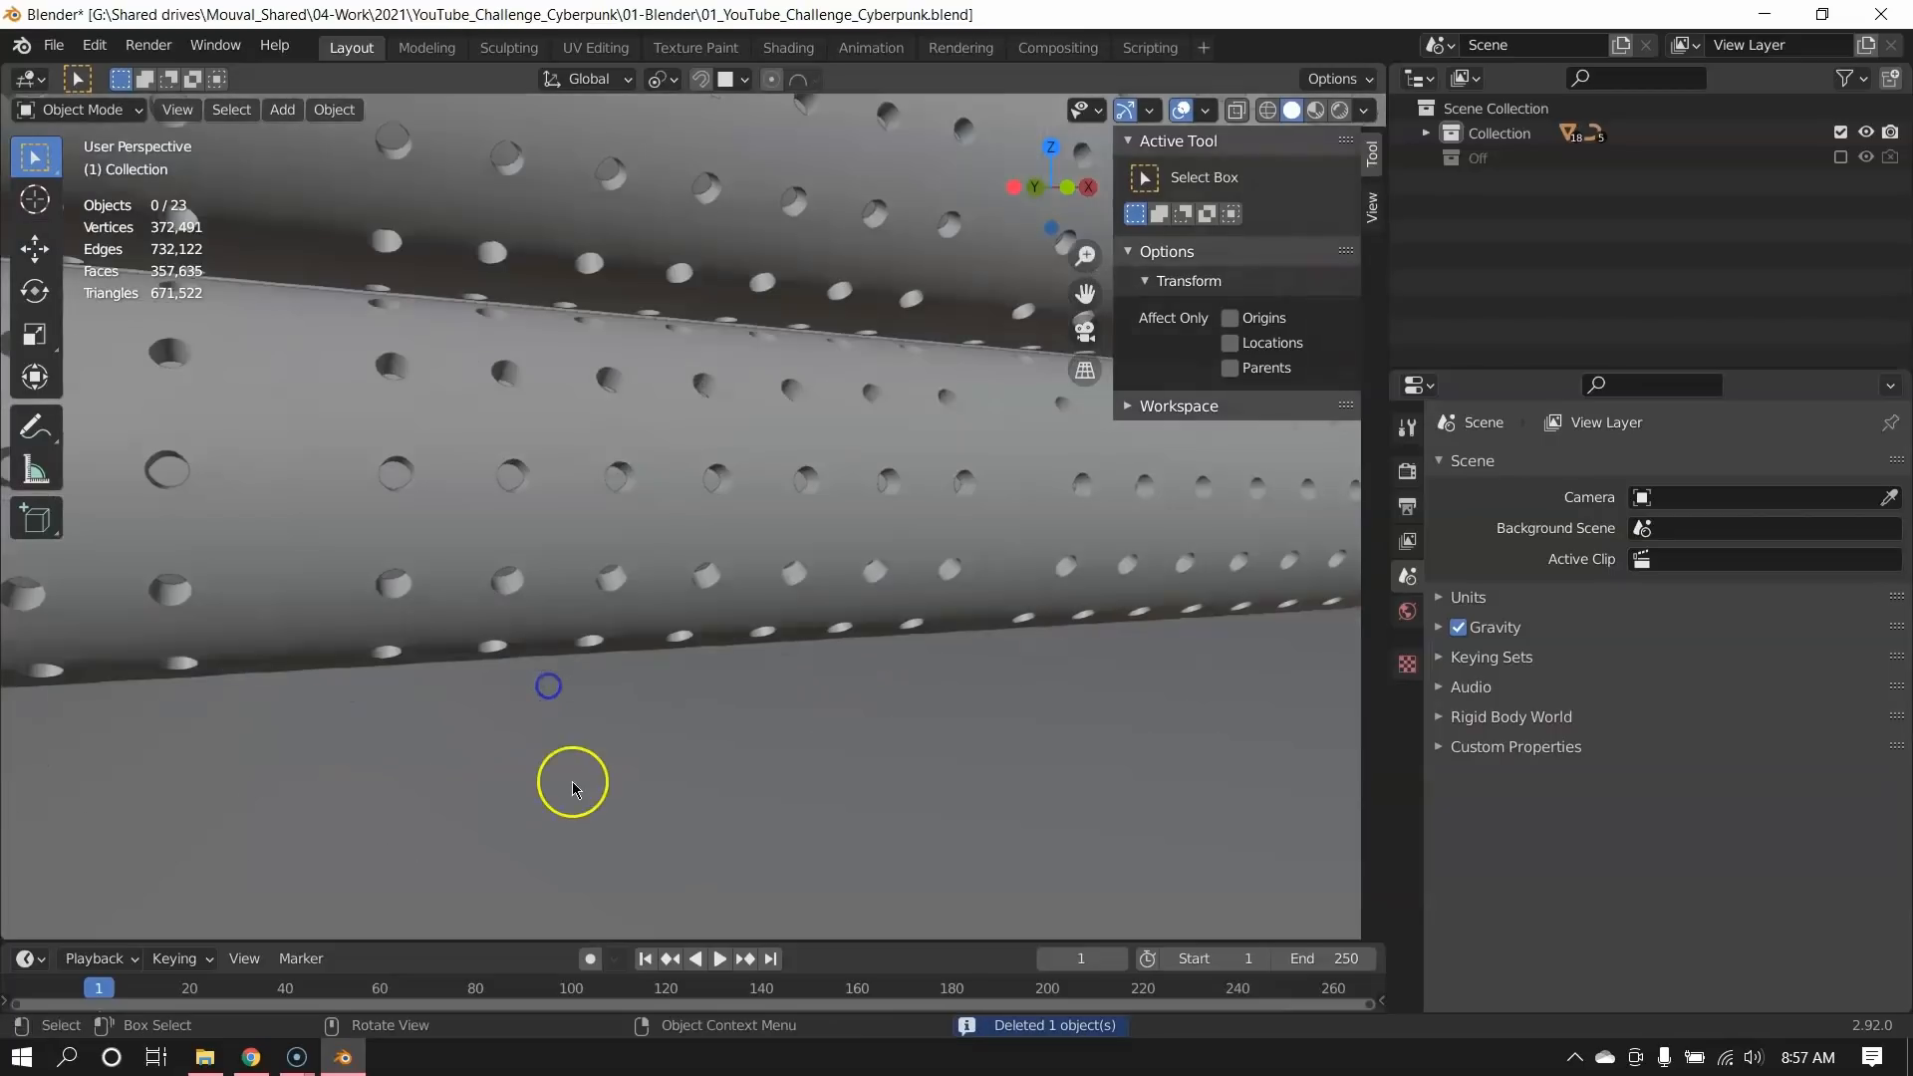
click(589, 463)
key(Tab)
scroll(579, 567, down, 4)
middle_drag(569, 606, 593, 566)
scroll(686, 588, up, 3)
scroll(626, 648, up, 2)
scroll(625, 647, up, 2)
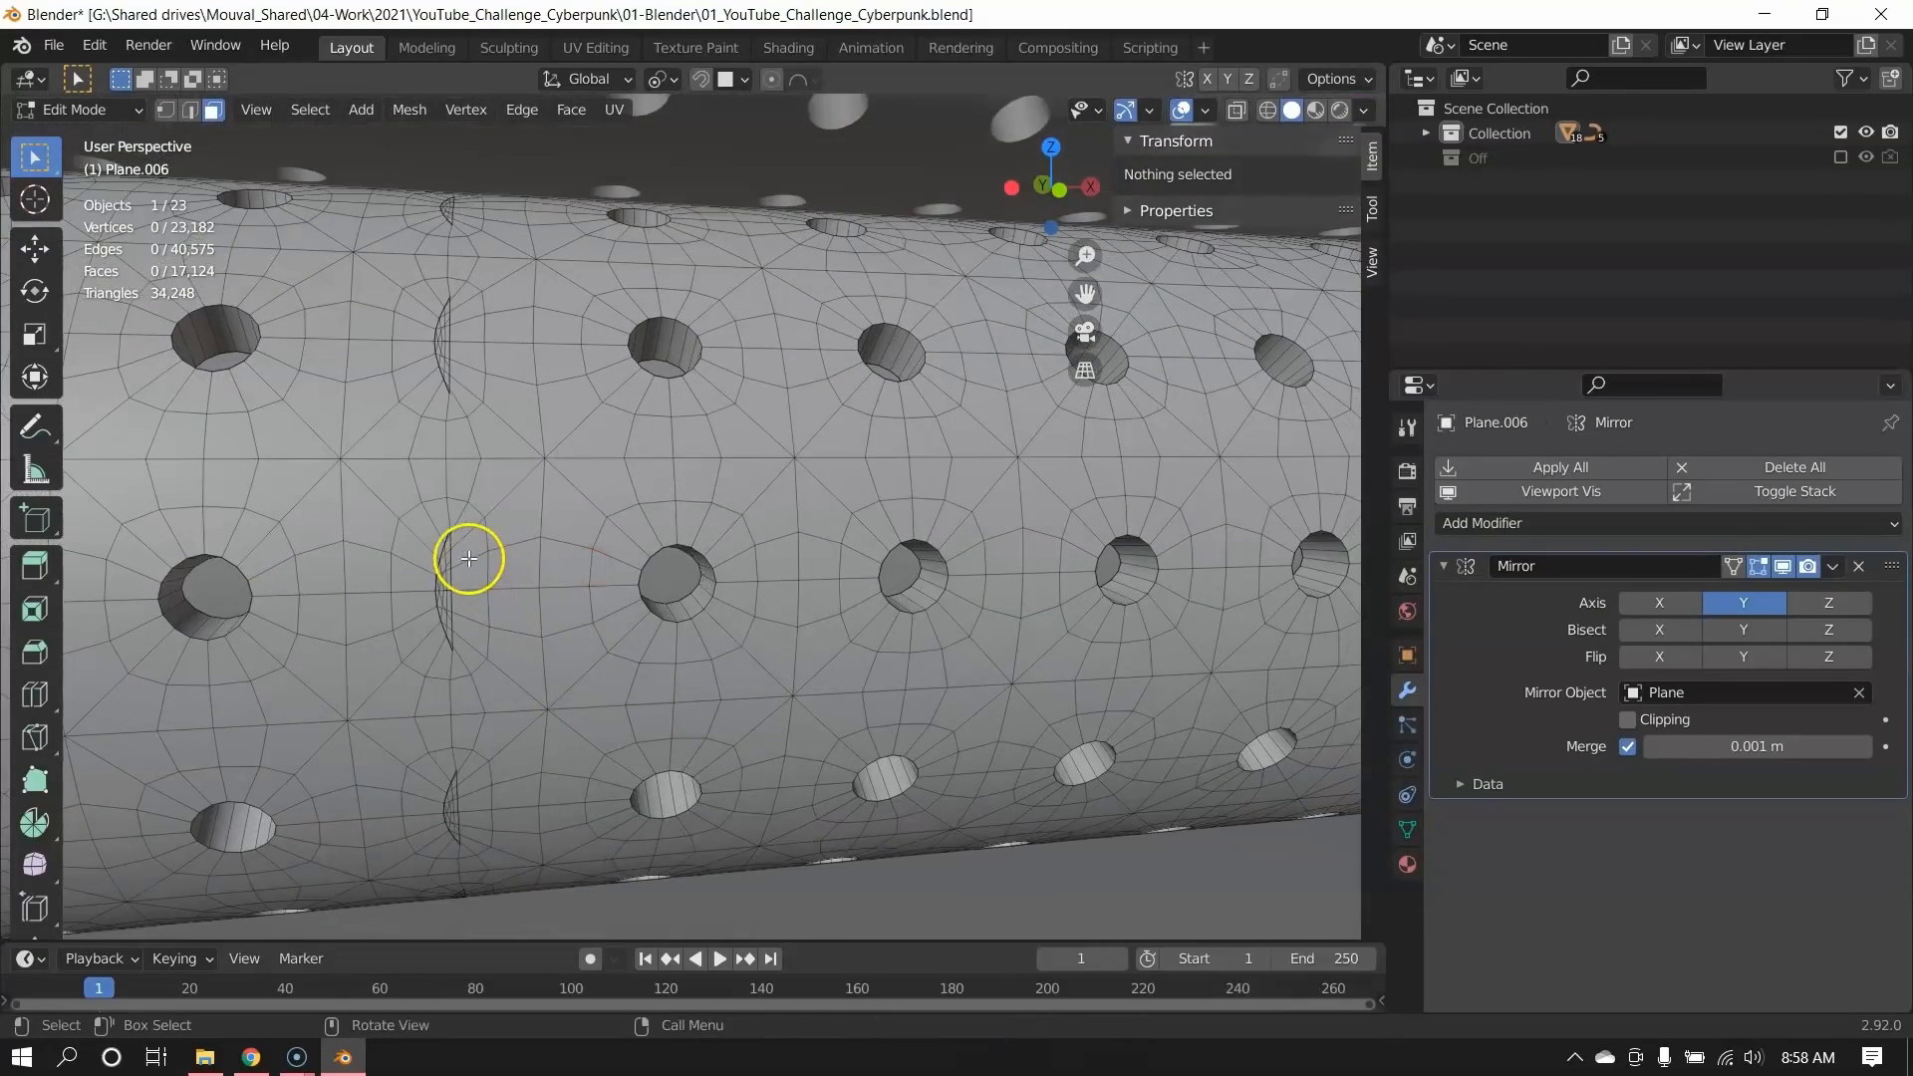
scroll(689, 564, down, 5)
key(Tab)
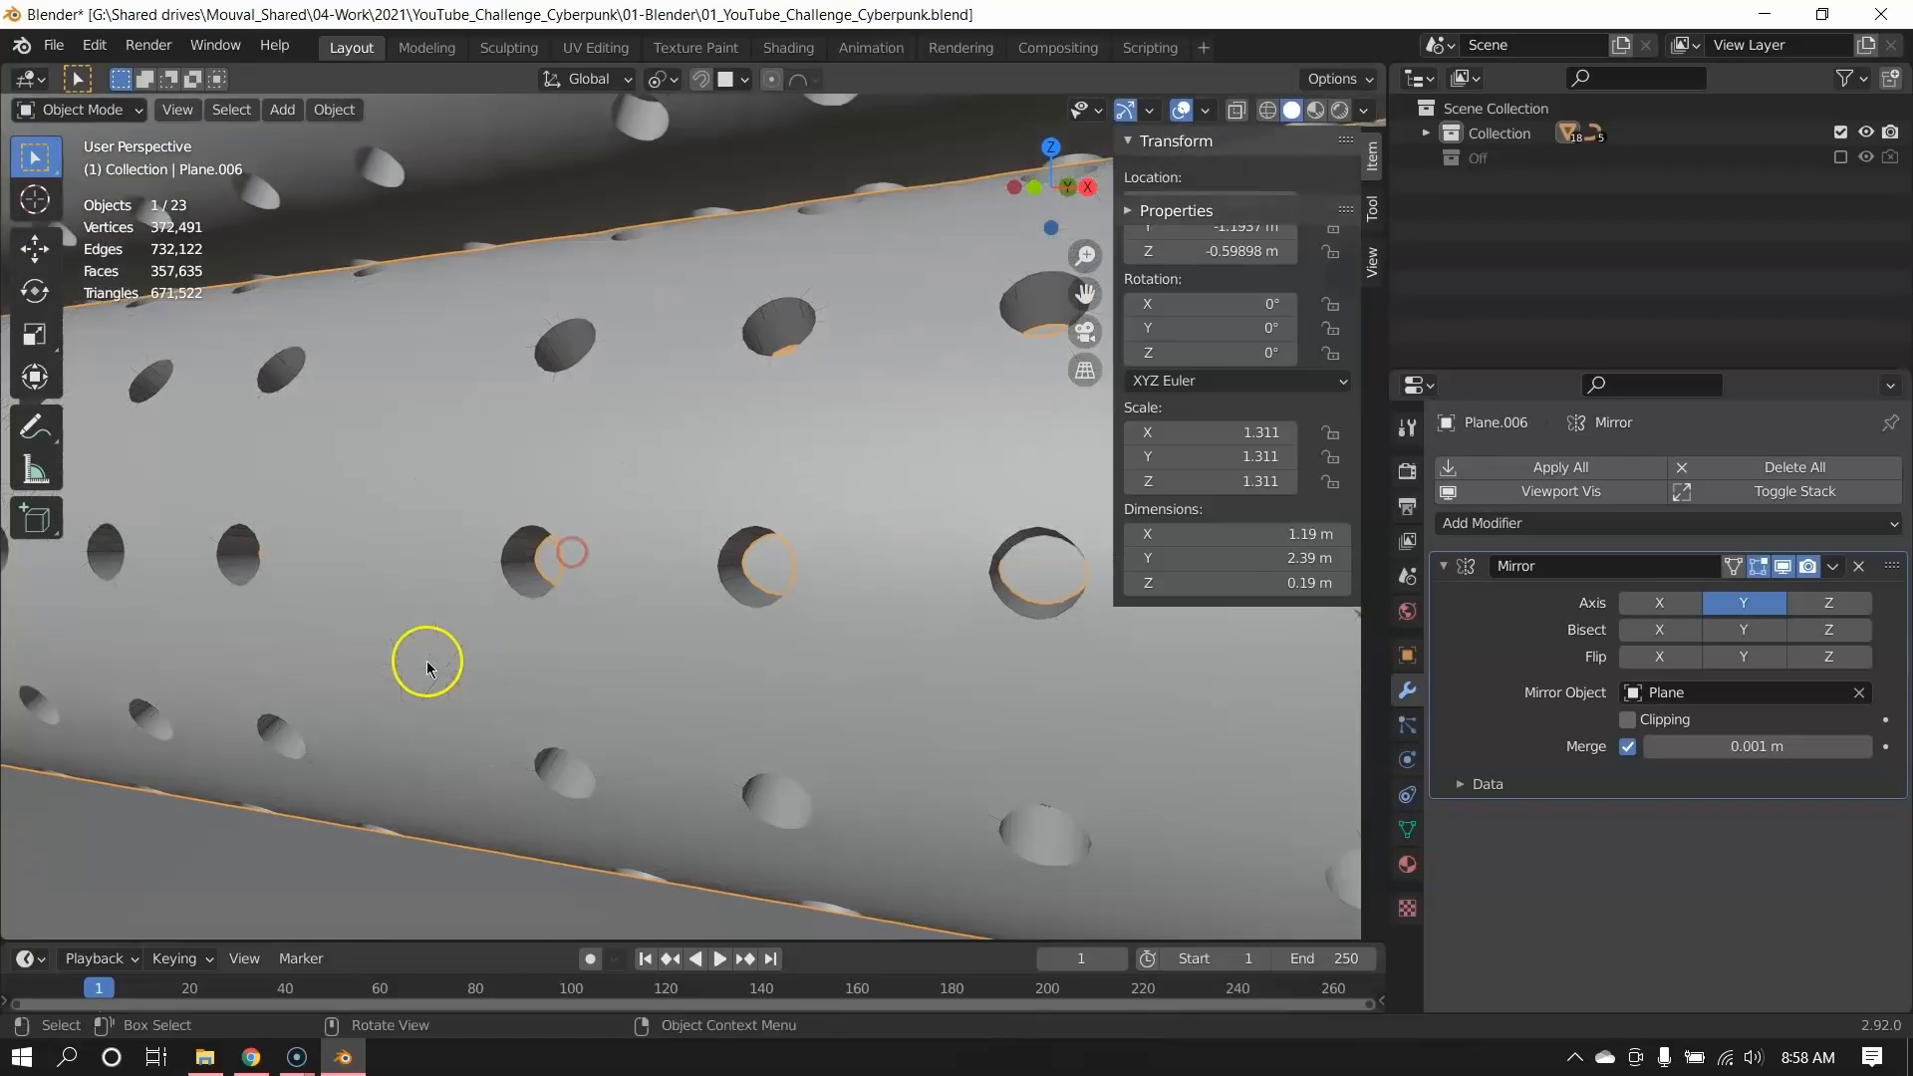
View the exhaust covers against the car's side, deselect the lower cover and look closer at both pipes.
scroll(704, 747, down, 4)
scroll(705, 787, down, 4)
scroll(762, 618, up, 5)
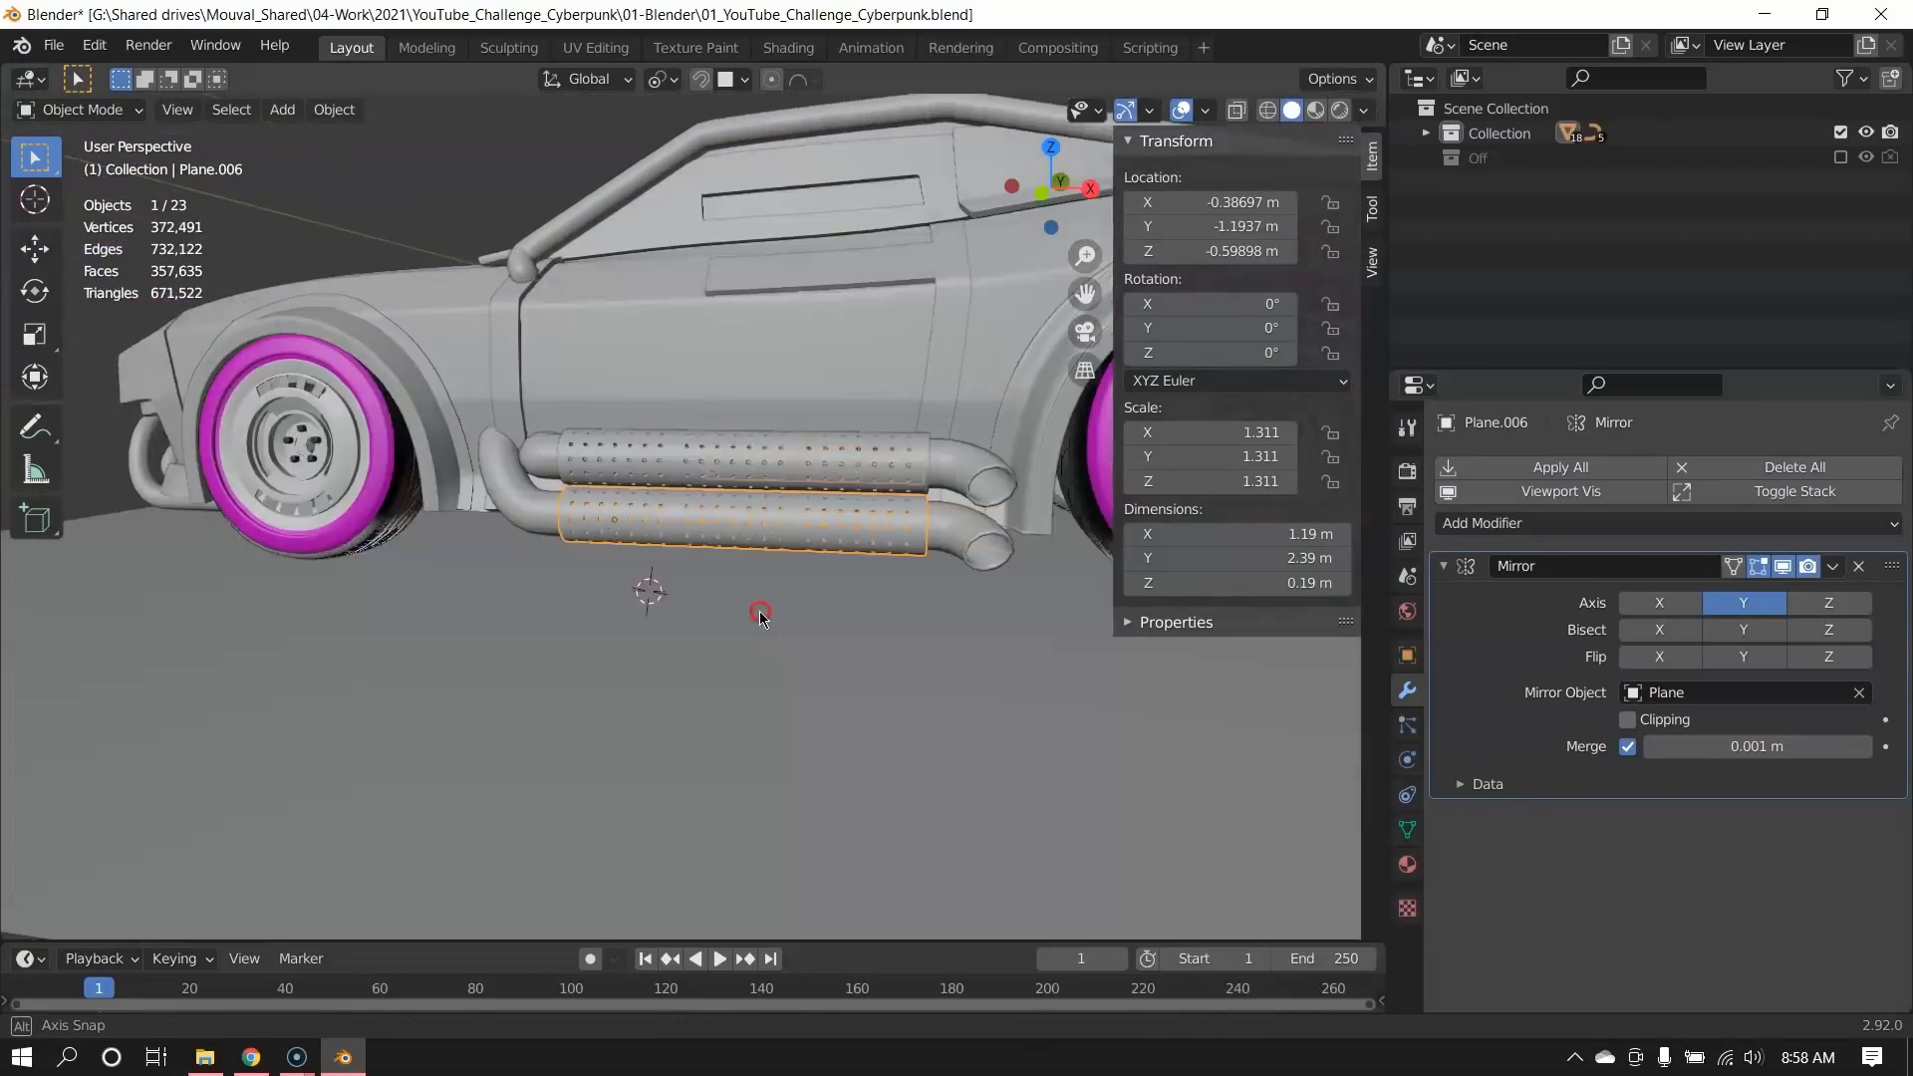
click(720, 685)
scroll(733, 738, up, 4)
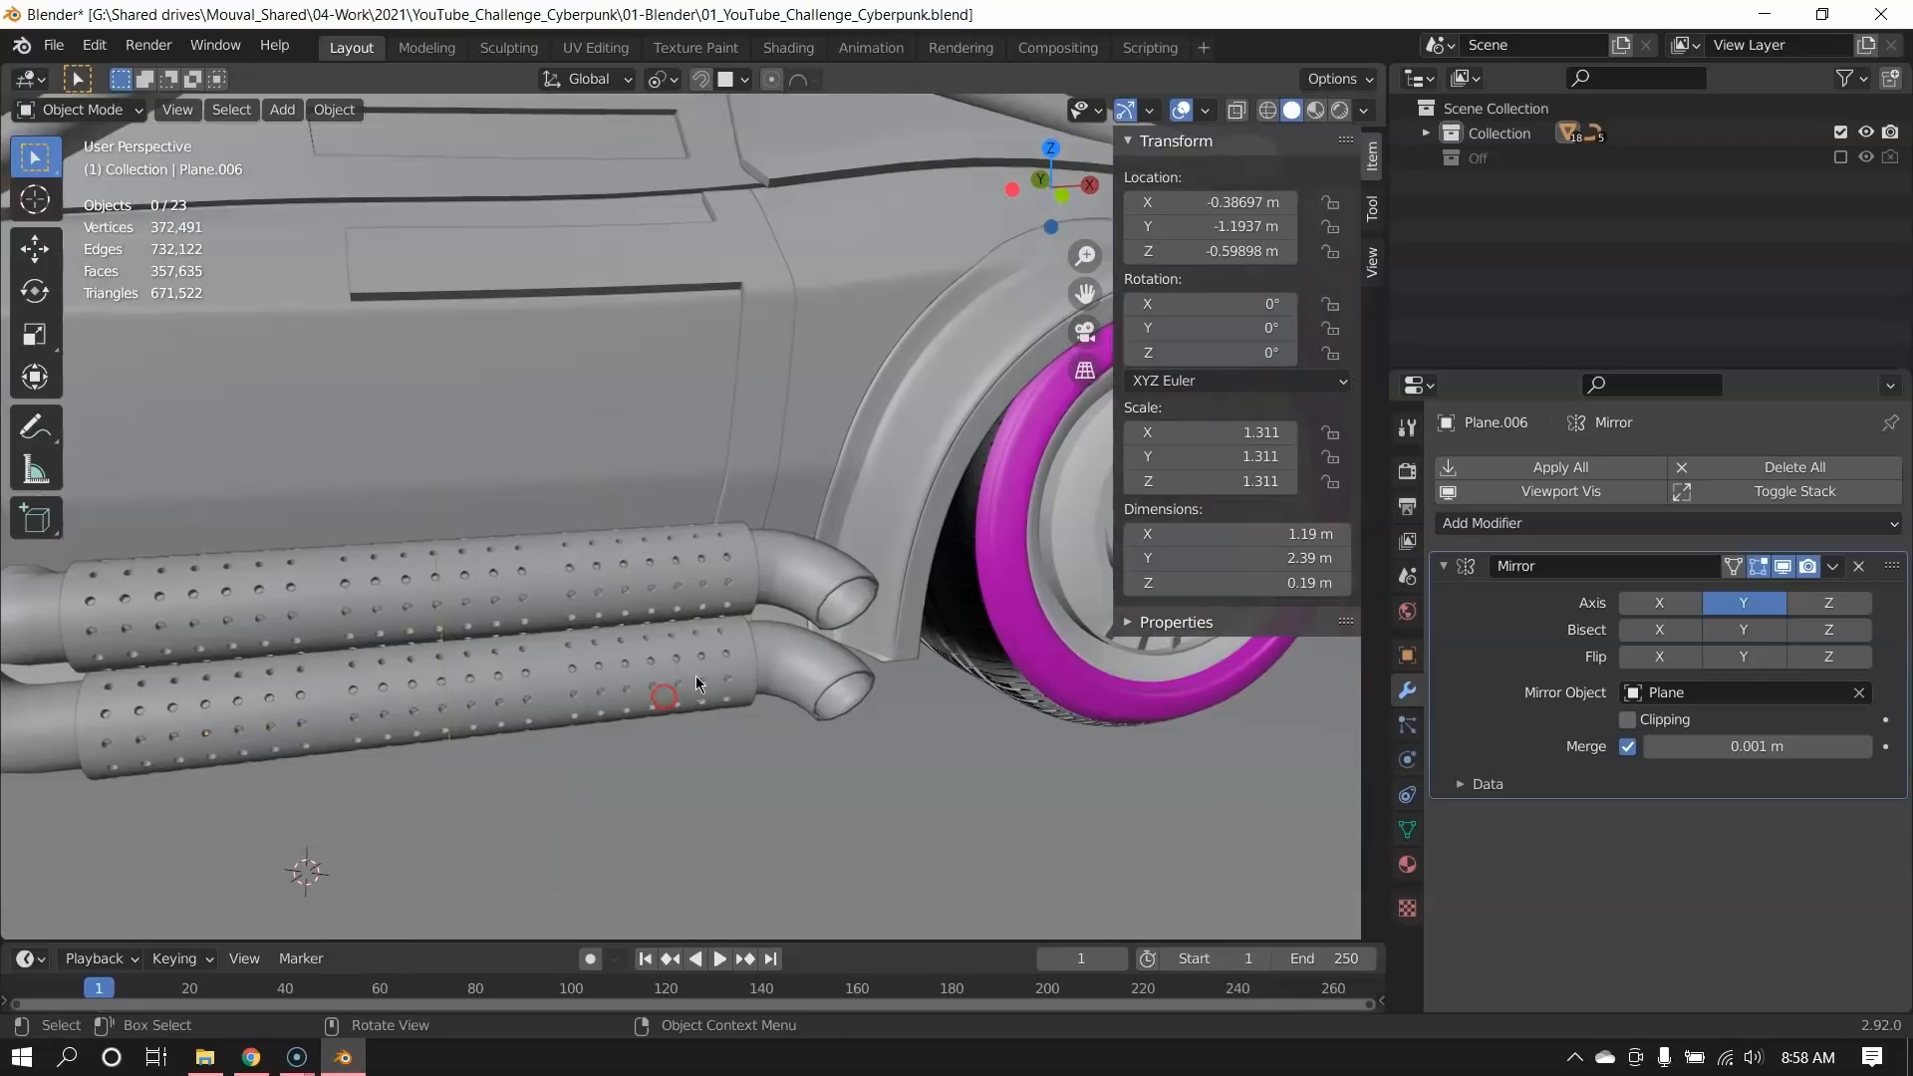
Select the lower exhaust pipe curve and examine its control points in Edit Mode, cancelling a trial move and returning to Object Mode.
click(831, 650)
middle_drag(636, 630, 580, 584)
key(Tab)
key(g)
right_click(824, 735)
key(Tab)
scroll(773, 640, down, 5)
scroll(617, 698, down, 1)
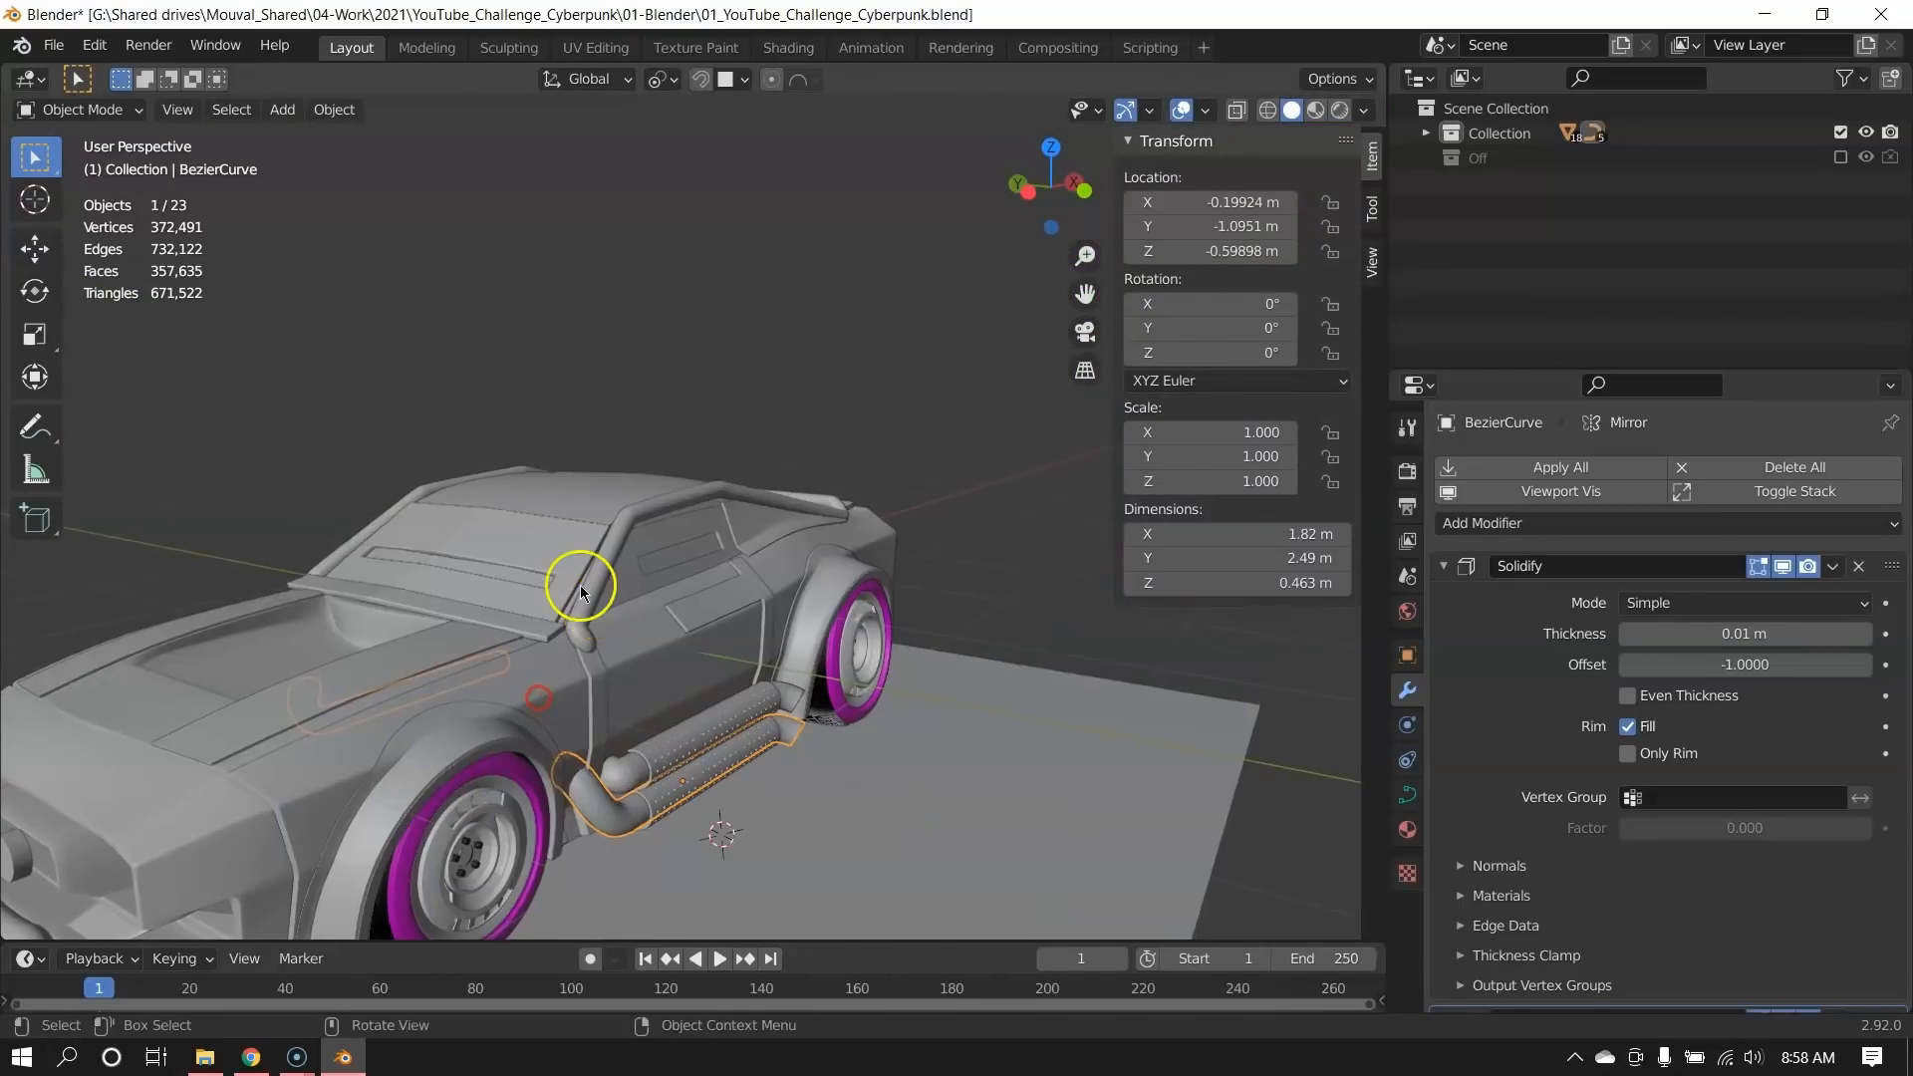
Select the tube frame running along the roof and examine its curve points in Edit Mode, returning to Object Mode.
click(579, 588)
key(Tab)
scroll(588, 726, up, 4)
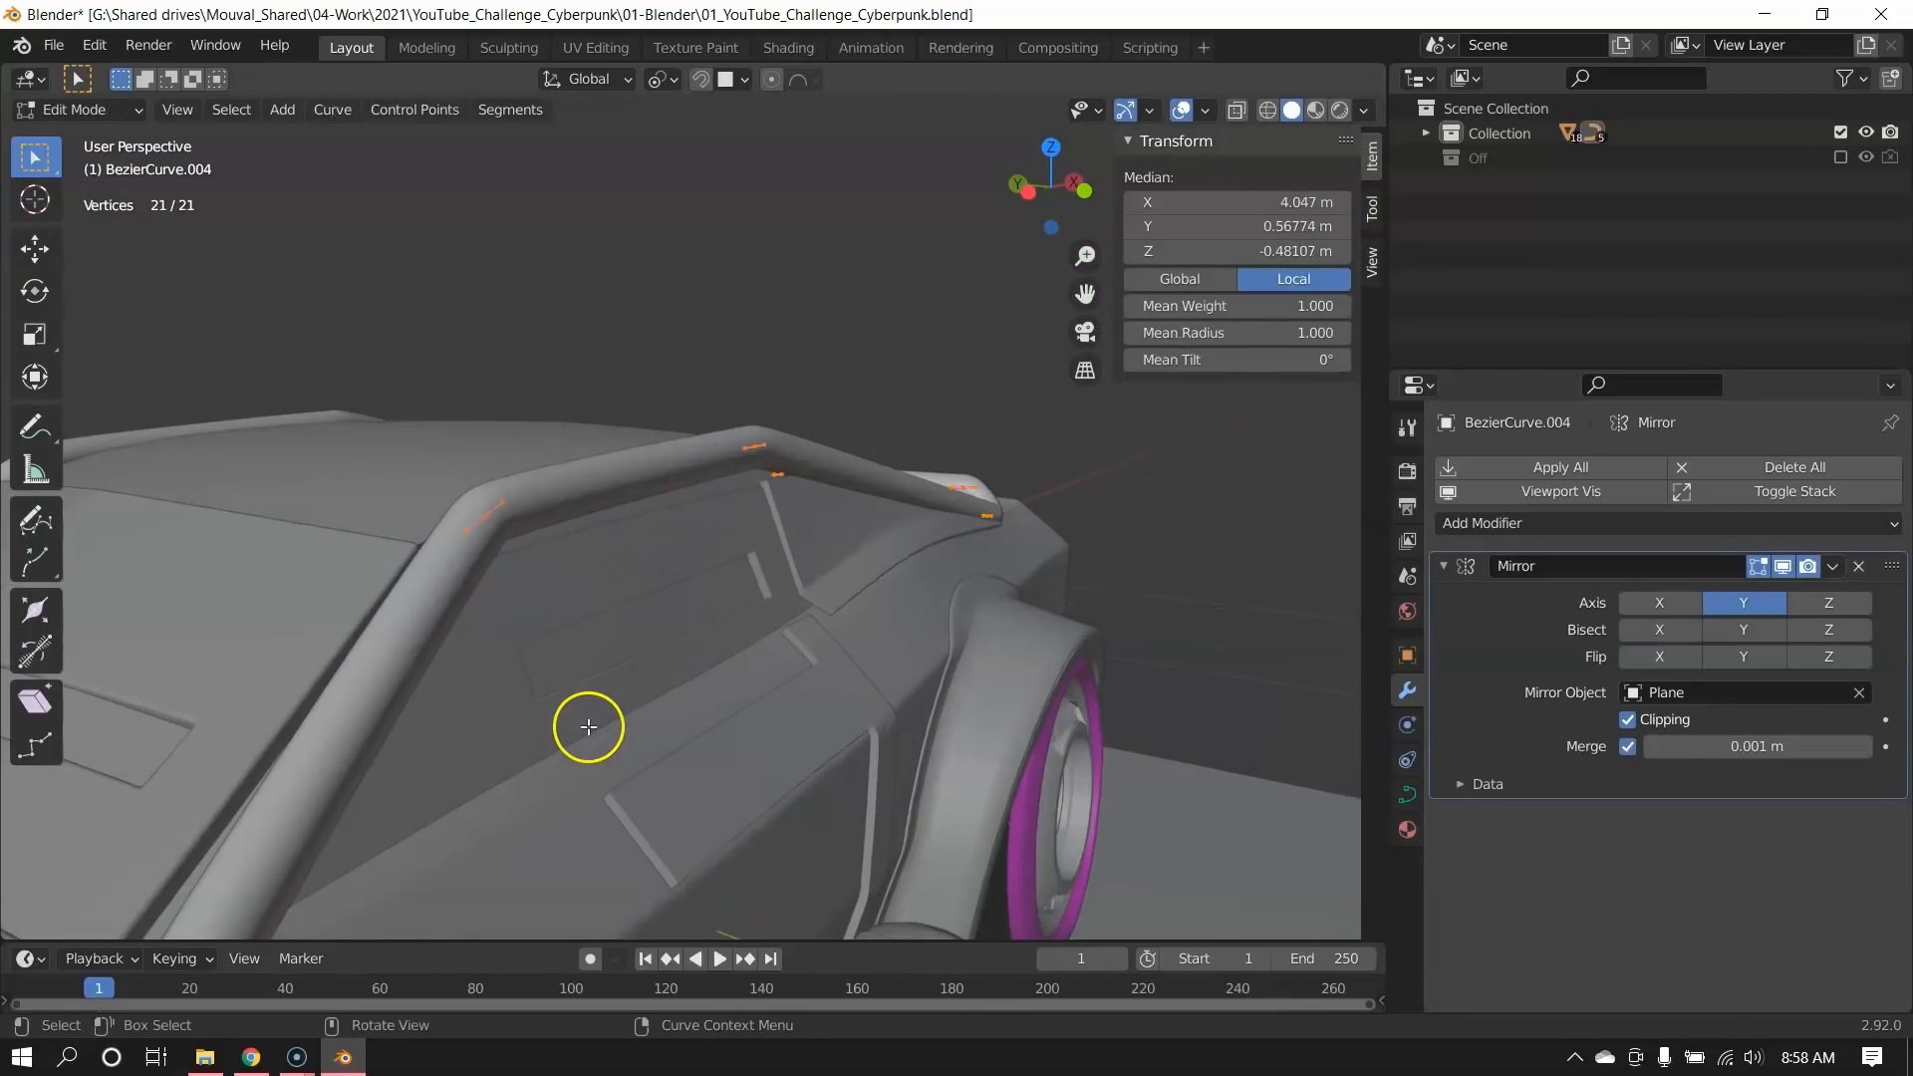
key(Tab)
scroll(518, 701, down, 4)
Select the slotted windshield panel, collapse its Solidify settings to review the modifiers, and check its mesh in Edit Mode.
middle_drag(518, 701, 735, 495)
click(735, 496)
scroll(754, 595, up, 4)
middle_drag(753, 595, 955, 668)
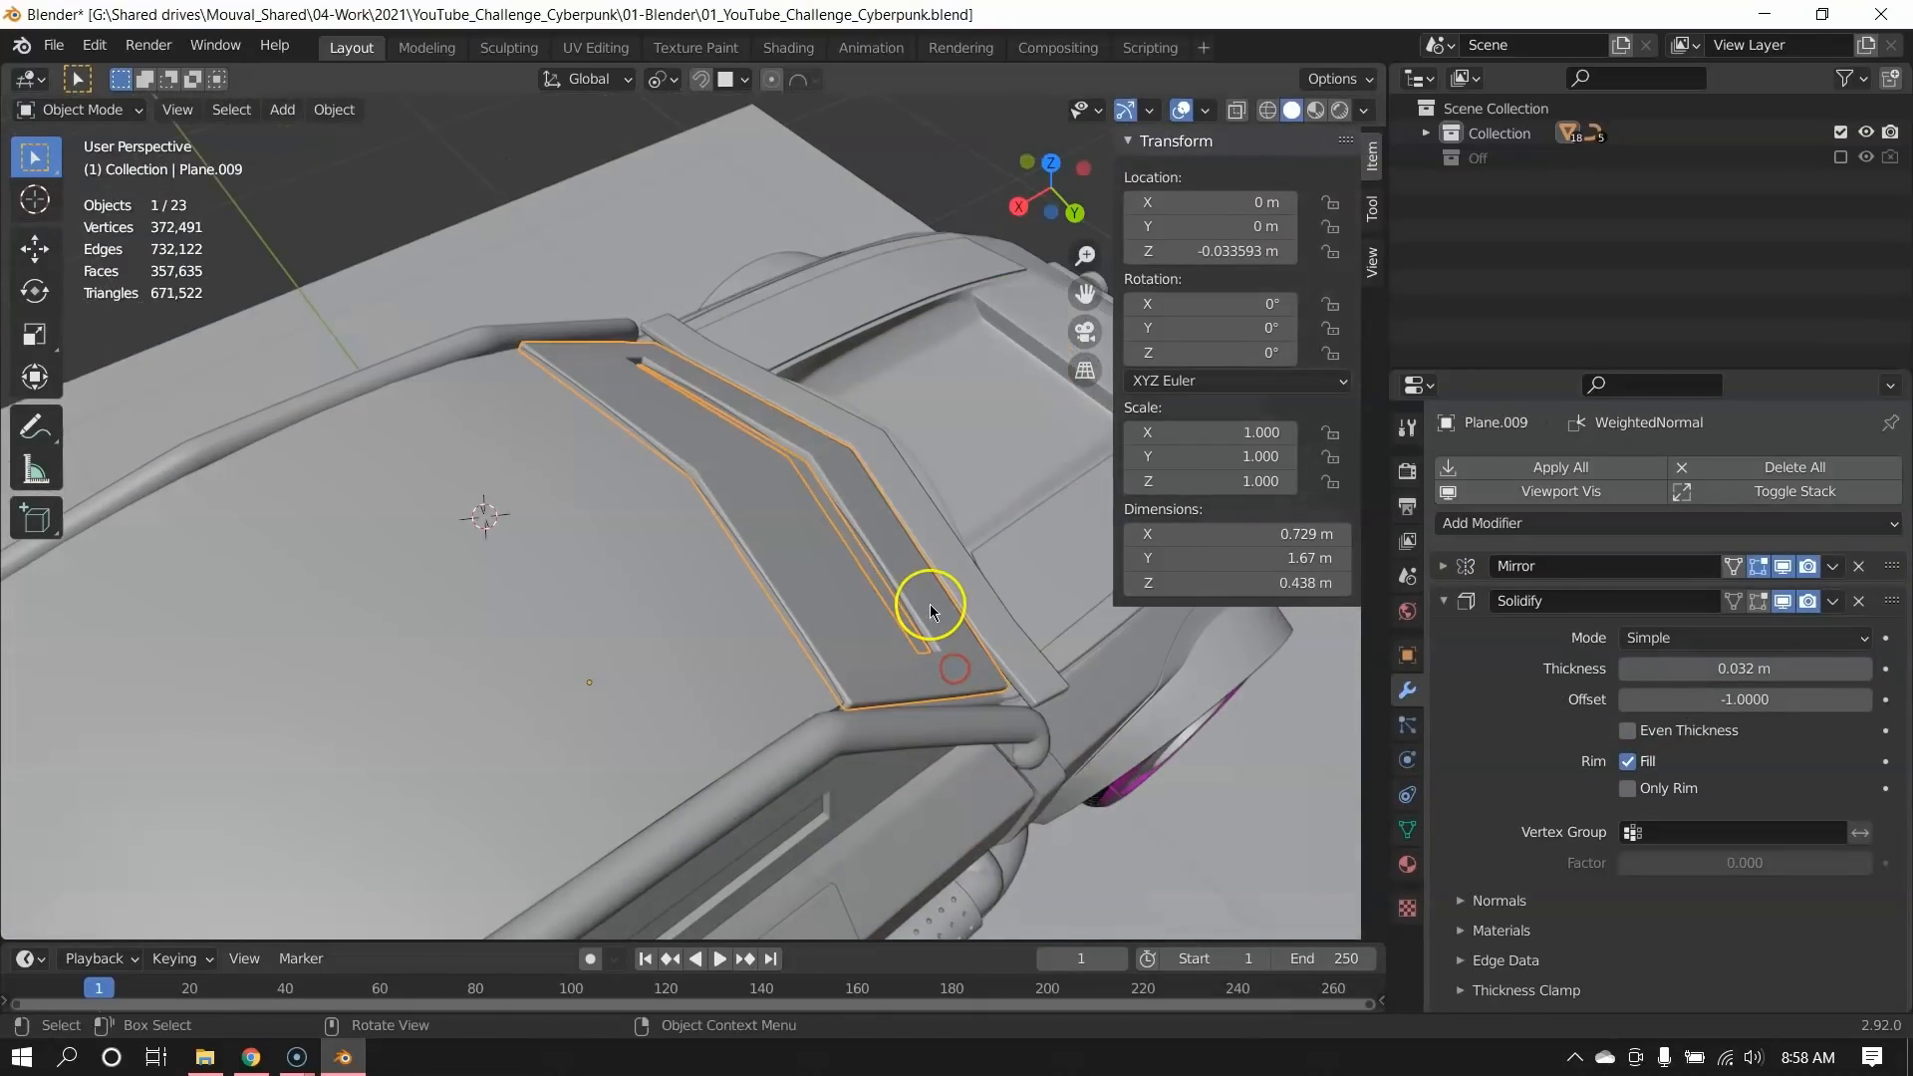
click(1443, 603)
middle_drag(957, 589, 743, 598)
key(Tab)
scroll(711, 562, up, 3)
key(Tab)
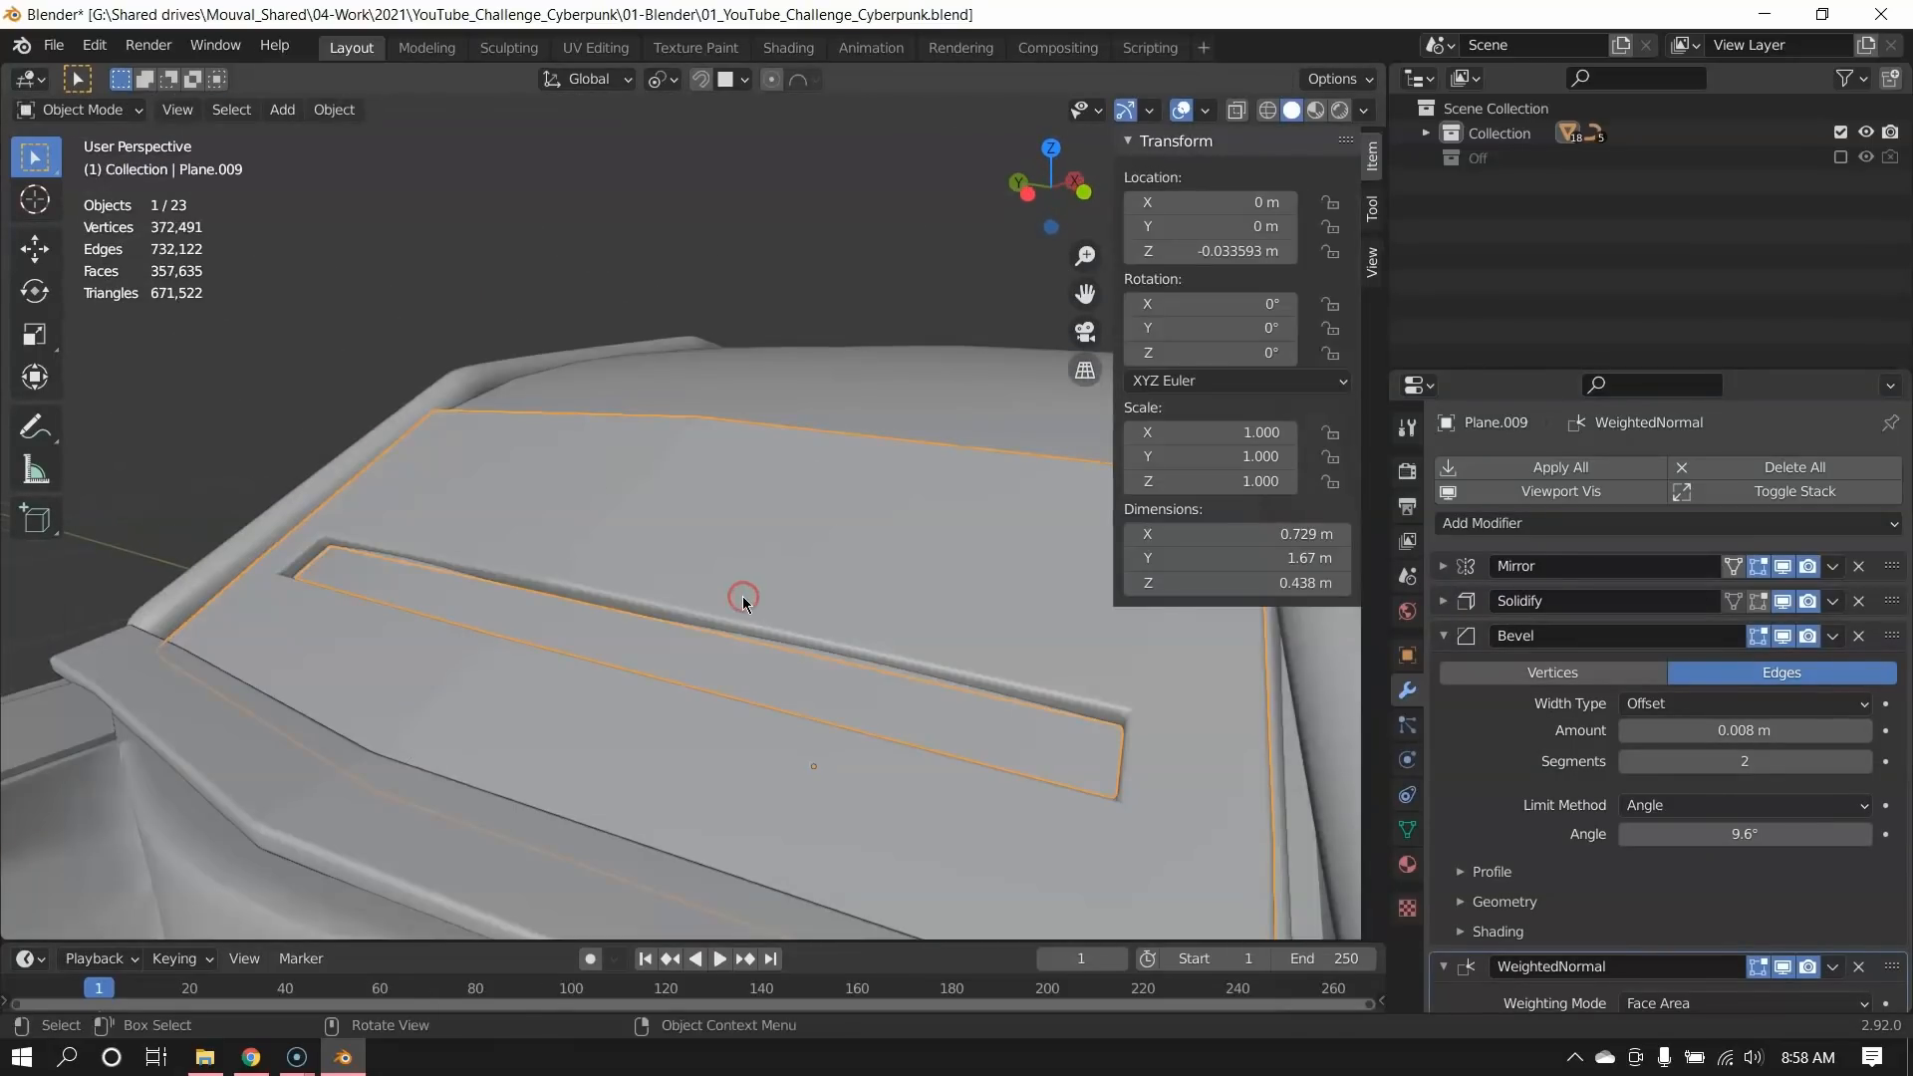
Isolate the windshield panel, examine its whole mesh selected in Edit Mode, and exit the isolated view.
key(KP_Divide)
key(Tab)
key(a)
middle_drag(875, 555, 711, 568)
key(Tab)
key(KP_Divide)
Select the side window panel with the rectangular opening, isolate it, examine its topology in Edit Mode, and restore the full scene.
click(711, 568)
key(KP_Divide)
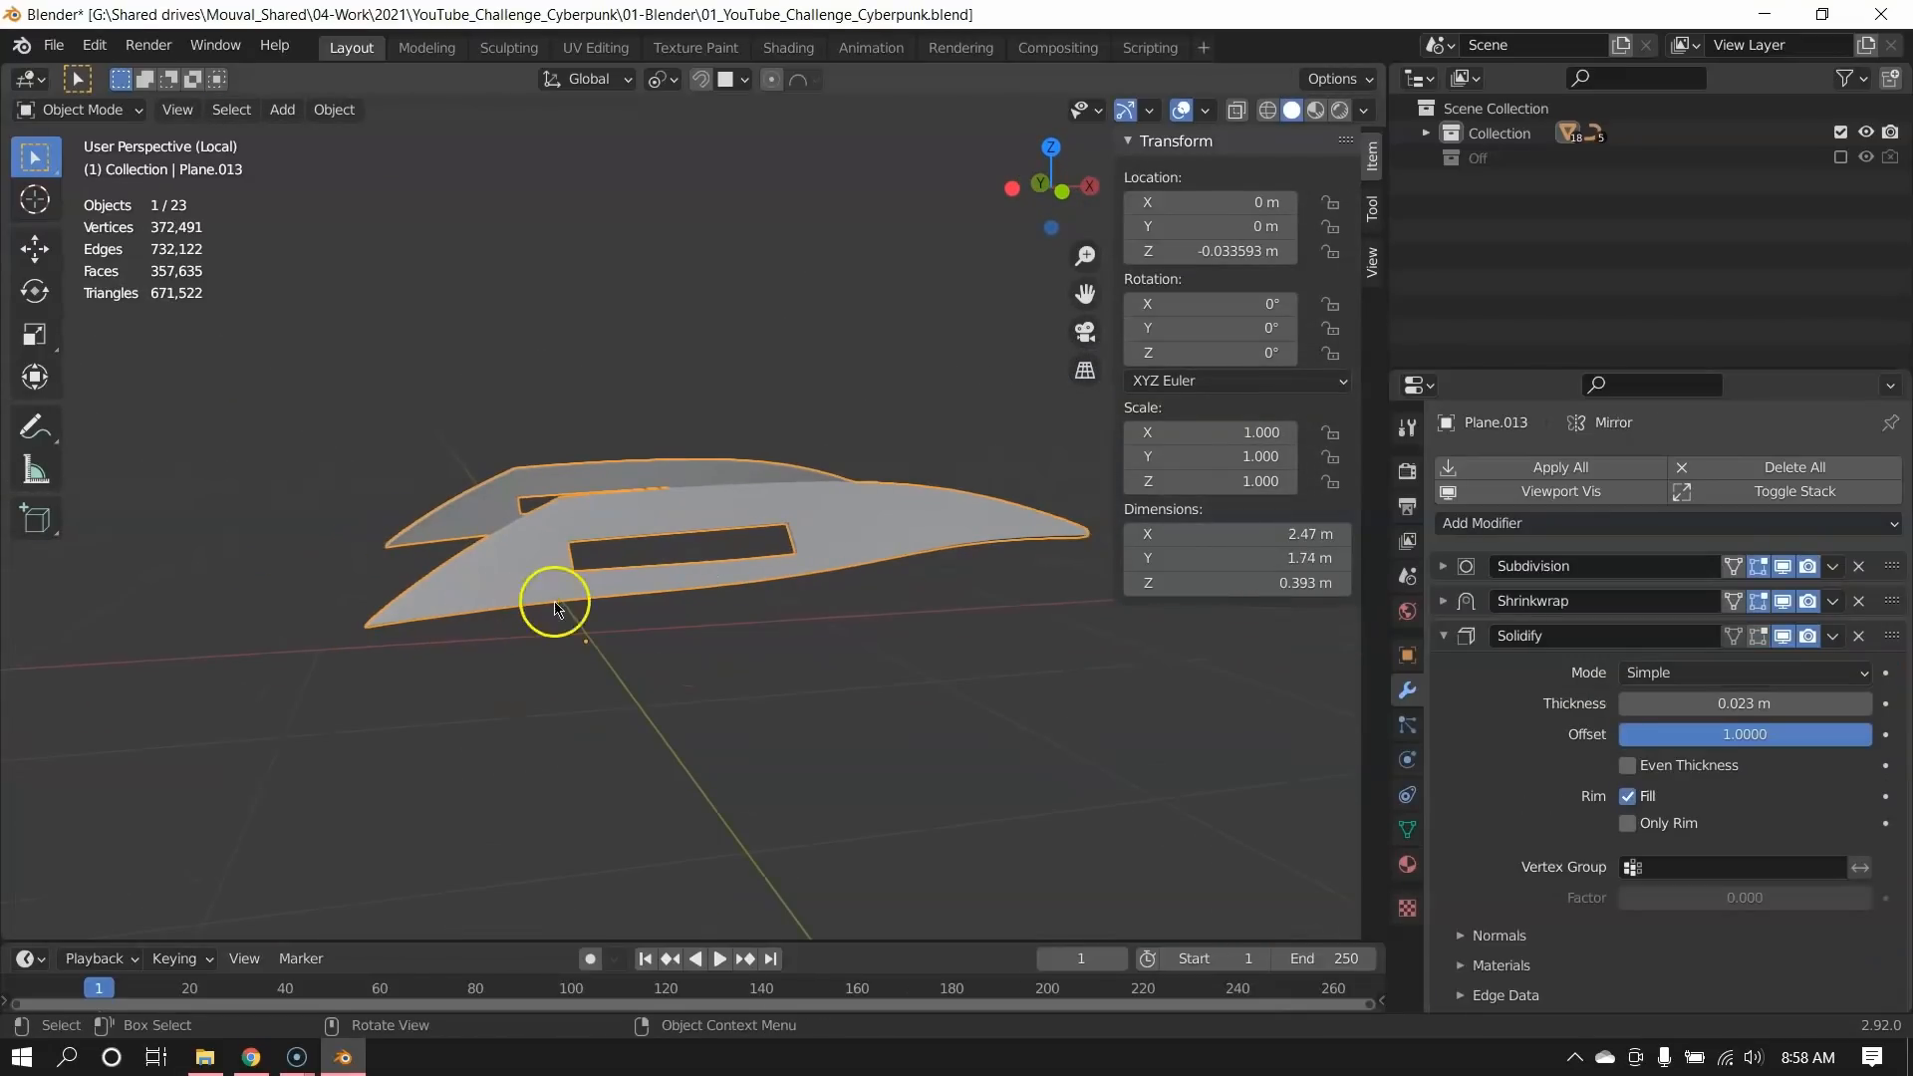
middle_drag(555, 598, 438, 472)
key(Tab)
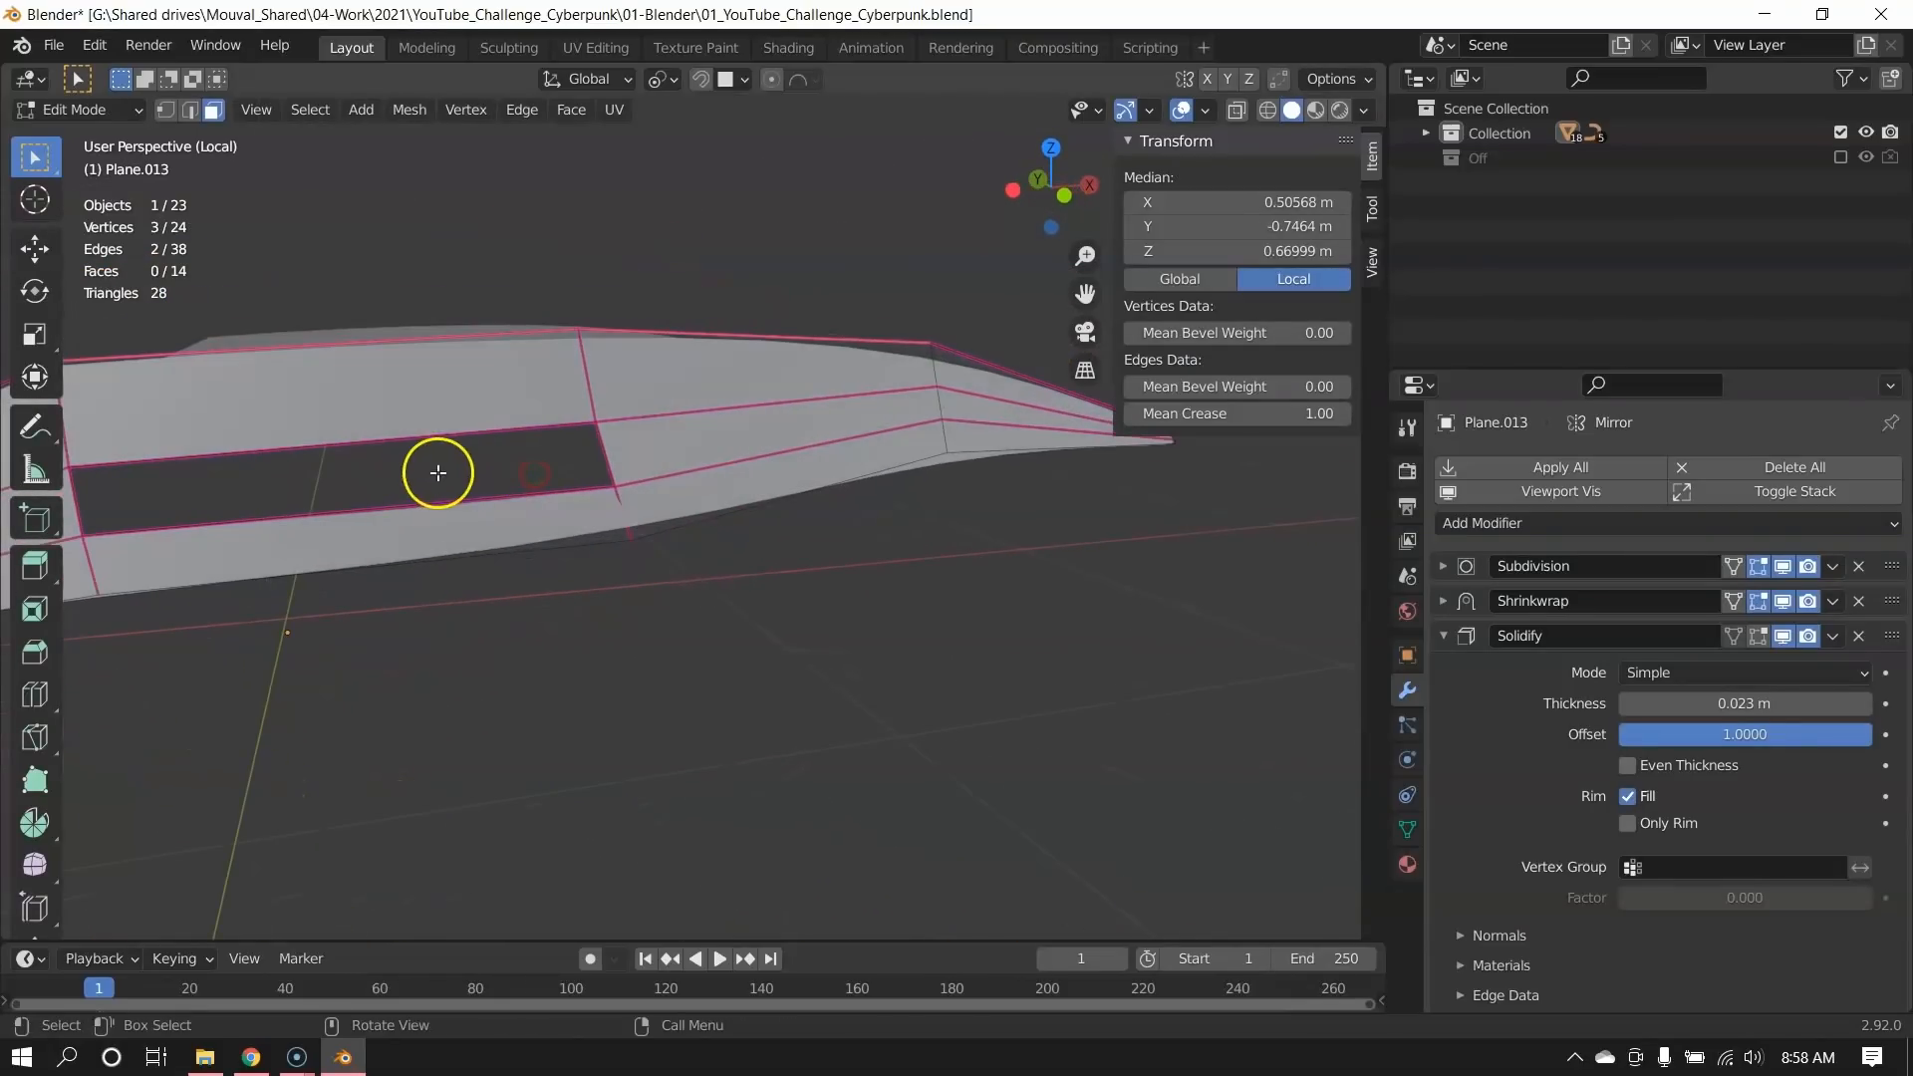
key(KP_Divide)
key(Tab)
shift+middle_drag(556, 641, 675, 505)
Select the rear quarter window panel and examine its mesh and Shrinkwrap settings, returning to Object Mode.
click(777, 511)
key(Tab)
shift+middle_drag(773, 540, 830, 493)
key(Tab)
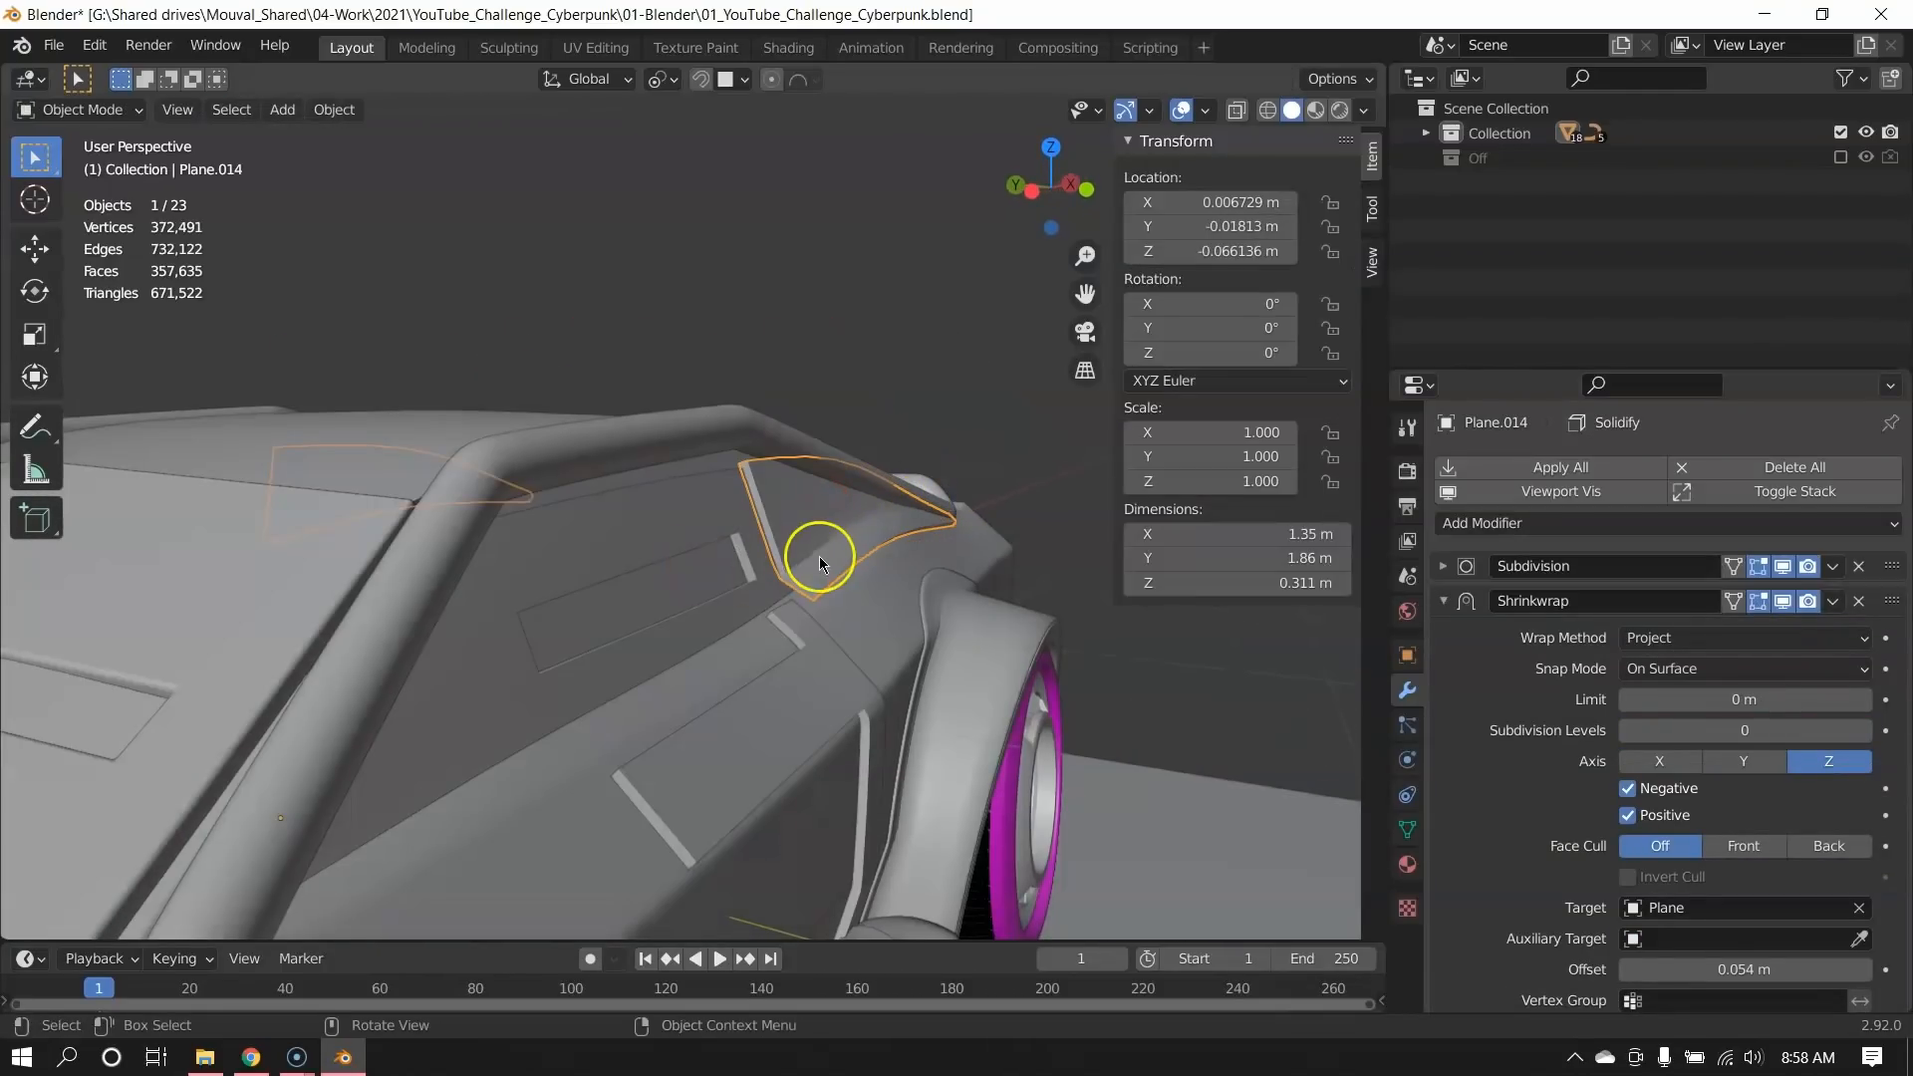
scroll(819, 564, down, 4)
Select the thin panels around the door and examine their mesh in Edit Mode, returning to Object Mode.
click(510, 638)
middle_drag(759, 593, 783, 500)
key(Tab)
key(Tab)
scroll(647, 620, down, 3)
shift+middle_drag(654, 578, 758, 536)
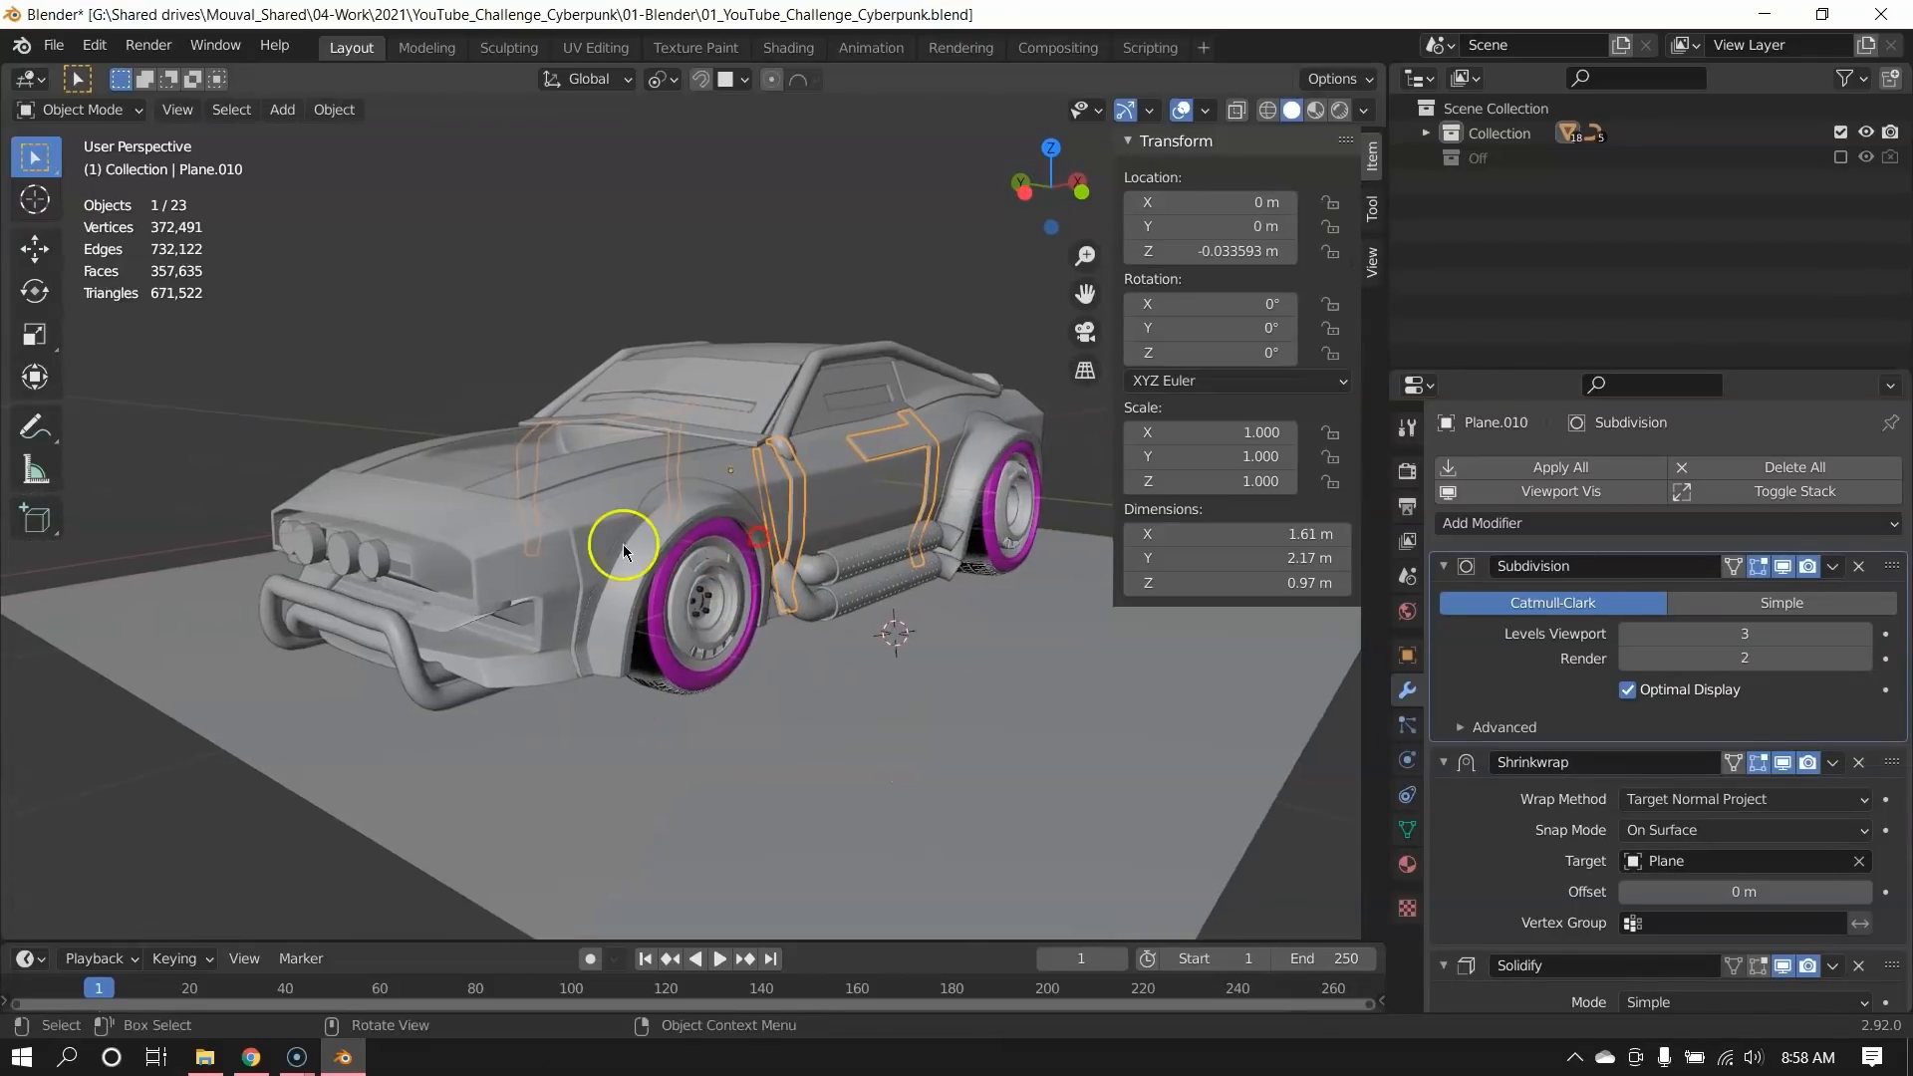
mouse_move(624, 545)
middle_down()
mouse_move(832, 546)
mouse_move(653, 522)
middle_up()
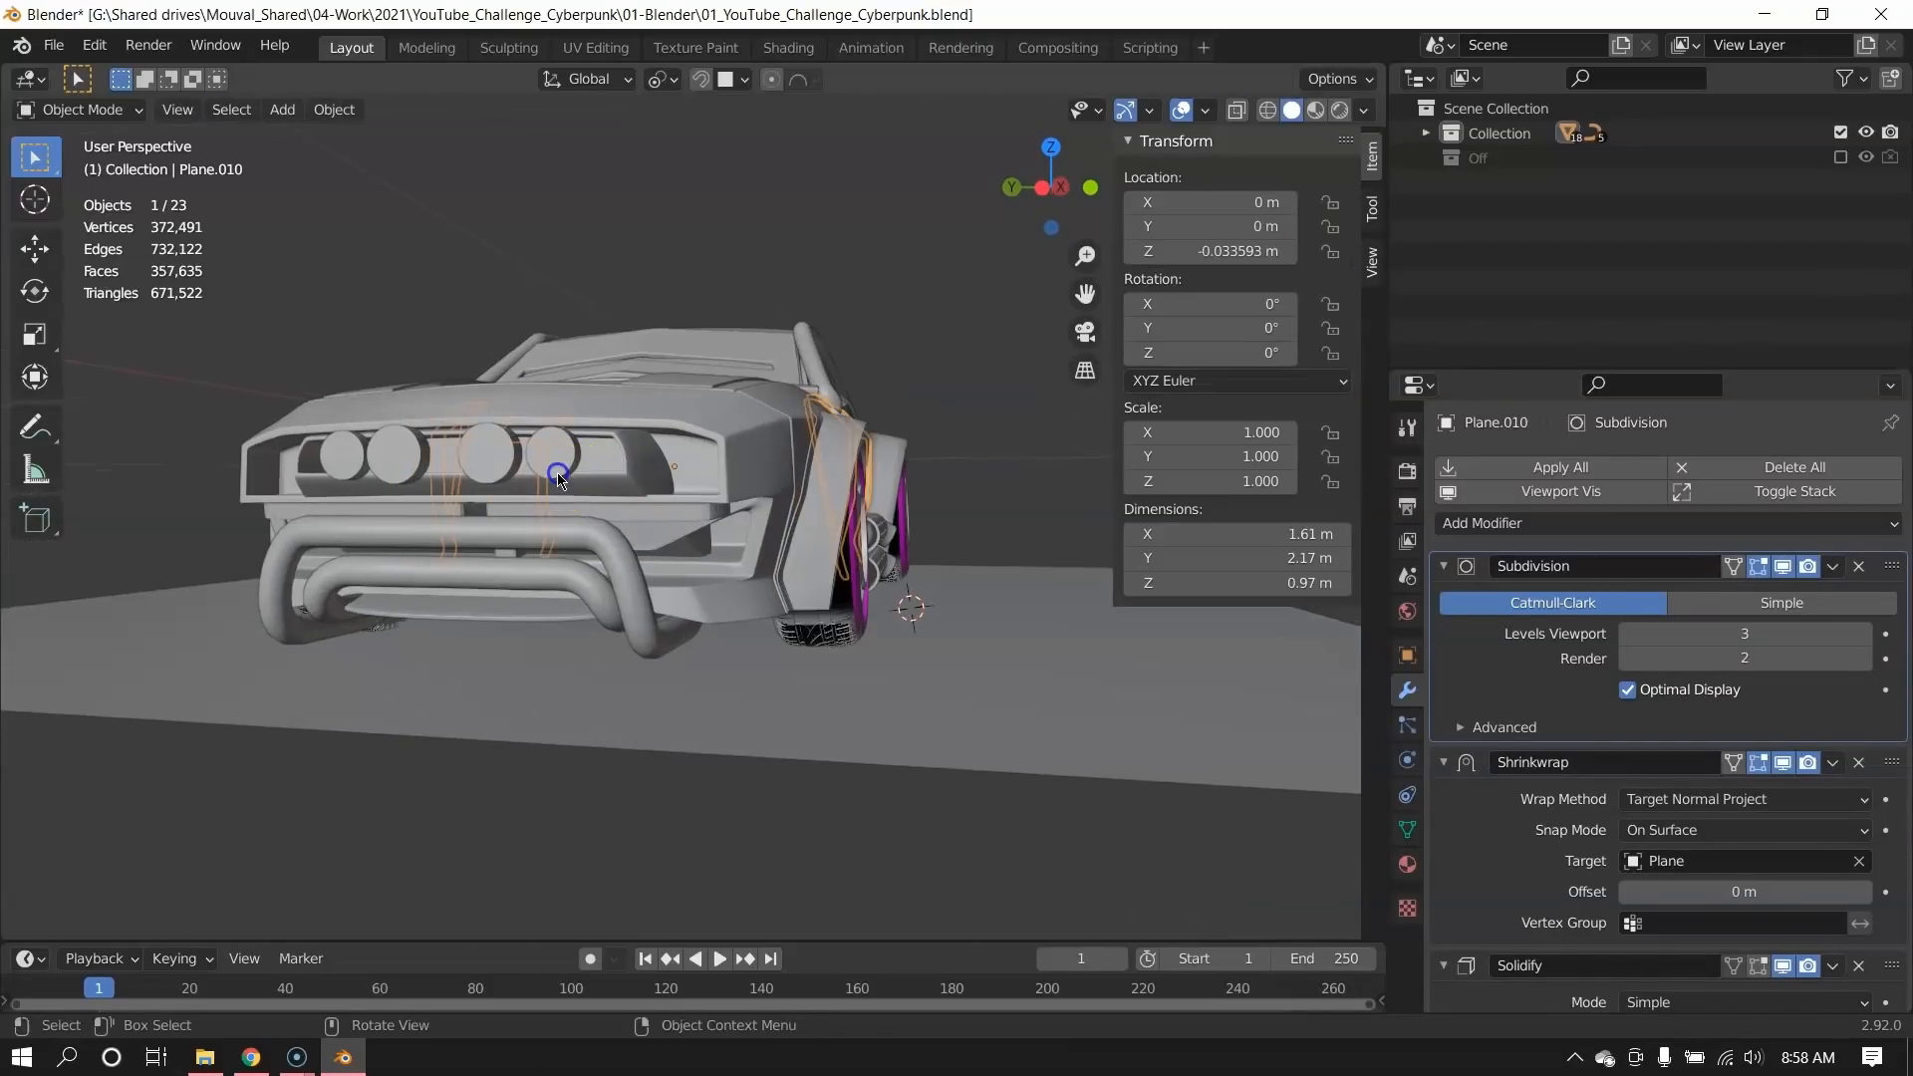
Select the round front headlights and examine their full mesh up close in Edit Mode, returning to Object Mode.
scroll(559, 499, up, 2)
scroll(559, 499, down, 1)
click(422, 428)
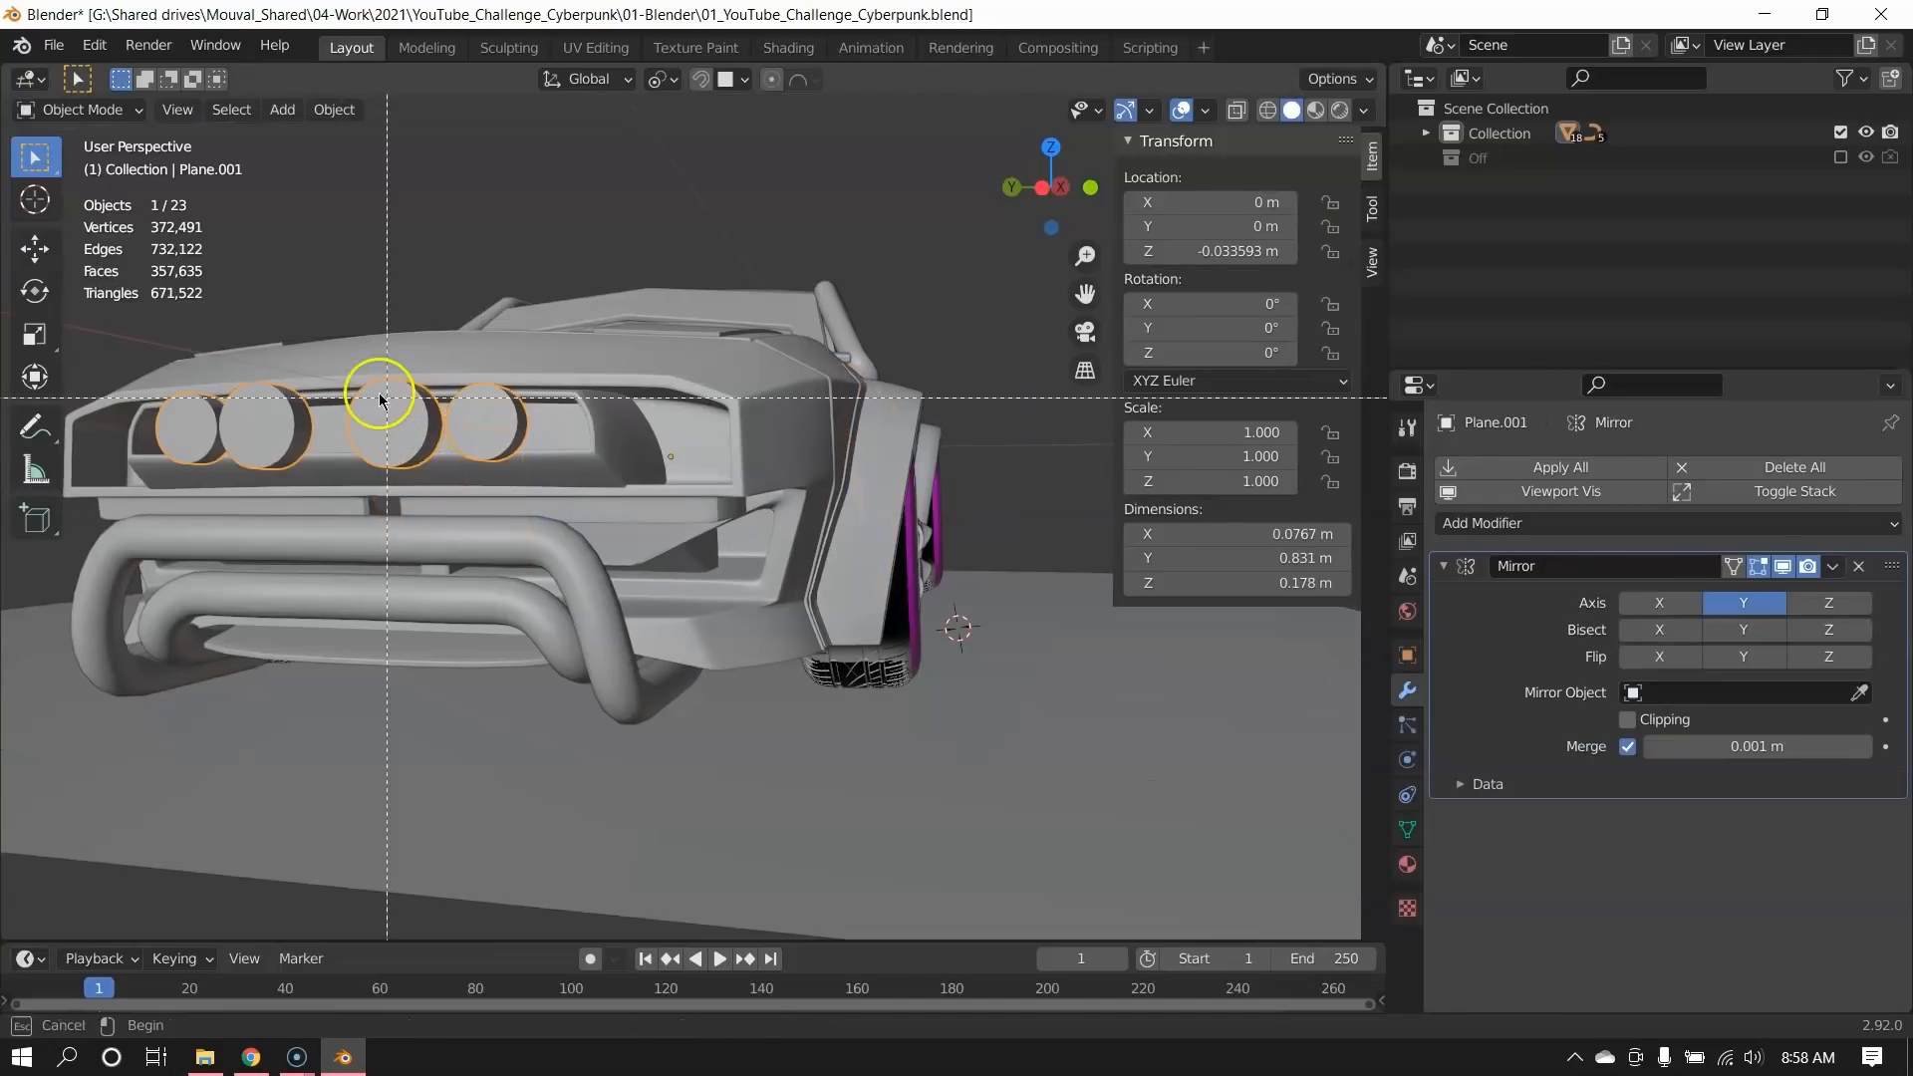
drag(359, 382, 369, 391)
scroll(558, 633, down, 8)
key(Tab)
middle_drag(698, 529, 747, 593)
key(a)
key(Tab)
Examine the whole car from the rear, the side and the front.
scroll(773, 598, down, 9)
shift+middle_drag(783, 426, 773, 595)
middle_drag(773, 594, 558, 563)
shift+middle_drag(558, 563, 111, 508)
middle_drag(399, 518, 159, 485)
scroll(936, 610, up, 4)
shift+middle_drag(936, 607, 459, 505)
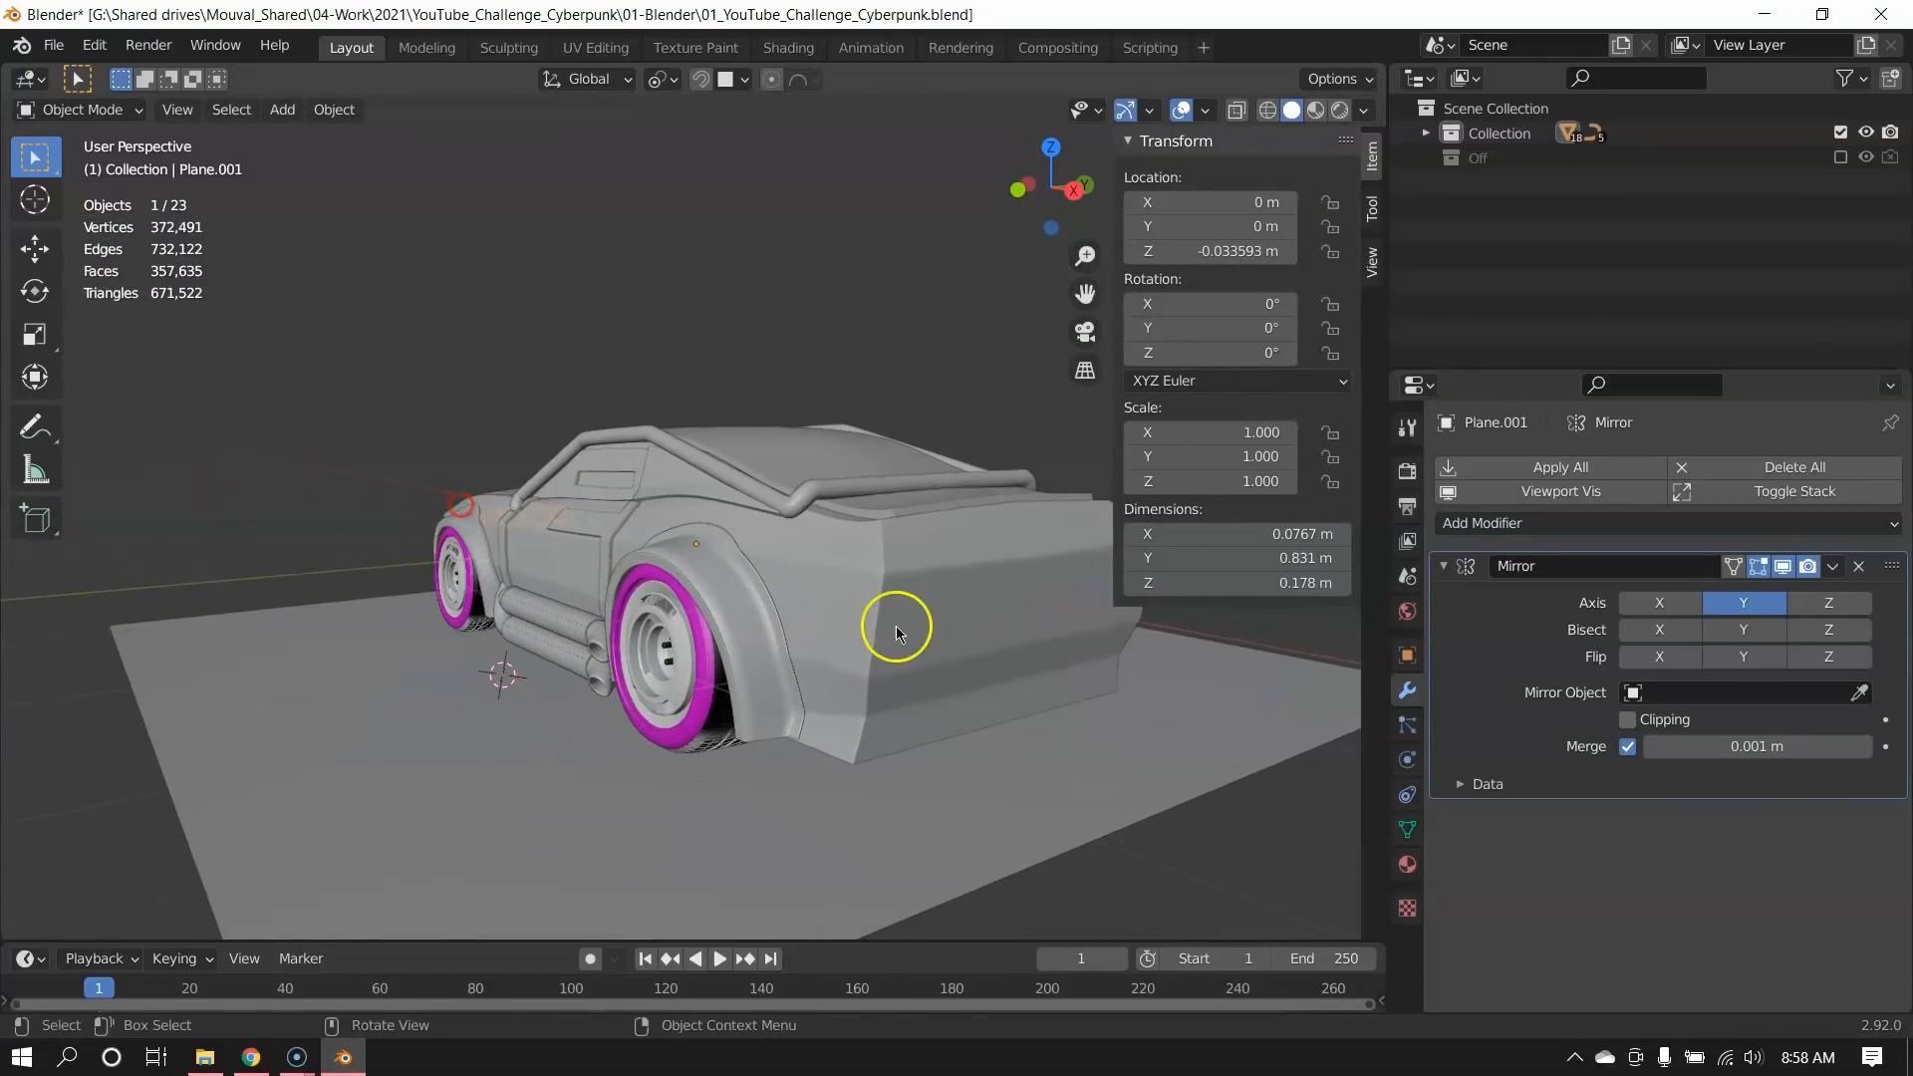
middle_drag(688, 563, 820, 542)
scroll(820, 542, down, 3)
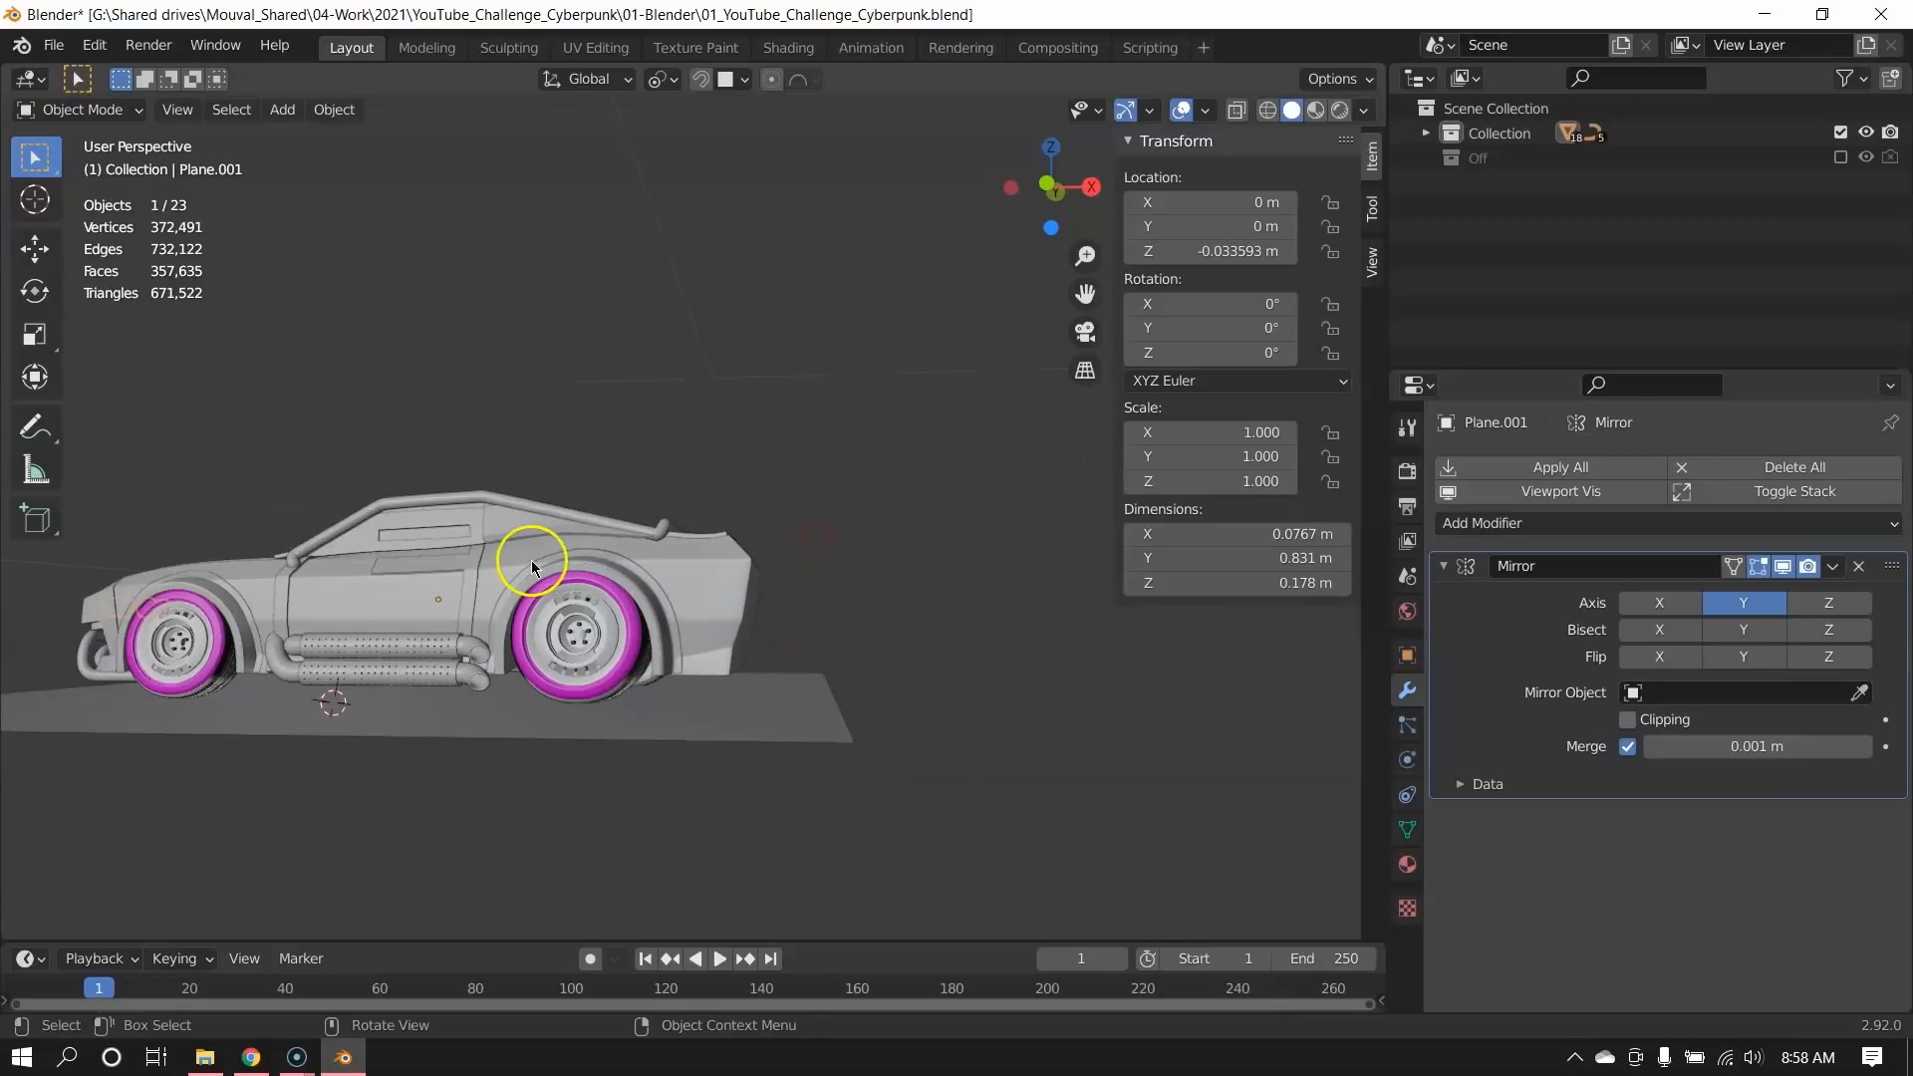
scroll(530, 560, up, 1)
middle_drag(608, 597, 656, 618)
middle_drag(290, 636, 518, 463)
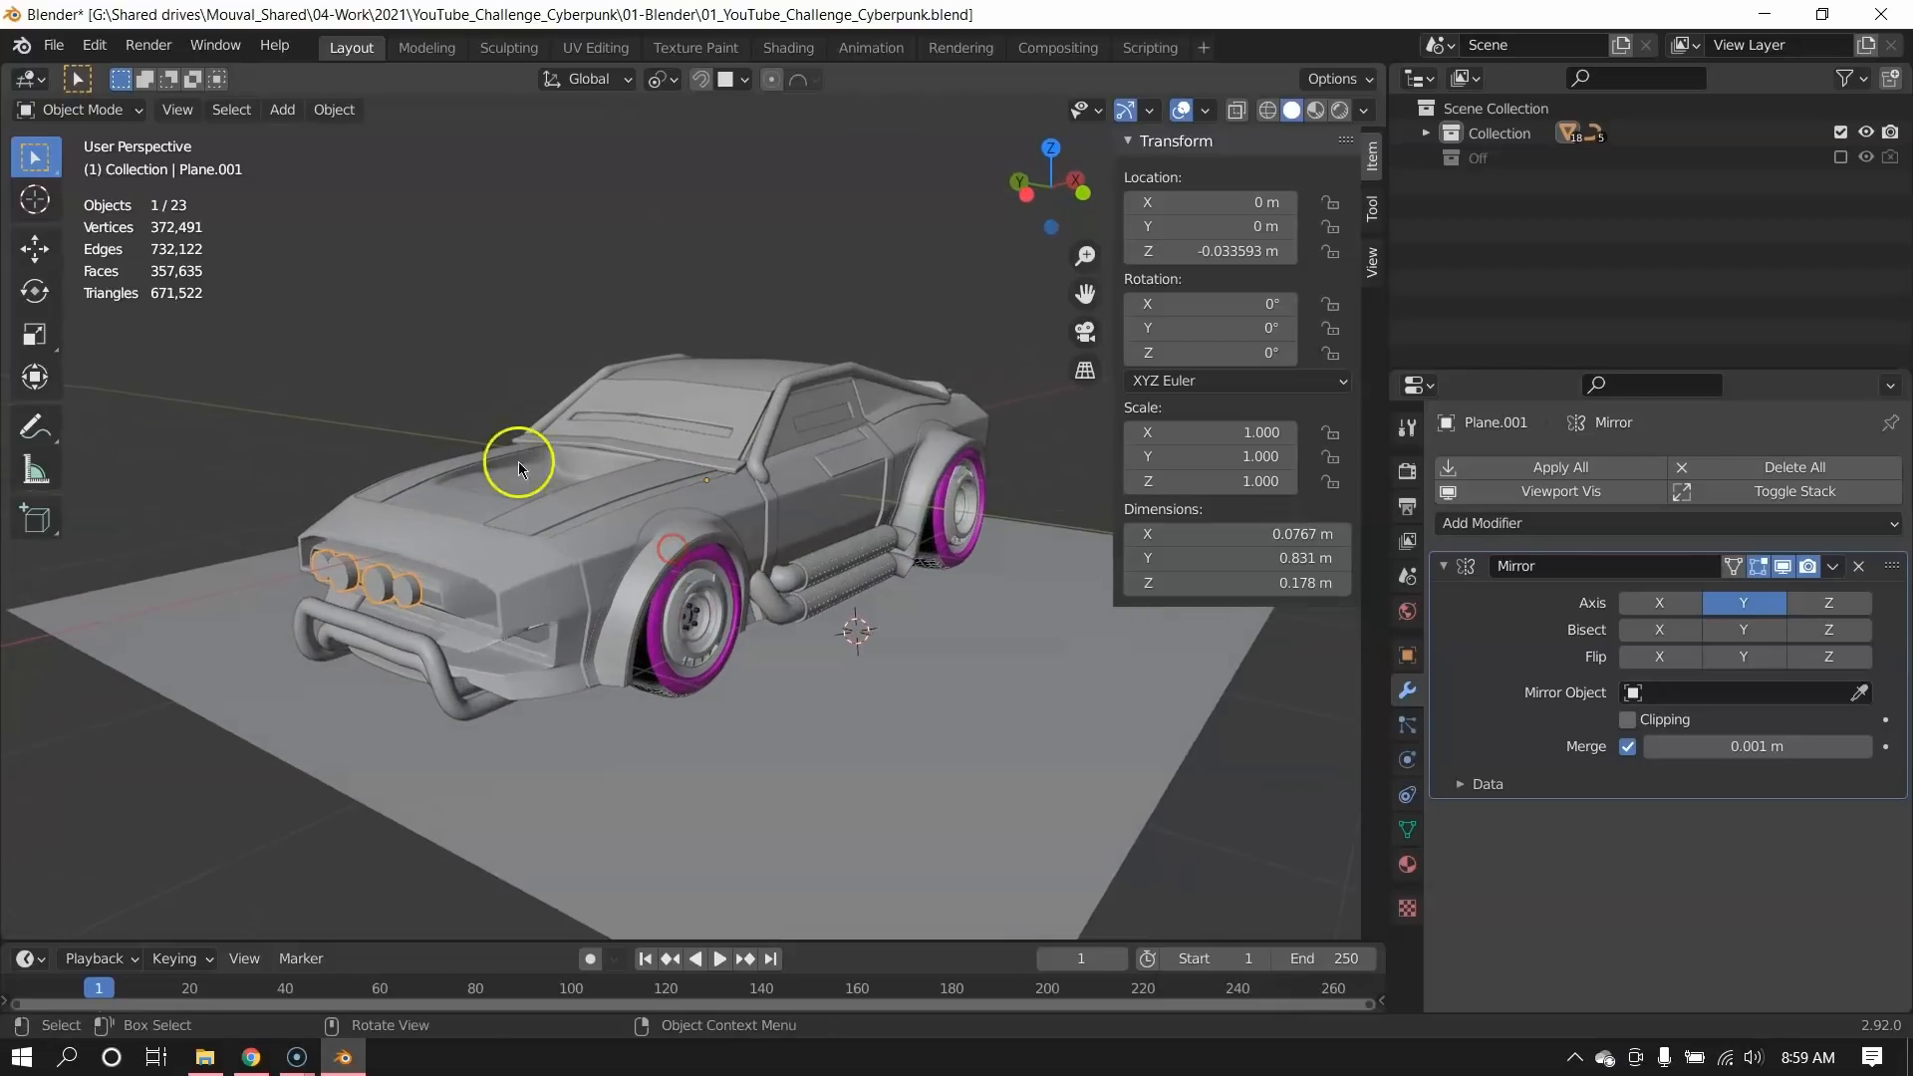
Open the project file 02_YouTube_Challenge_Cyberpunk.blend without saving the changes to the current file.
click(55, 46)
click(96, 100)
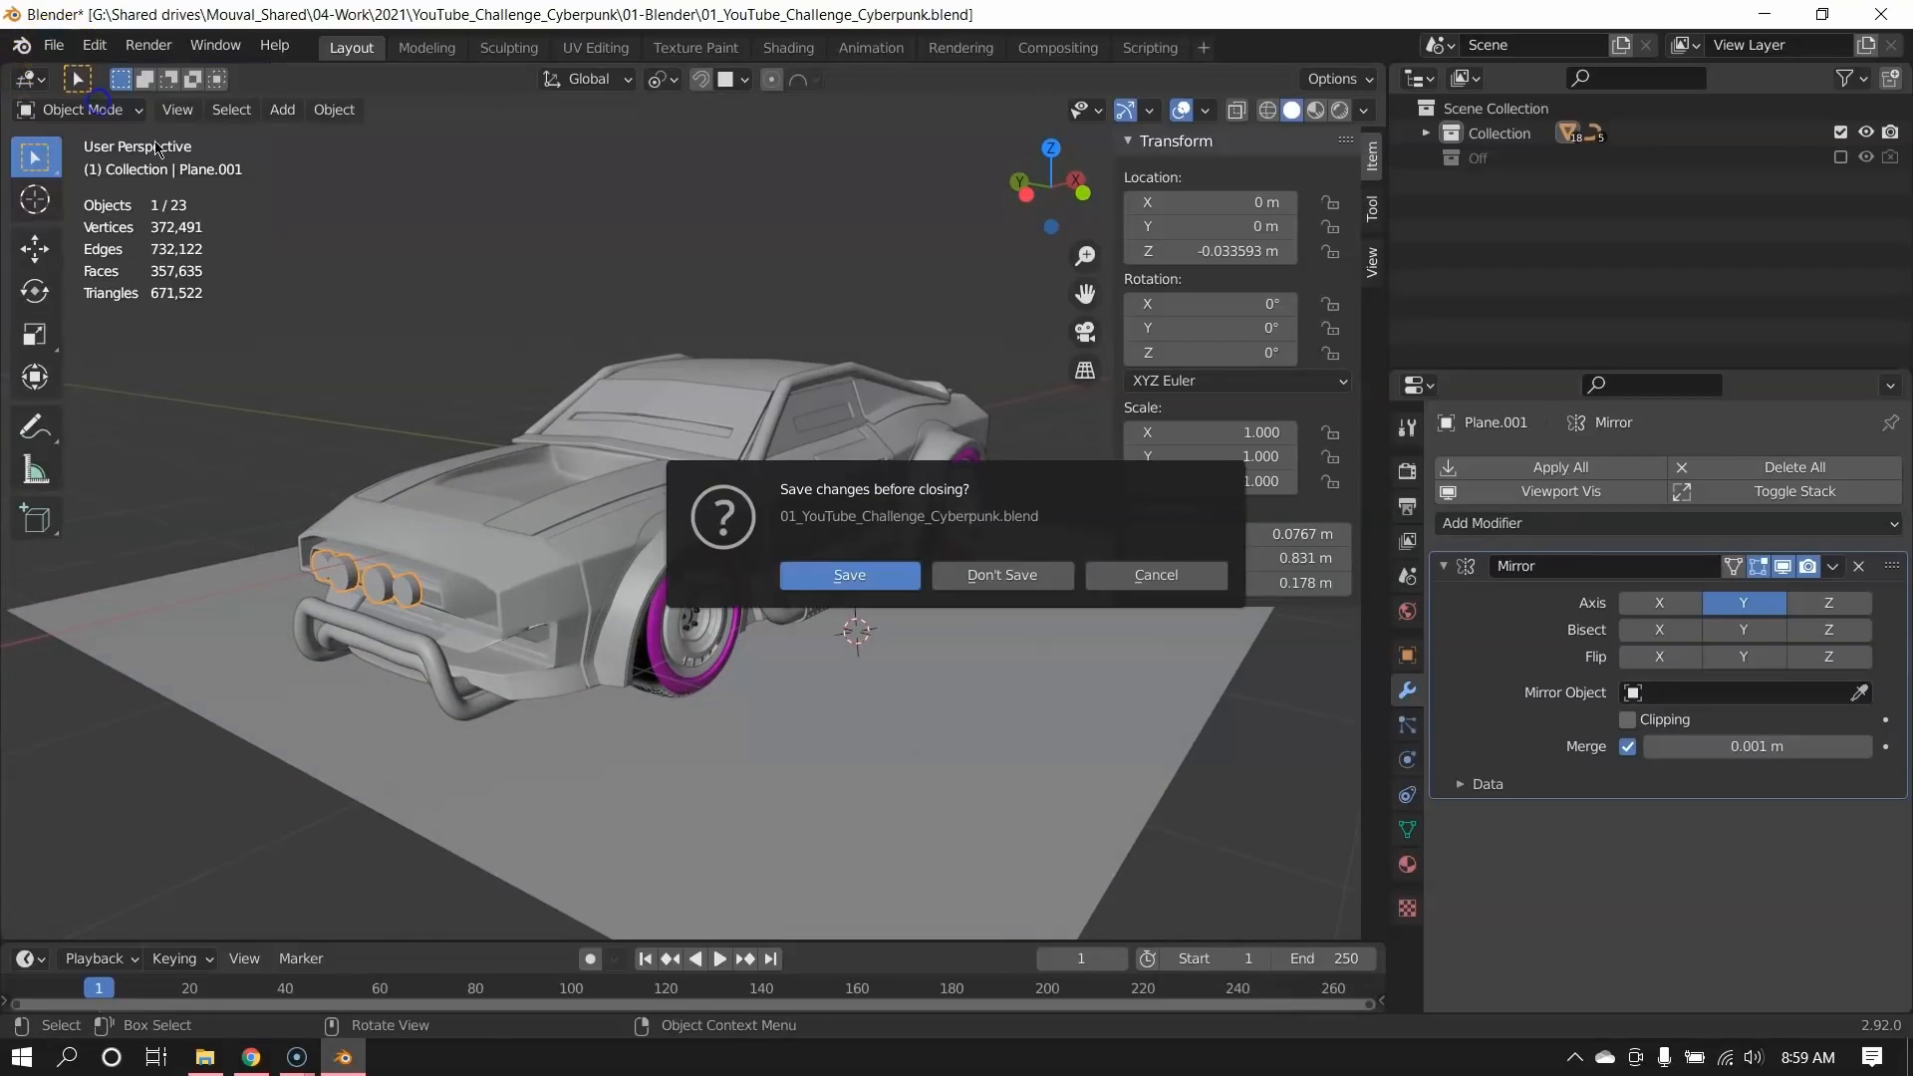
click(1005, 575)
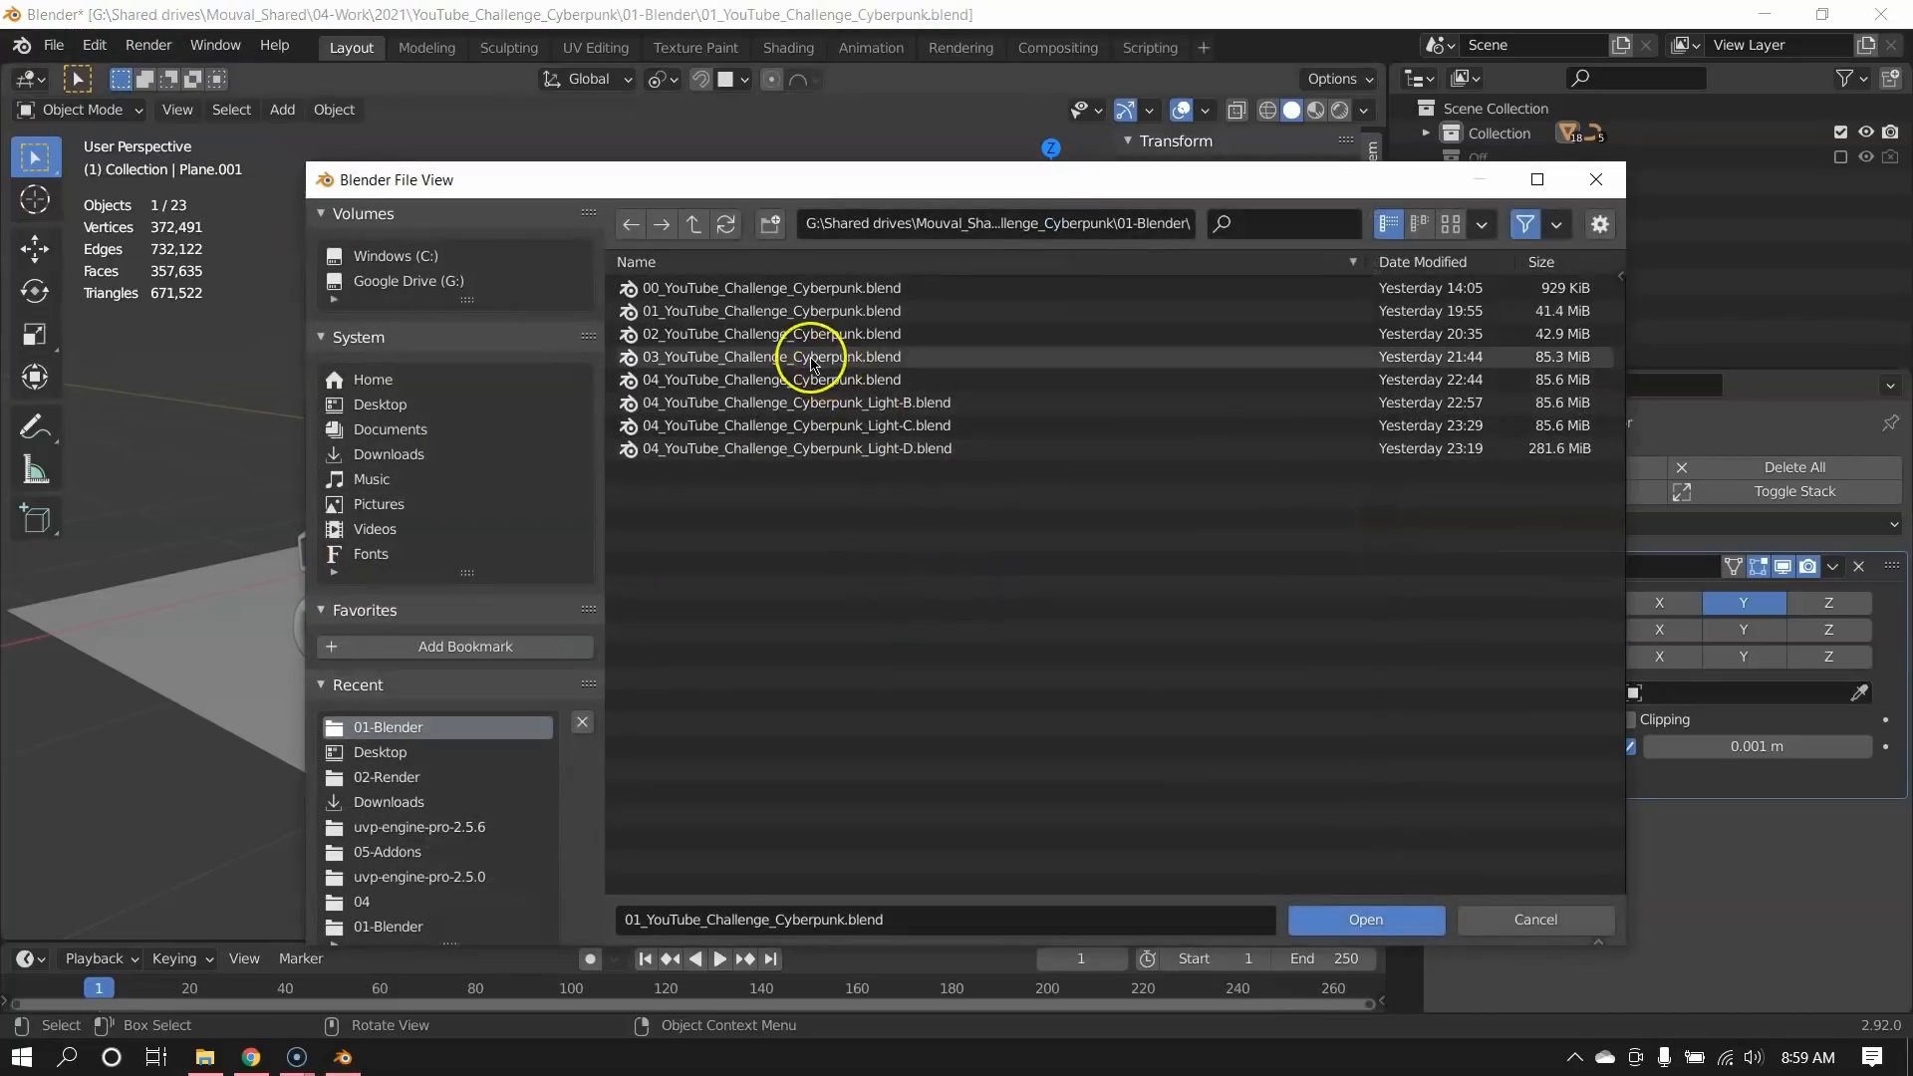
double_click(683, 354)
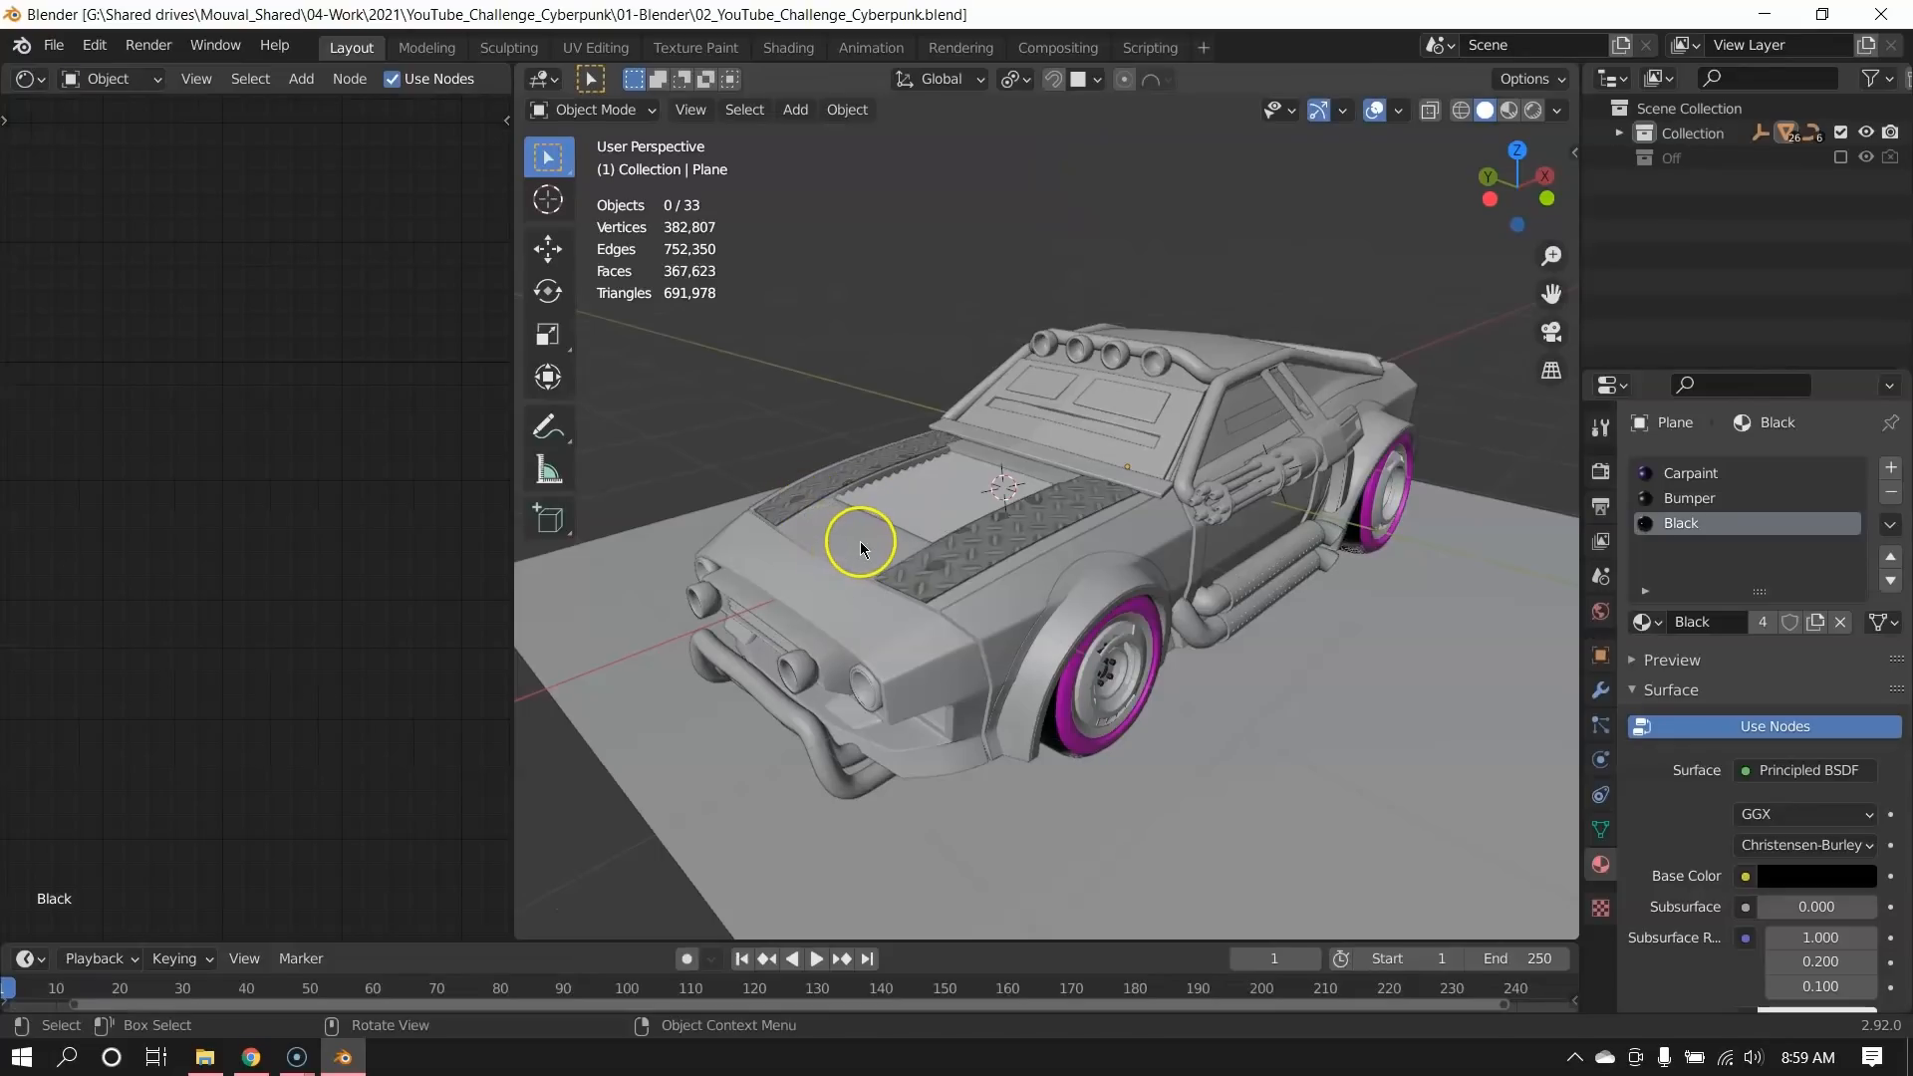
Select the diamond-plate panels on the hood and examine them together with the car's front.
middle_drag(859, 541, 927, 592)
click(1137, 622)
middle_drag(1138, 621, 1079, 497)
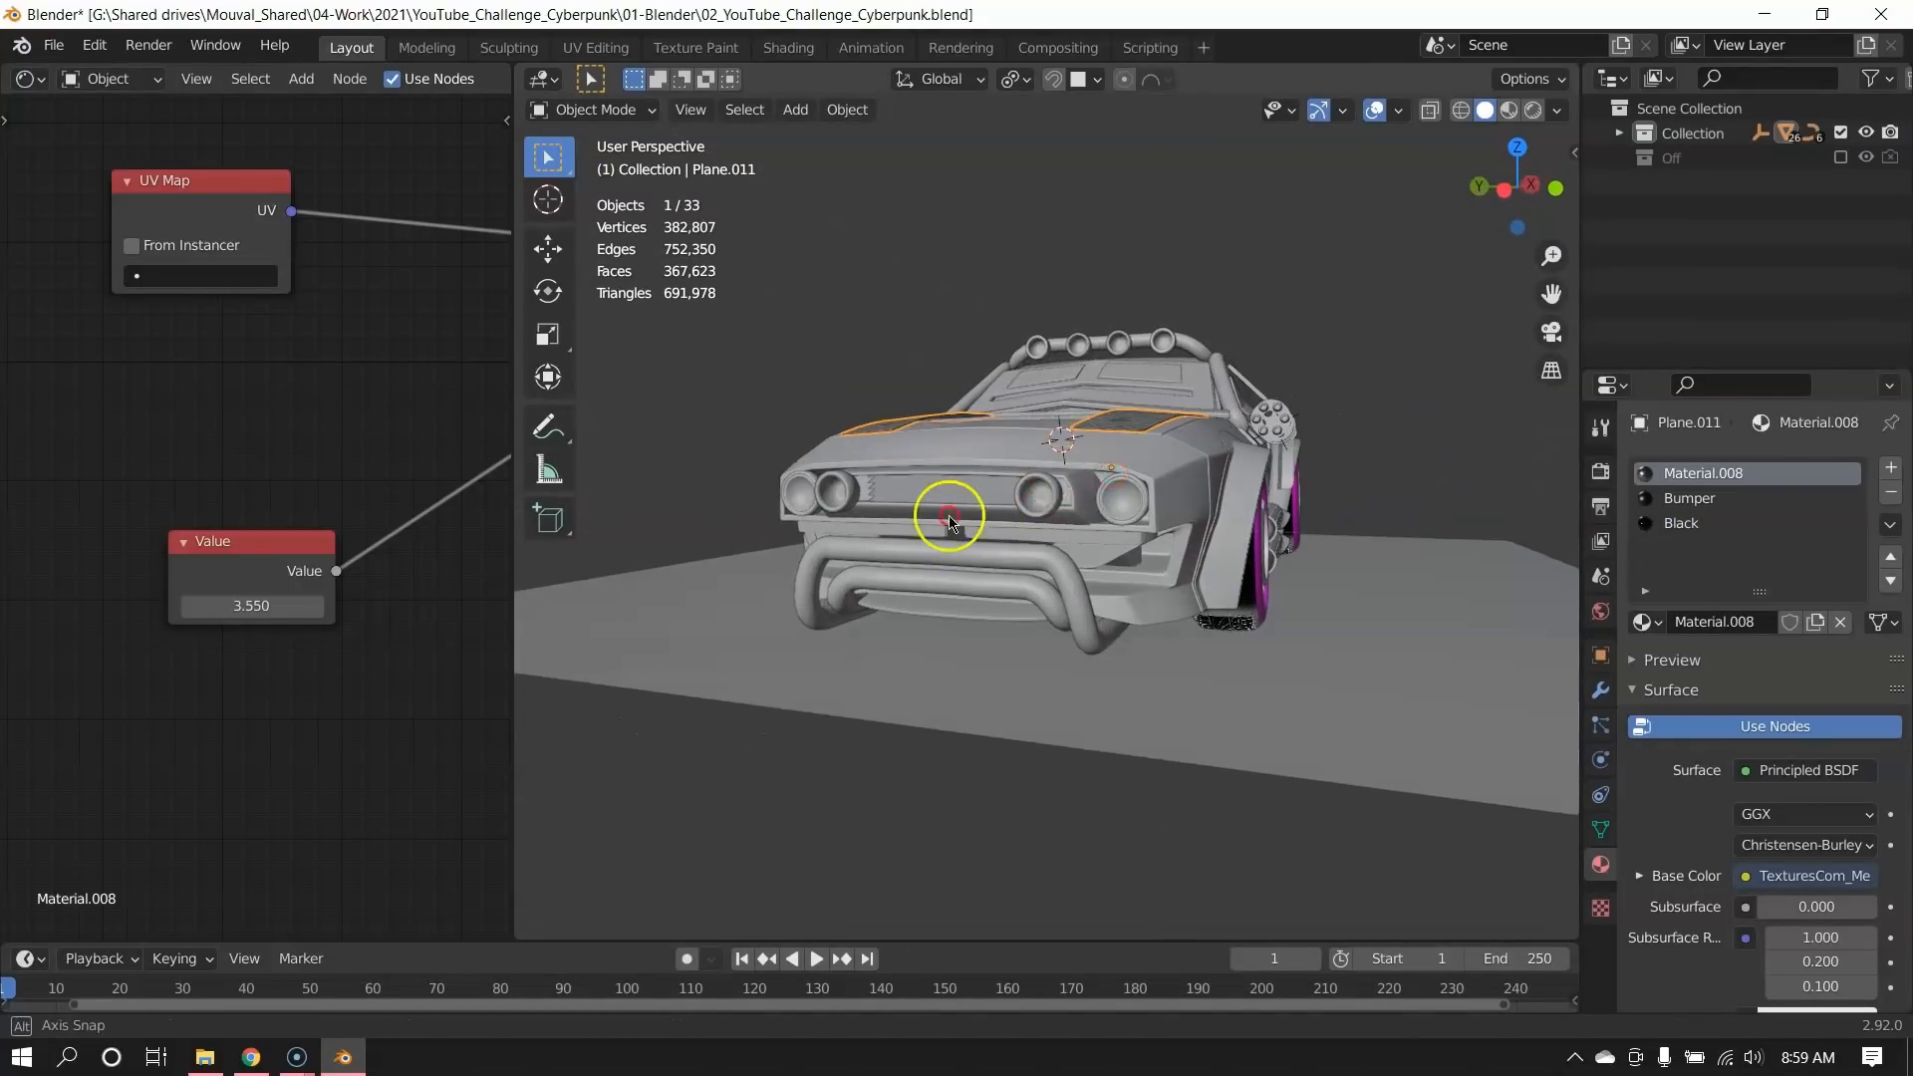
middle_drag(949, 517, 1073, 359)
Select the row of roof-mounted lights and examine the inside of a lamp up close.
click(1077, 351)
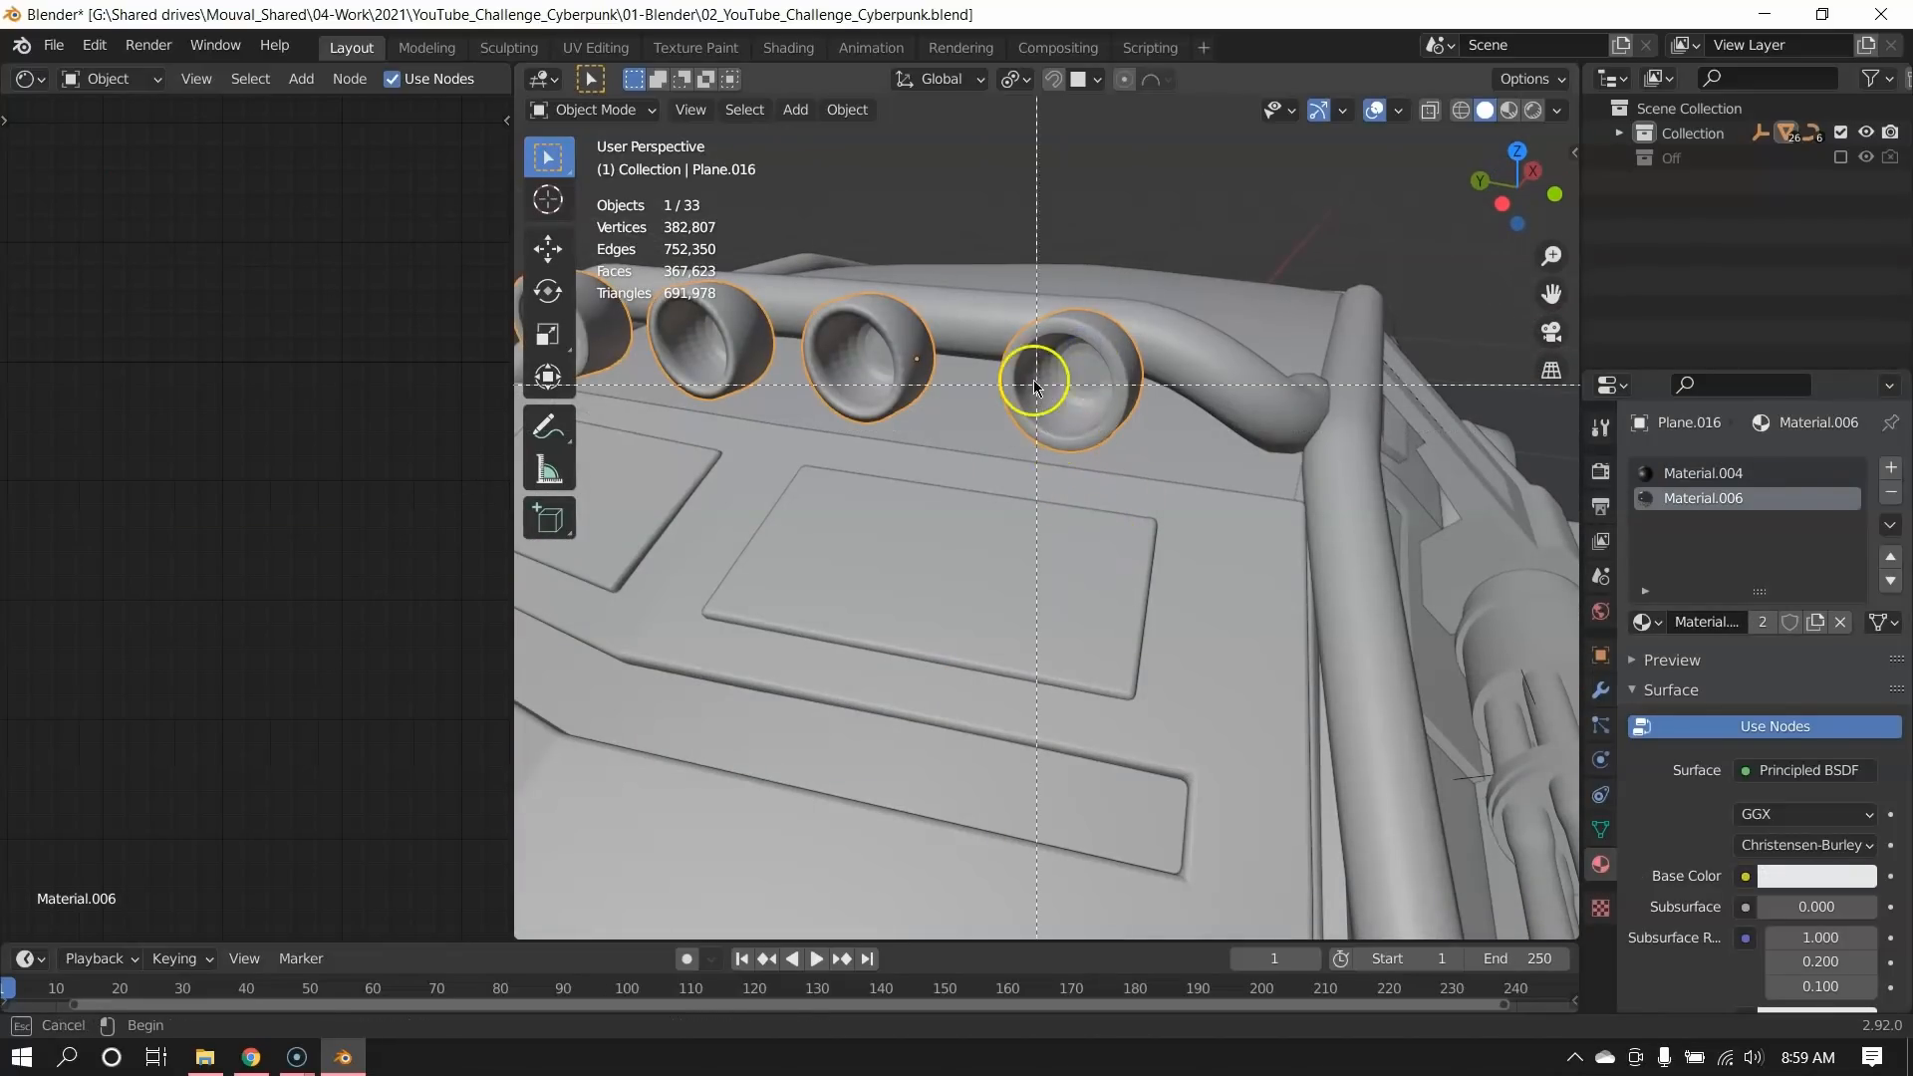
drag(1034, 386, 1097, 491)
scroll(1096, 498, down, 5)
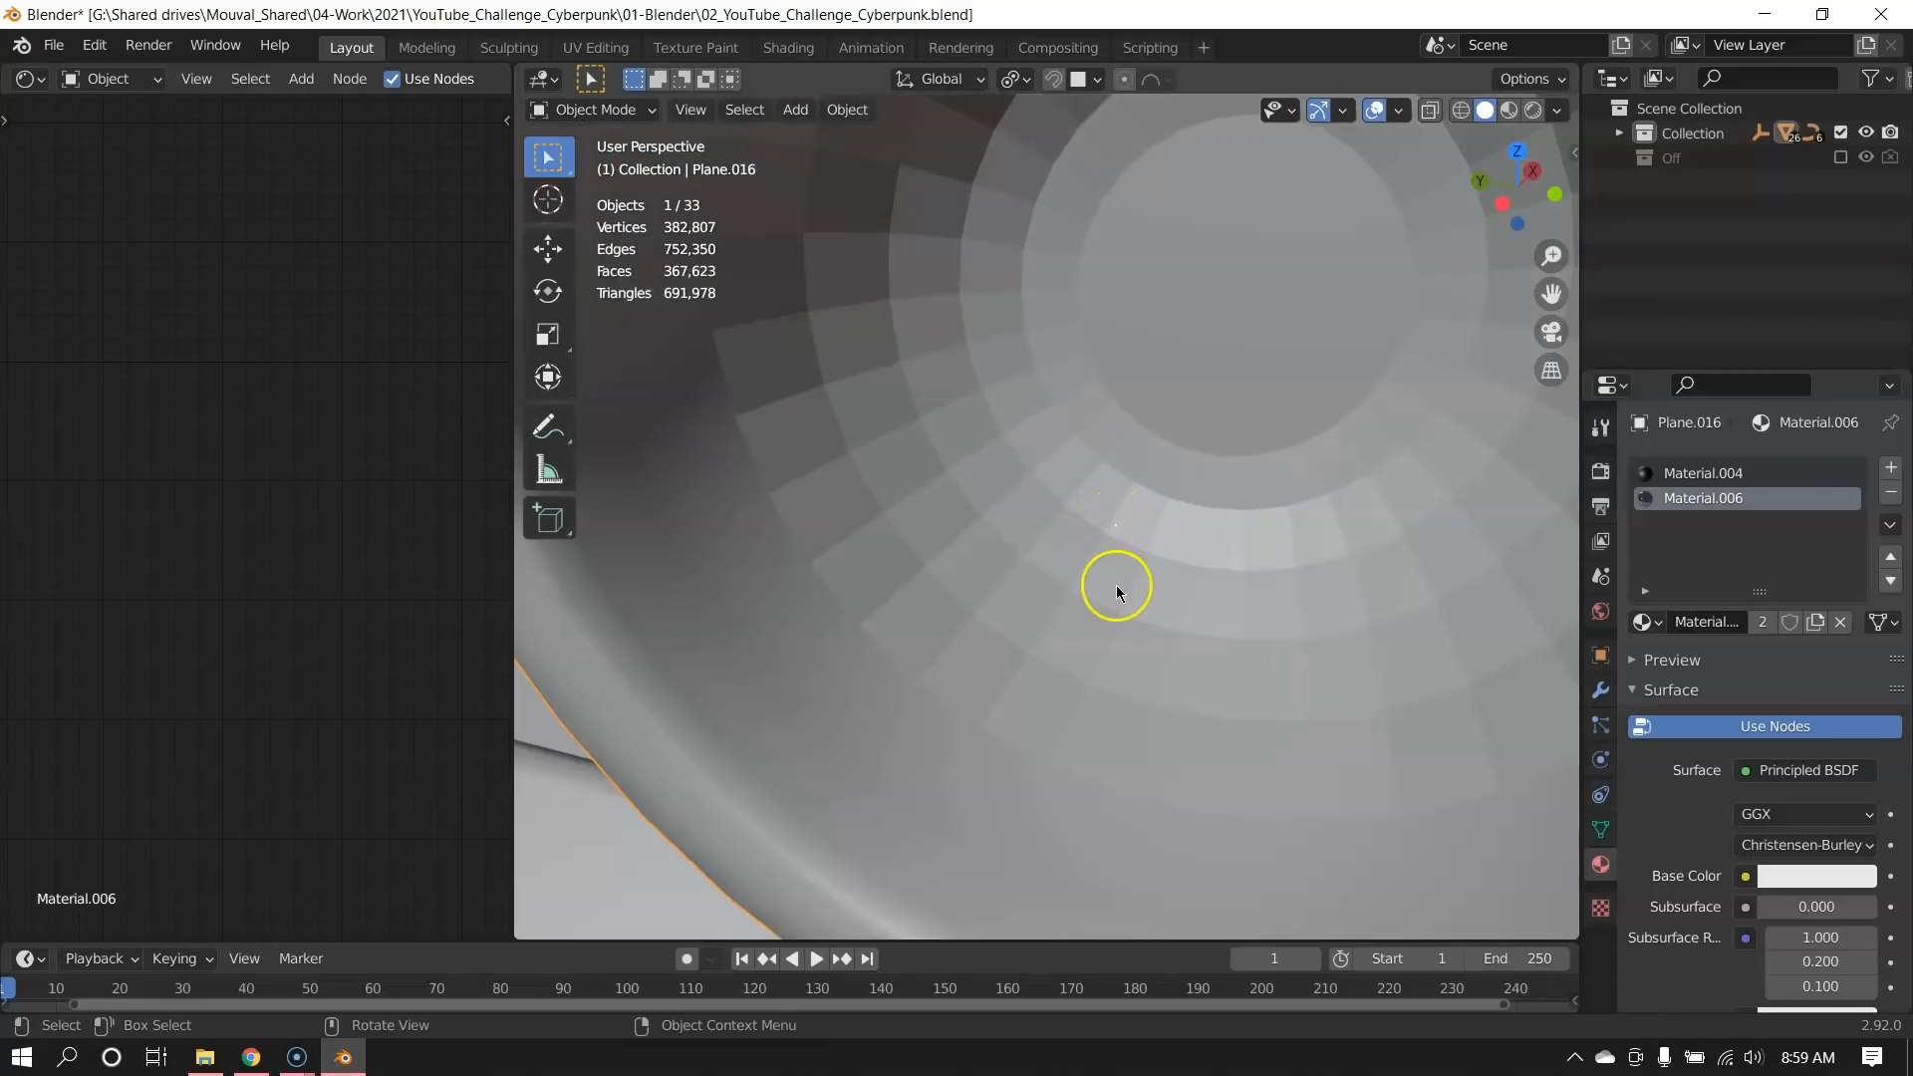
scroll(1106, 538, down, 5)
middle_drag(1088, 469, 1119, 649)
Select the slotted windshield panel and view its added rectangular plates.
click(1068, 494)
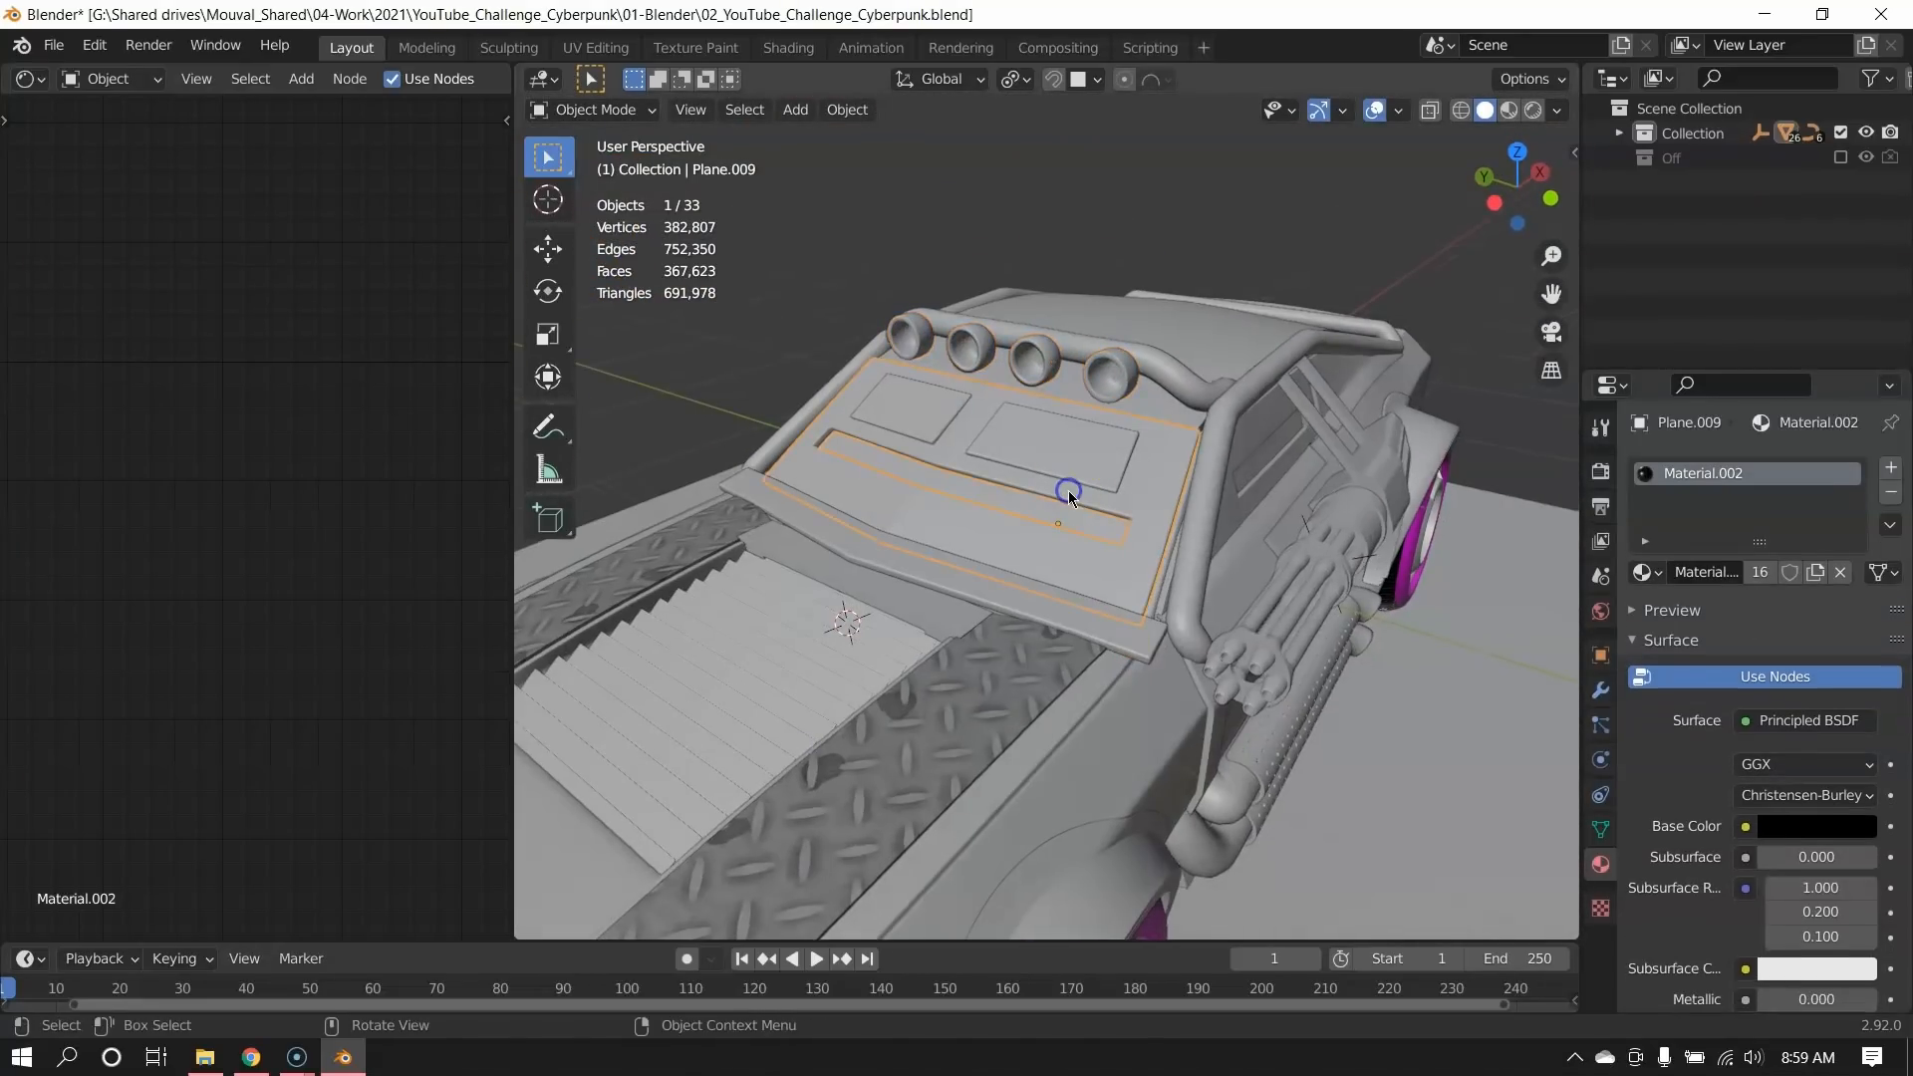
scroll(1058, 435, down, 4)
middle_drag(1059, 435, 1025, 667)
Select the gun mount on the car's side and examine its geometry in Edit Mode, returning to Object Mode.
click(1073, 539)
scroll(1073, 539, up, 2)
middle_drag(1073, 539, 1052, 603)
key(Tab)
scroll(1195, 613, up, 4)
shift+middle_drag(1311, 623, 962, 458)
middle_drag(961, 458, 1014, 384)
middle_drag(959, 525, 1140, 513)
key(Tab)
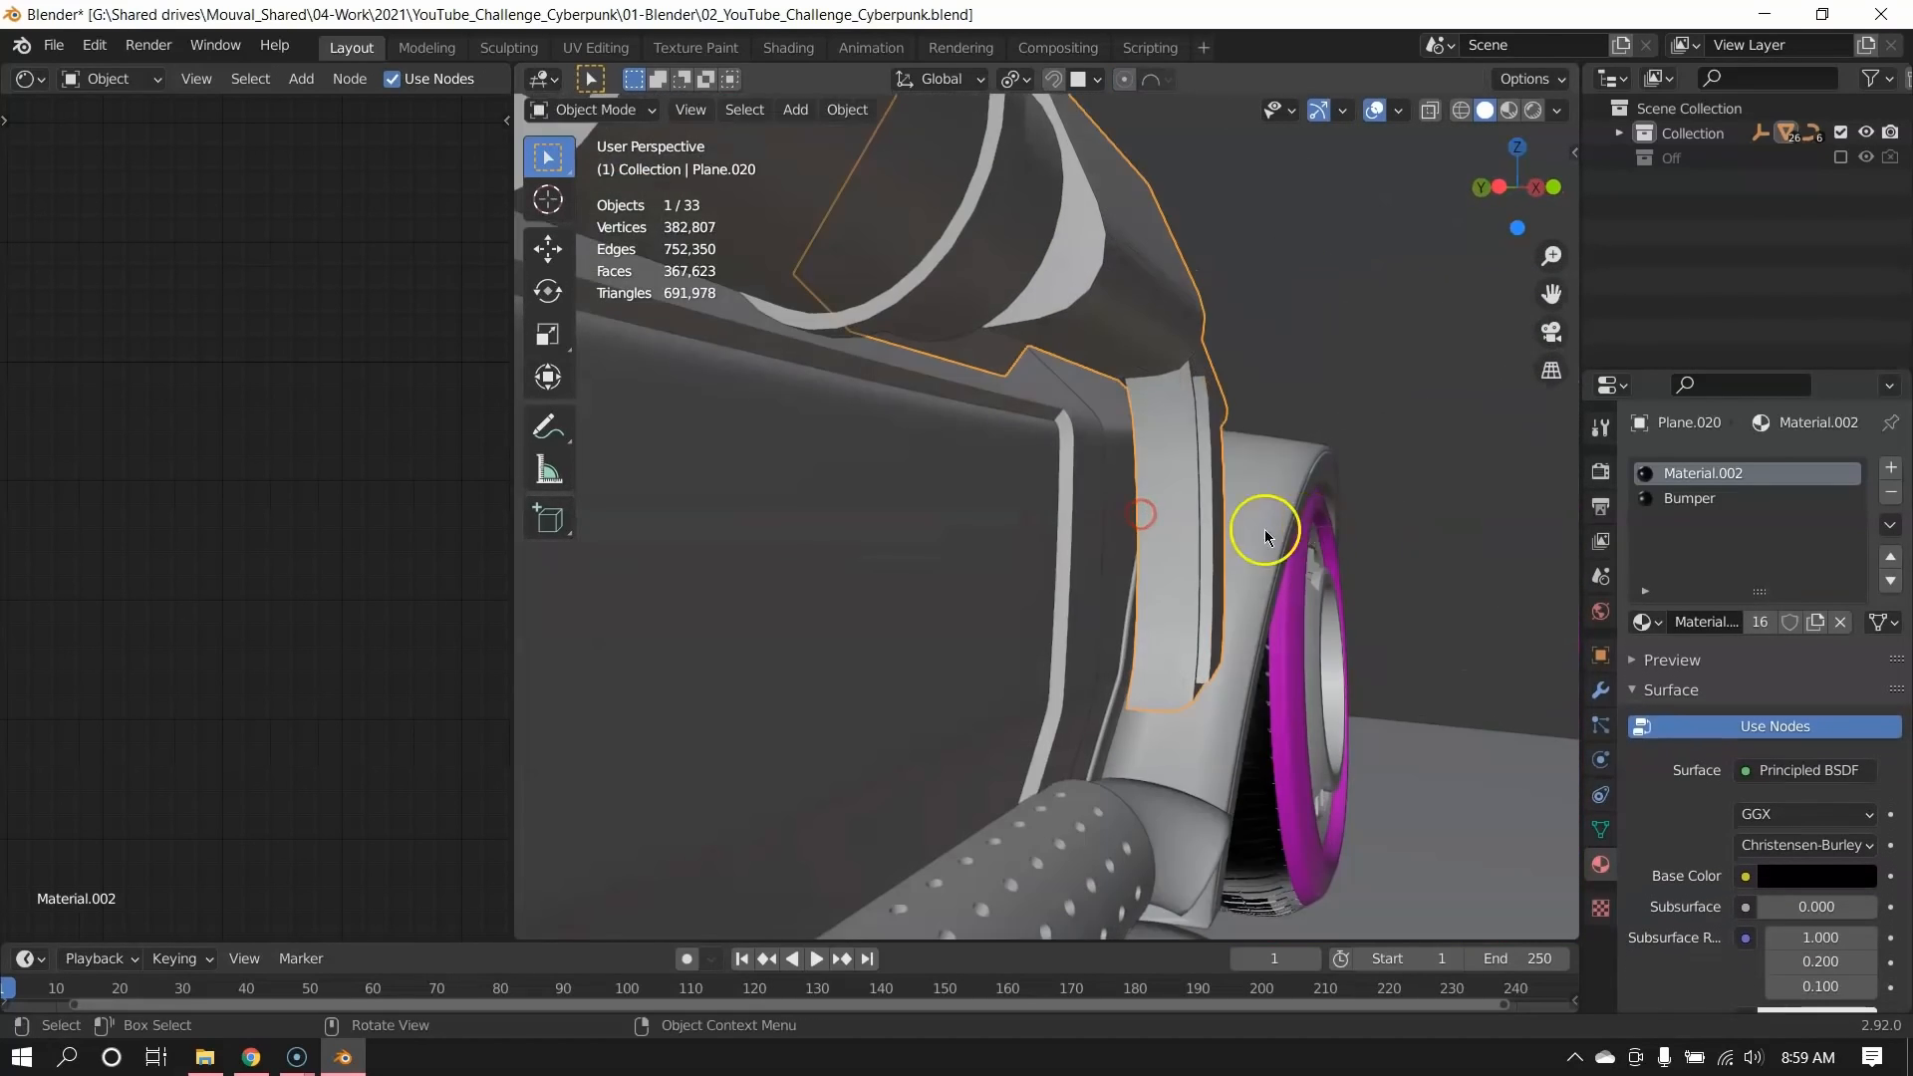
Select the side-mounted Gatling gun and examine its barrels and rings in Edit Mode, returning to Object Mode.
middle_drag(1266, 531, 1054, 546)
shift+middle_drag(792, 462, 1476, 665)
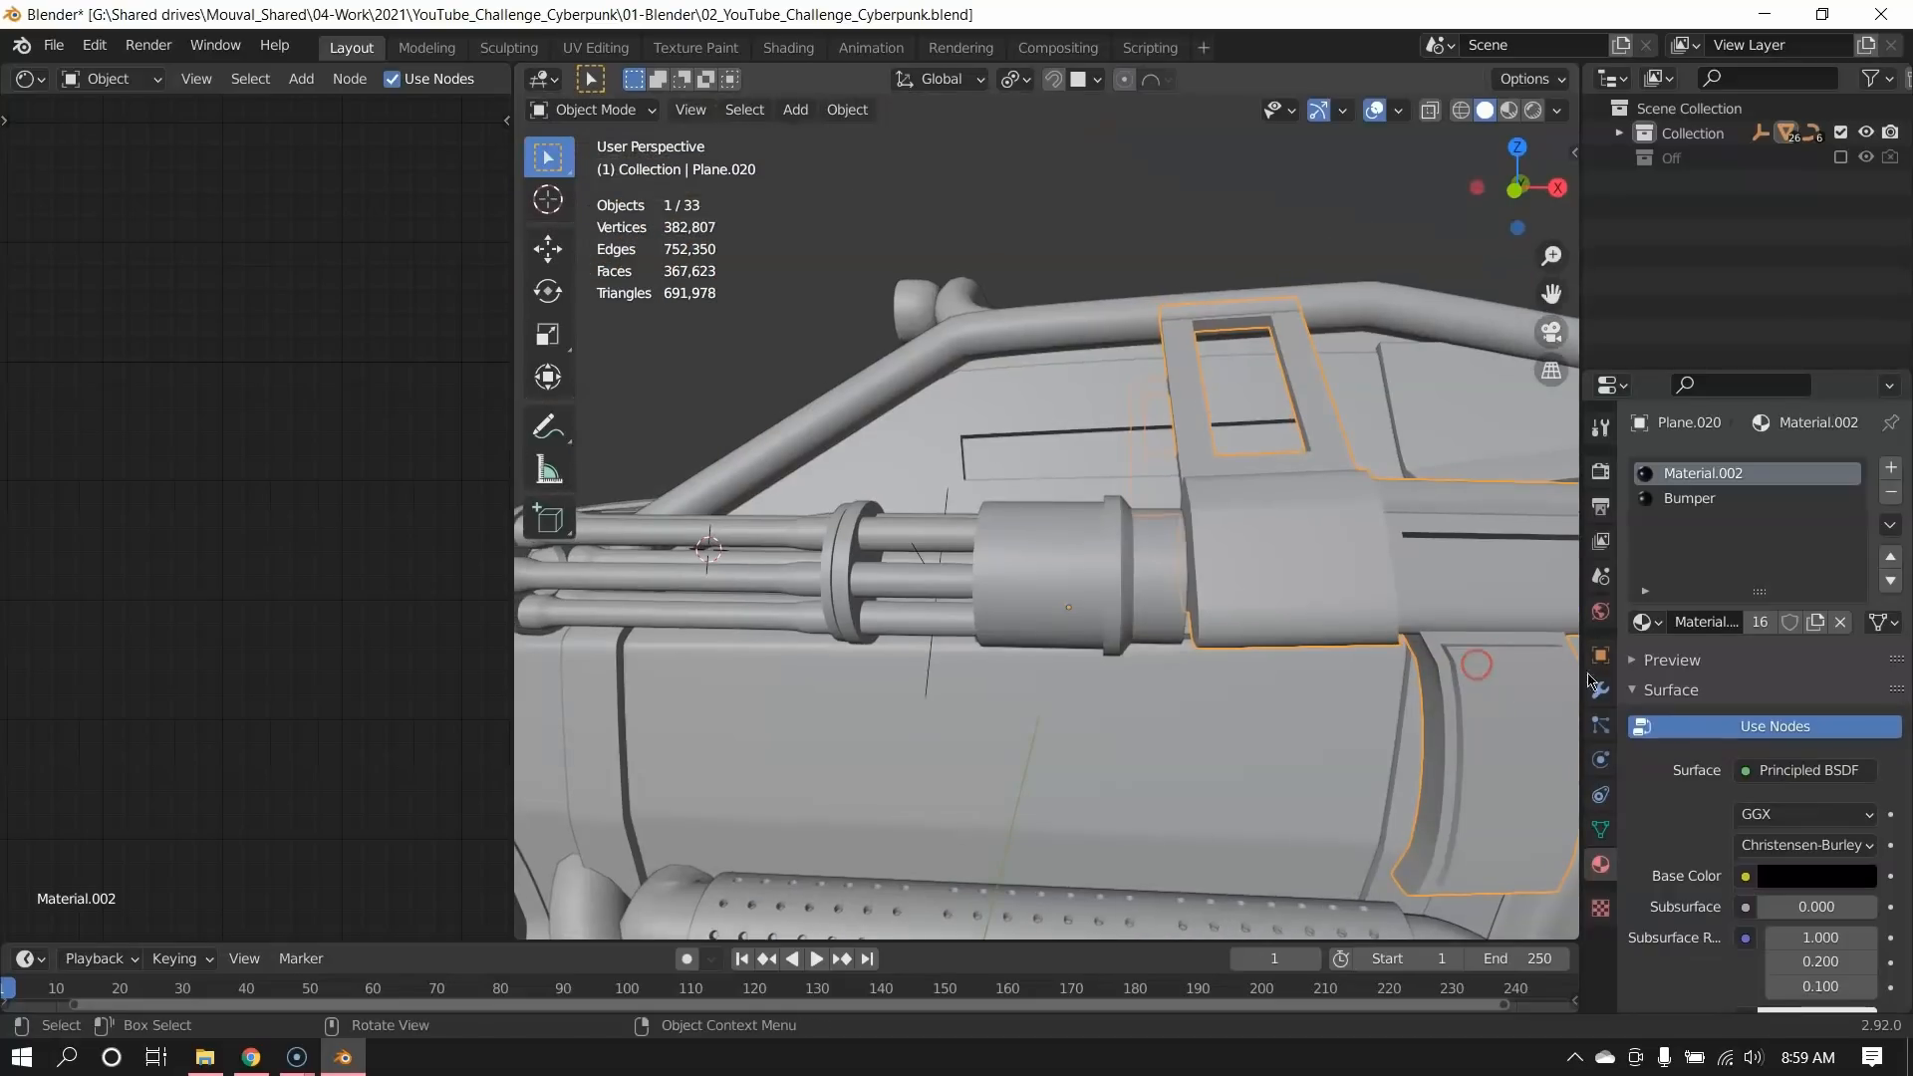
click(1144, 564)
mouse_move(1018, 451)
middle_down()
mouse_move(1036, 470)
mouse_move(1034, 430)
middle_up()
click(1137, 494)
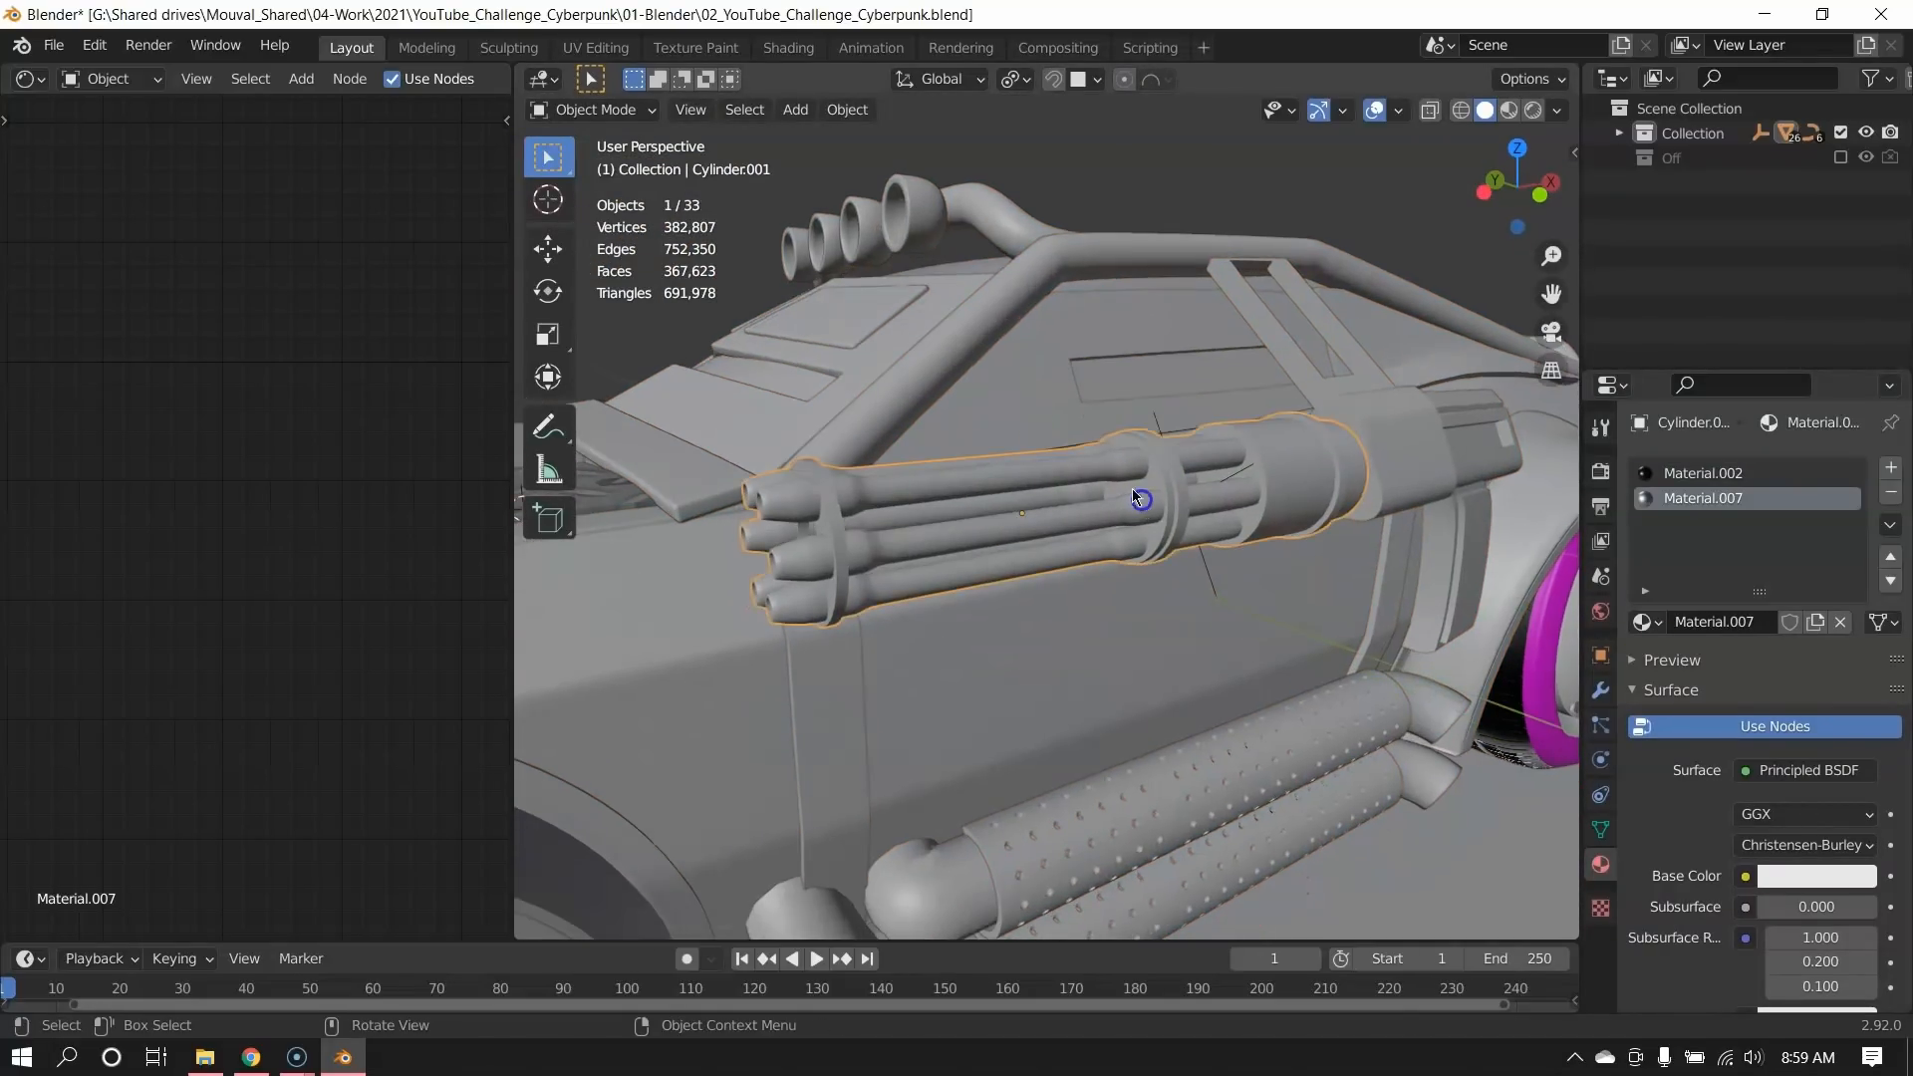
middle_drag(1138, 496, 887, 482)
key(Tab)
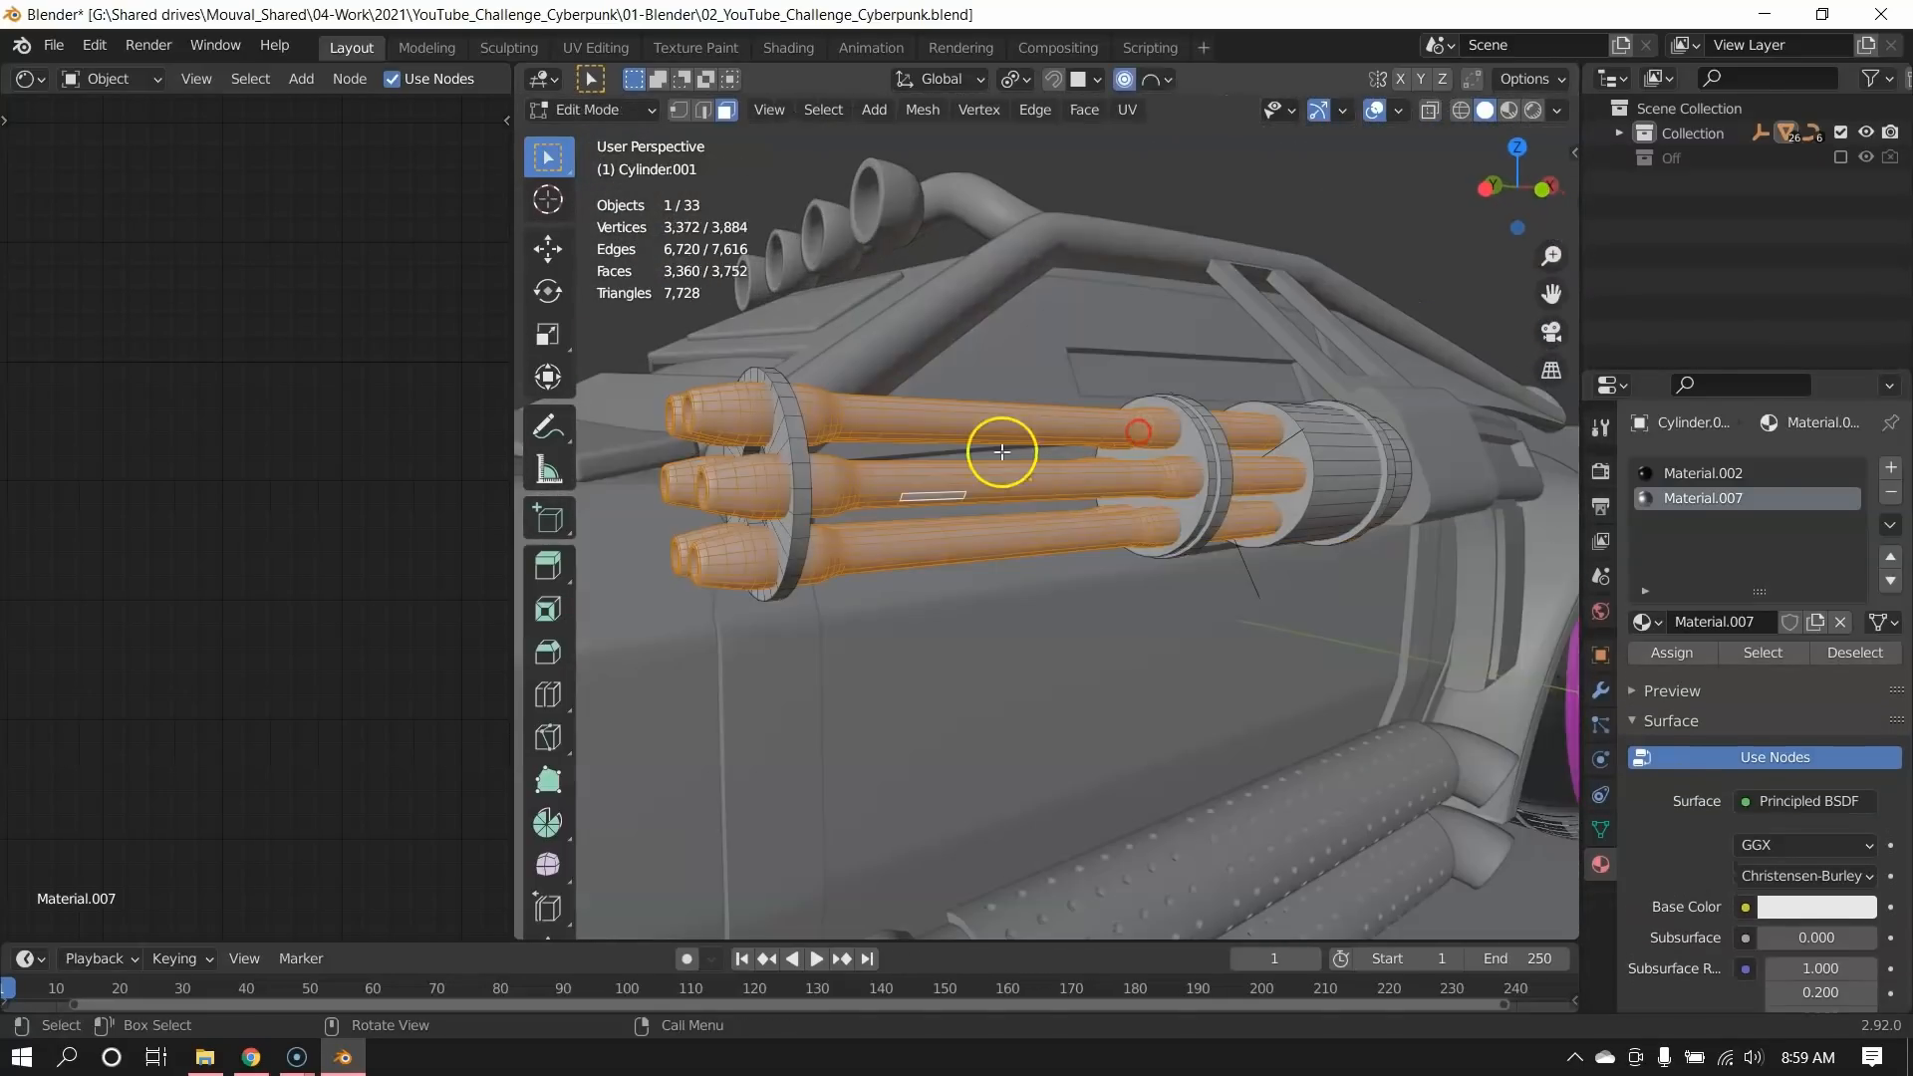
middle_drag(996, 444, 1094, 496)
scroll(1106, 508, down, 4)
key(Tab)
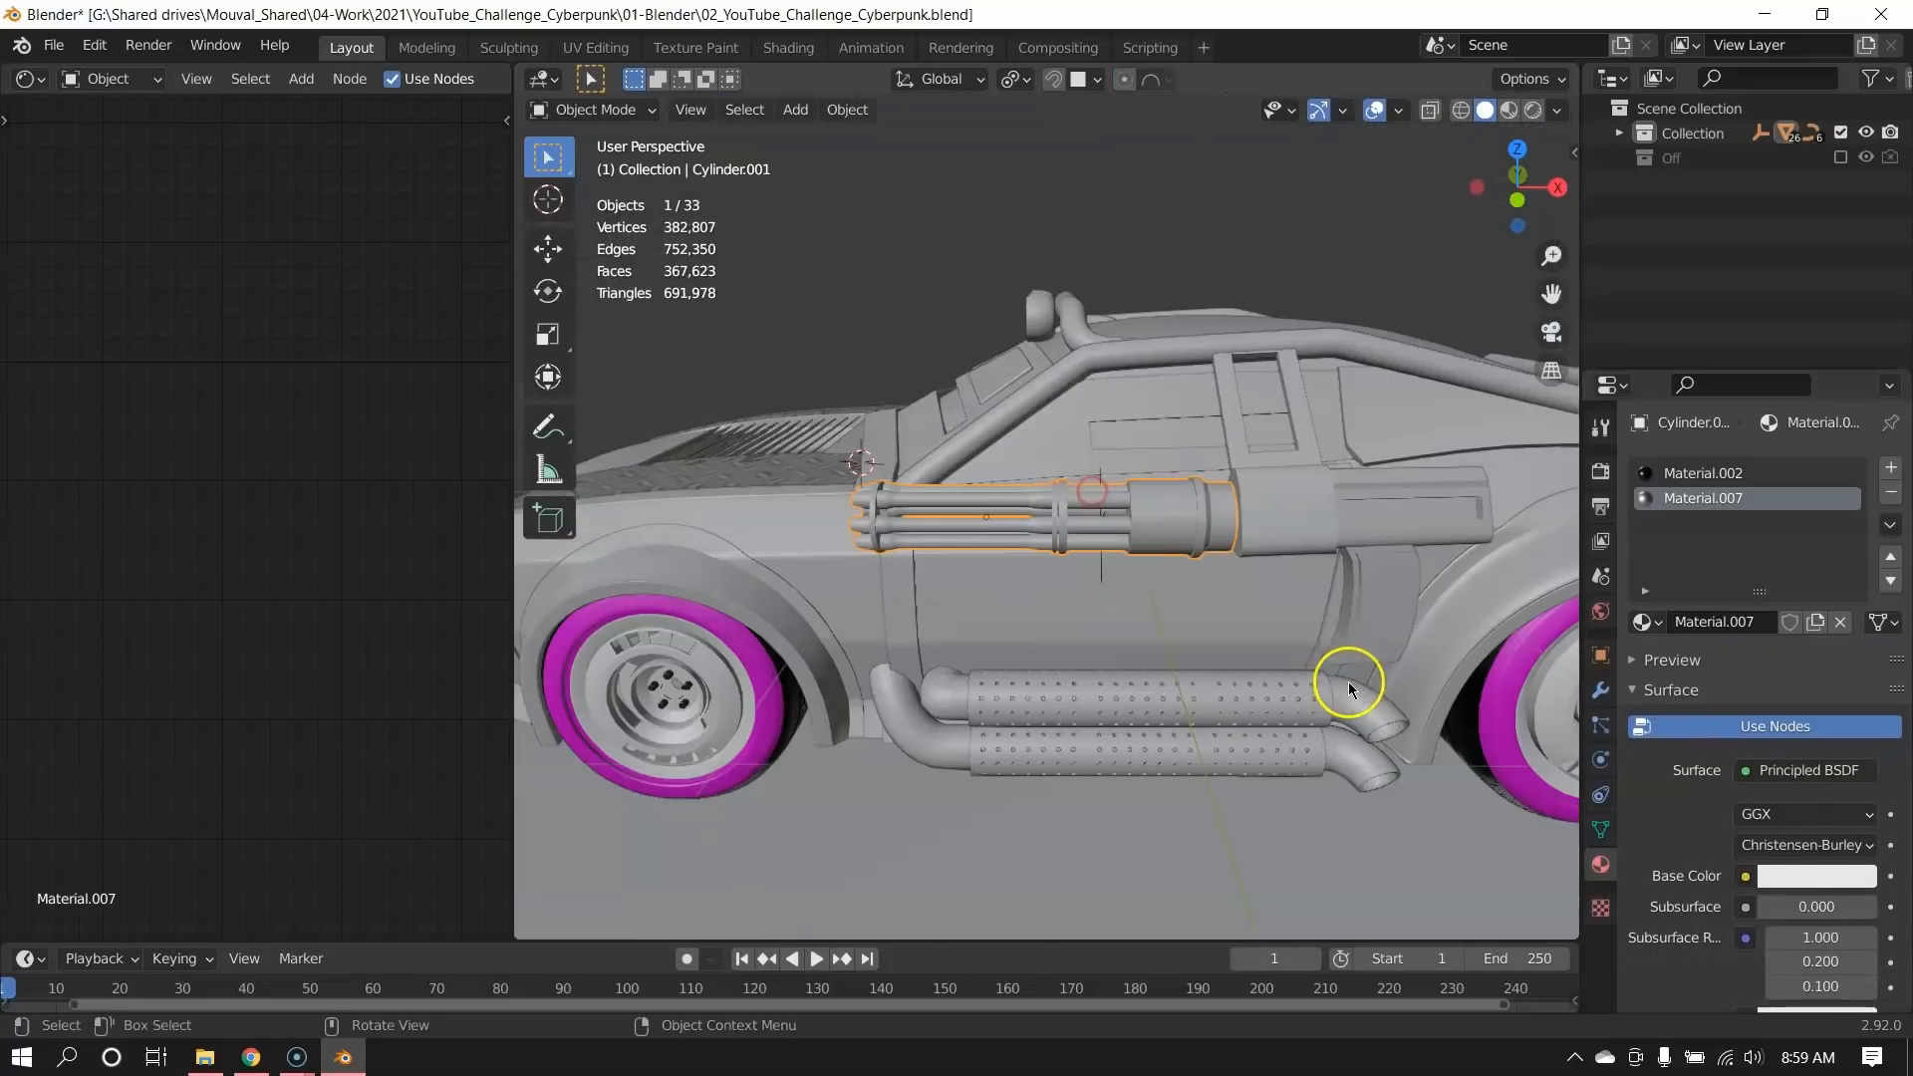
Select the inner pair of front headlights and inspect the headlight housings up close.
middle_drag(1012, 567, 1116, 418)
click(1125, 431)
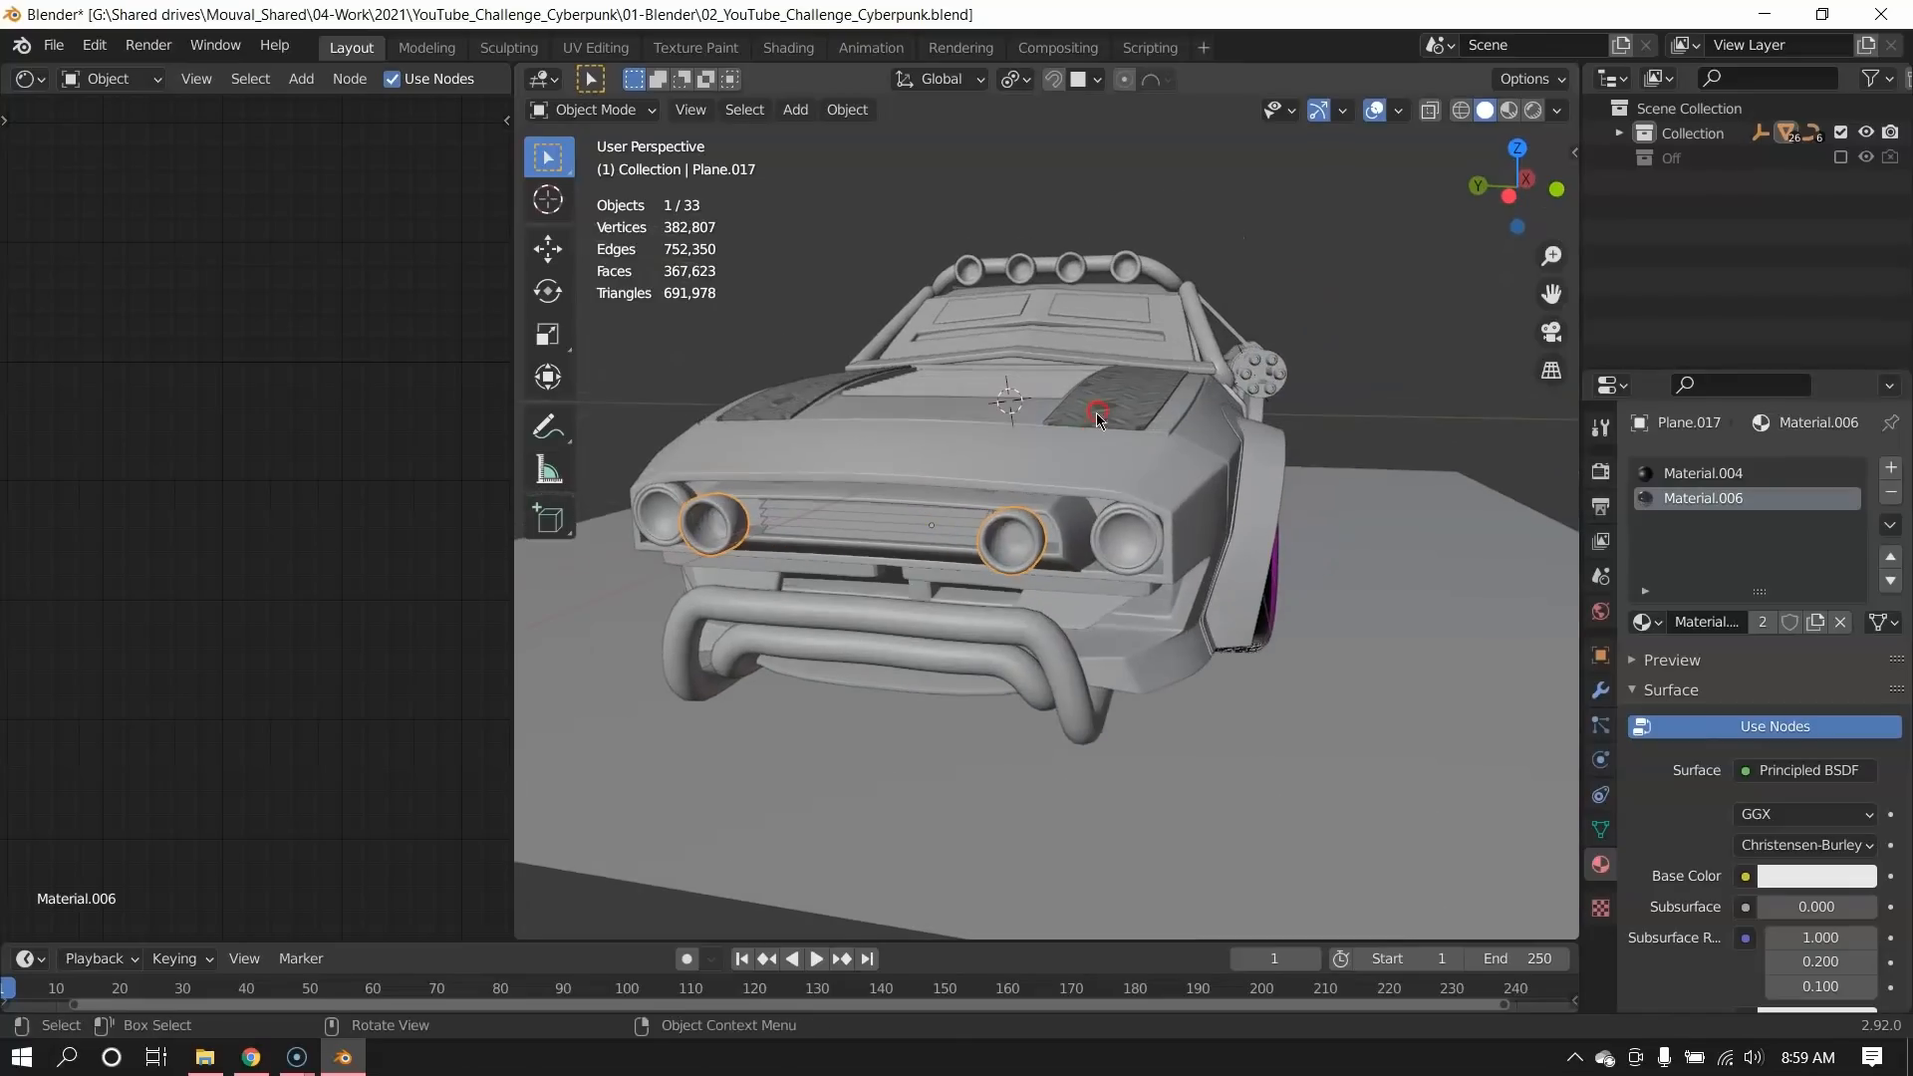
scroll(1129, 513, up, 3)
click(1209, 546)
scroll(1217, 583, up, 5)
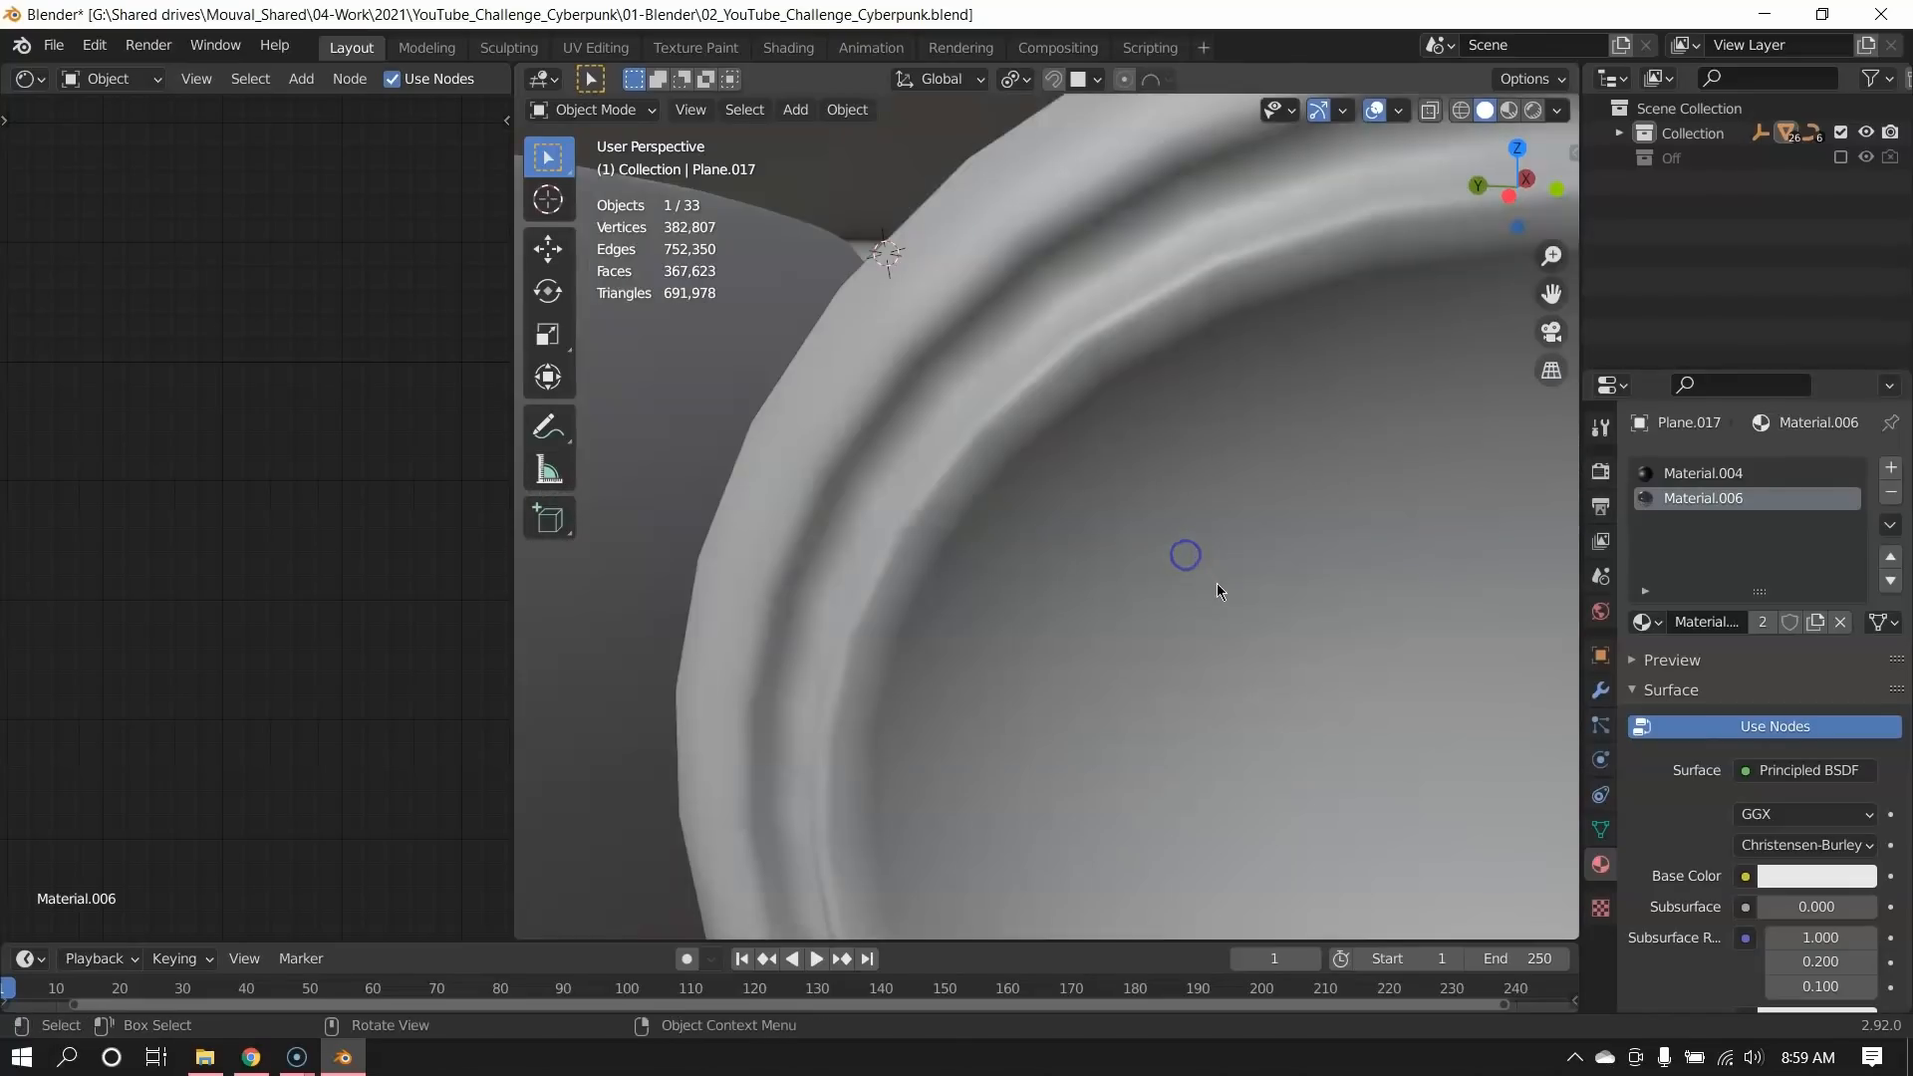
scroll(1199, 593, down, 3)
middle_drag(1200, 594, 1156, 709)
scroll(1156, 697, down, 3)
Assign the emissive Material.005 to a ring-shaped face loop on the outer headlight's rim in Edit Mode, returning to Object Mode.
middle_drag(1115, 568, 1148, 592)
scroll(1108, 610, up, 6)
key(Tab)
alt+click(1043, 472)
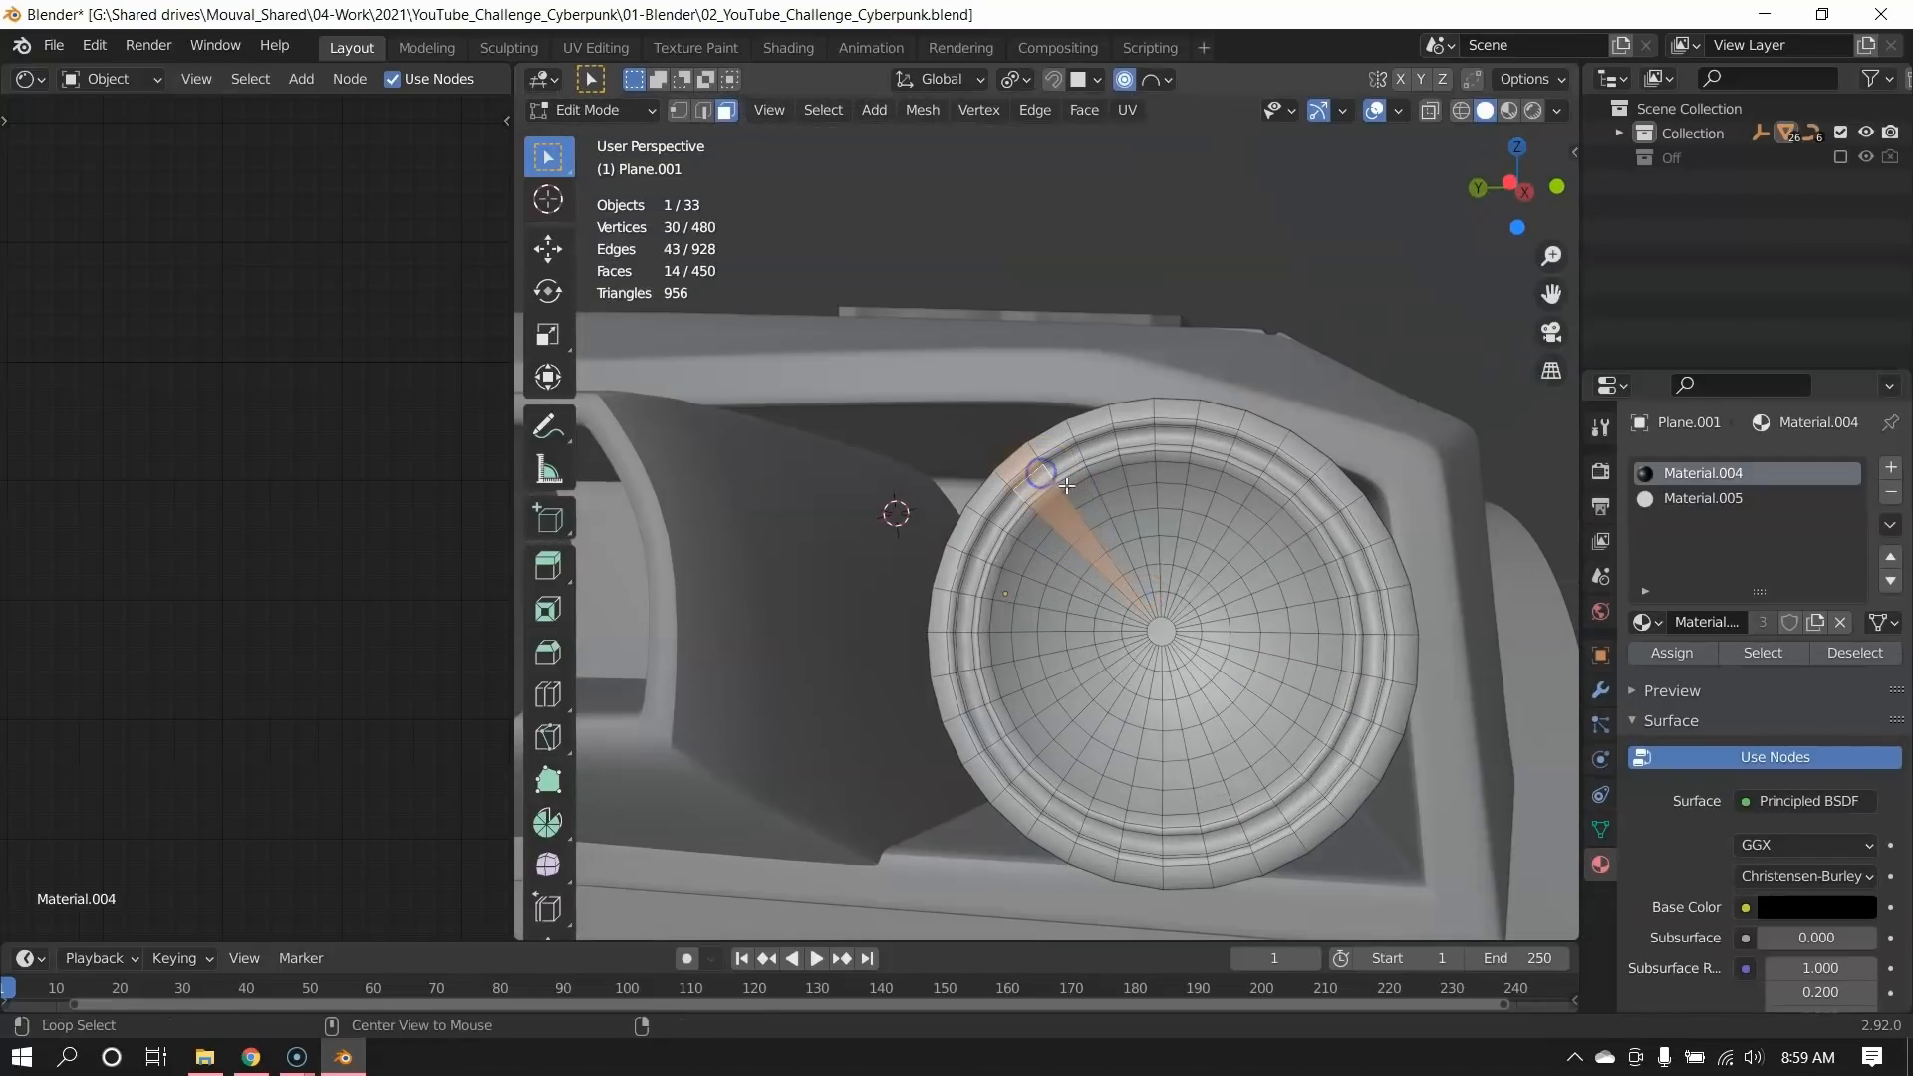
alt+click(1054, 468)
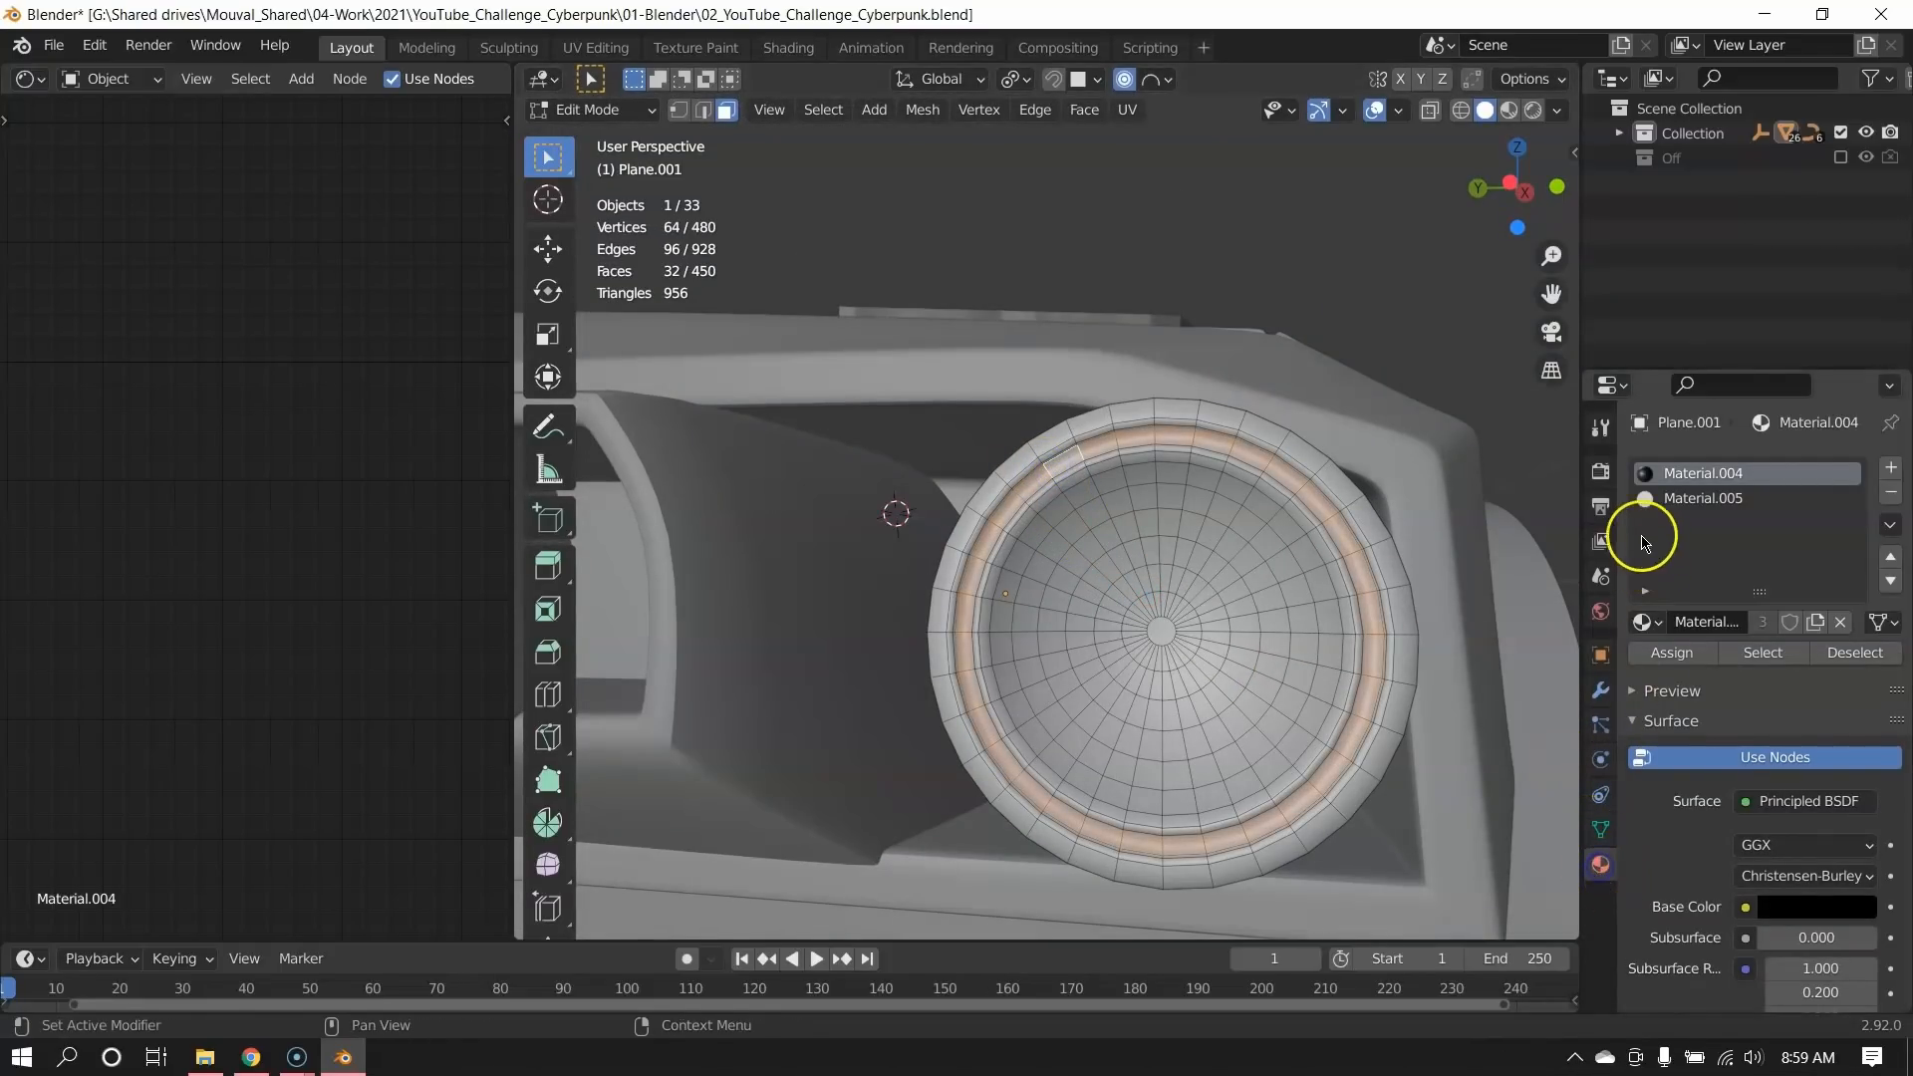
click(1678, 498)
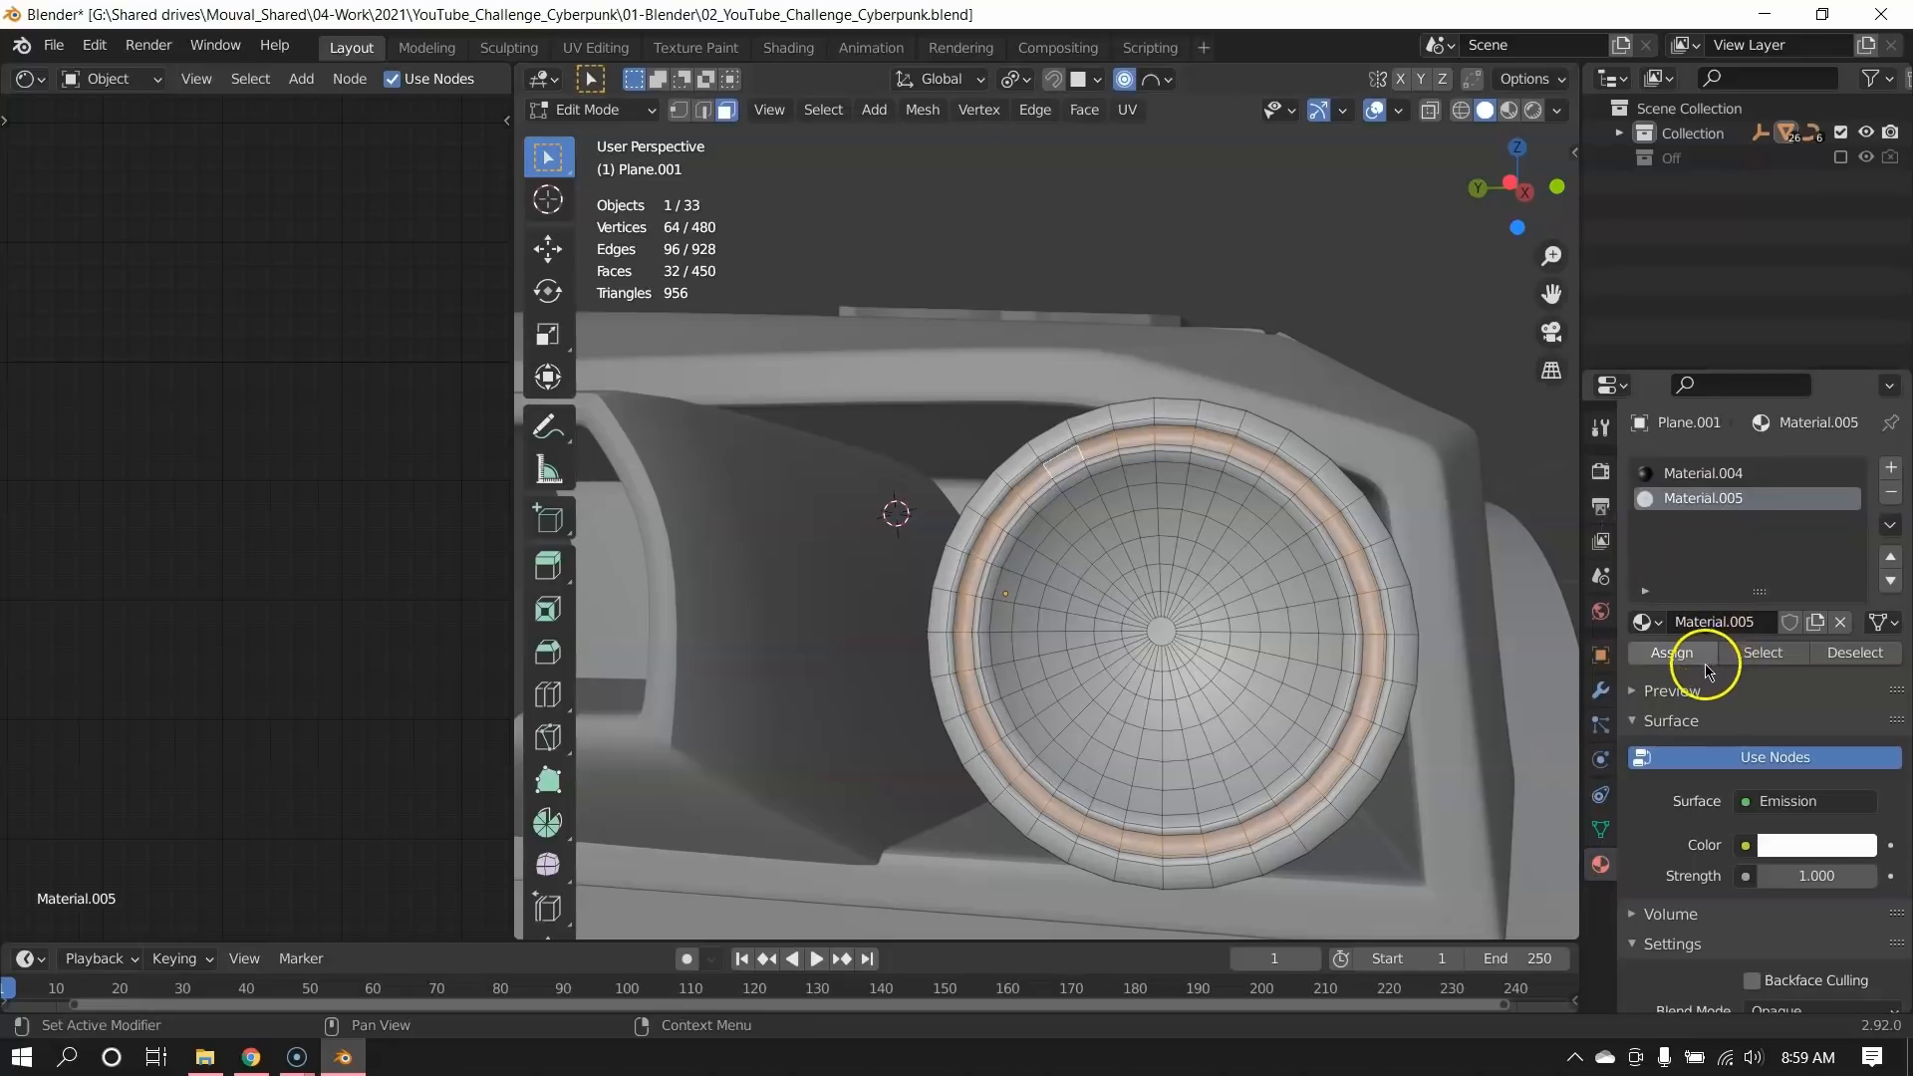
click(1672, 653)
key(Tab)
scroll(1145, 602, down, 6)
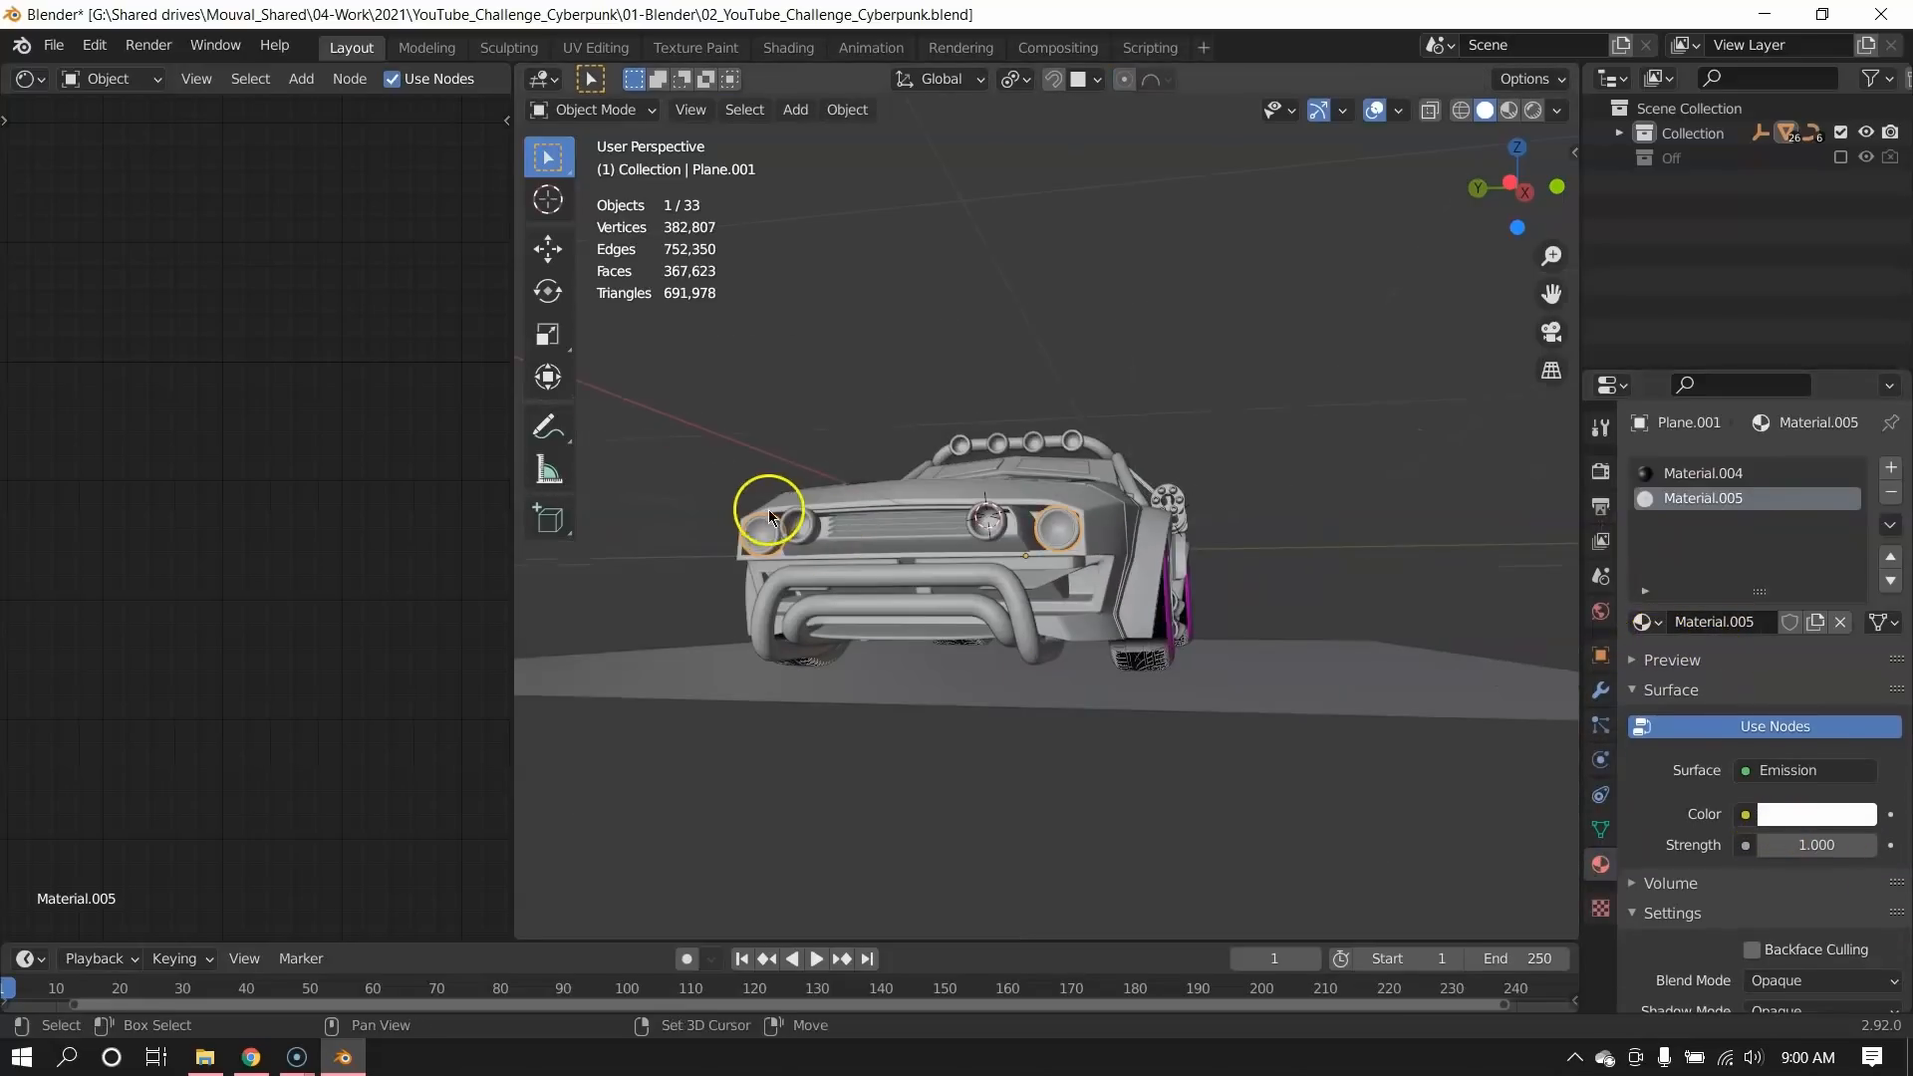
Select the rear window panel behind the roof and examine it and the car from the rear and front.
middle_drag(769, 517, 956, 568)
key(a)
key(a)
scroll(973, 616, up, 2)
click(921, 388)
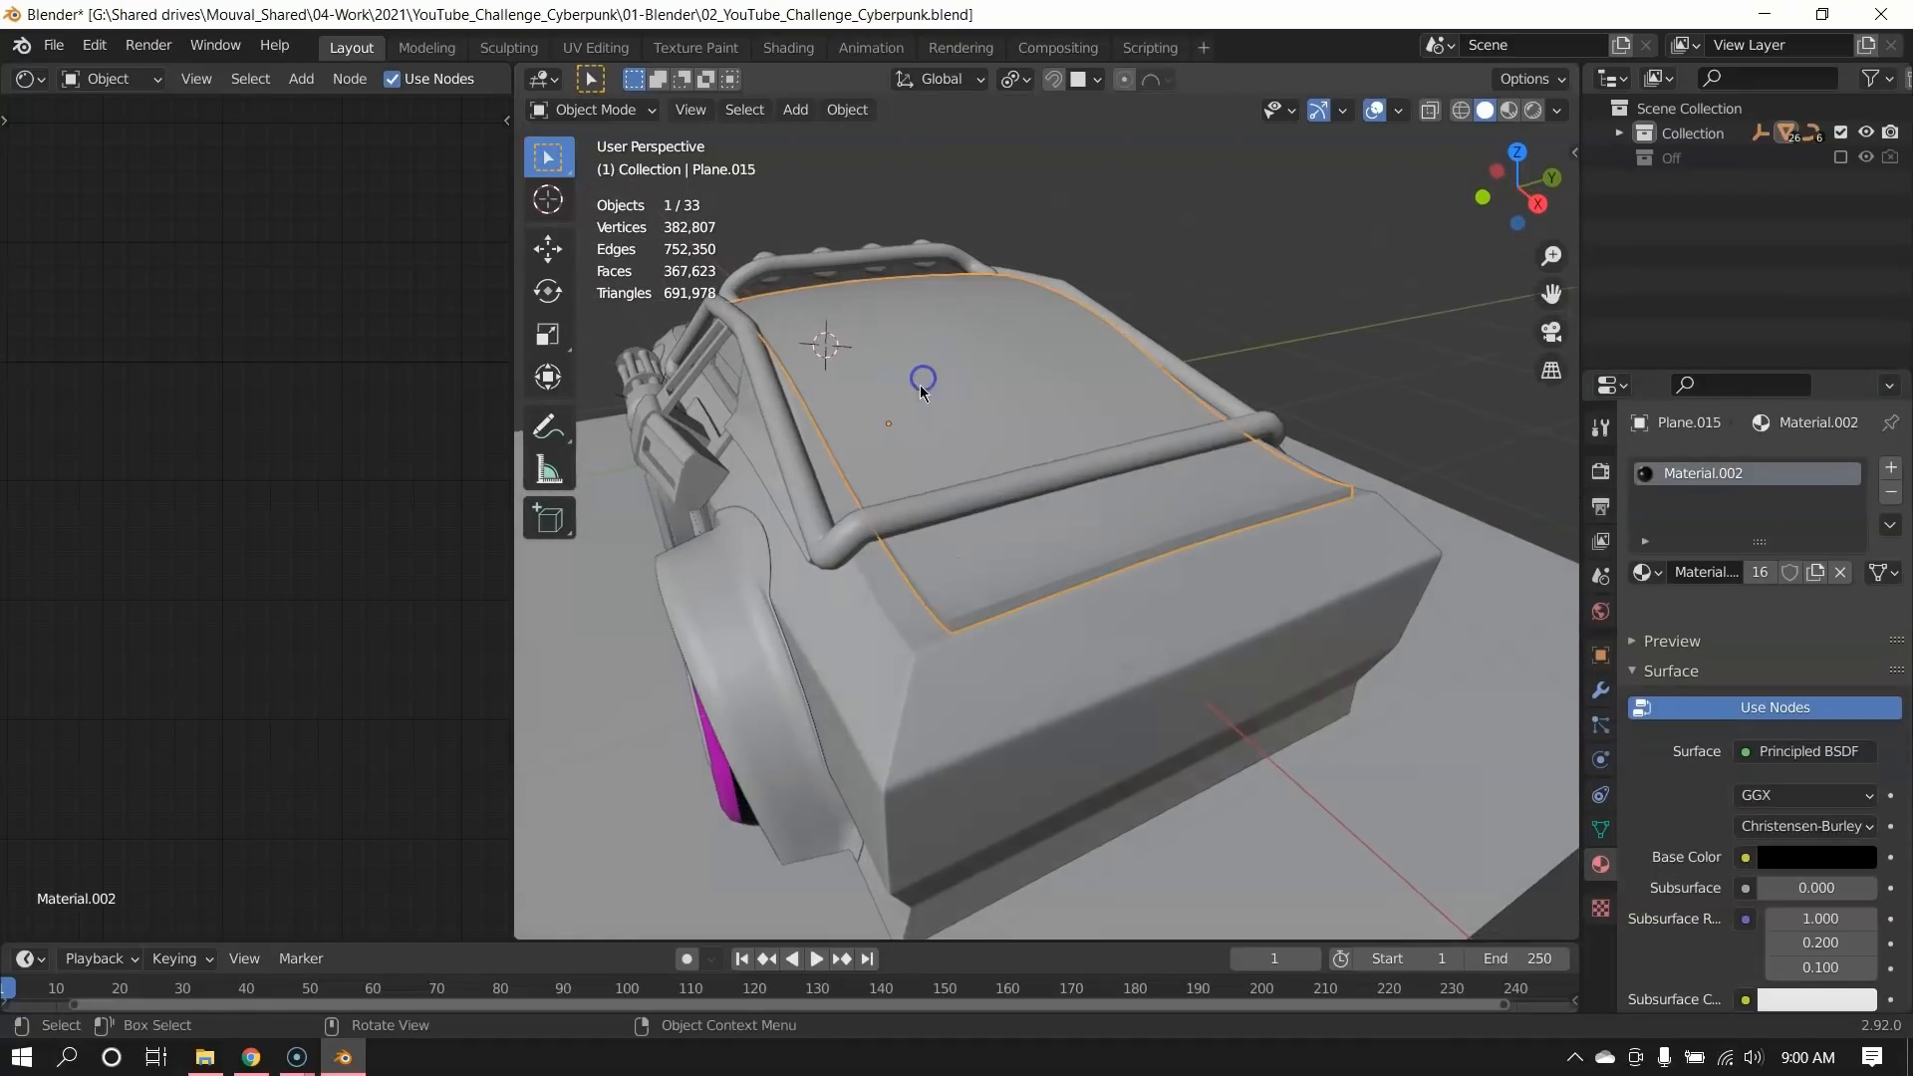
middle_drag(922, 389, 1000, 514)
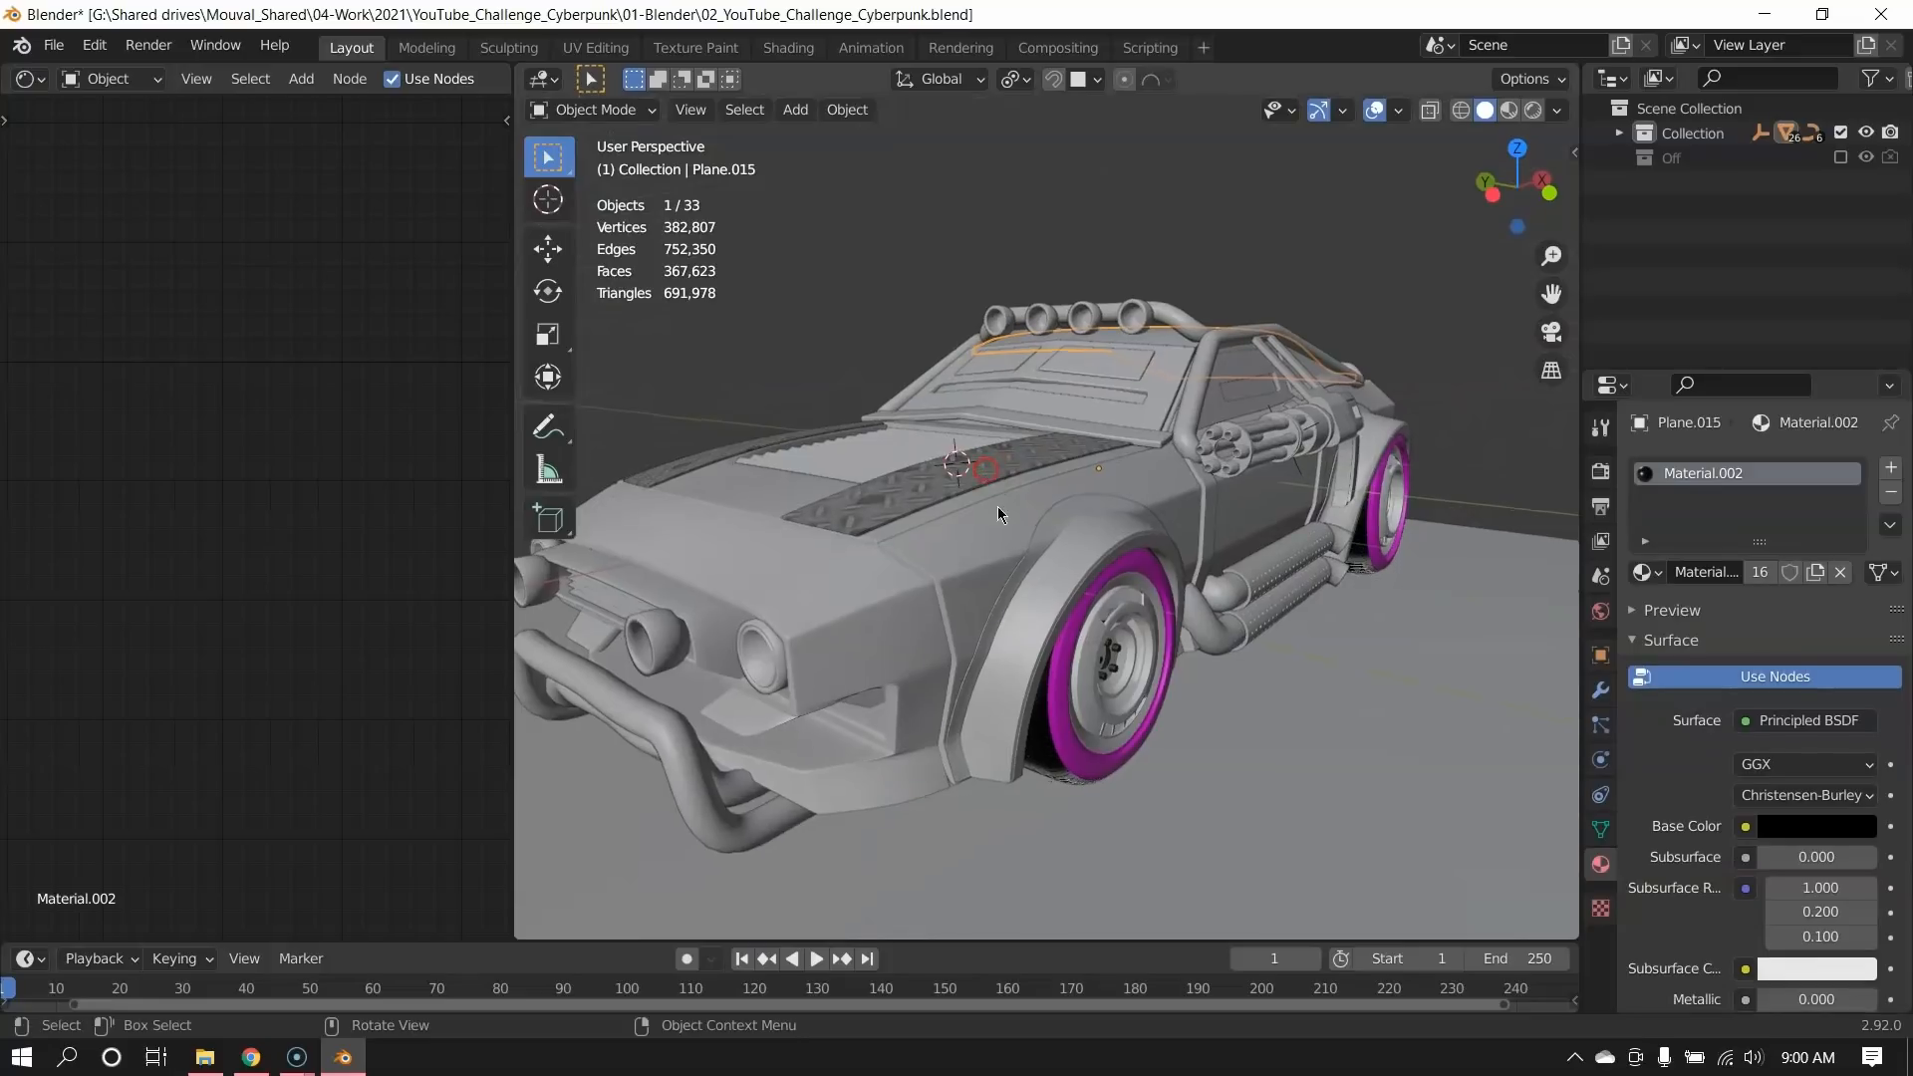
scroll(1000, 514, down, 3)
scroll(1008, 582, up, 1)
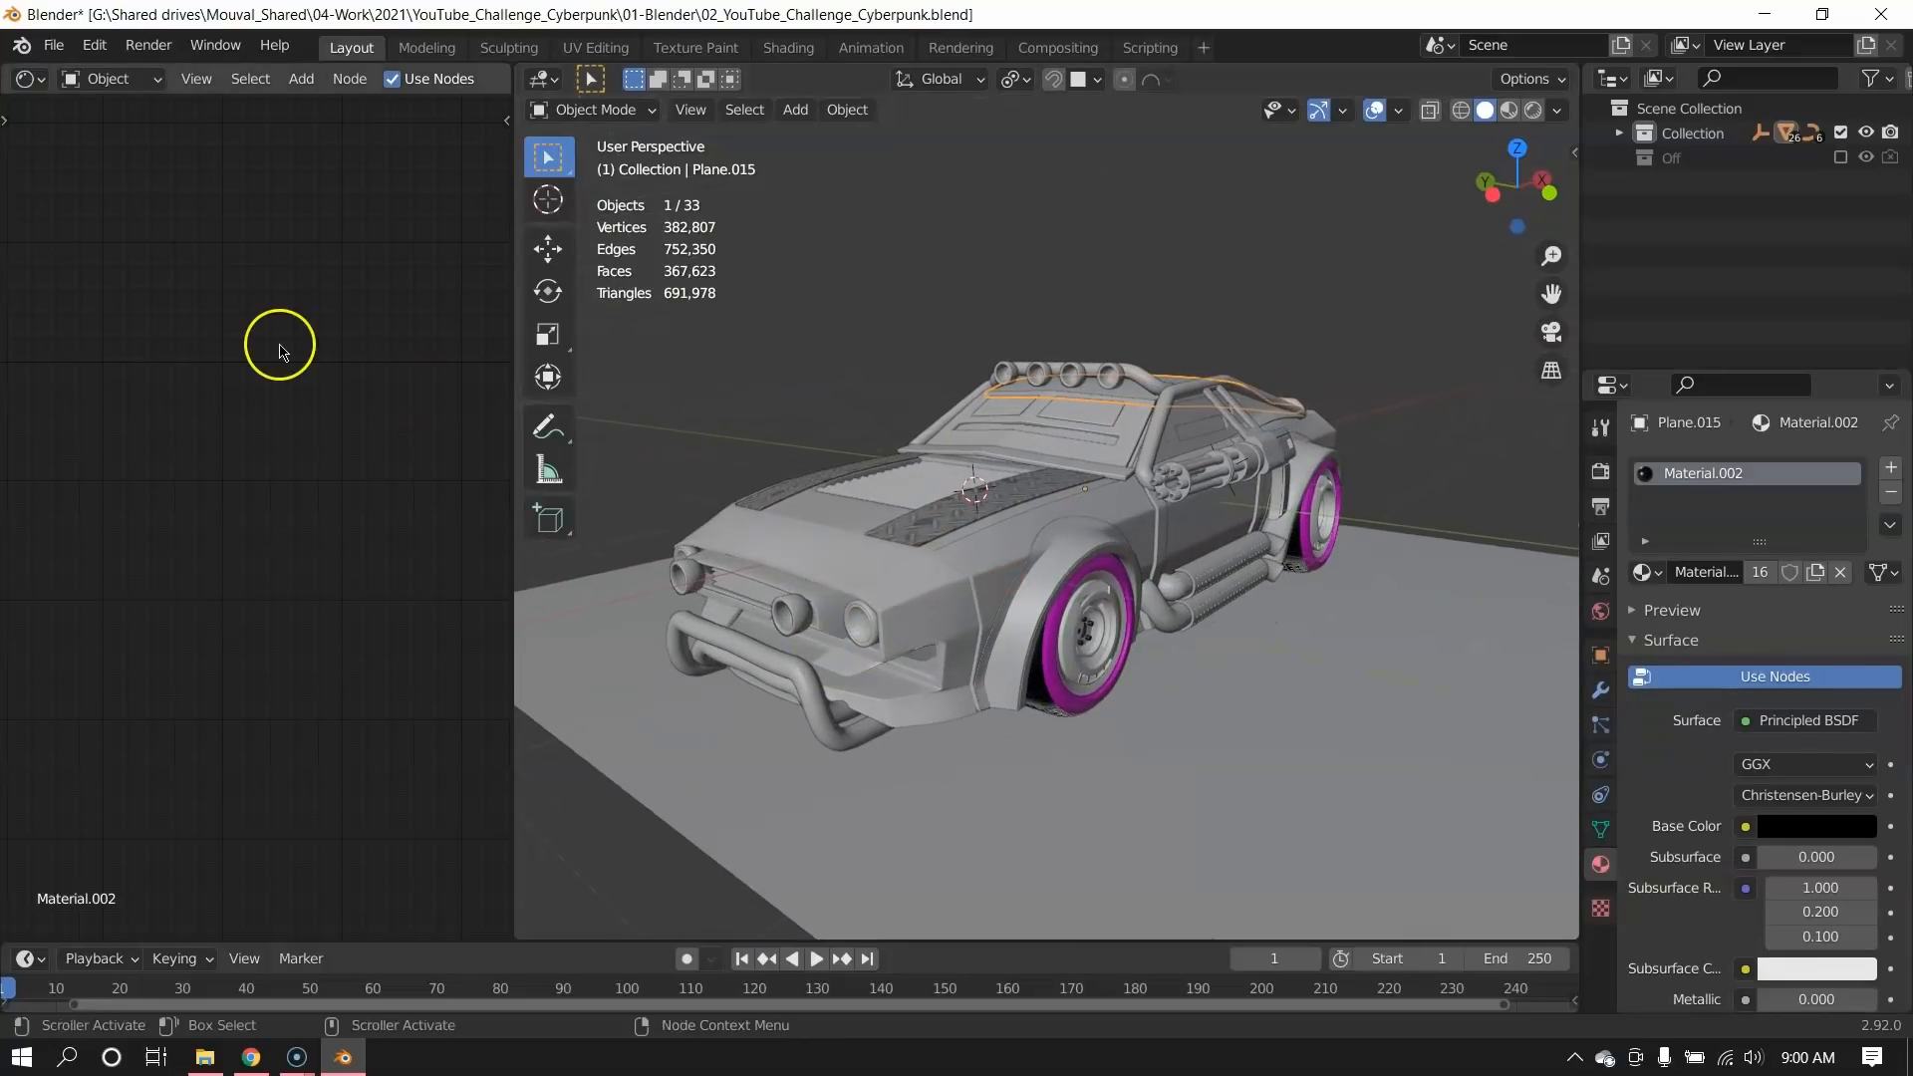
Show the car in Material Preview shading with nothing selected and look at it from the front quarter.
click(53, 46)
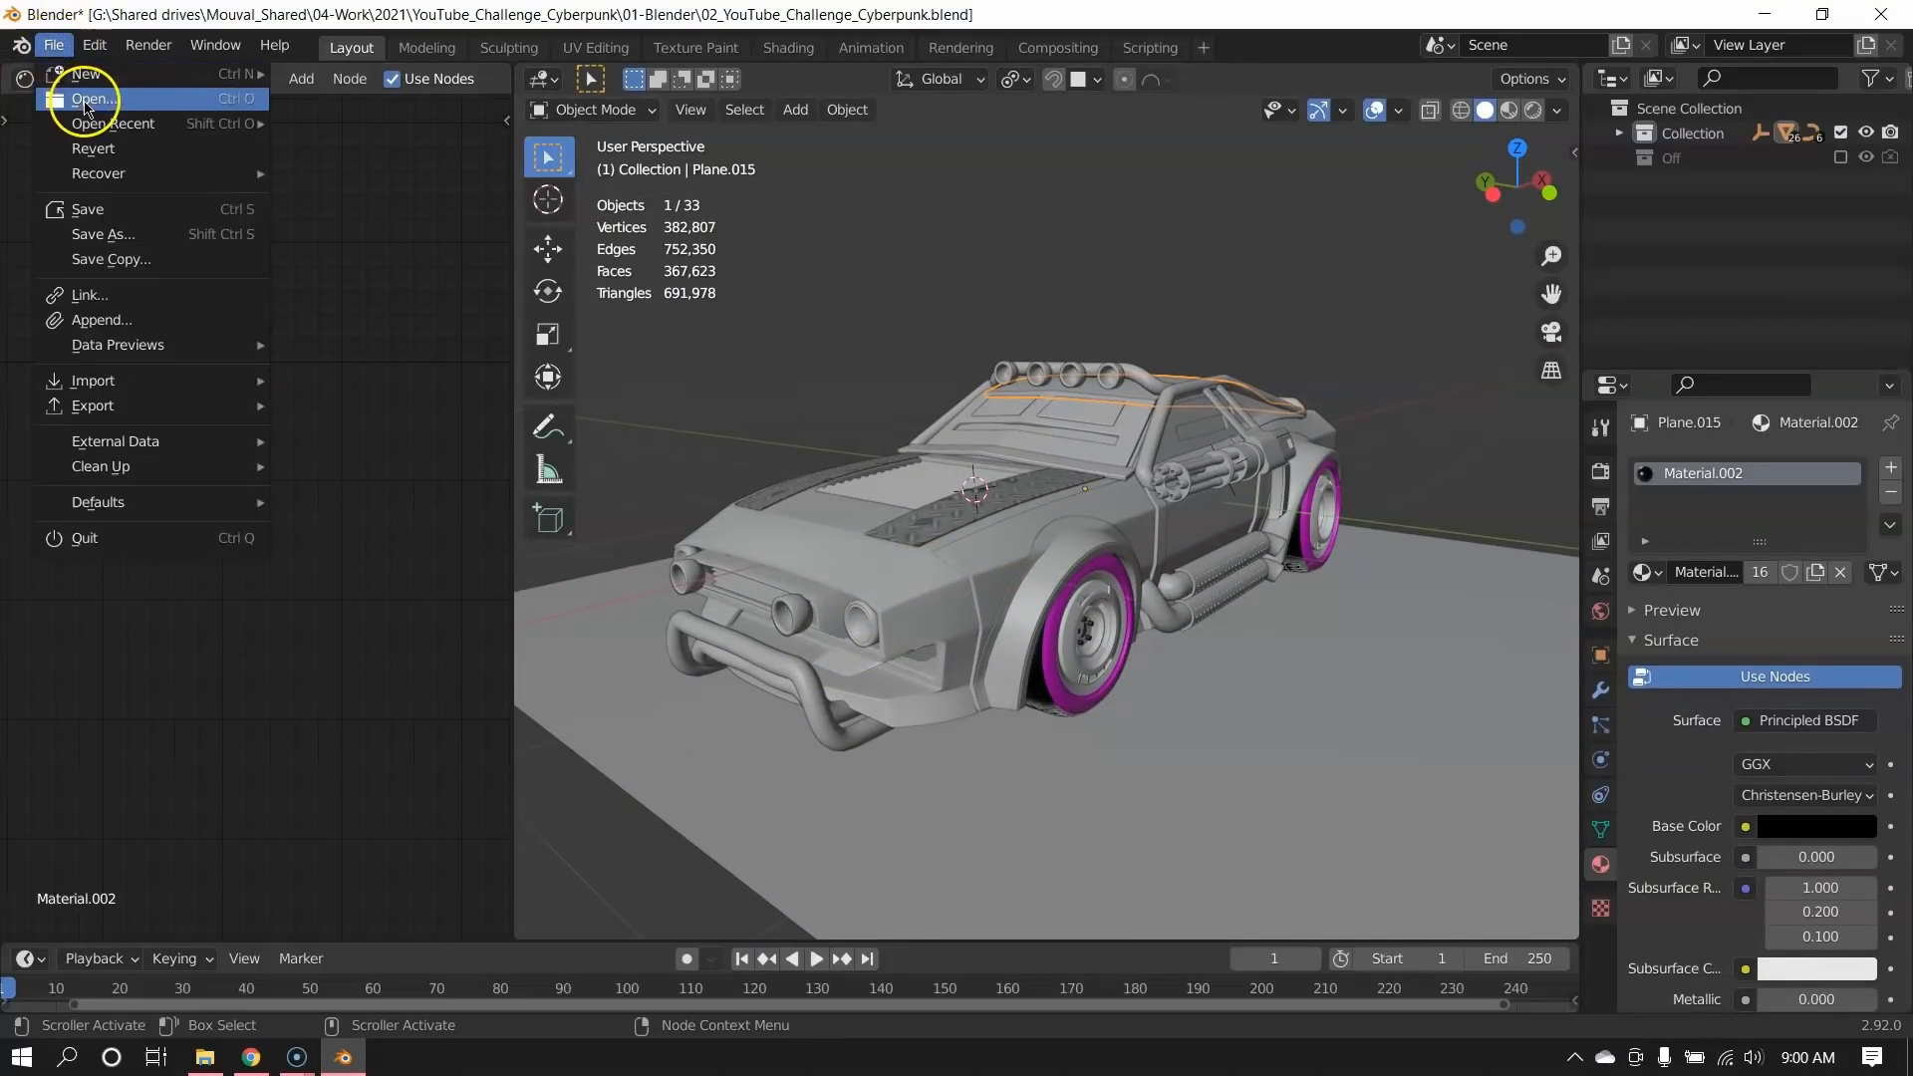
key(z)
click(1236, 732)
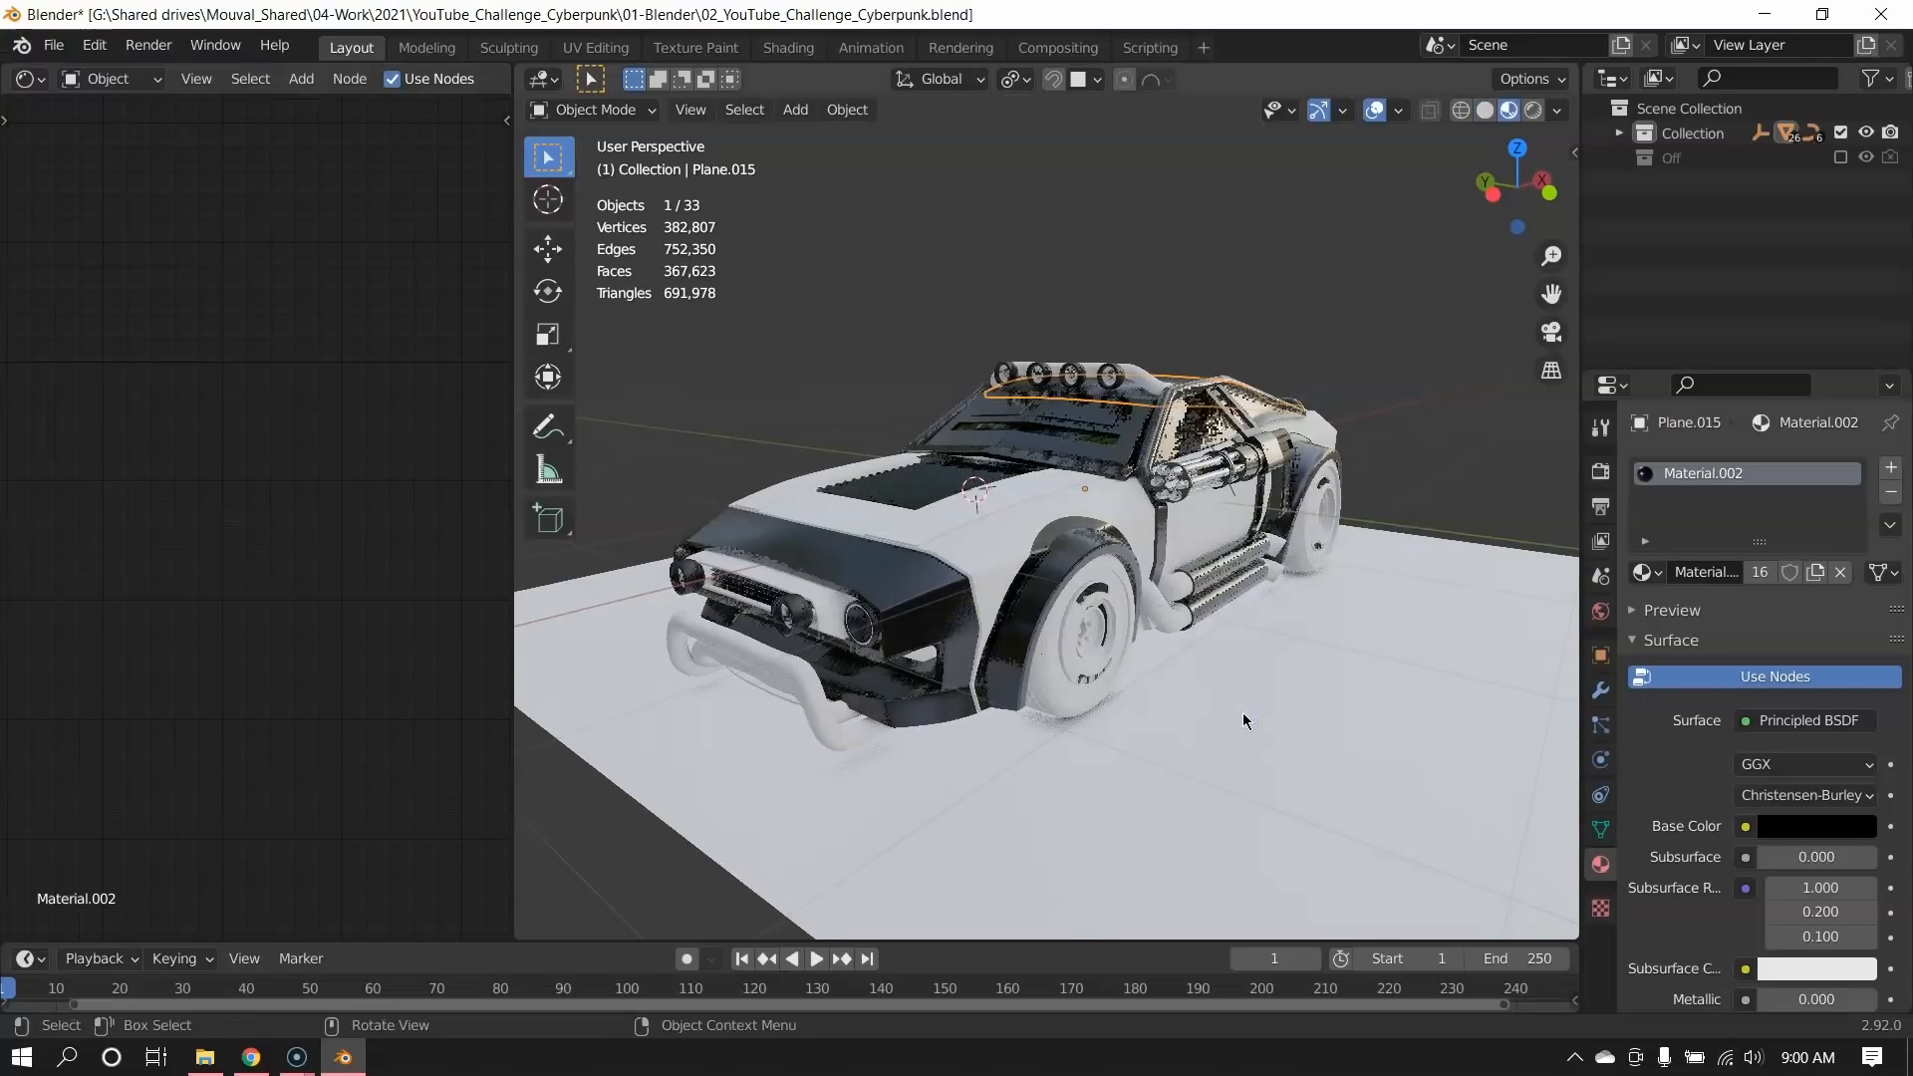
middle_drag(875, 363, 1195, 460)
key(a)
key(alt+a)
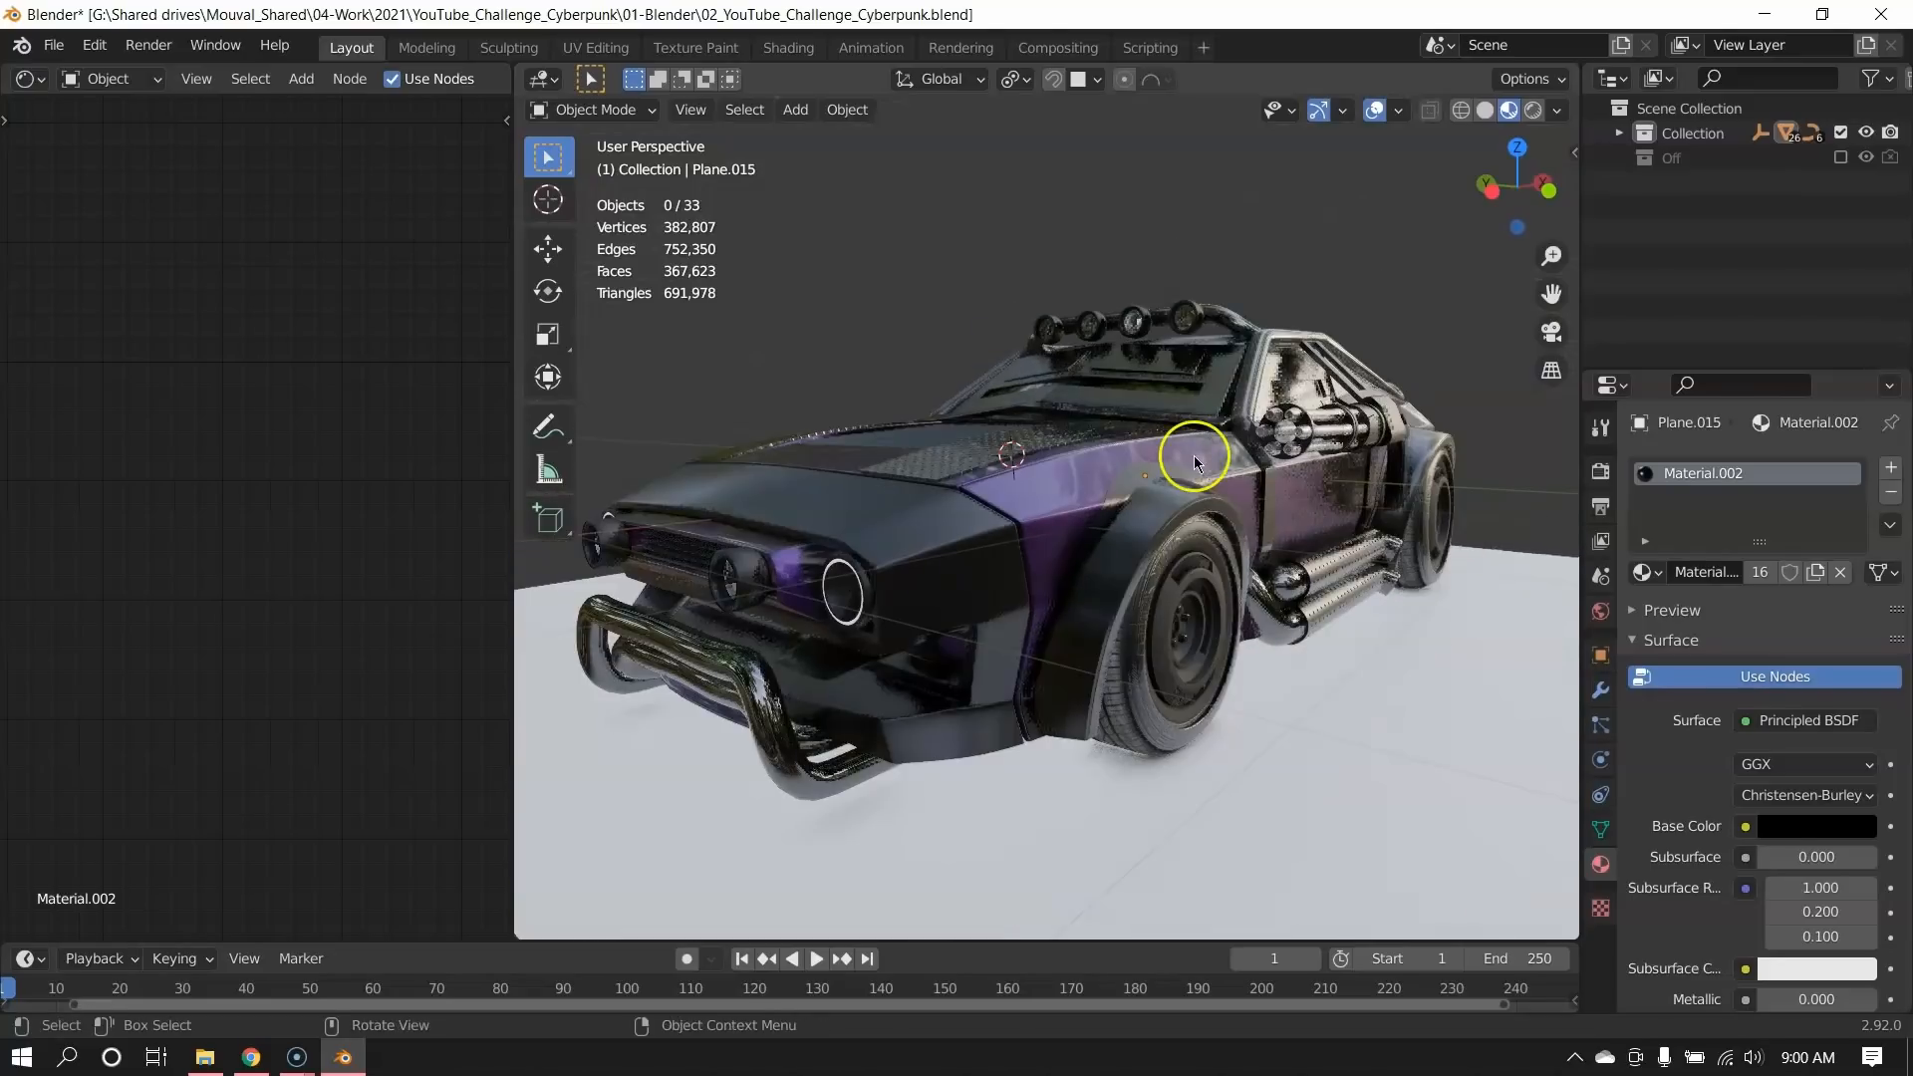
Isolate the front wheel in local view with Solid shading and examine its rim, slots and lug nuts in Edit Mode.
scroll(1195, 670, up, 8)
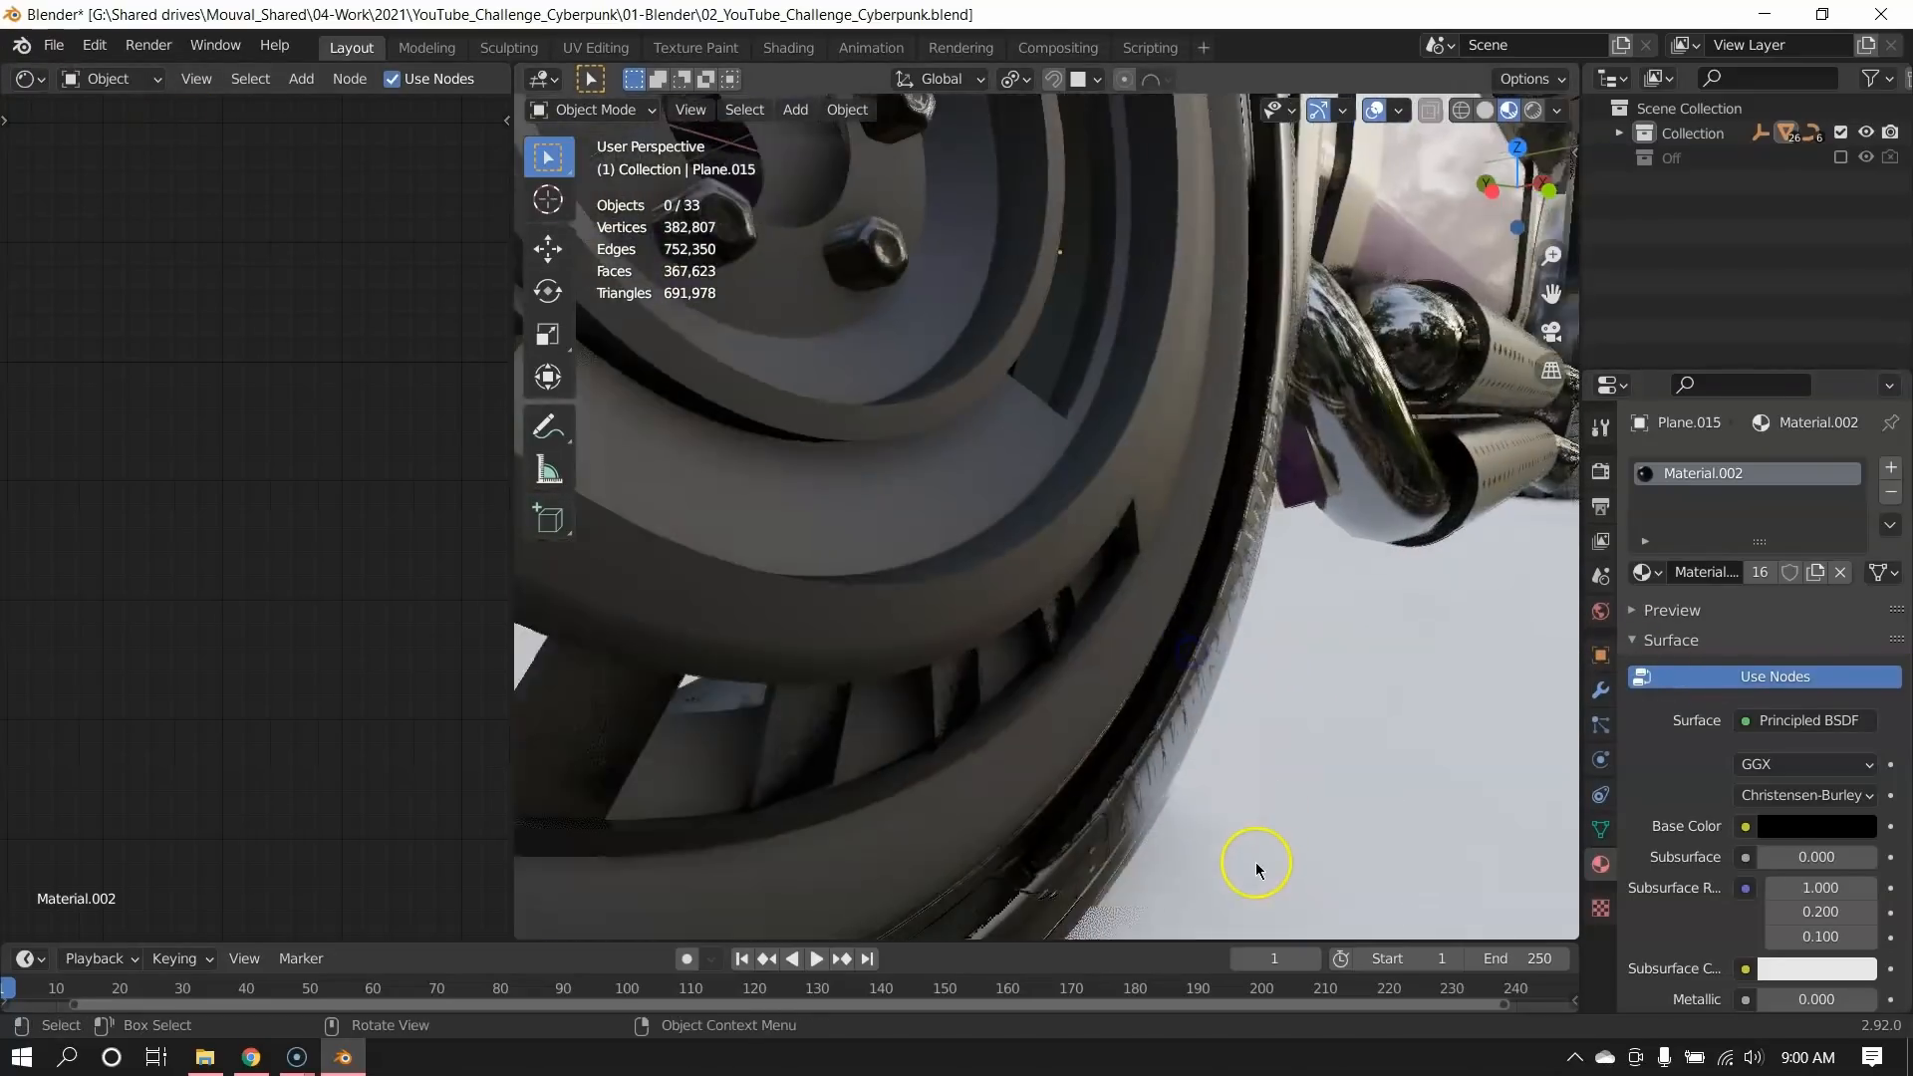
click(916, 707)
middle_drag(917, 707, 766, 665)
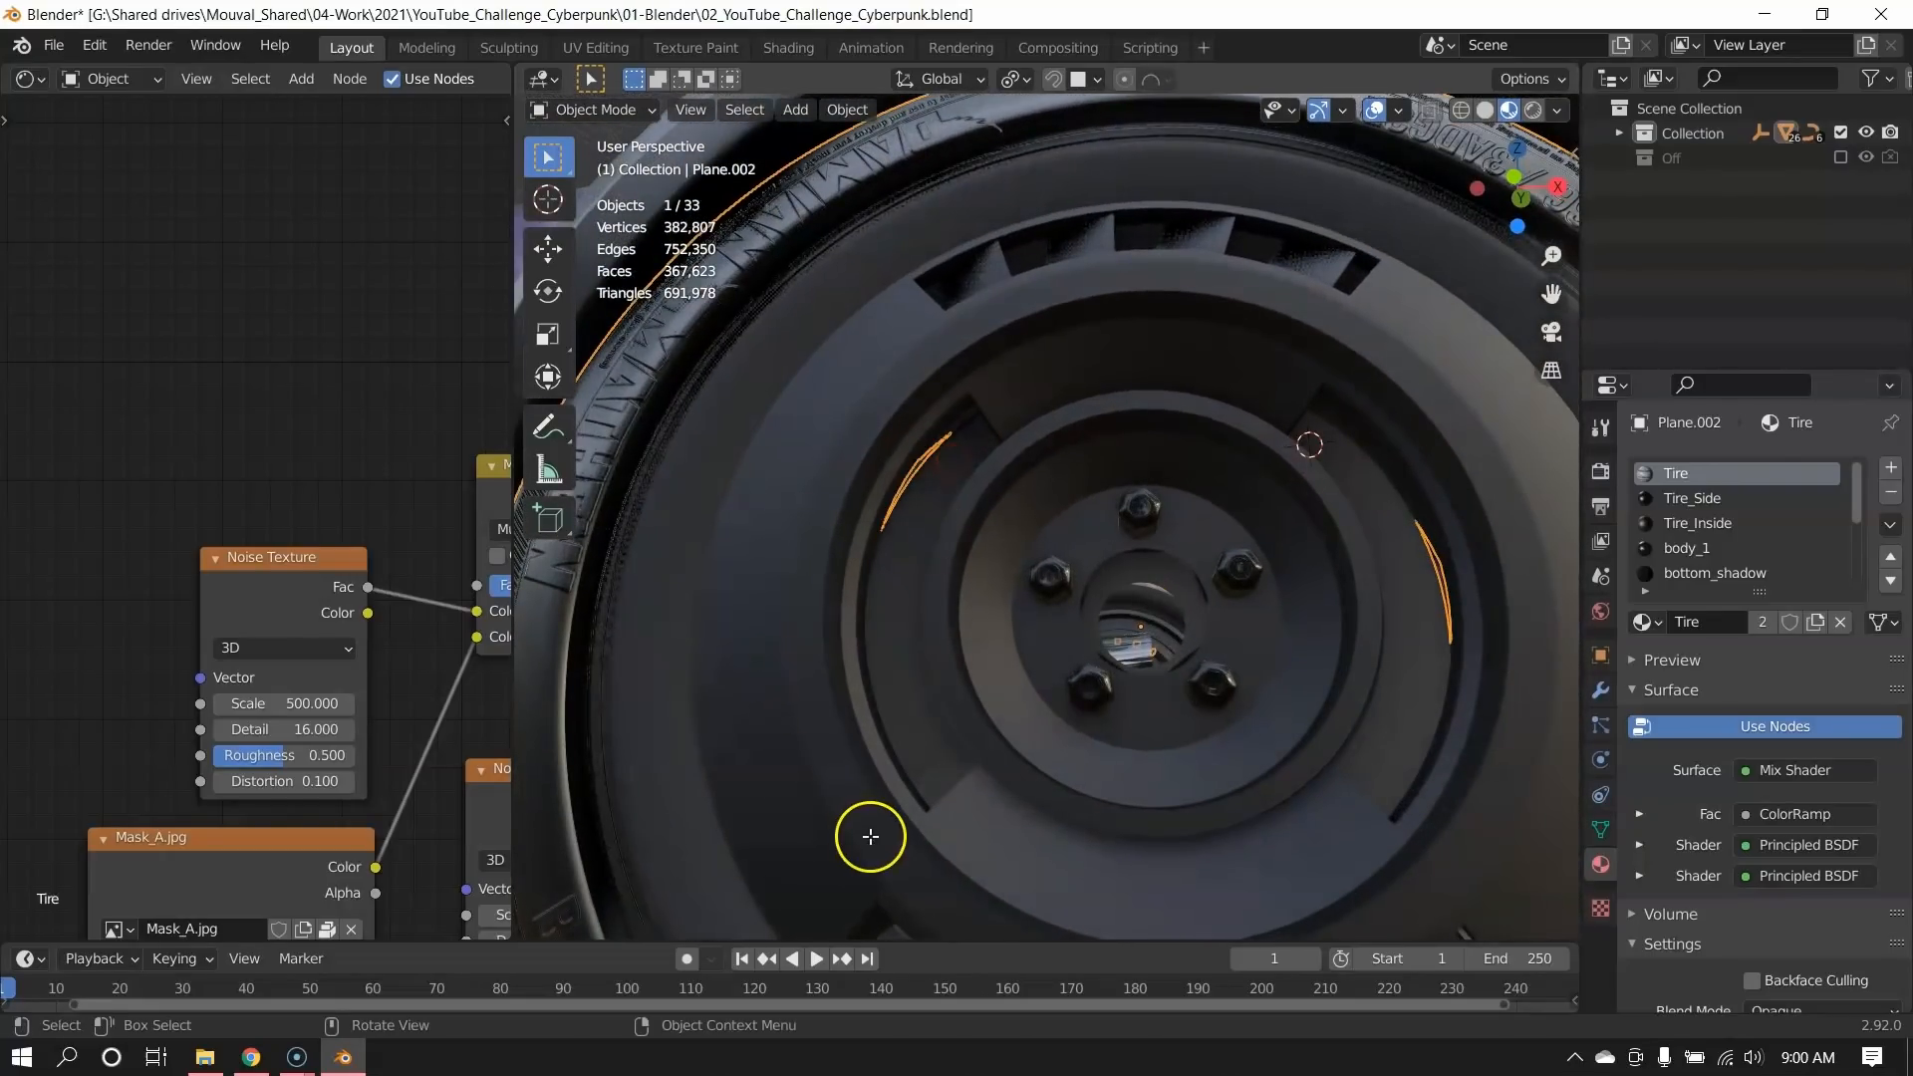
middle_drag(870, 835, 956, 691)
key(Tab)
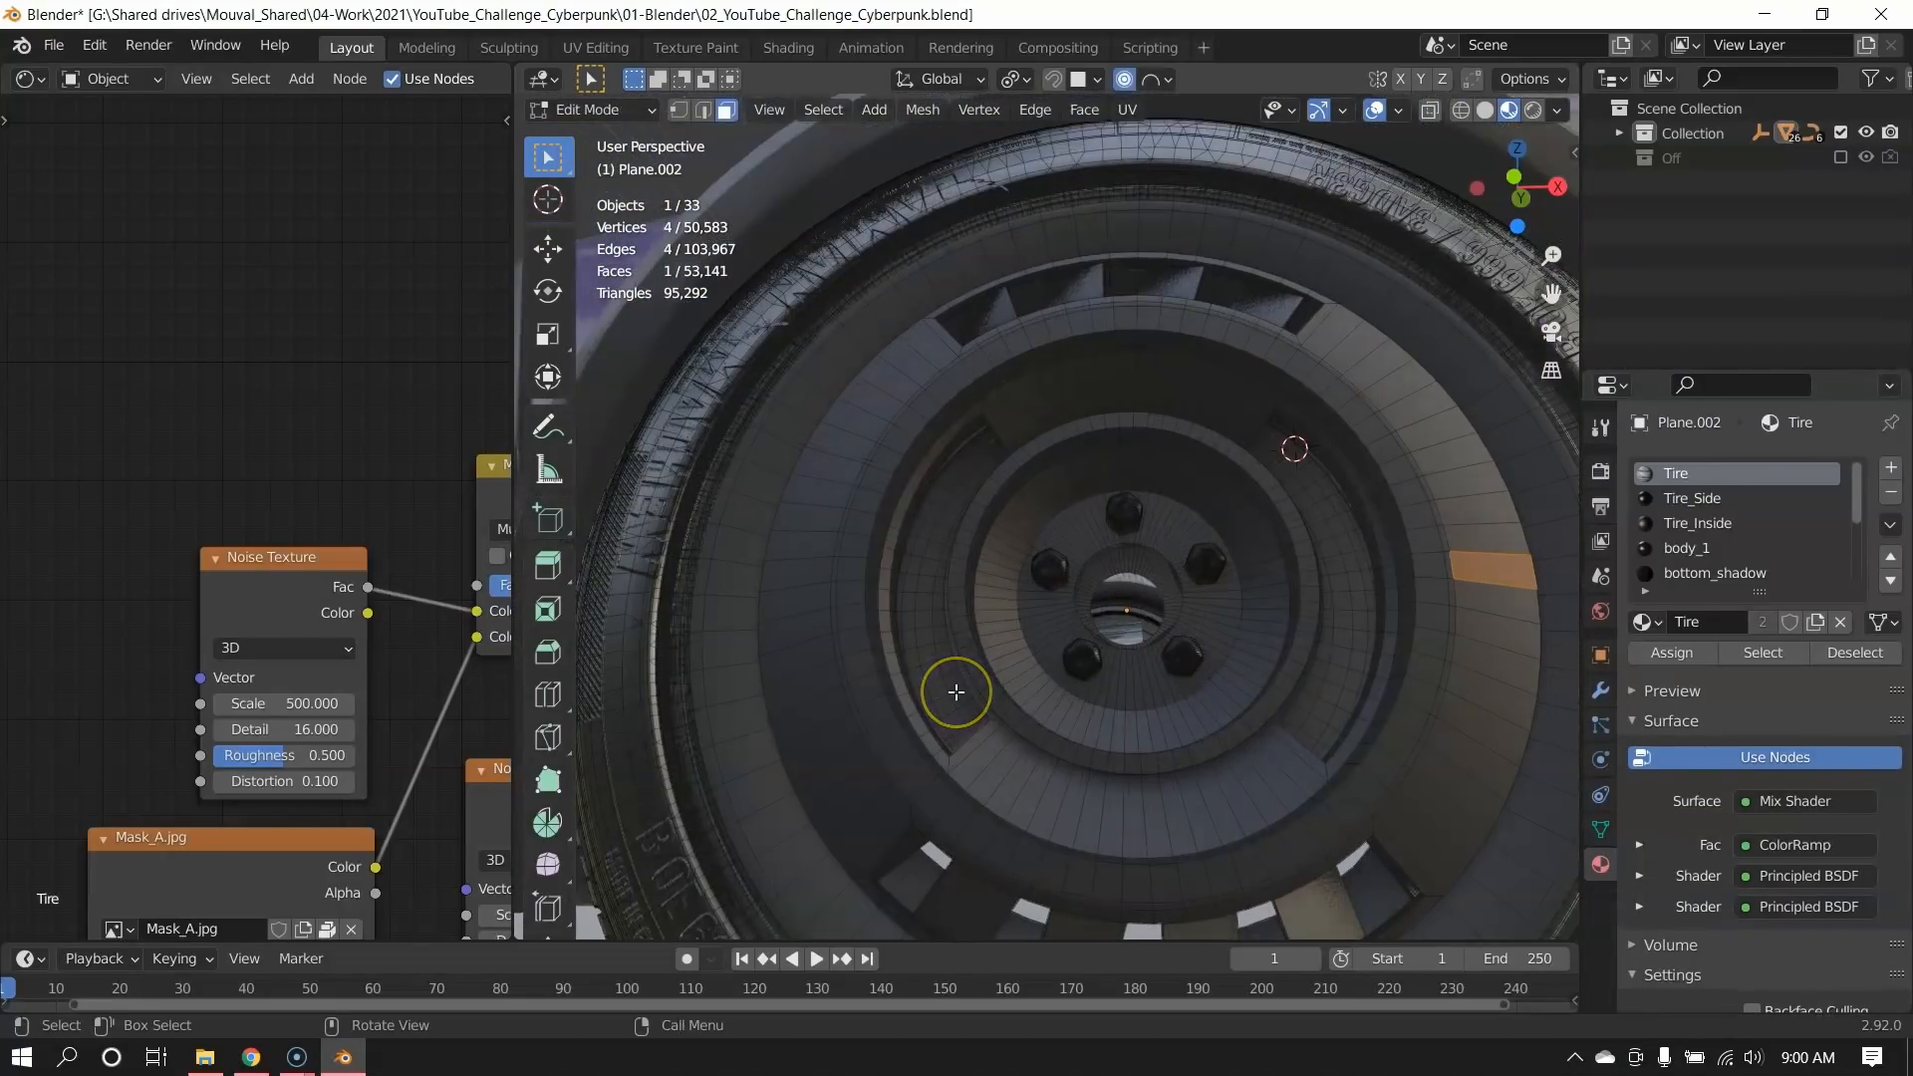
key(KP_Divide)
key(z)
middle_drag(1235, 666, 1041, 466)
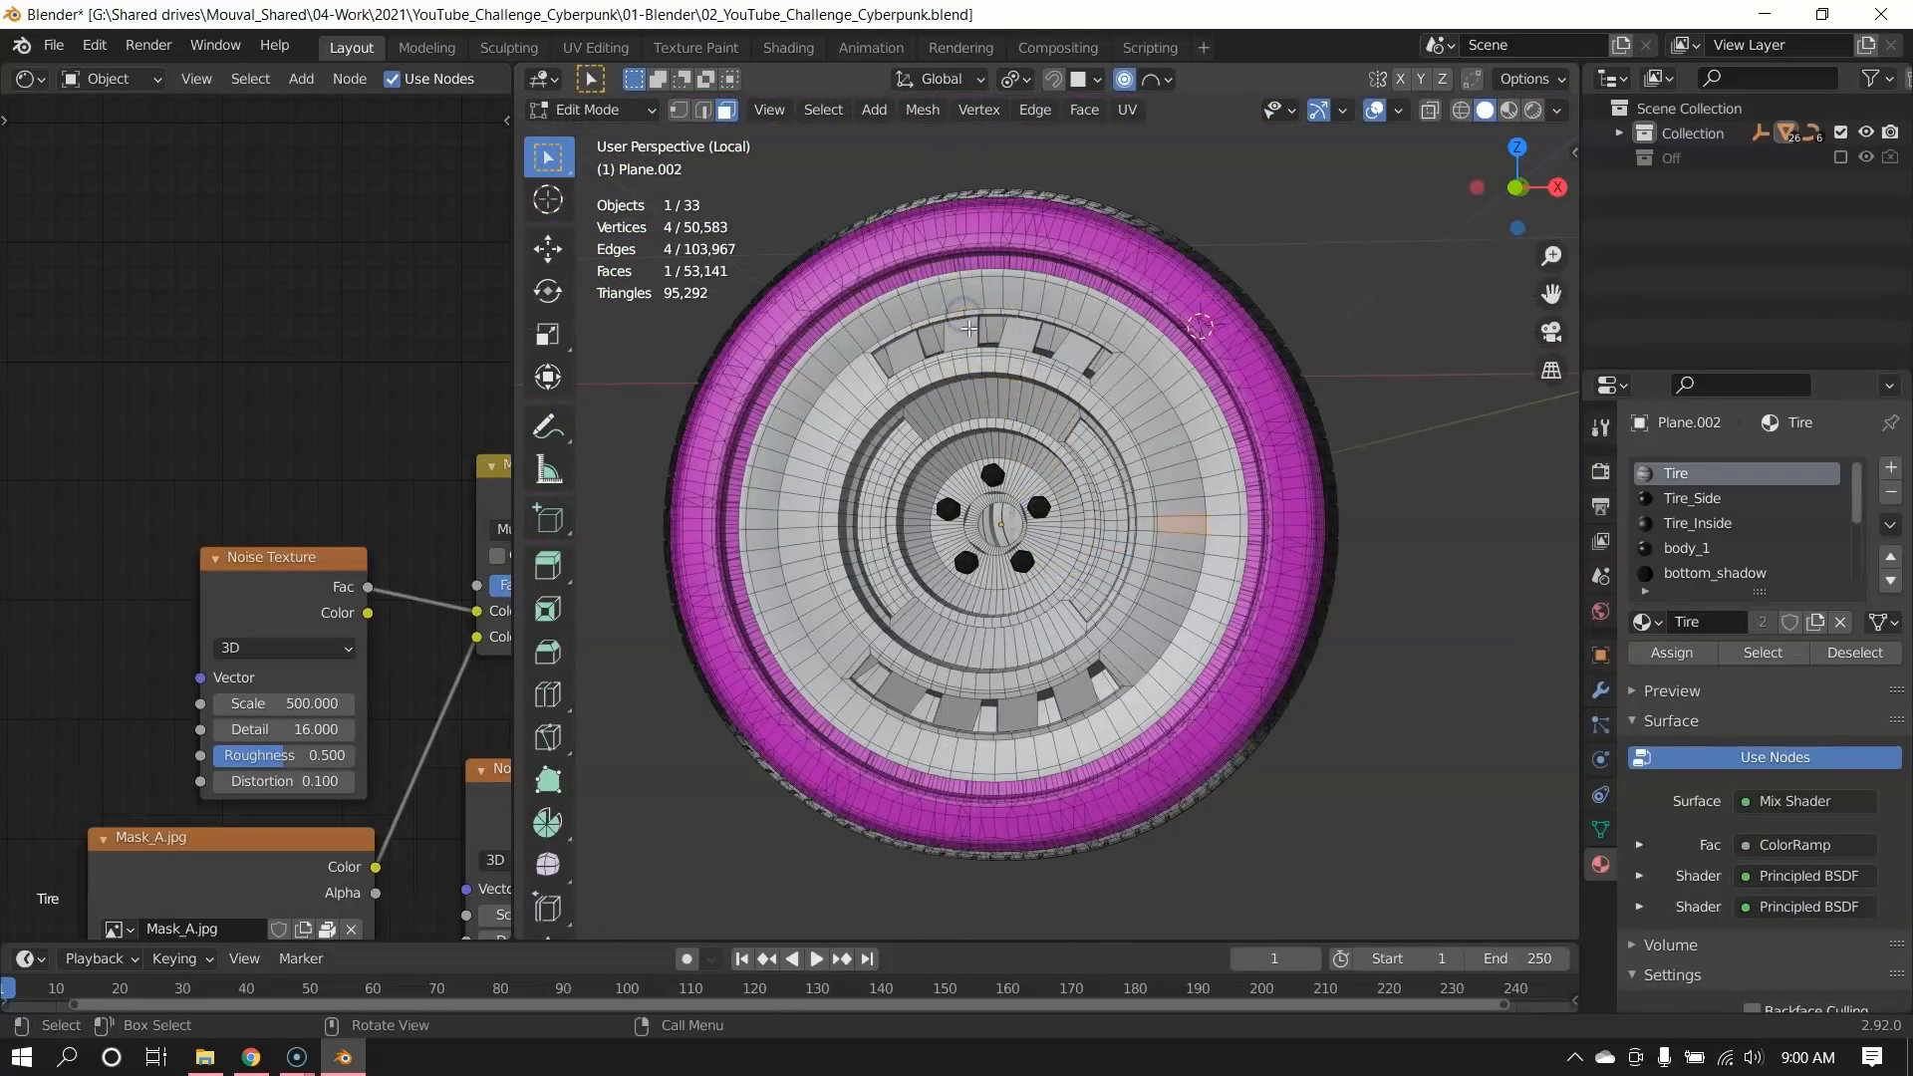
middle_drag(974, 310, 808, 461)
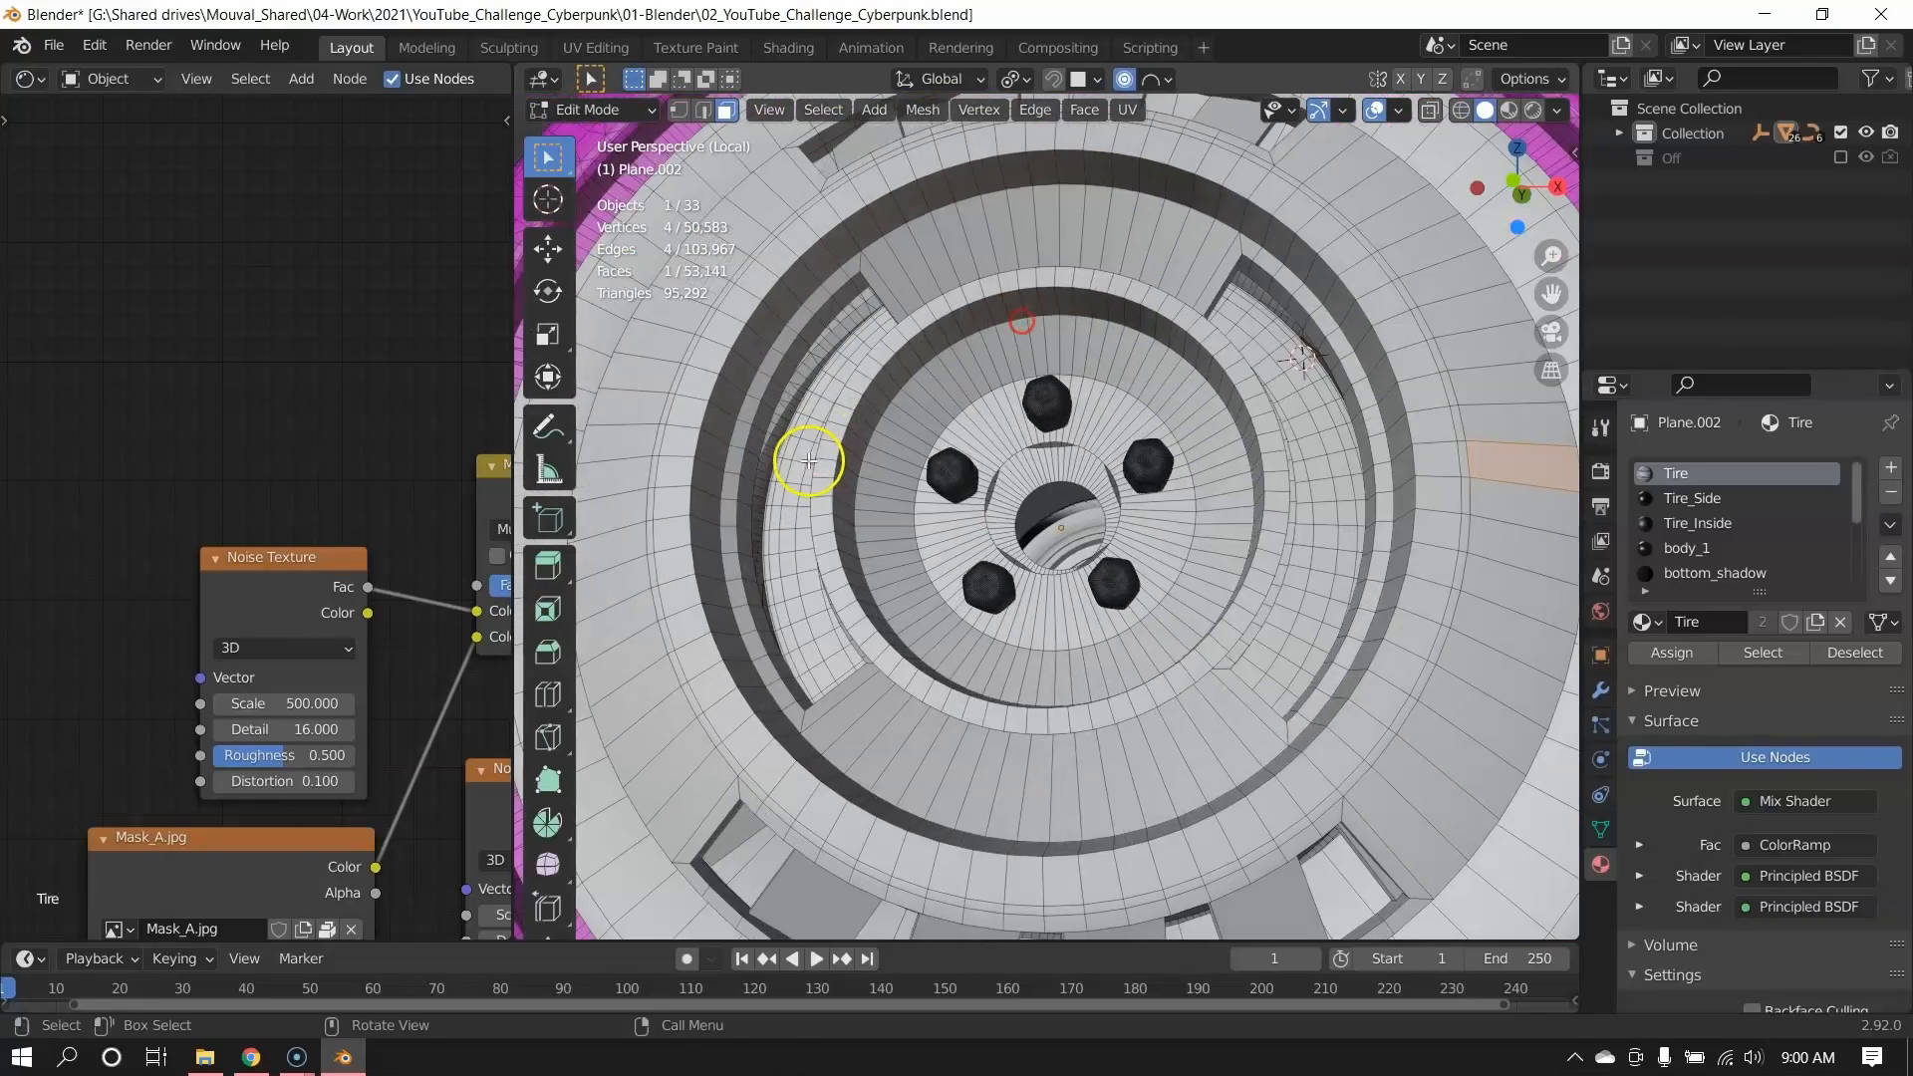
middle_drag(1003, 271, 973, 547)
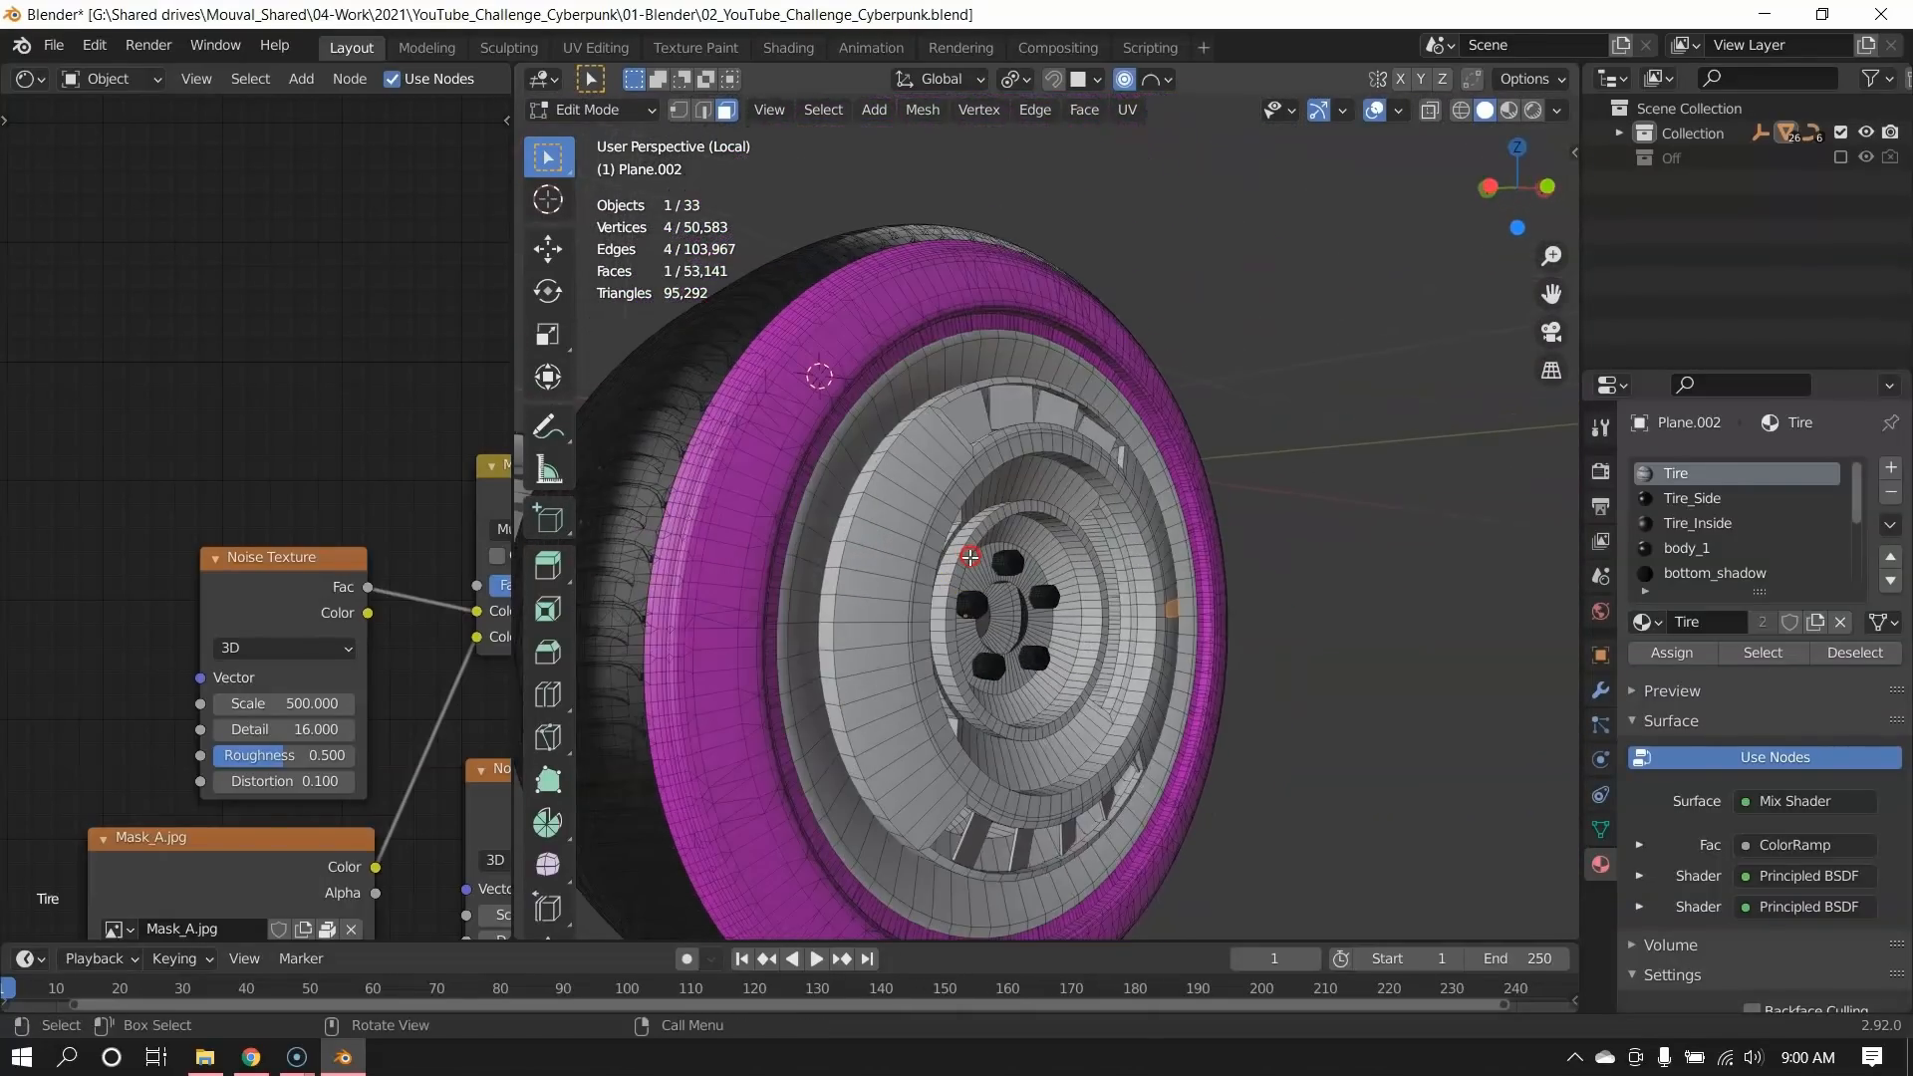
Return the wheel to Object Mode, leave local view and look over the whole car.
key(Tab)
scroll(899, 395, down, 3)
middle_drag(900, 399, 970, 486)
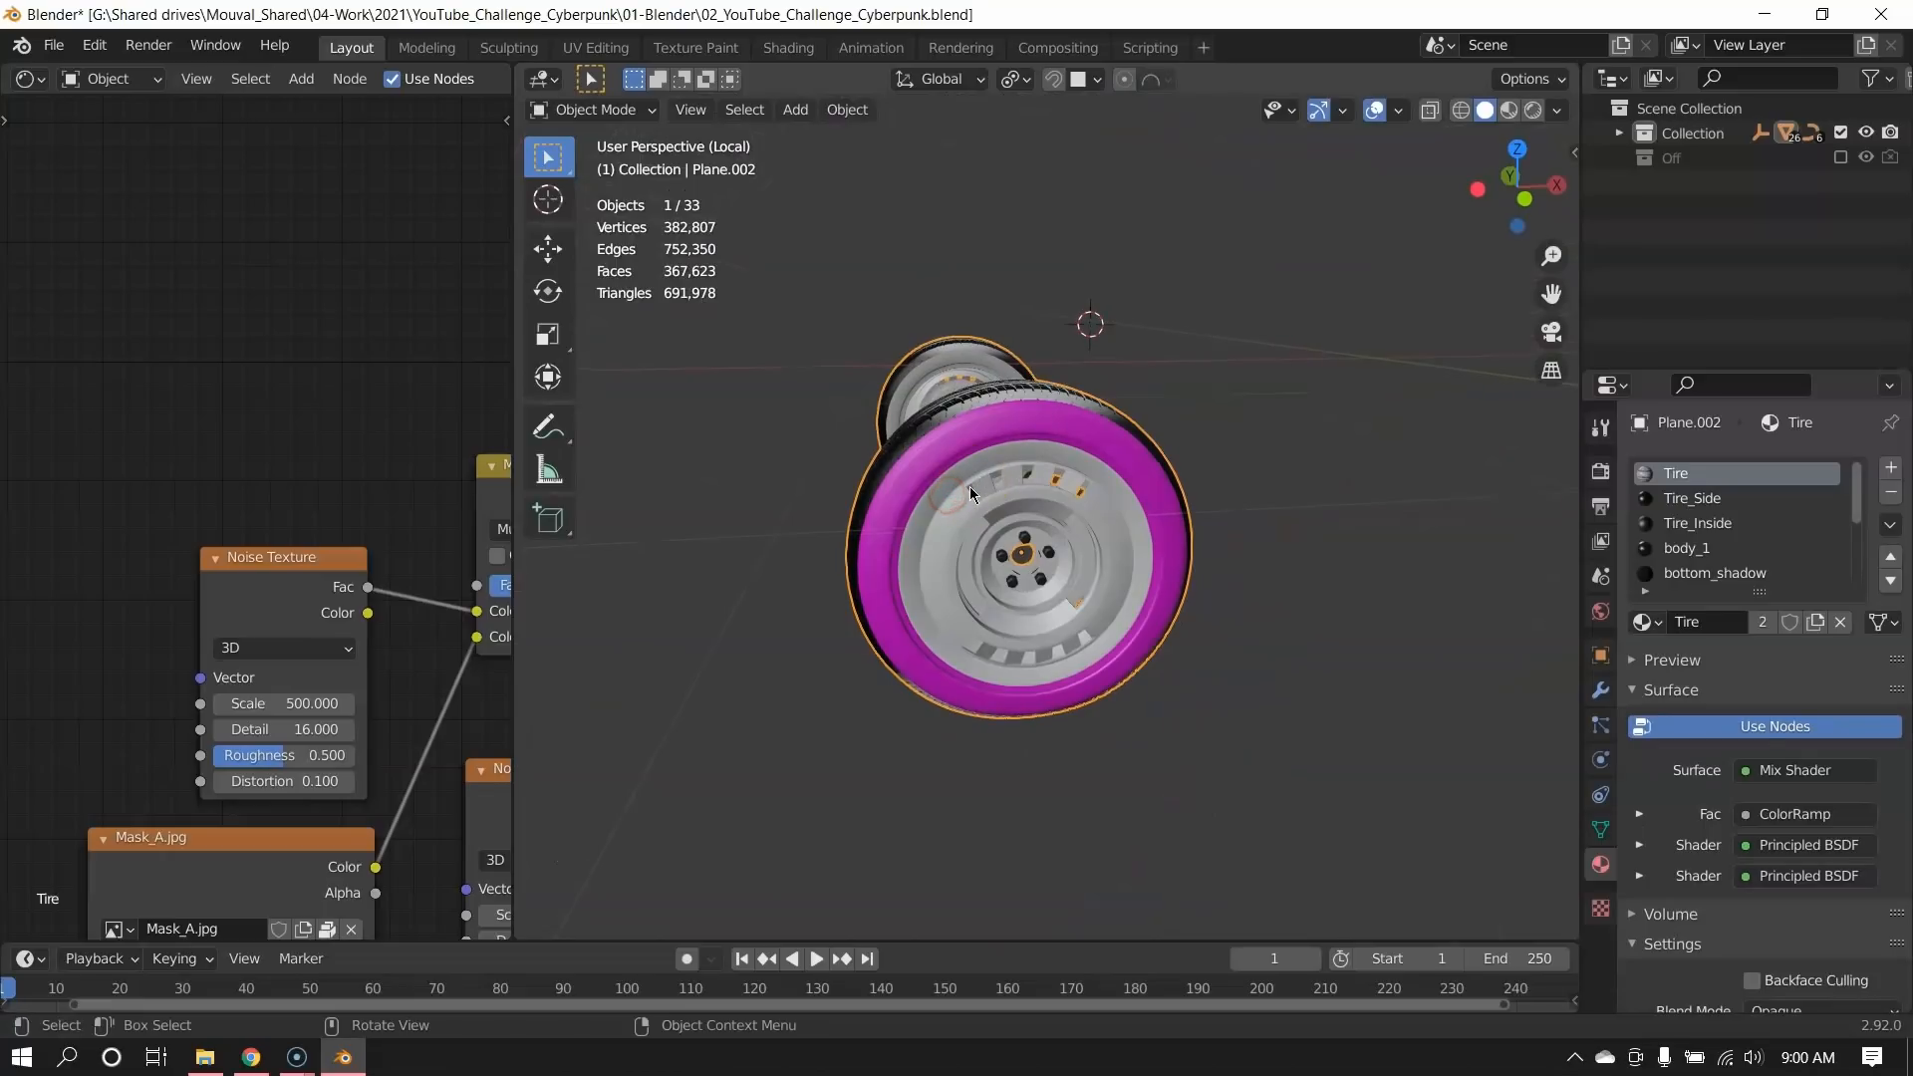
key(KP_Divide)
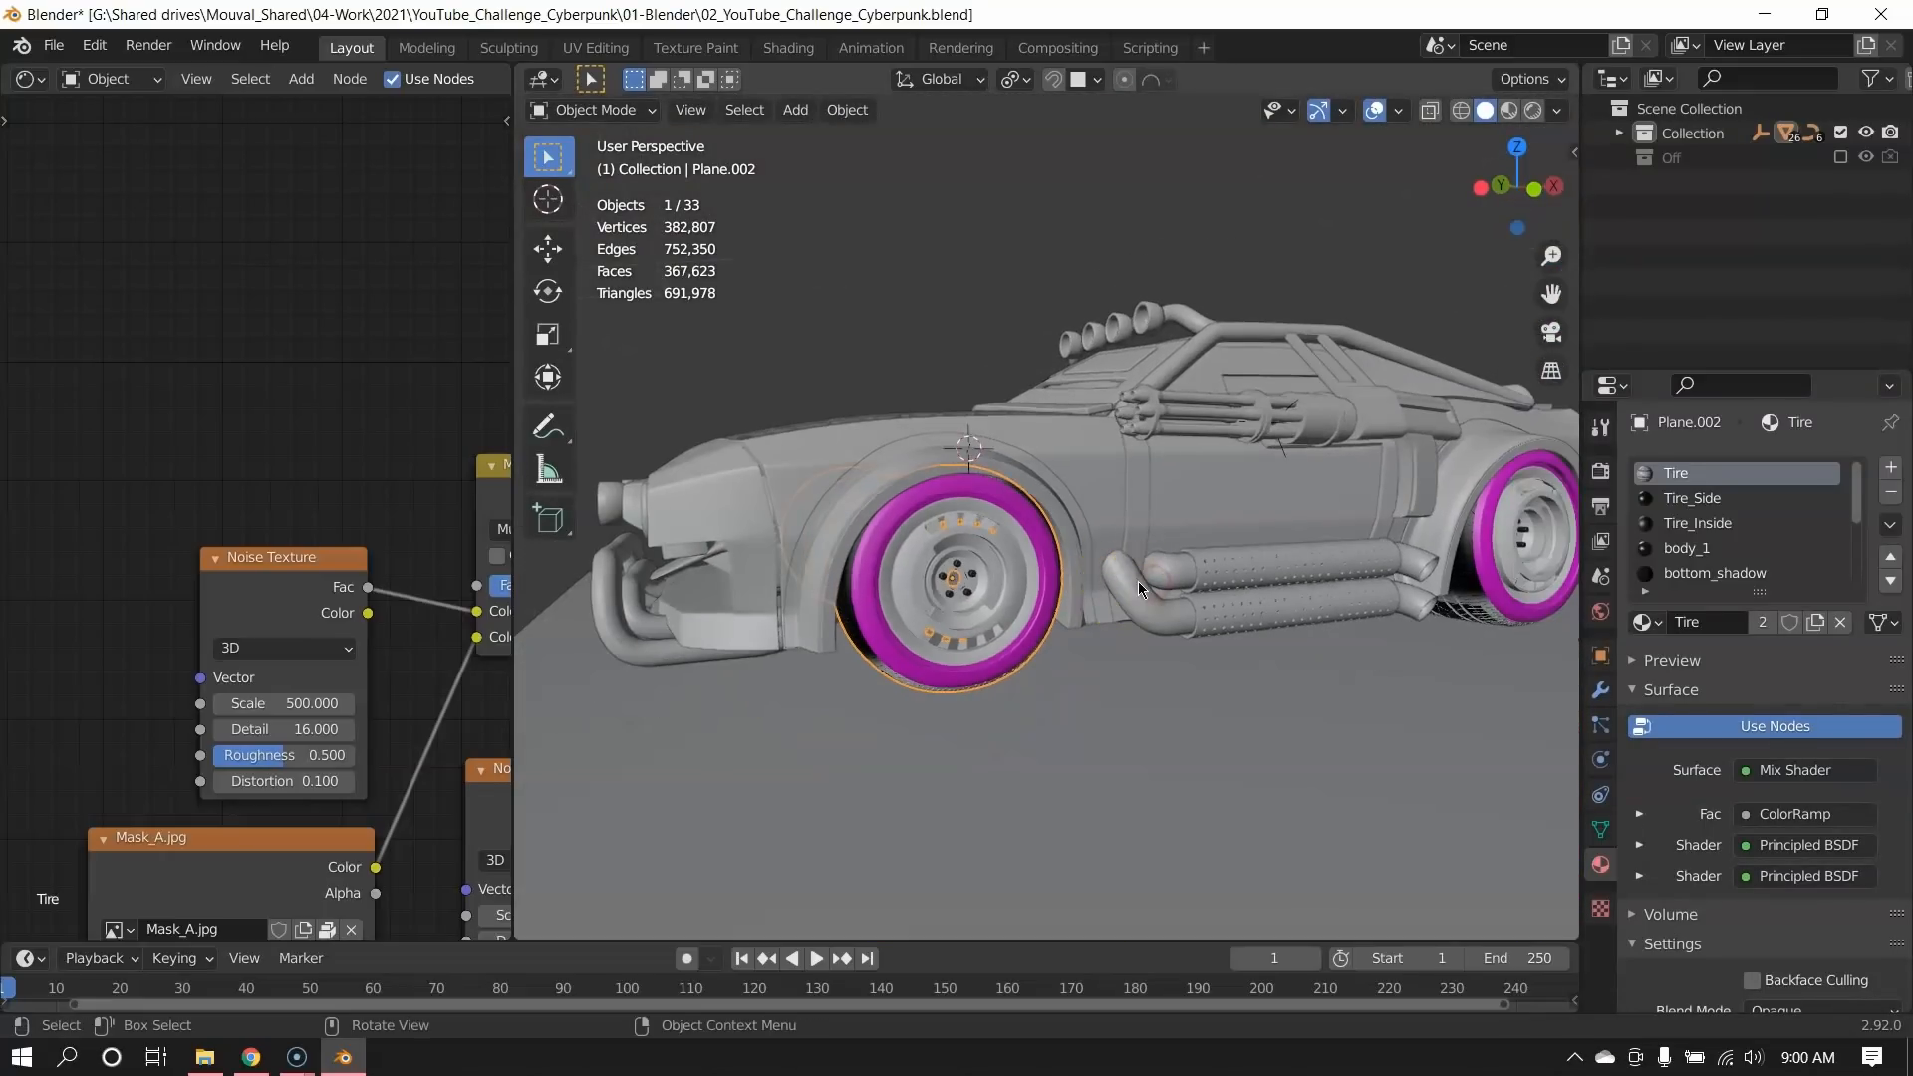
scroll(1096, 448, down, 3)
middle_drag(986, 410, 640, 290)
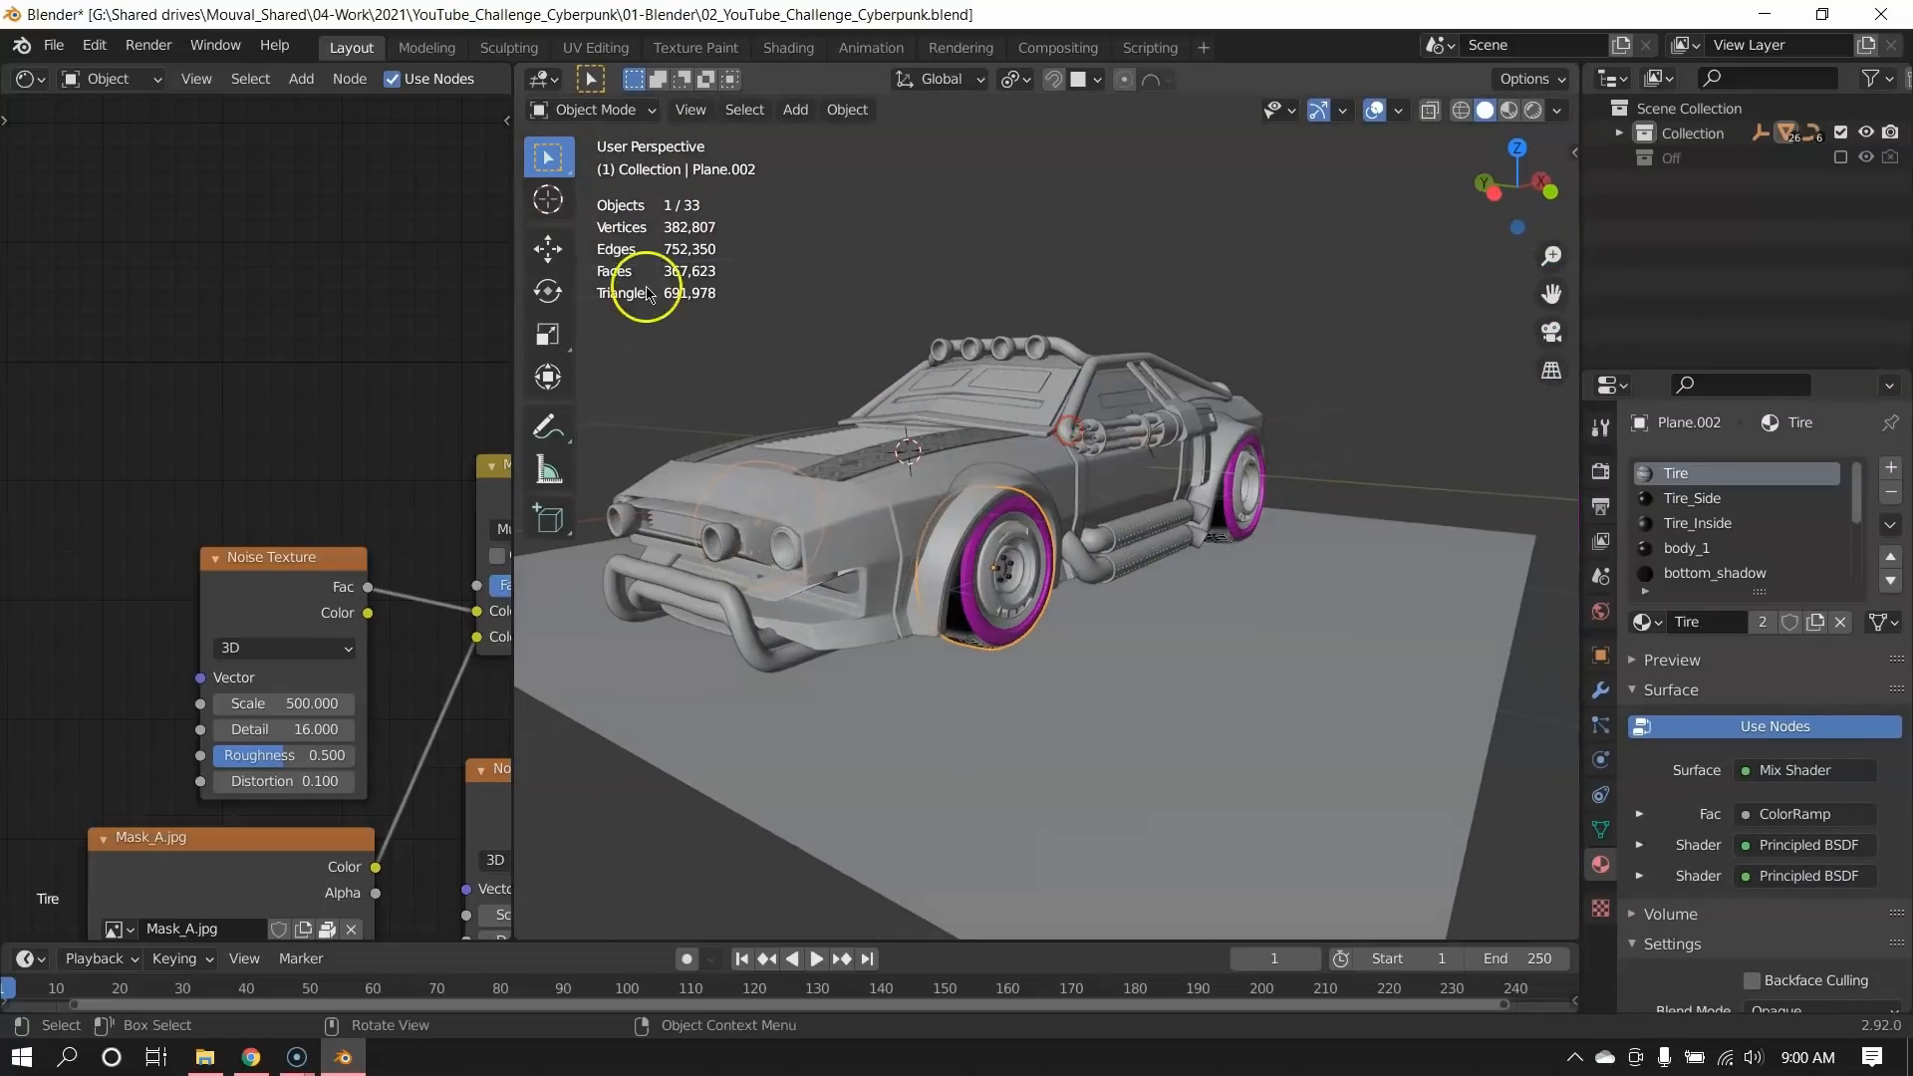
Open 03_YouTube_Challenge_Cyberpunk.blend without saving the changes to the current project.
click(52, 47)
click(125, 99)
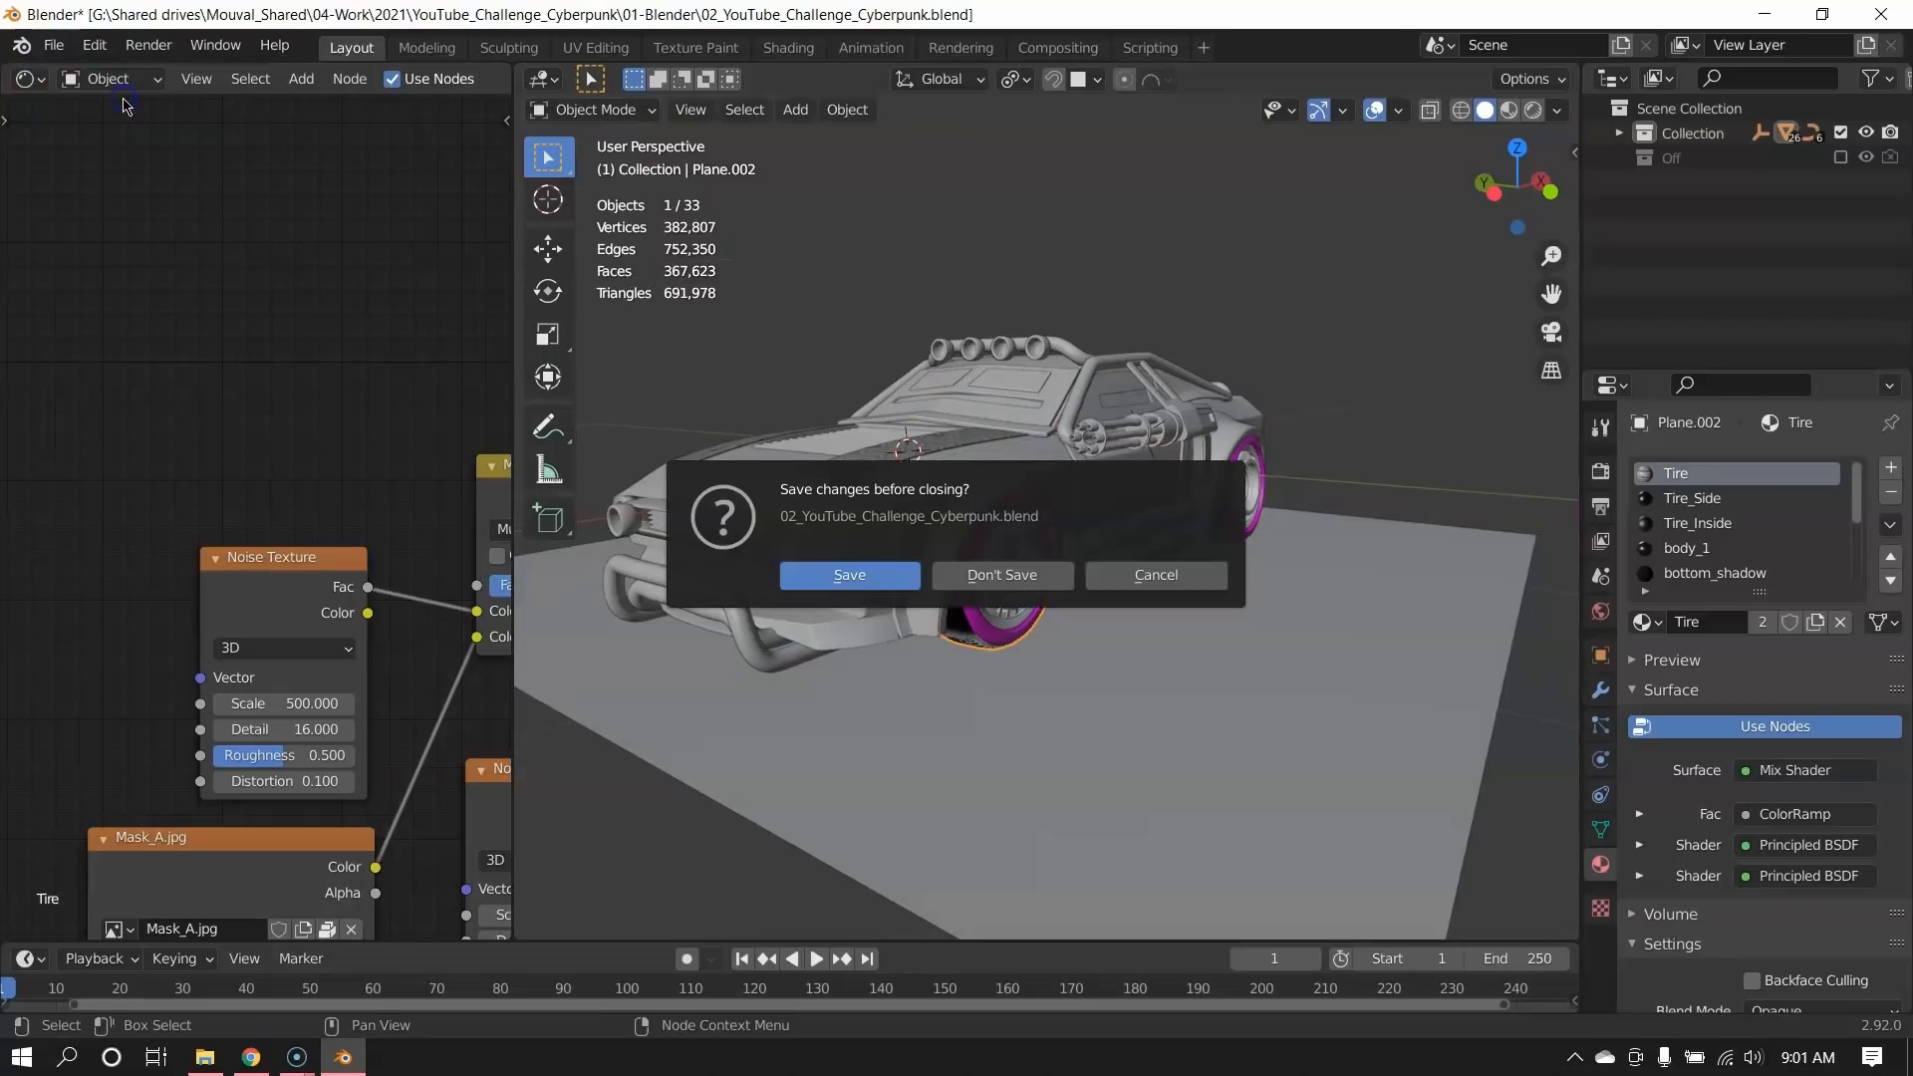
click(984, 576)
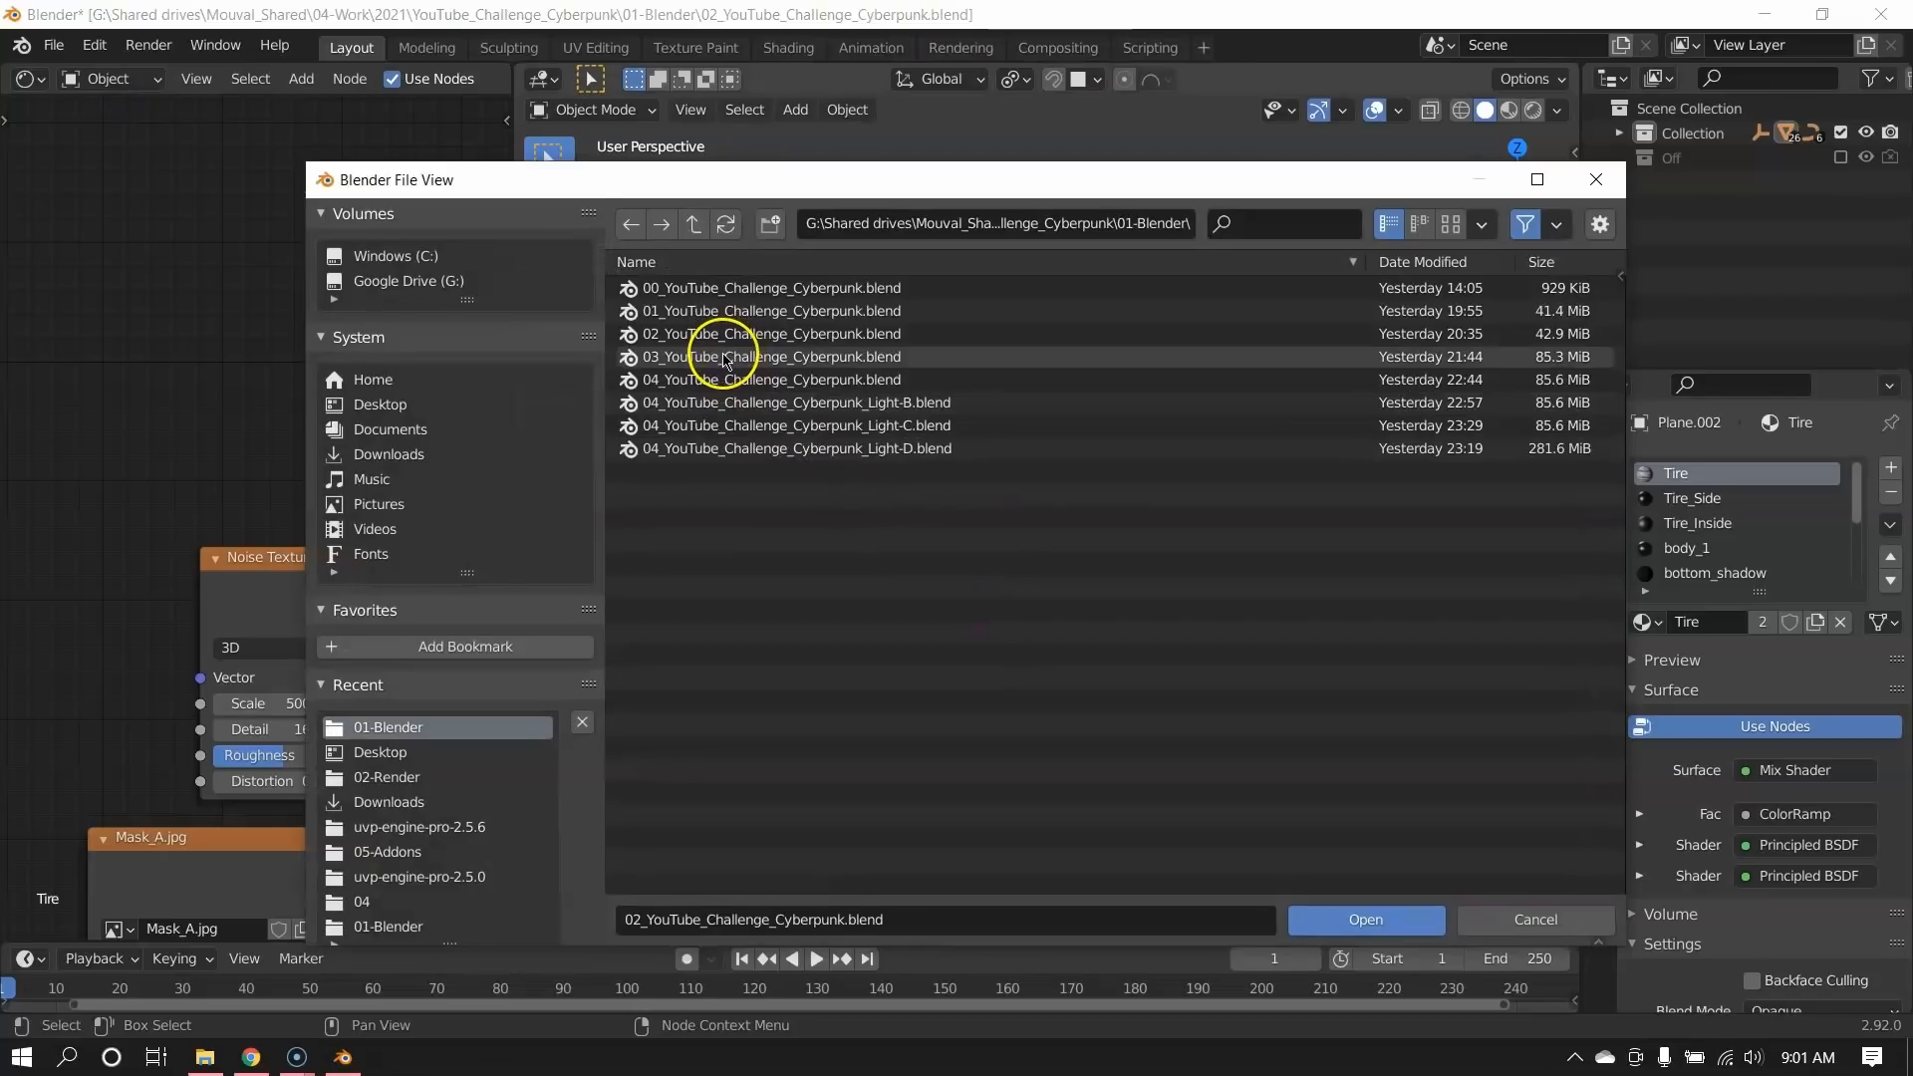
double_click(726, 357)
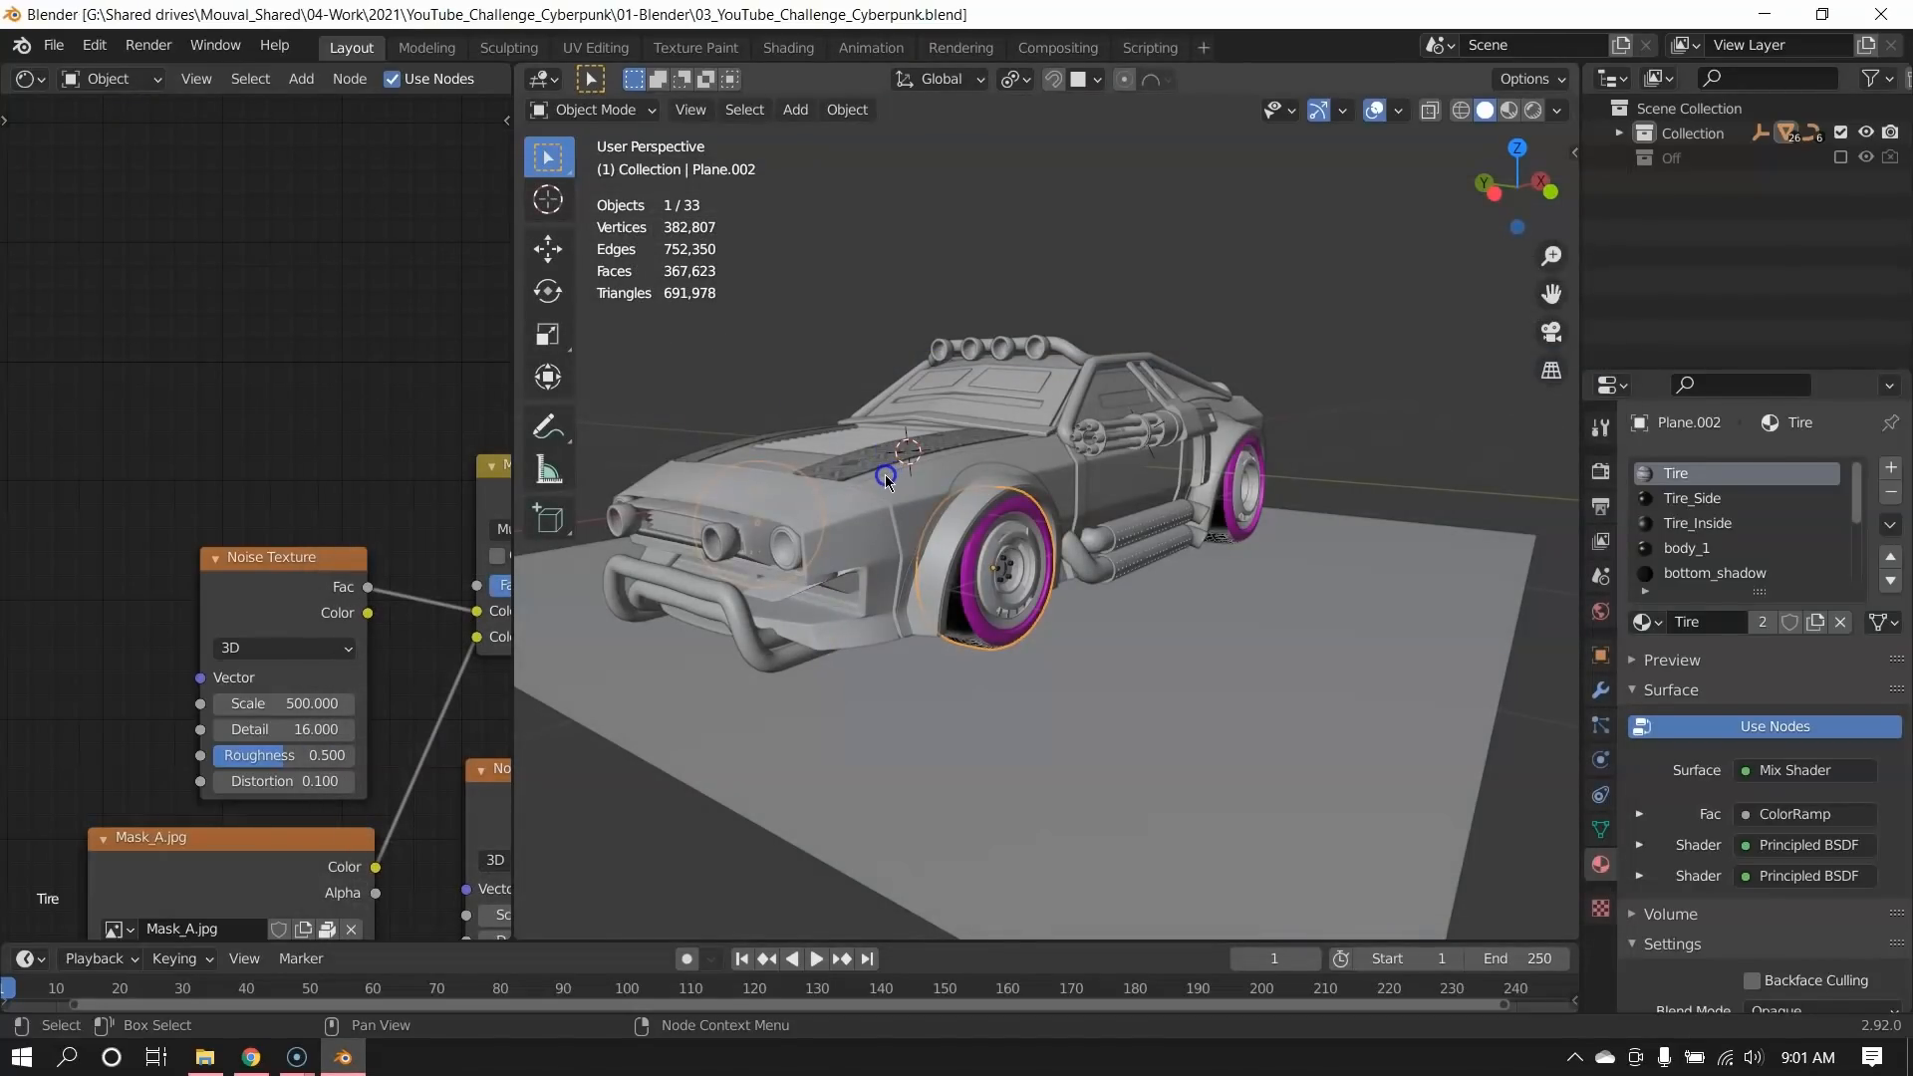
Check the car's materials in Material Preview, returning the viewport to Solid shading.
key(z)
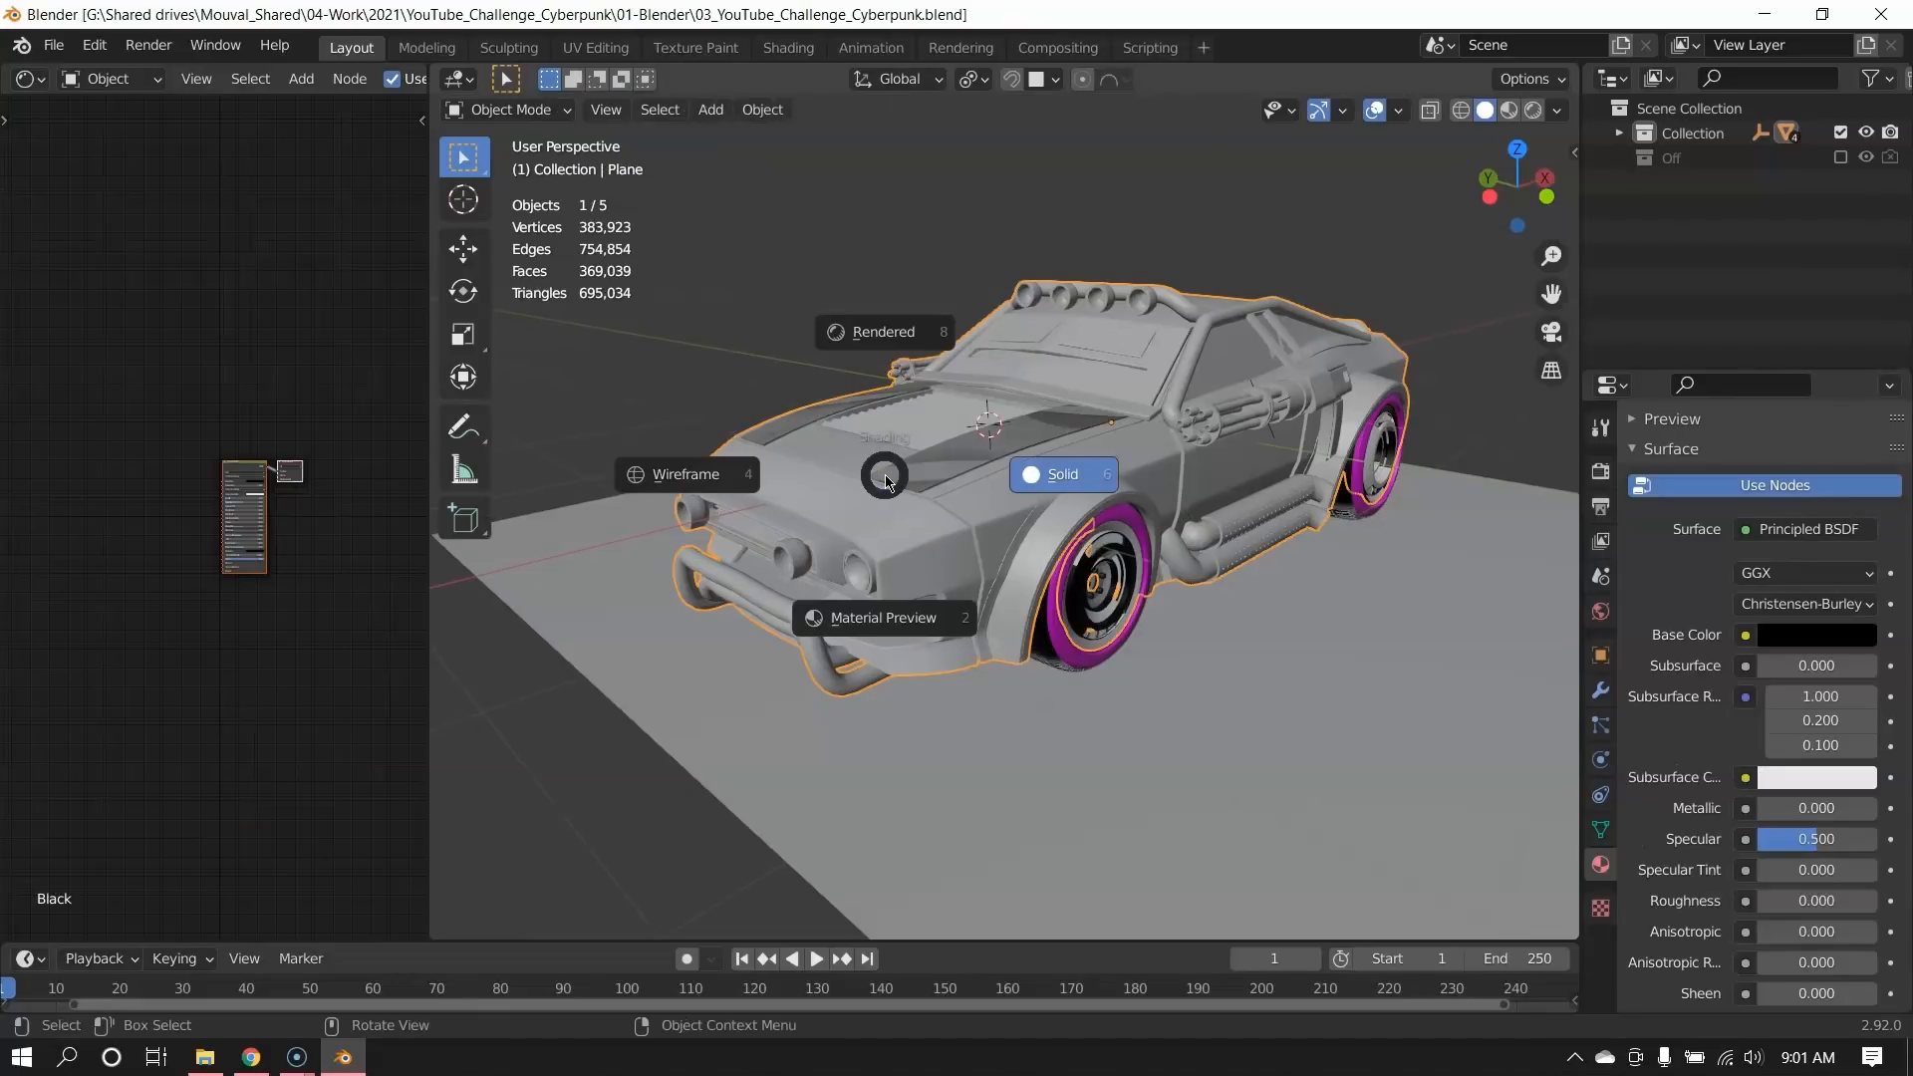
click(894, 625)
key(z)
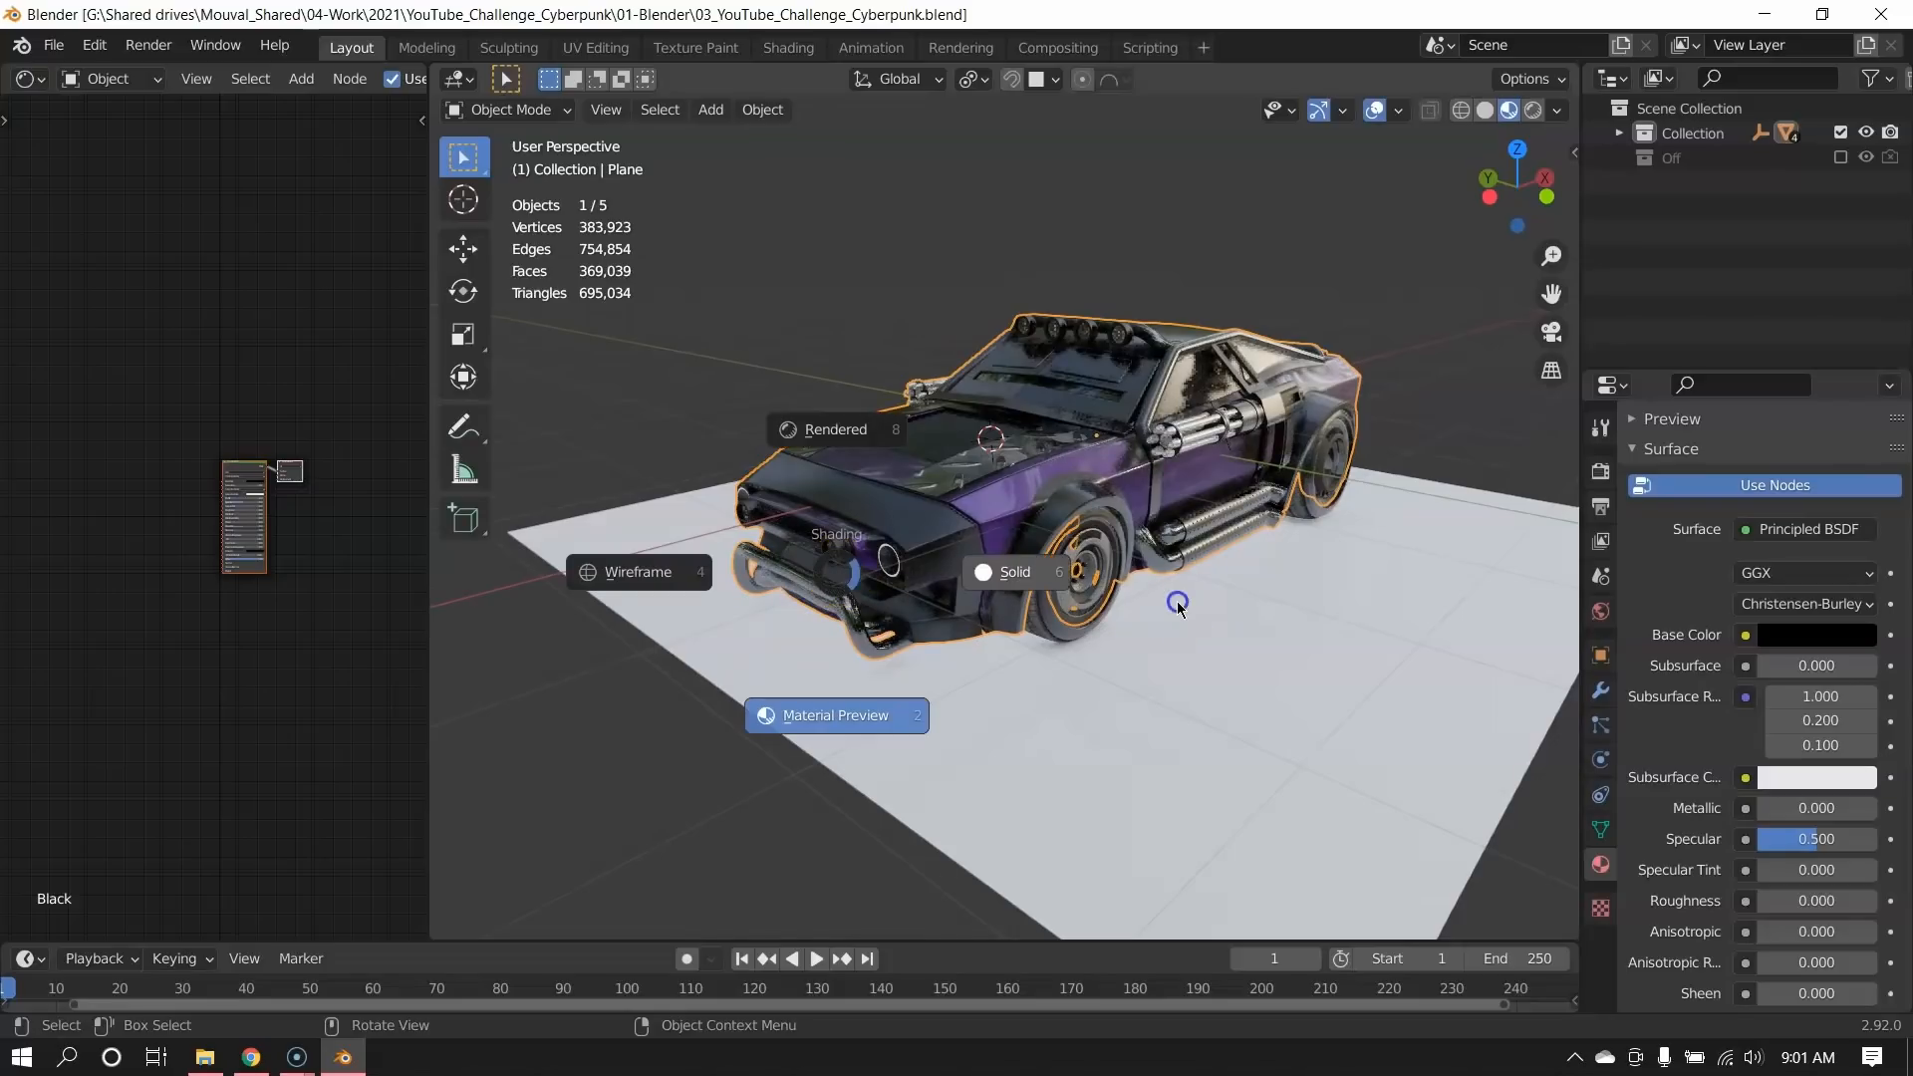
click(1174, 598)
Try moving the joined car body as a single object.
click(936, 508)
click(903, 575)
key(g)
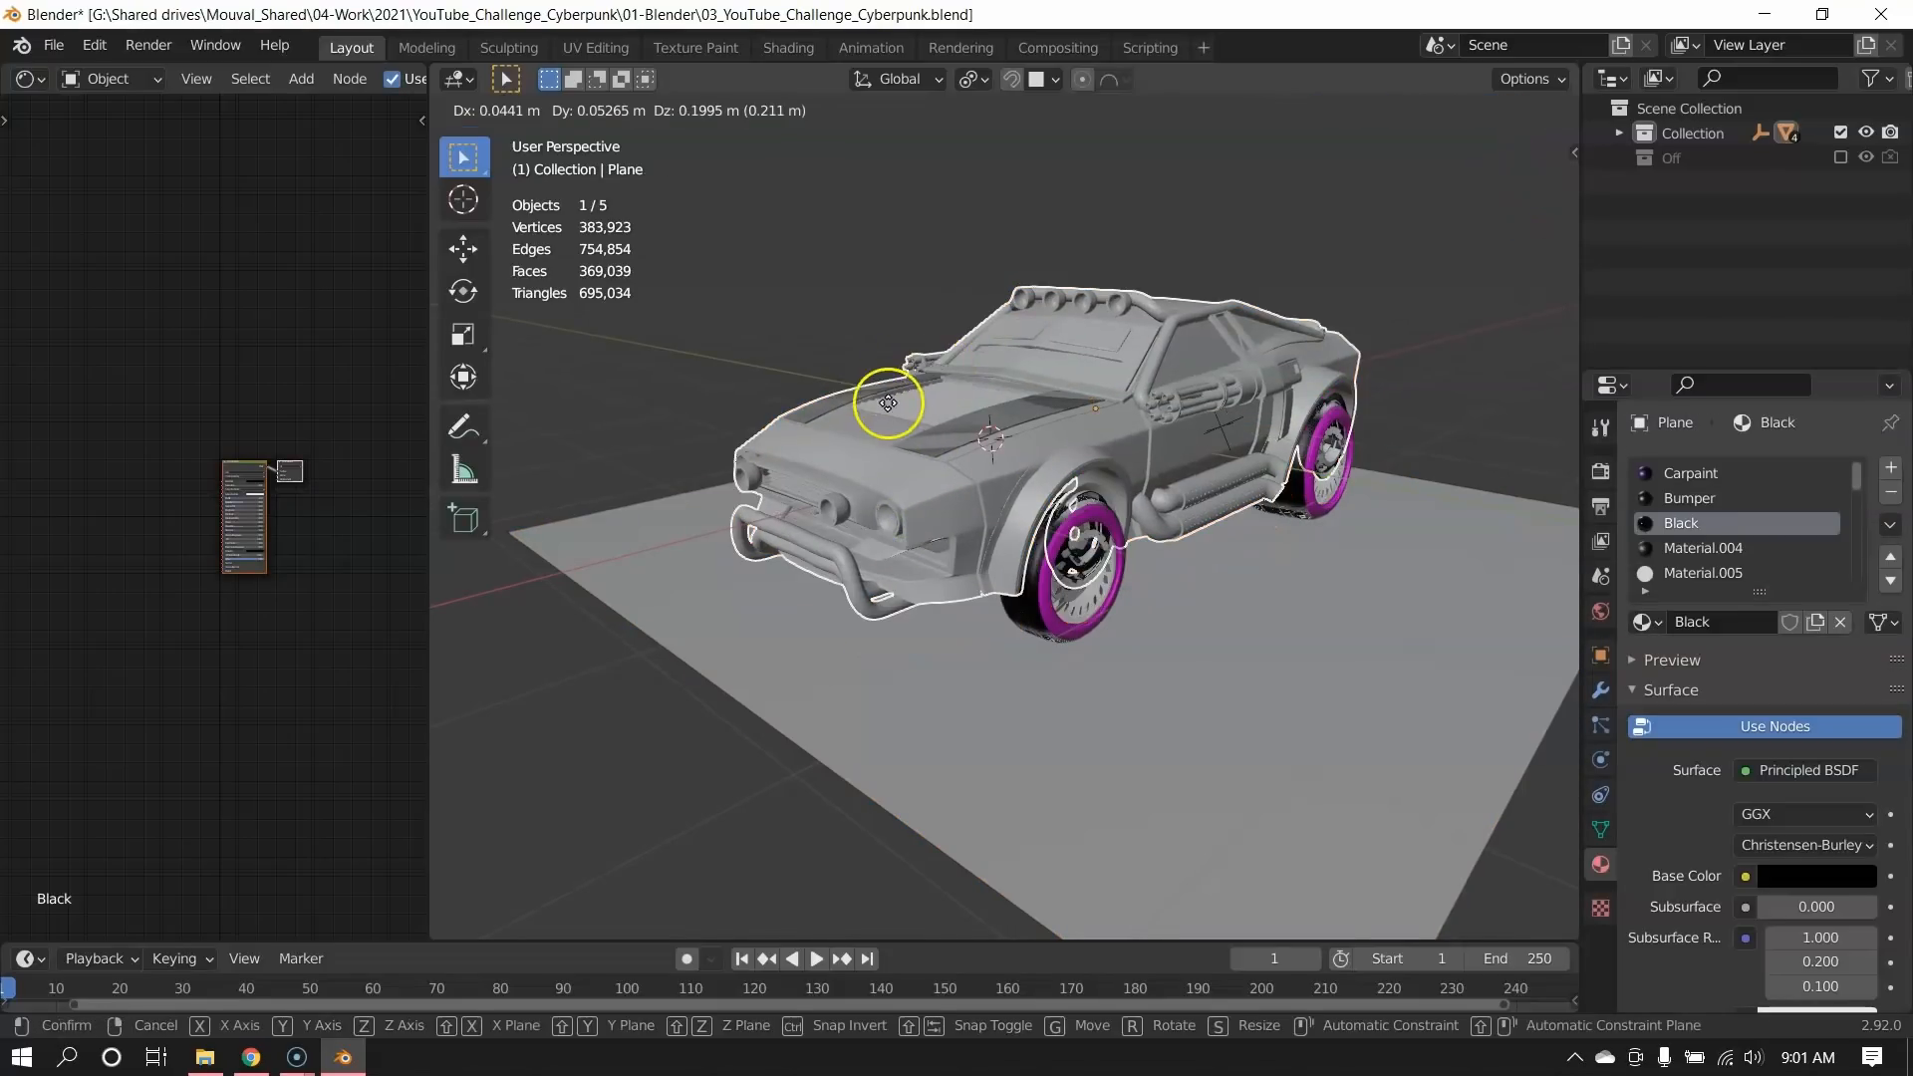
key(Escape)
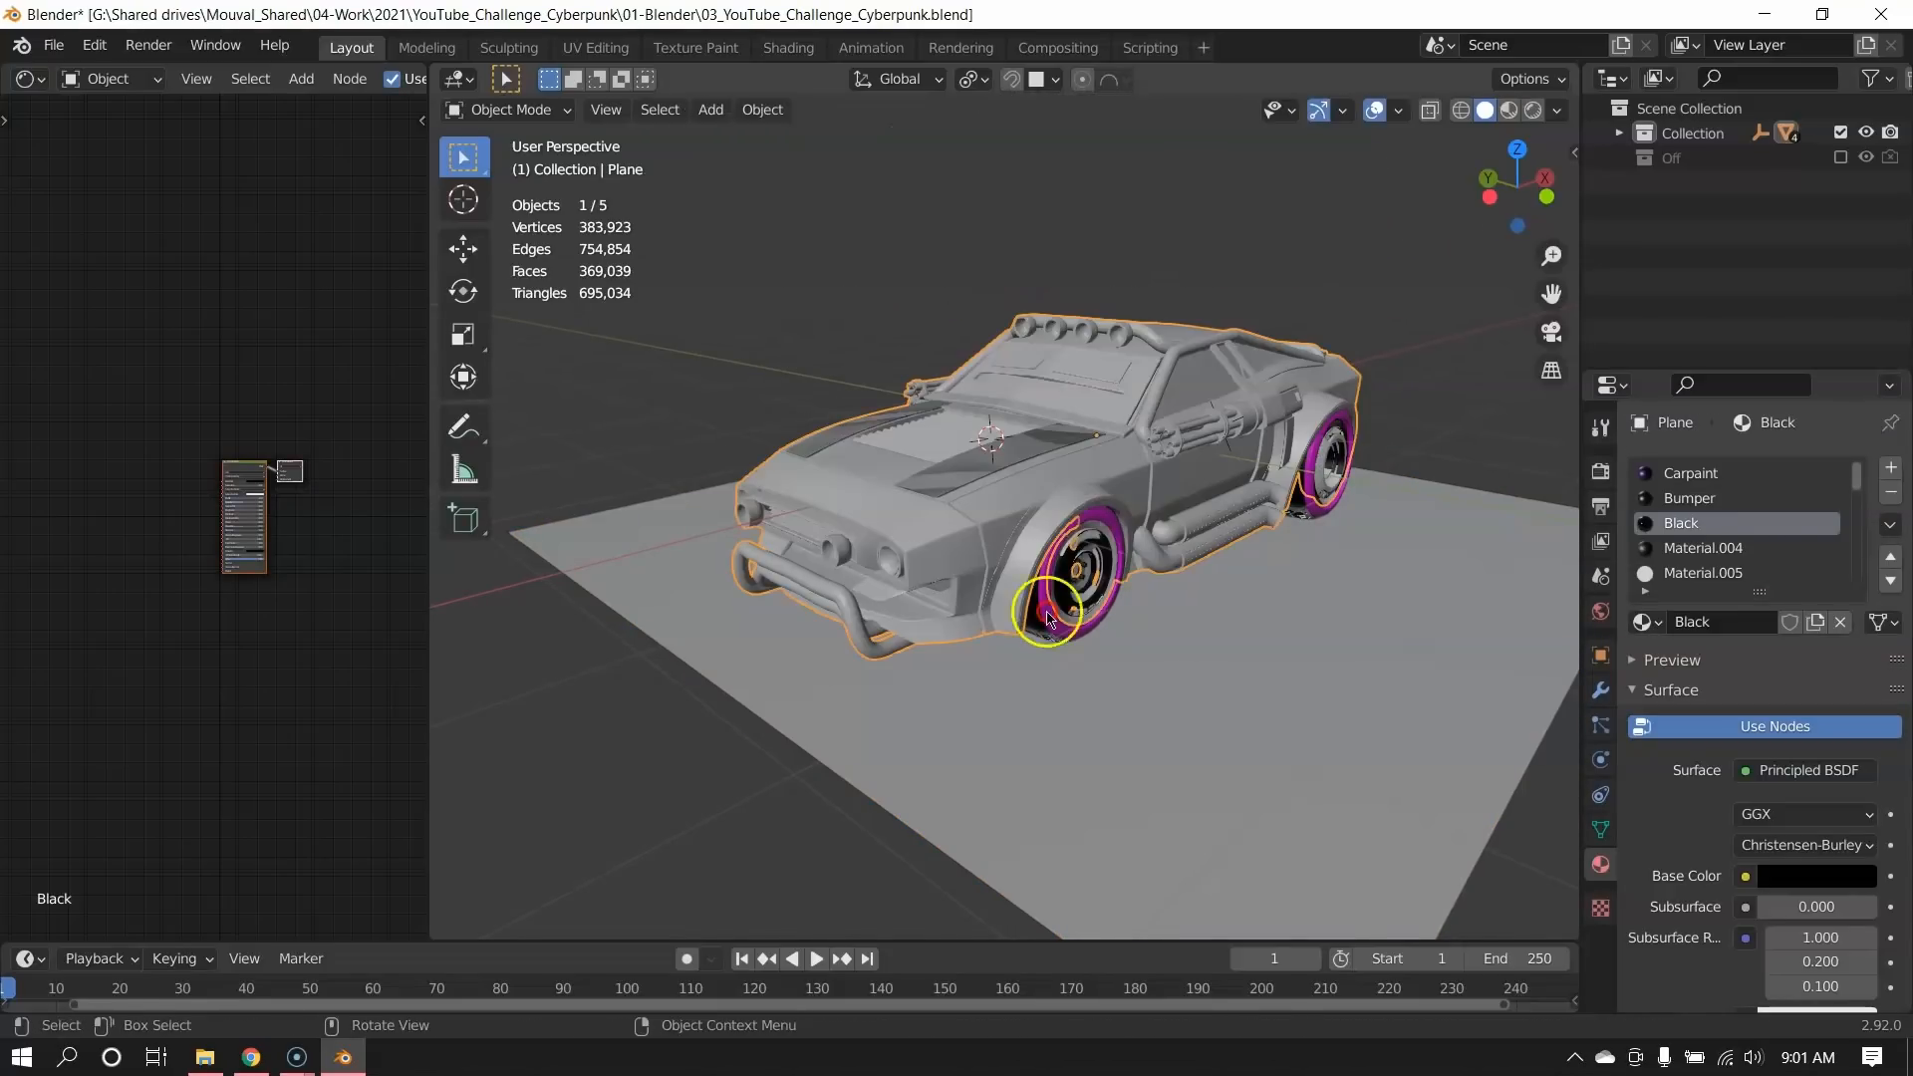
Widen the shader editor area, switch it to the UV Editor and put the car body in Edit Mode to show its UVs.
drag(426, 319, 709, 311)
click(32, 80)
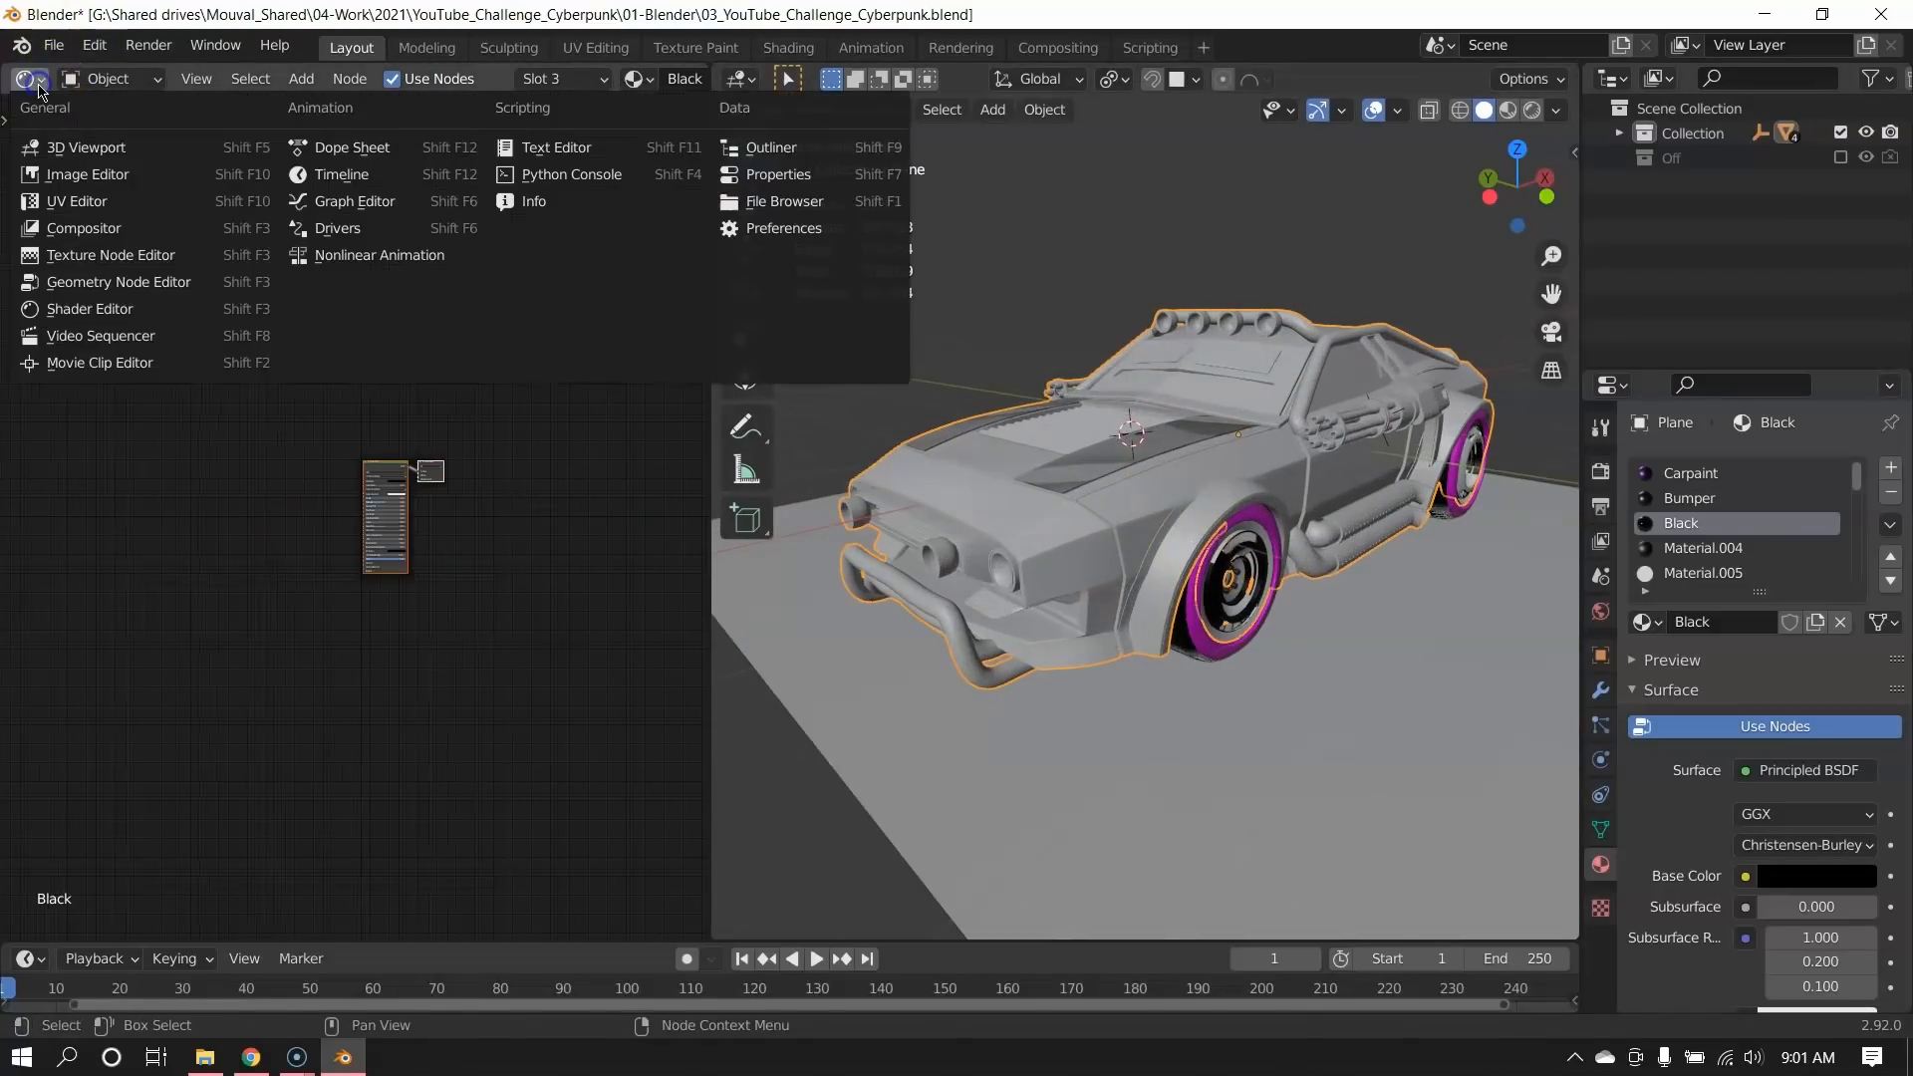
click(77, 201)
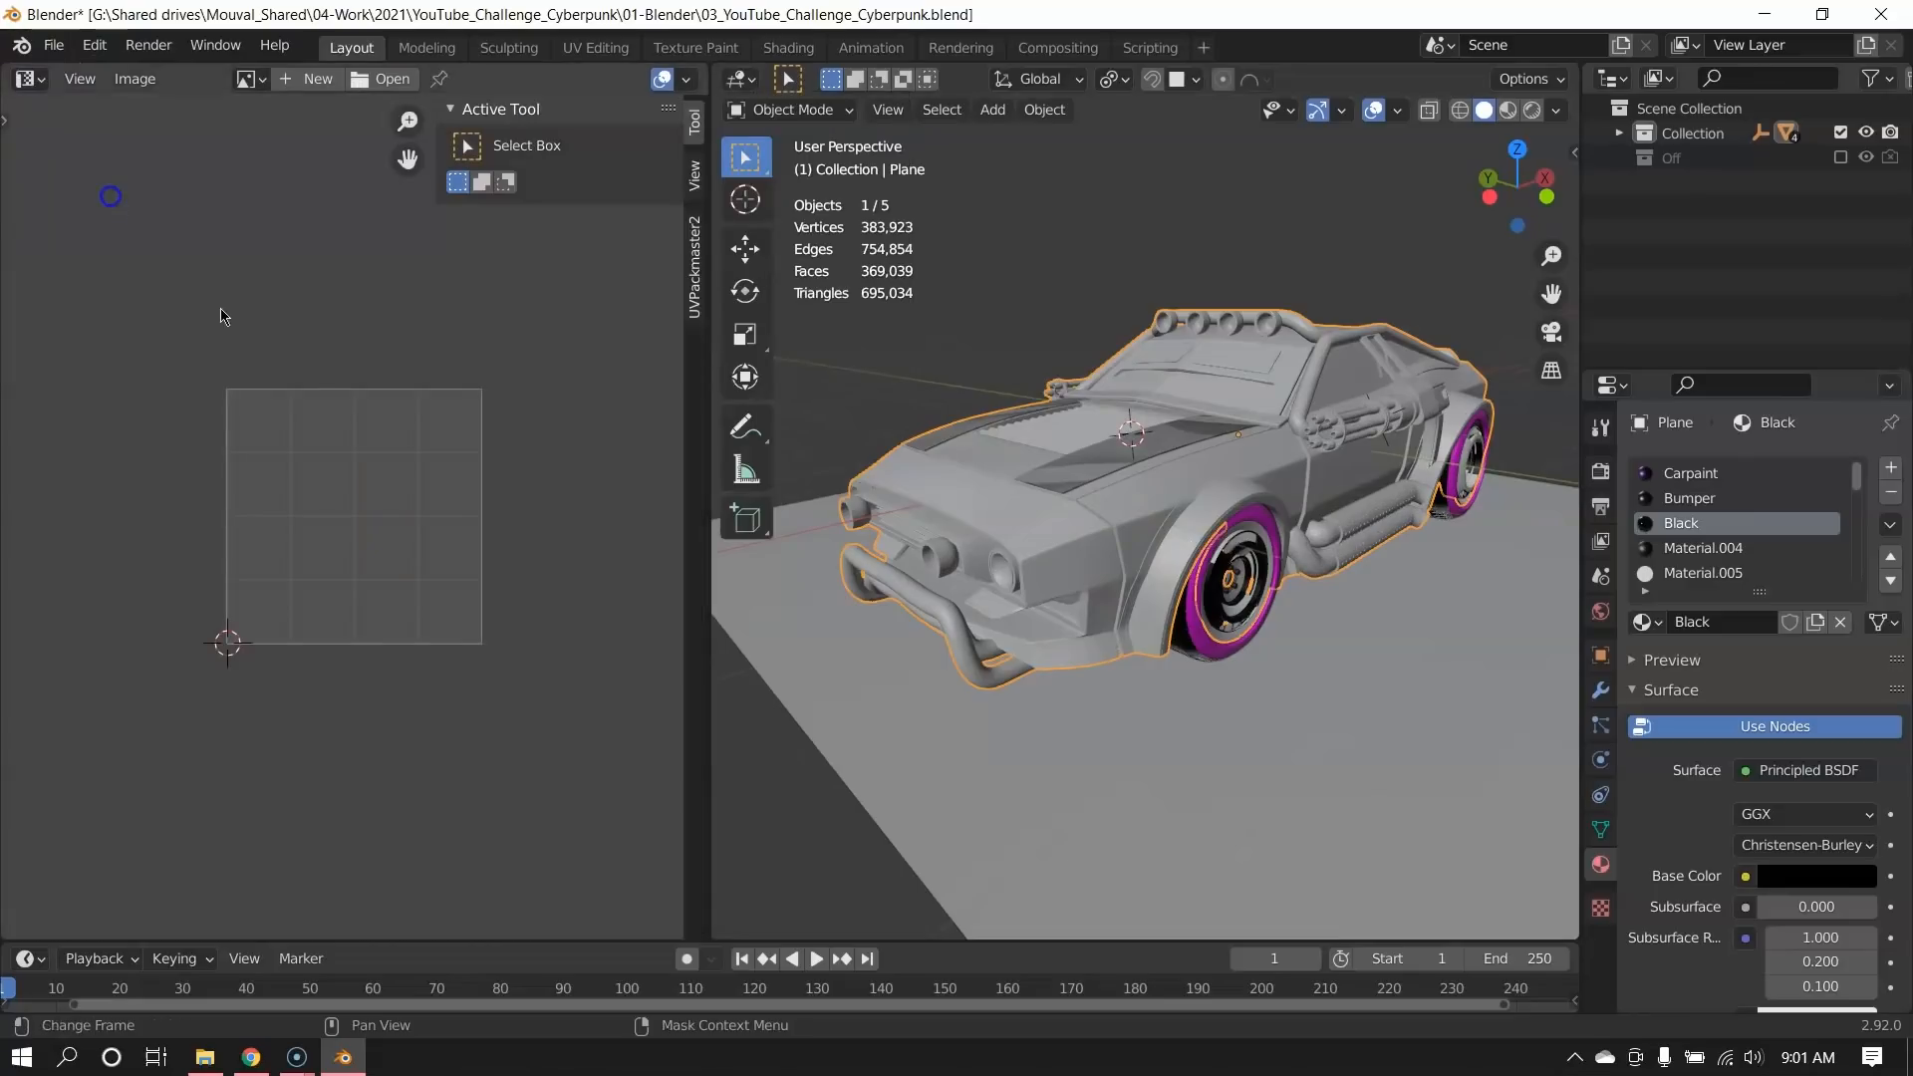
key(Tab)
key(Tab)
key(Tab)
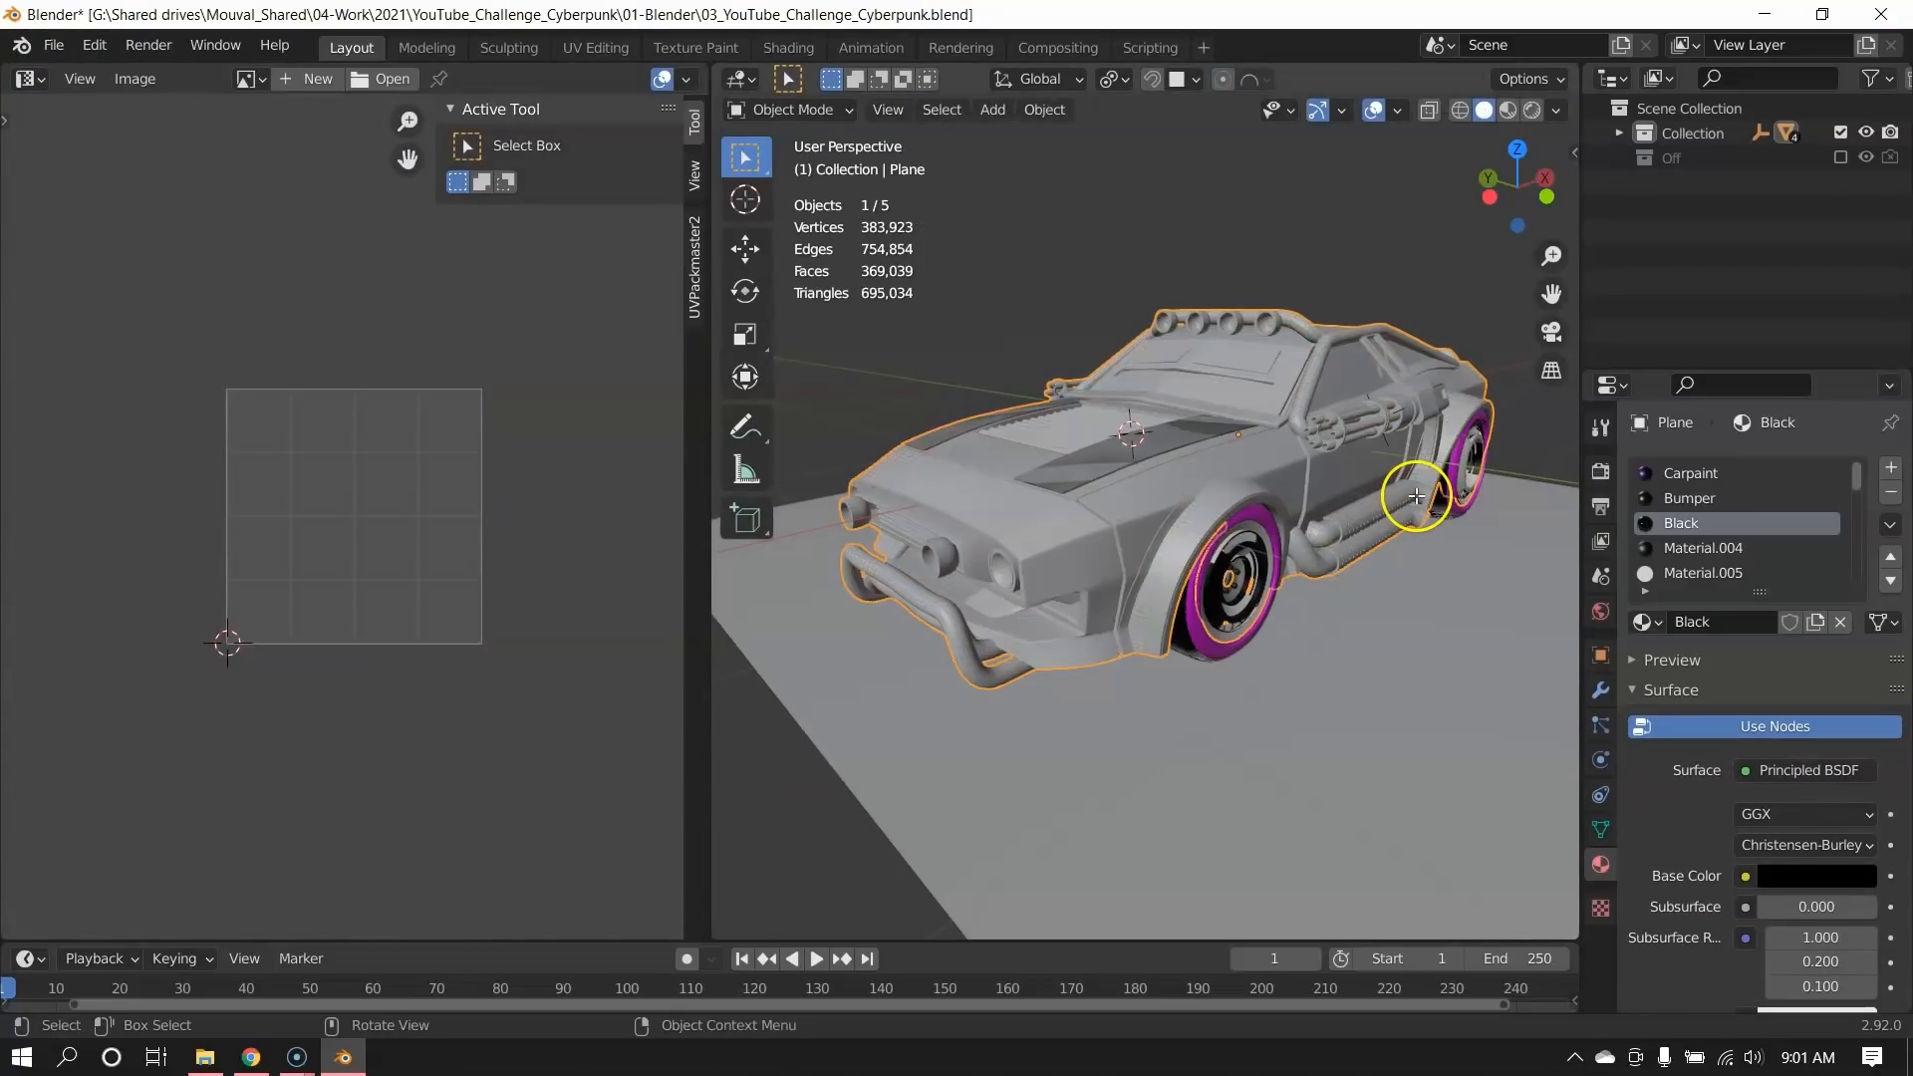
Examine the car body's packed UV layout and the UVPackmaster2 packing options.
scroll(392, 496, up, 5)
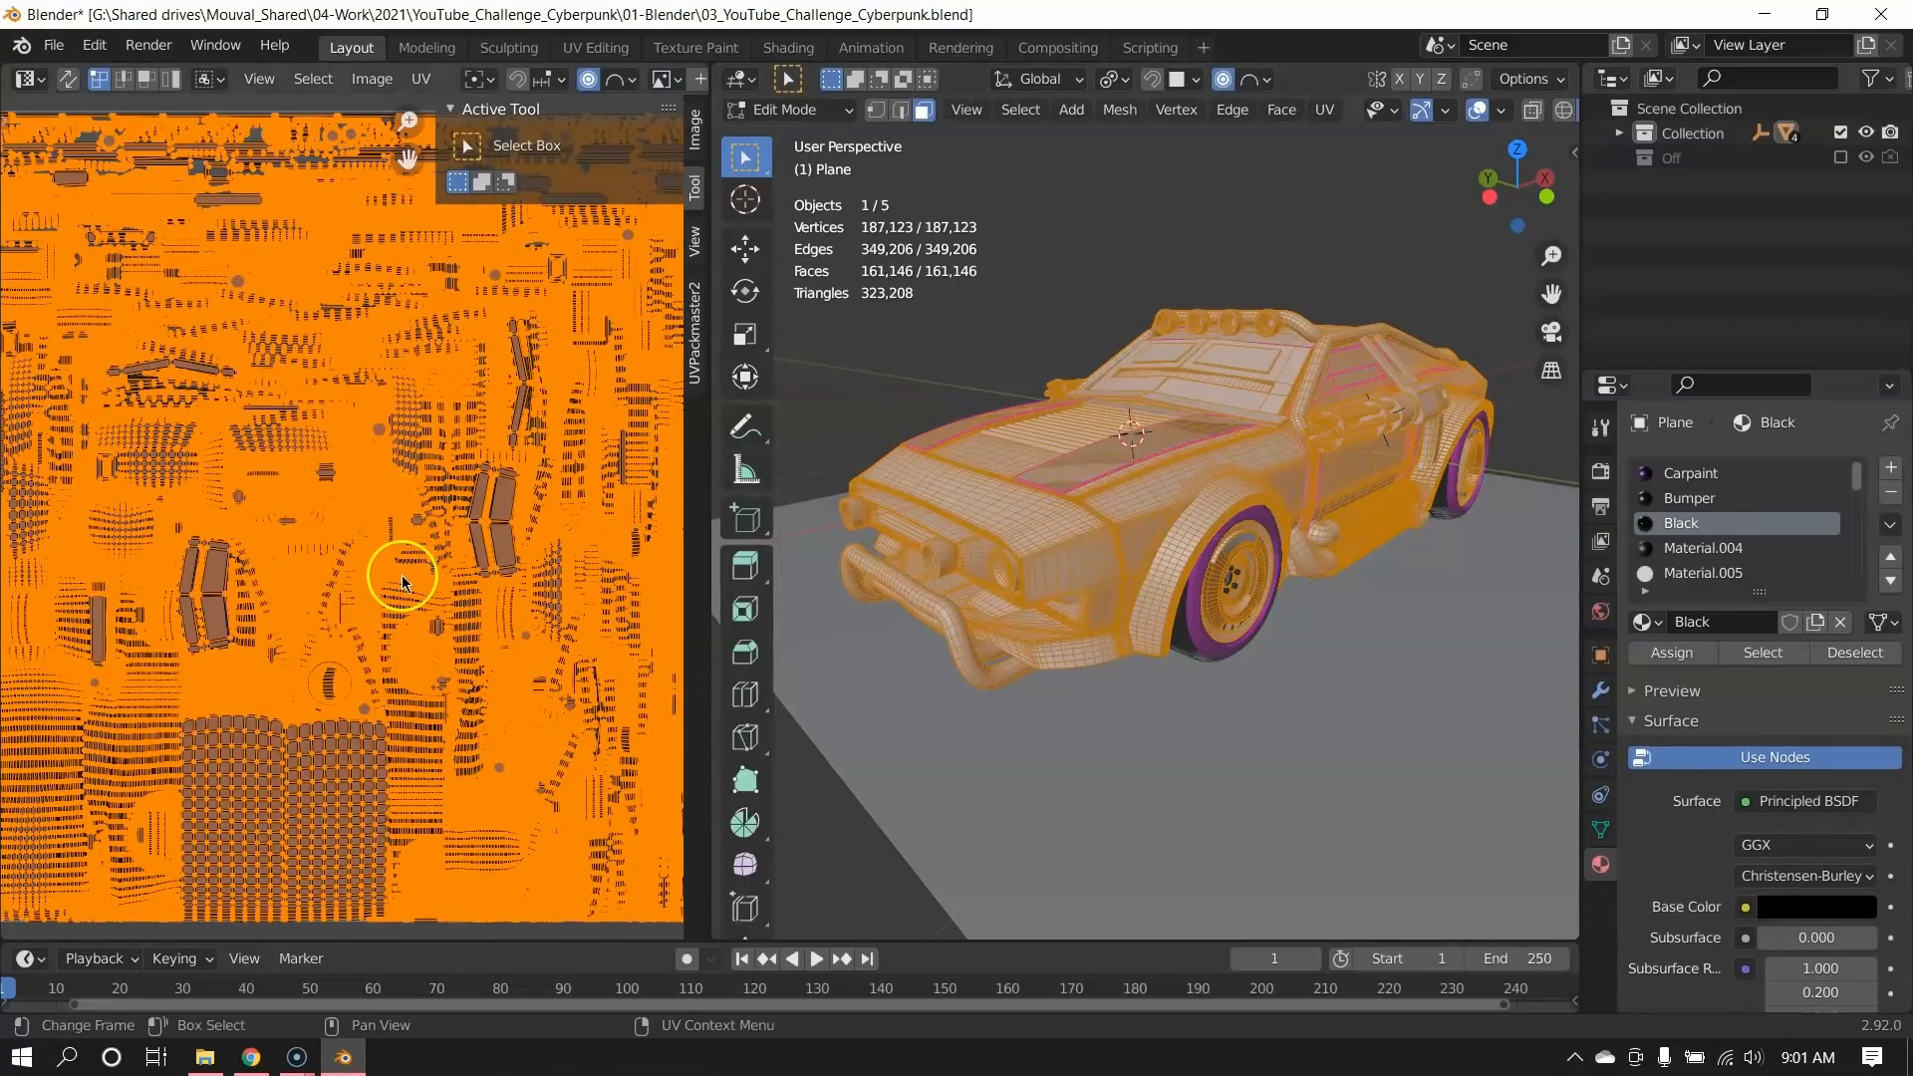
scroll(402, 580, down, 5)
key(u)
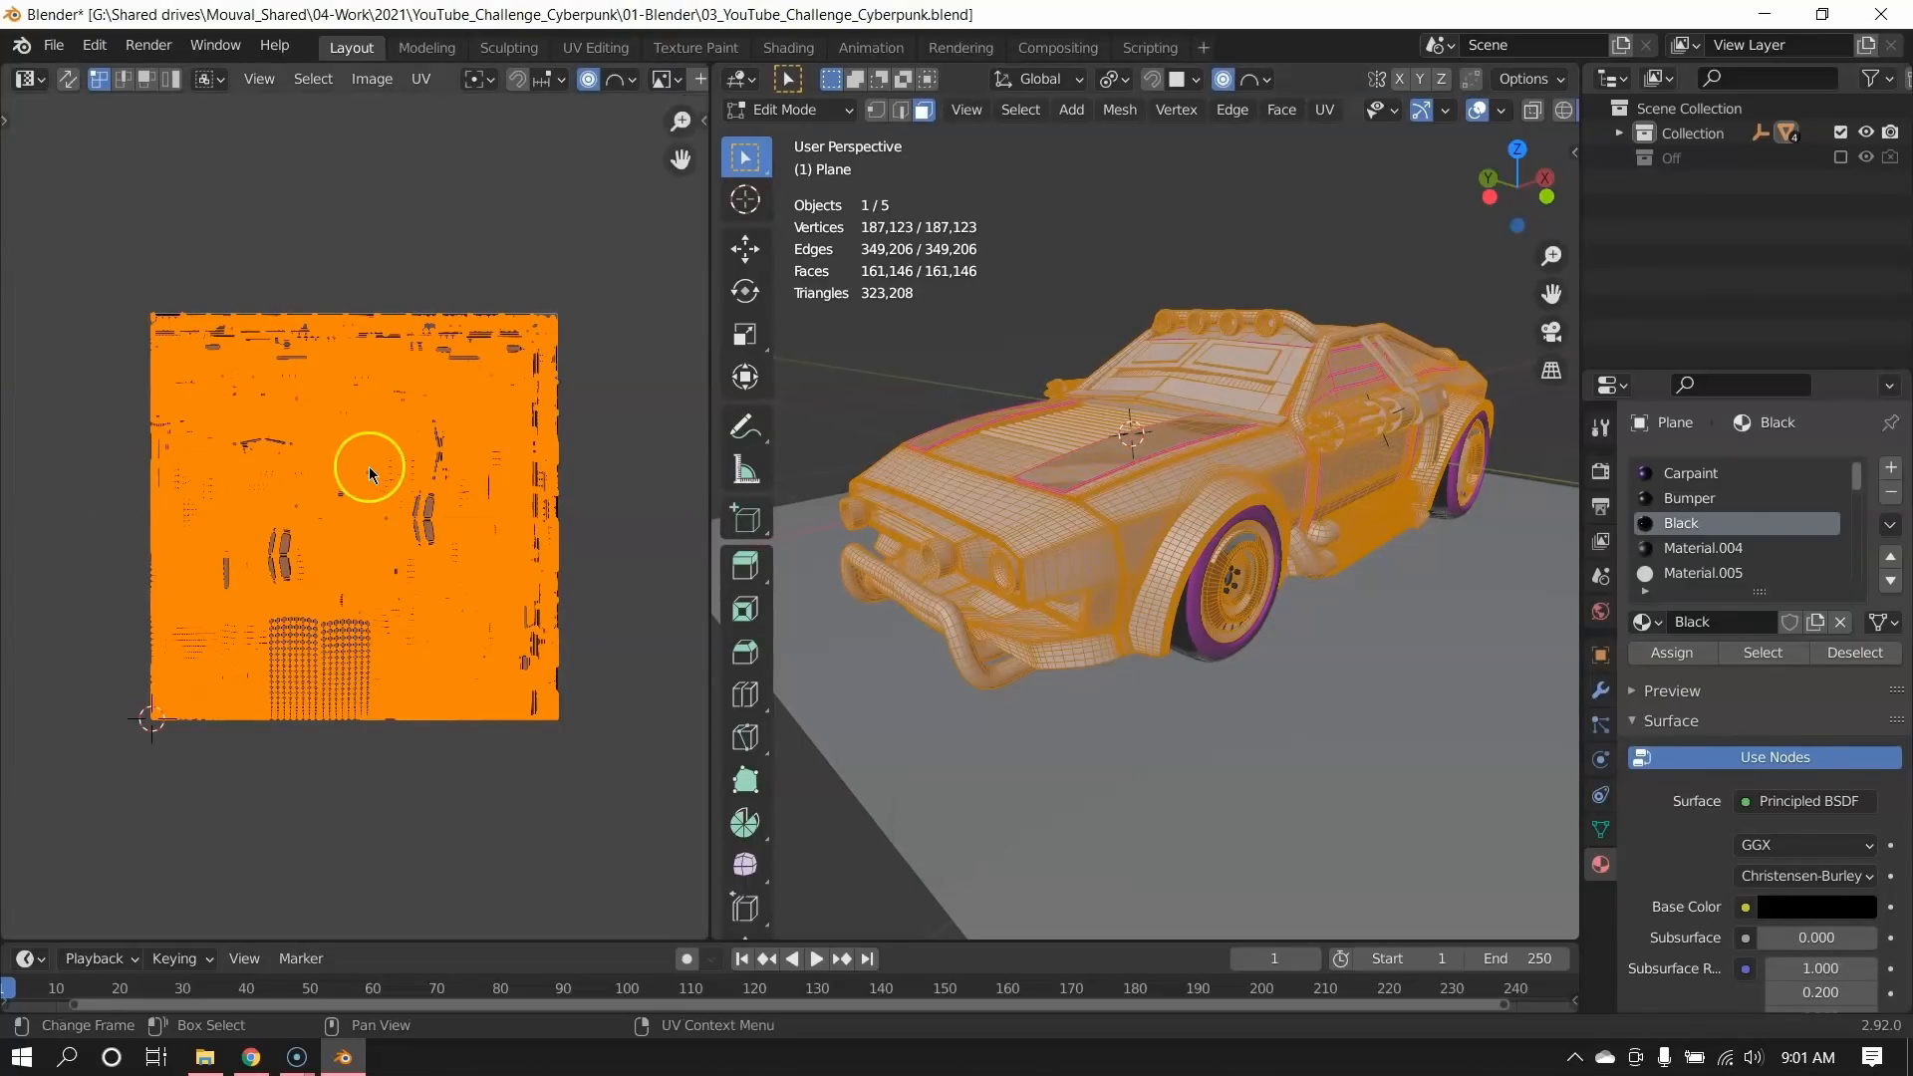
click(697, 363)
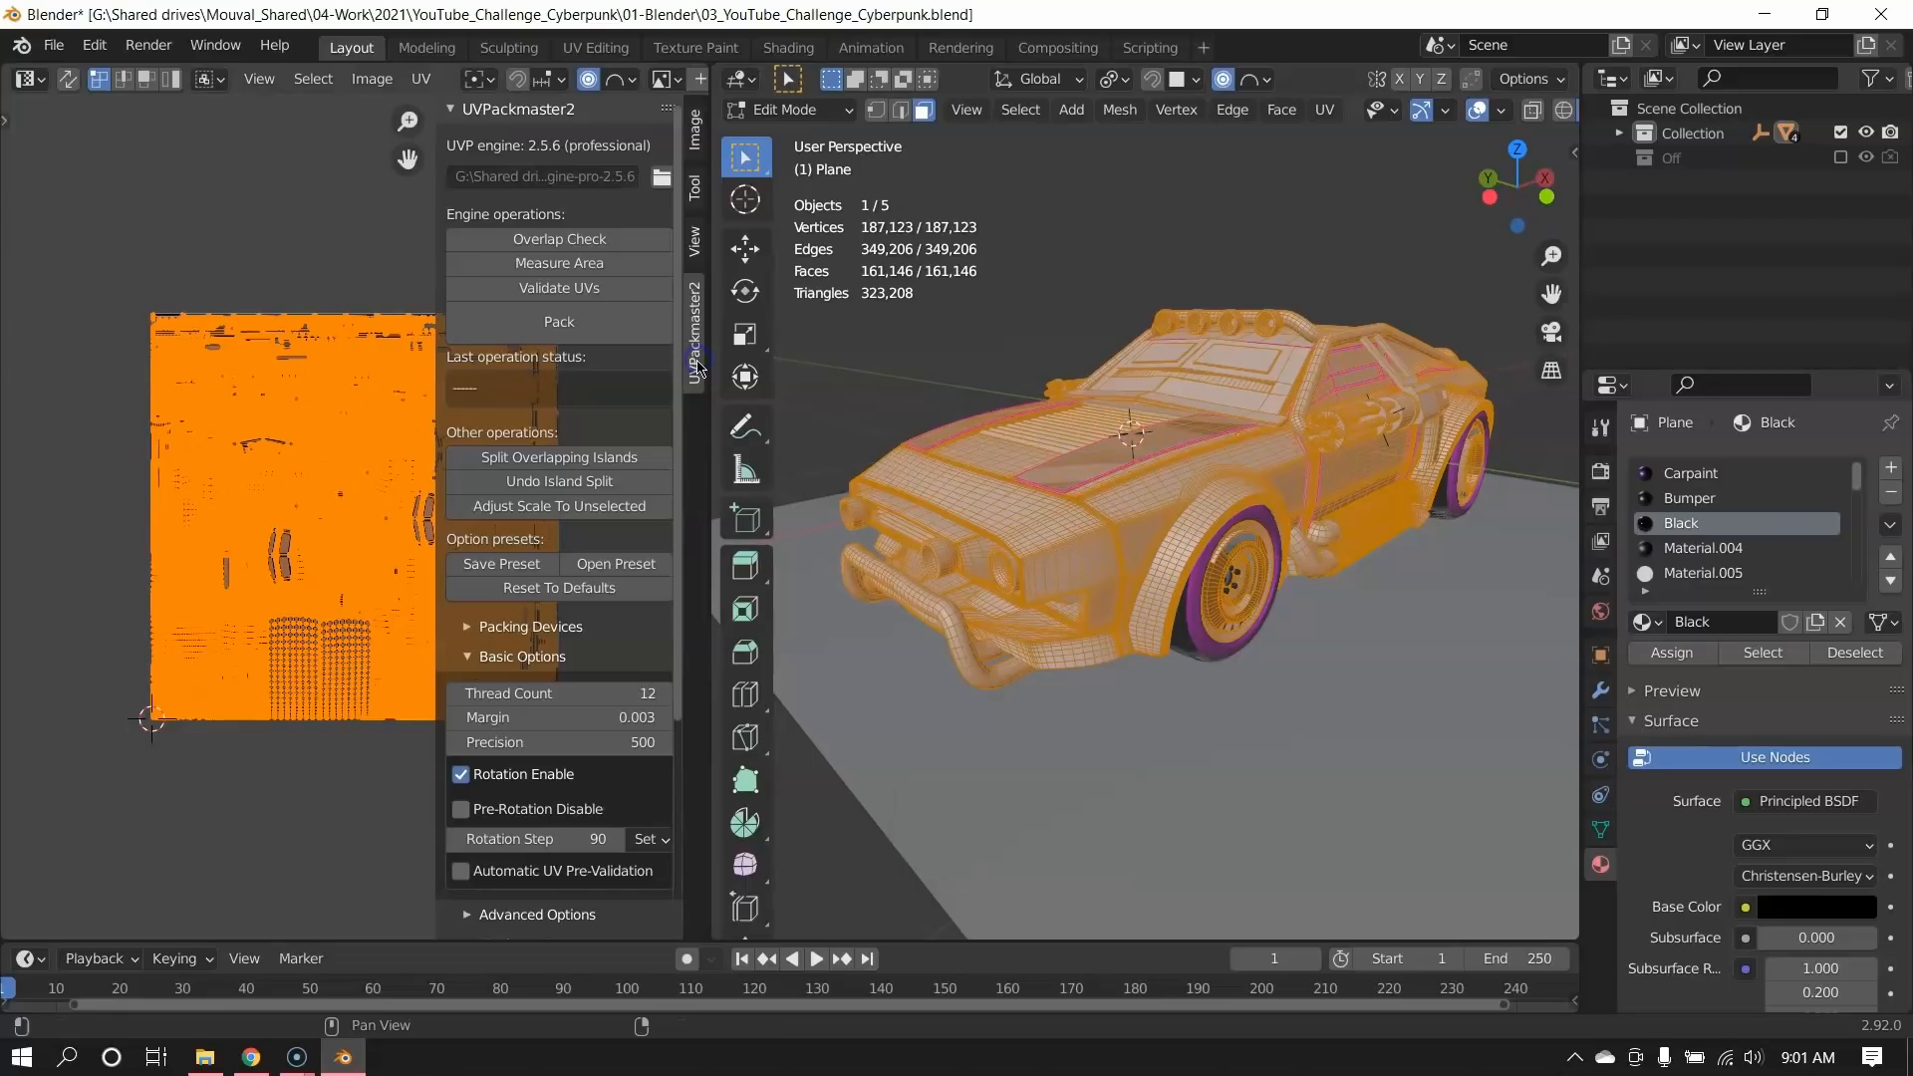
click(695, 132)
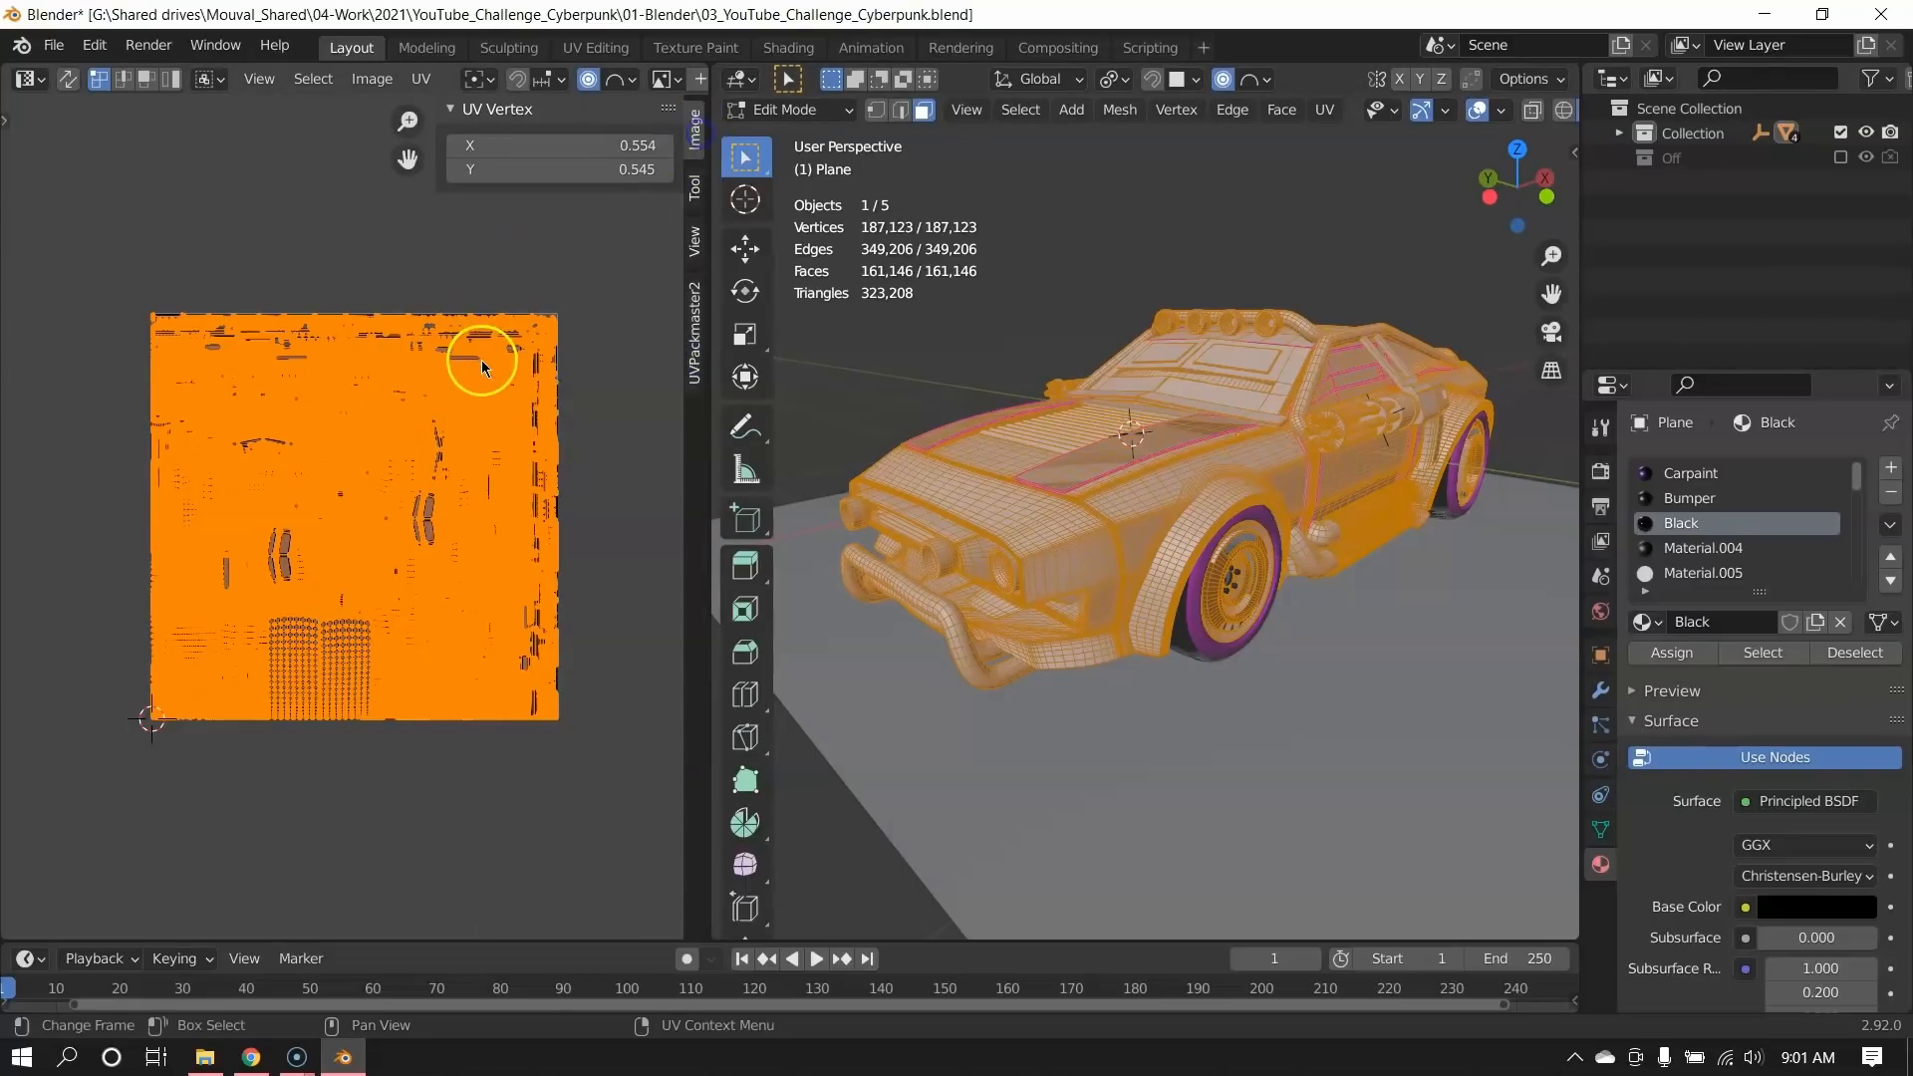
scroll(355, 578, up, 2)
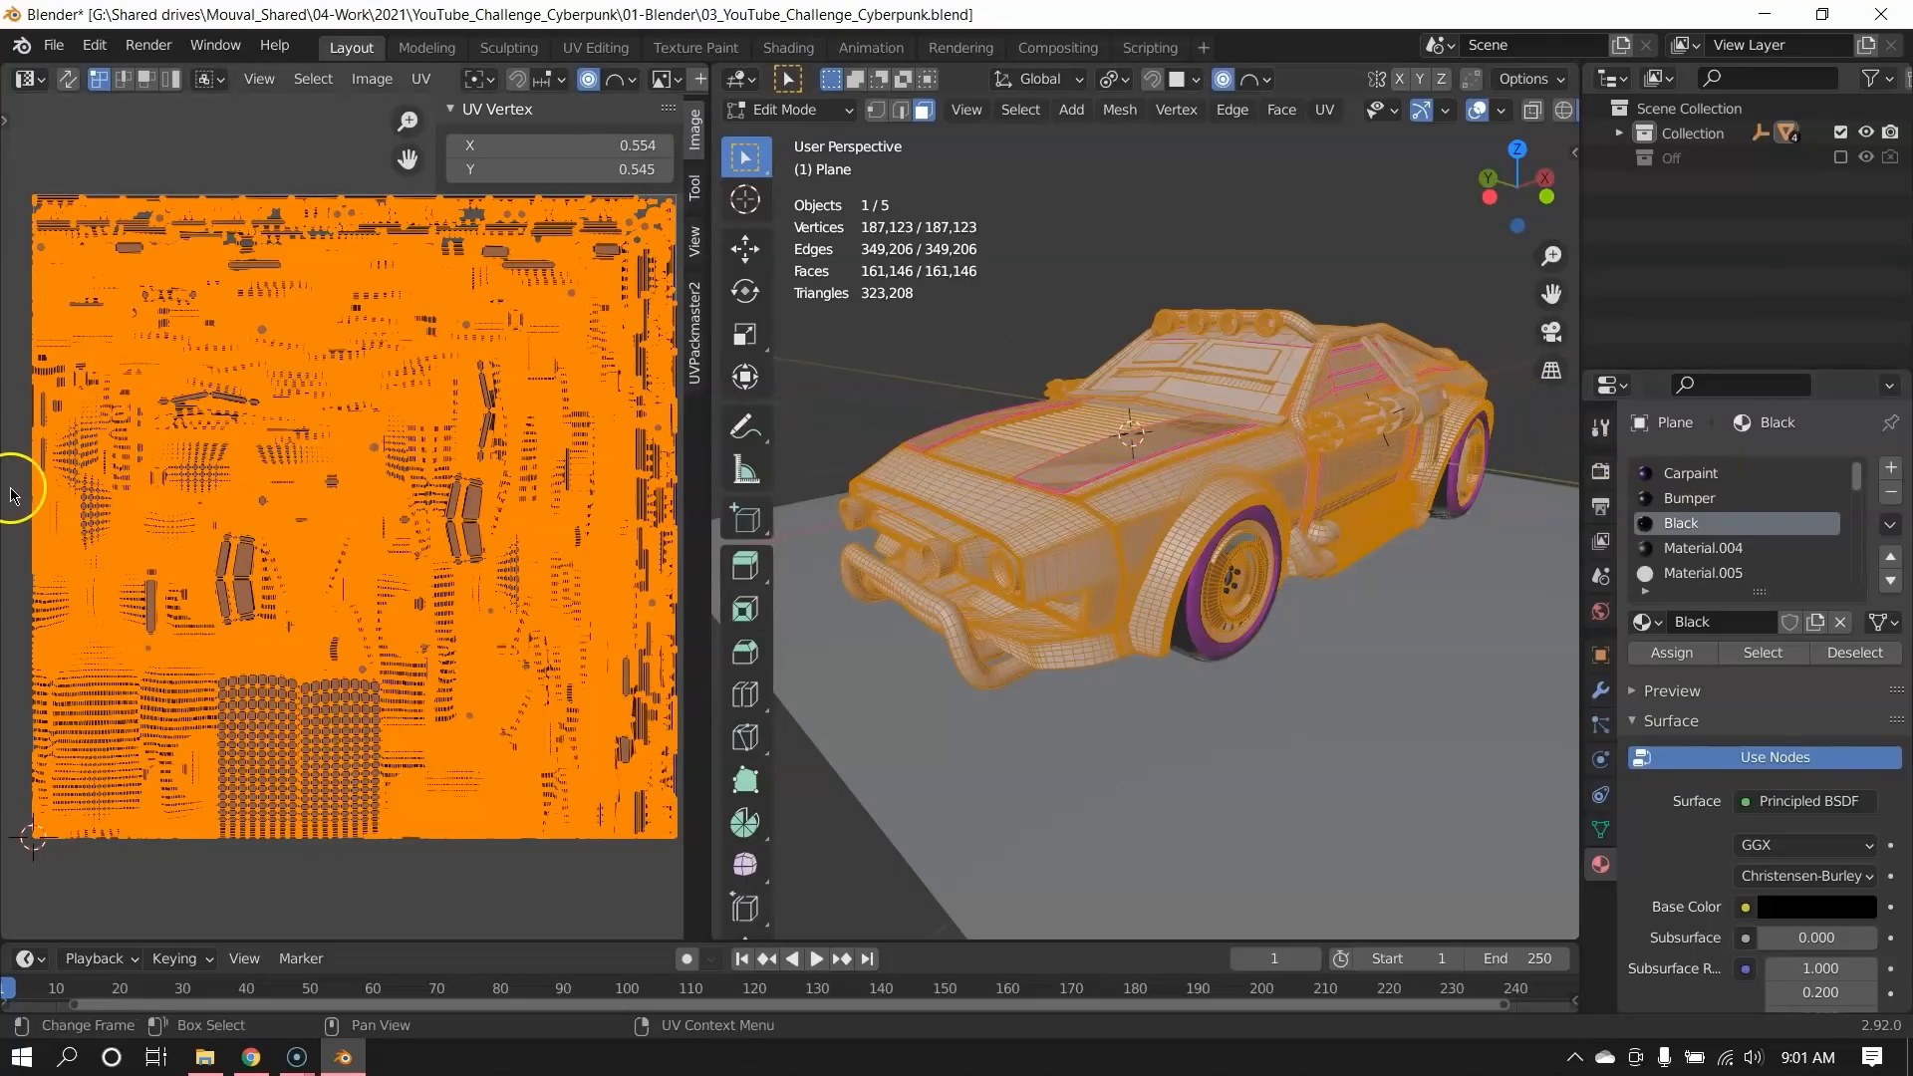
scroll(158, 482, down, 1)
scroll(435, 512, up, 1)
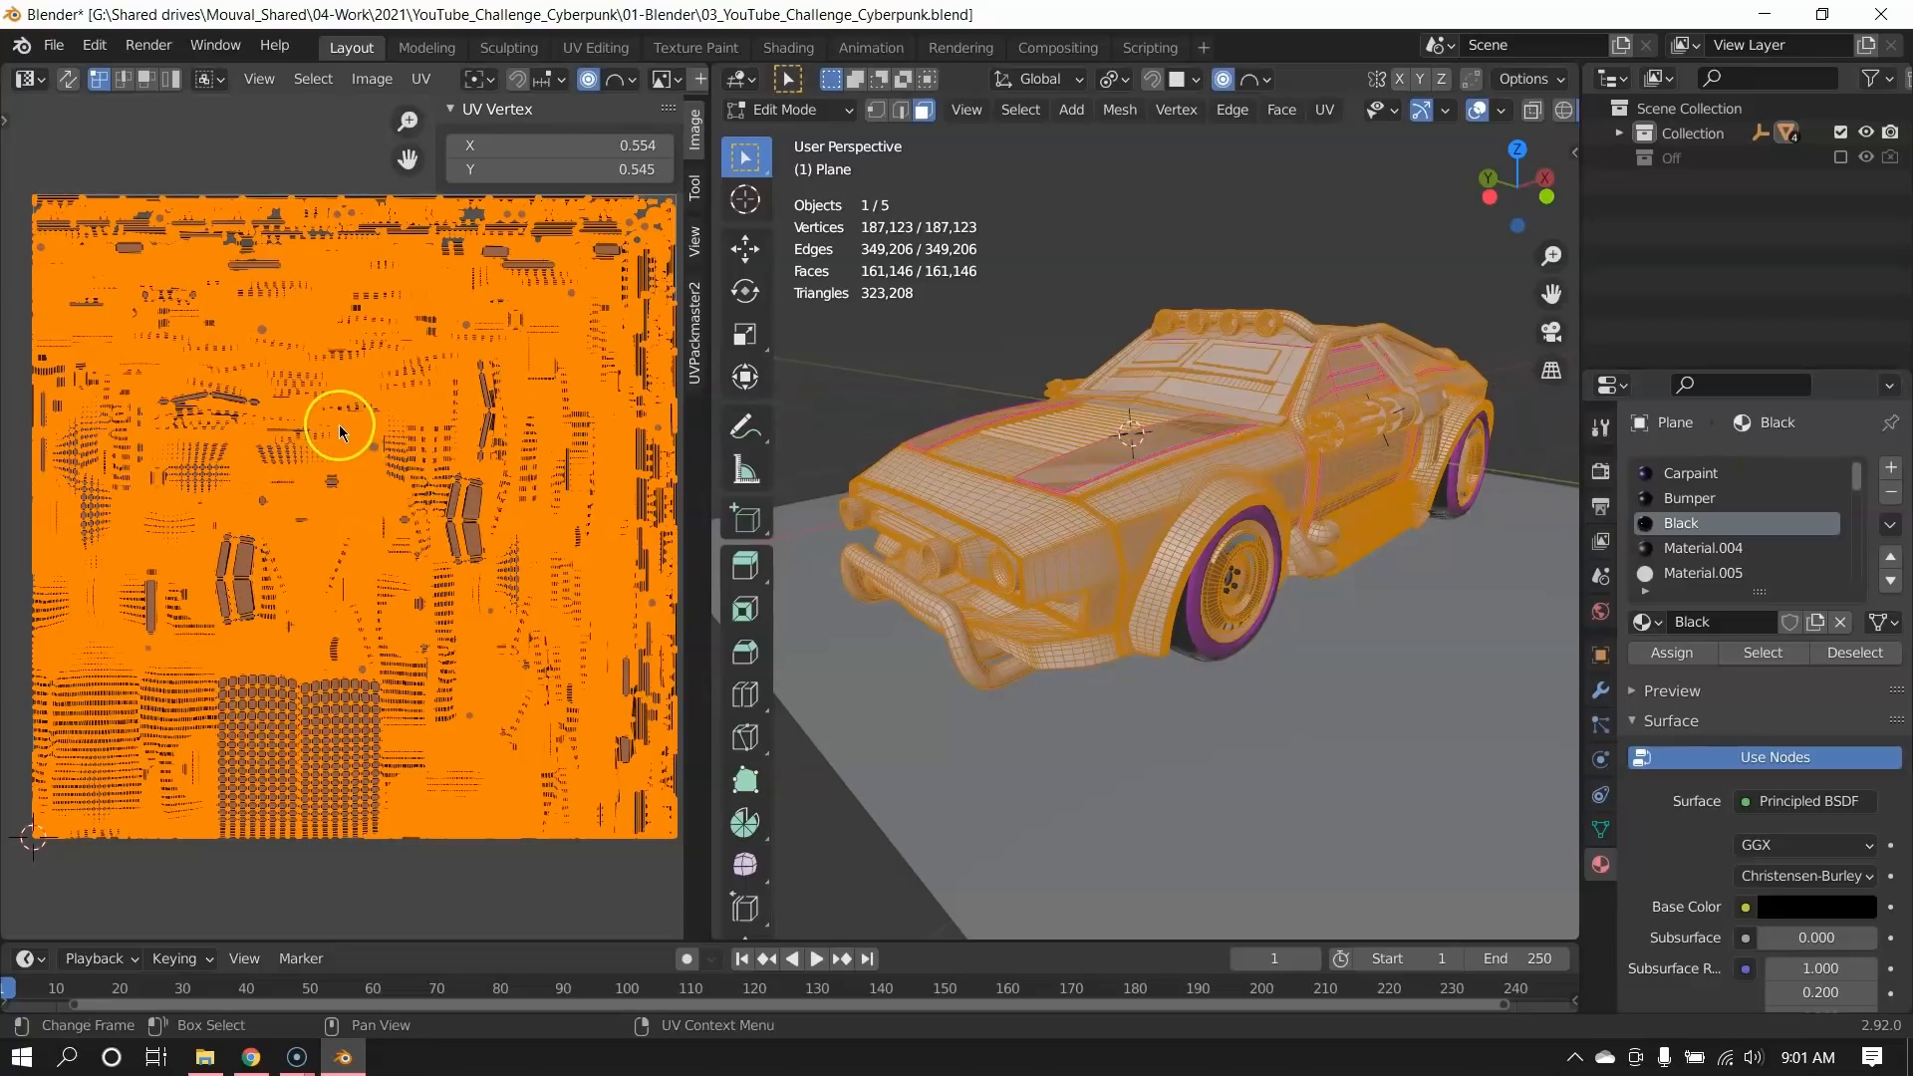
Return to Object Mode, deselect everything and narrow the UV Editor to give the car's viewport more room.
key(Tab)
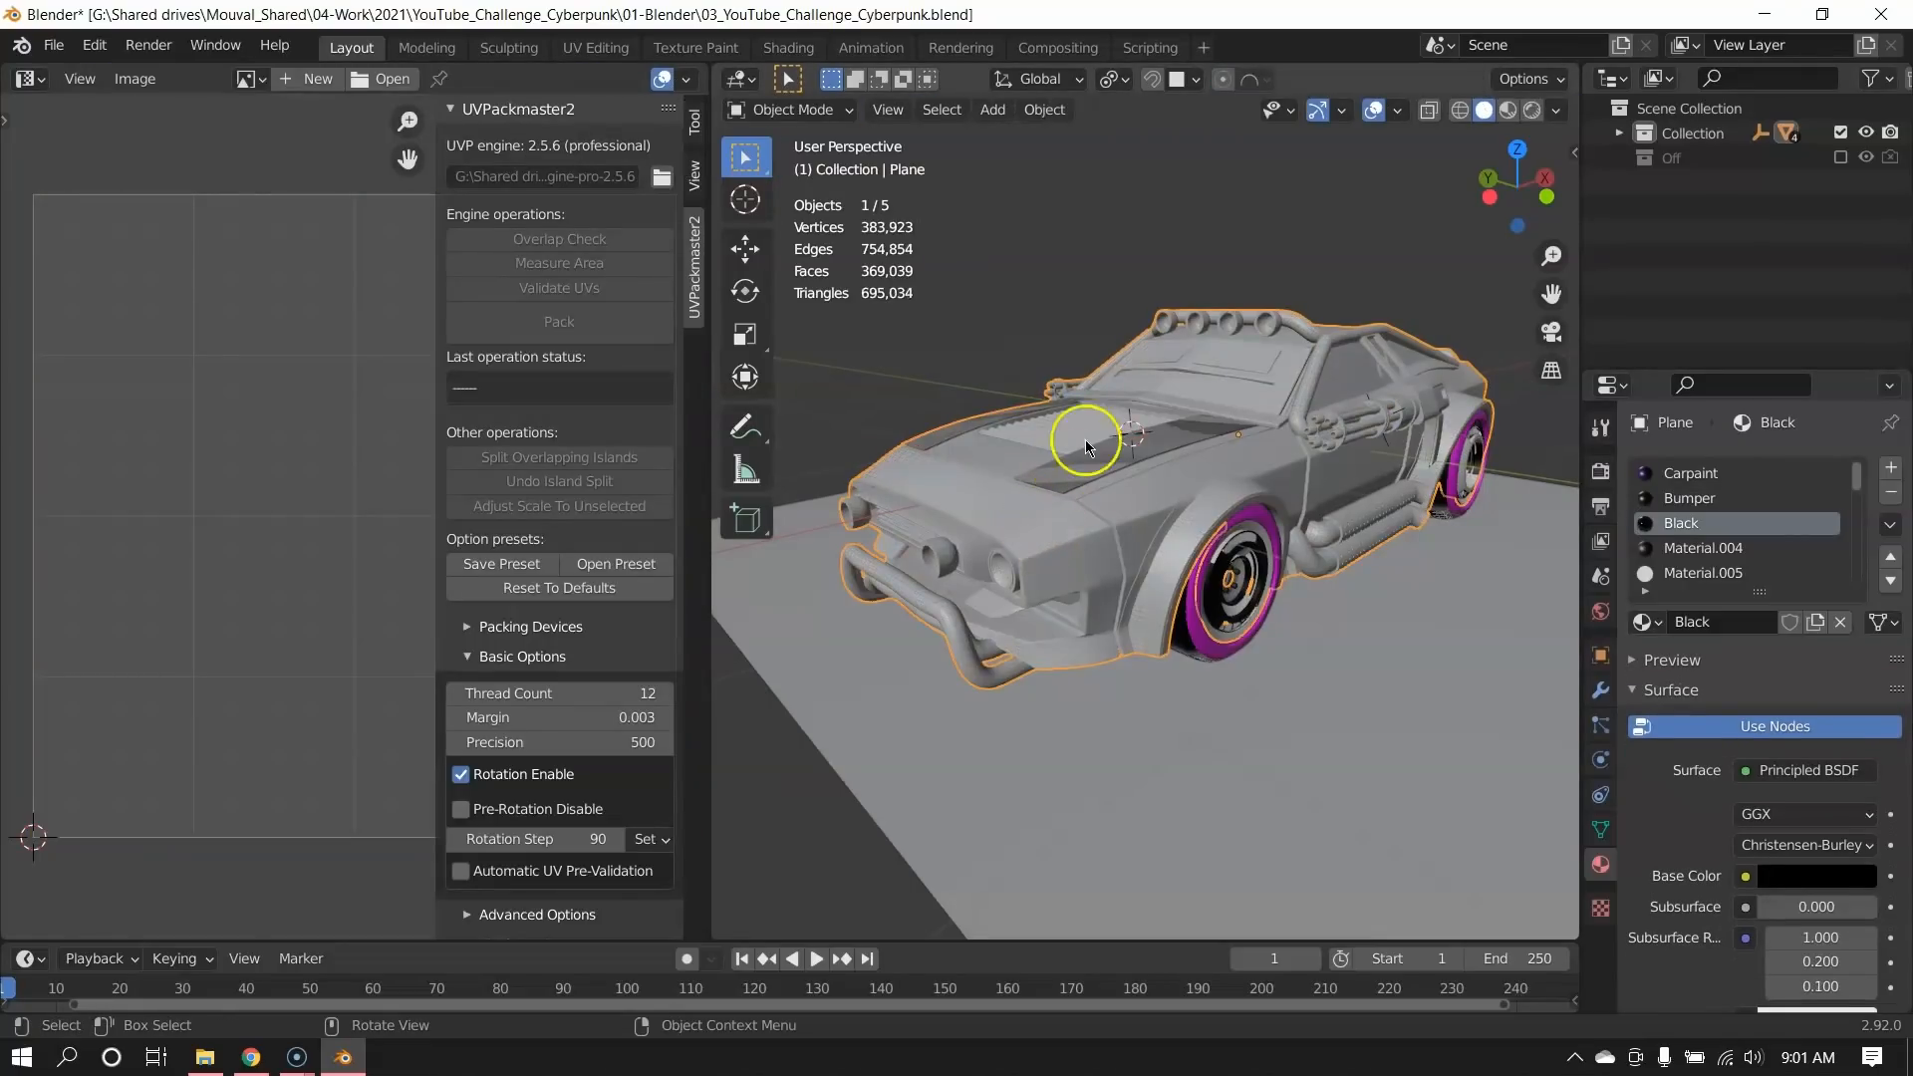
middle_drag(1400, 423, 1365, 504)
key(alt+a)
middle_drag(1106, 513, 1365, 543)
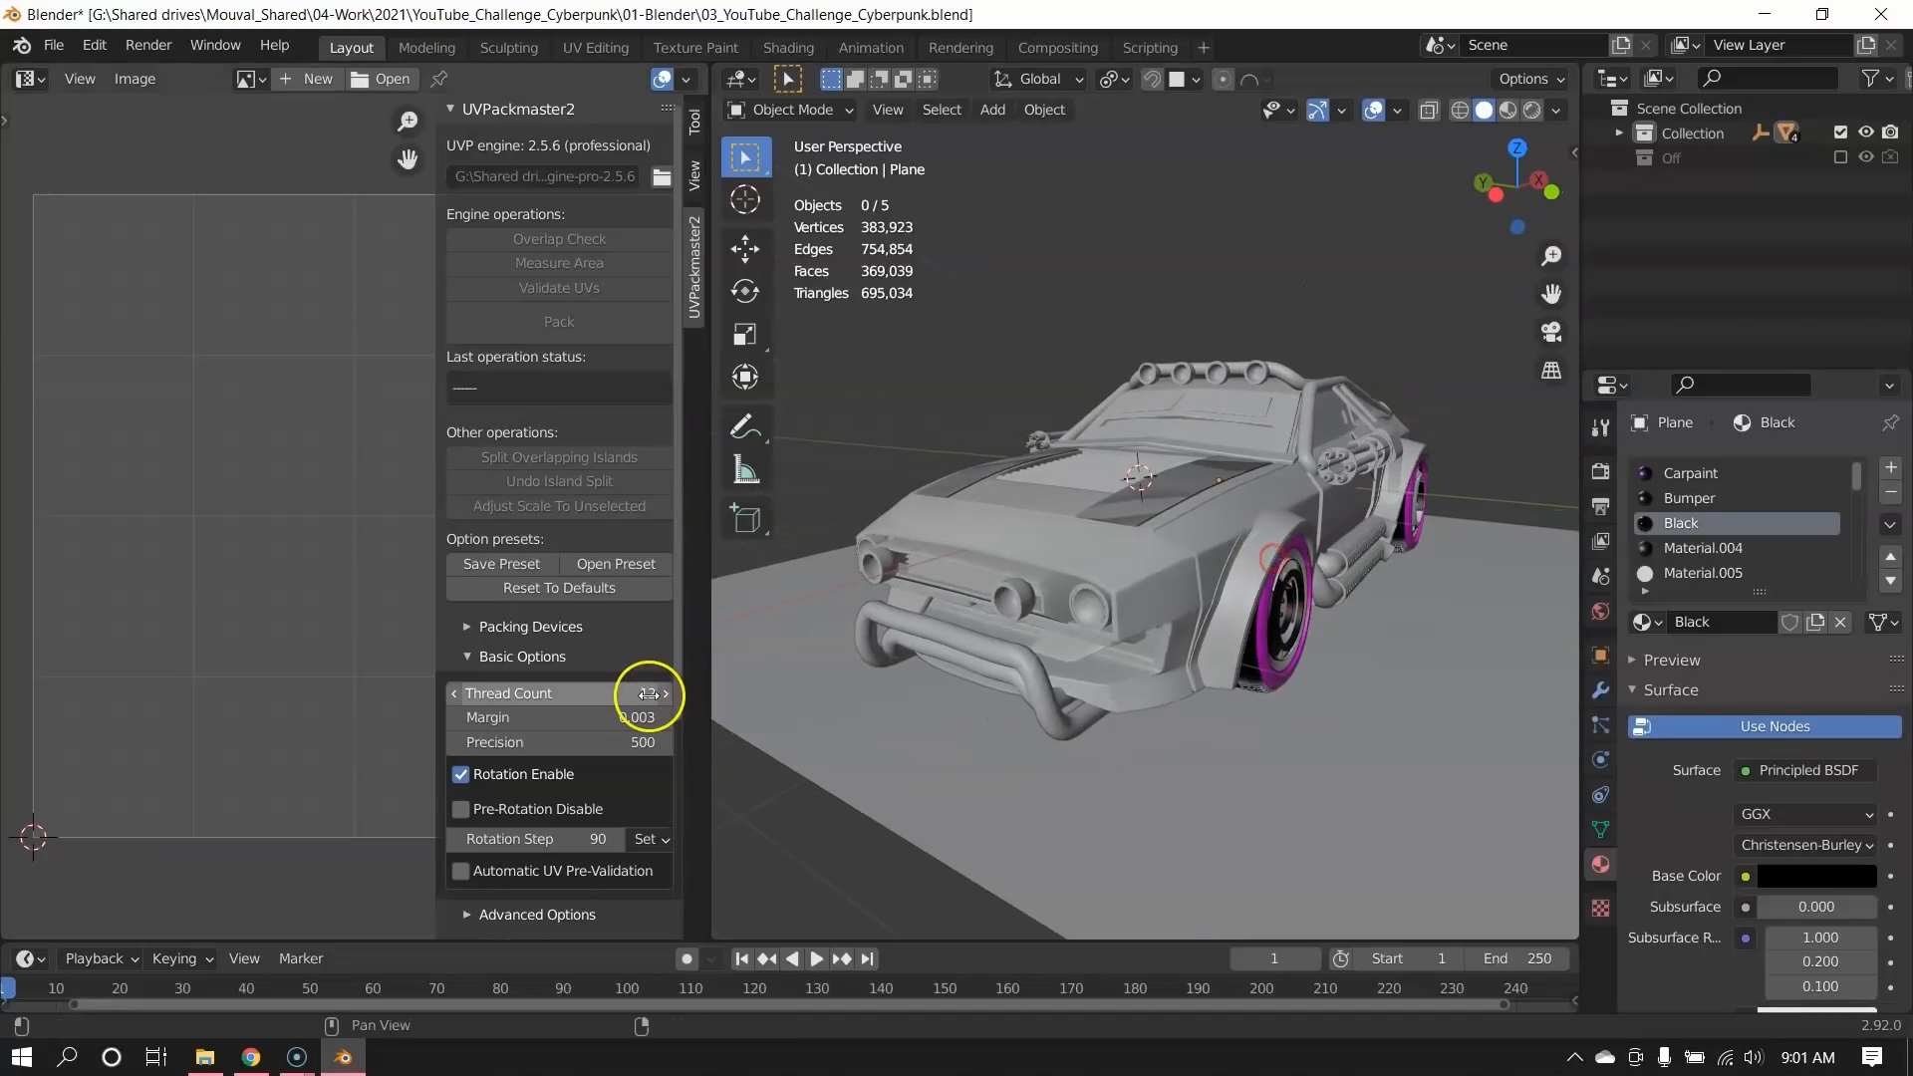
drag(713, 671, 478, 671)
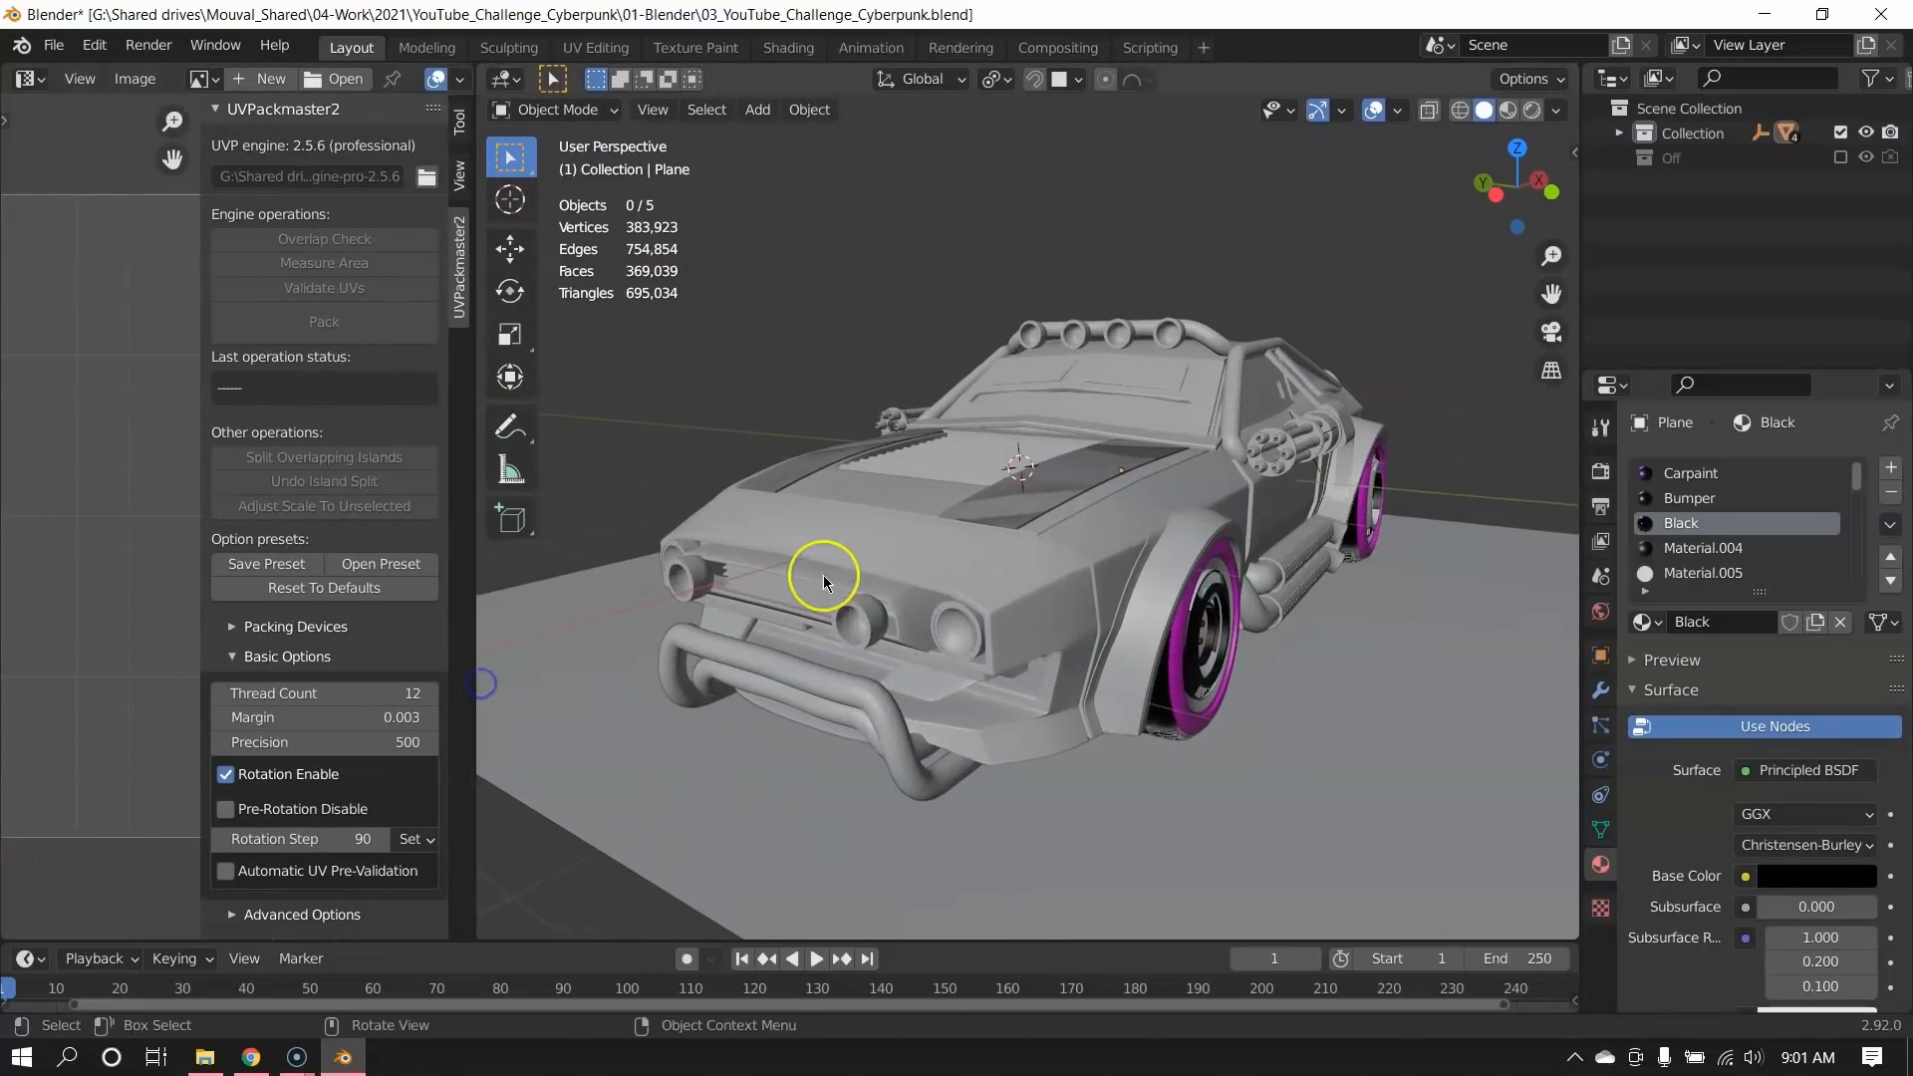
middle_drag(882, 454, 941, 571)
Launch Substance Painter by searching for "sub" and dismiss its welcome window.
key(super)
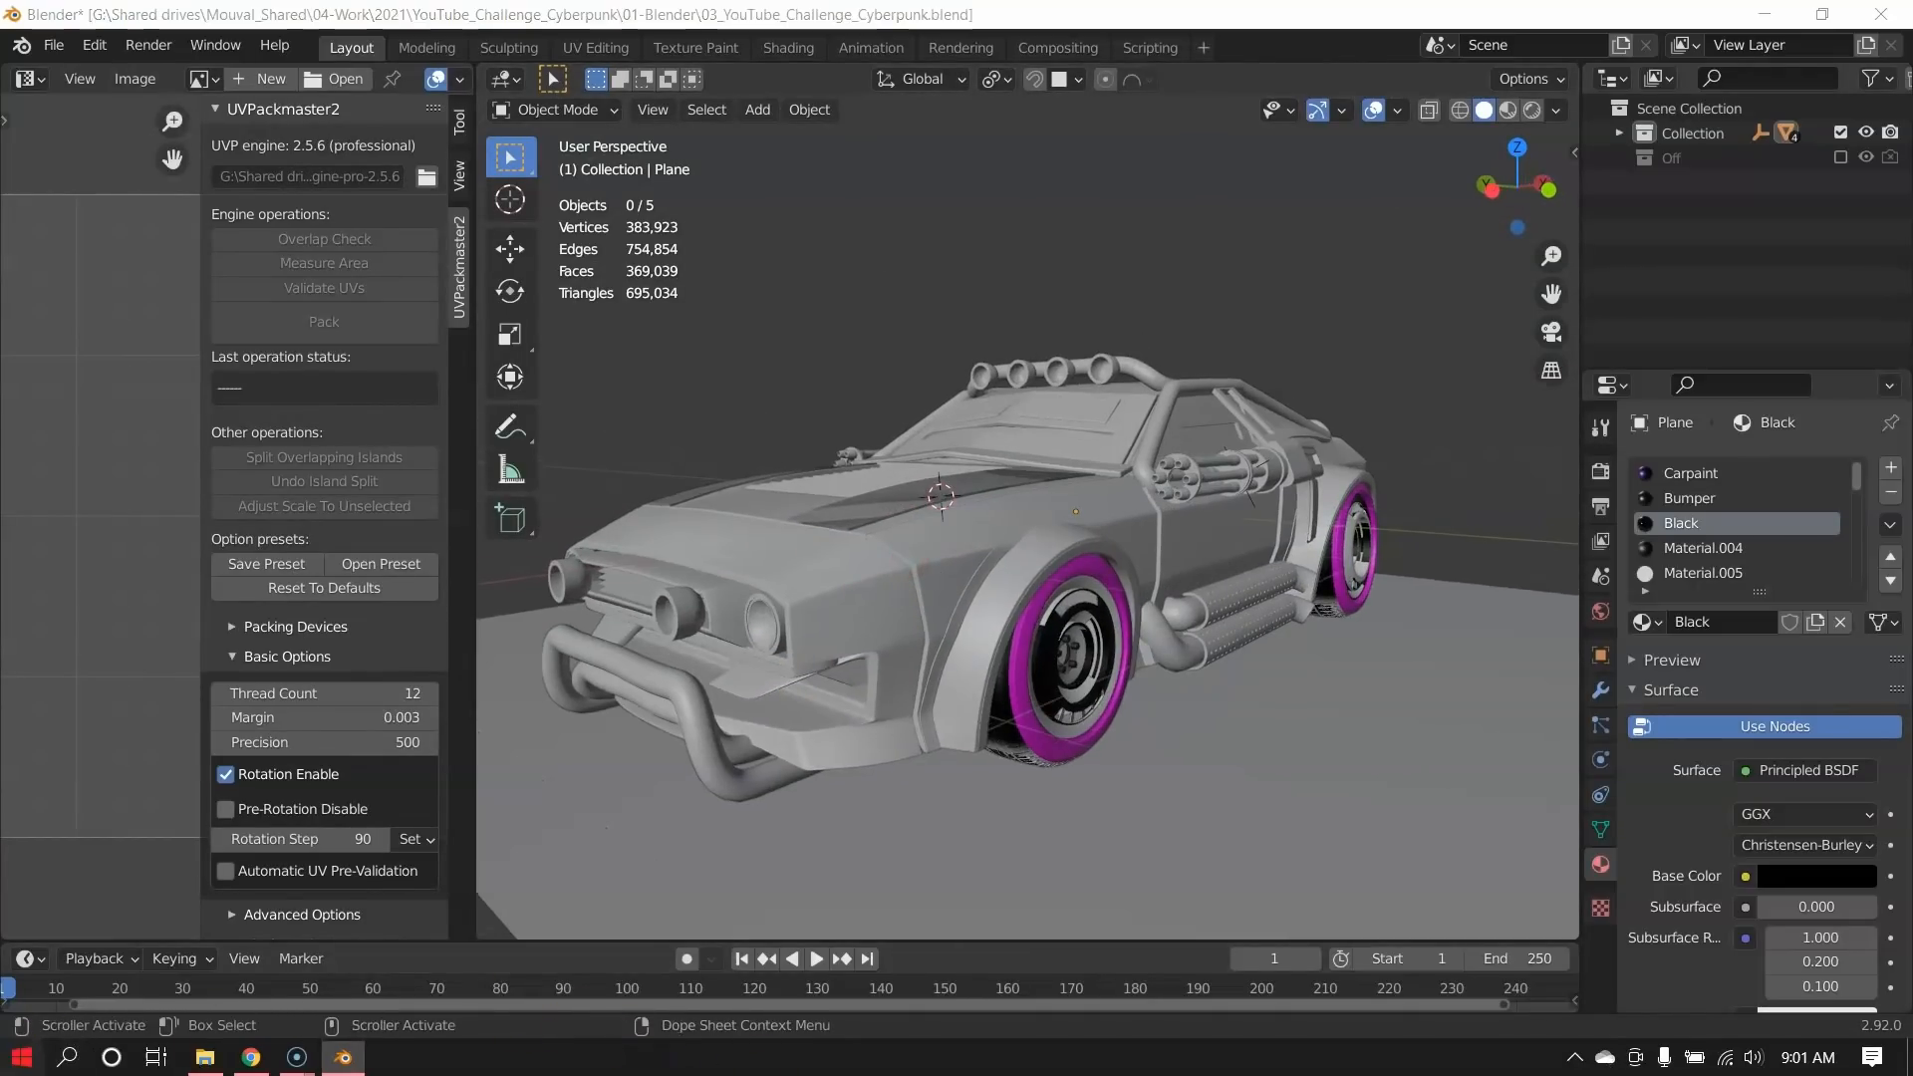
text(sub)
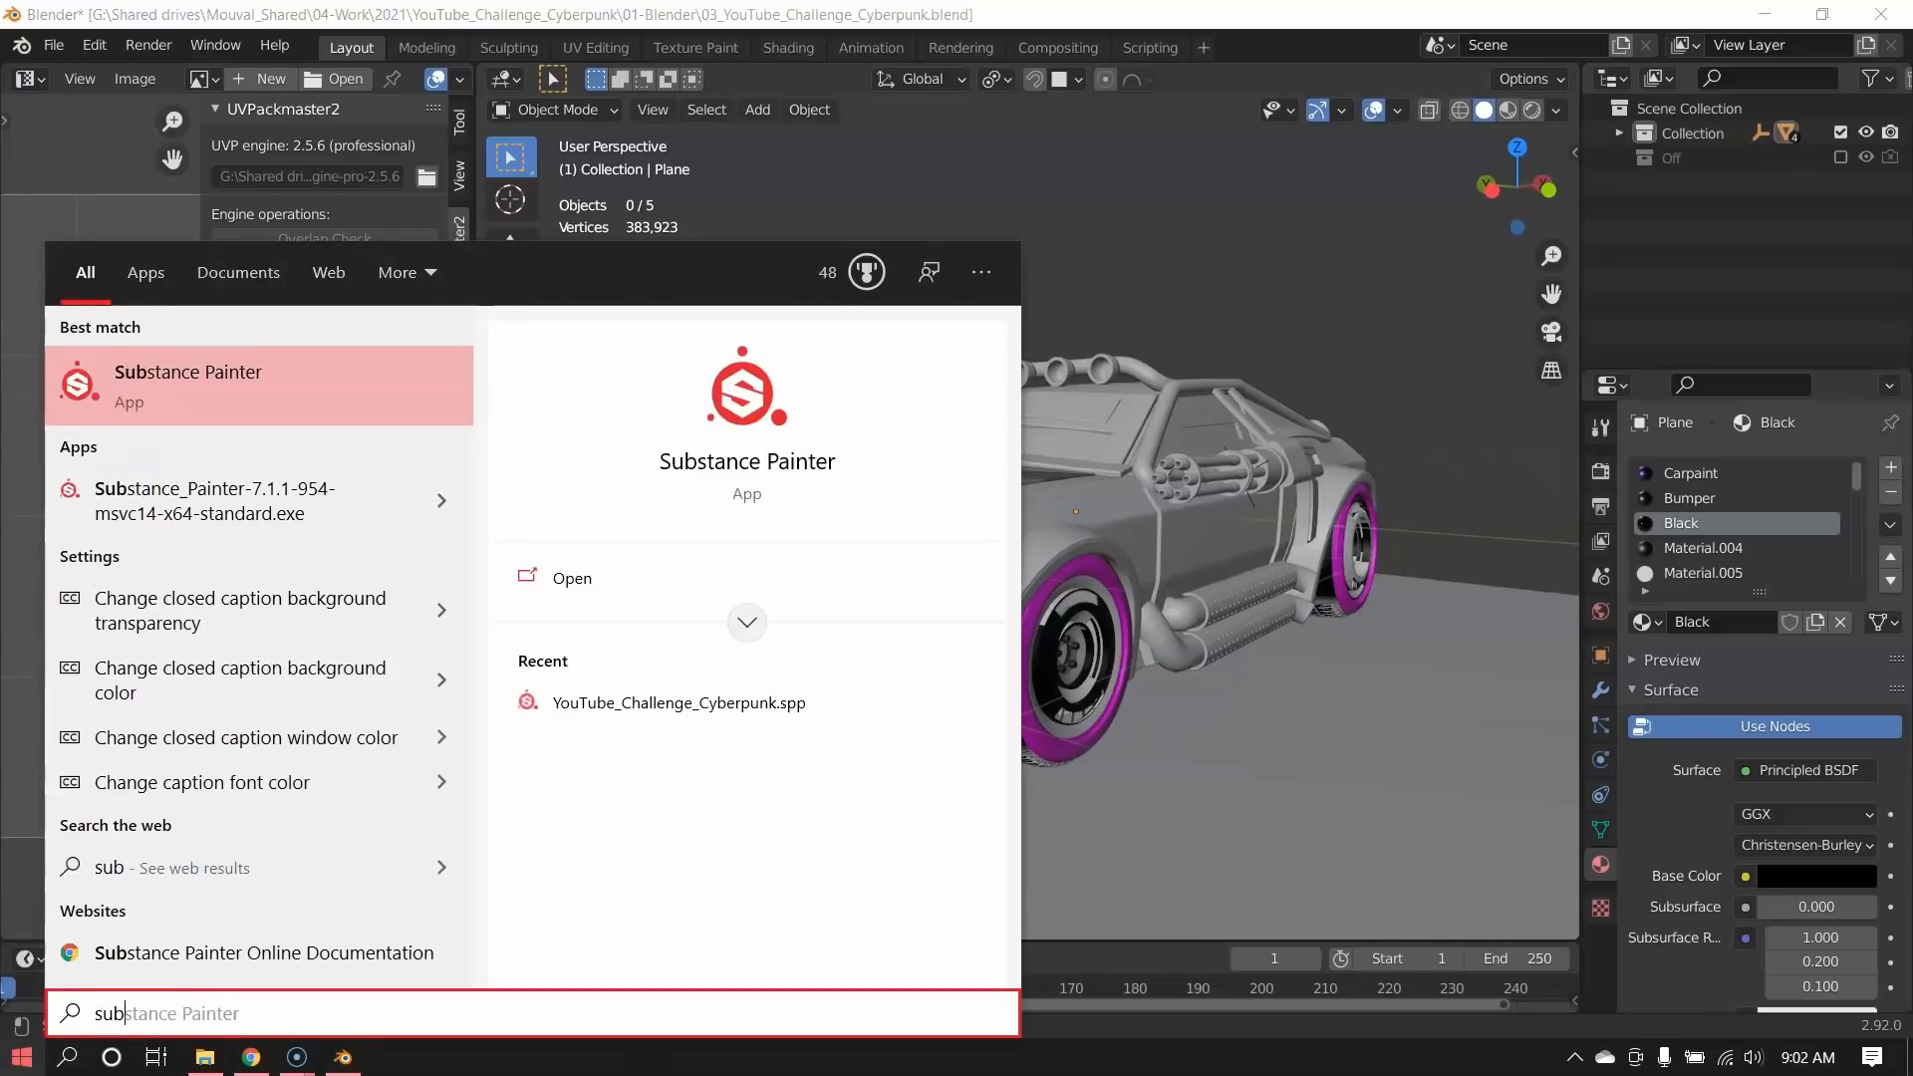
key(Return)
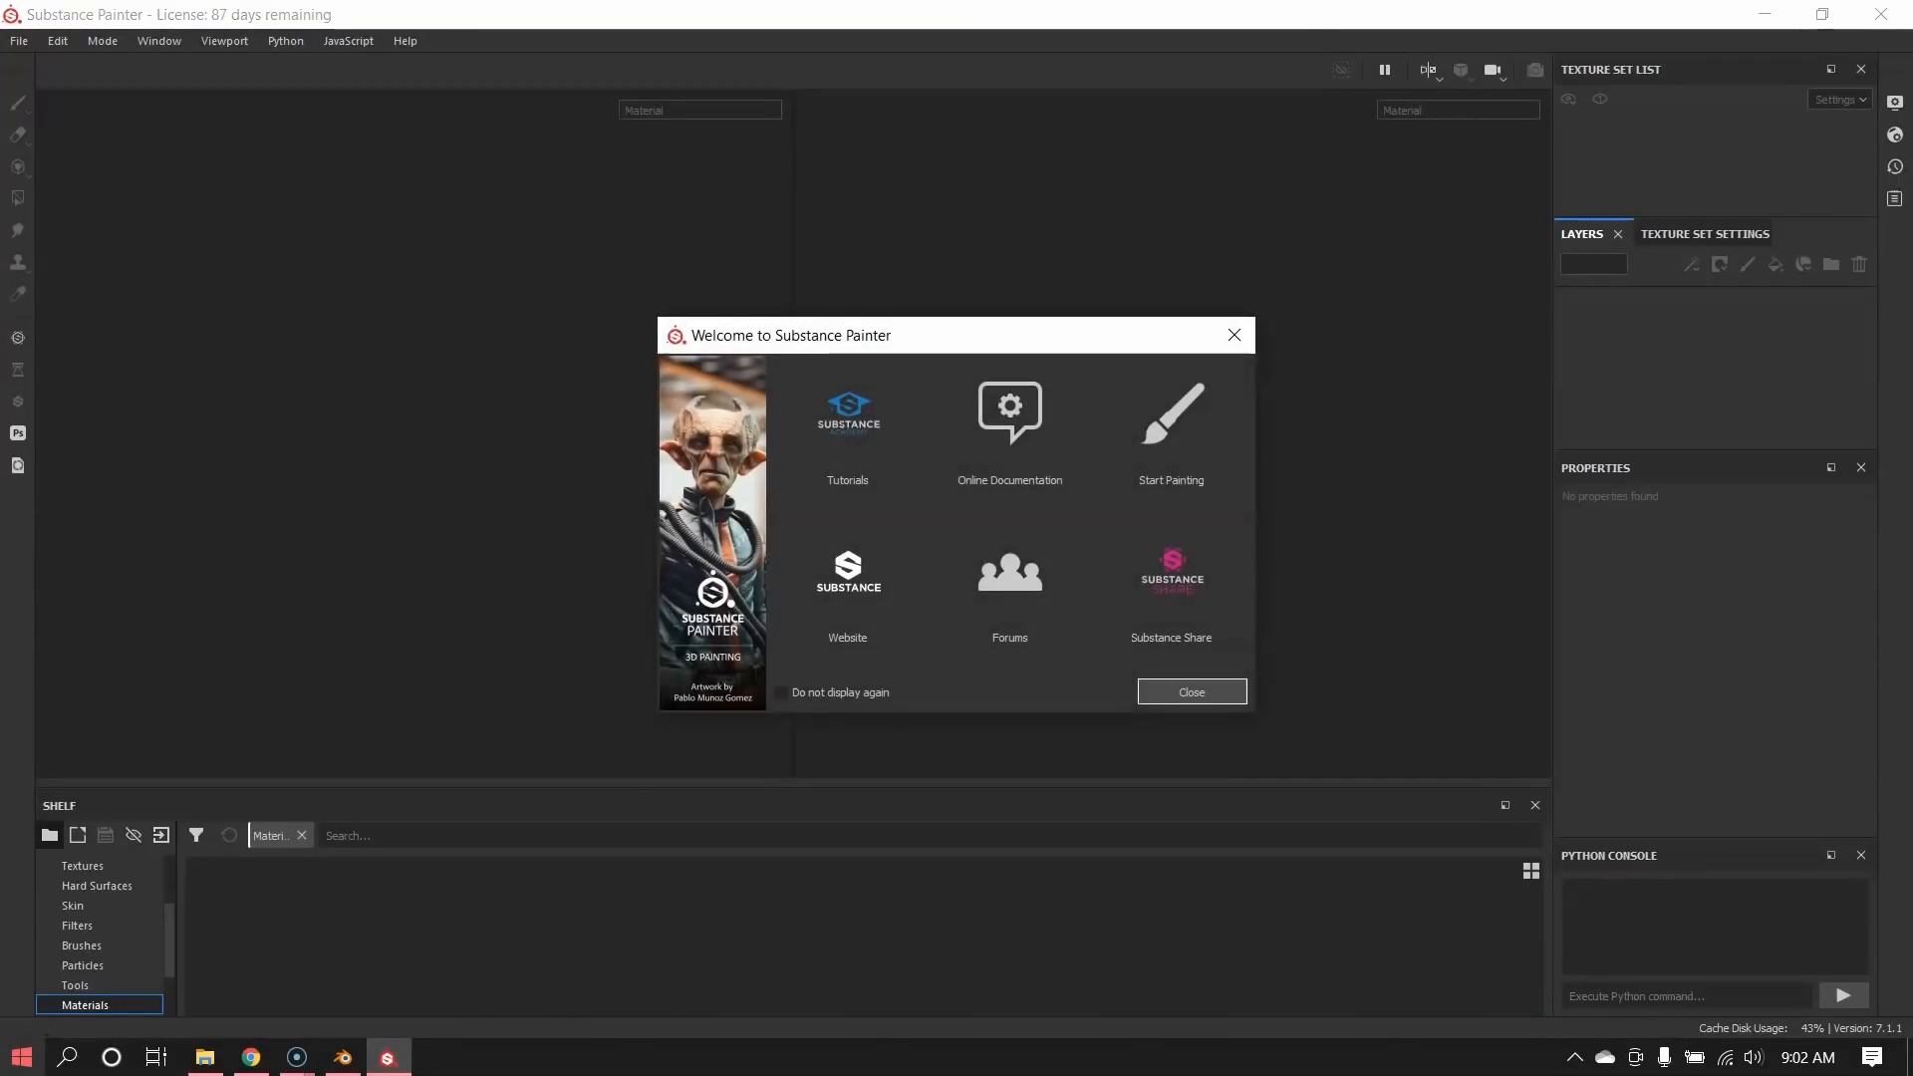
click(1234, 335)
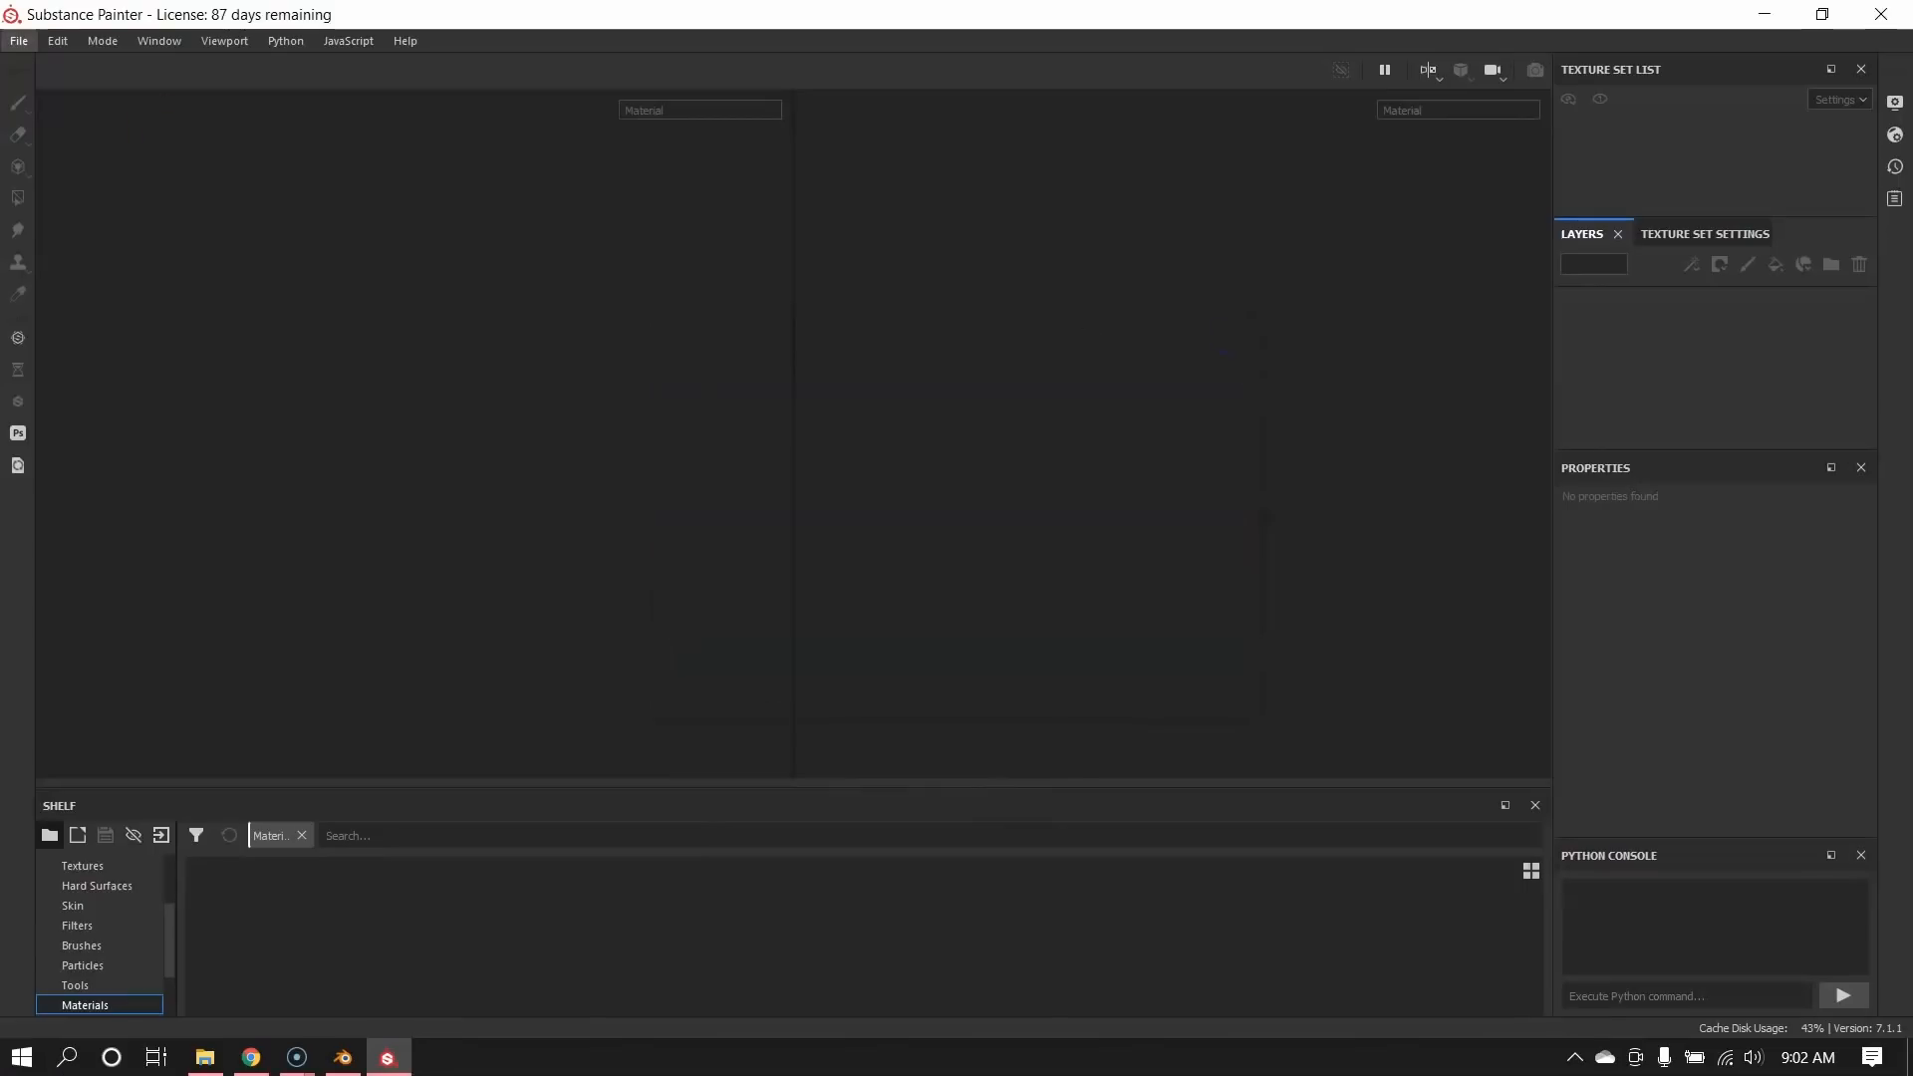
Open the recent project YouTube_Challenge_Cyberpunk.spp.
click(19, 41)
click(39, 105)
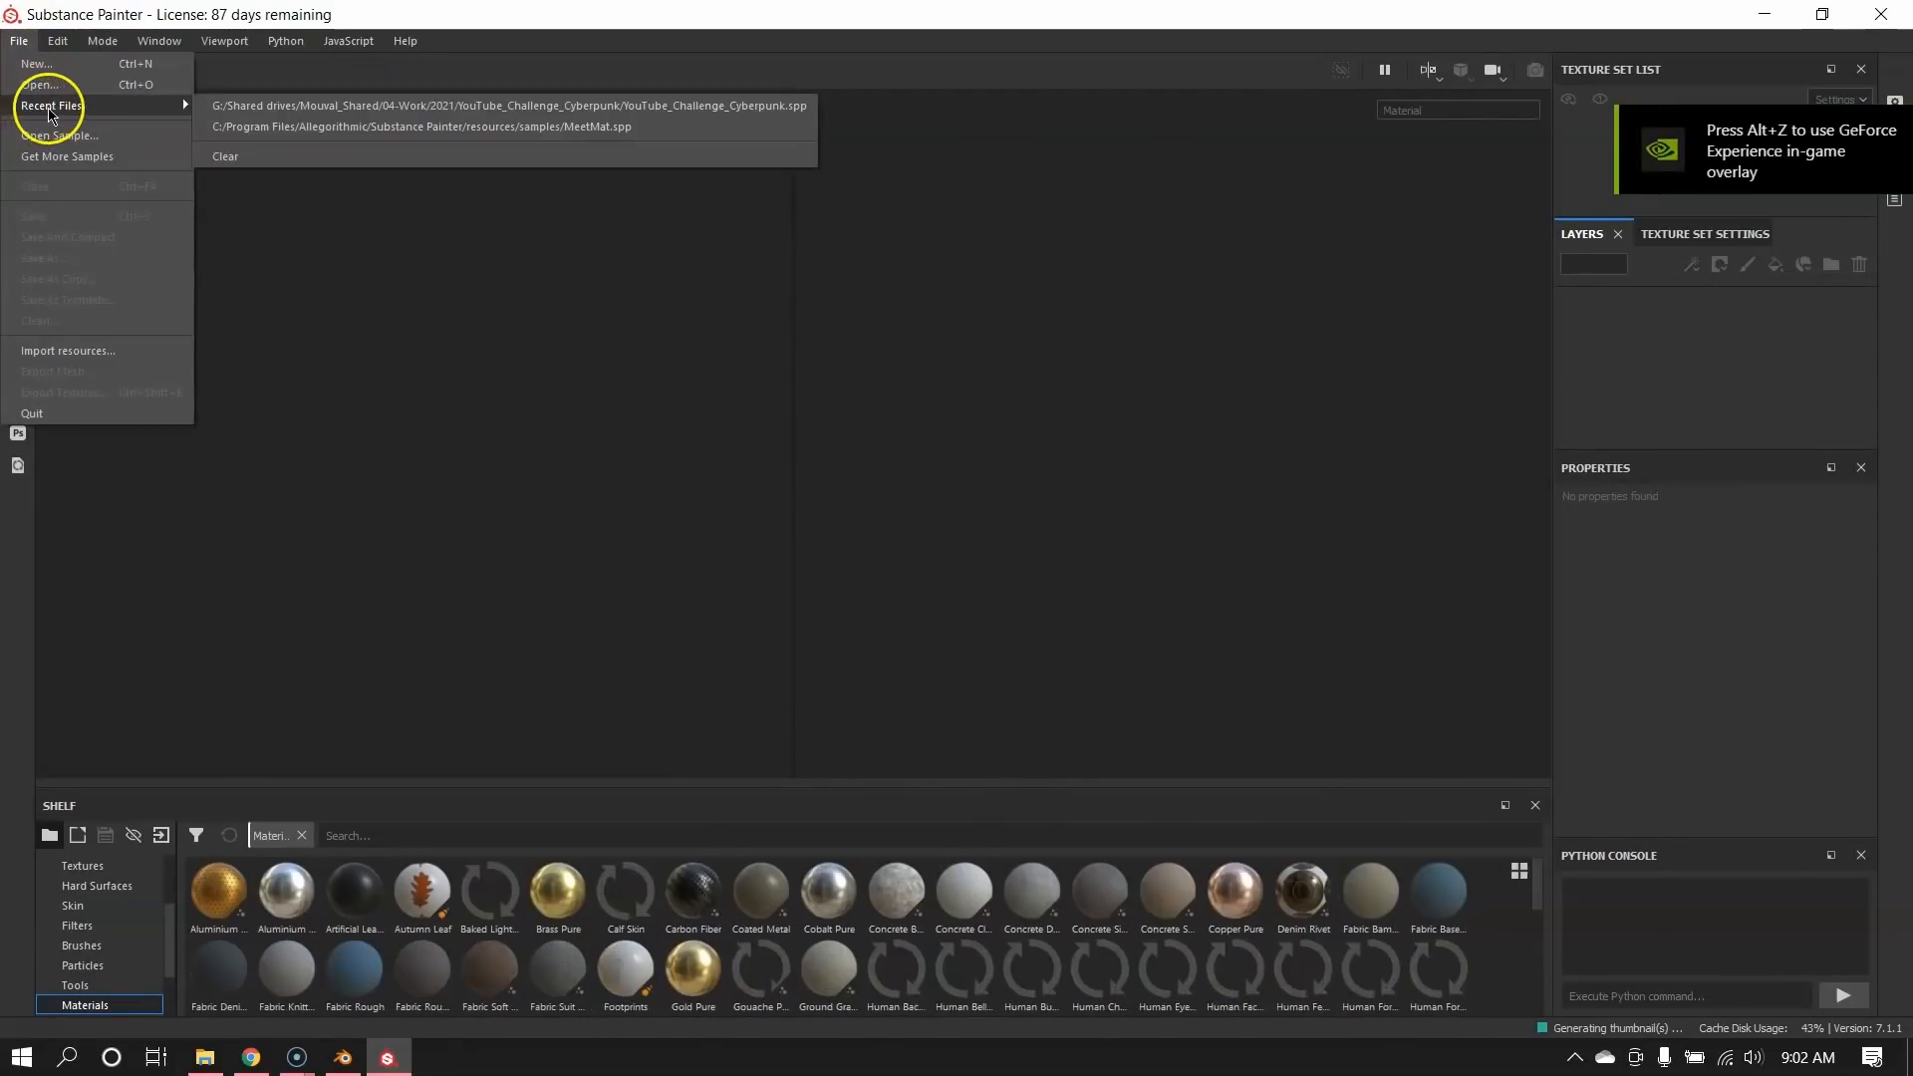
click(310, 107)
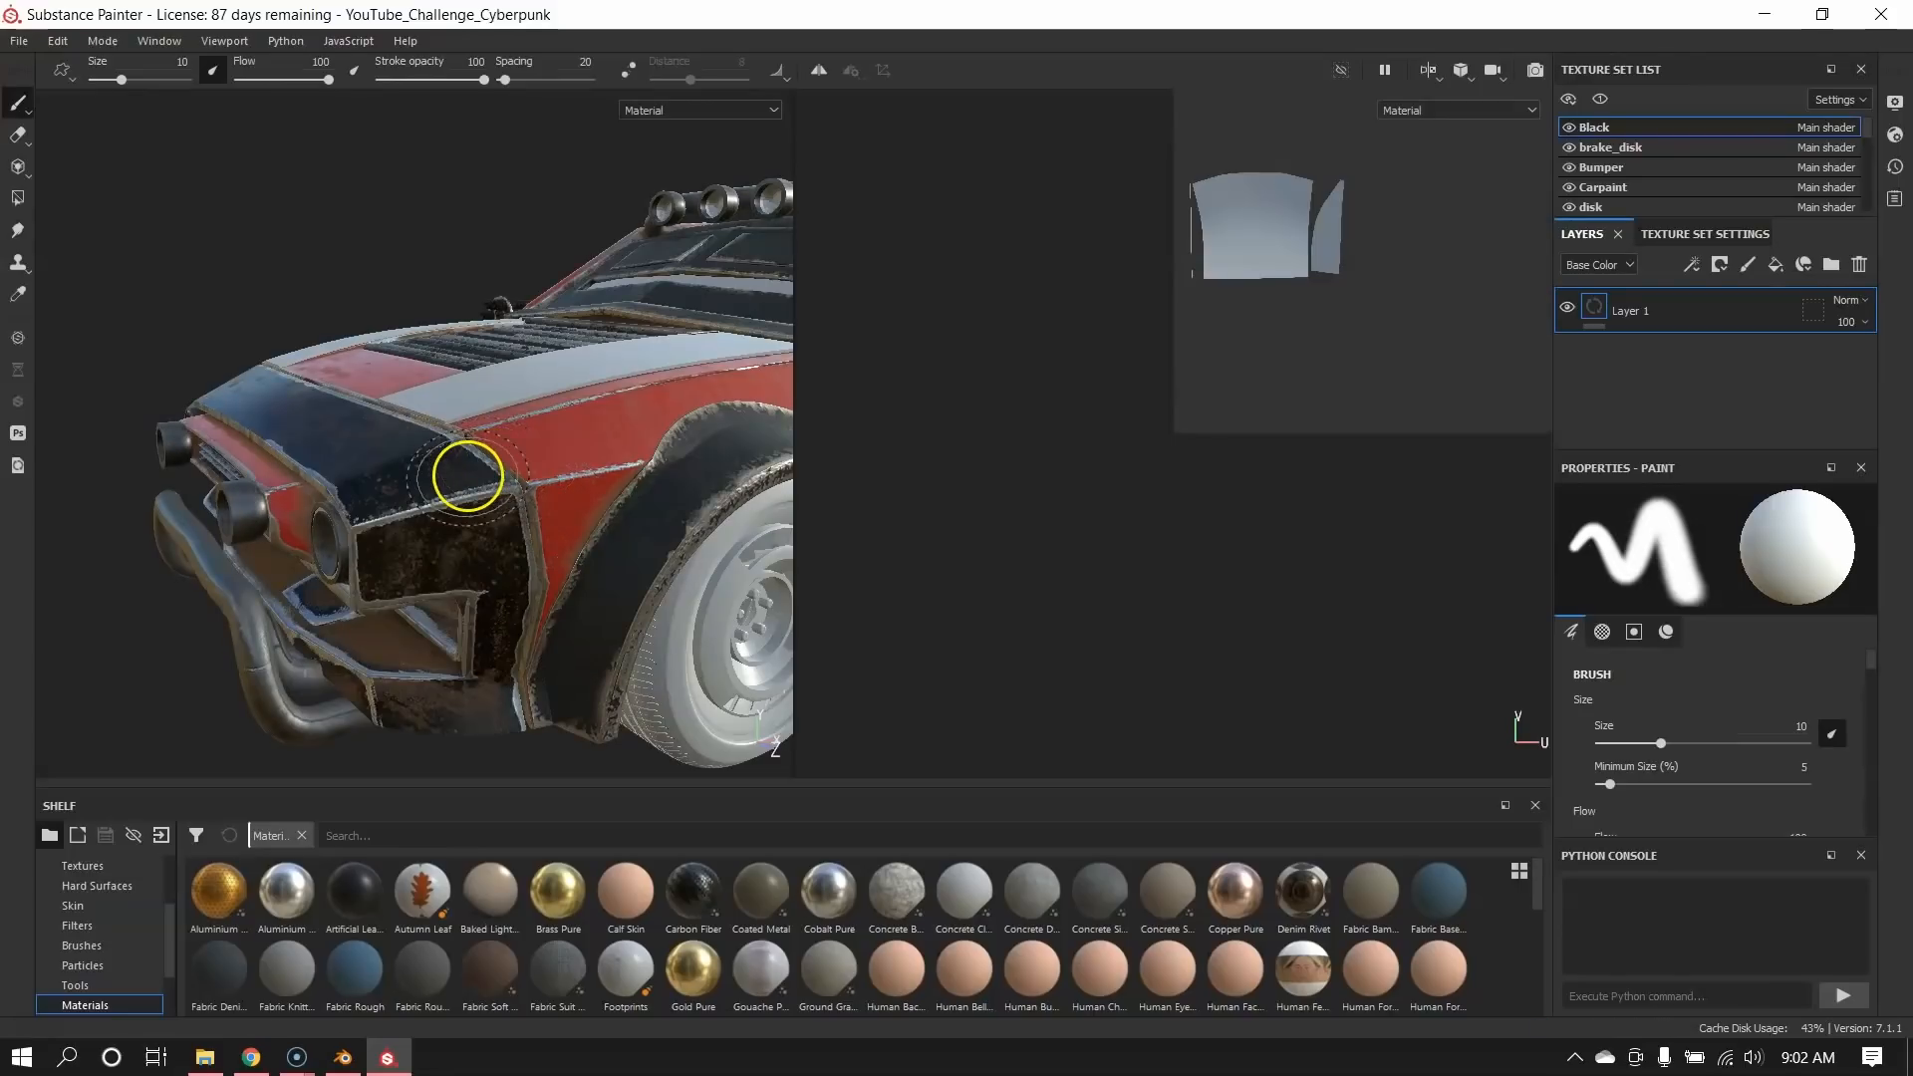
Select the Carpaint texture set and examine the worn red paint on the car's side and front fender.
key(alt)
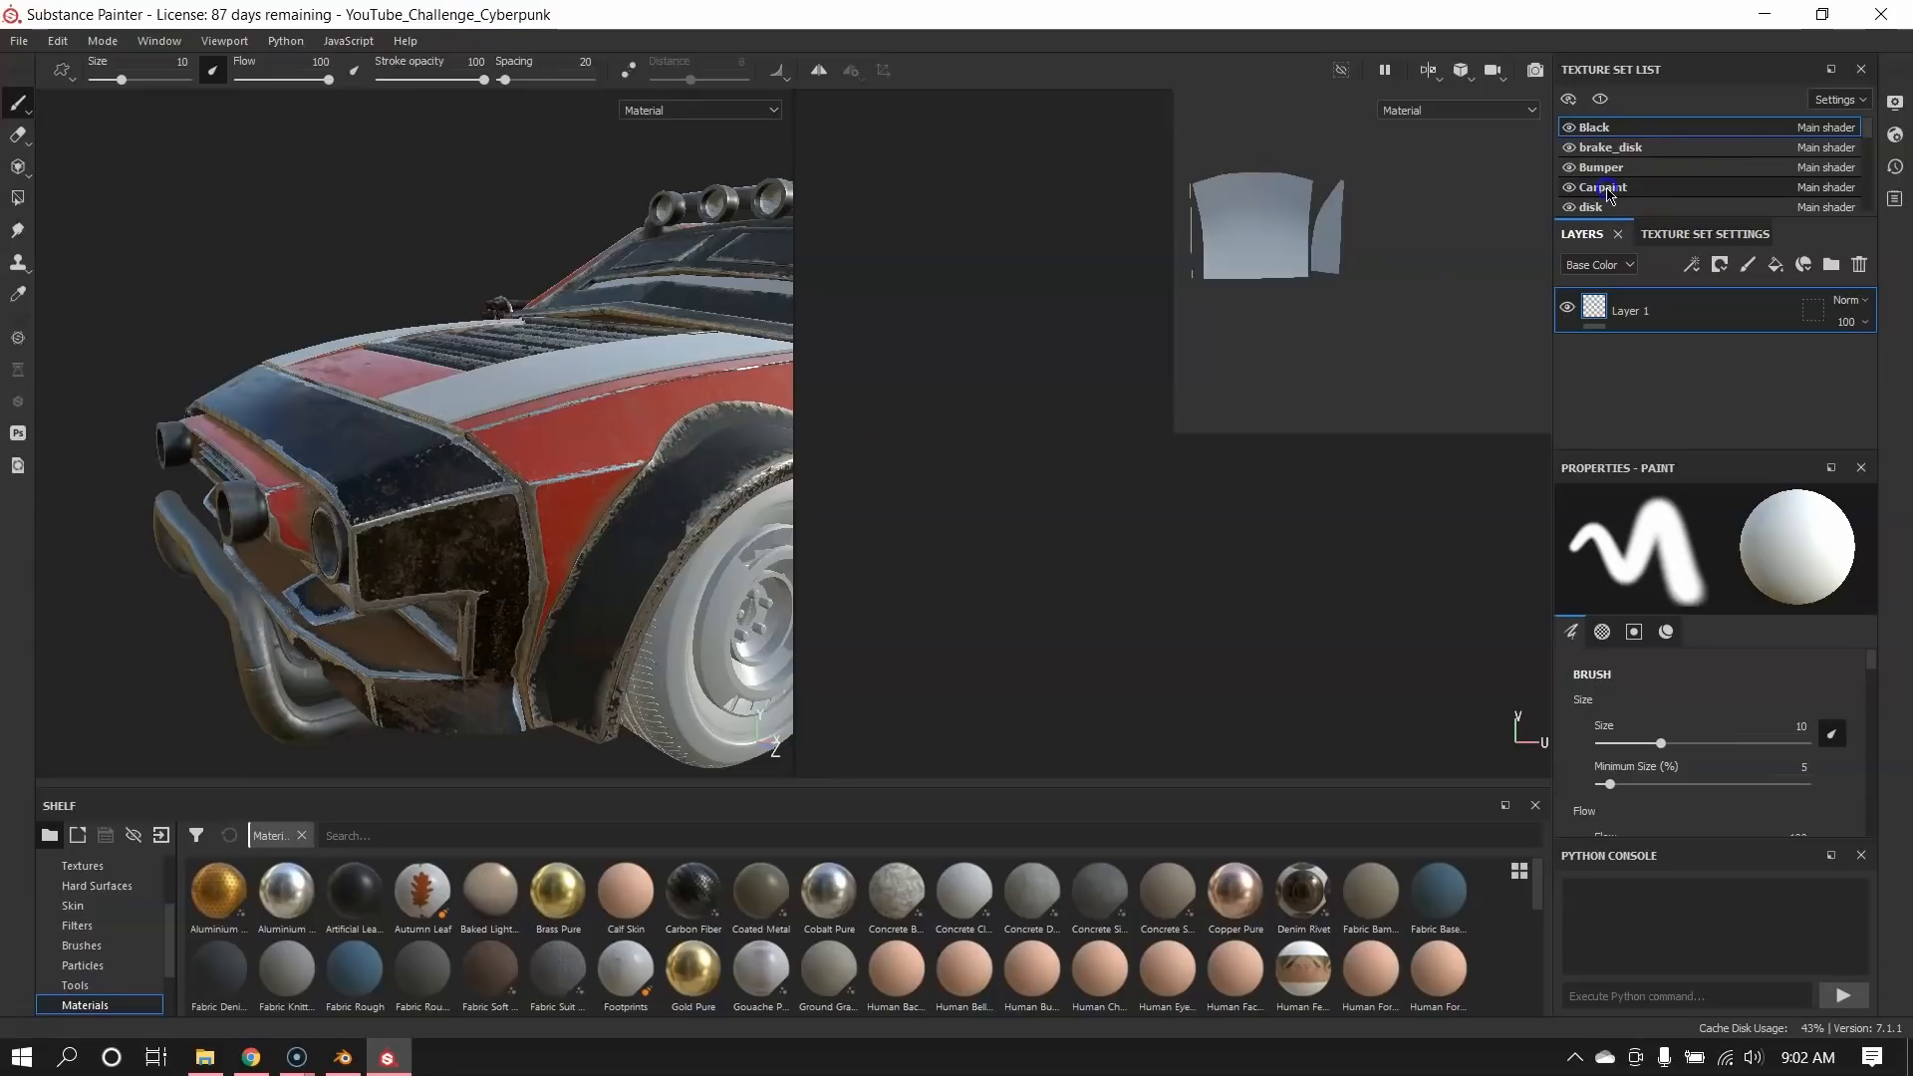
click(1606, 190)
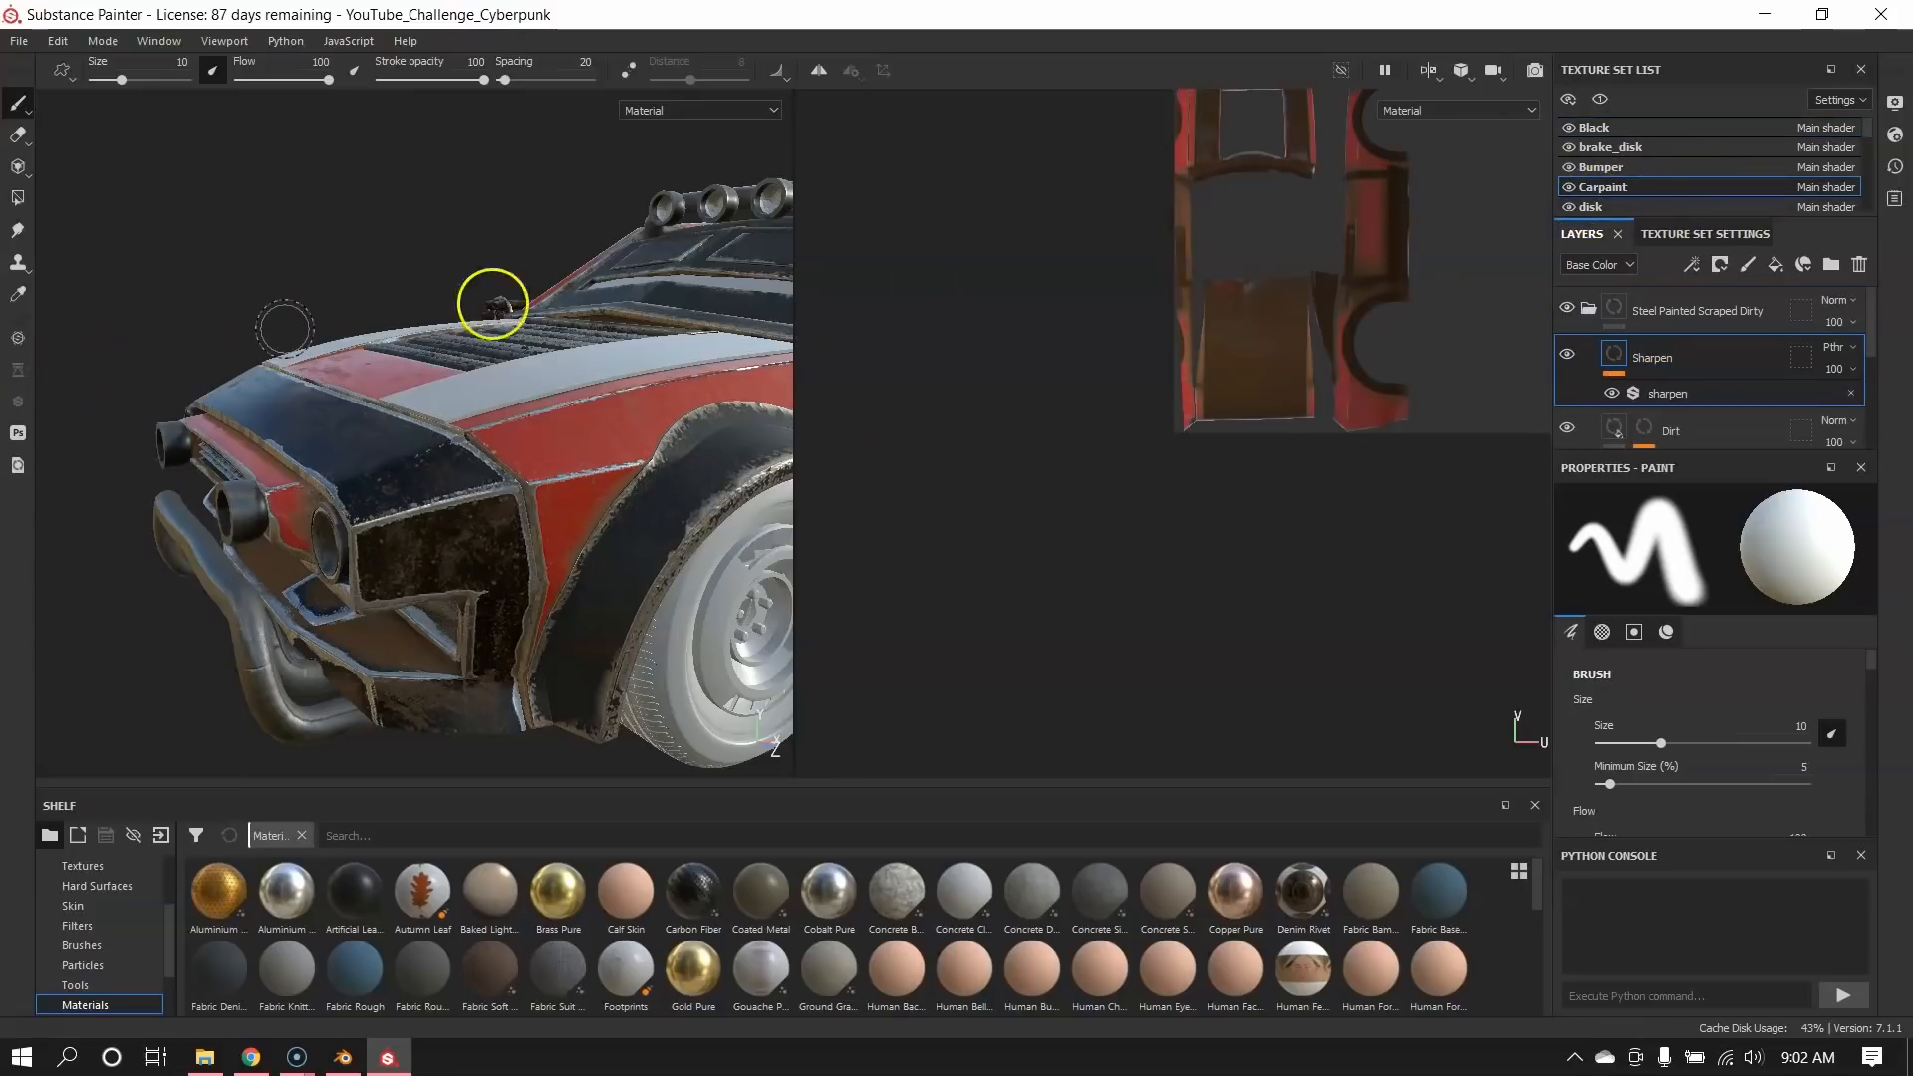
alt+drag(436, 269, 593, 429)
scroll(601, 436, up, 5)
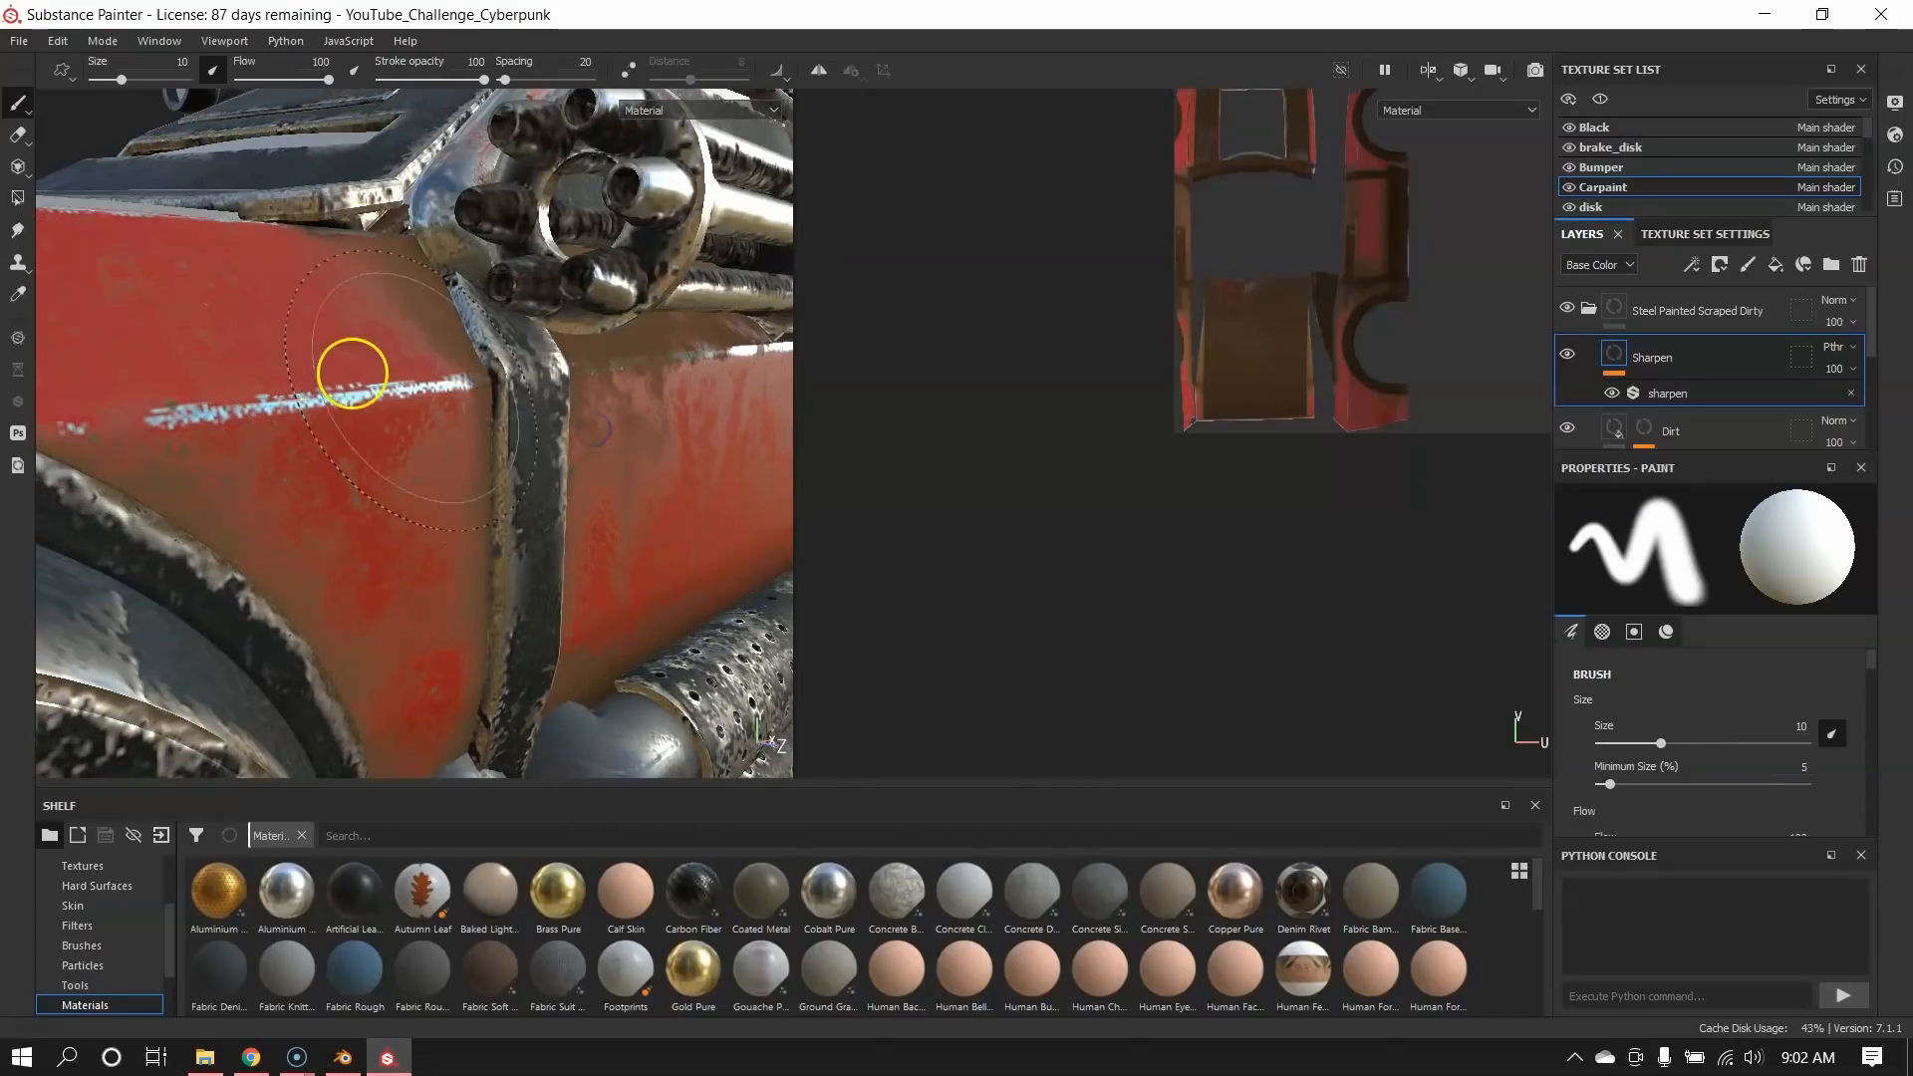
alt+drag(350, 372, 256, 299)
alt+drag(551, 341, 515, 423)
alt+drag(369, 423, 362, 302)
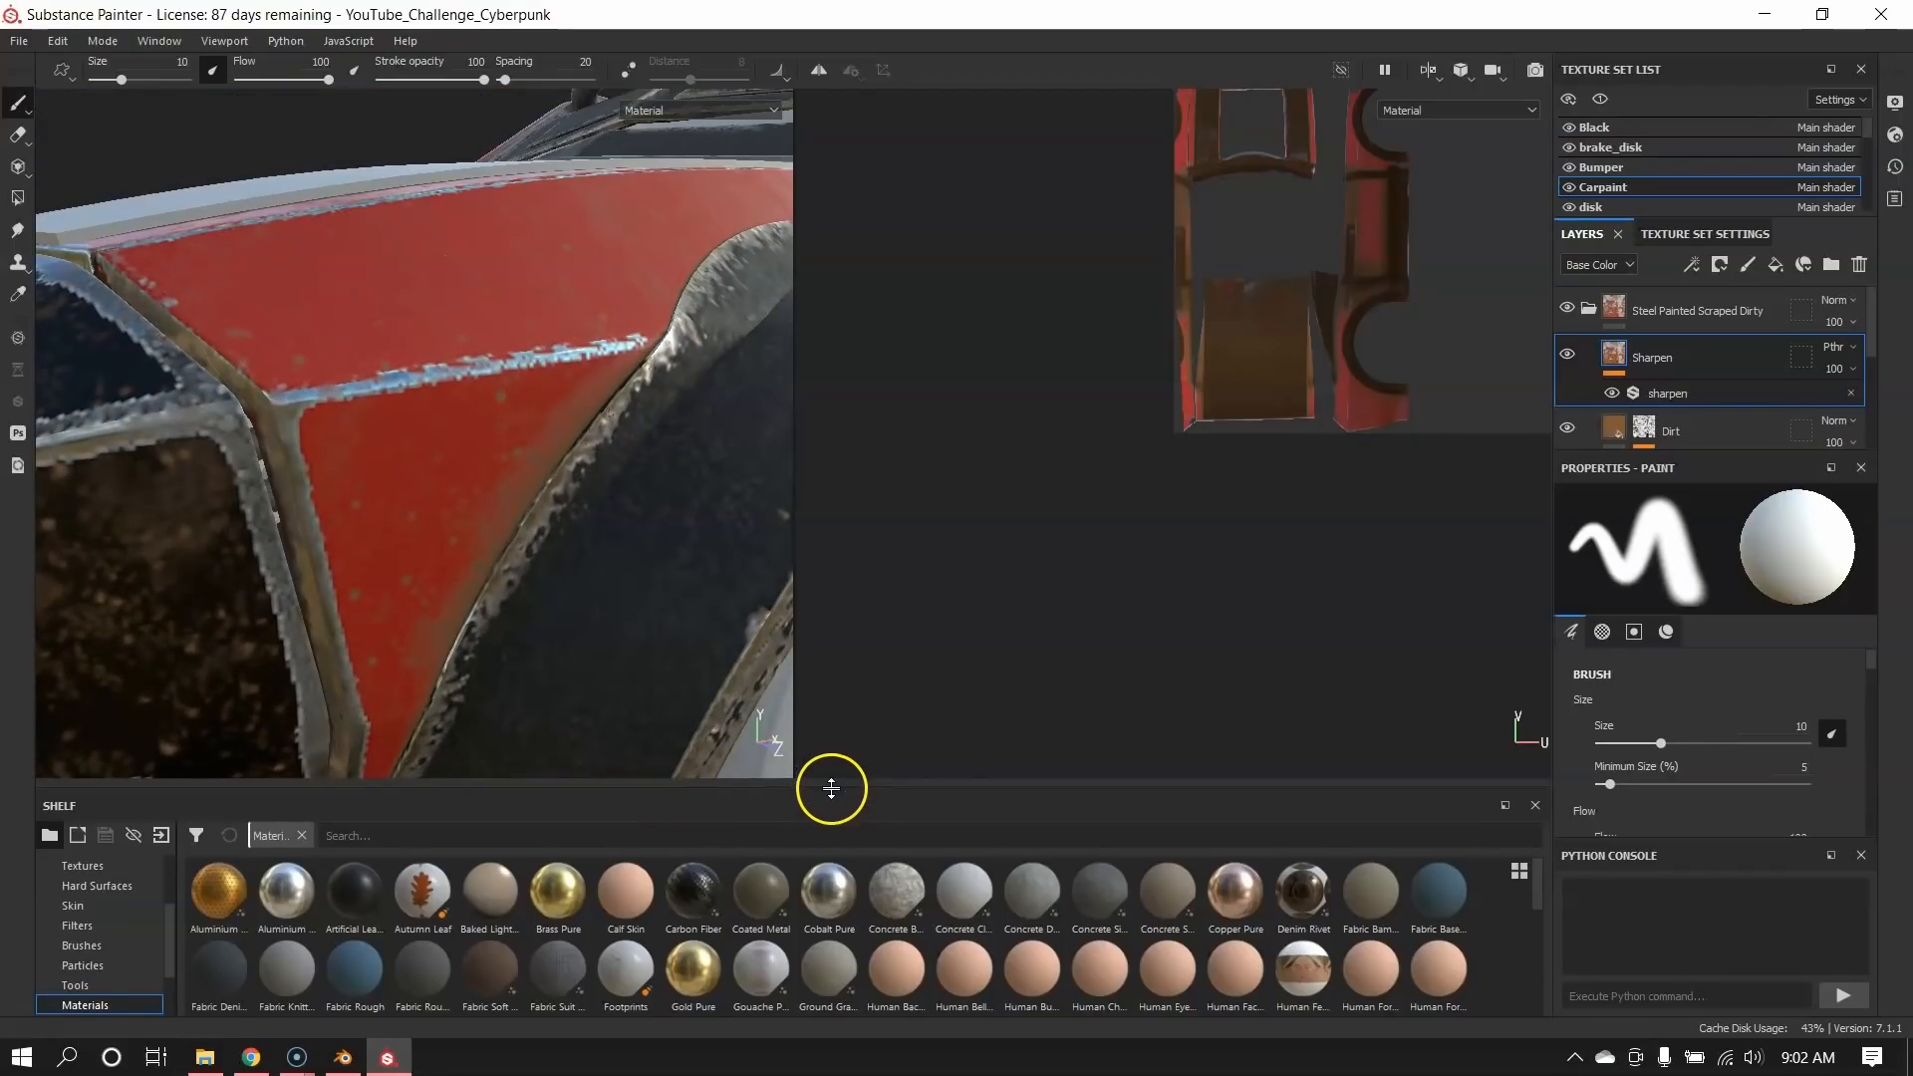
Enlarge the shelf, list the smart materials and select the orange painted steel material.
drag(831, 788, 831, 482)
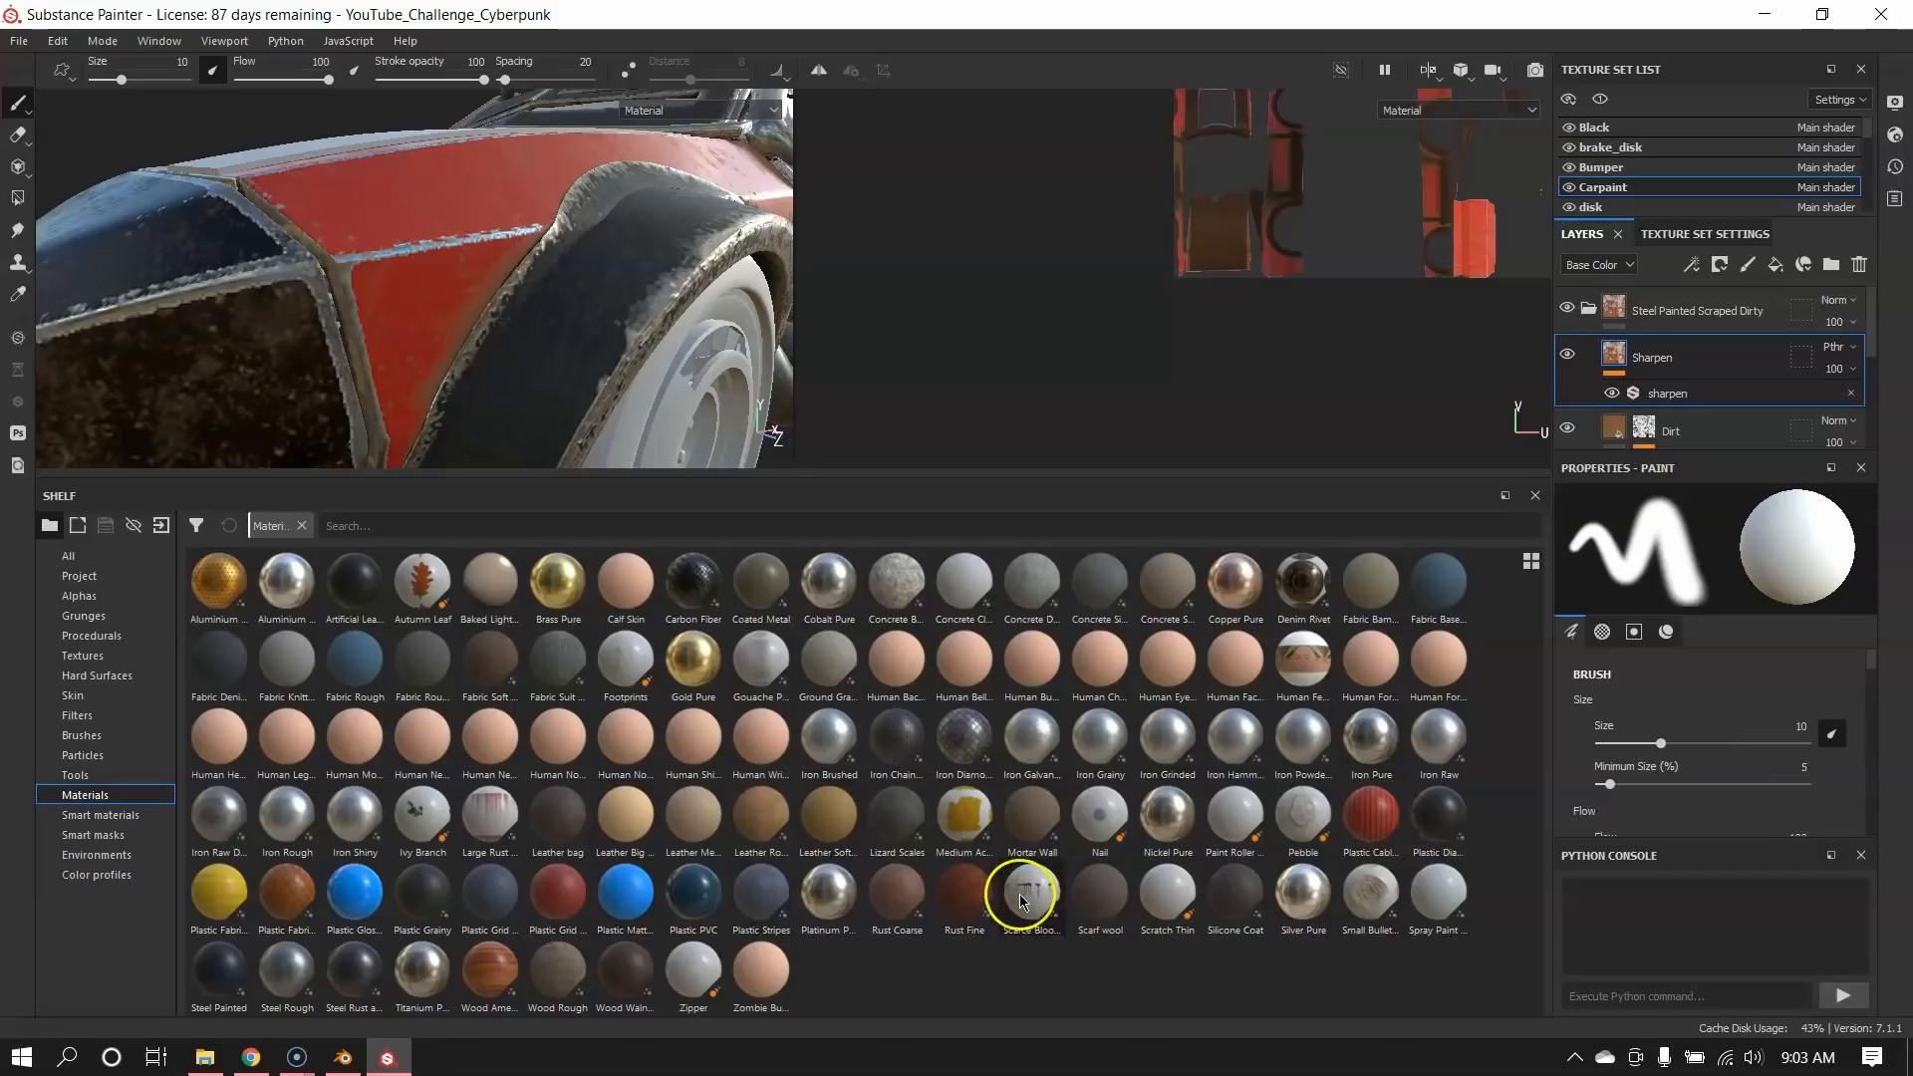
click(96, 815)
scroll(1091, 877, down, 1)
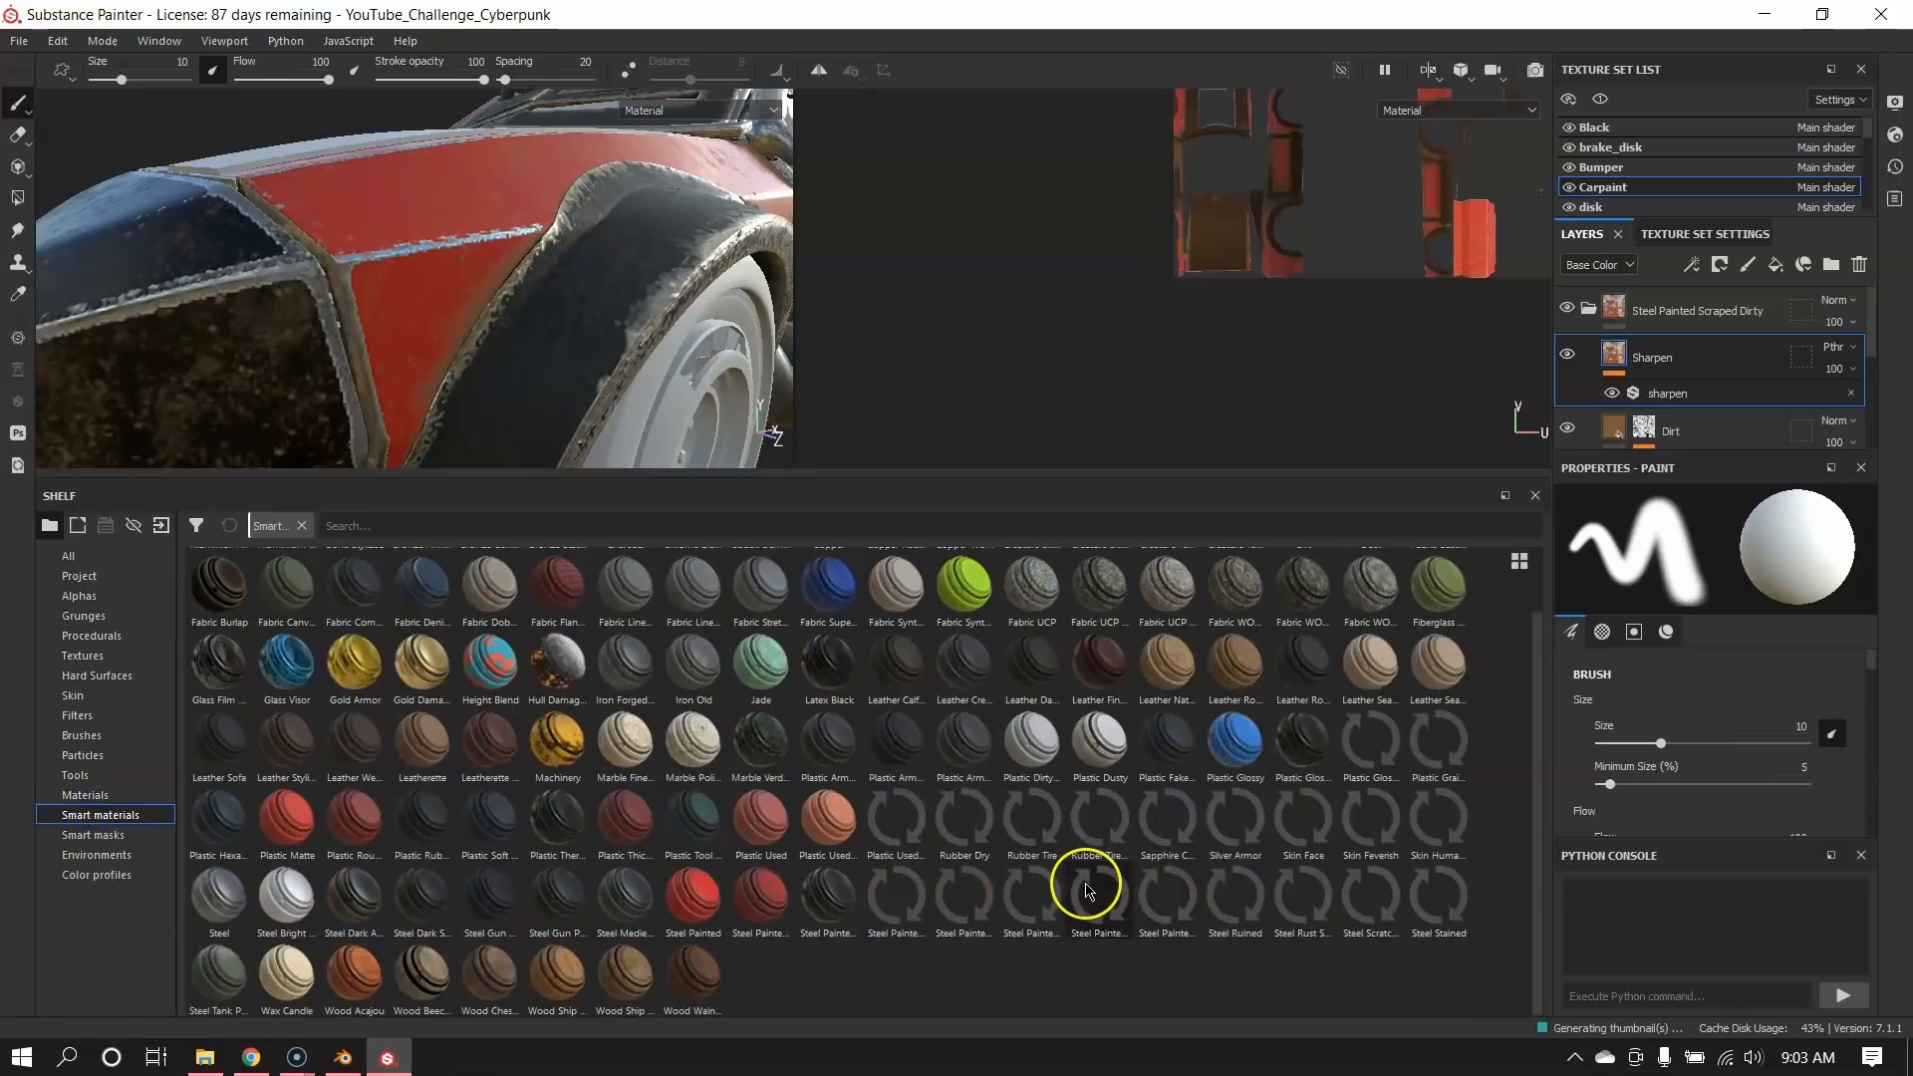
click(767, 901)
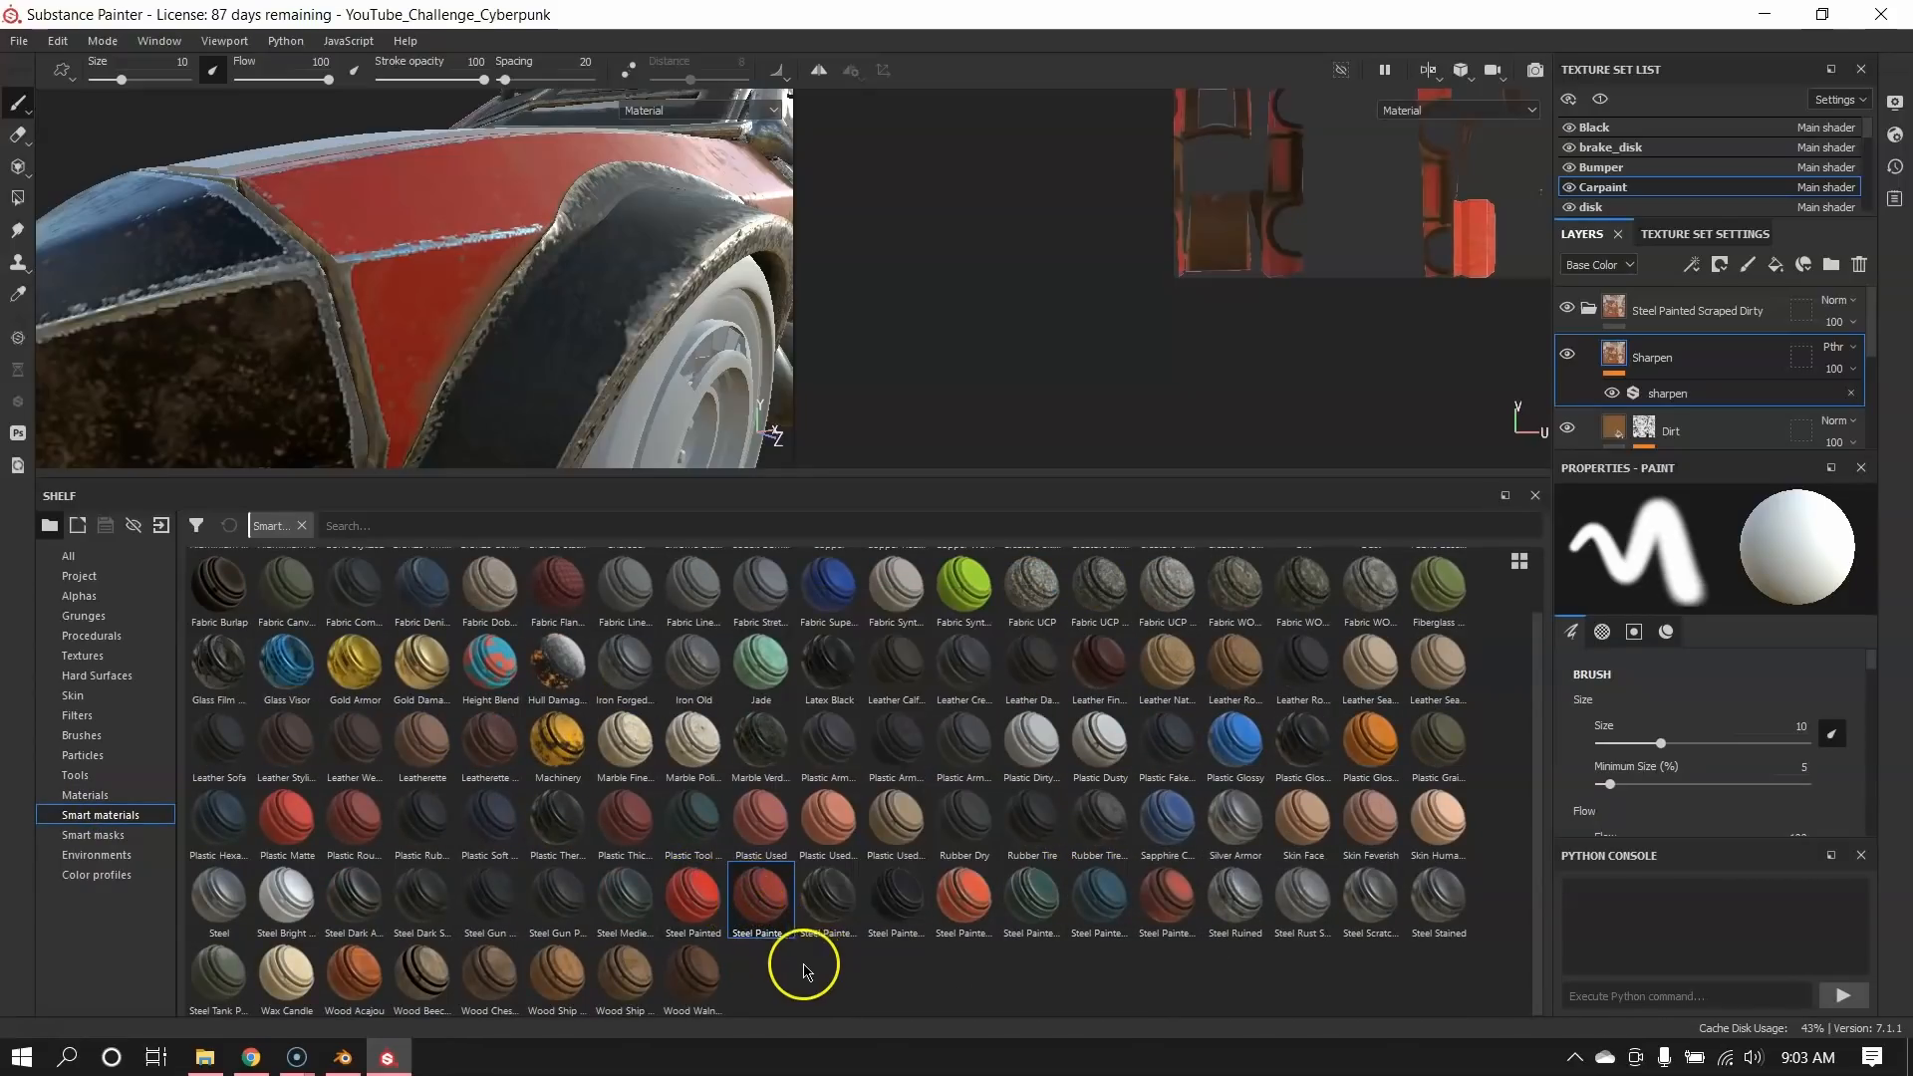
click(960, 901)
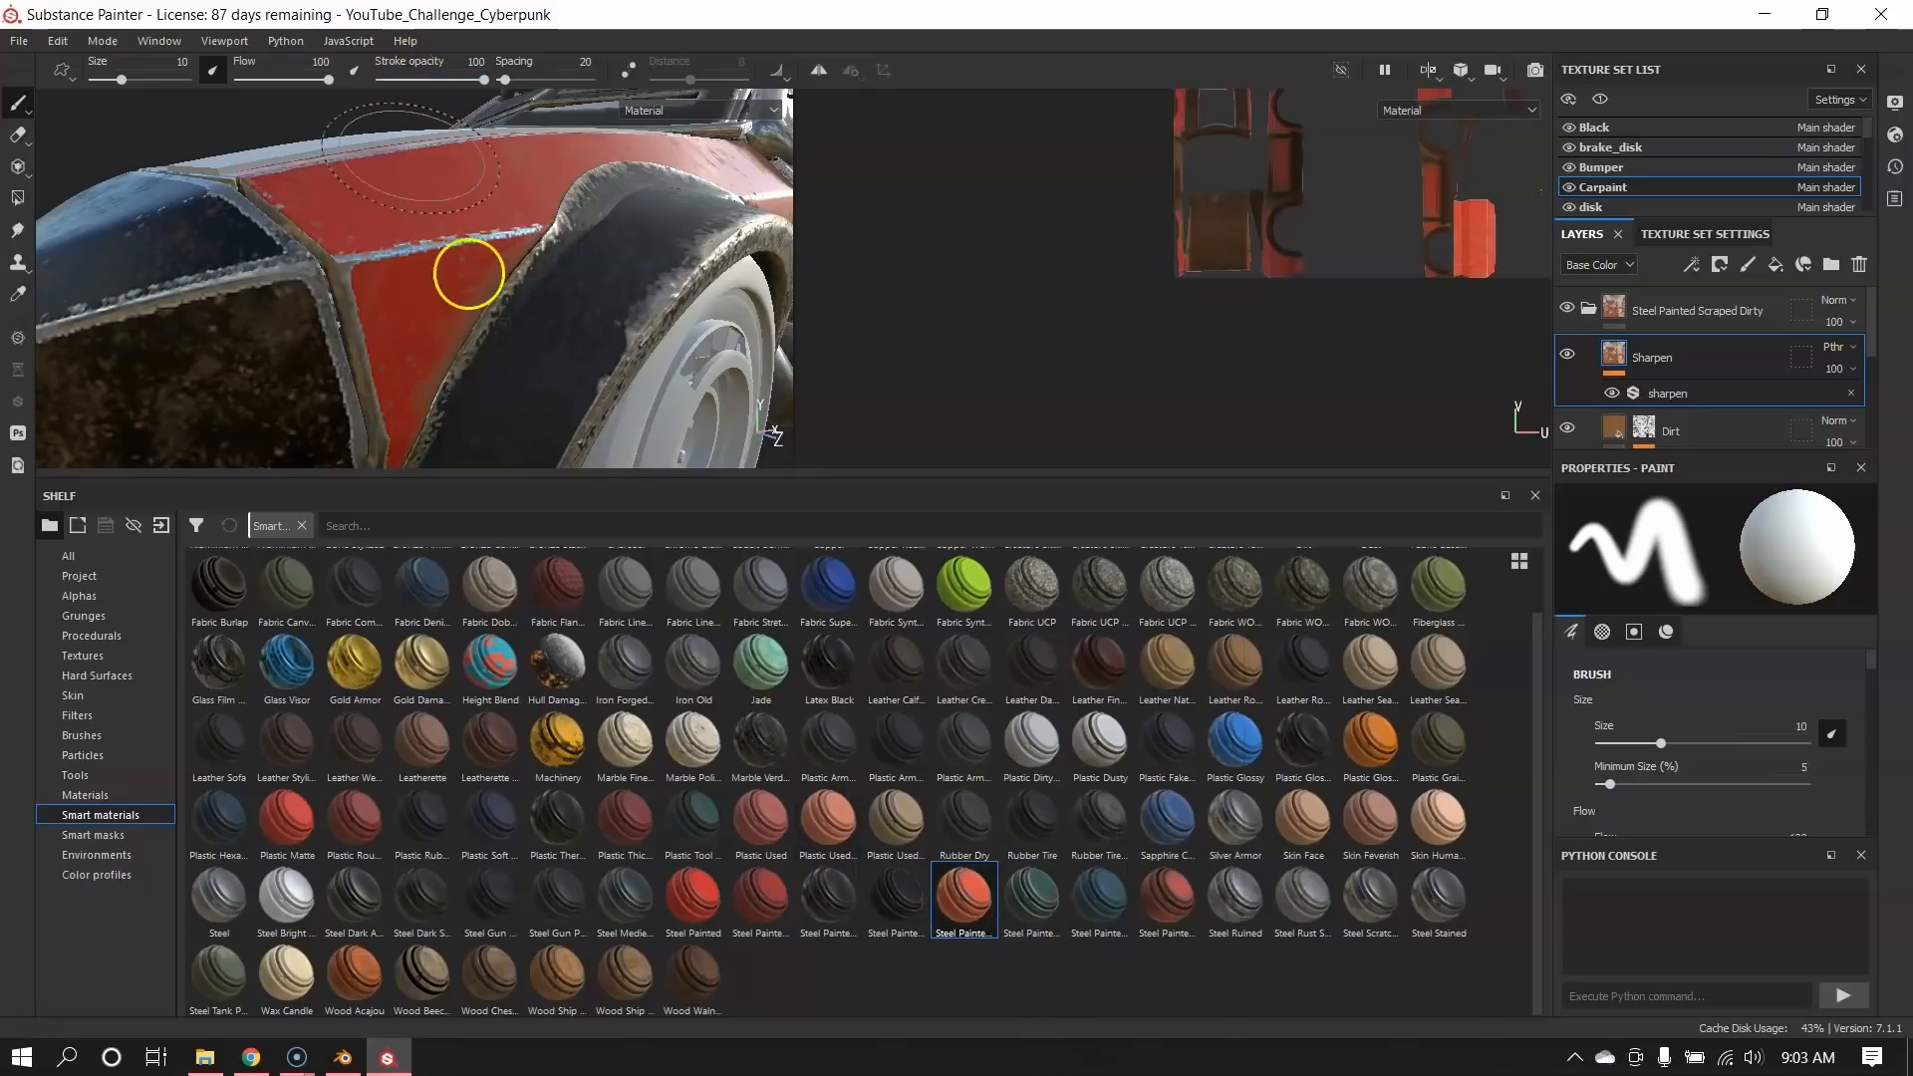
Review the baked mesh maps in the Carpaint texture set settings and return to its layer stack.
scroll(448, 249, down, 5)
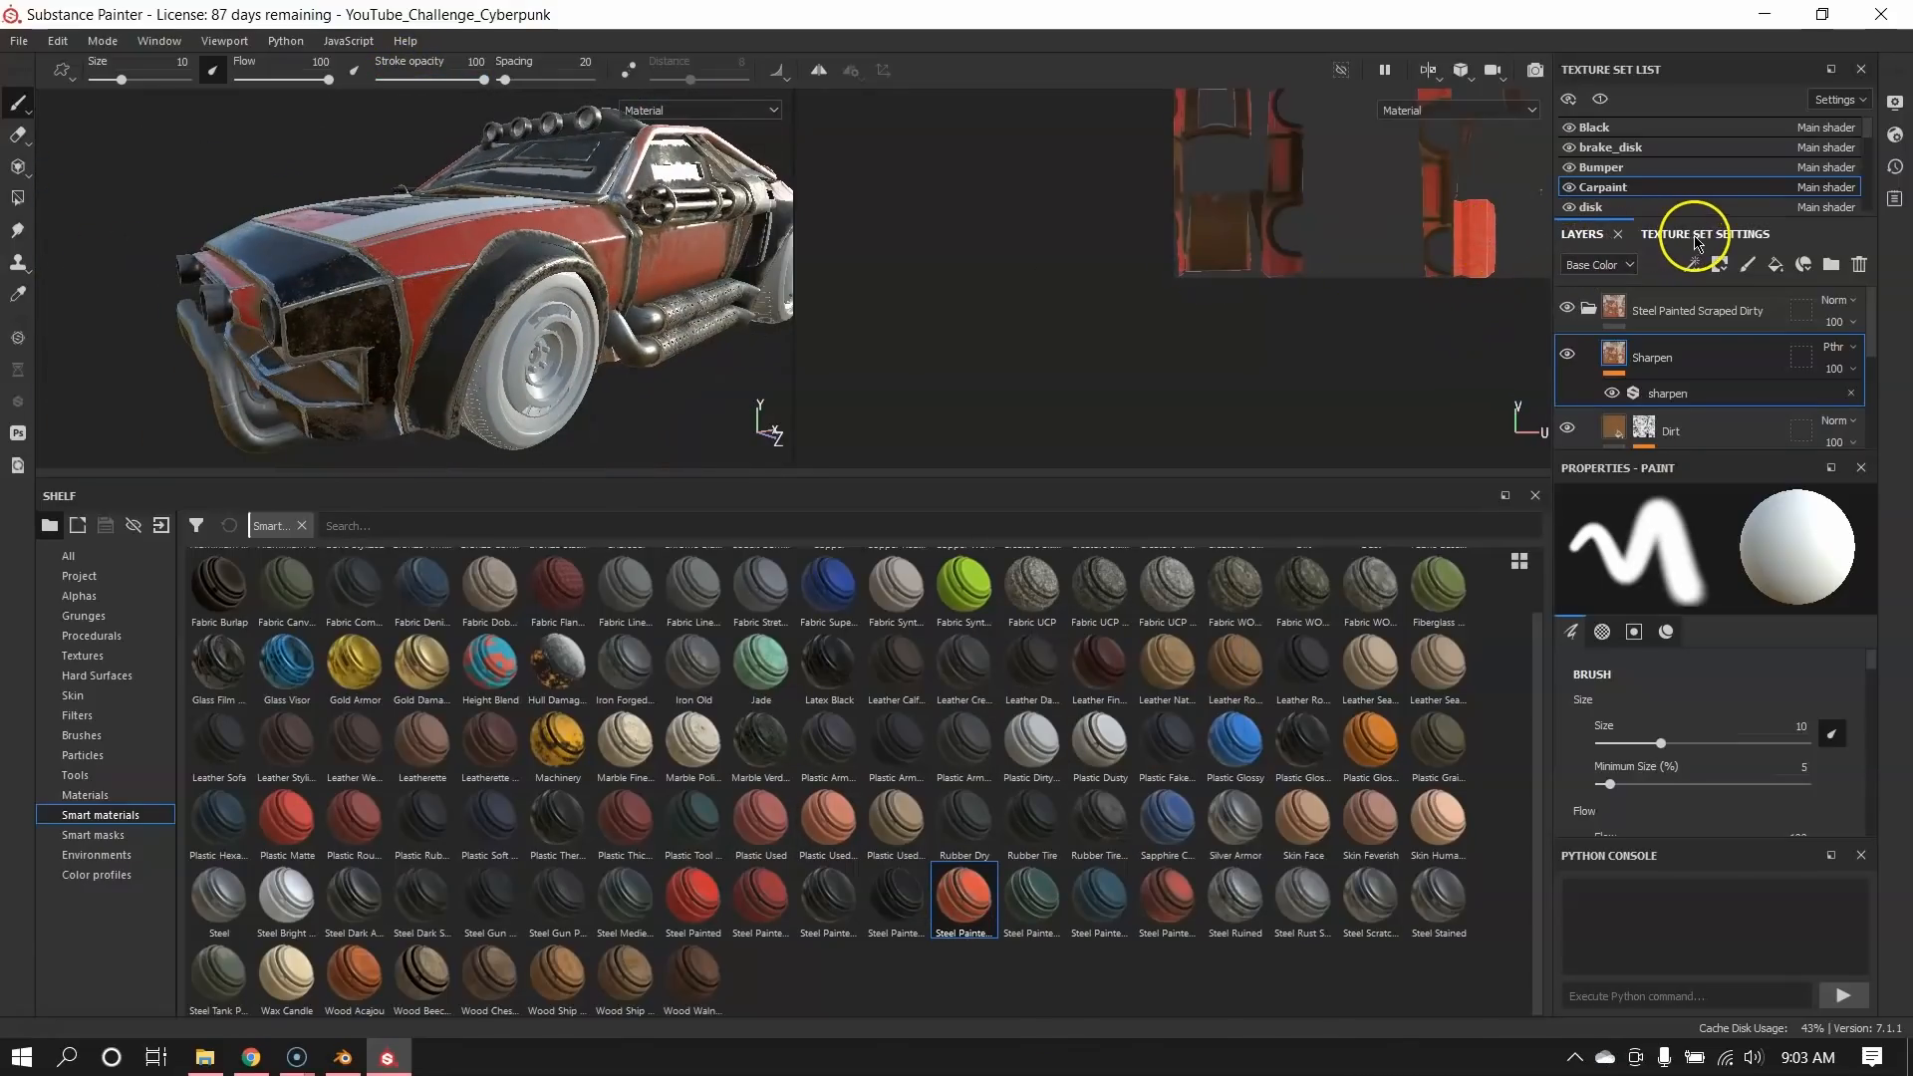
click(1689, 235)
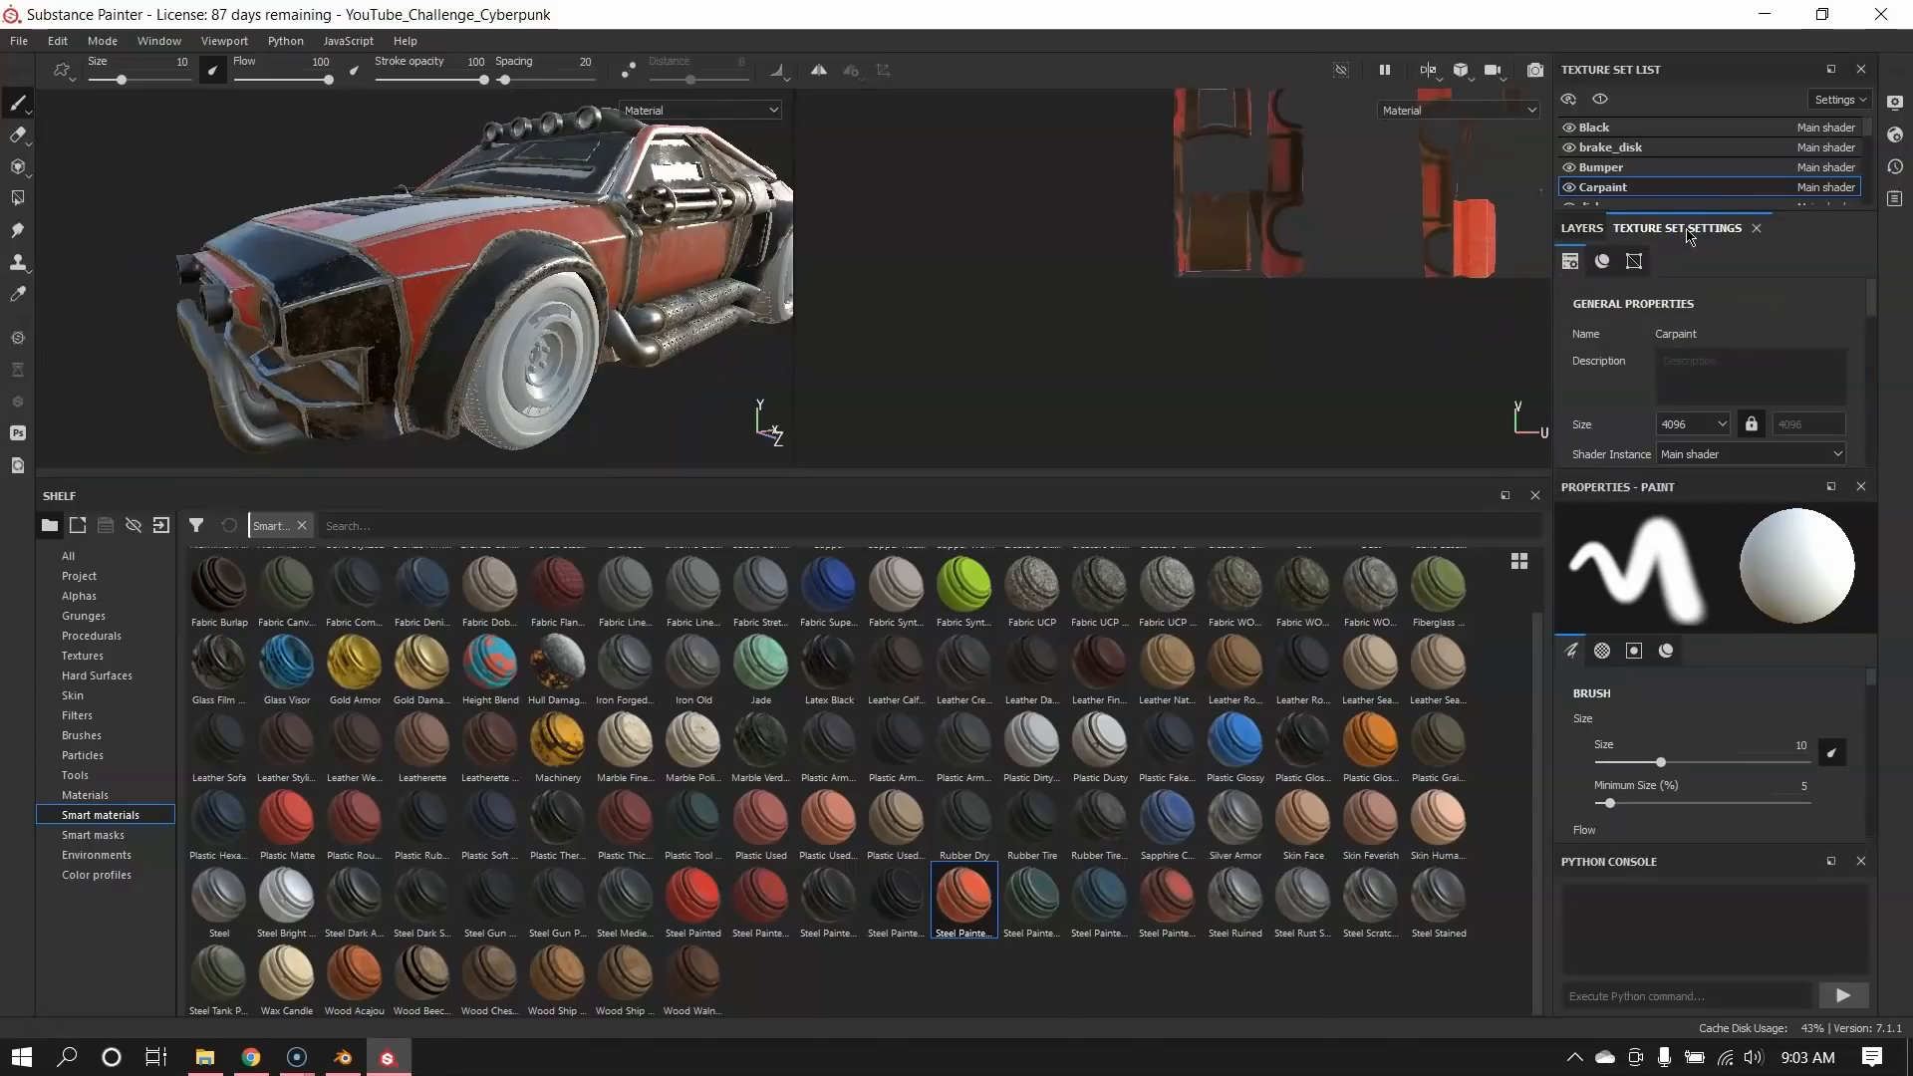
click(1635, 263)
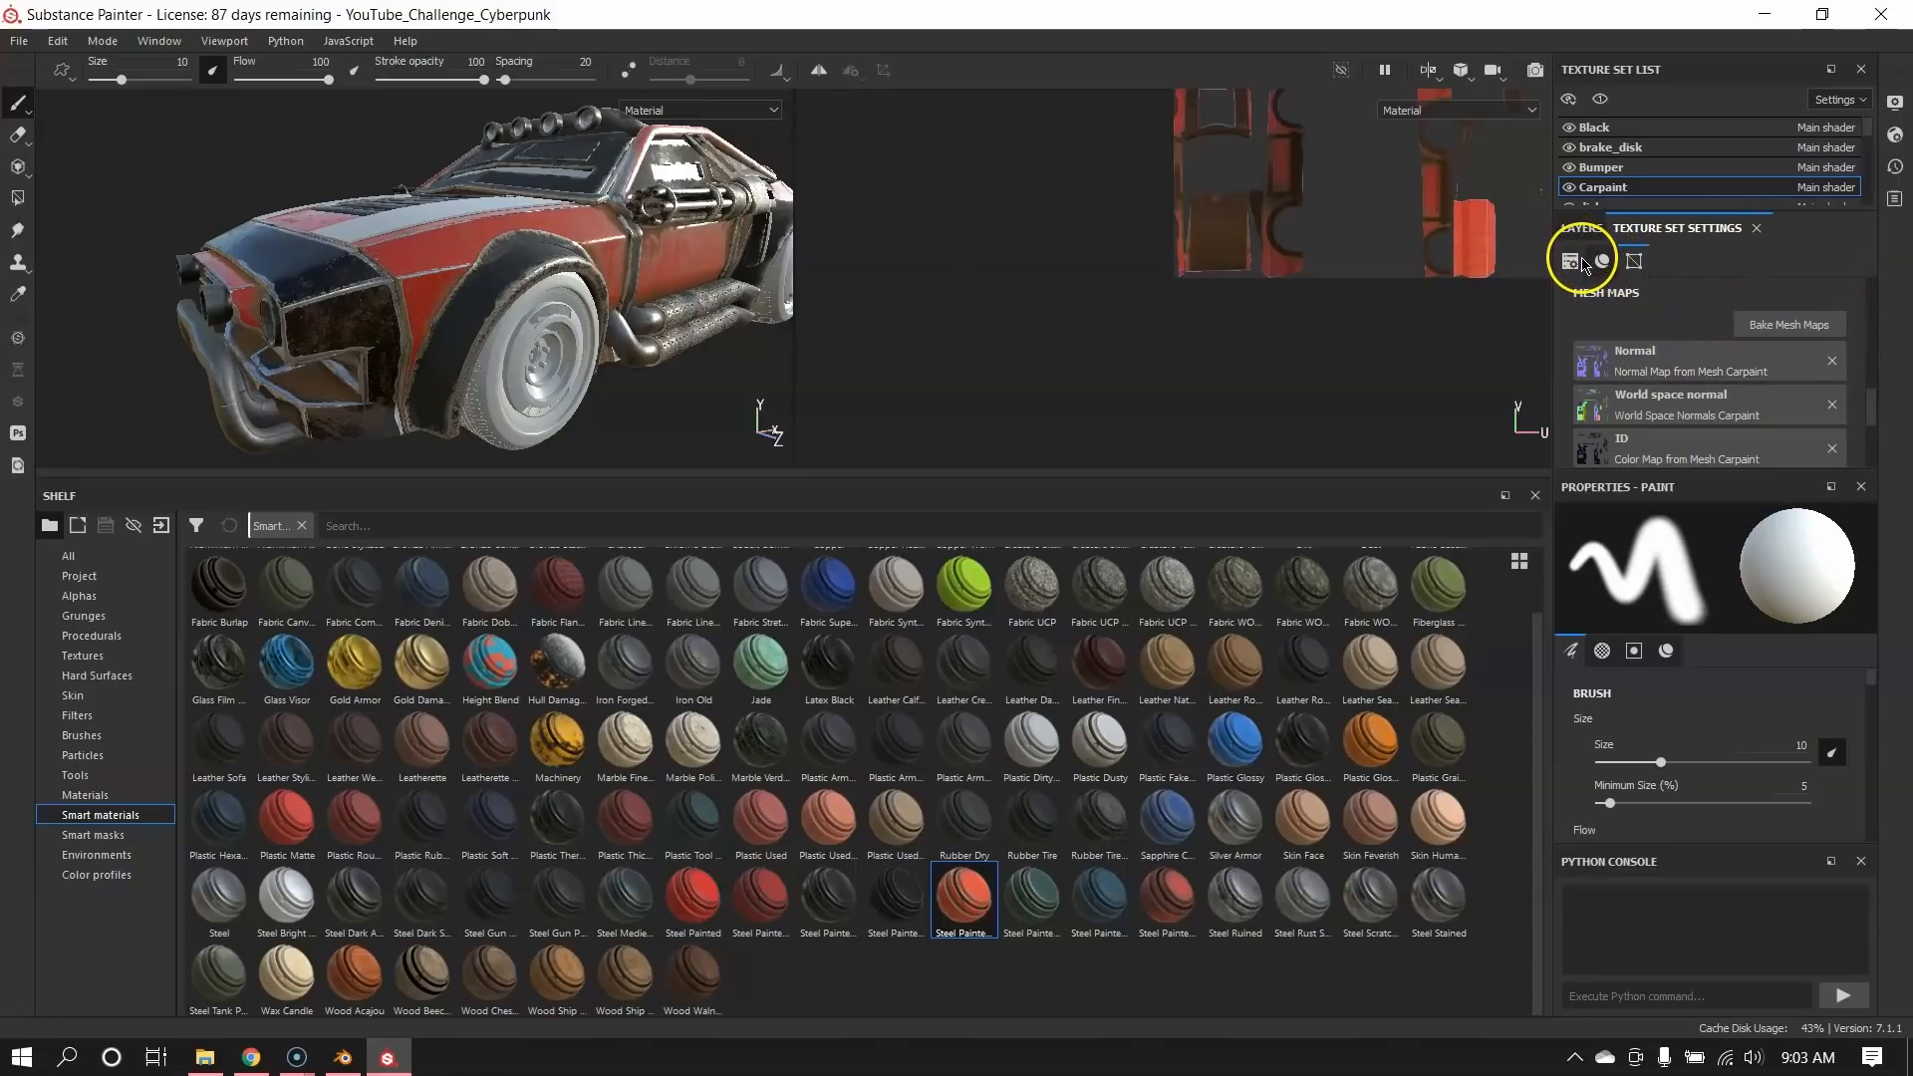
click(1592, 229)
scroll(1624, 342, down, 3)
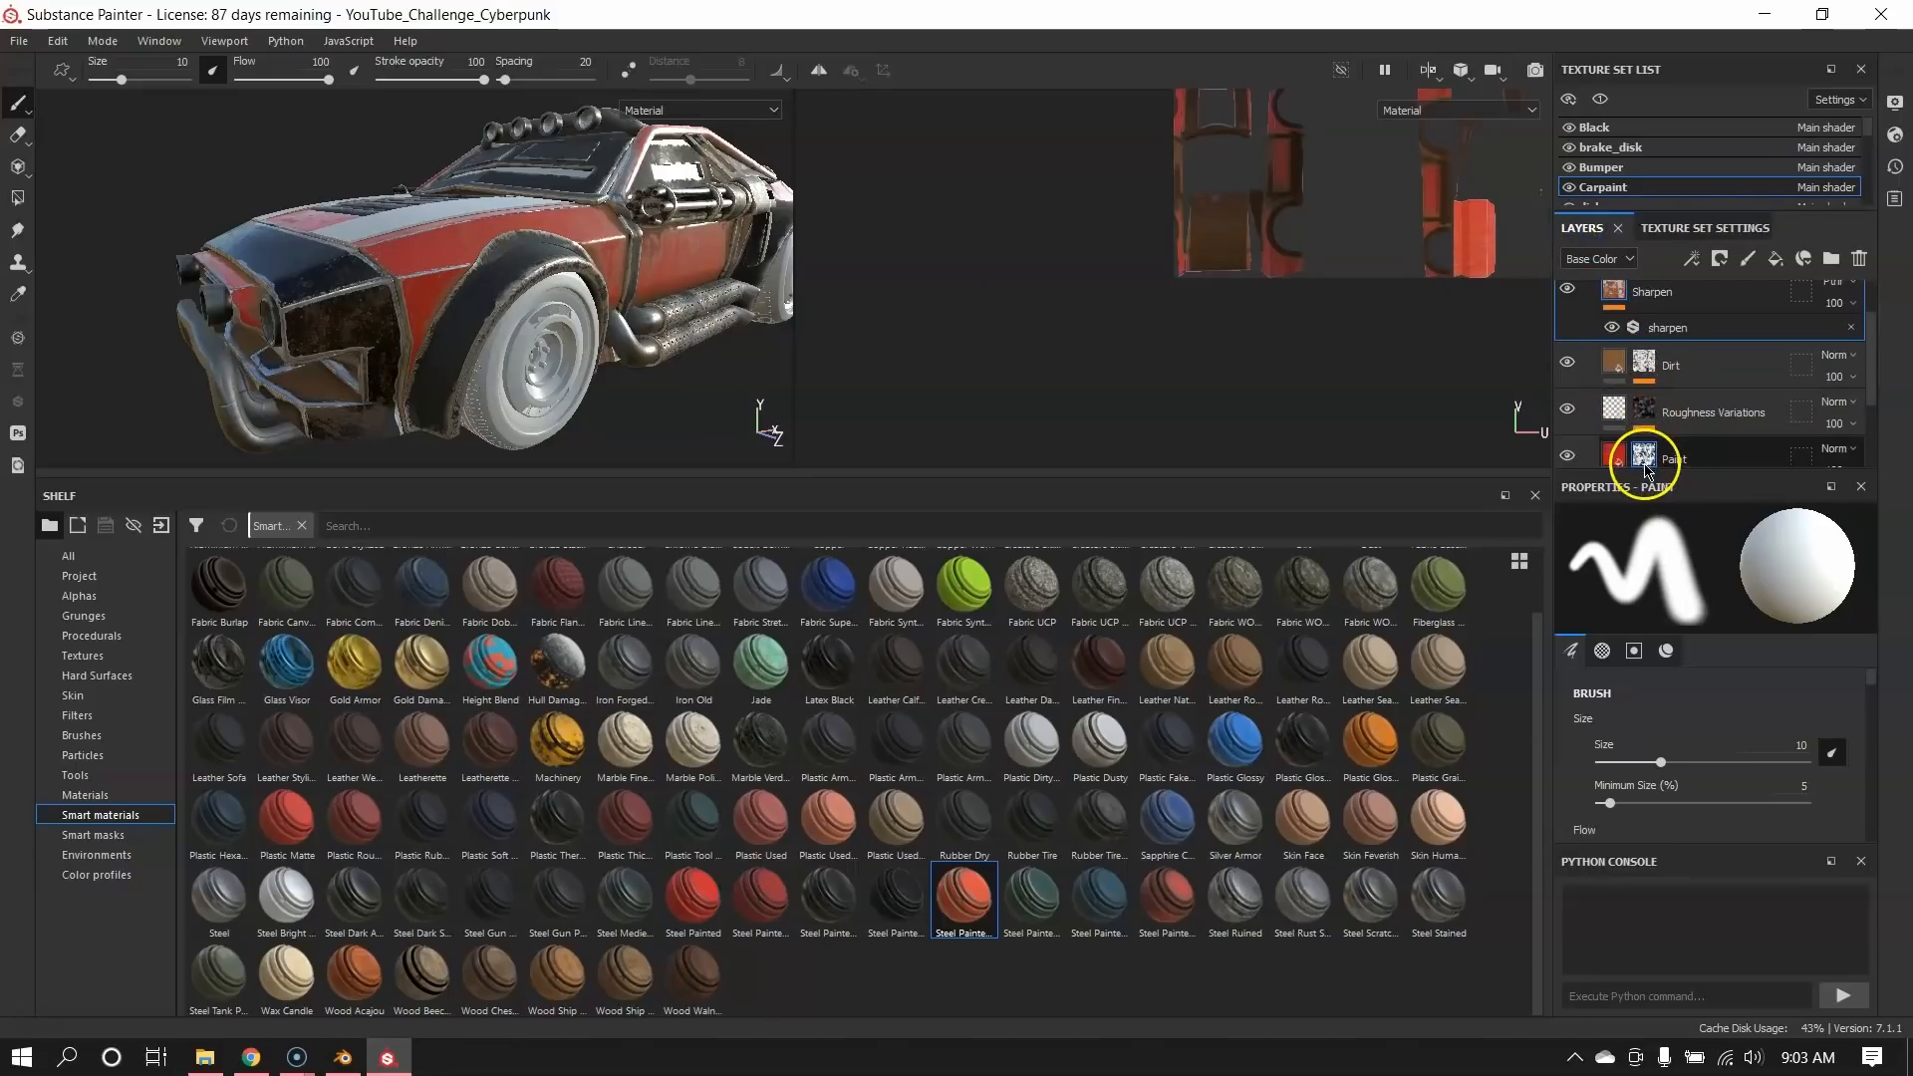
Enlarge the layer stack and change the base colour of Carpaint's Paint fill layer to green.
drag(1640, 482, 1649, 653)
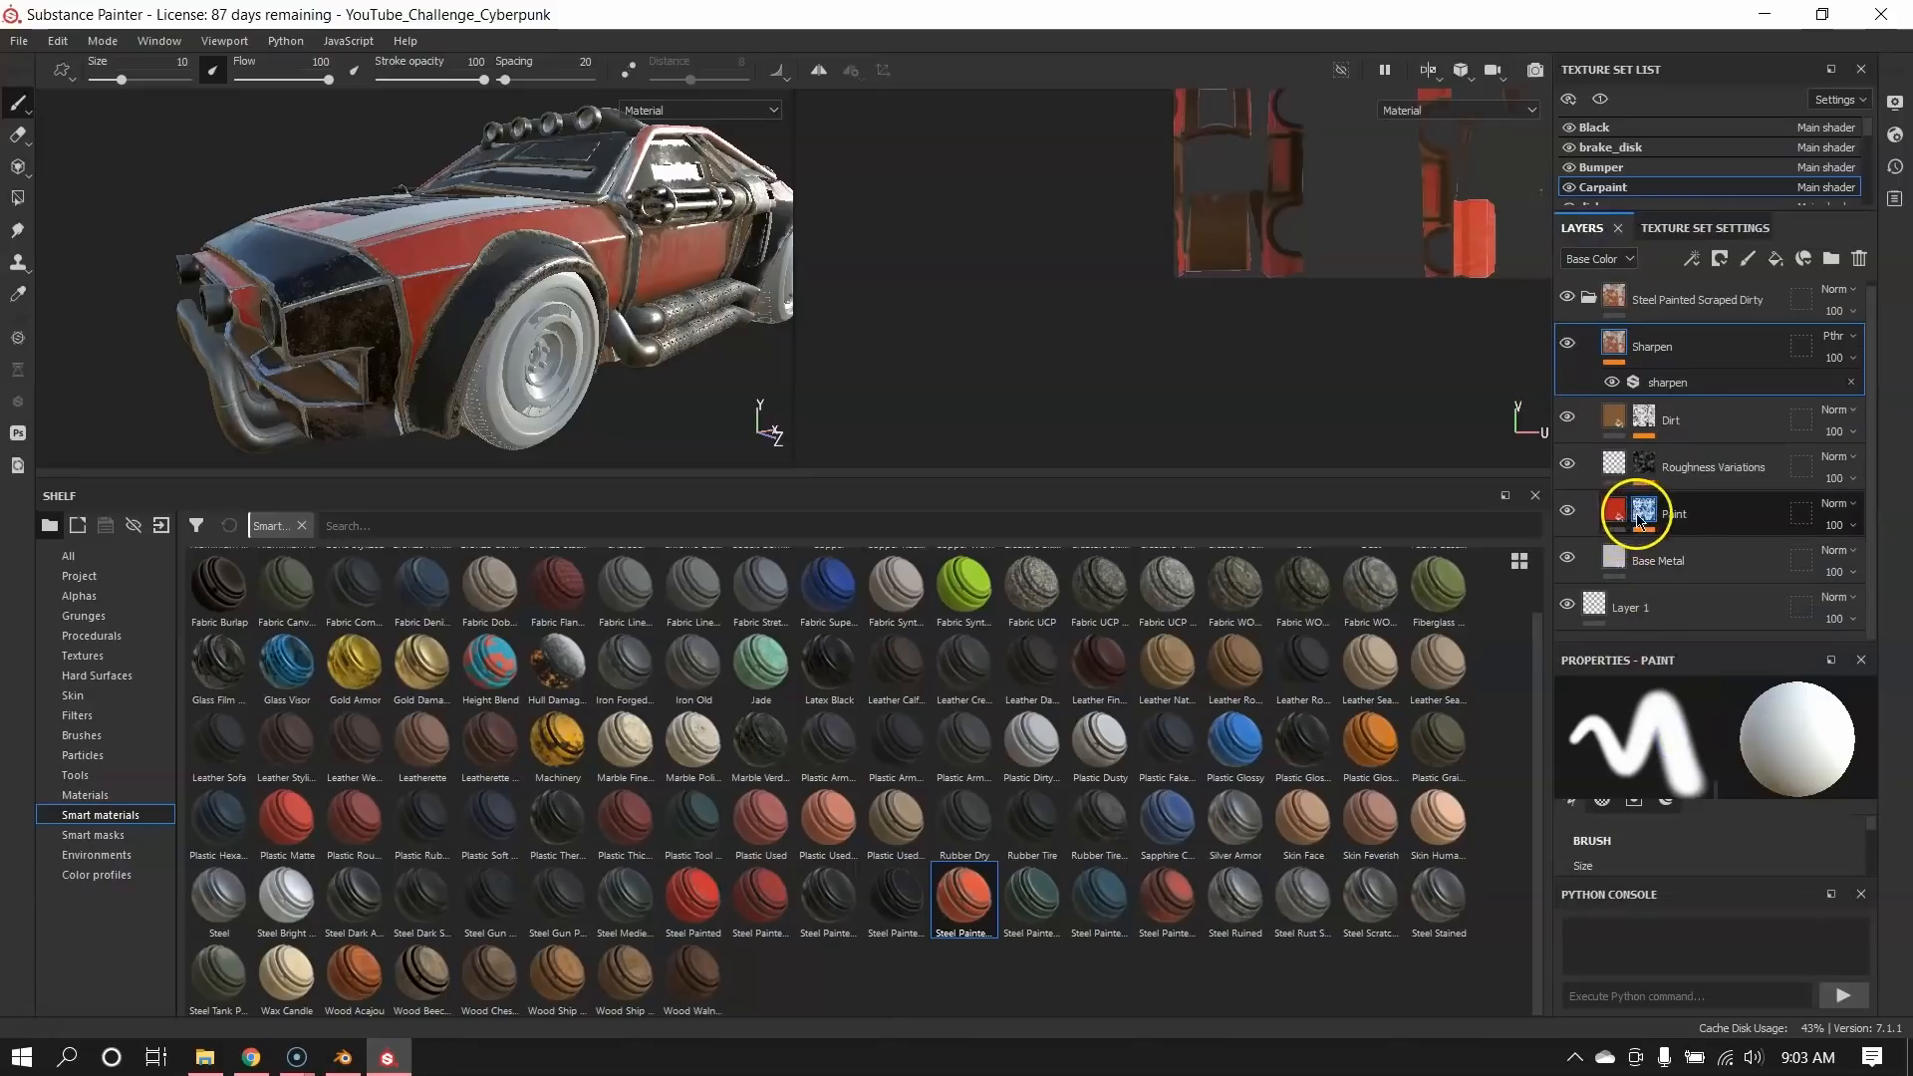
click(1608, 508)
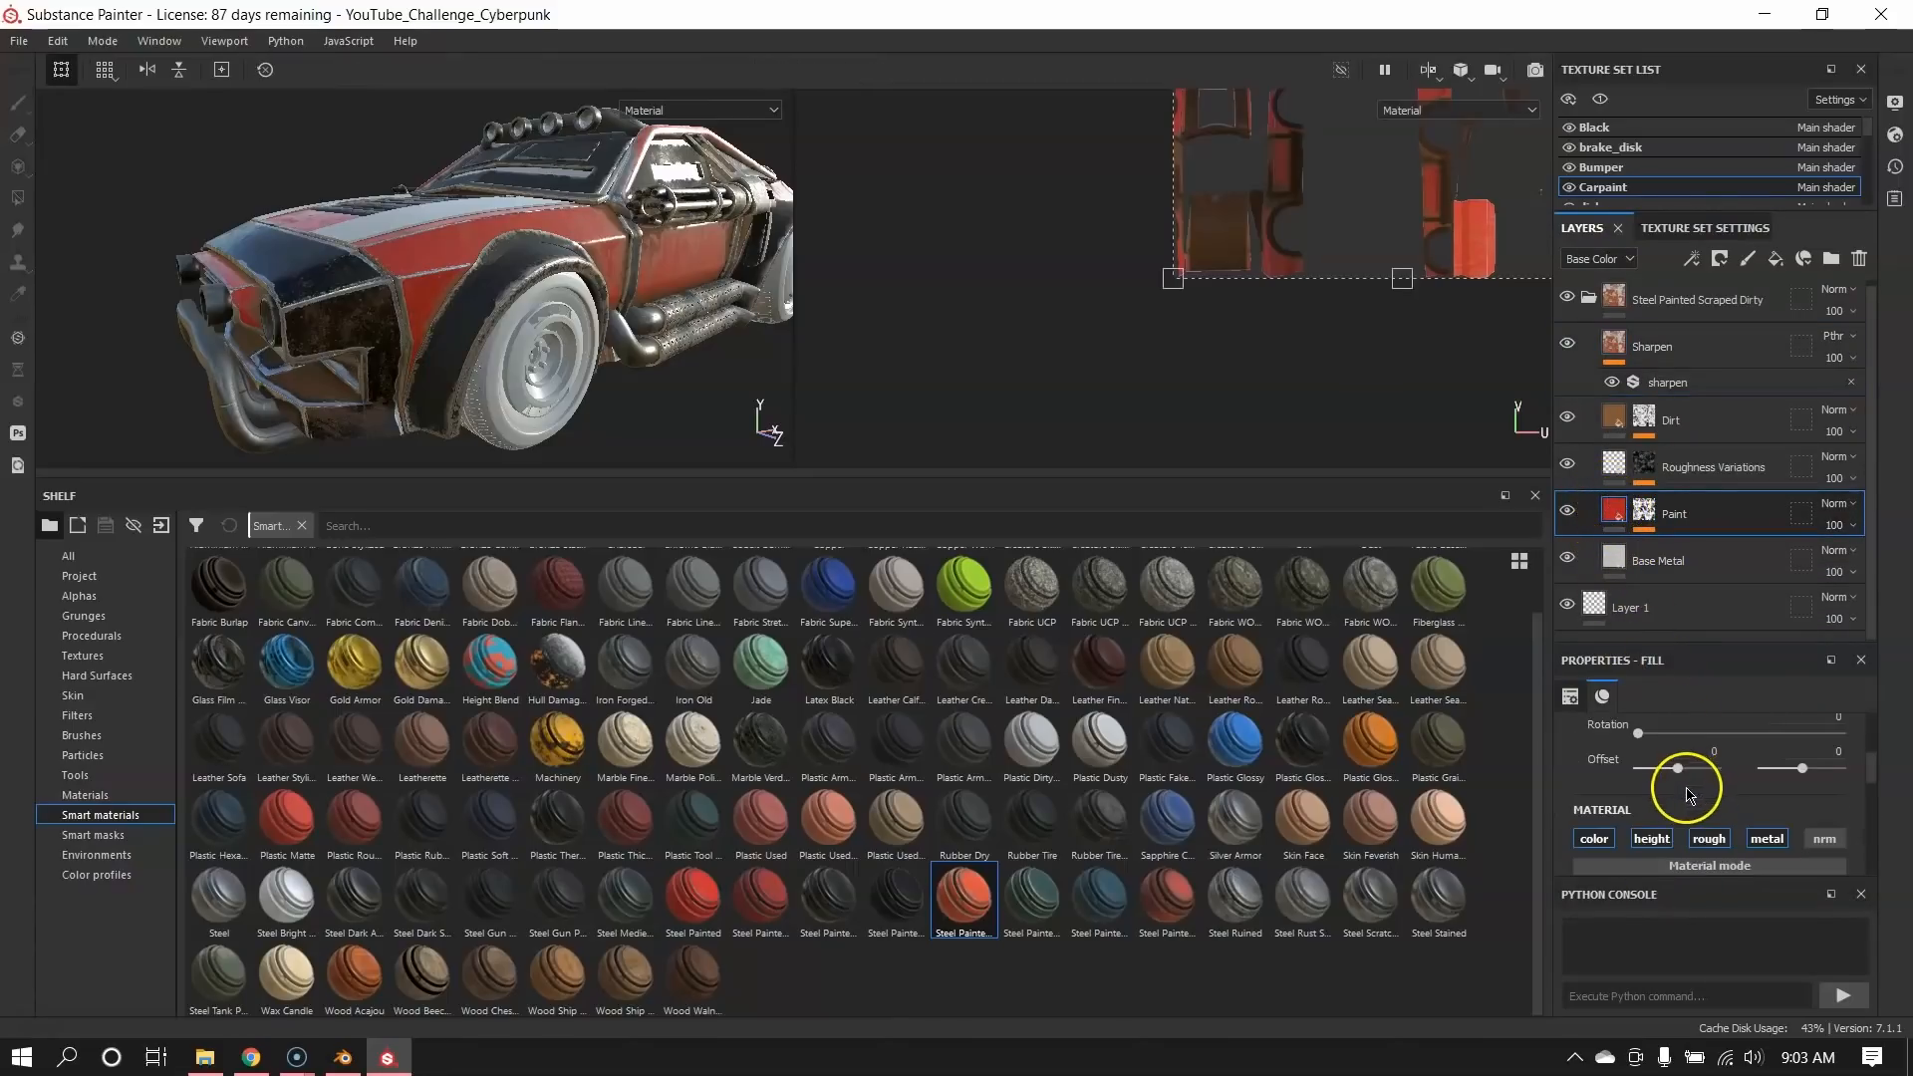
scroll(1684, 782, down, 3)
scroll(1648, 781, down, 1)
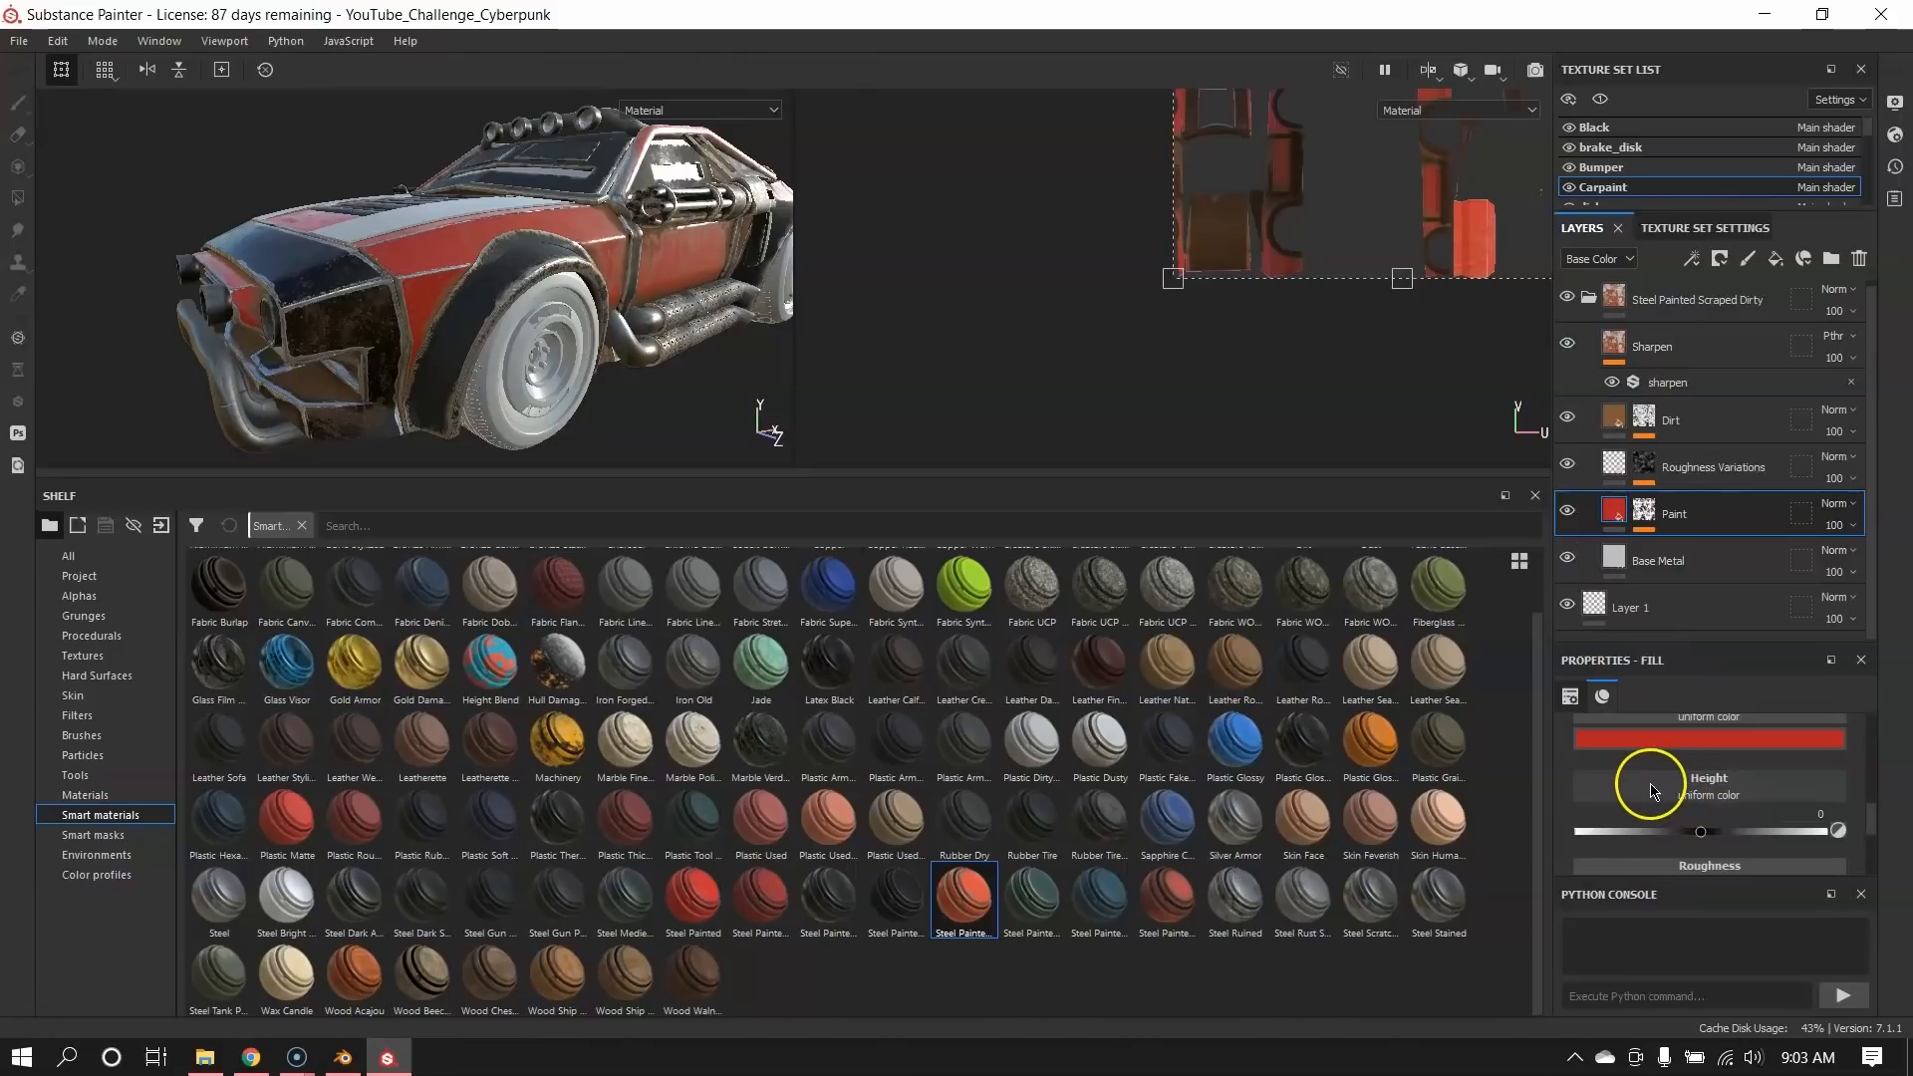
scroll(1678, 790, up, 1)
click(1682, 797)
click(1809, 937)
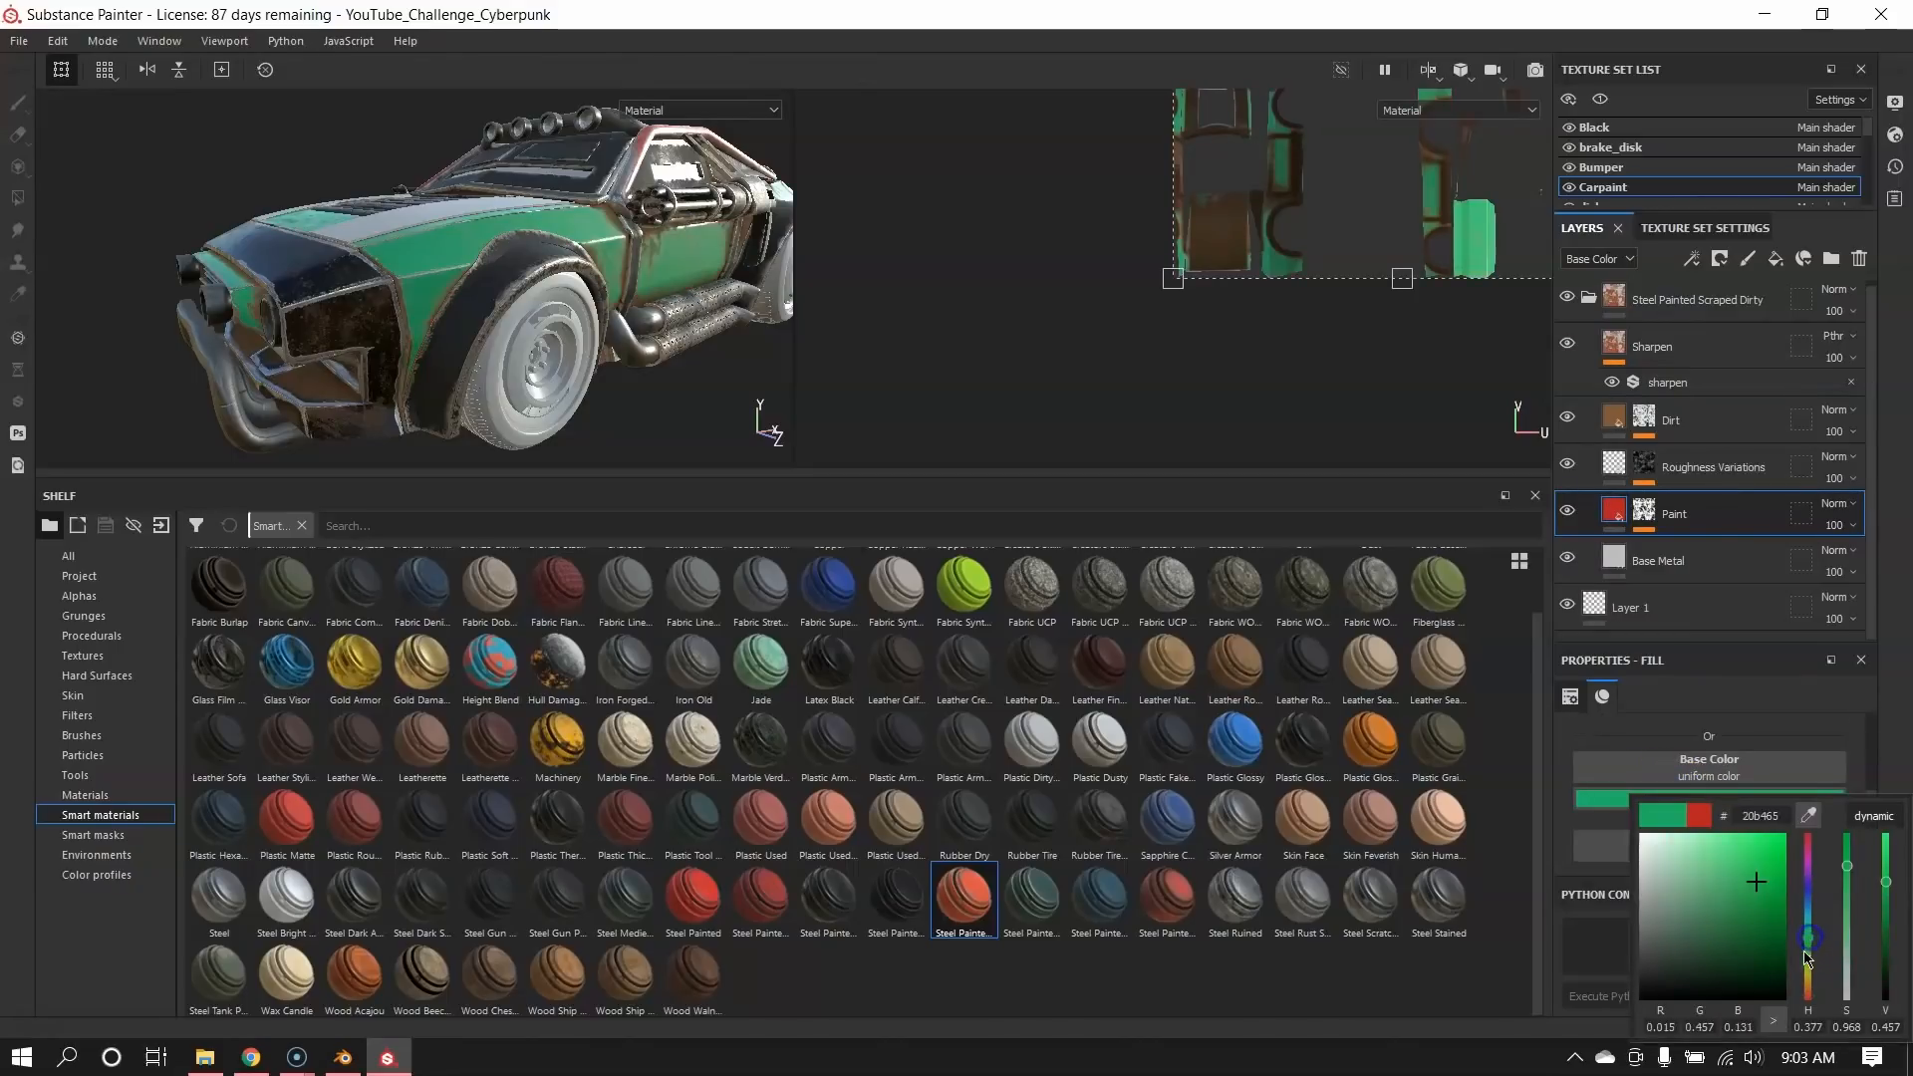
Inspect the green paint around the side guns and pick the Material.002 texture set directly on the model.
alt+drag(639, 287, 737, 429)
alt+drag(595, 321, 426, 340)
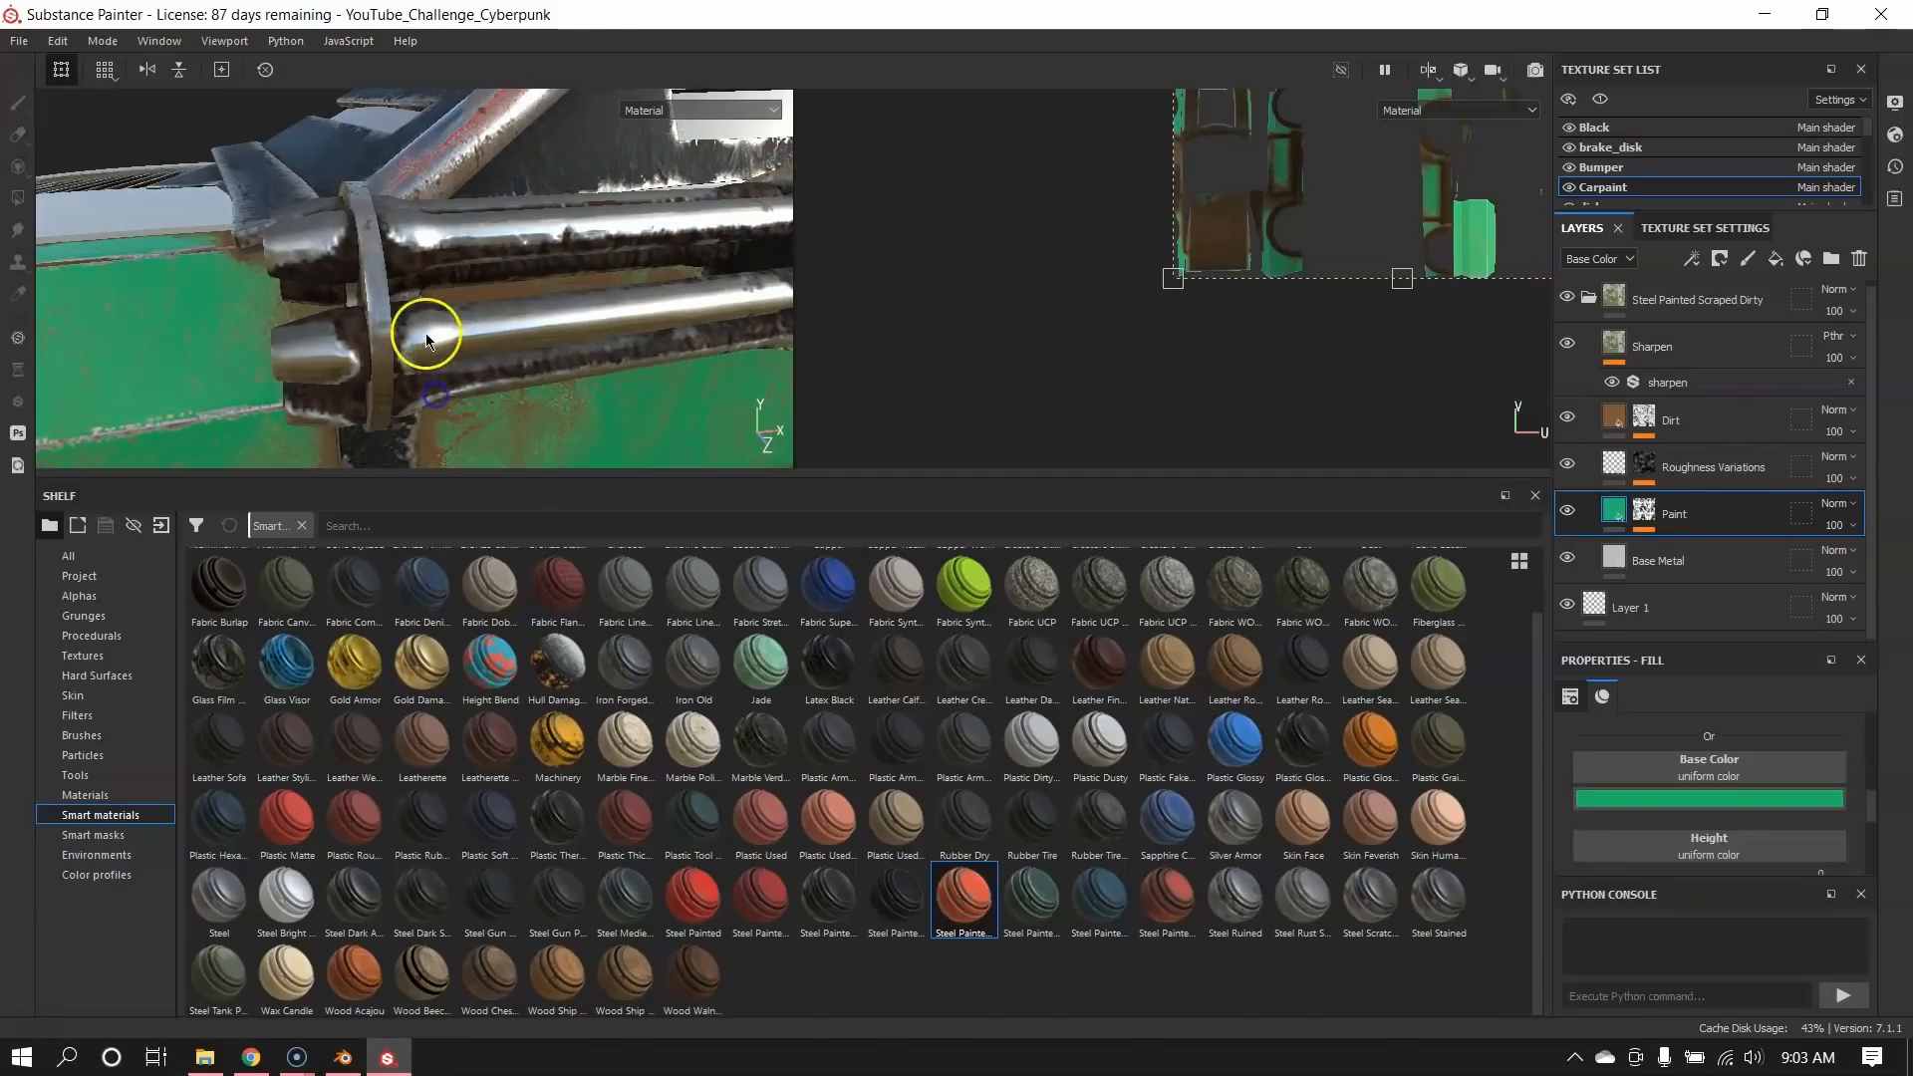
alt+drag(344, 276, 399, 237)
ctrl+alt+right_click(469, 332)
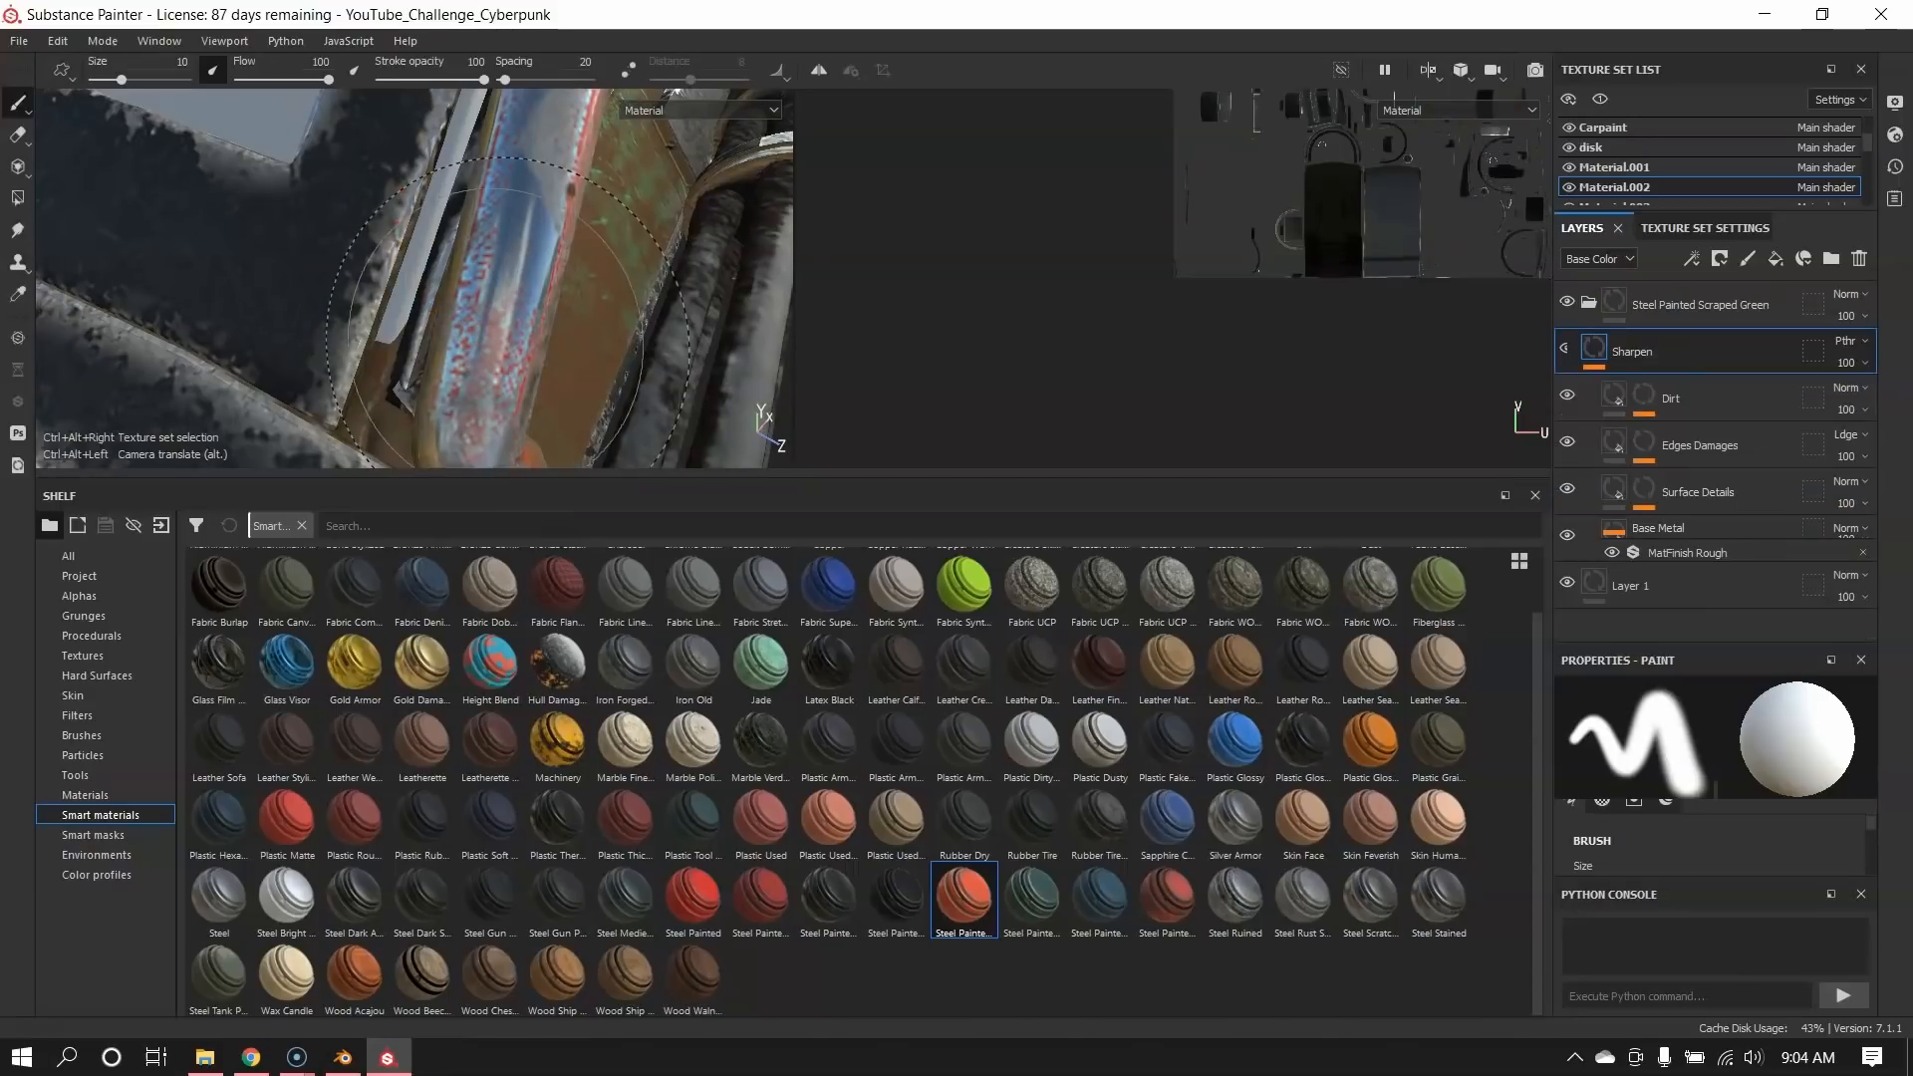
alt+drag(644, 273, 451, 272)
Switch to Blender, open 04_YouTube_Challenge_Cyberpunk.blend without saving the current file, and close the empty render window.
click(343, 1057)
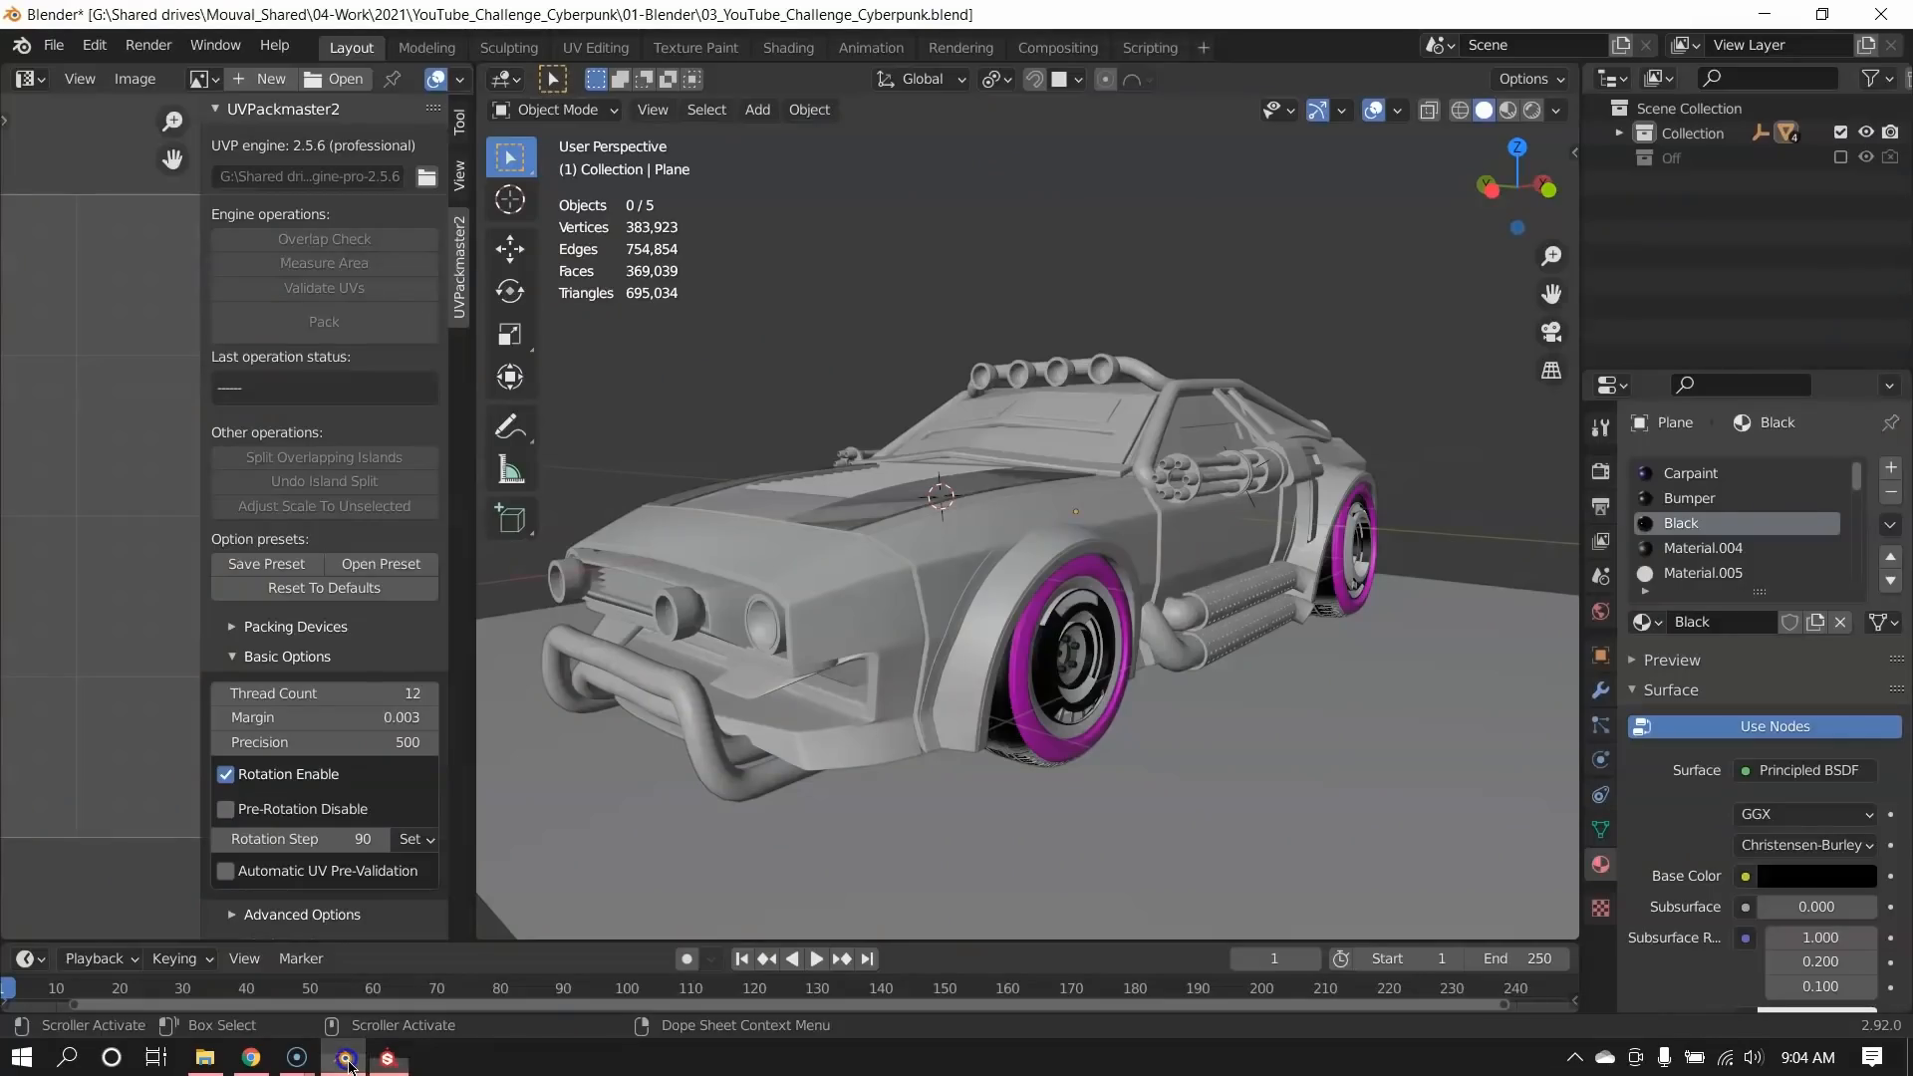
click(59, 46)
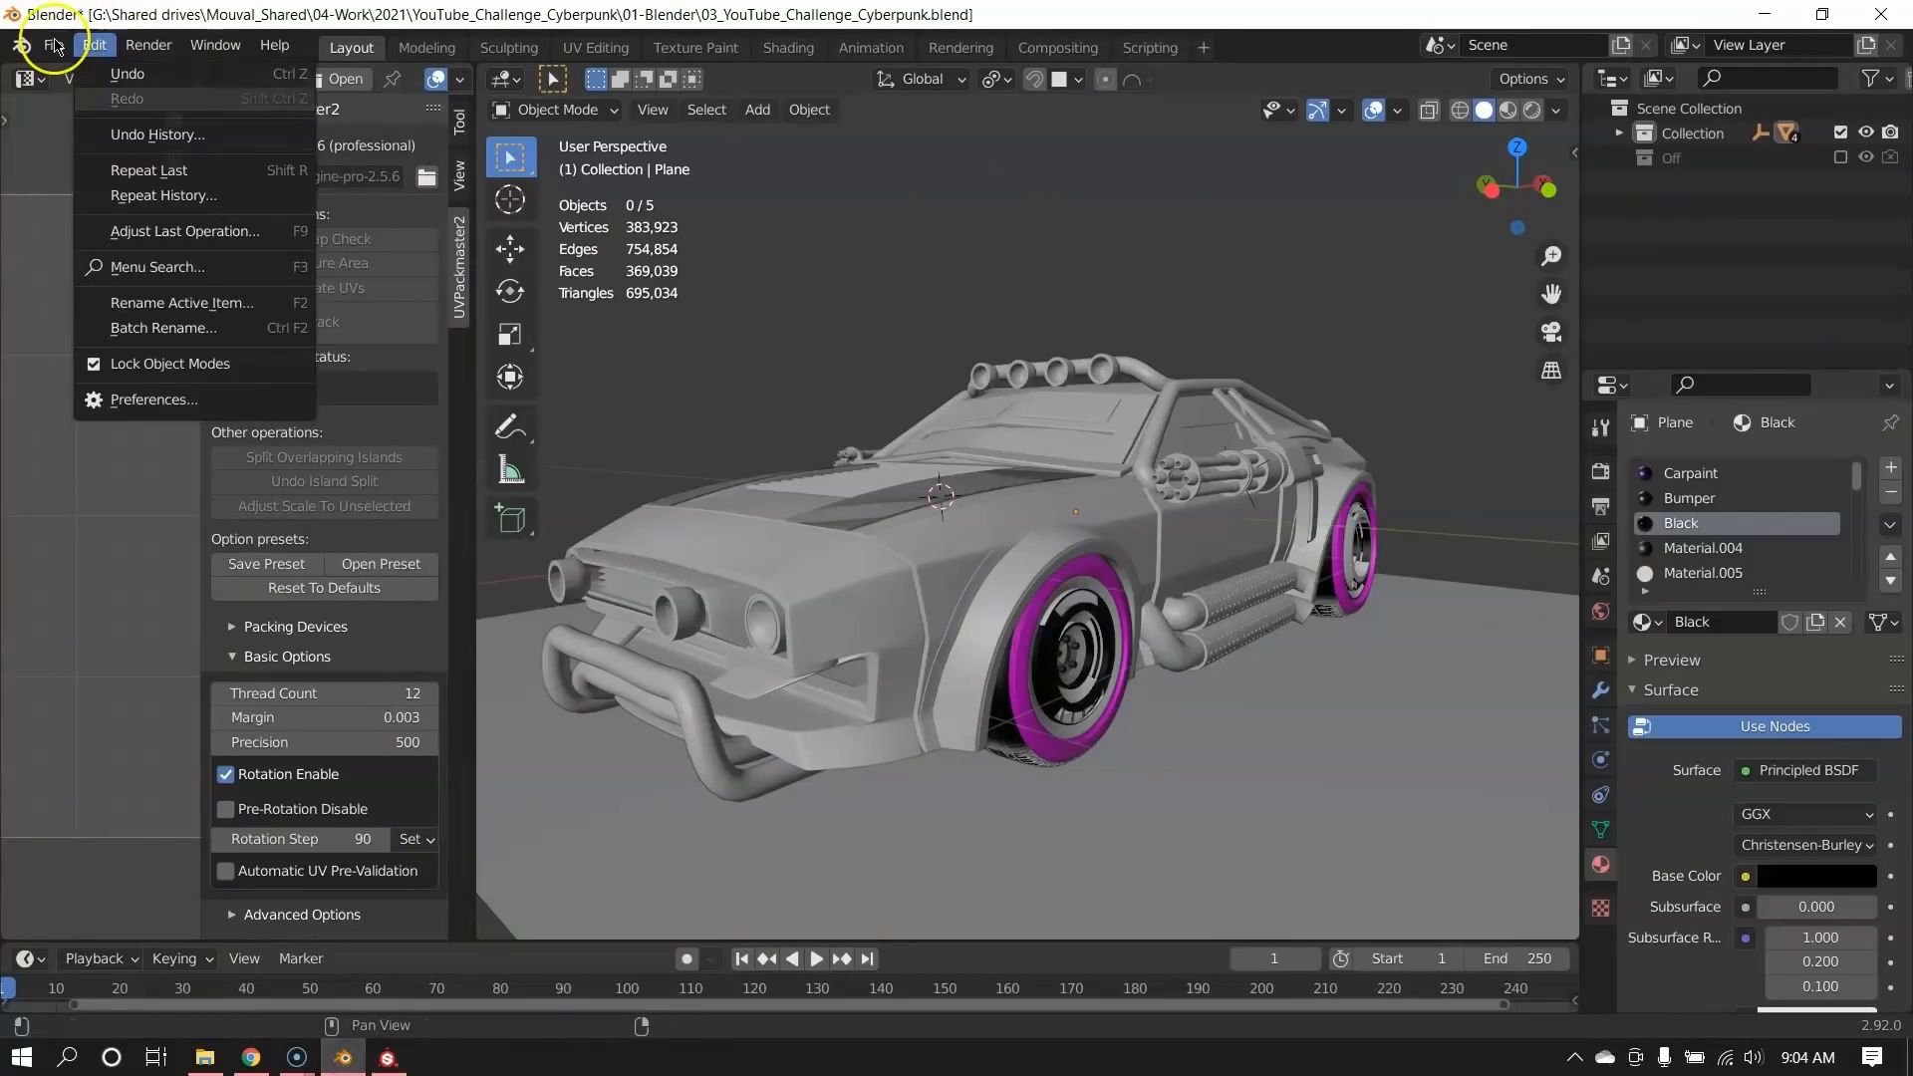
click(76, 99)
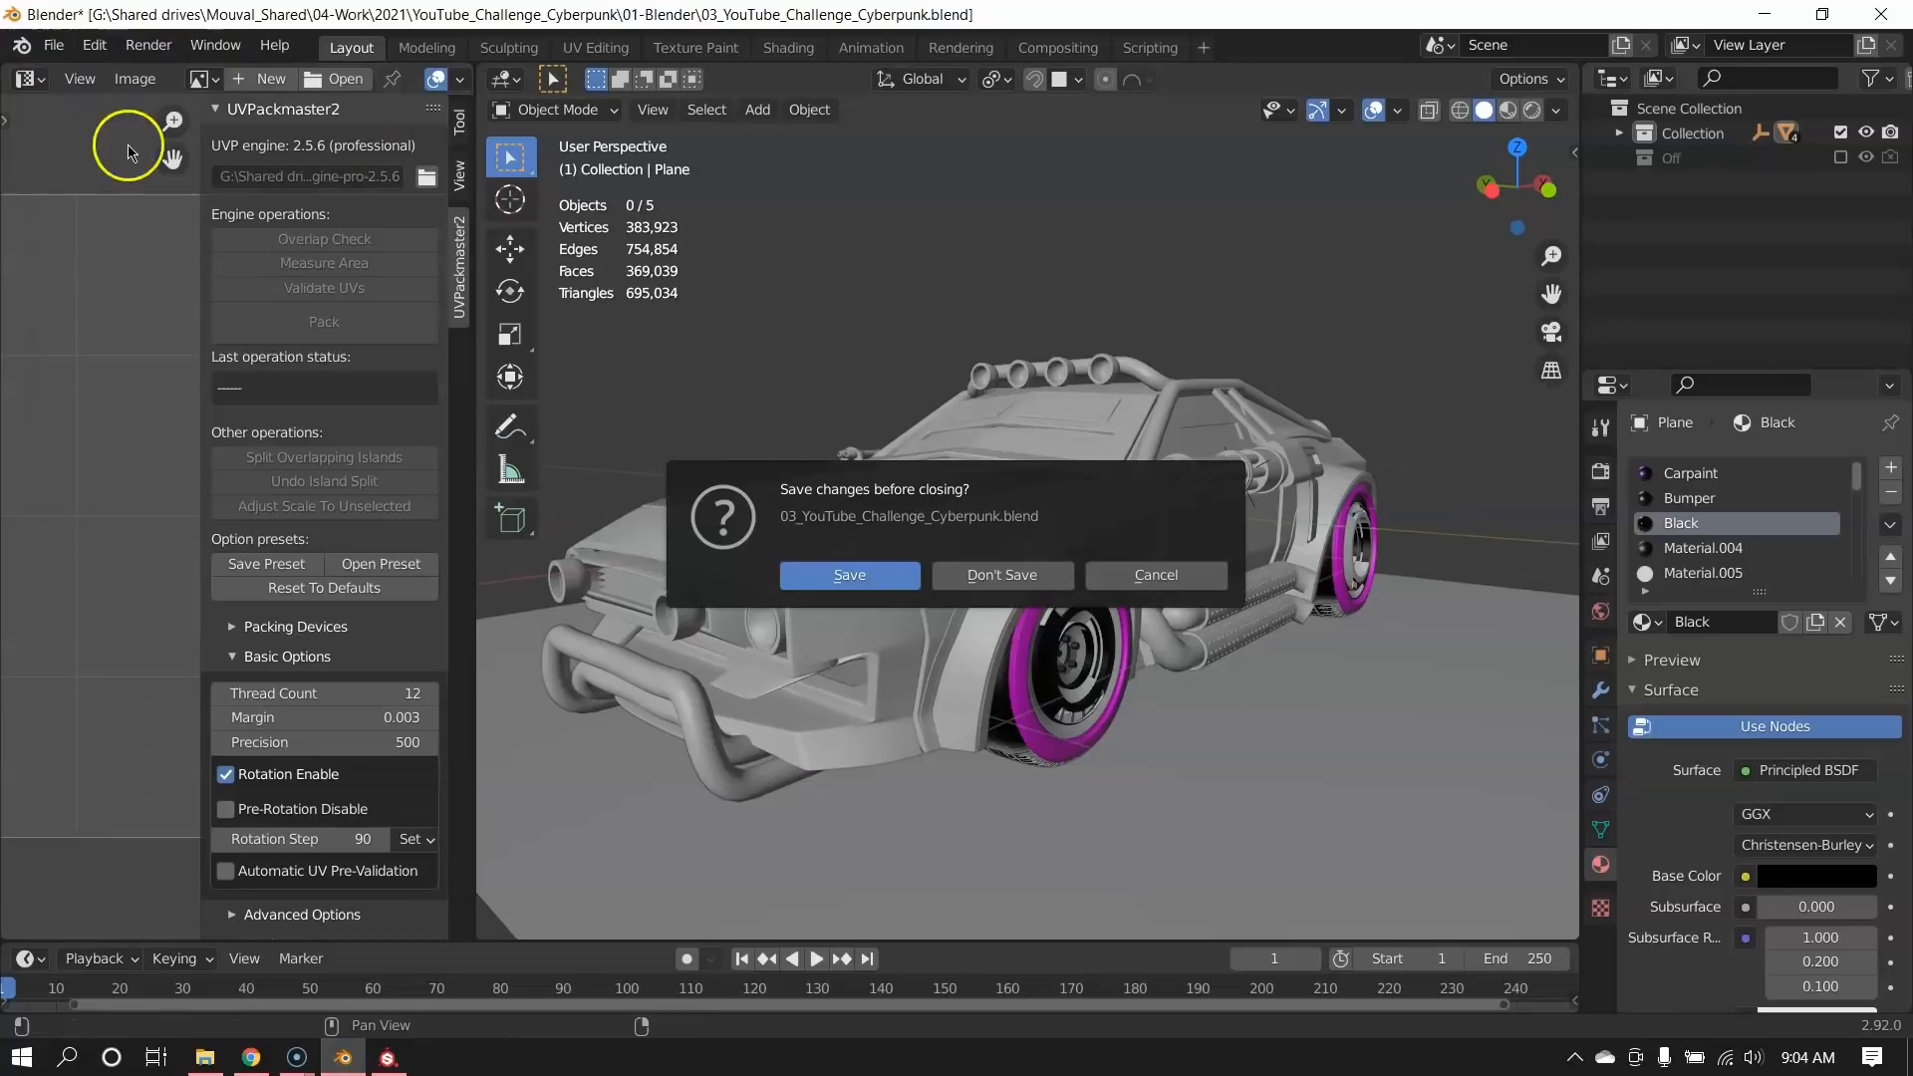
click(982, 573)
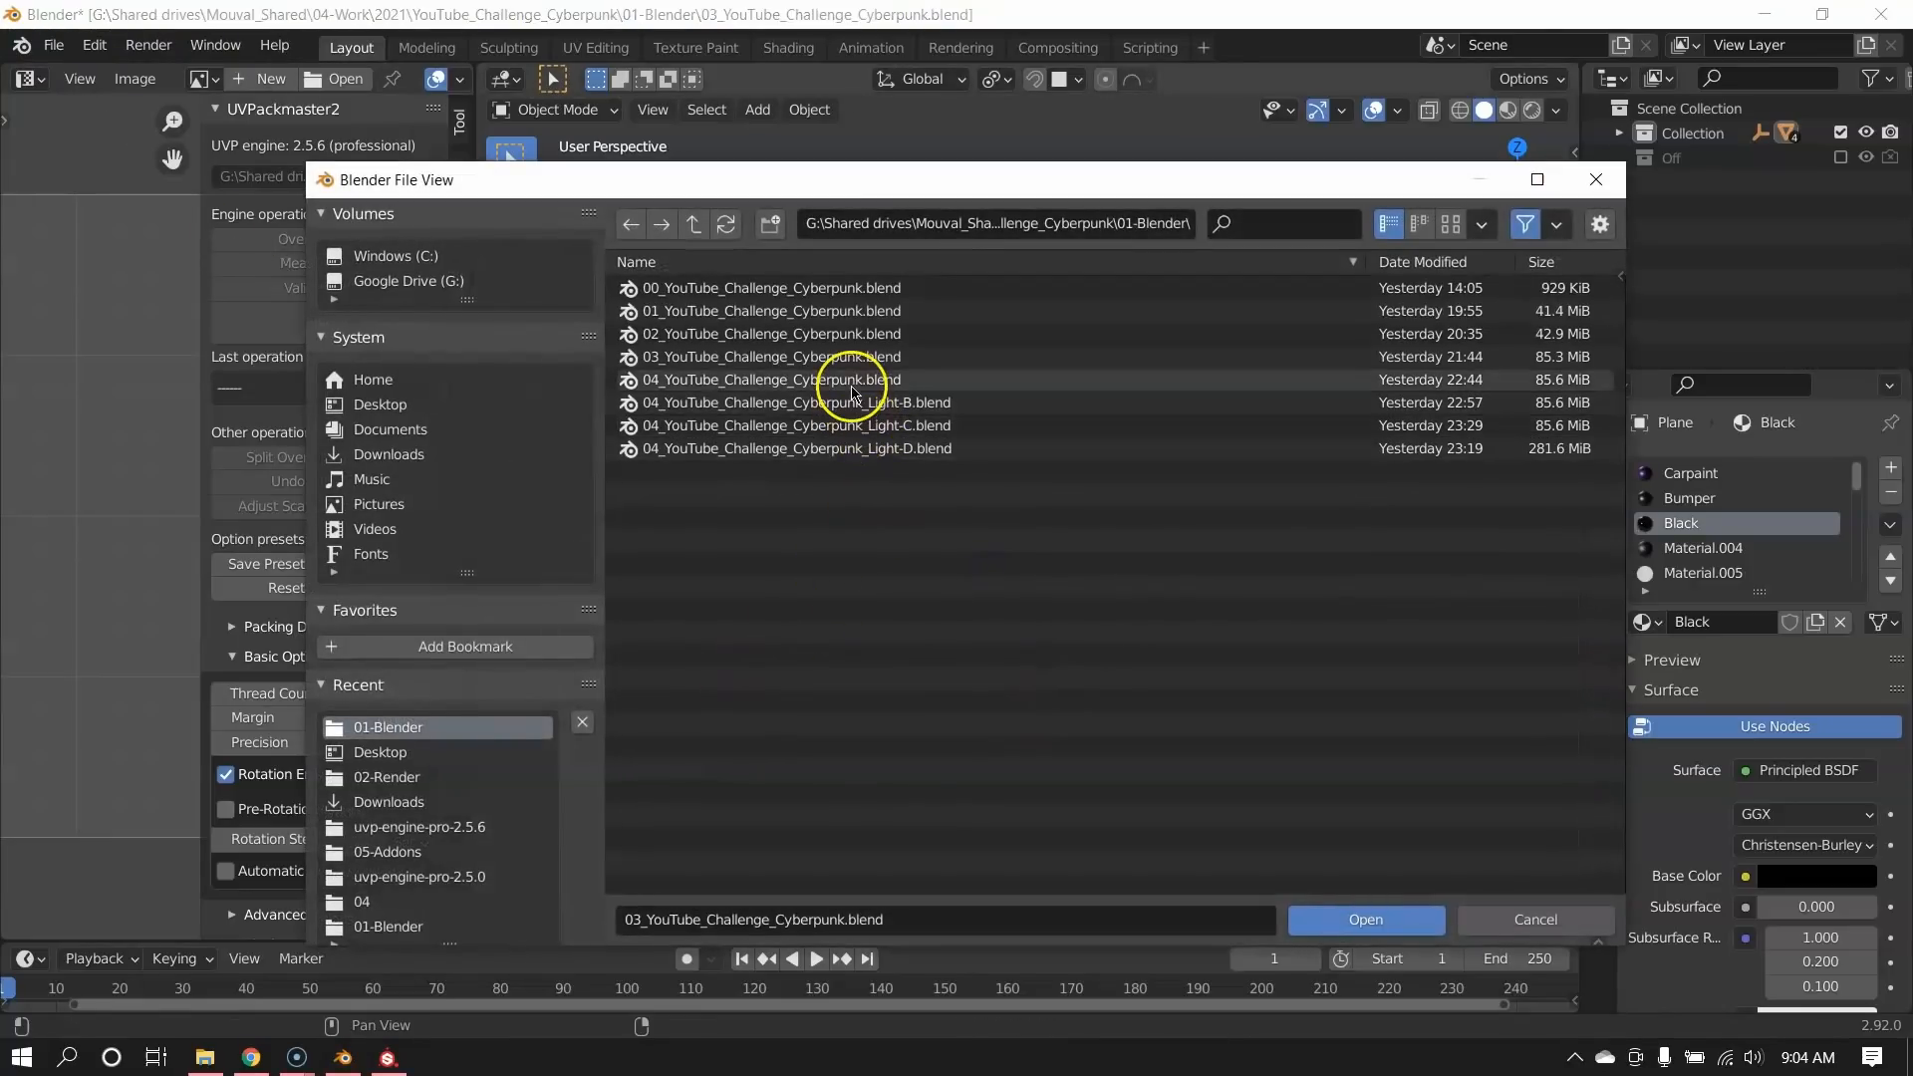
click(852, 383)
click(1384, 917)
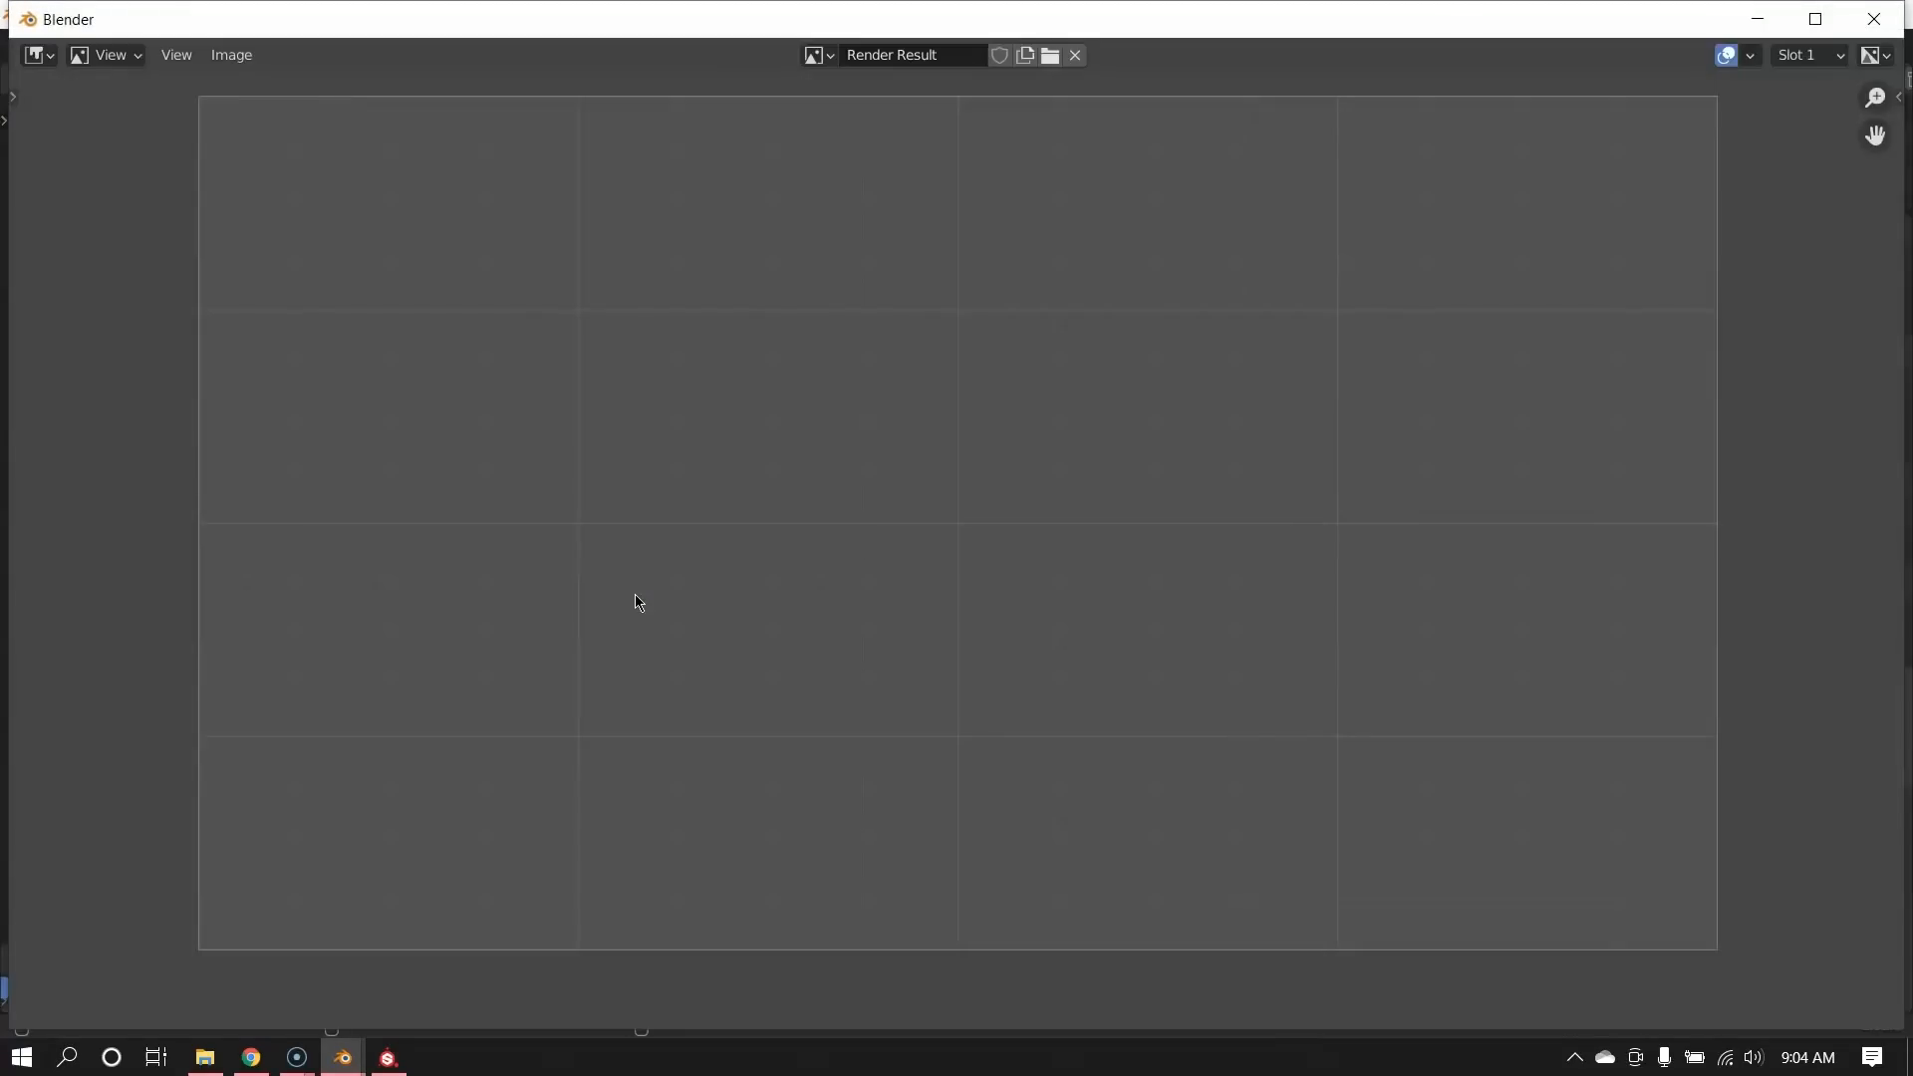
click(1873, 18)
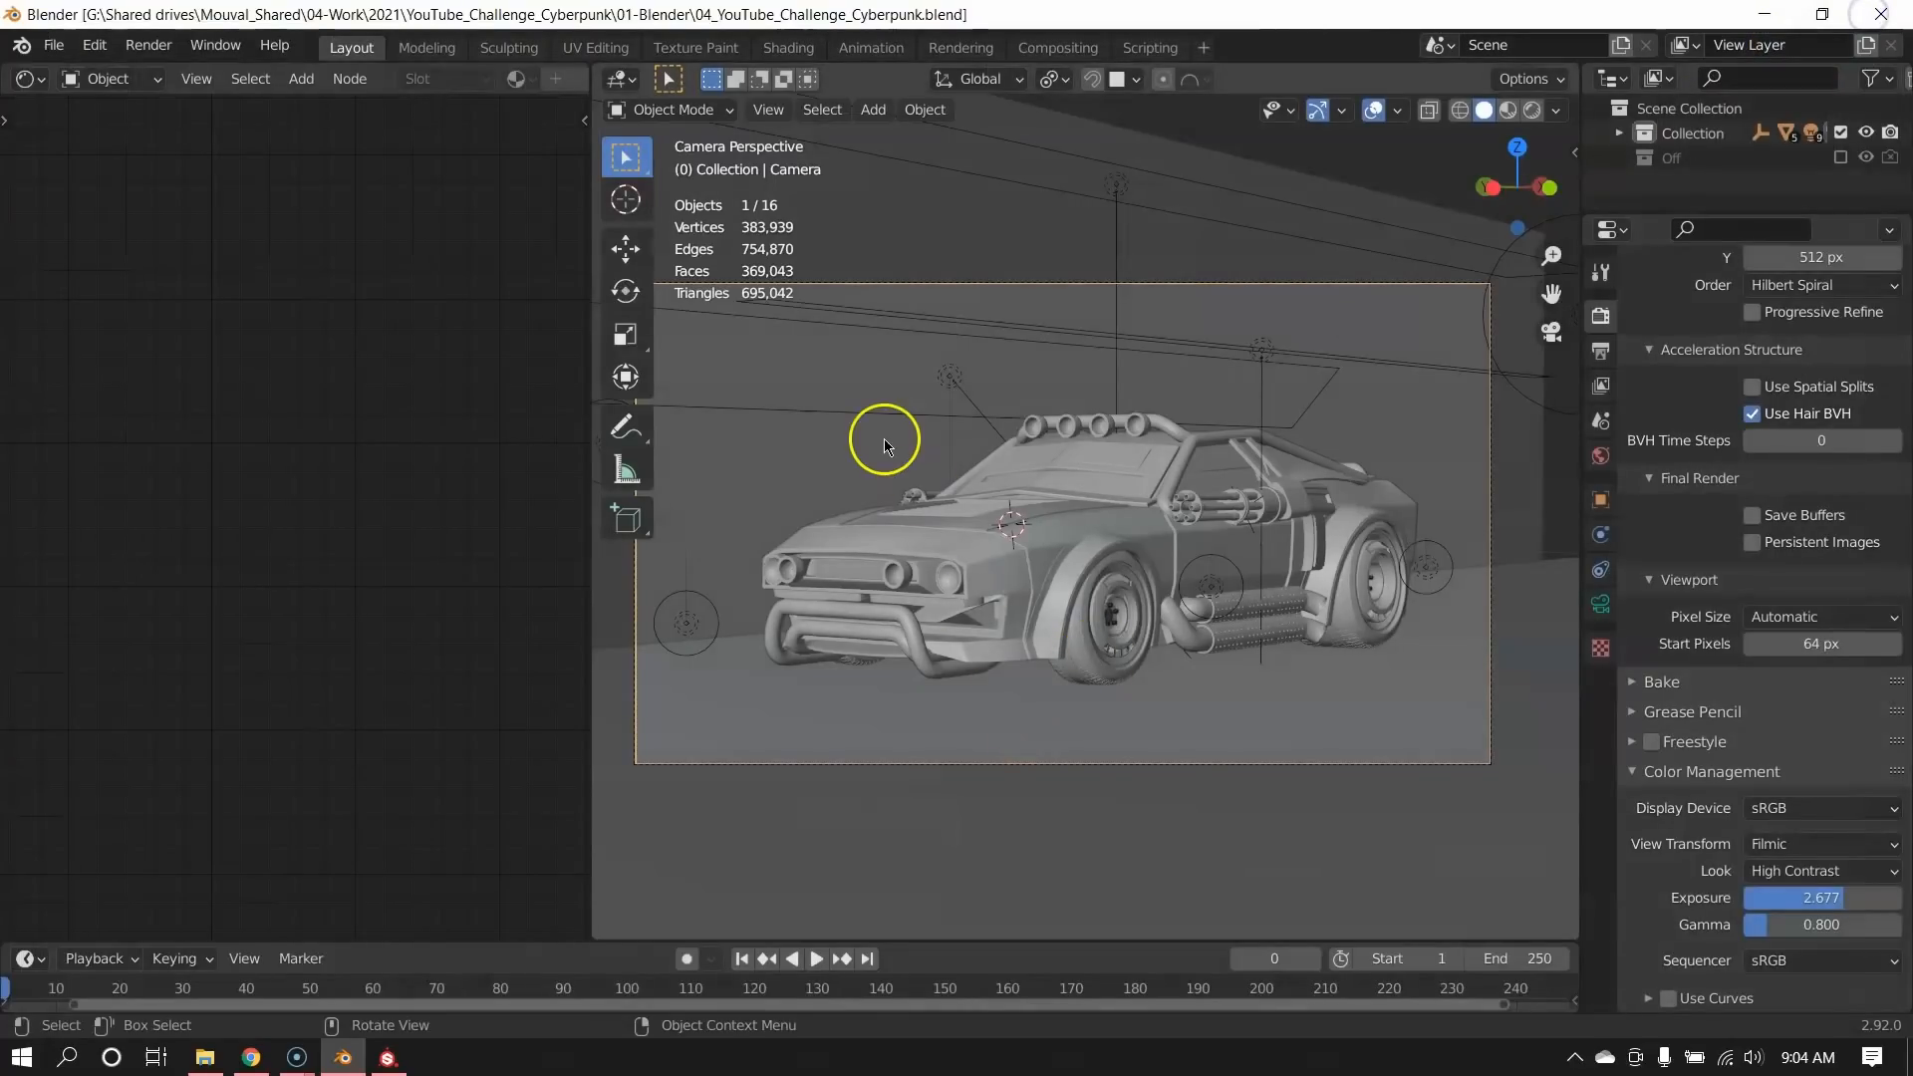
Show the camera's lens settings, then inspect the backdrop and road planes from outside the camera view.
click(1046, 282)
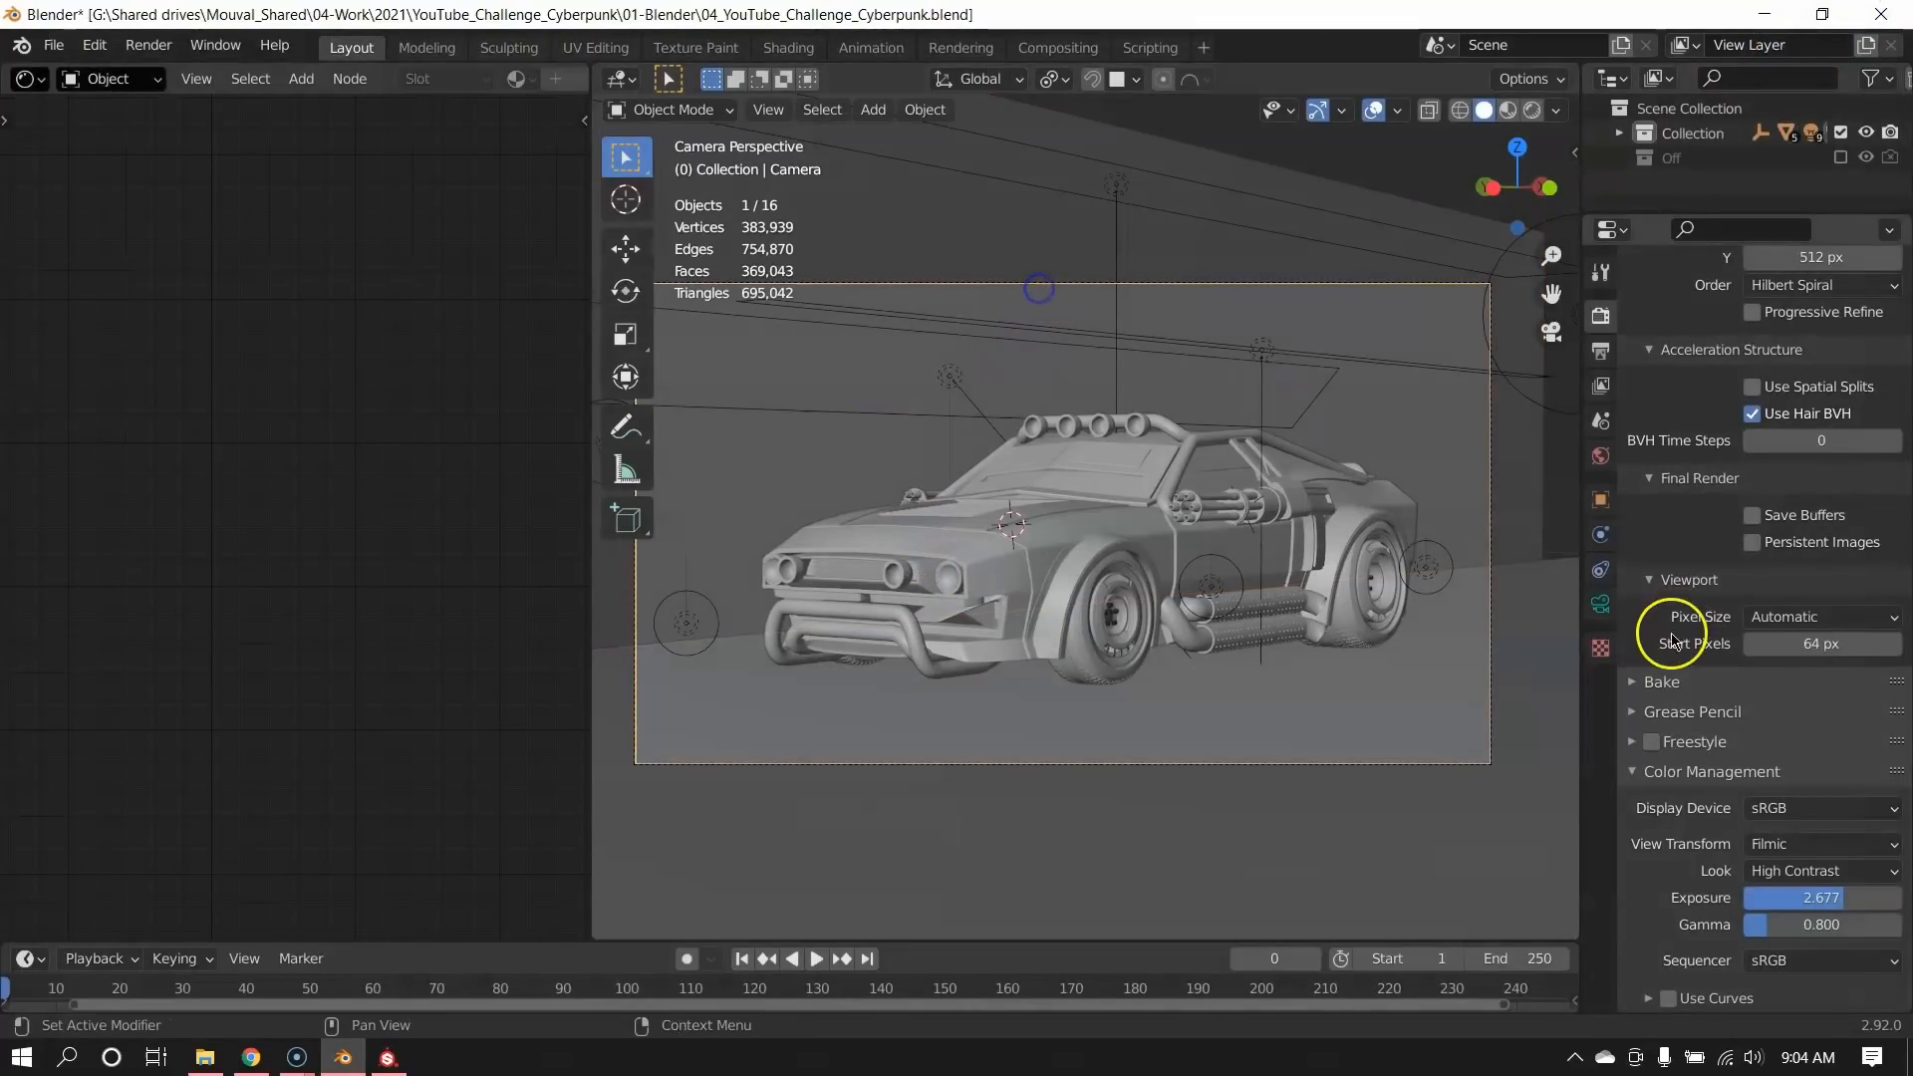
click(1606, 612)
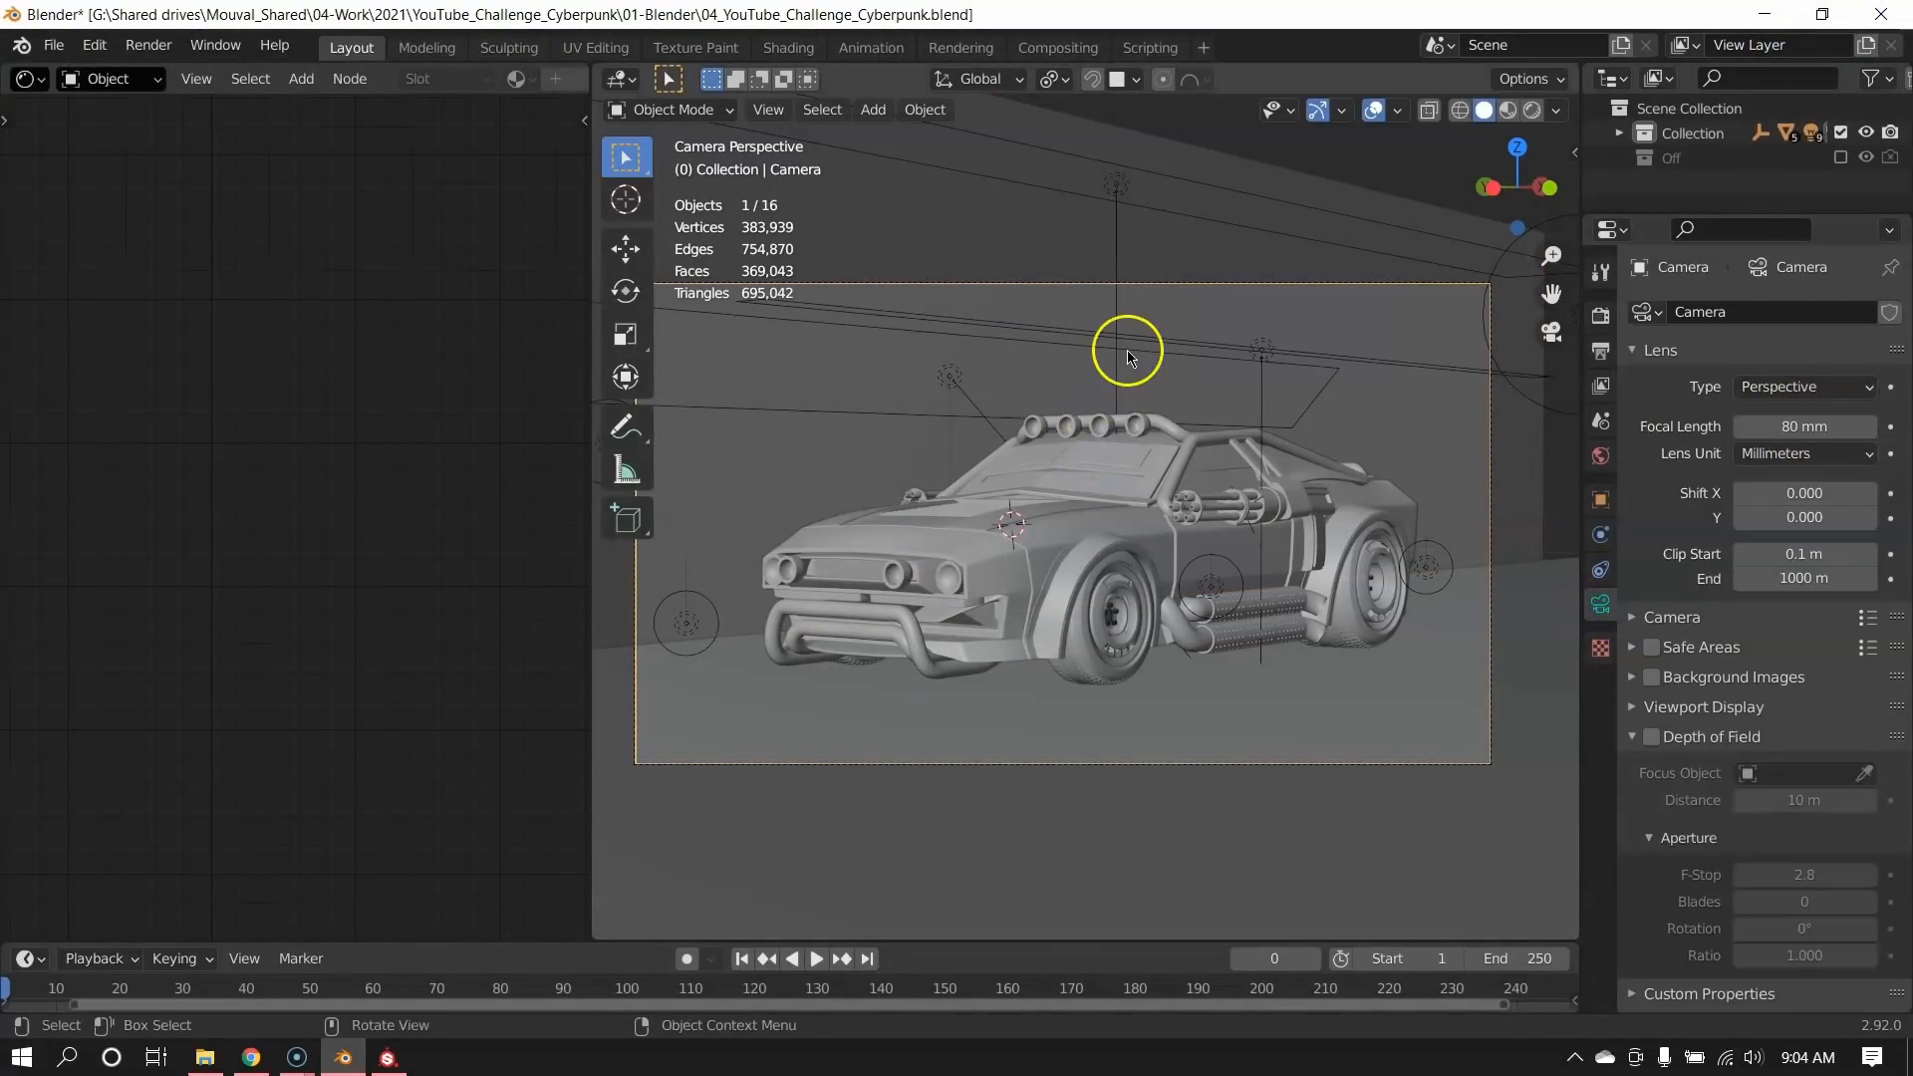
middle_drag(1127, 350, 934, 576)
click(1032, 576)
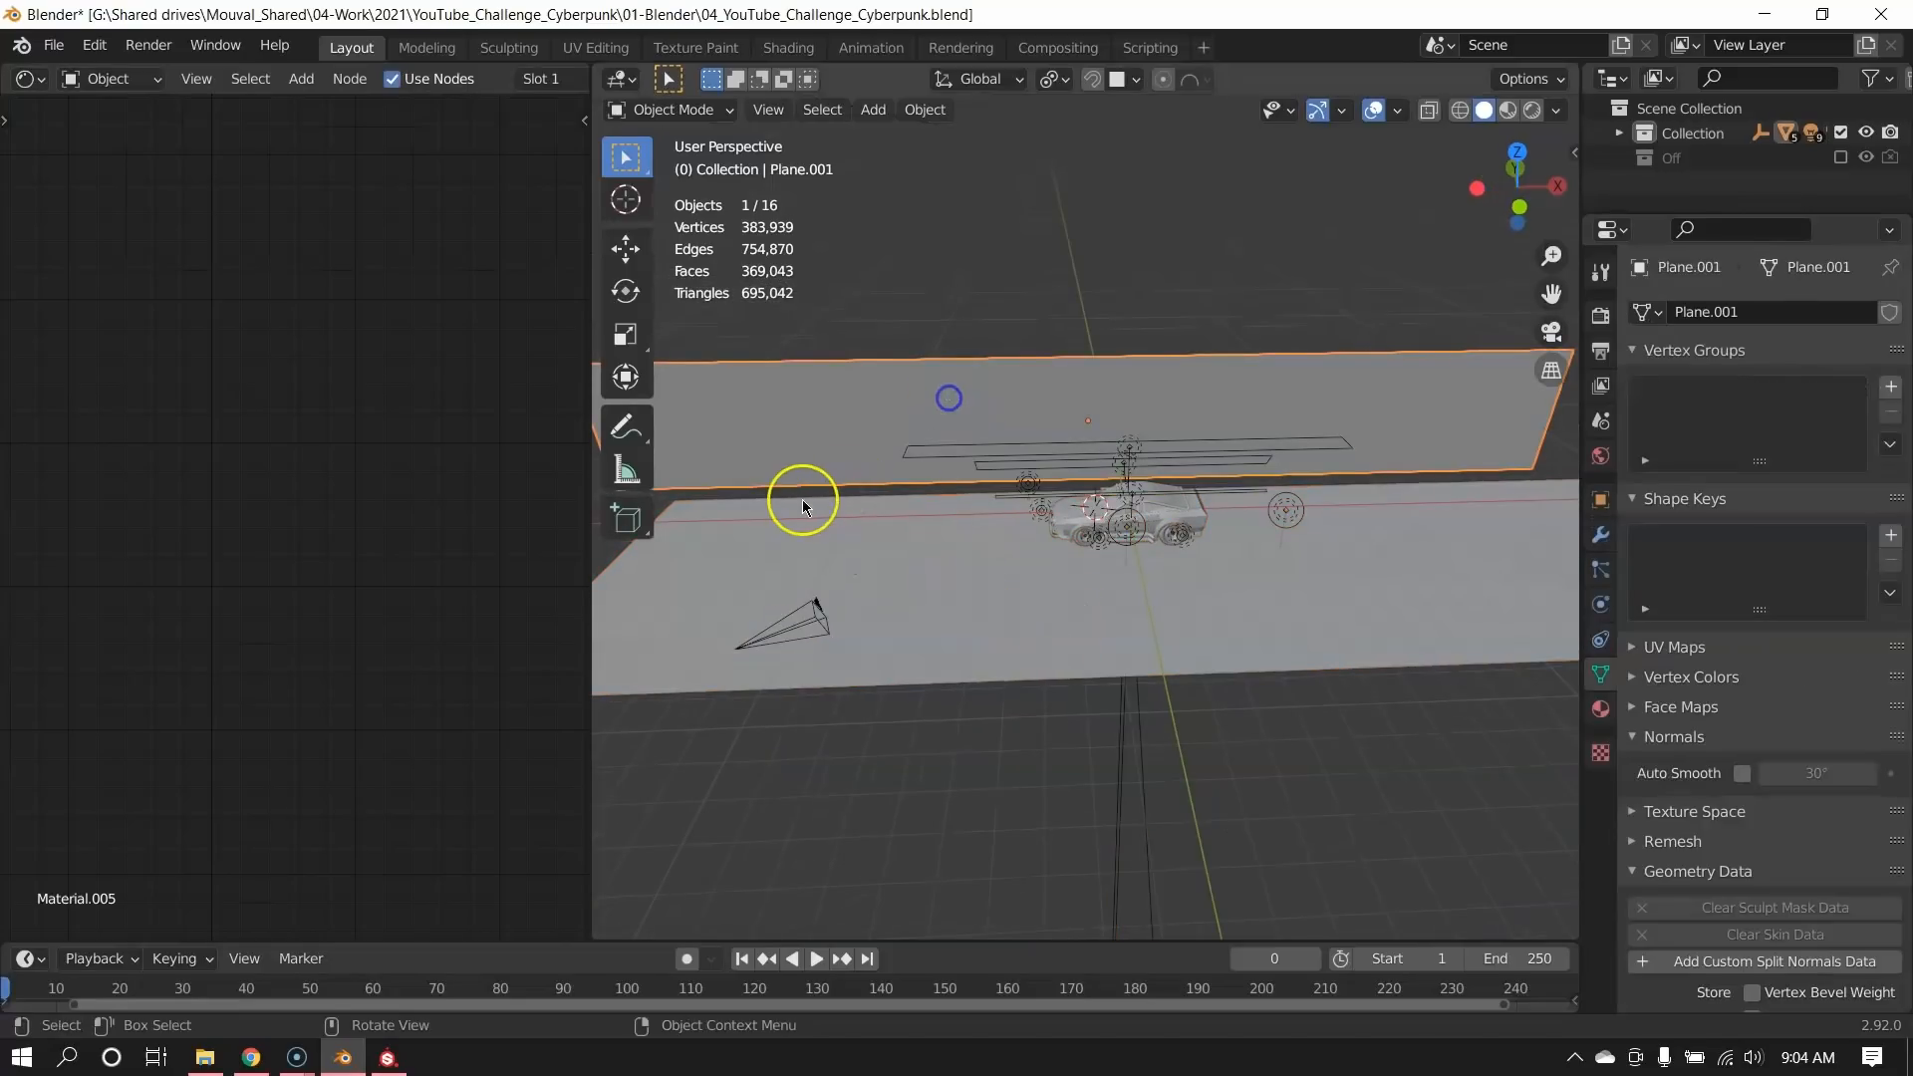
middle_drag(803, 499, 784, 545)
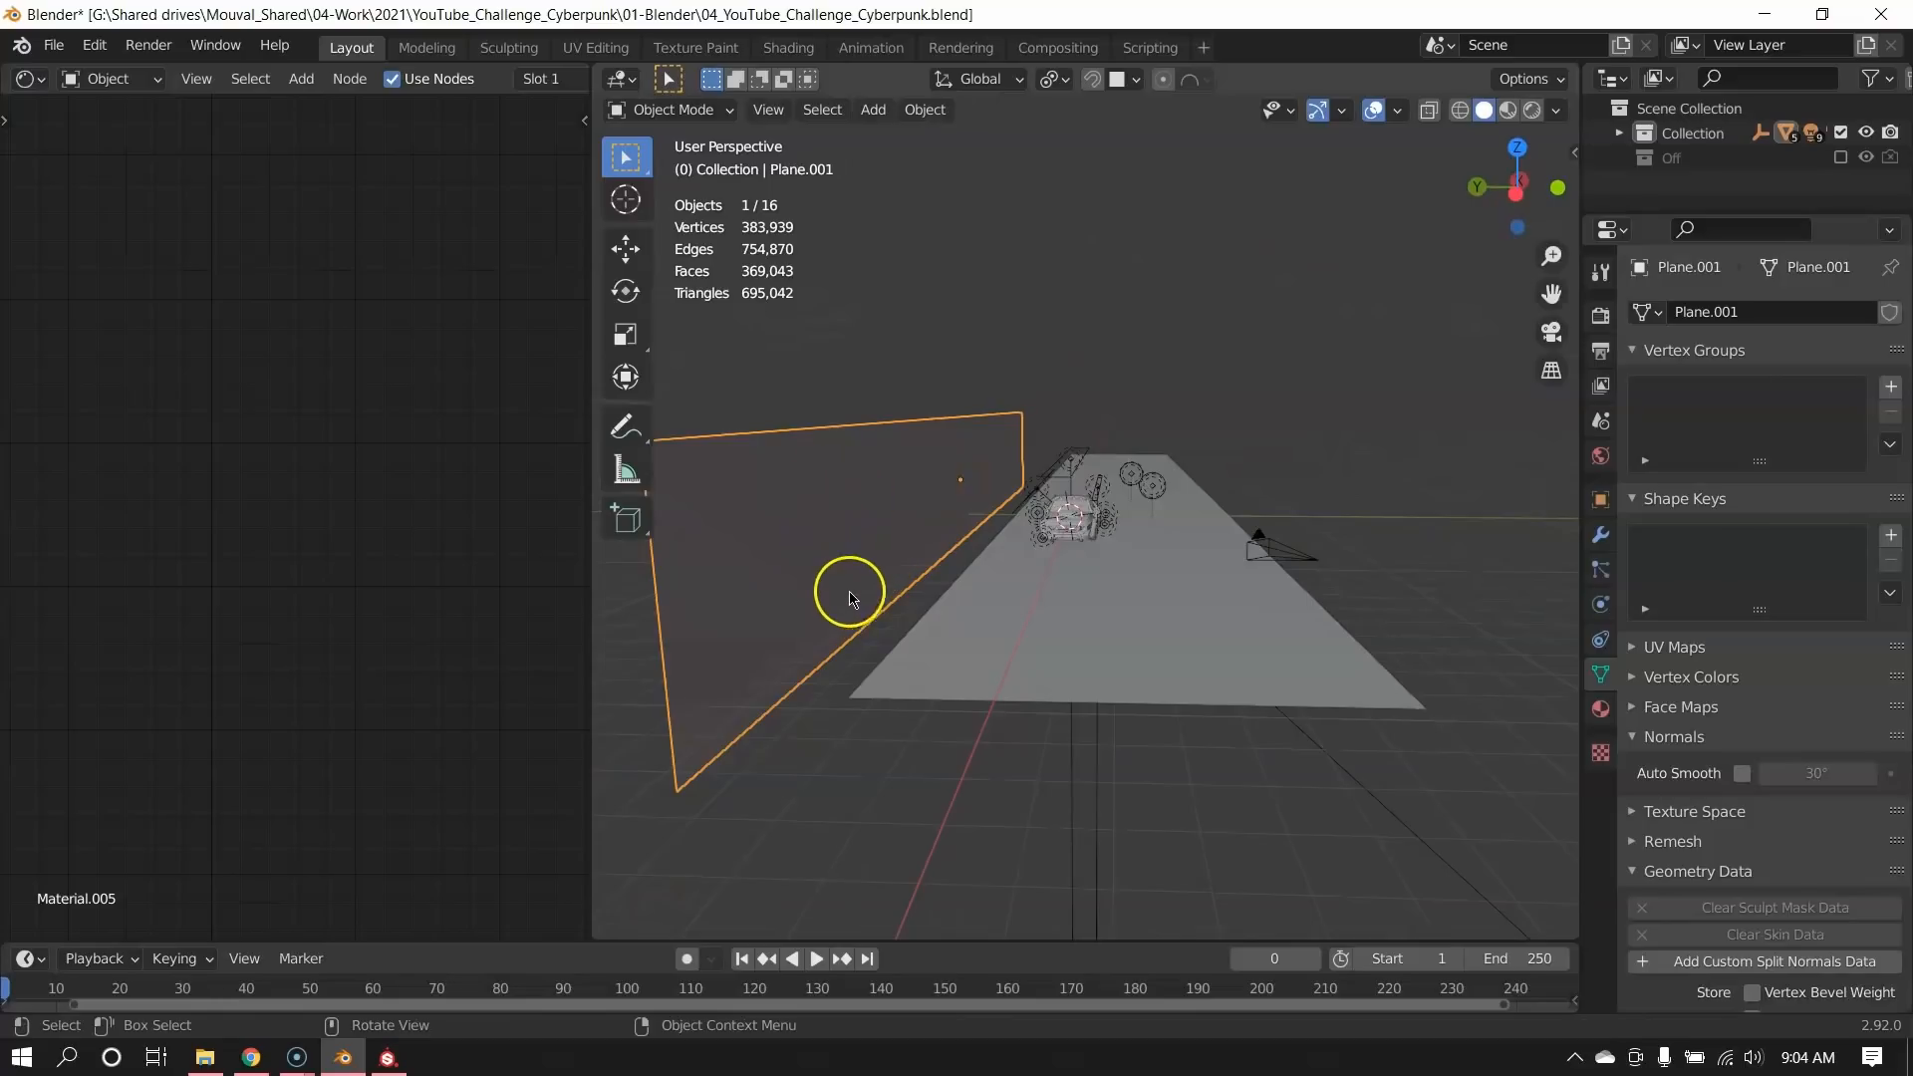
middle_drag(1133, 694, 1155, 602)
click(1162, 595)
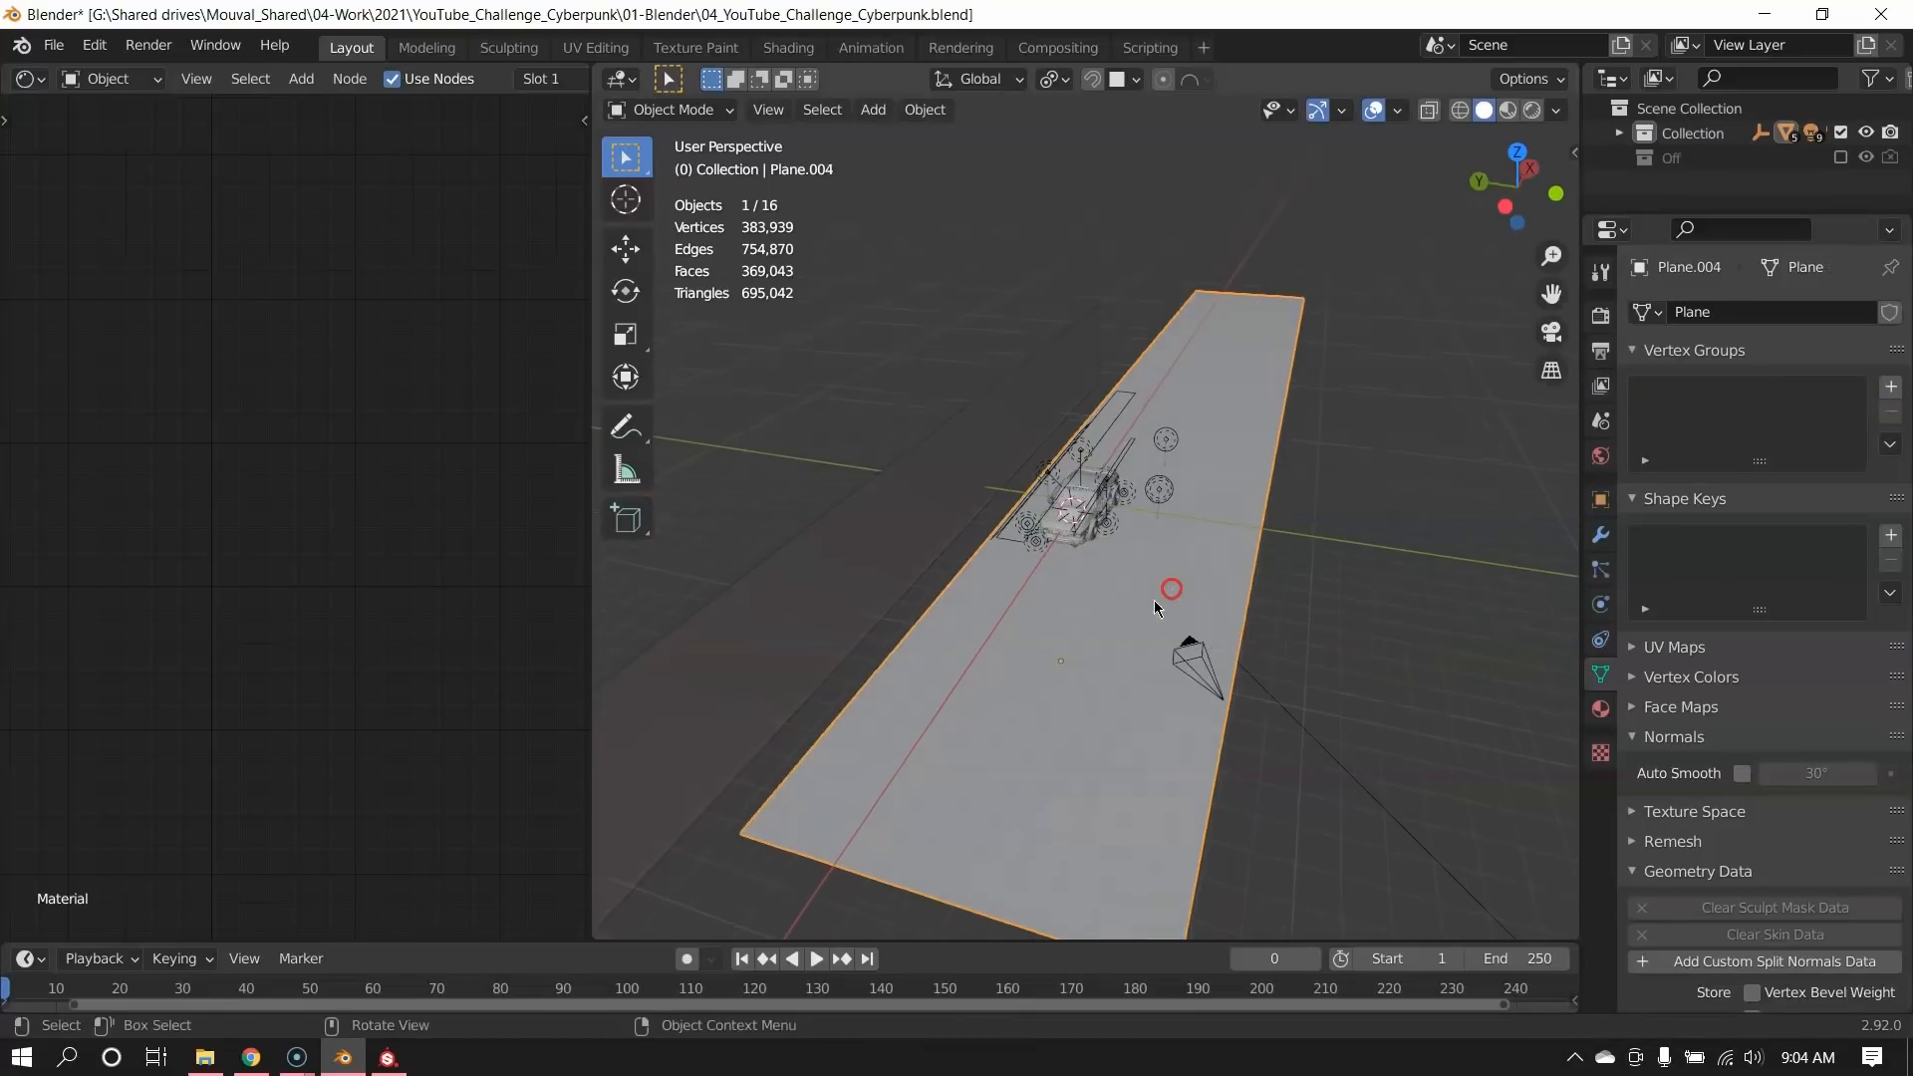
Switch the viewport to Material Preview and zoom into the car's hood.
key(z)
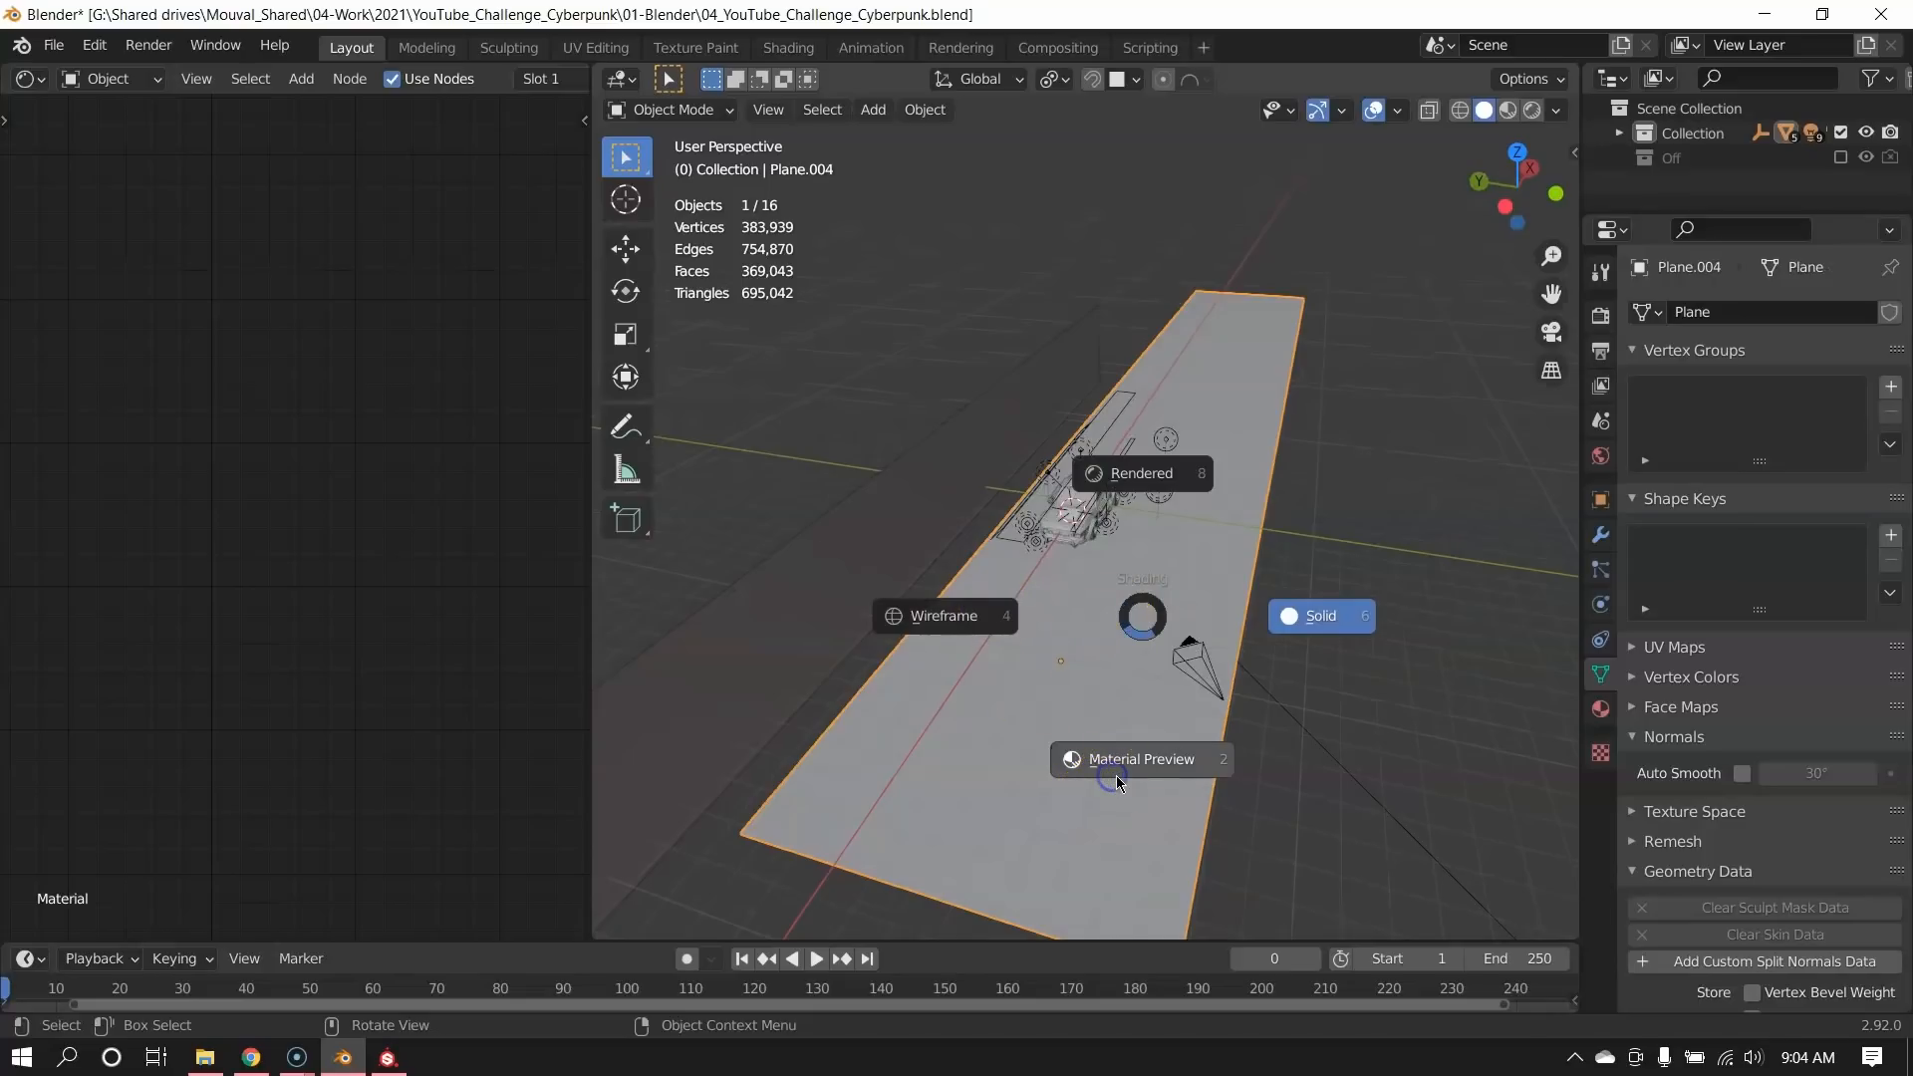
click(1111, 780)
key(shift+b)
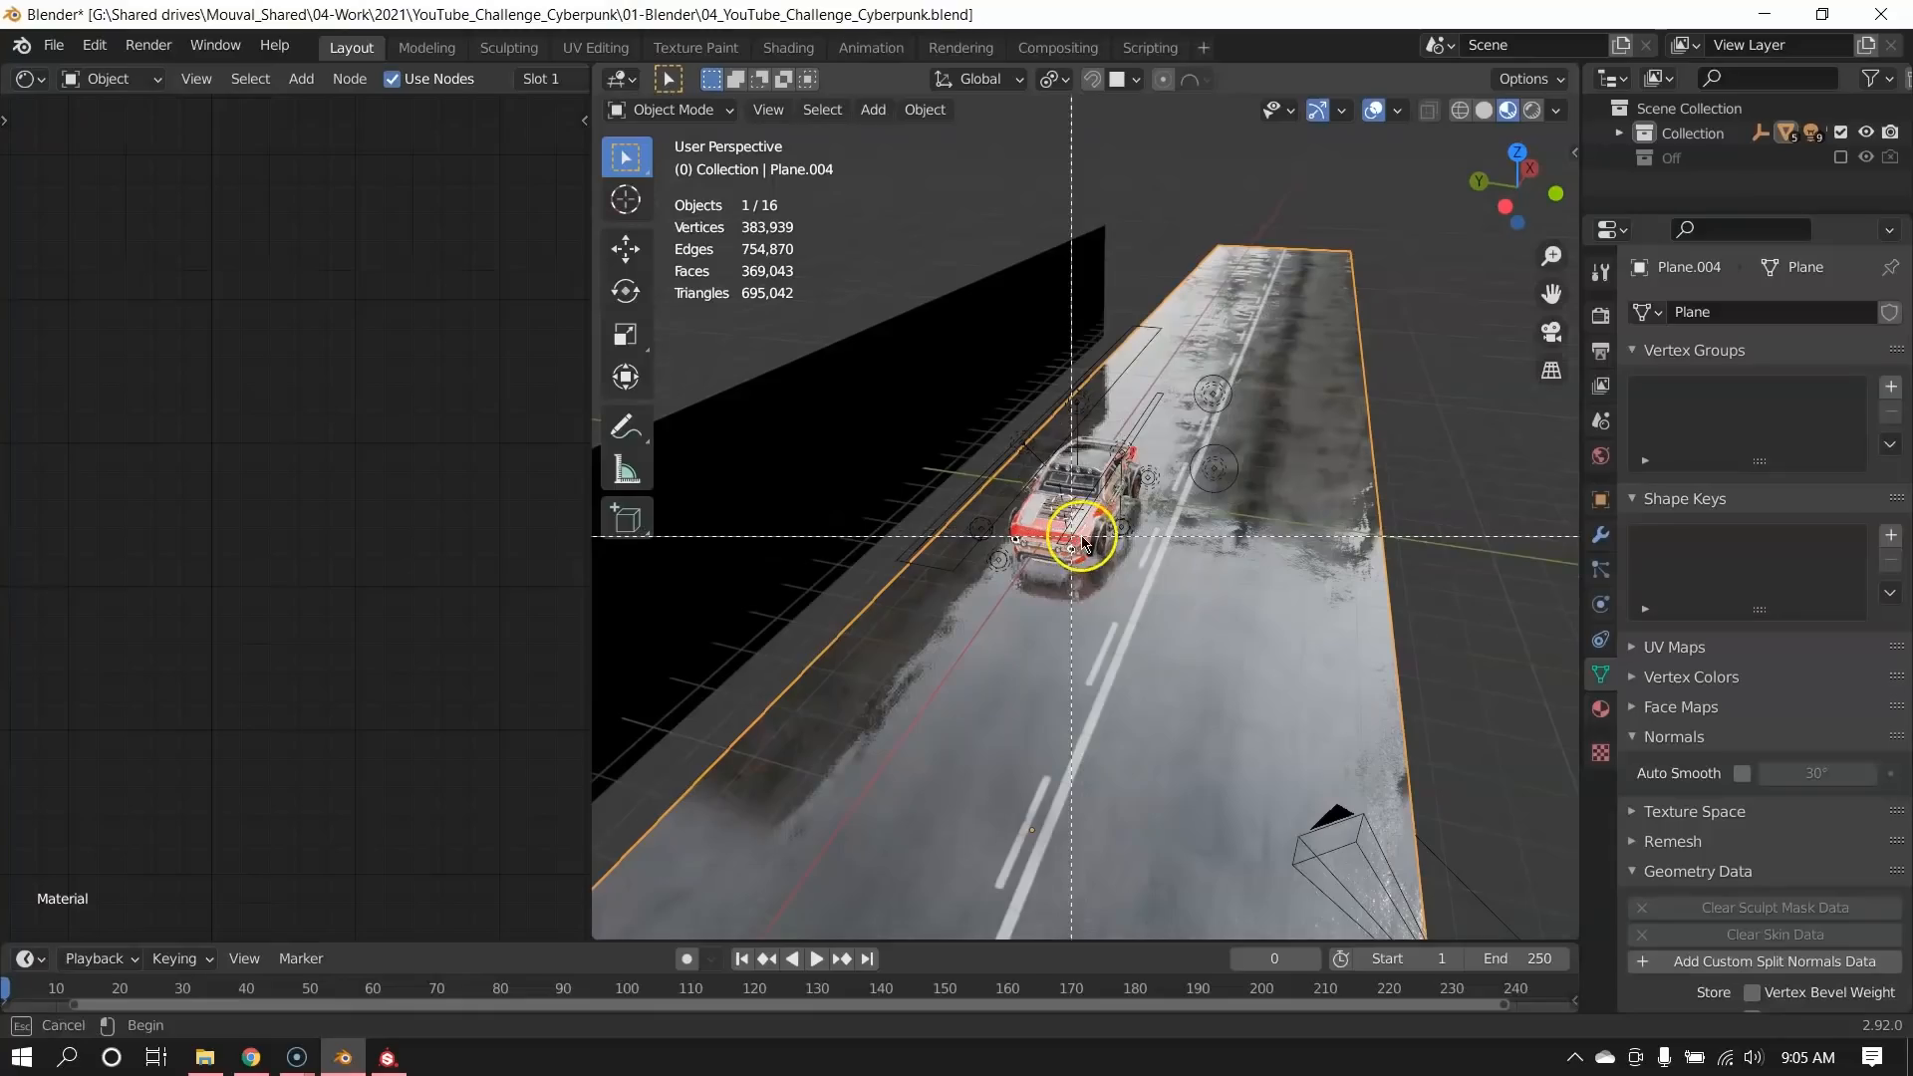
drag(1066, 521, 1106, 560)
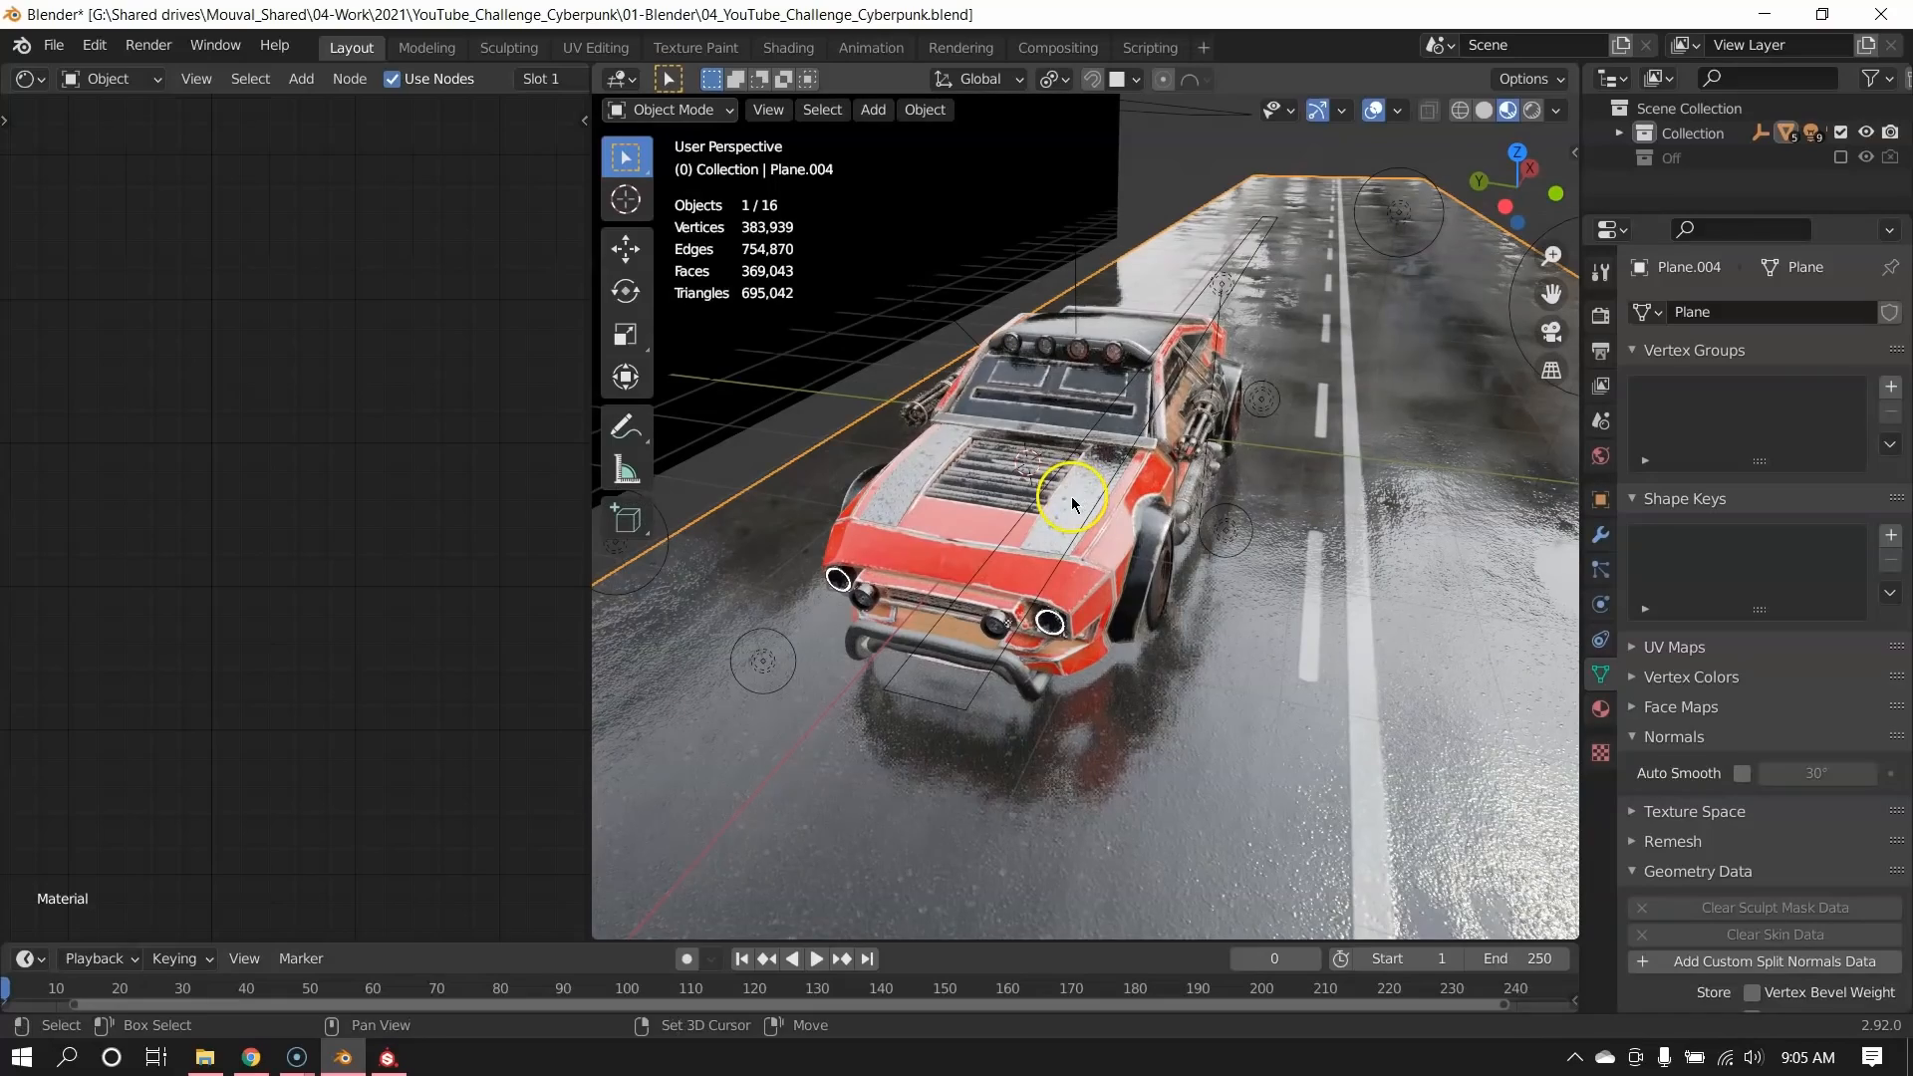
key(shift+b)
drag(1059, 485, 1097, 534)
Examine the textured car from several sides, including its body material, exhaust pipes and front wheel, with everything deselected.
mouse_move(1098, 535)
middle_down()
mouse_move(961, 554)
mouse_move(741, 446)
mouse_move(1223, 530)
mouse_move(1289, 375)
mouse_move(1149, 646)
mouse_move(1162, 713)
mouse_move(1037, 532)
mouse_move(1152, 574)
mouse_move(1153, 457)
mouse_move(1104, 470)
mouse_move(1335, 498)
mouse_move(1345, 520)
mouse_move(1199, 514)
mouse_move(1301, 528)
mouse_move(1233, 532)
mouse_move(1319, 525)
mouse_move(807, 555)
mouse_move(1038, 535)
mouse_move(1315, 559)
mouse_move(1087, 582)
middle_up()
scroll(1096, 597, down, 6)
click(1033, 530)
middle_drag(877, 536, 1255, 588)
scroll(1085, 599, up, 3)
middle_drag(1084, 600, 1195, 598)
key(alt+a)
middle_drag(984, 648, 1213, 533)
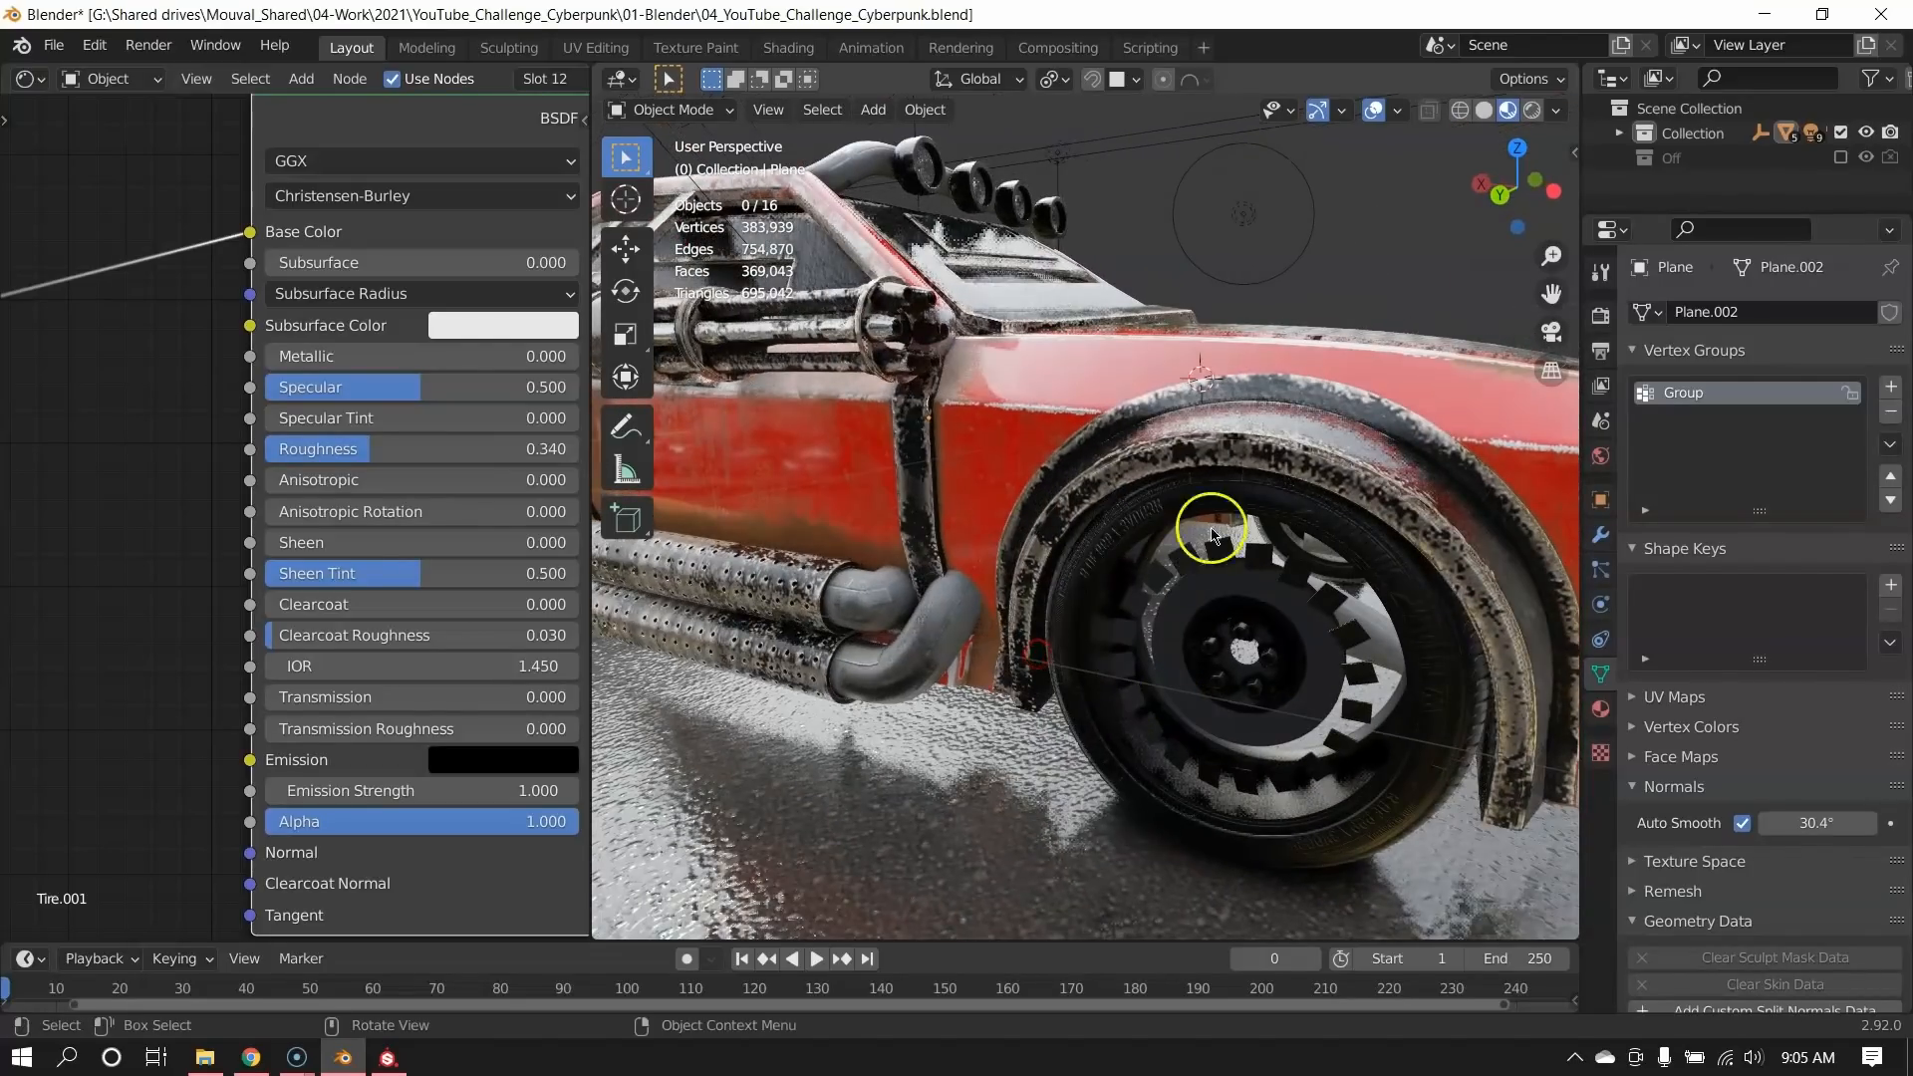
View the whole car, show its modifier settings and look through the list of available modifiers.
scroll(1247, 773, down, 4)
middle_drag(1246, 773, 917, 649)
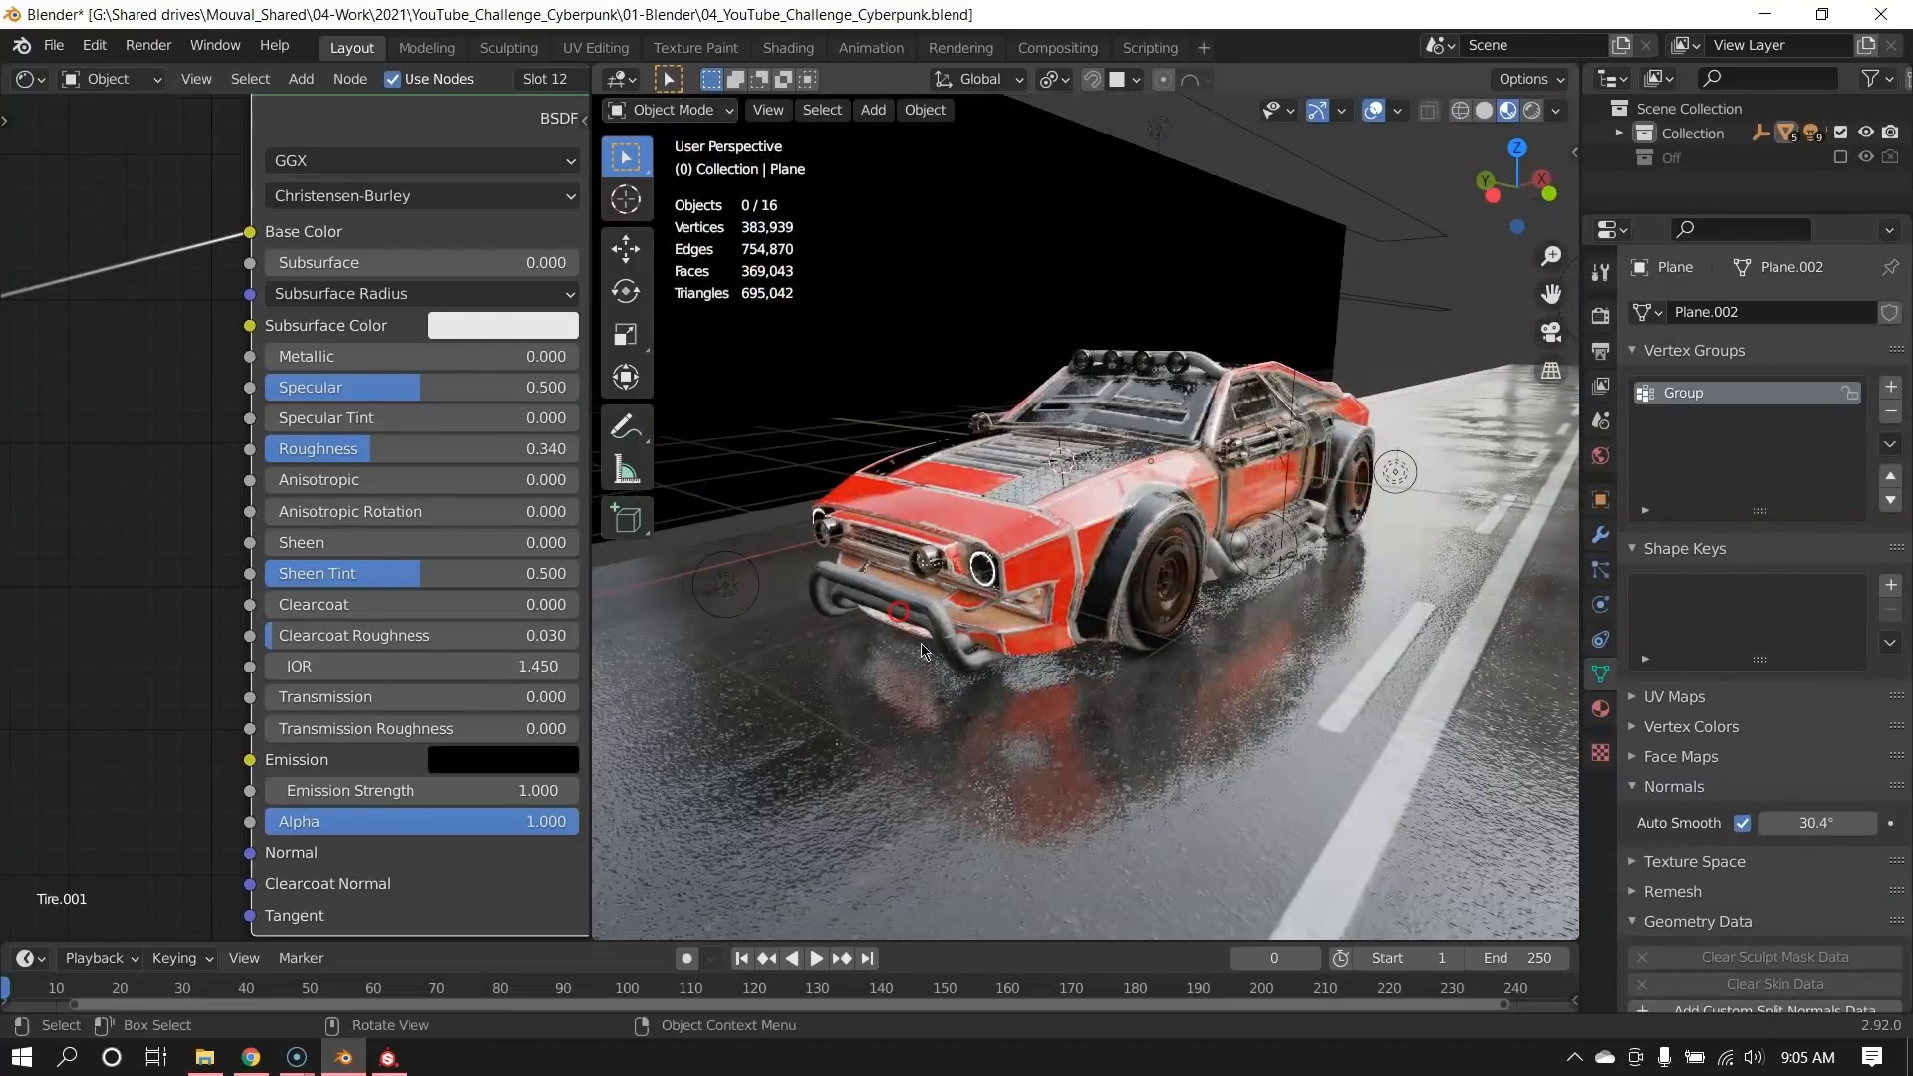
click(1601, 536)
click(1779, 313)
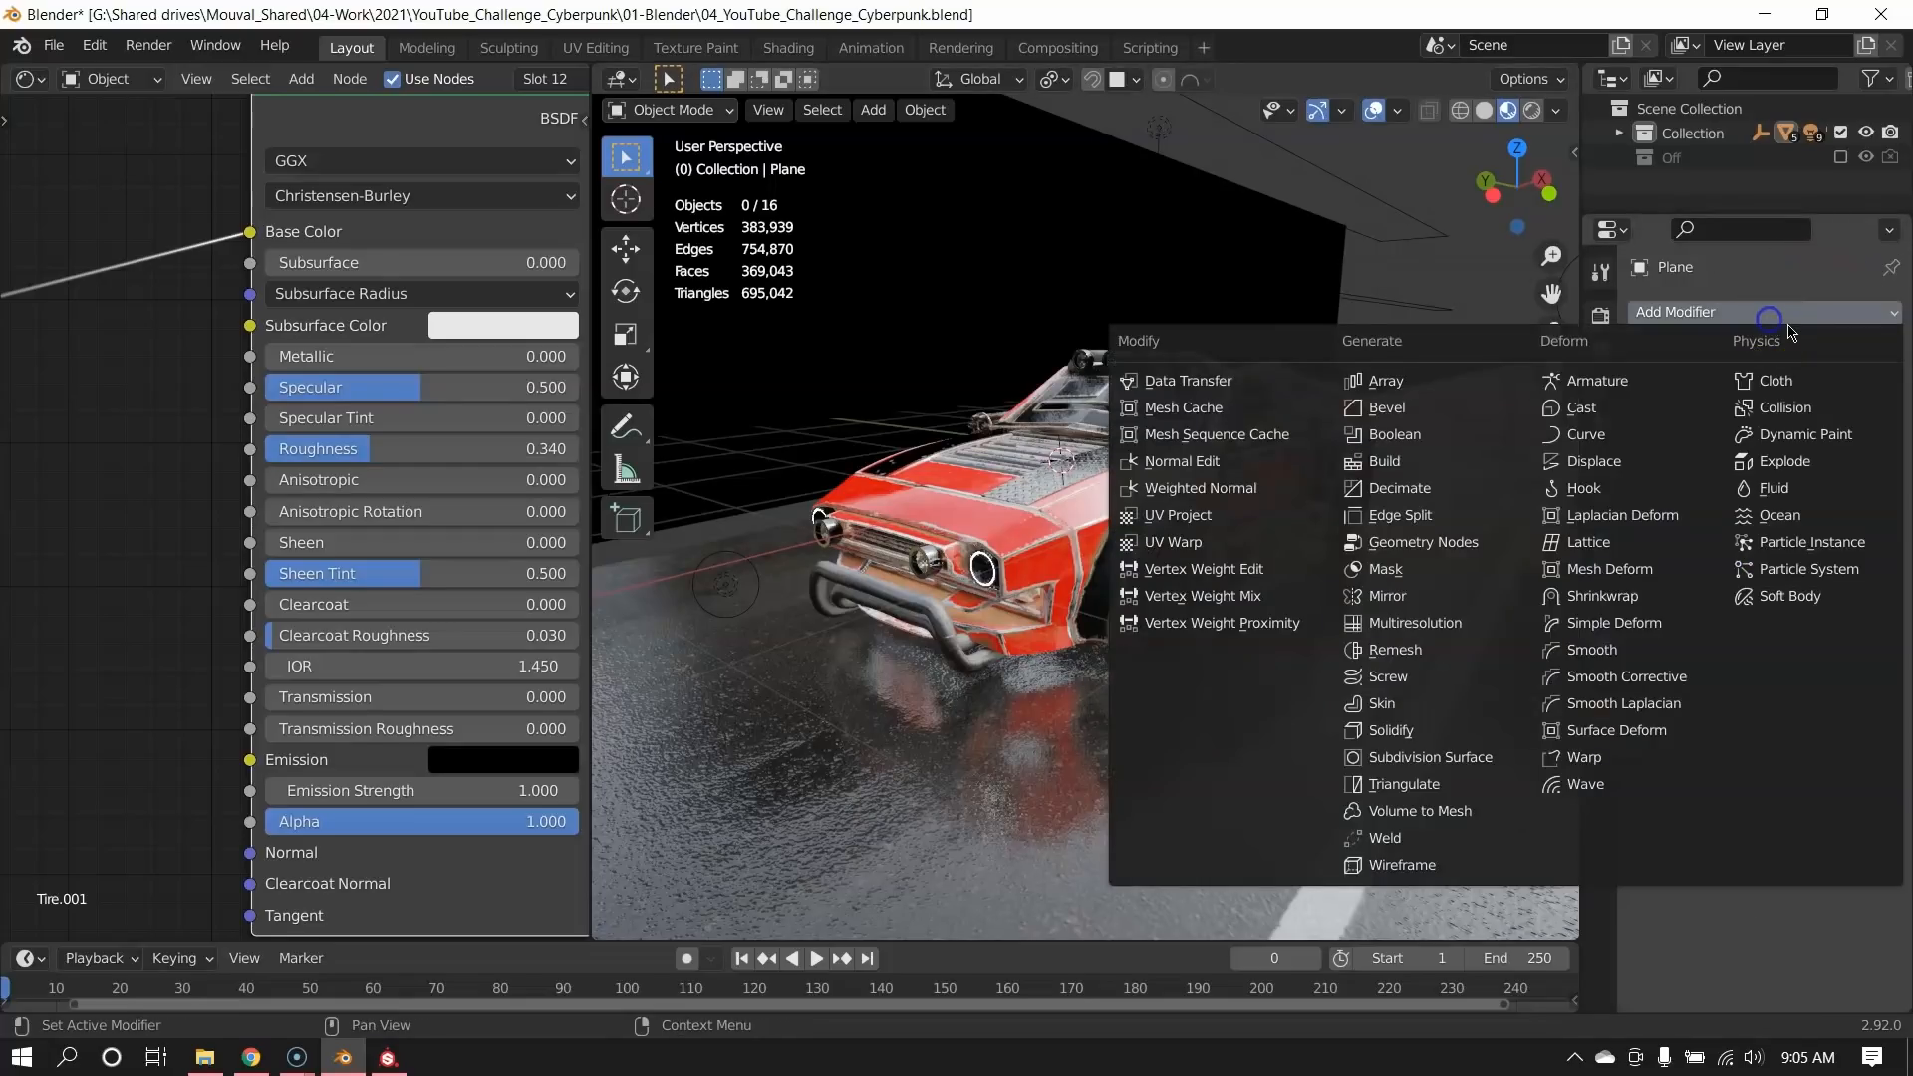
click(1783, 321)
Search the add-on preferences for the Modifier Tools add-on, then close the preferences window.
click(52, 45)
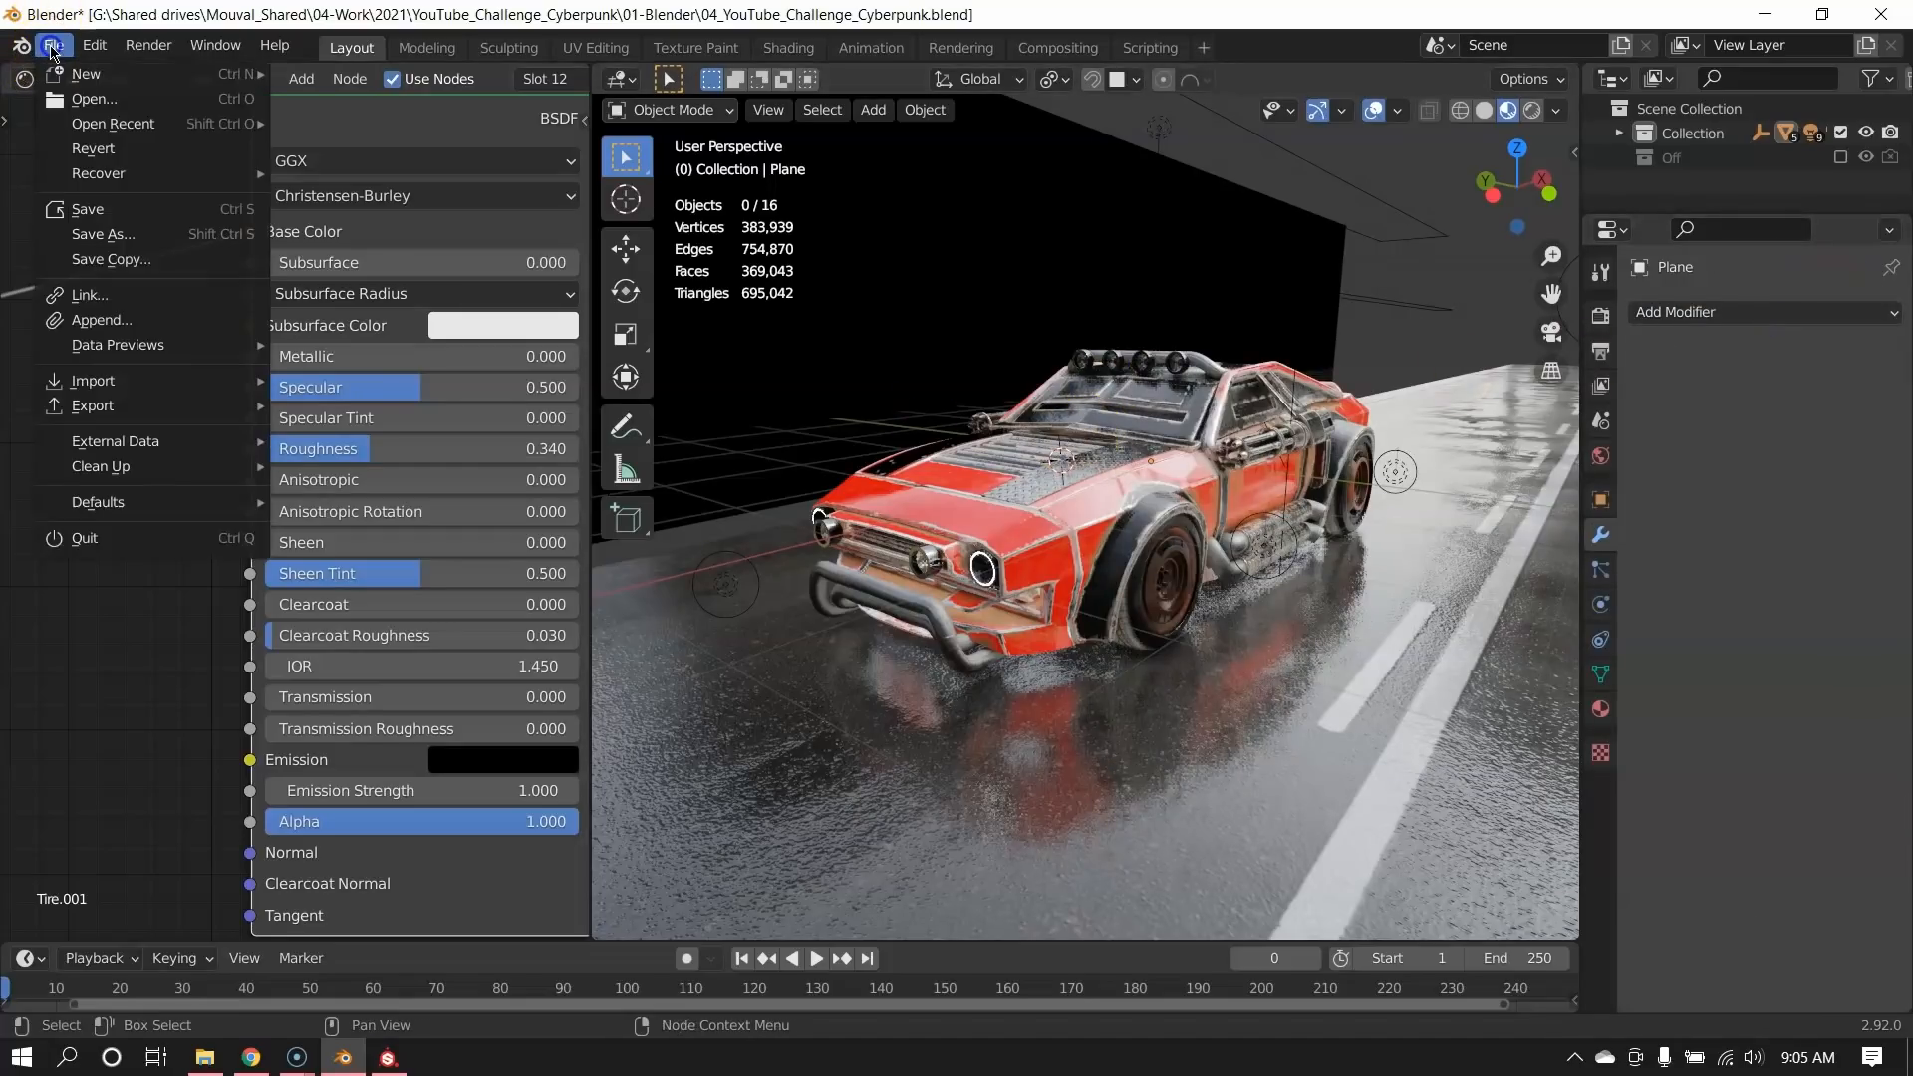
mouse_move(94, 45)
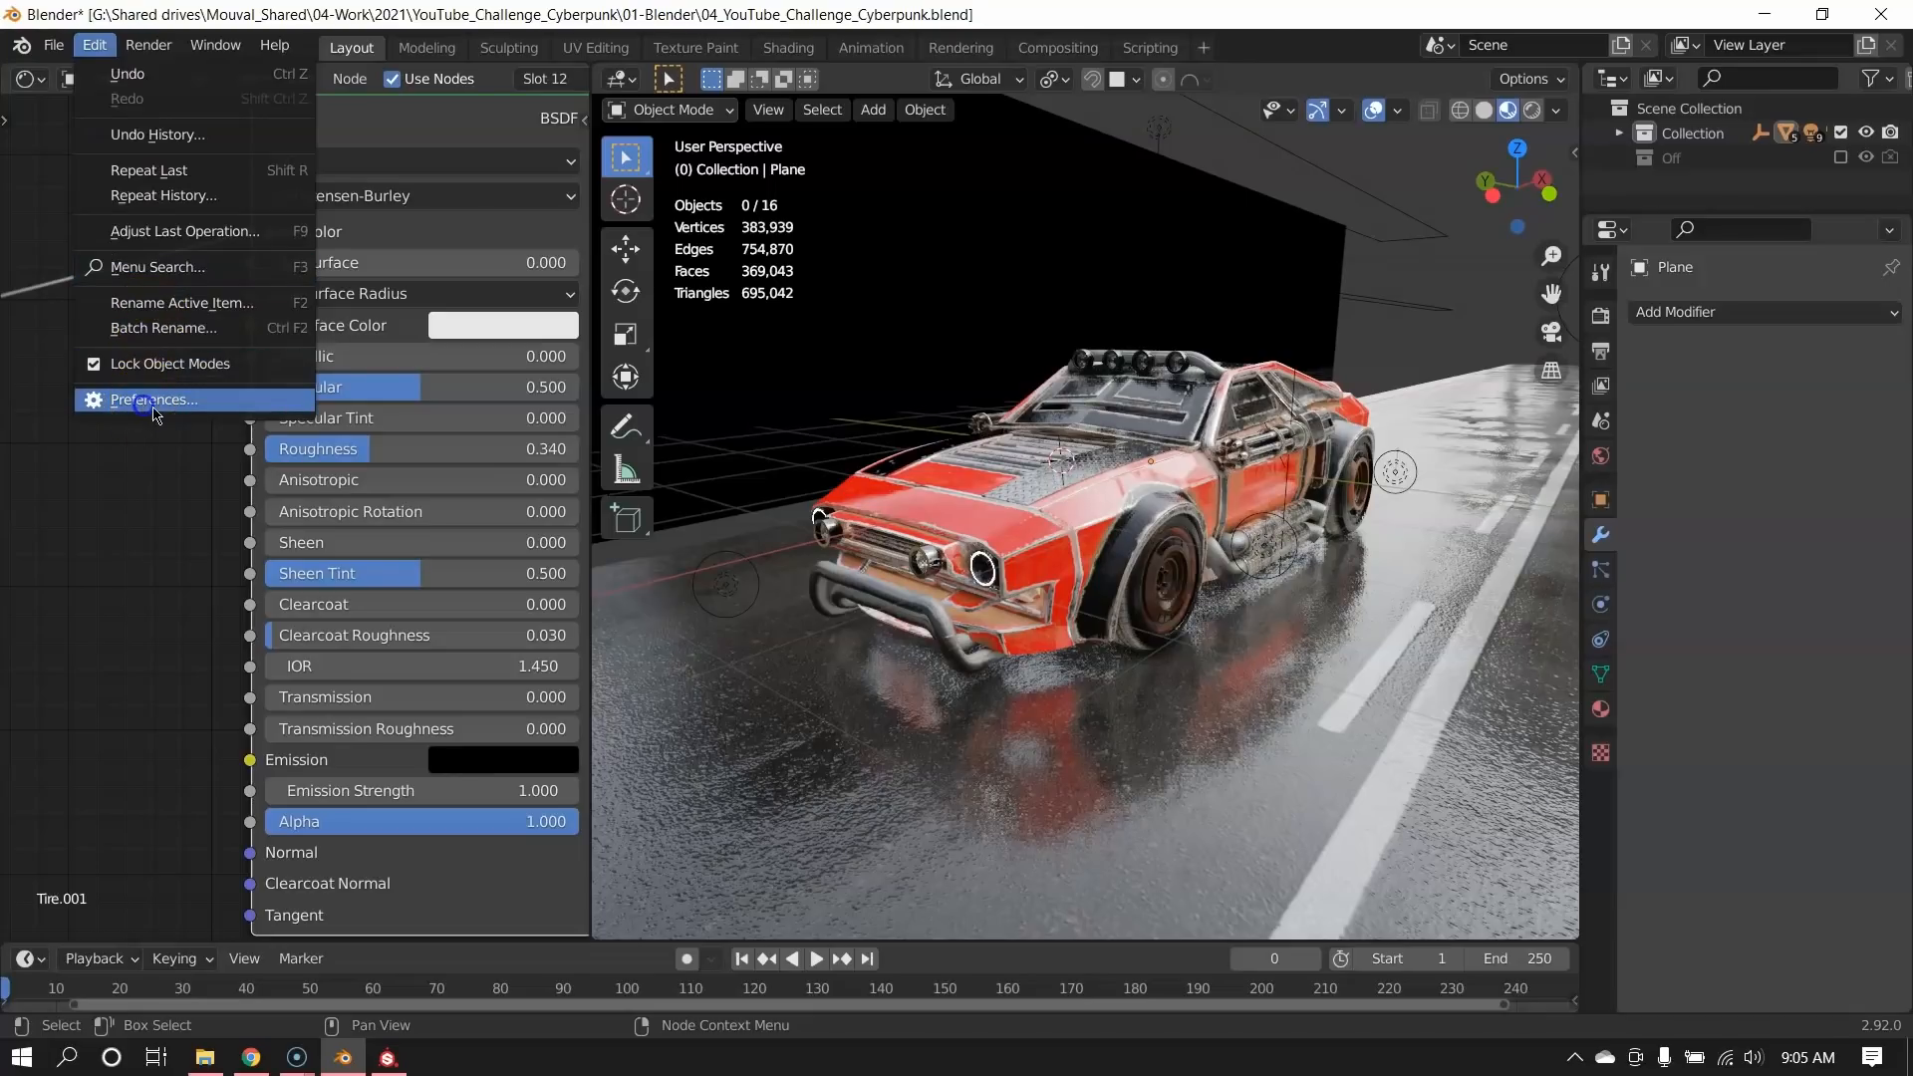
click(153, 402)
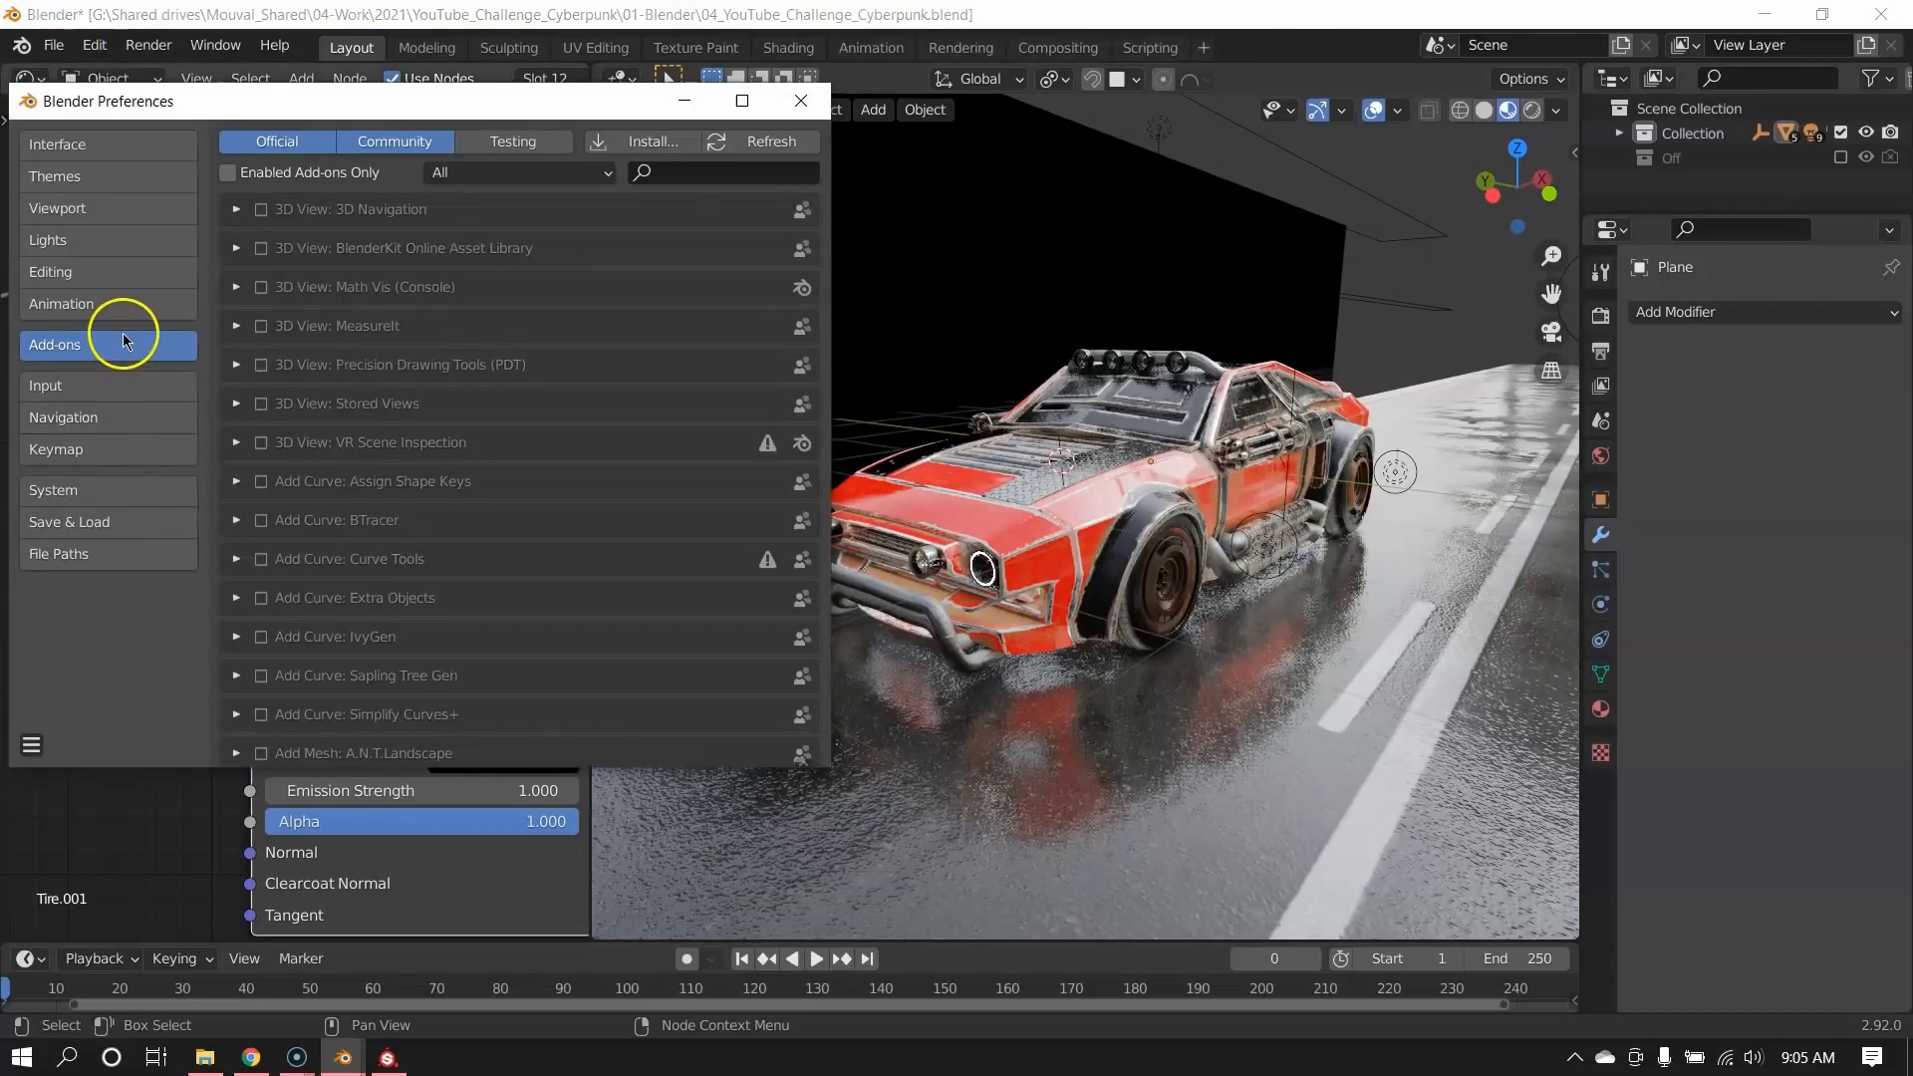
click(687, 173)
text(modi)
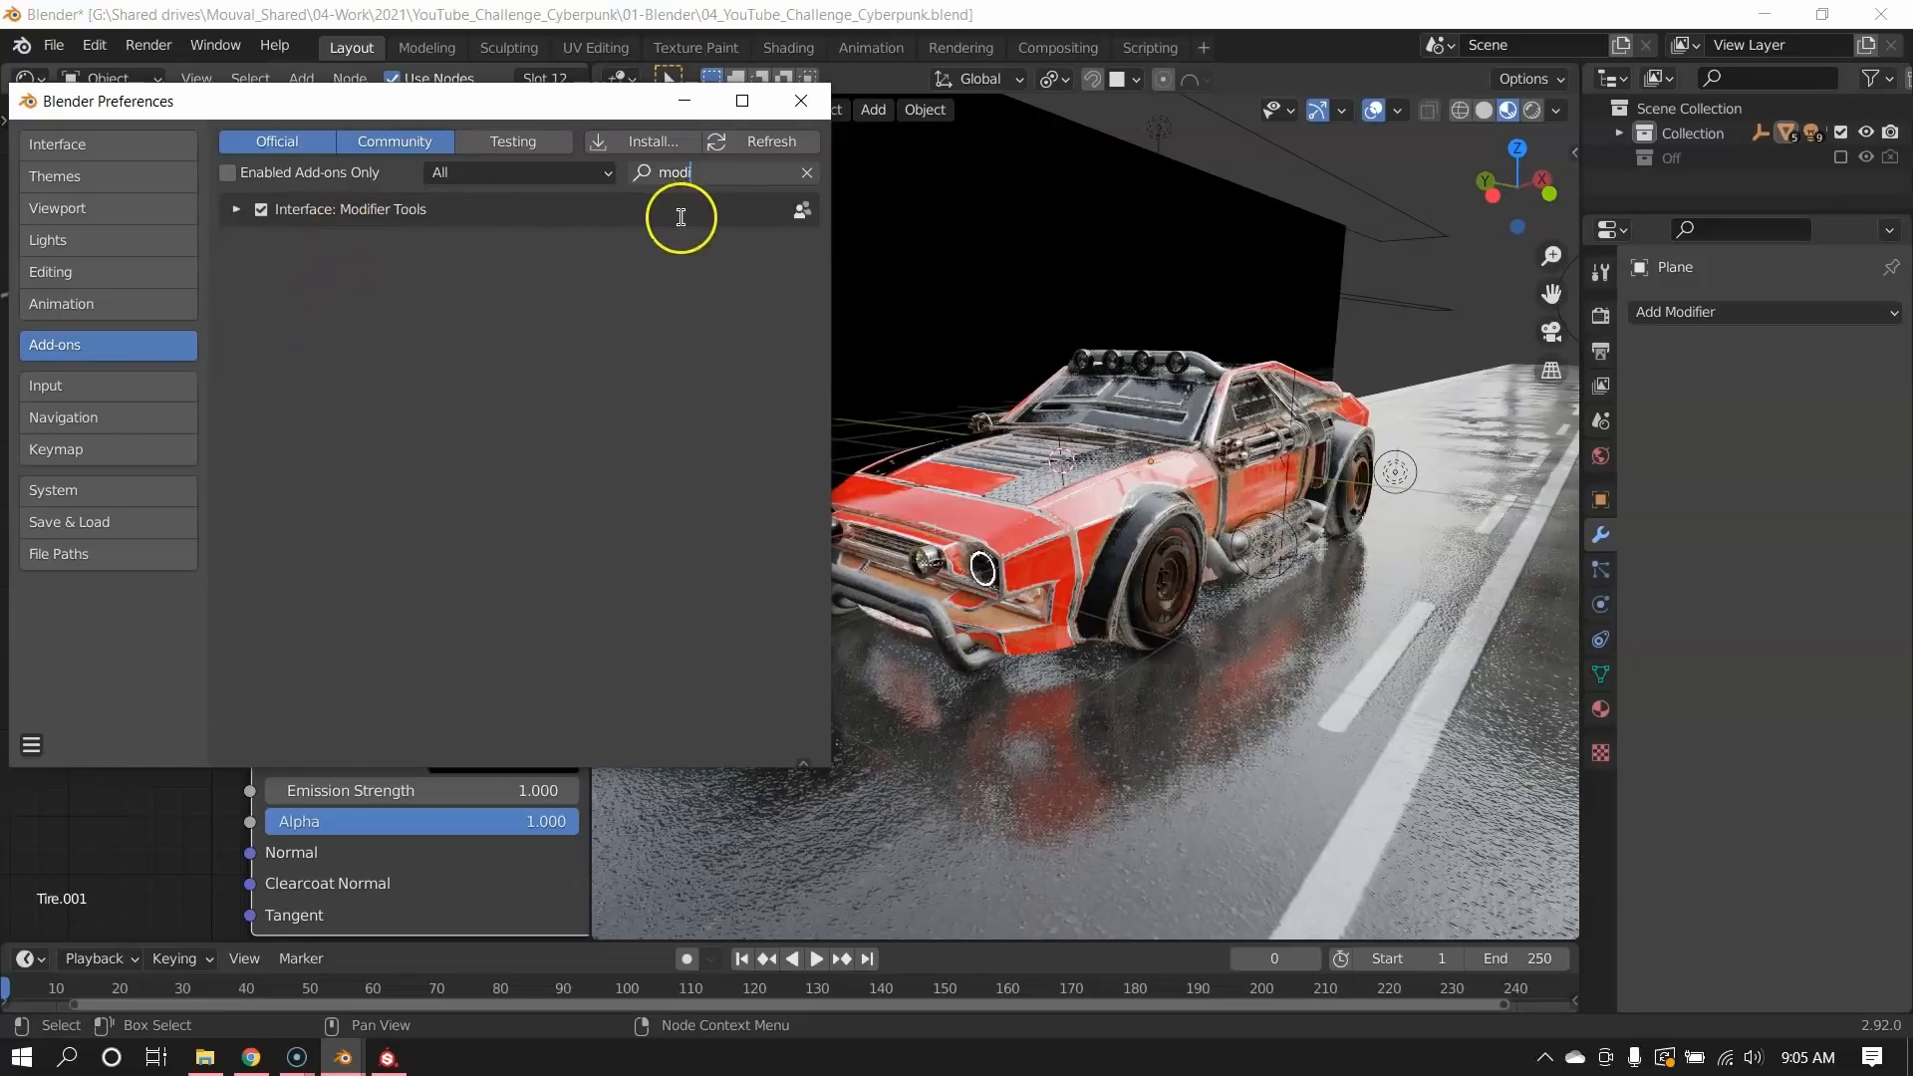
click(801, 99)
Add a cube, give it an Array modifier and apply all of its modifiers at once.
key(shift+a)
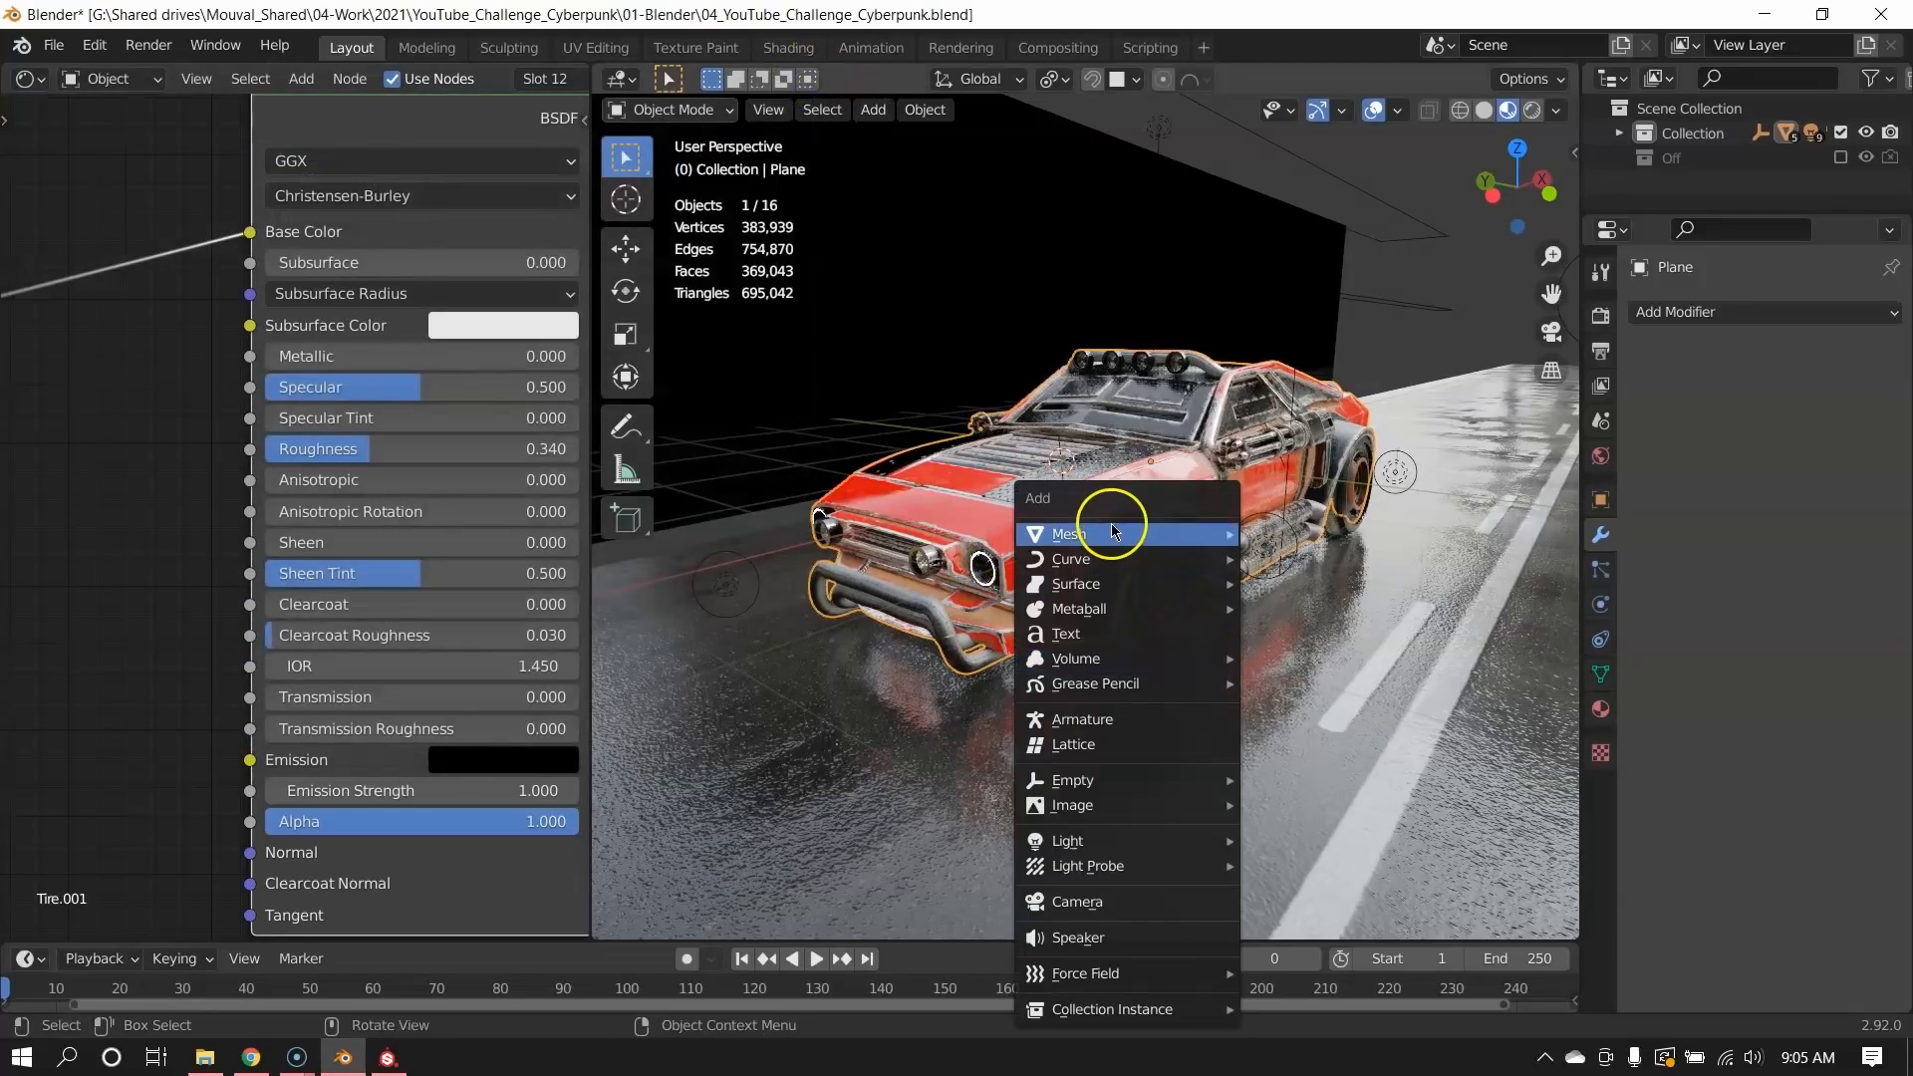
click(1257, 545)
click(1698, 312)
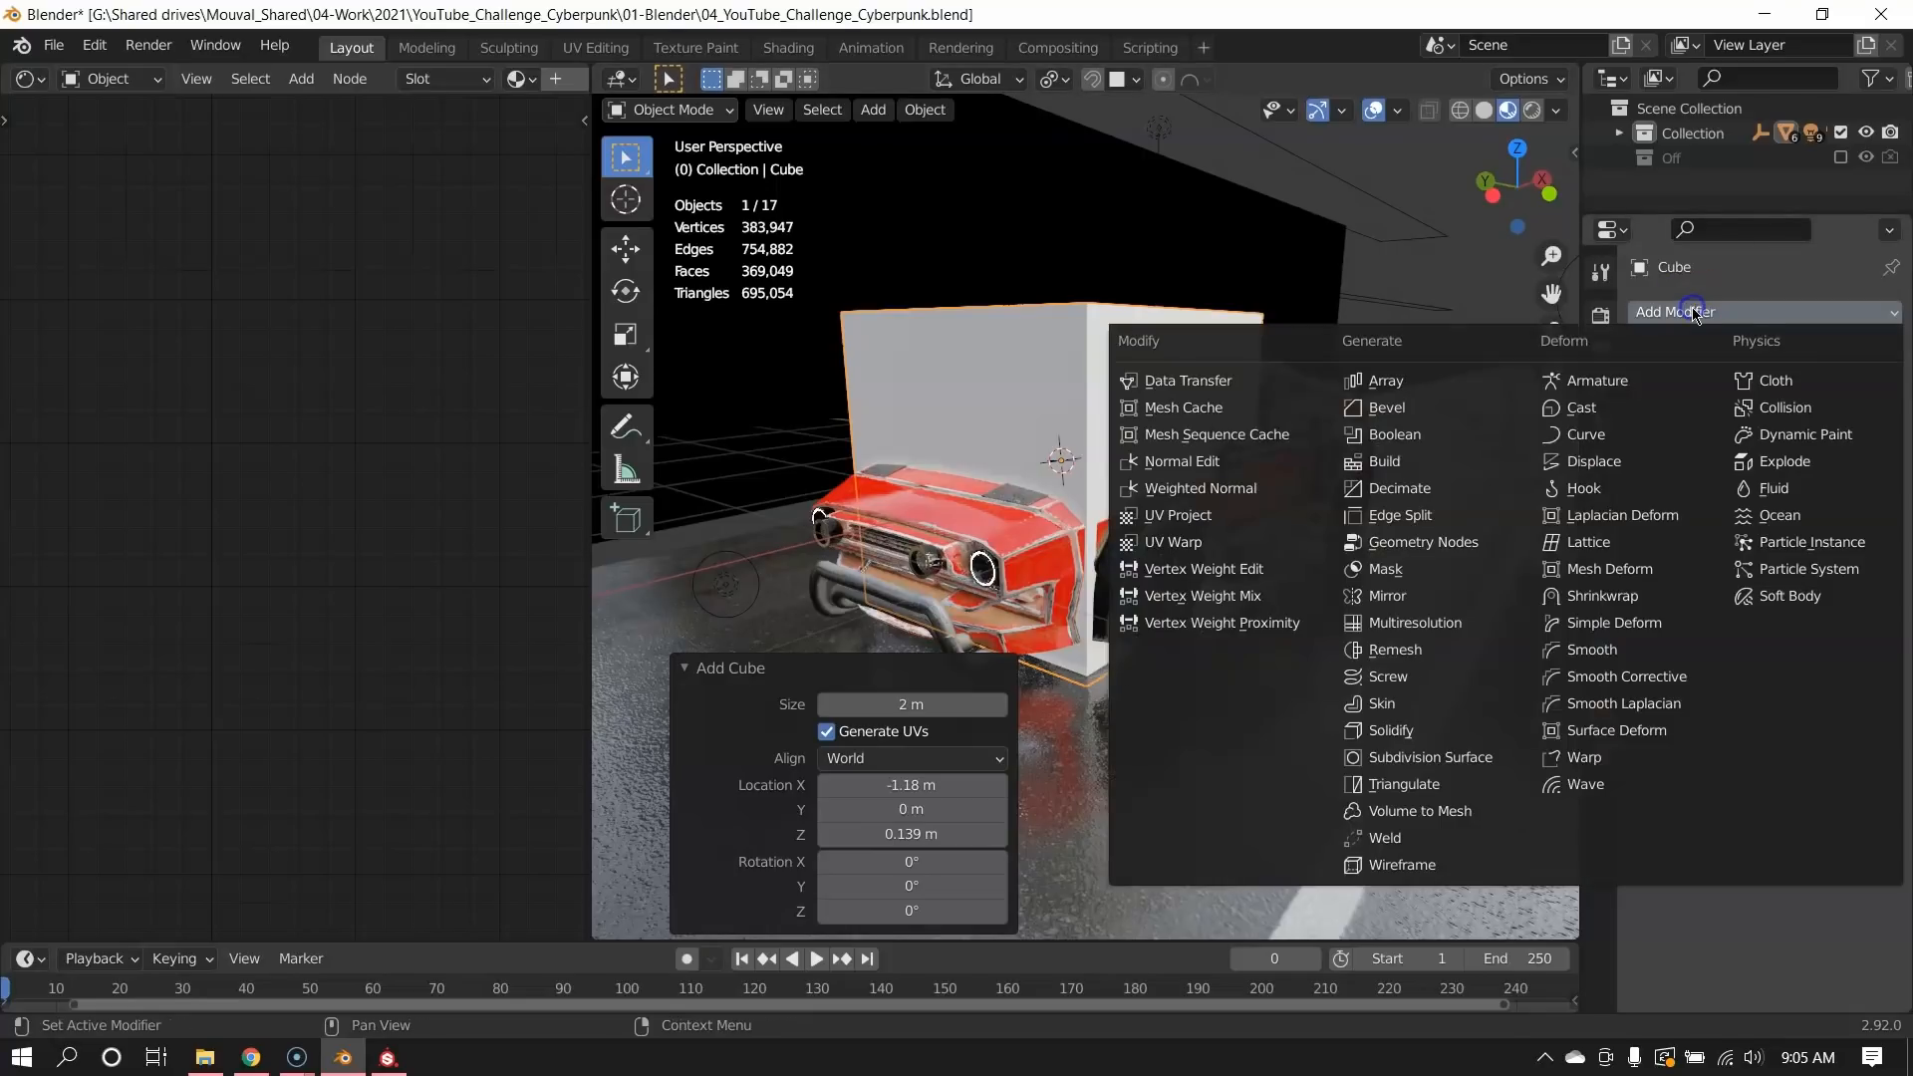
click(1395, 386)
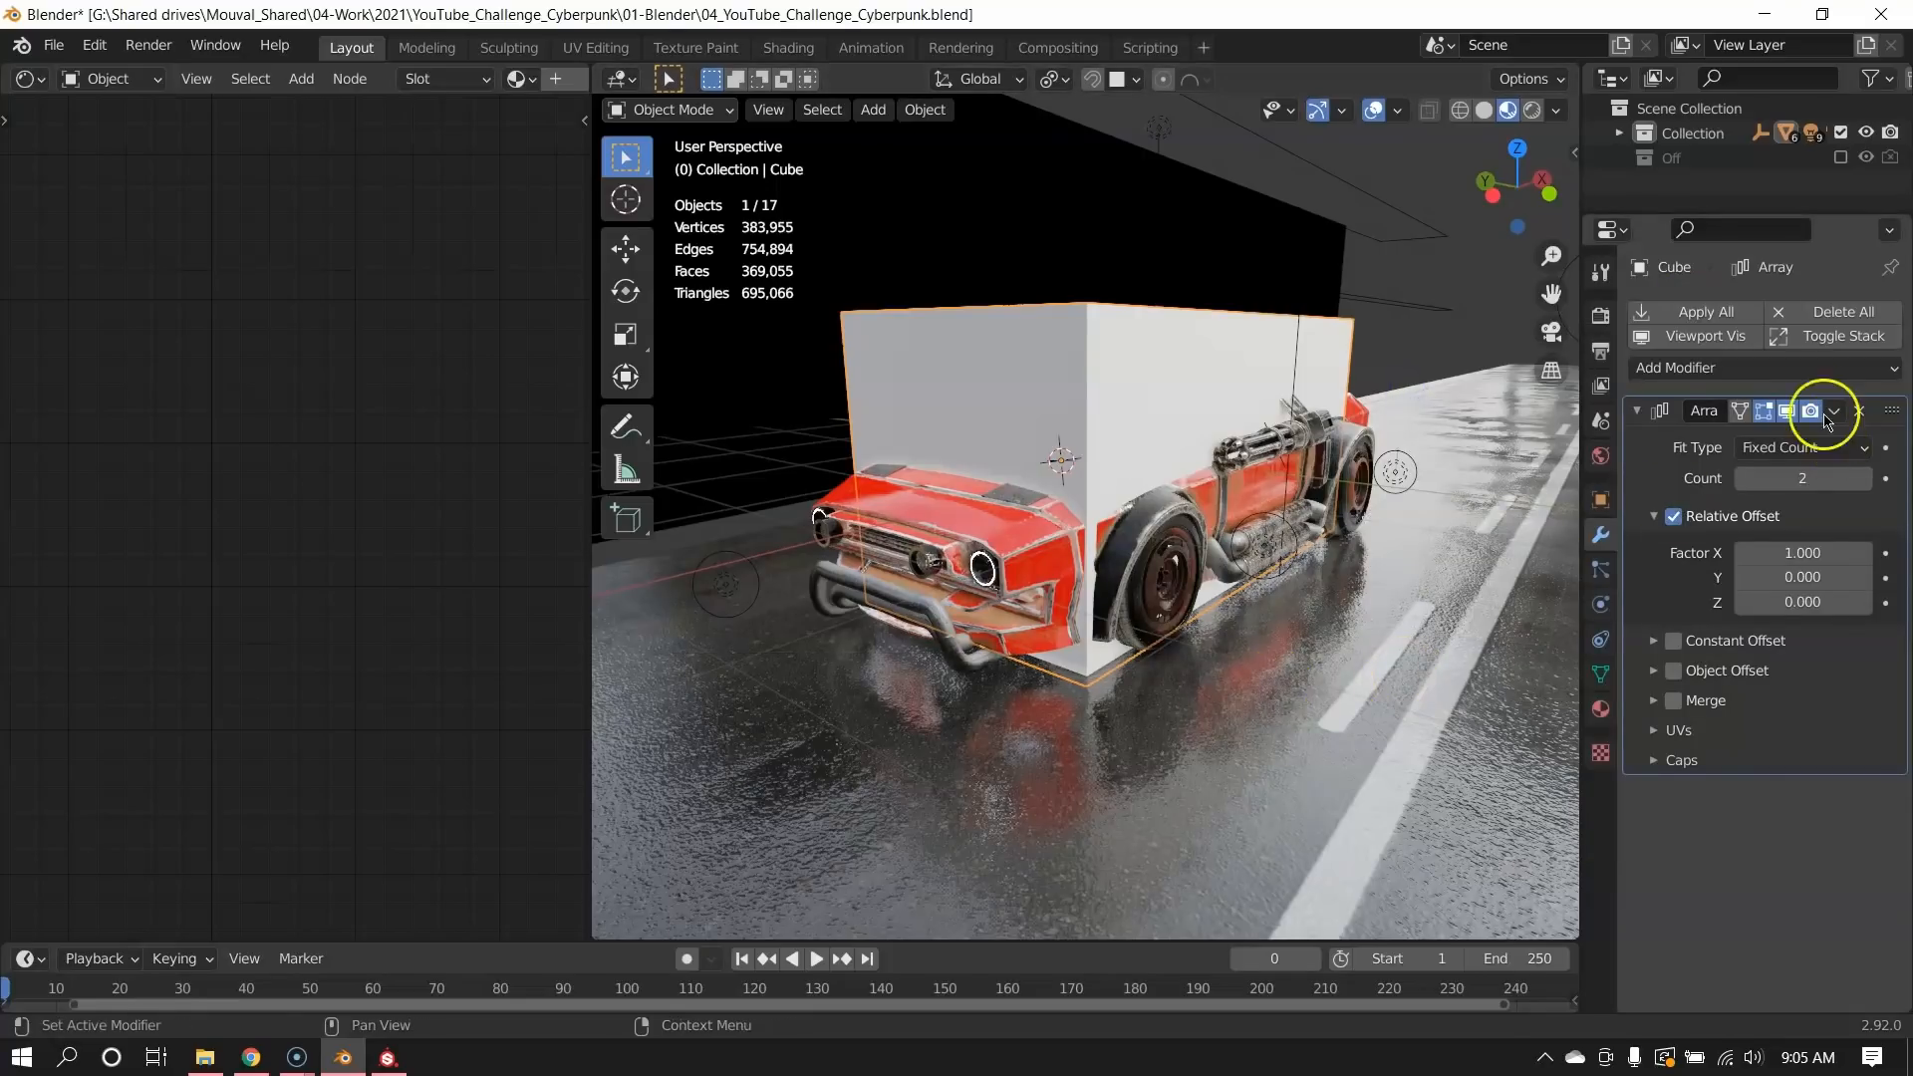
click(1700, 311)
Delete the test cube that covers the car.
click(1096, 381)
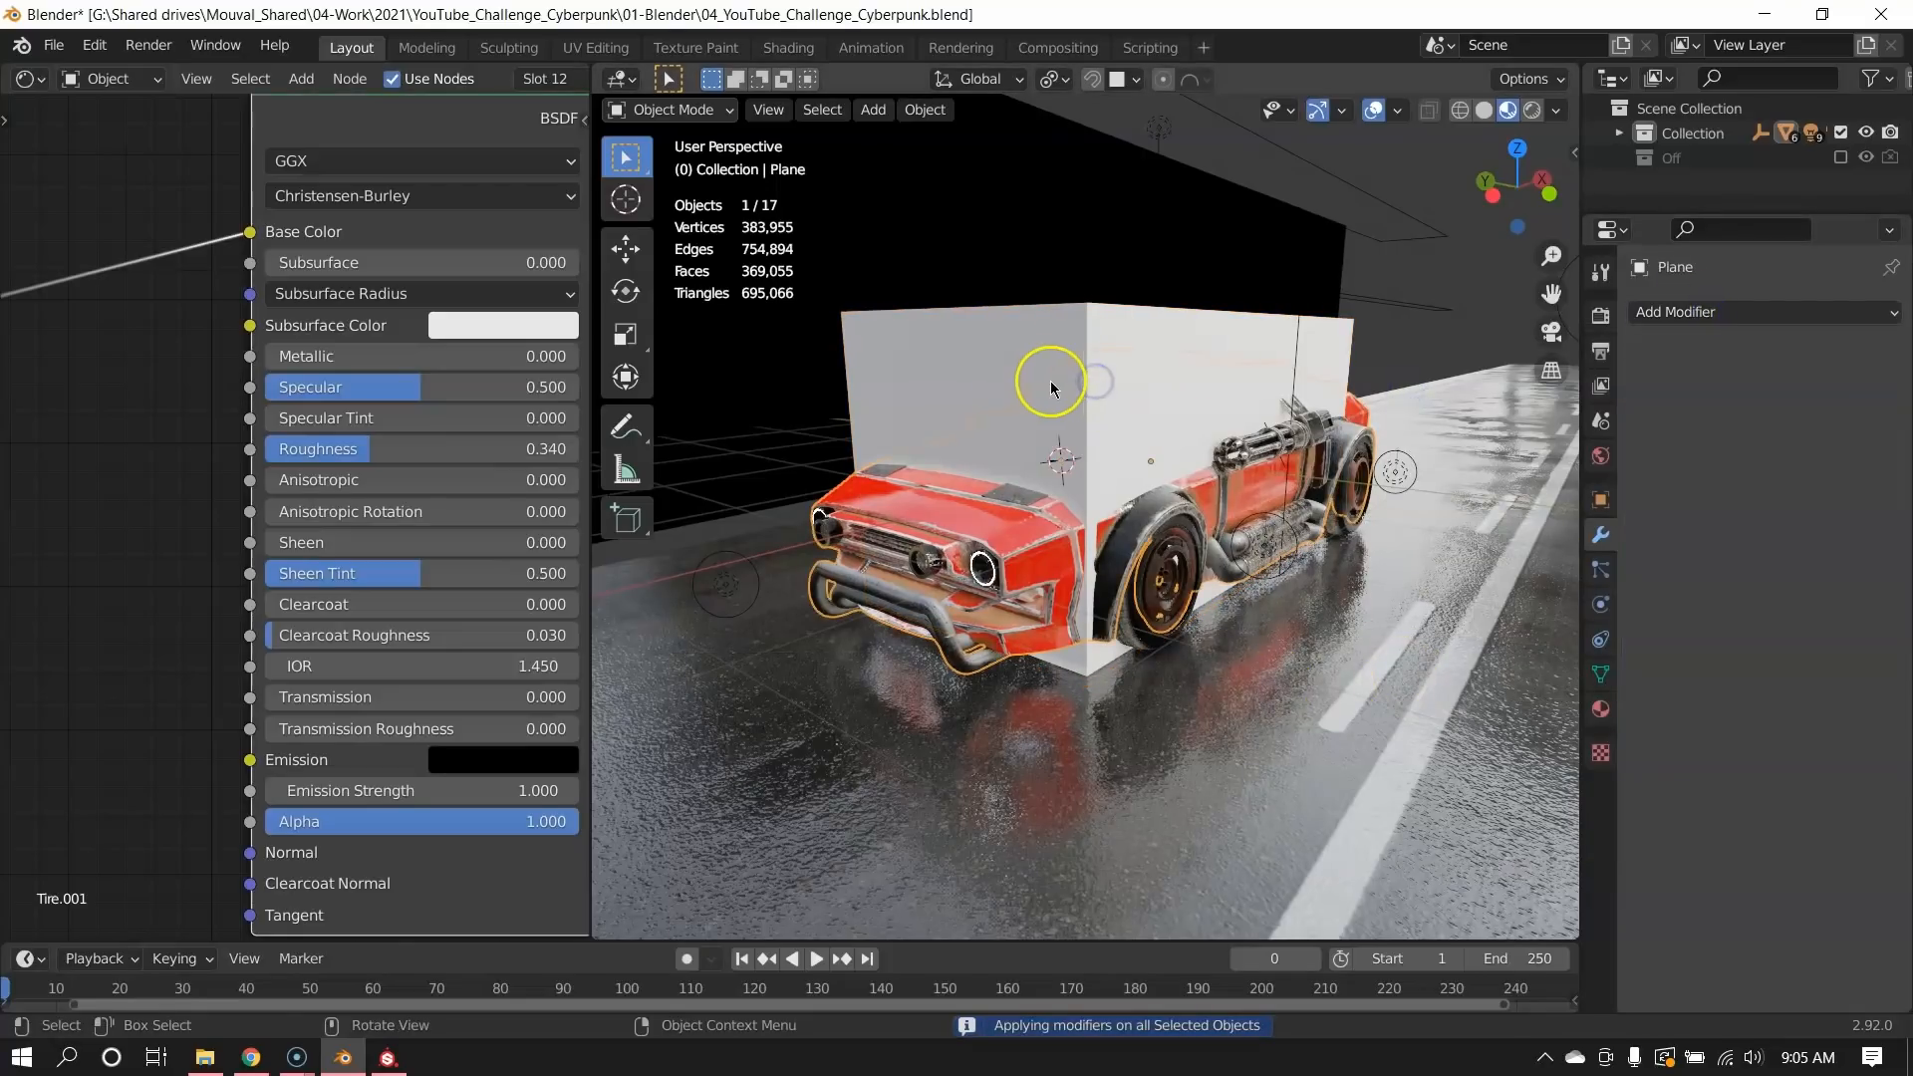
click(876, 363)
key(x)
click(876, 347)
Examine the car from the side and front, and highlight all objects to inspect the lights surrounding it.
scroll(782, 582, up, 1)
middle_drag(978, 560, 1008, 544)
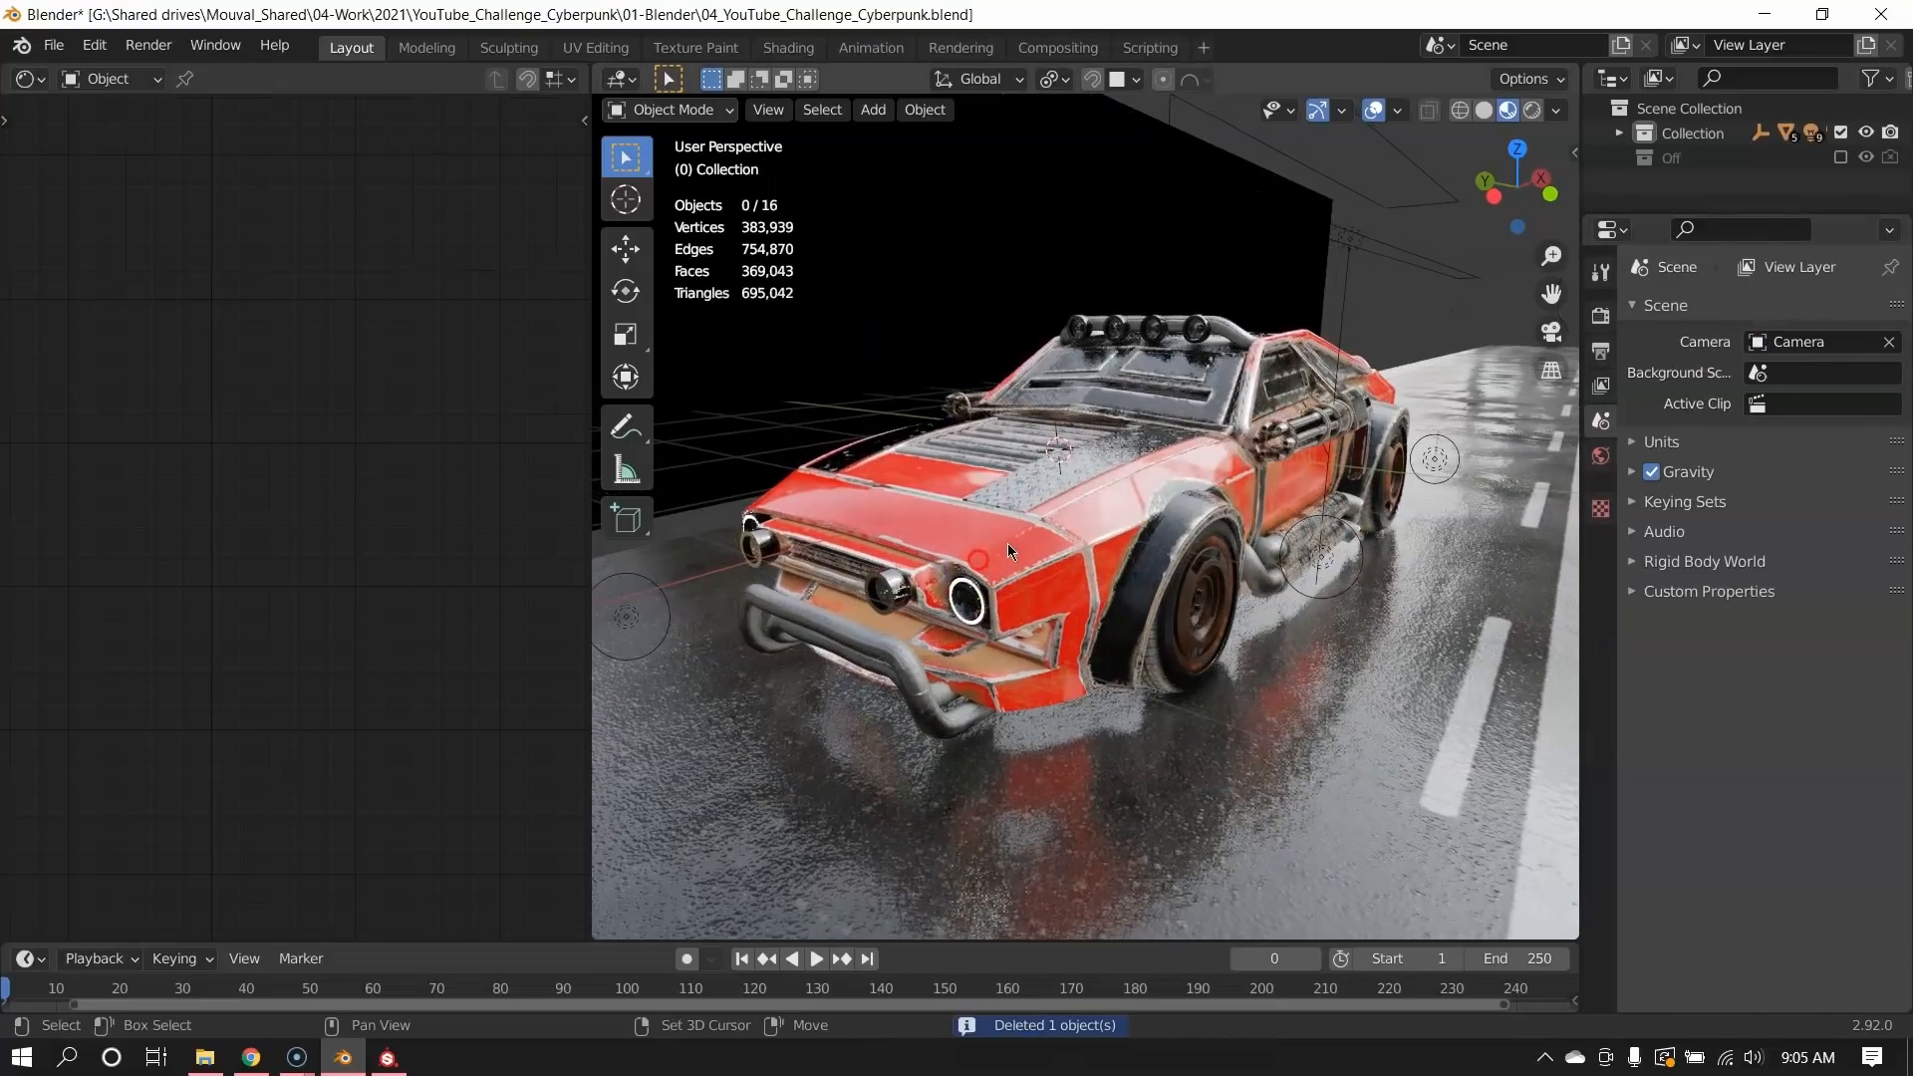
click(1054, 372)
middle_drag(1185, 500, 1060, 502)
key(alt+a)
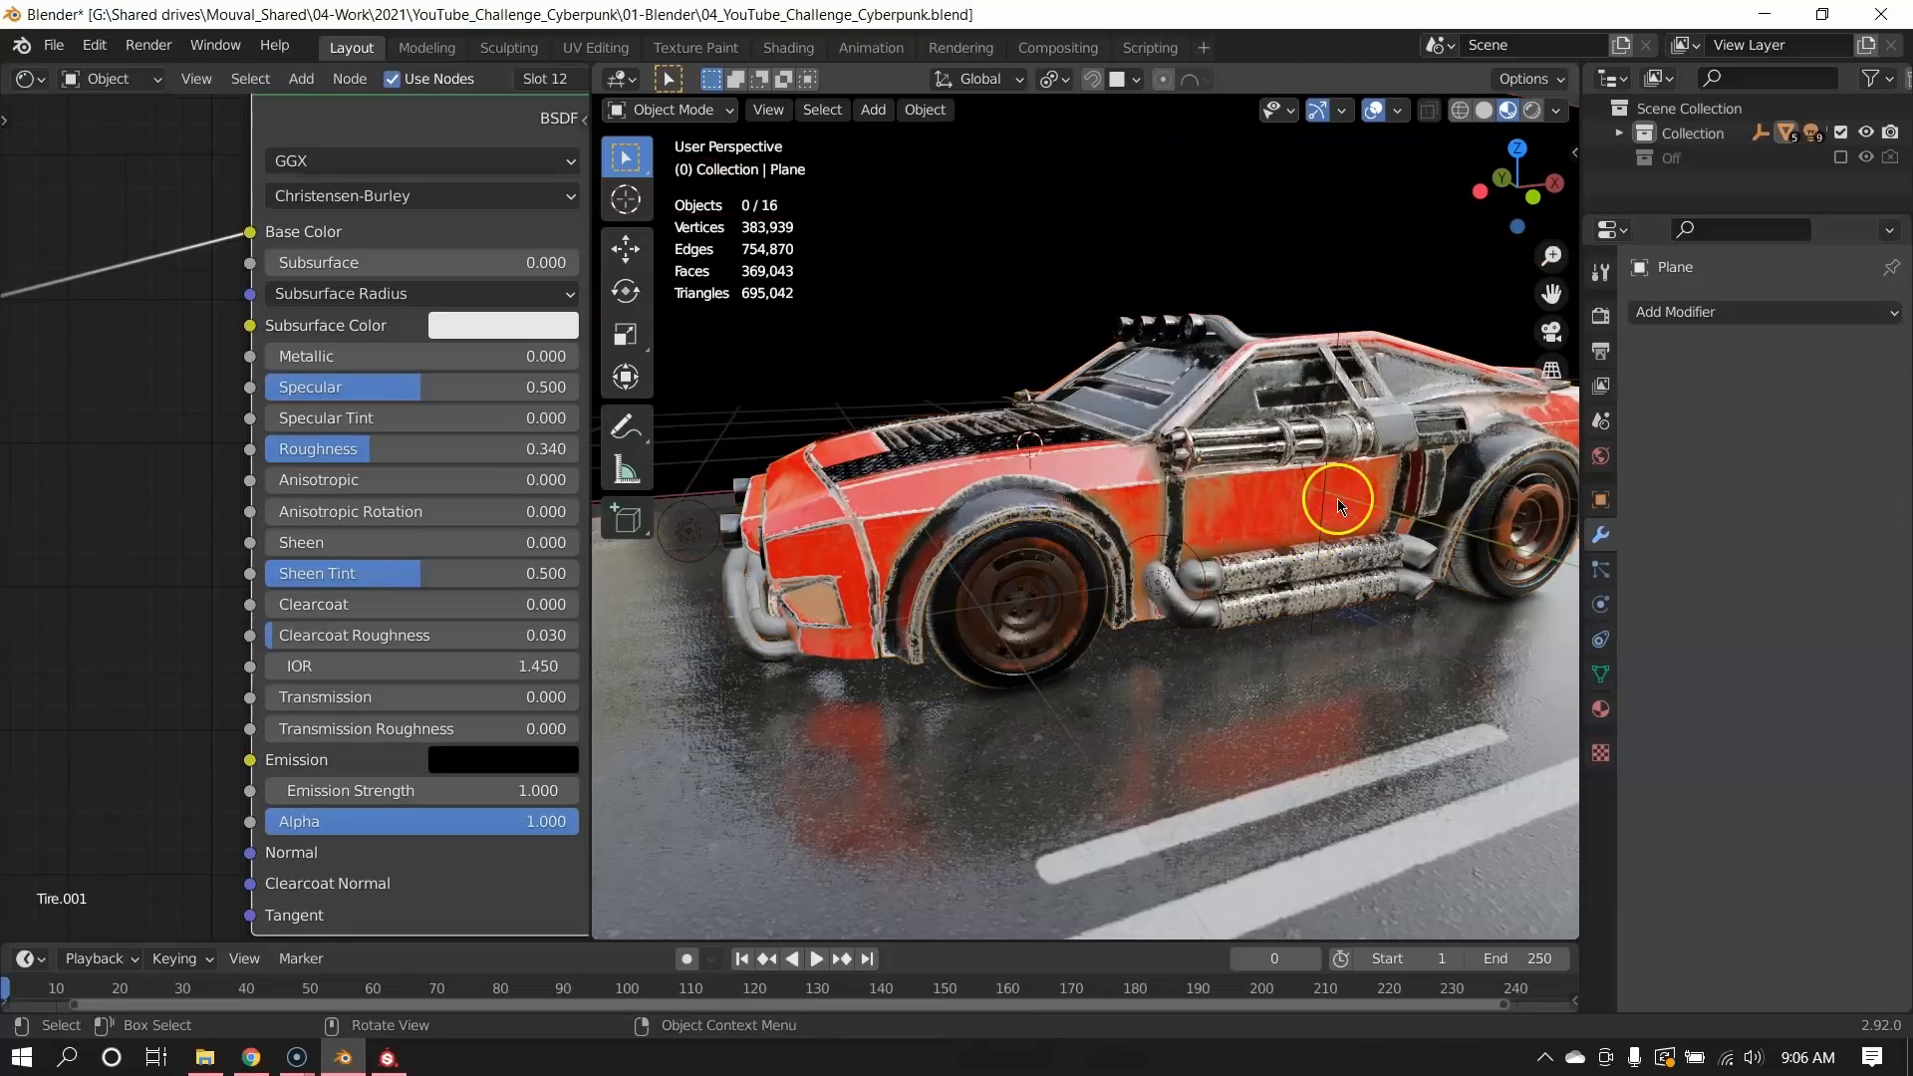
middle_drag(1336, 498, 908, 566)
click(909, 566)
scroll(1139, 559, down, 1)
key(a)
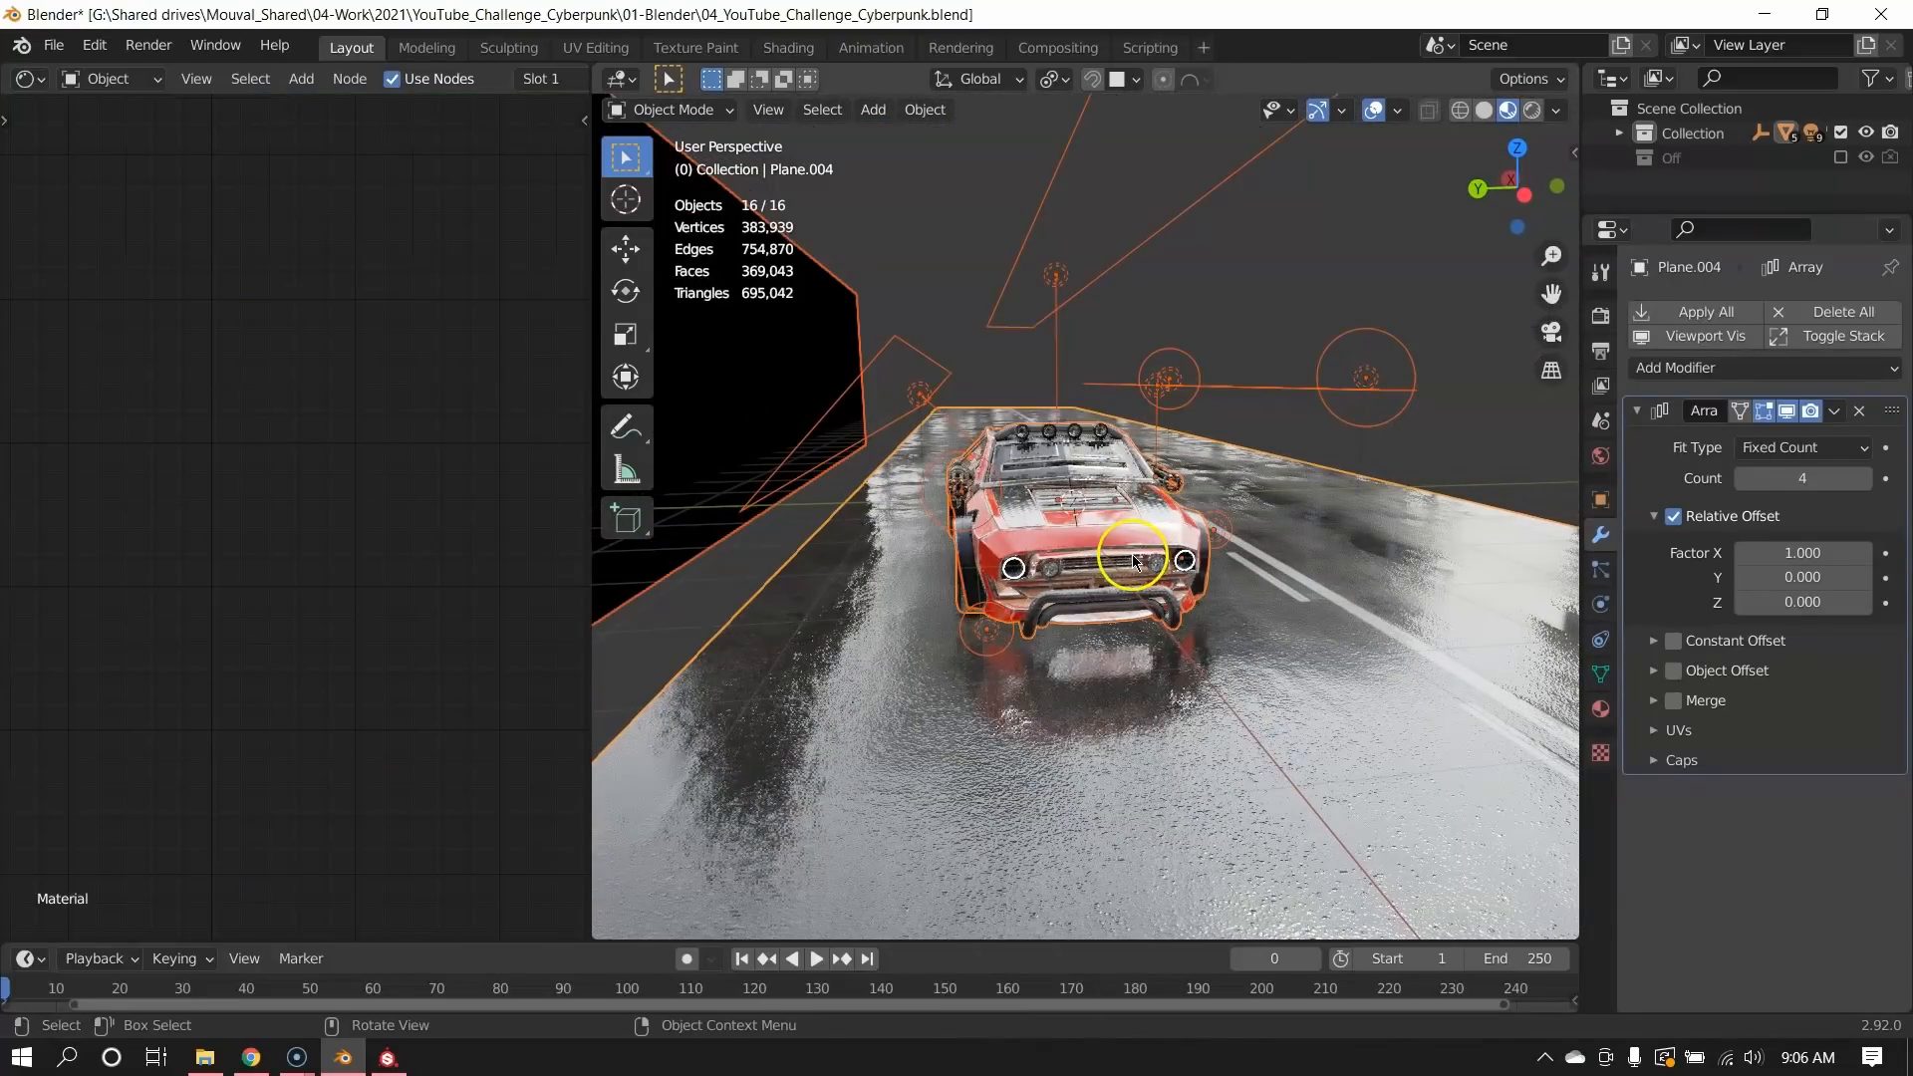
key(alt+a)
key(a)
click(1117, 564)
scroll(1118, 564, down, 2)
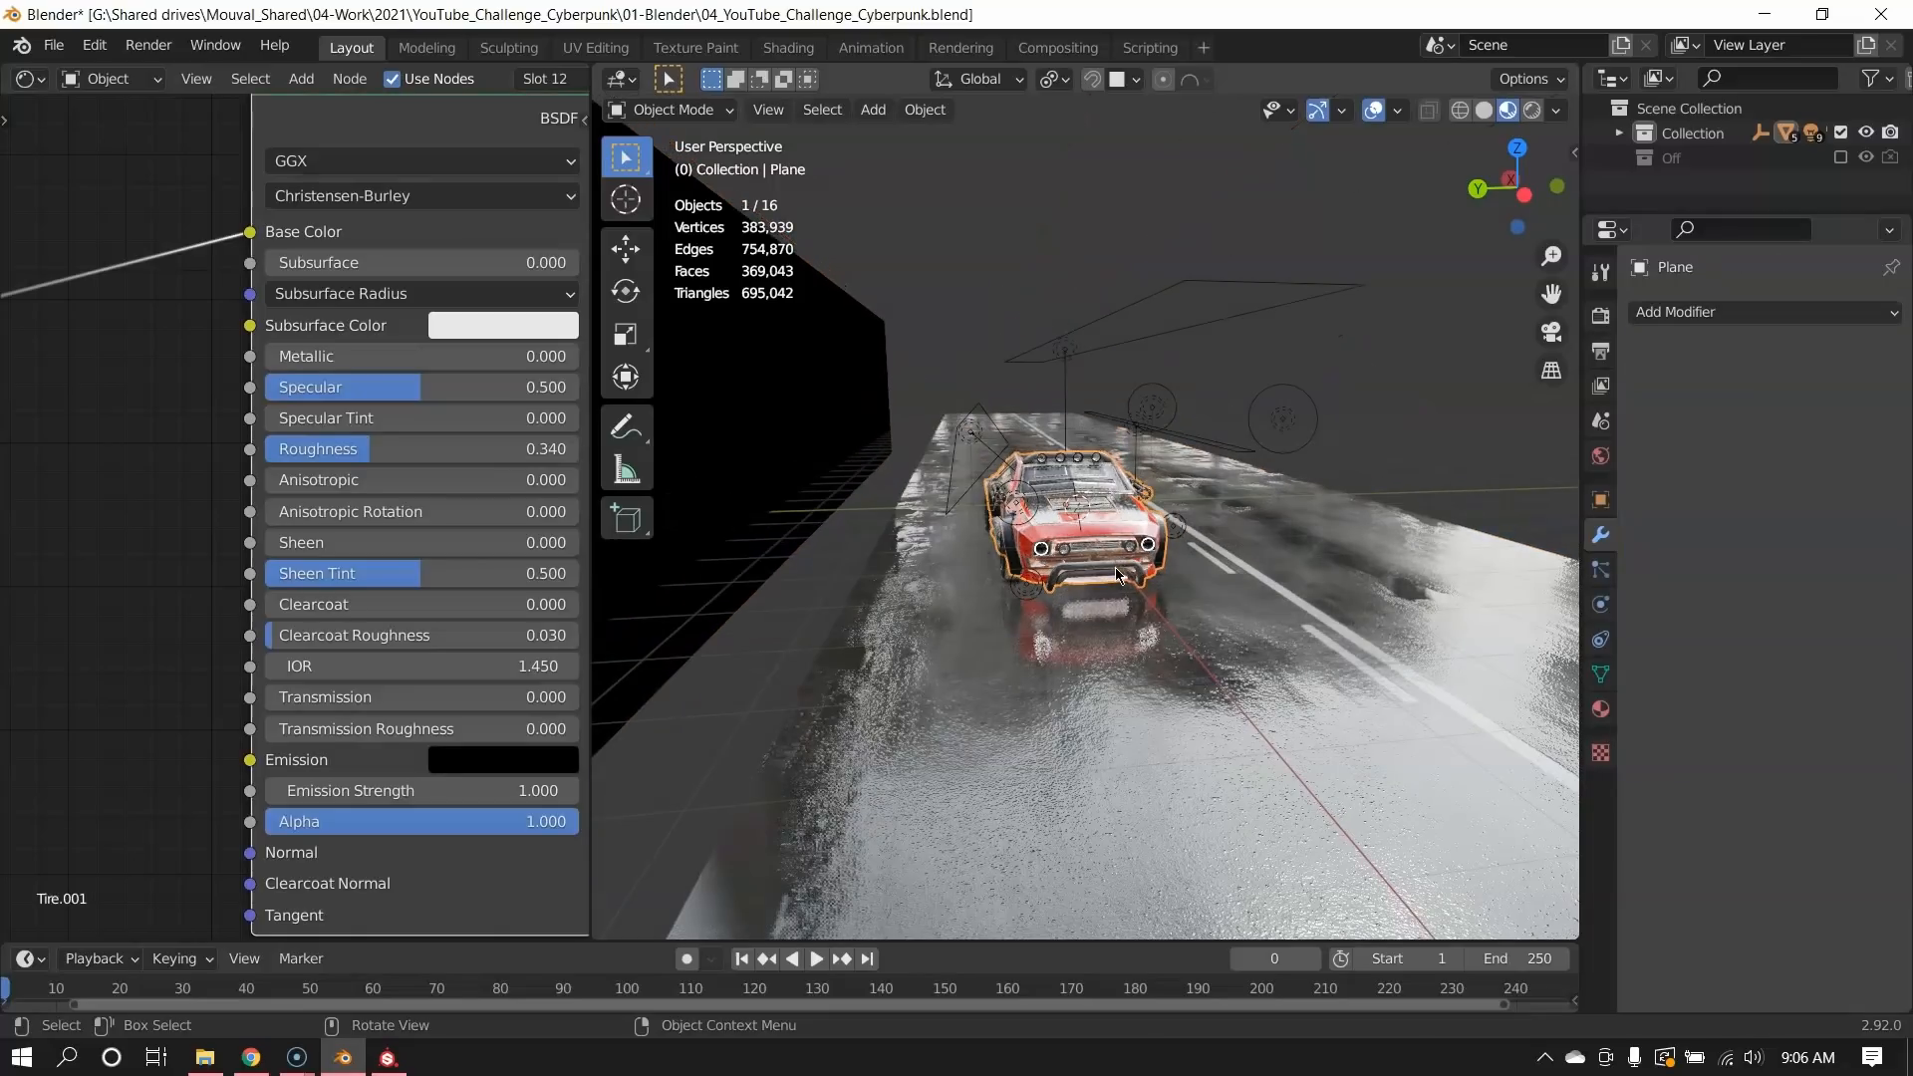
Hide the road plane, the car body and the backdrop so only the tires and lights remain in view.
click(1209, 755)
key(Delete)
click(1102, 571)
key(Delete)
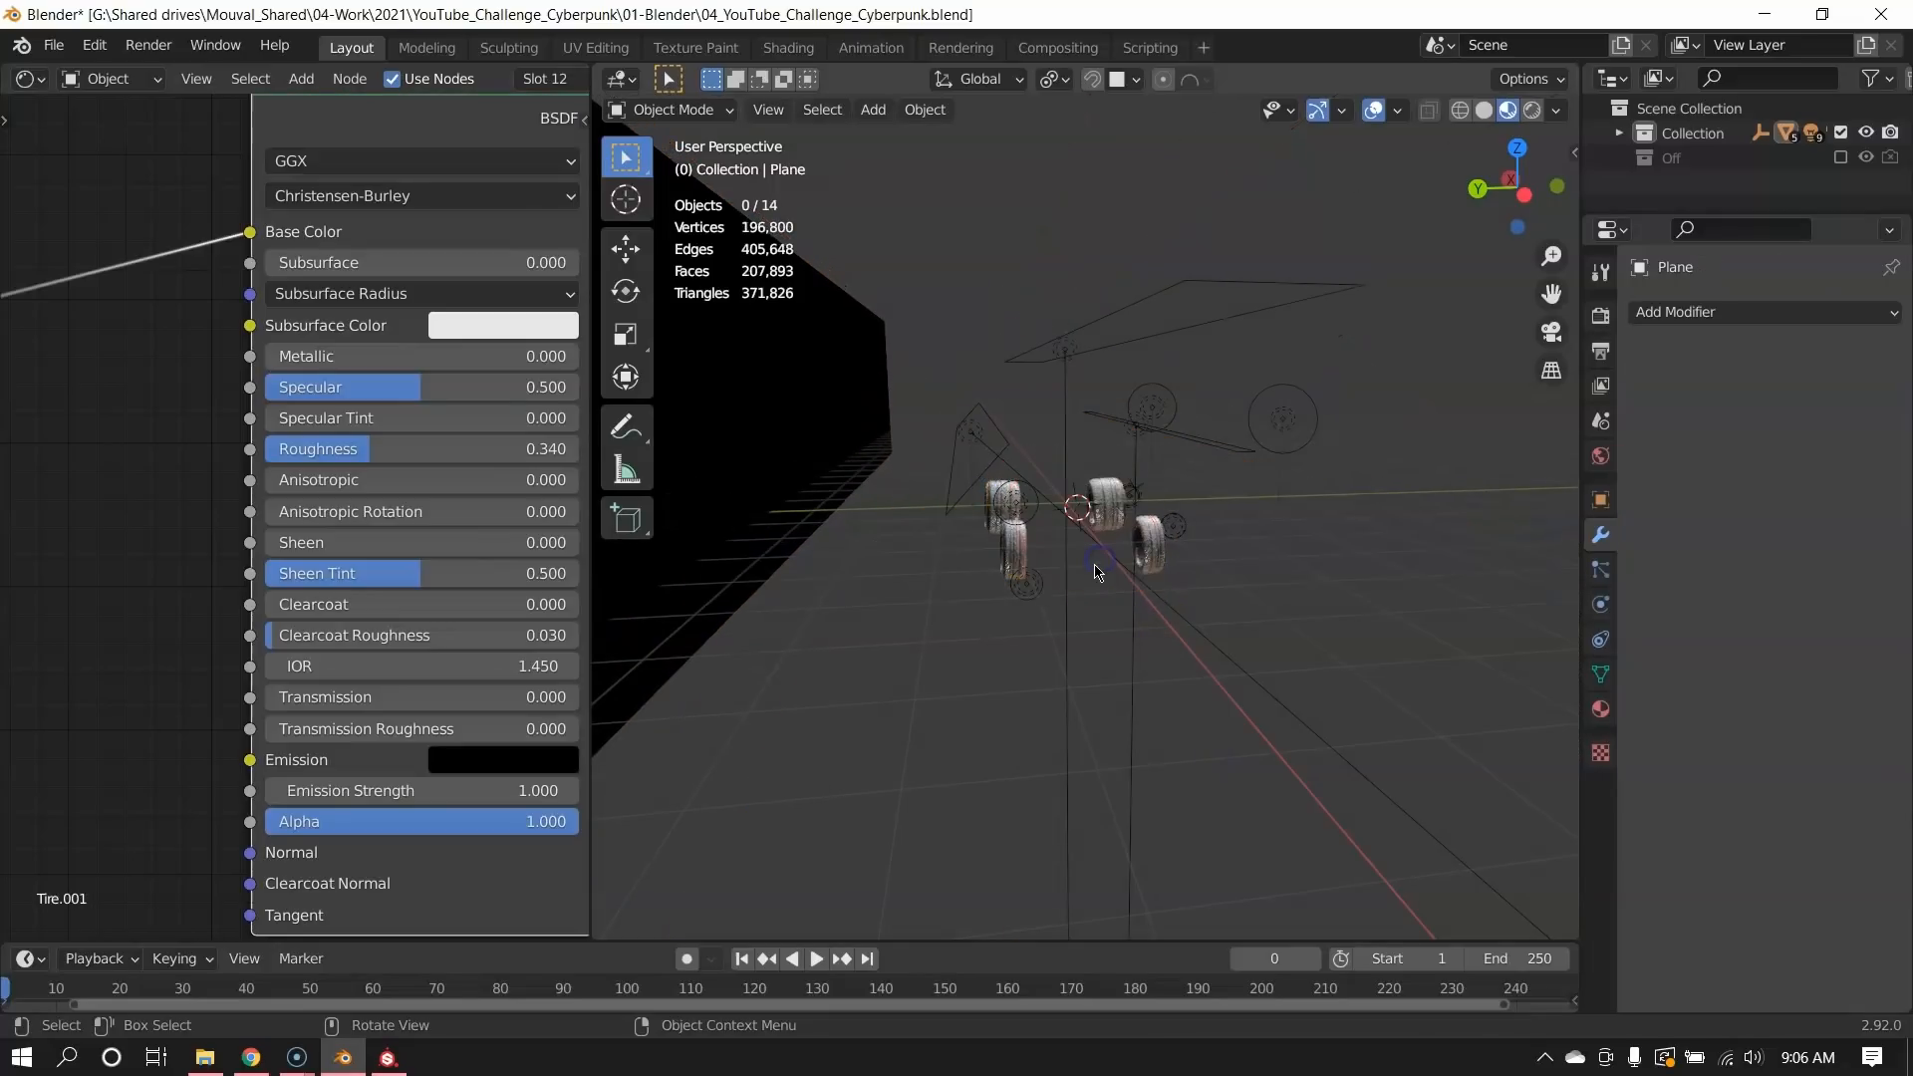
click(792, 546)
key(Delete)
middle_drag(1178, 597, 1046, 555)
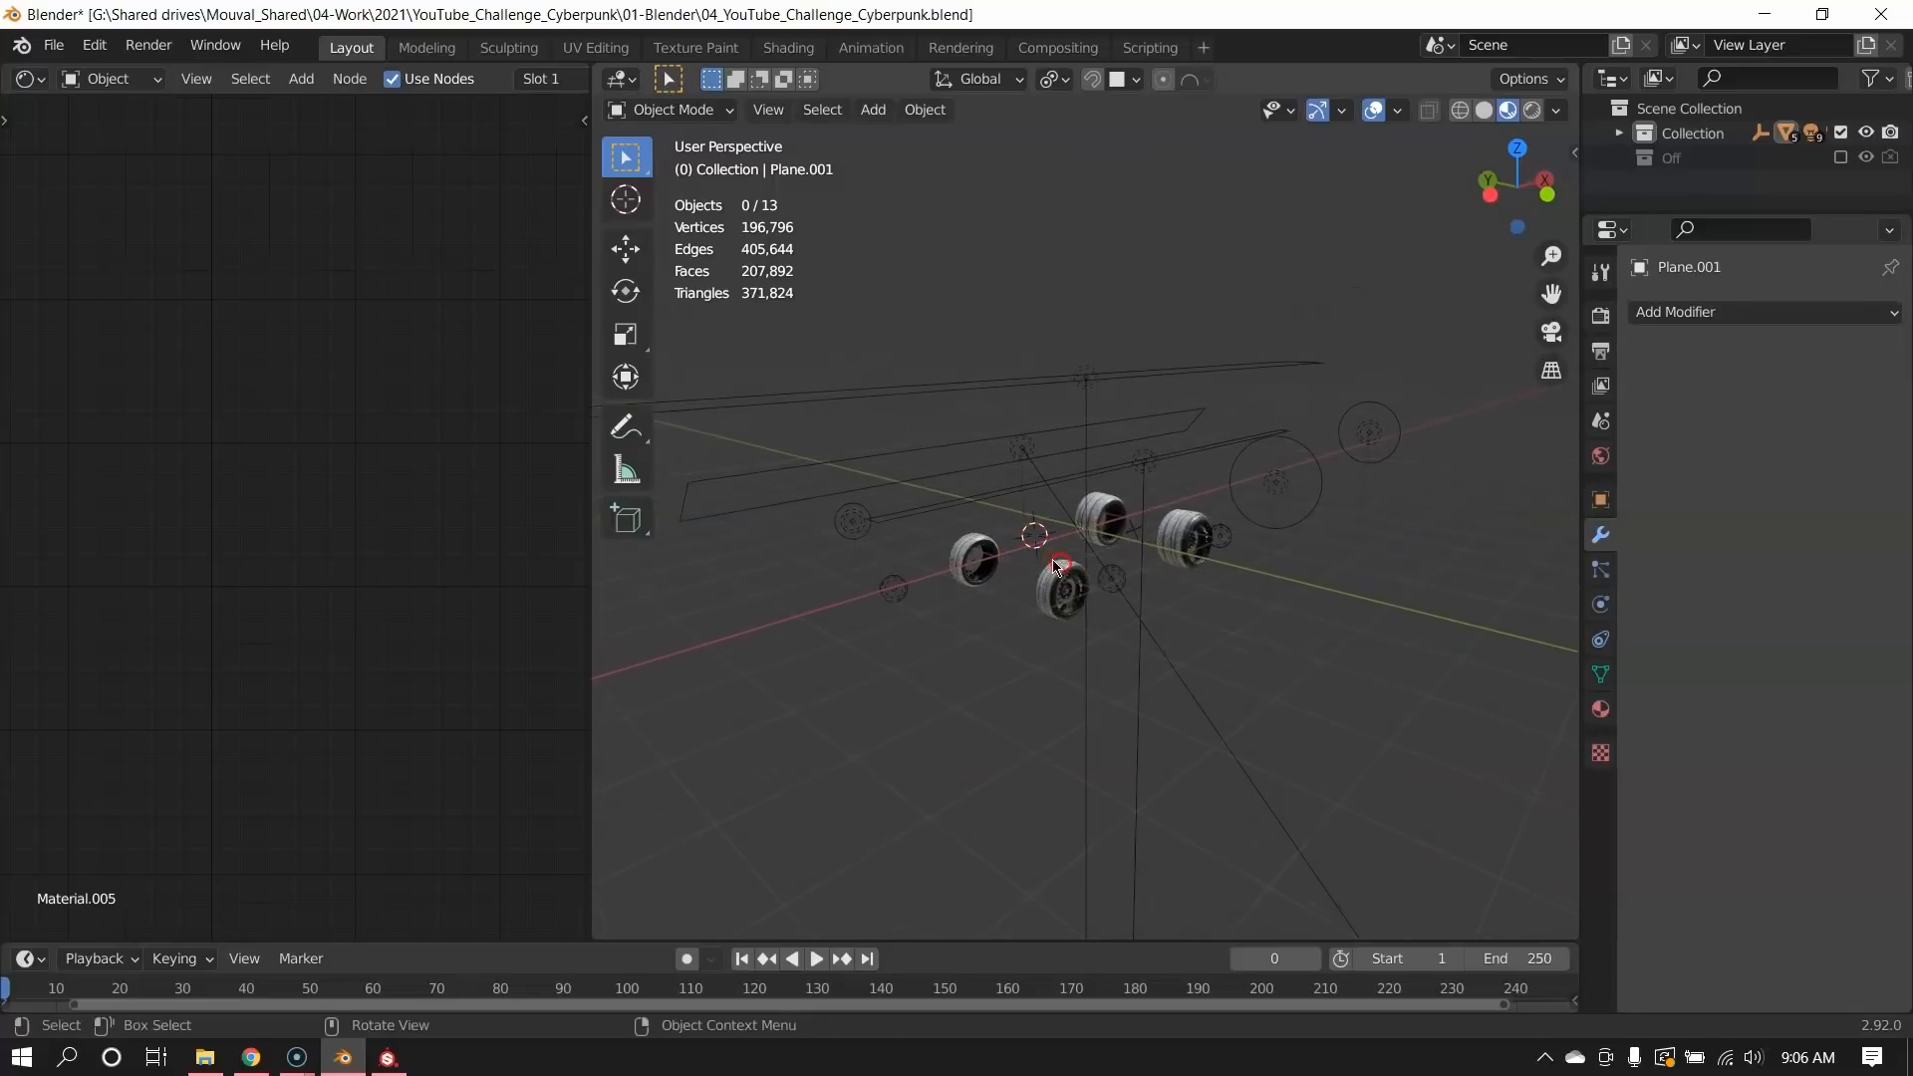
Show the world settings to check the environment image and its strength.
key(ctrl+space)
key(ctrl+space)
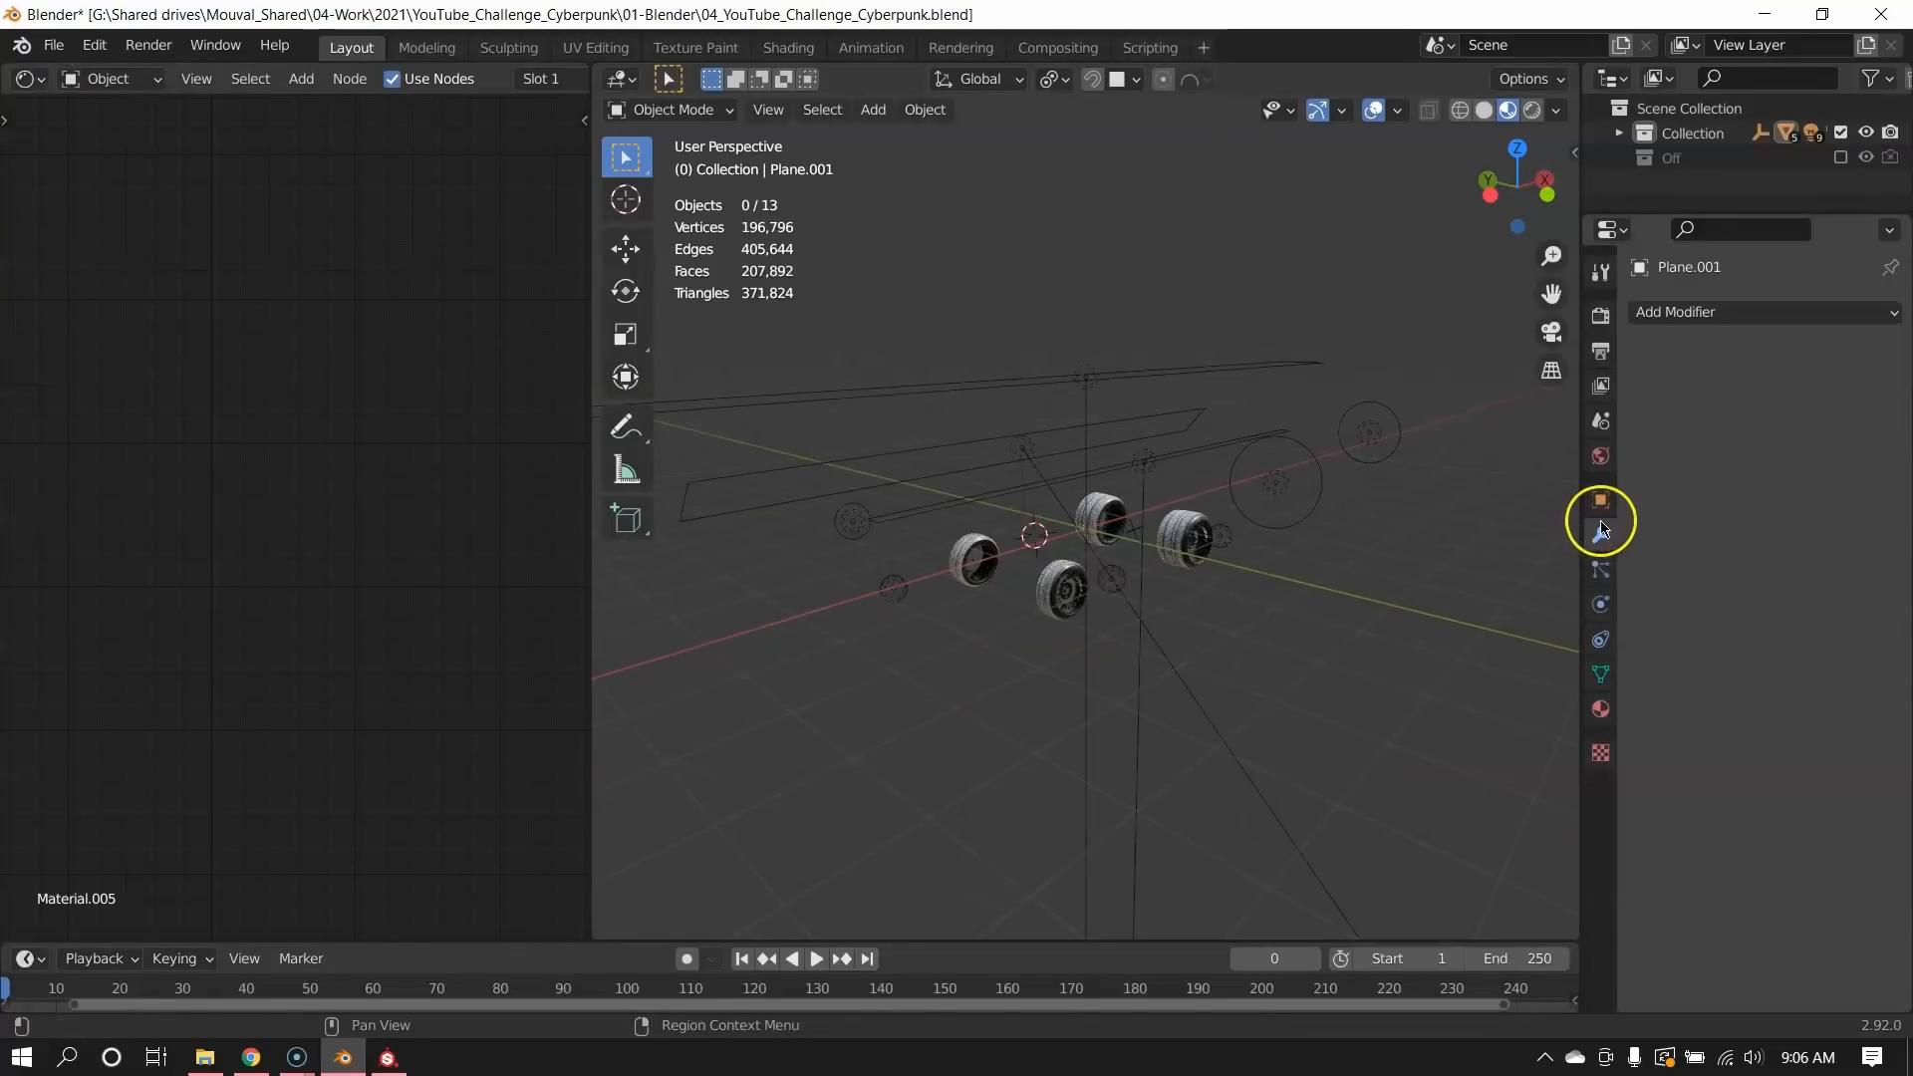
click(1600, 455)
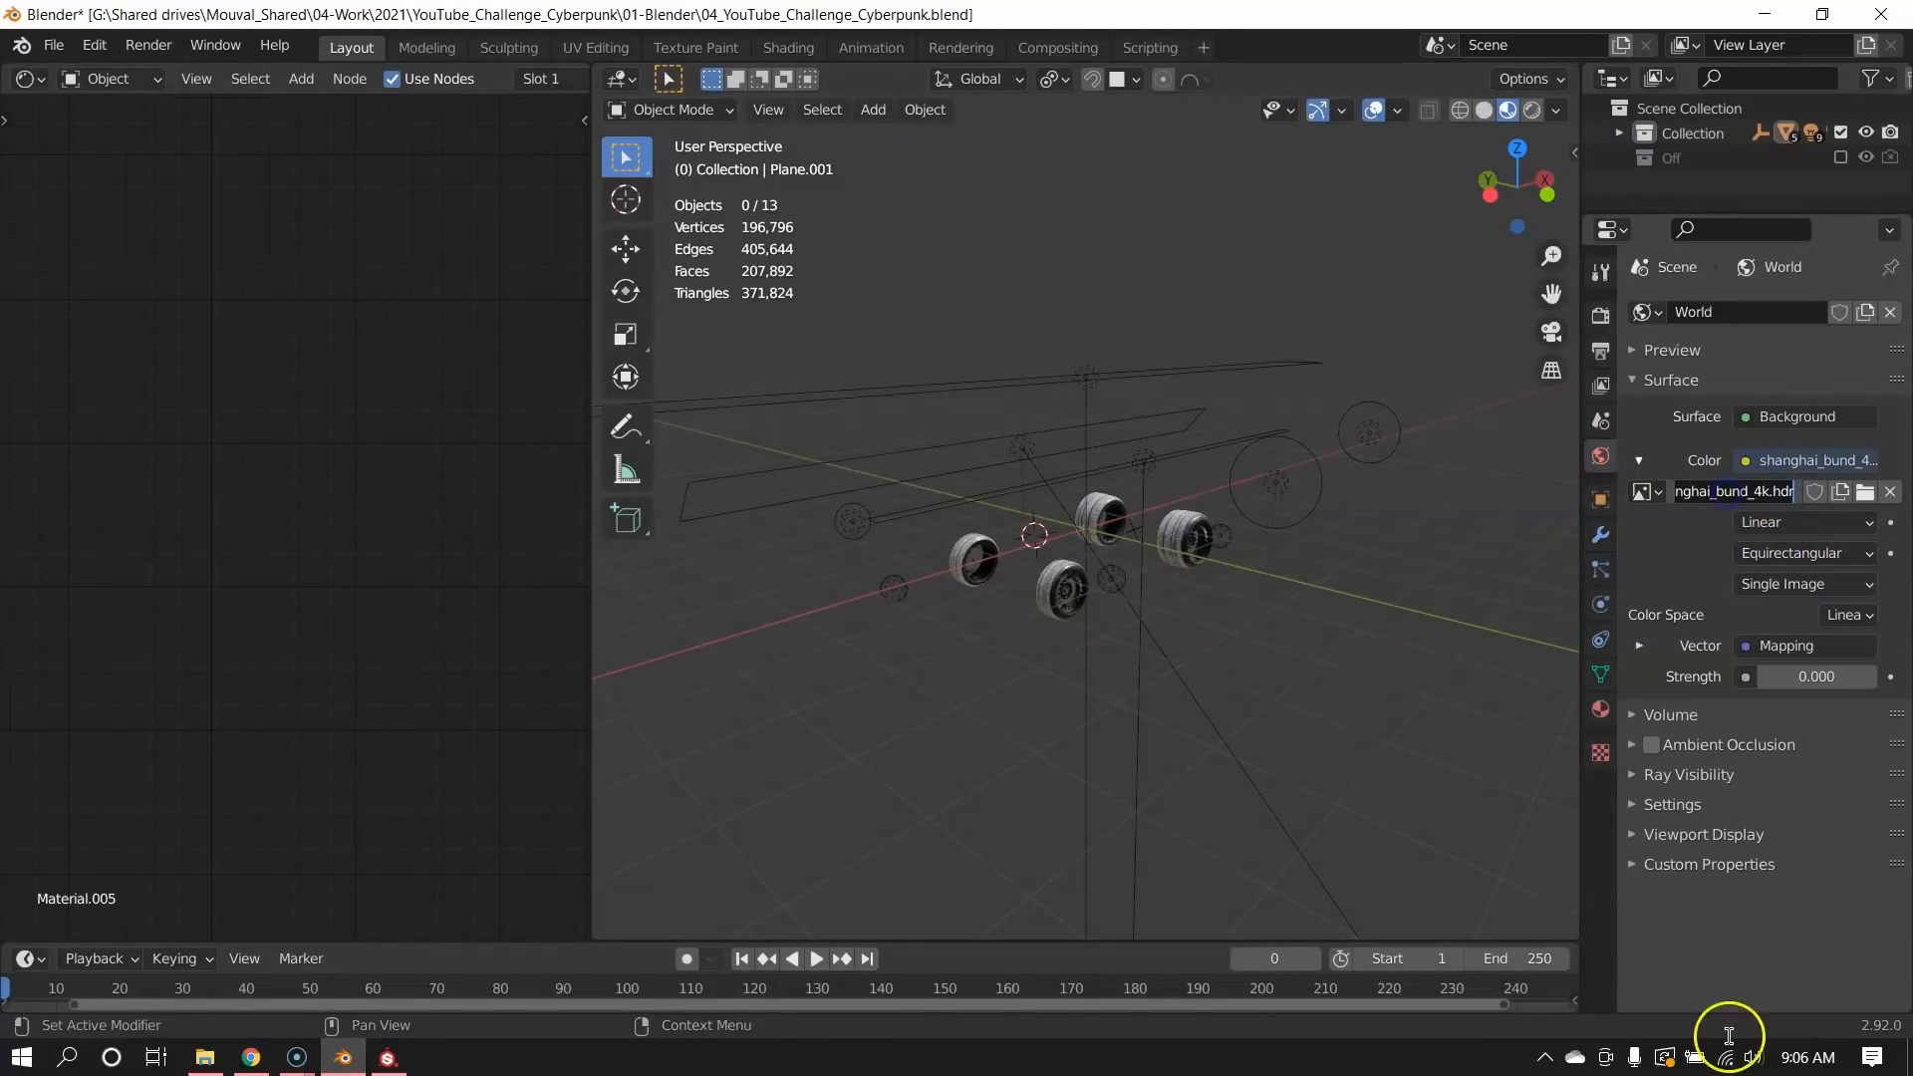
Maximize the 3D viewport and inspect the area lights above the wheels, highlighting all objects.
key(ctrl+space)
key(a)
middle_drag(1077, 772, 906, 534)
click(894, 494)
click(1073, 506)
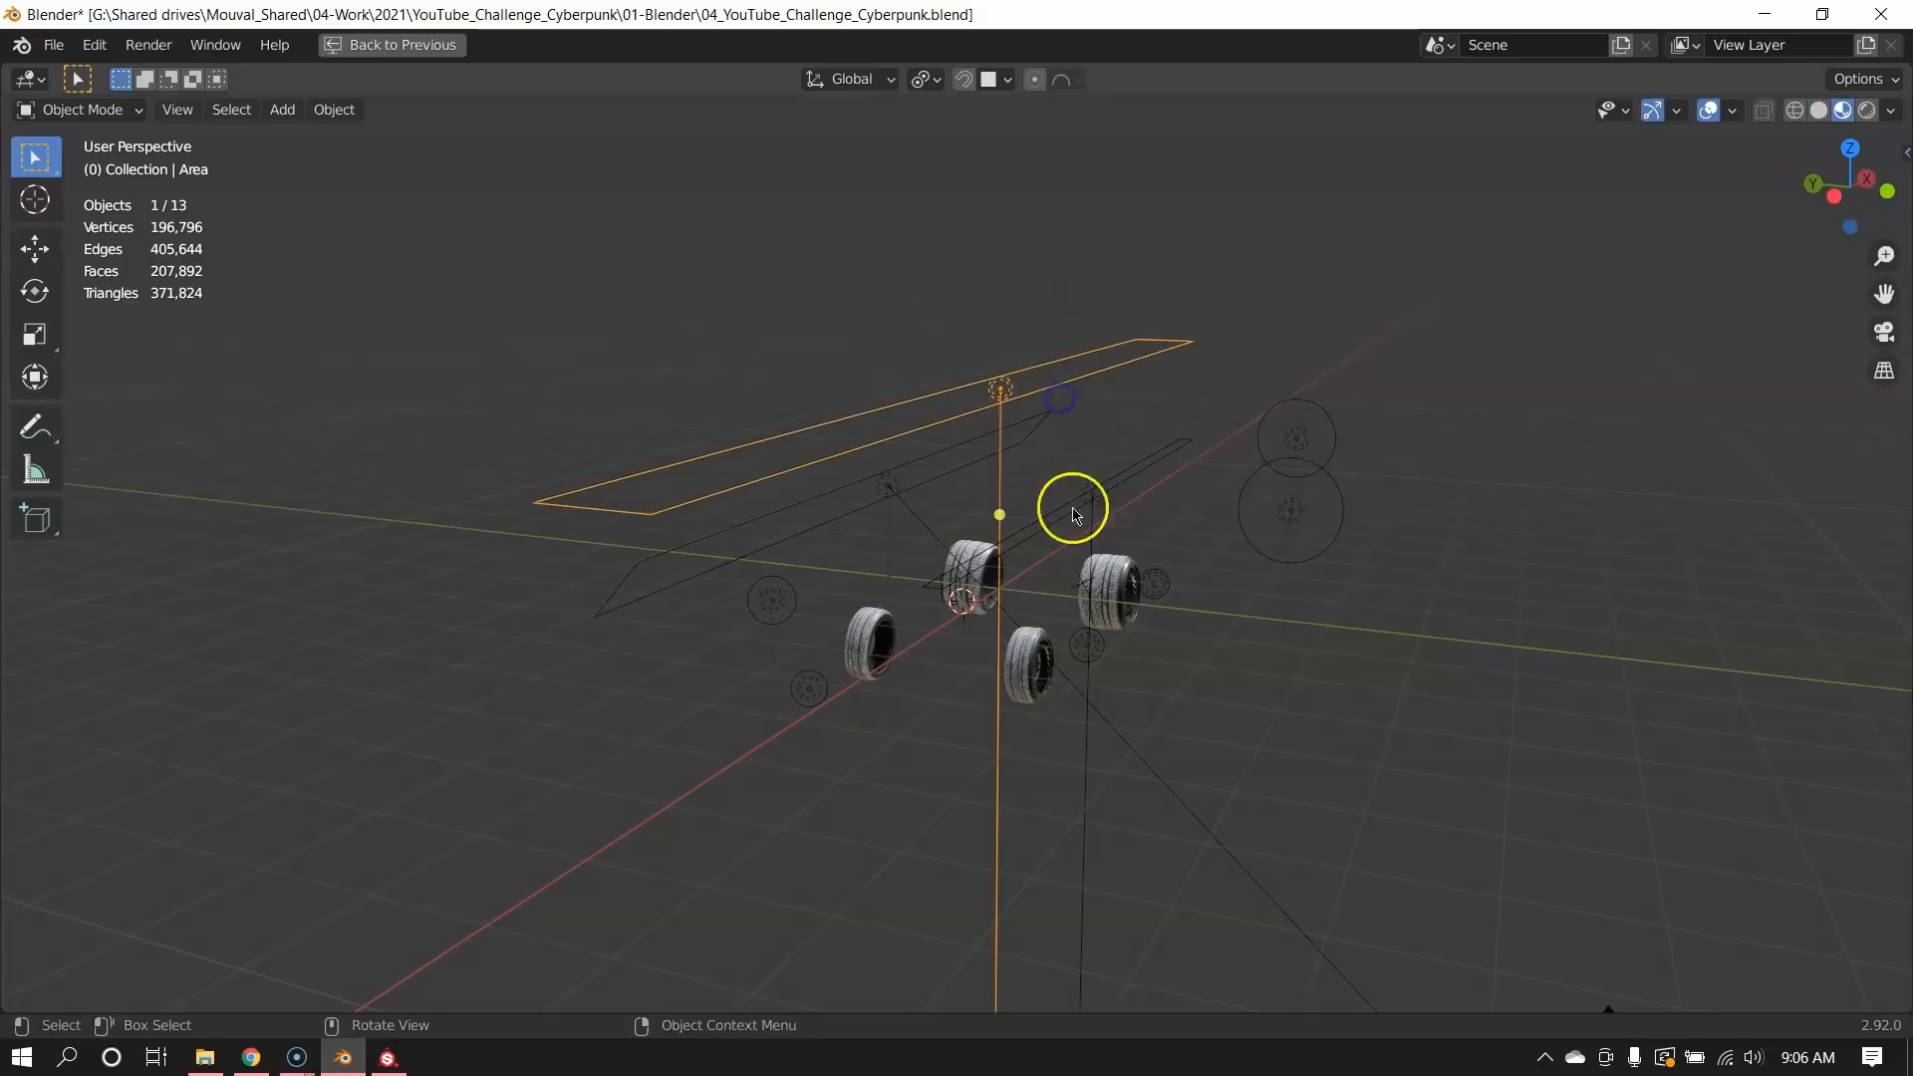
key(a)
middle_drag(1089, 598, 848, 607)
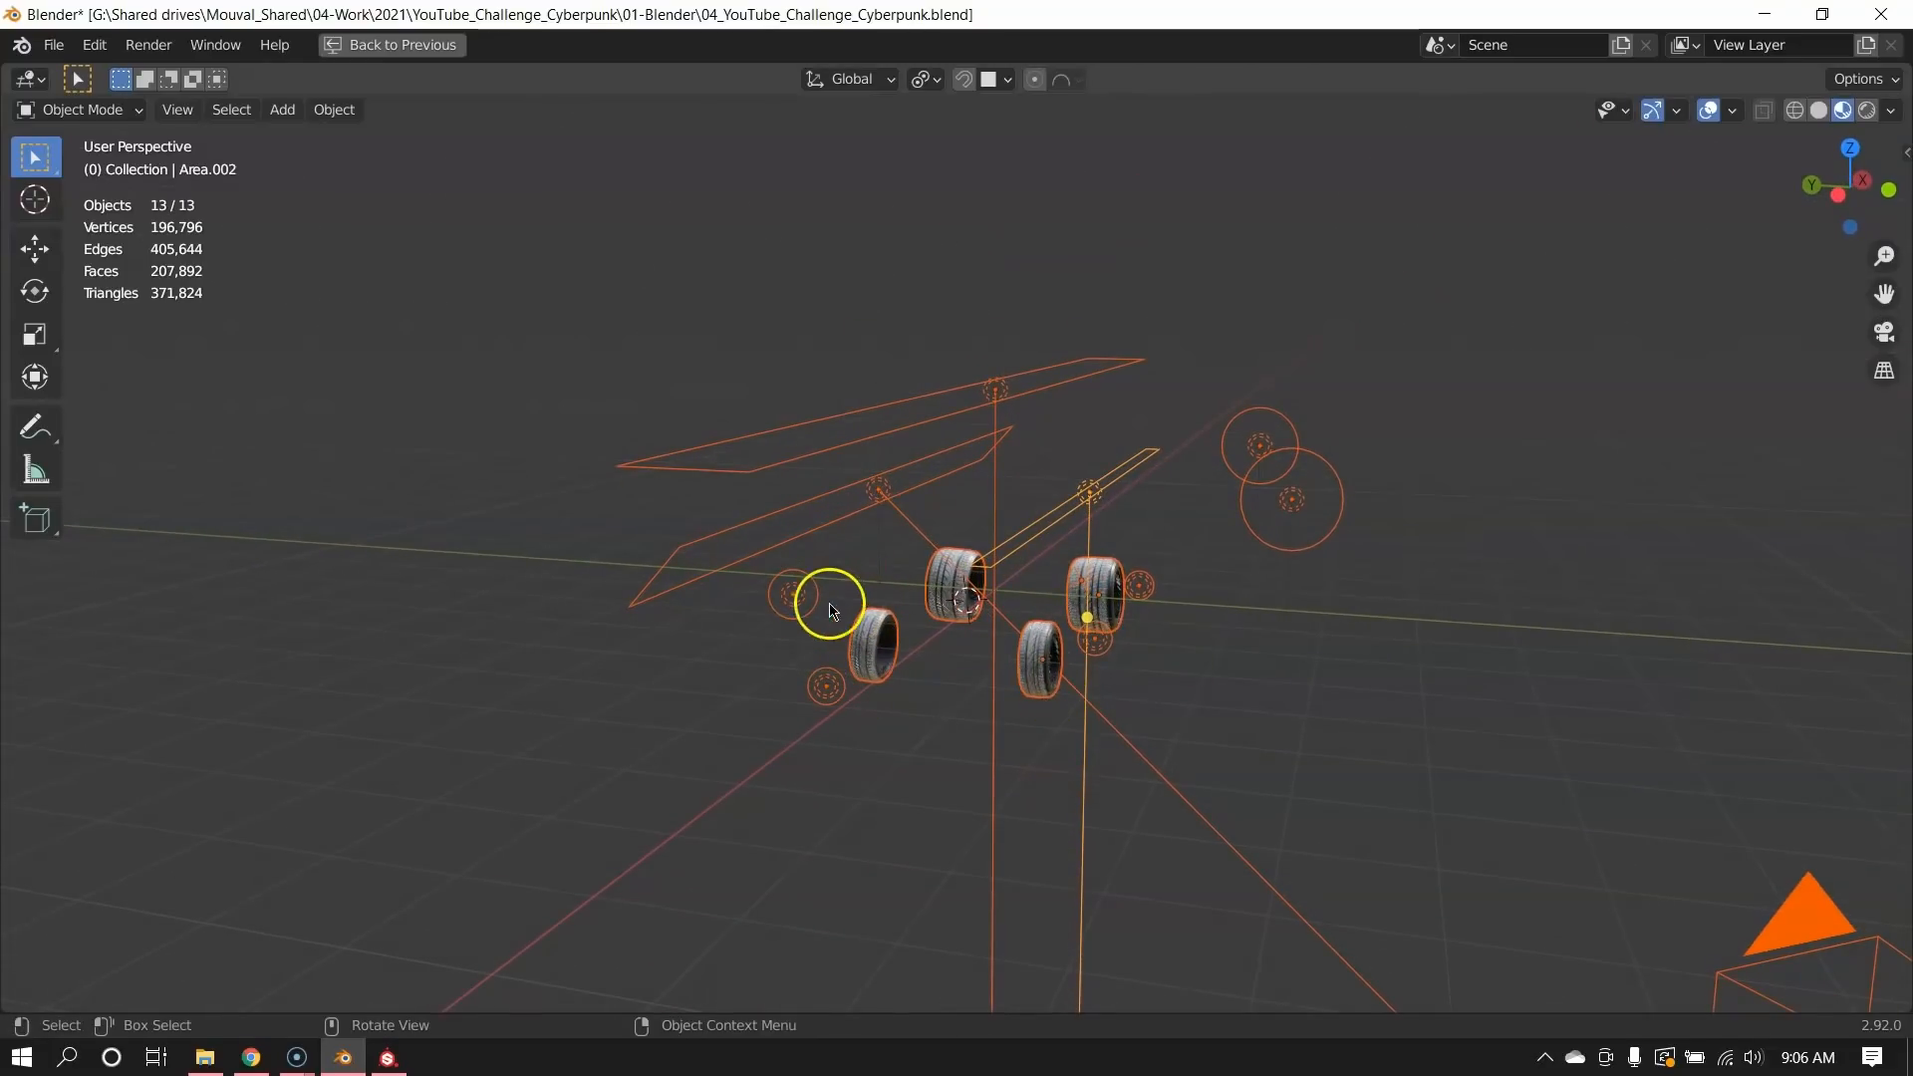
Inspect the small point lights around the wheels and select the two large point lights behind the car's position.
click(827, 685)
key(a)
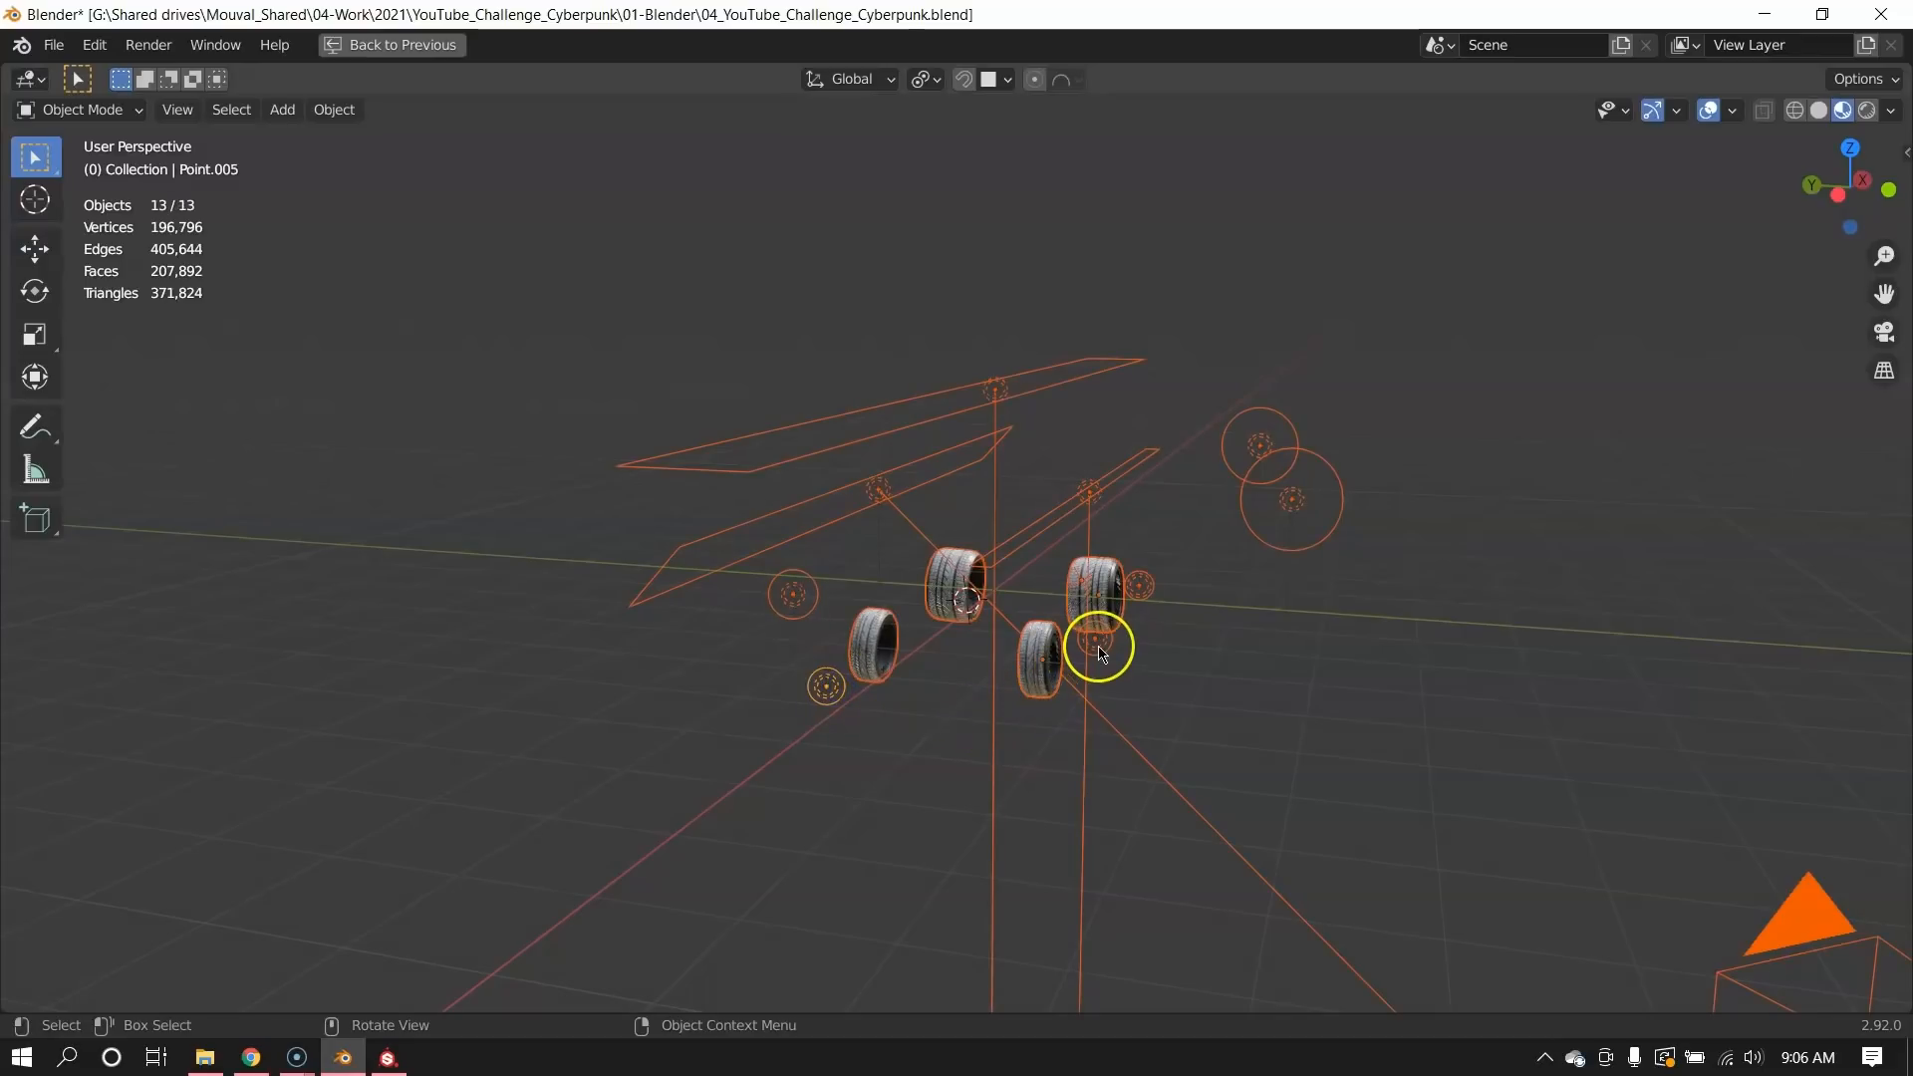
mouse_move(1101, 655)
middle_down()
mouse_move(1036, 713)
mouse_move(1082, 662)
middle_up()
click(1084, 658)
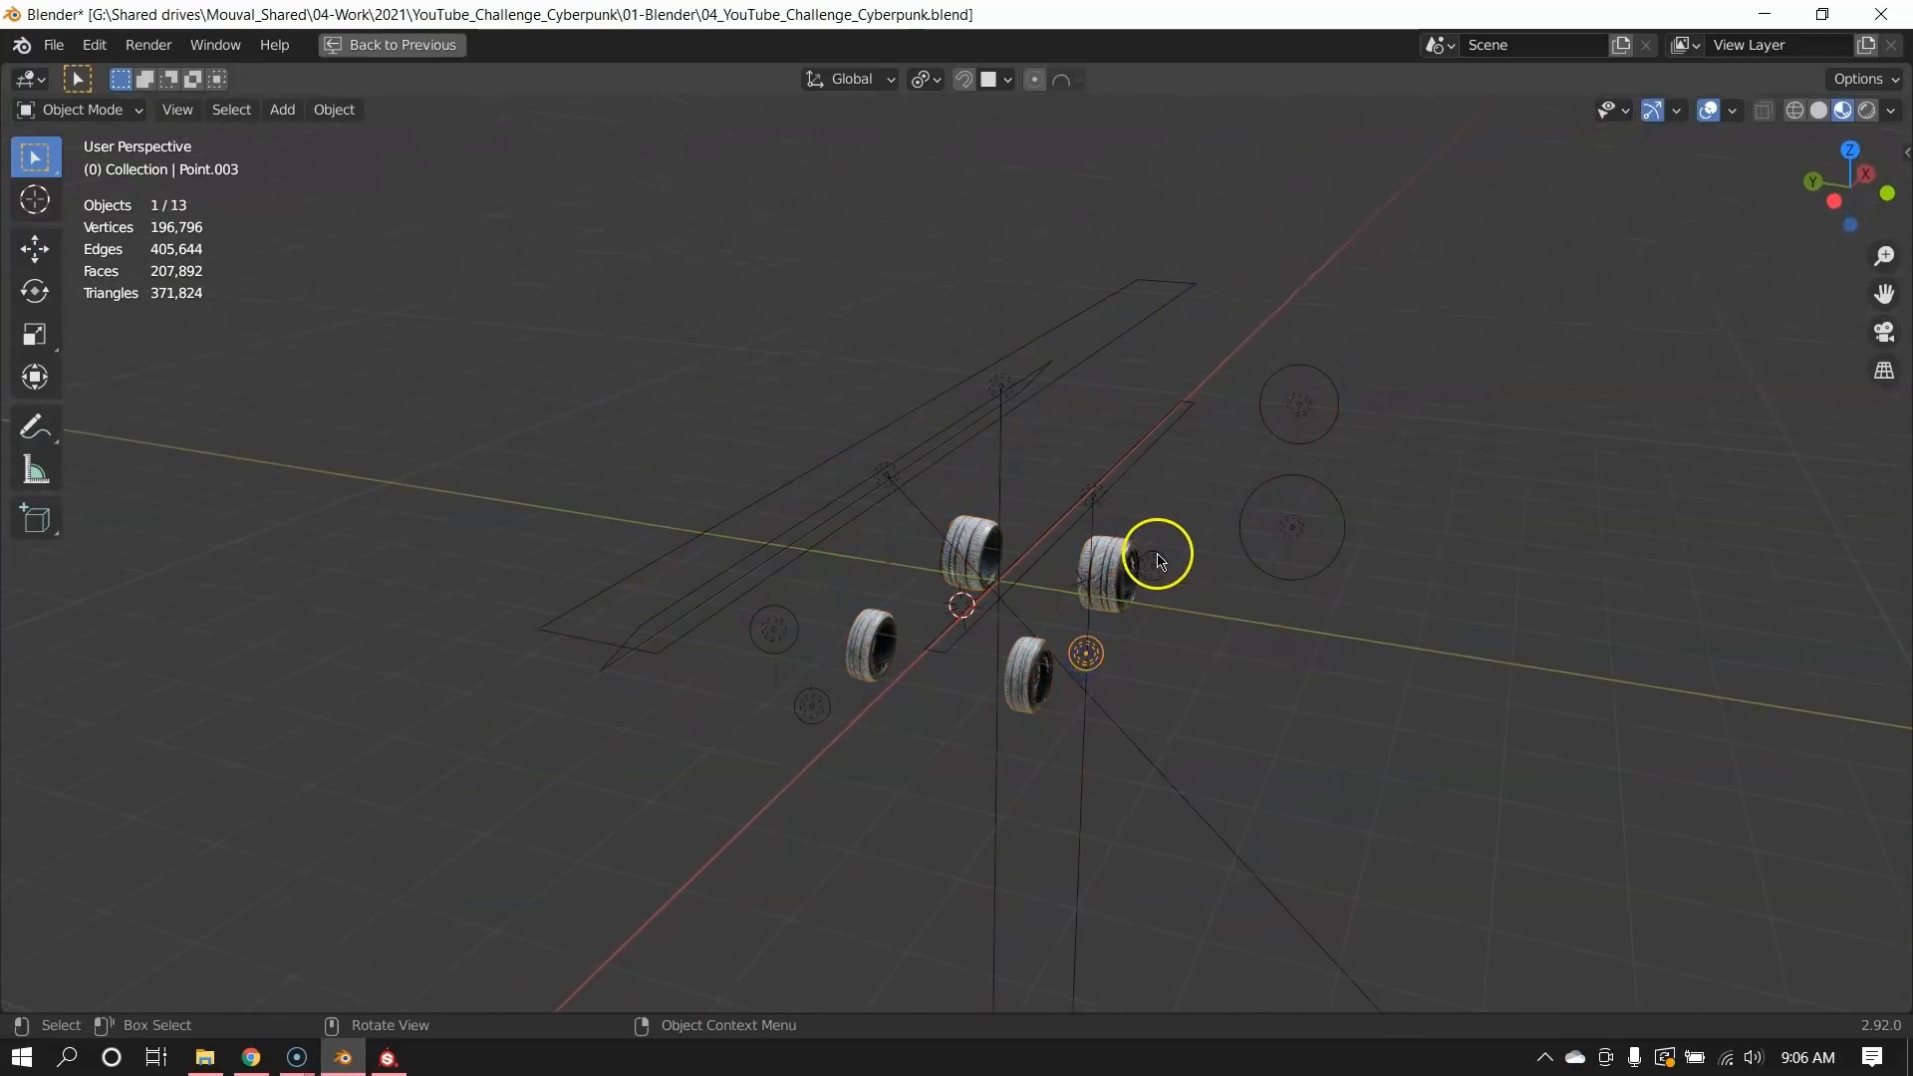
middle_drag(1159, 606, 1275, 543)
click(1282, 536)
shift+click(1344, 433)
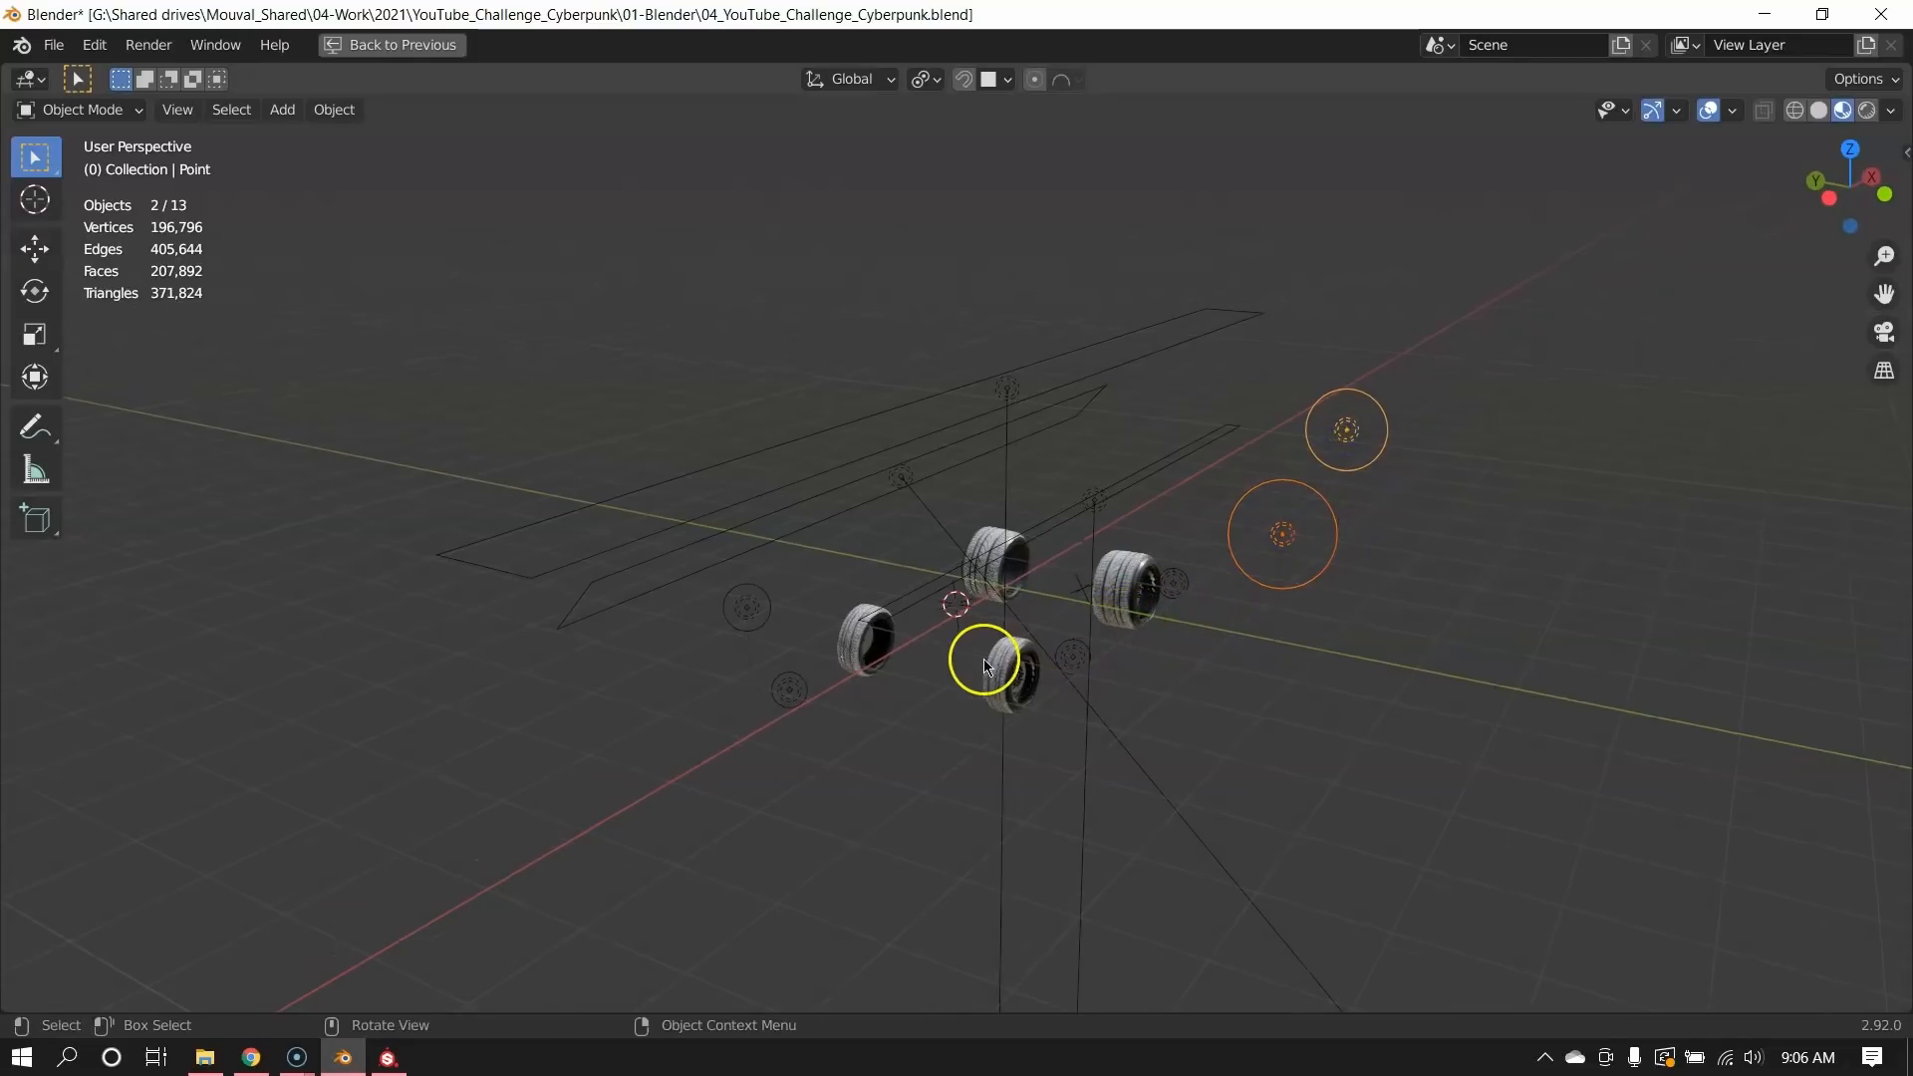
Reveal all hidden objects, switch the viewport to Rendered shading and look through the camera.
middle_drag(984, 659, 927, 613)
key(alt+h)
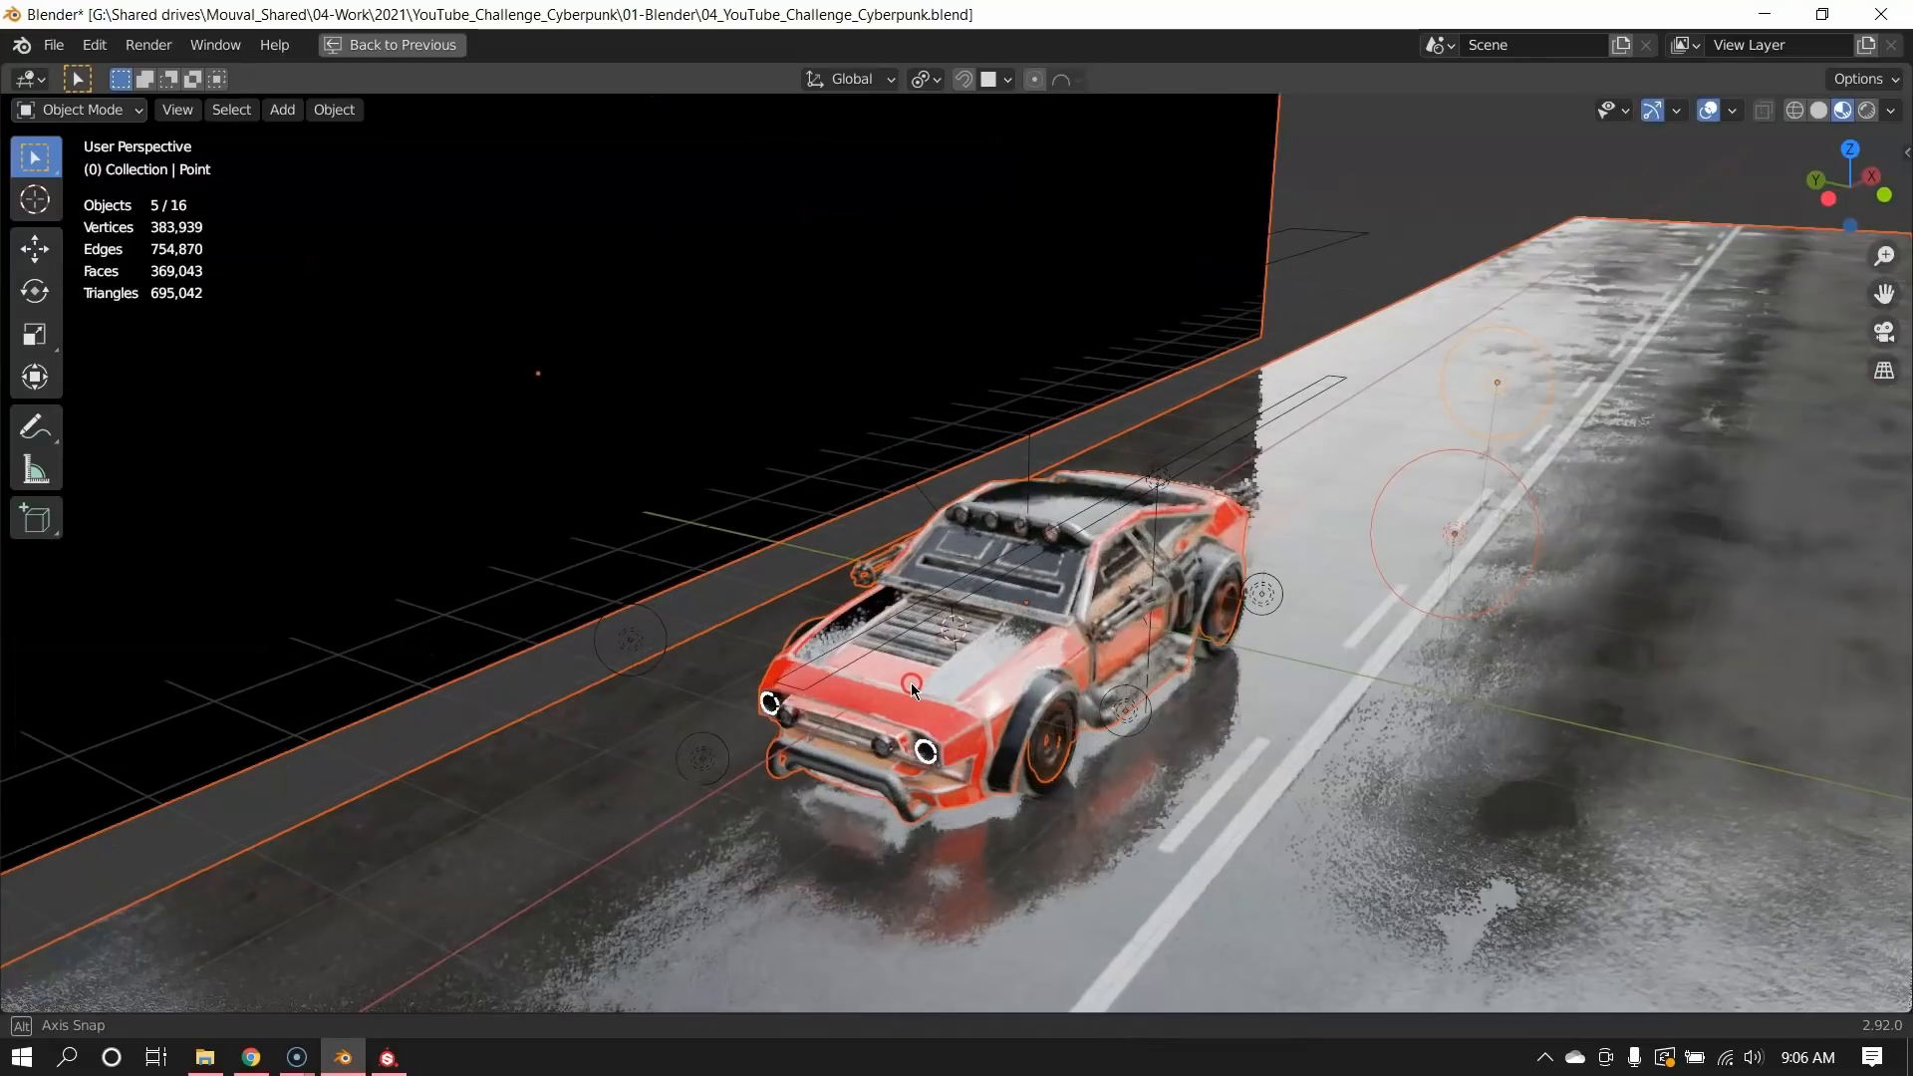
key(z)
click(940, 520)
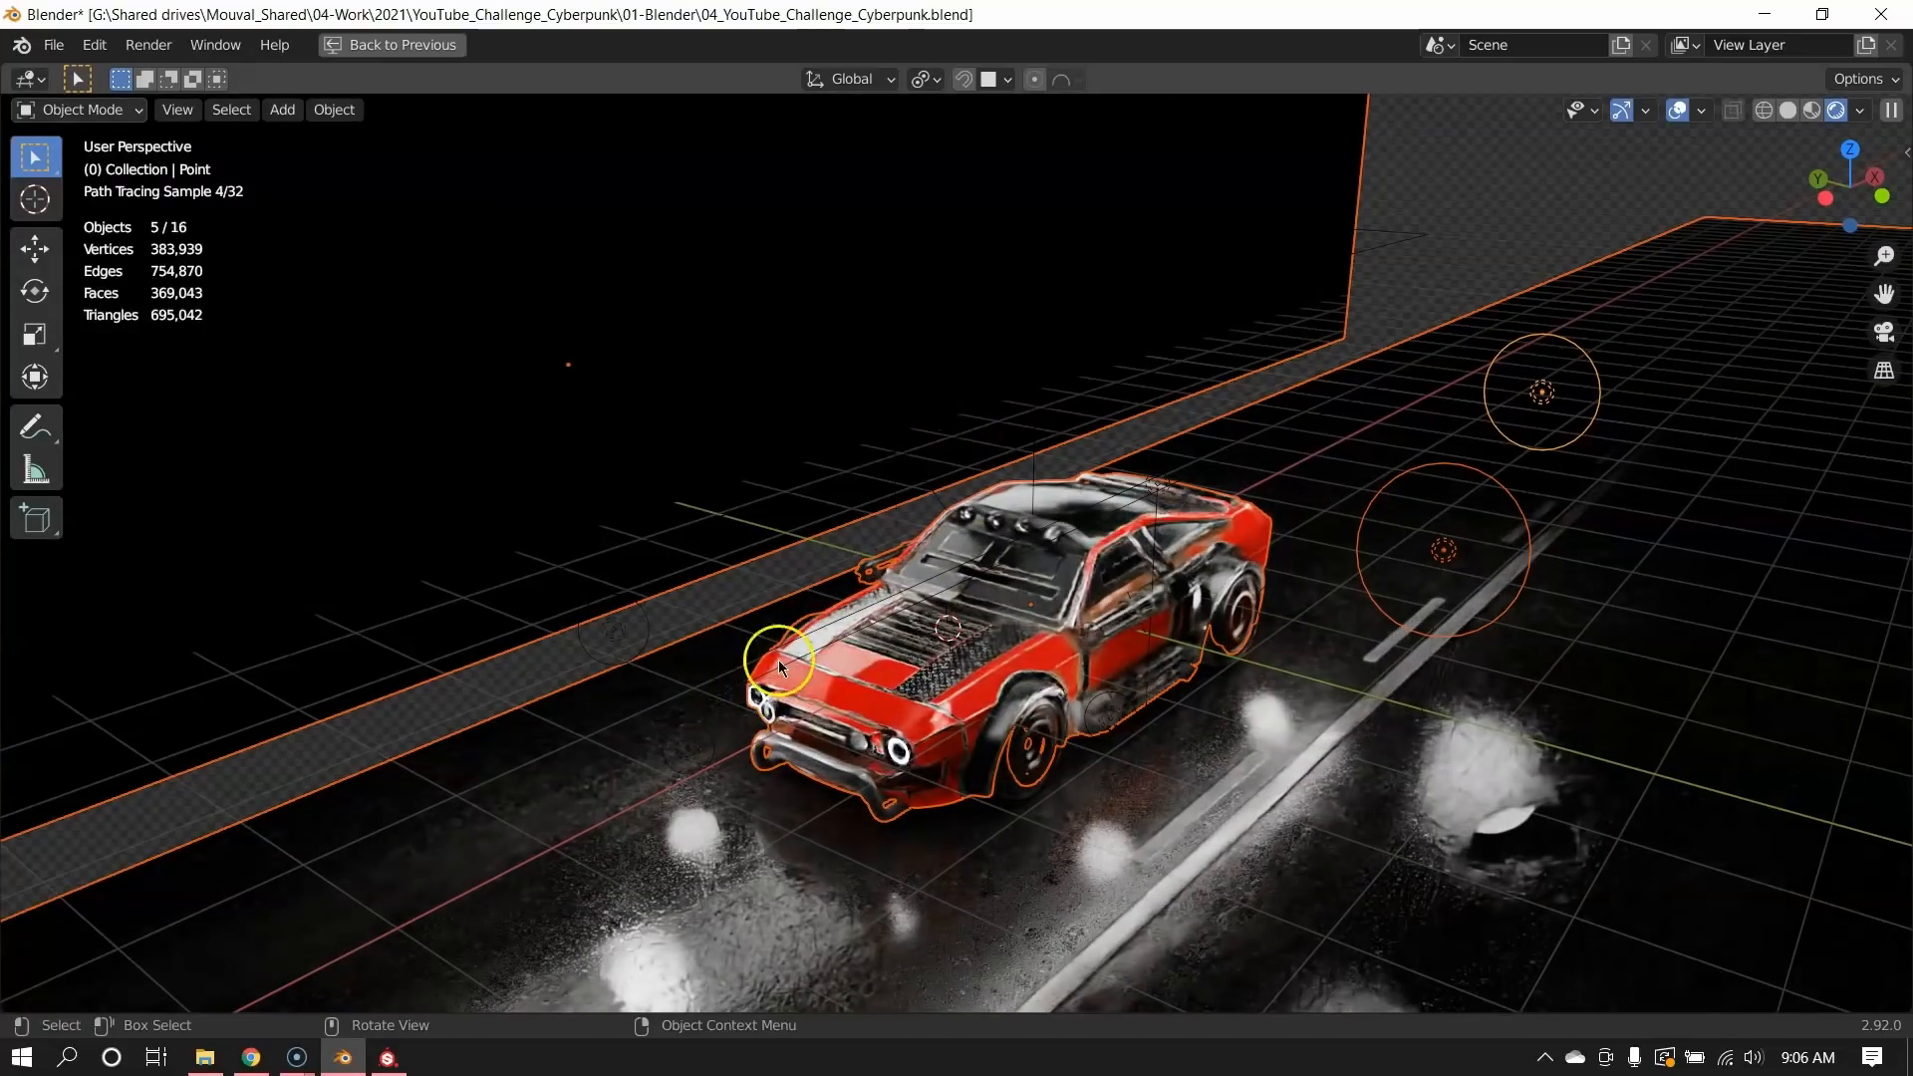
key(KP_0)
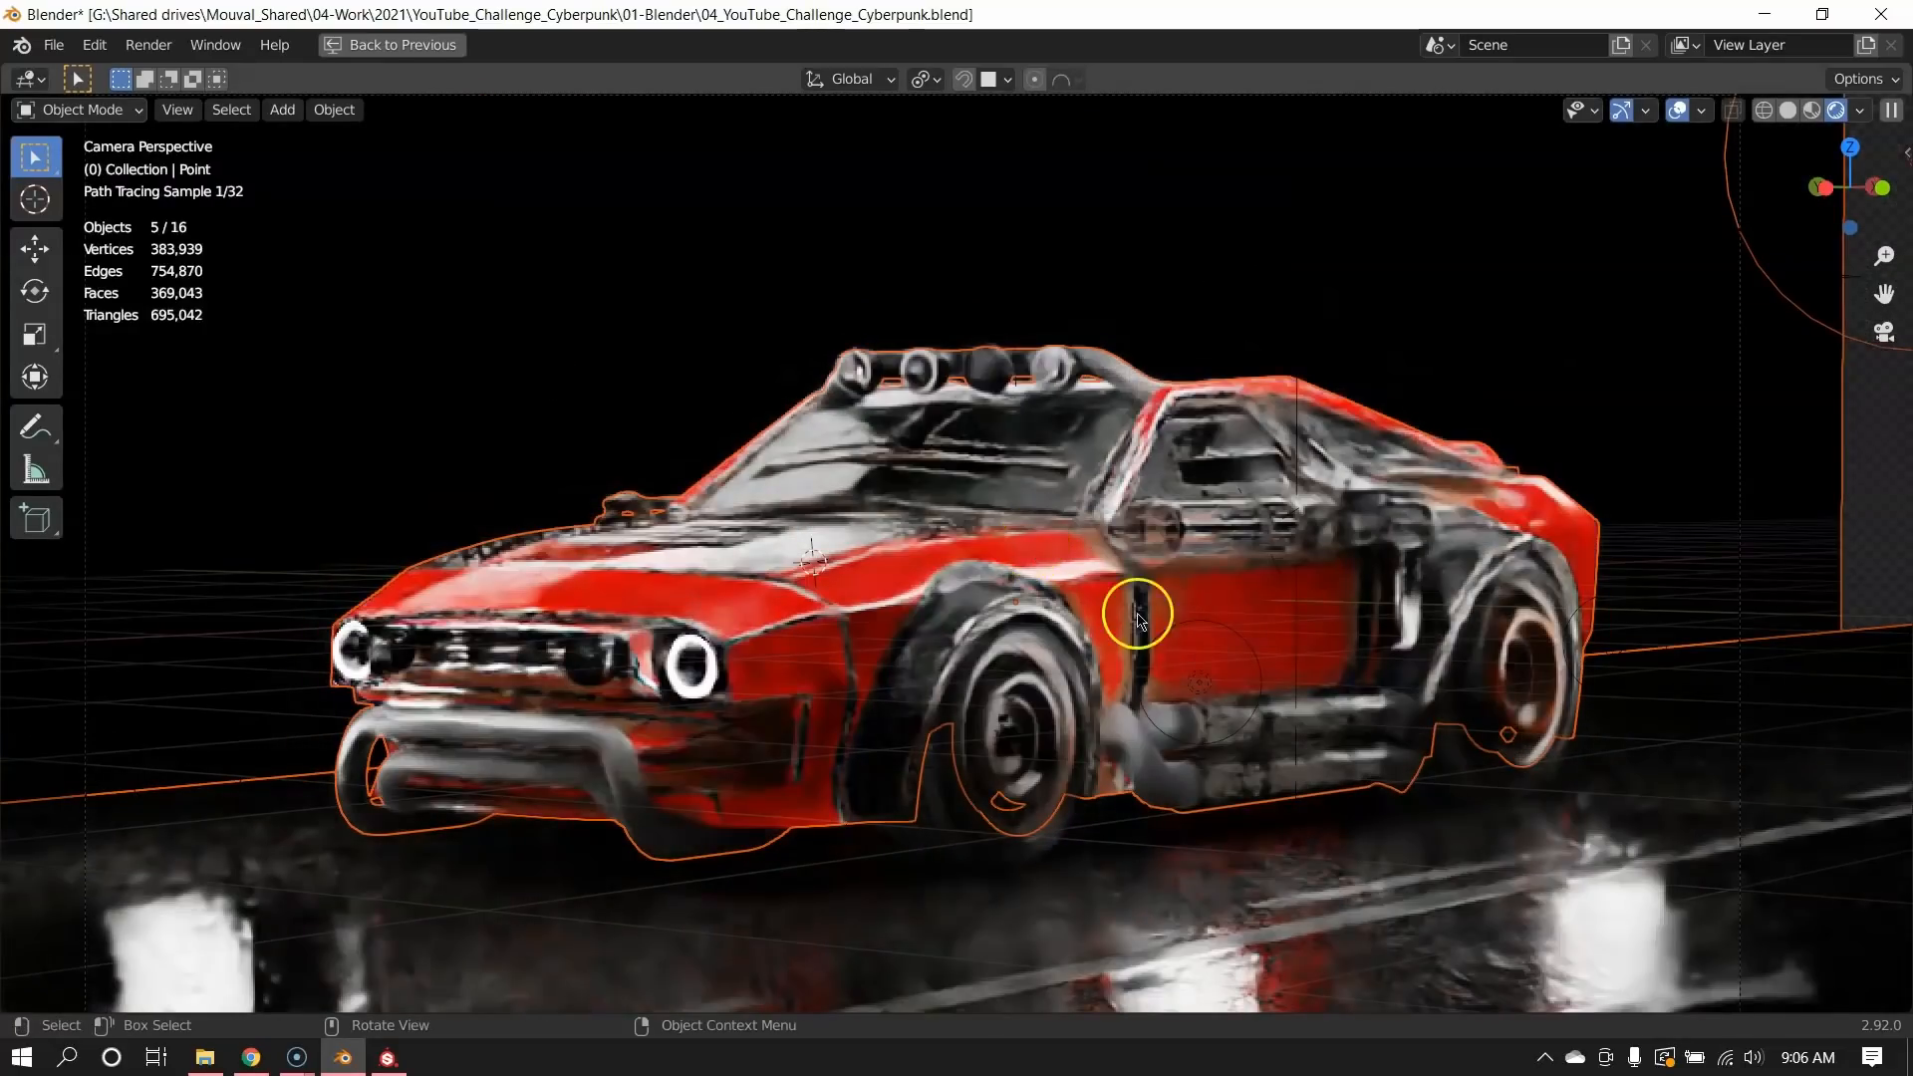
Hide the point light beside the exhaust pipes and the one behind the rear wheel.
click(1203, 685)
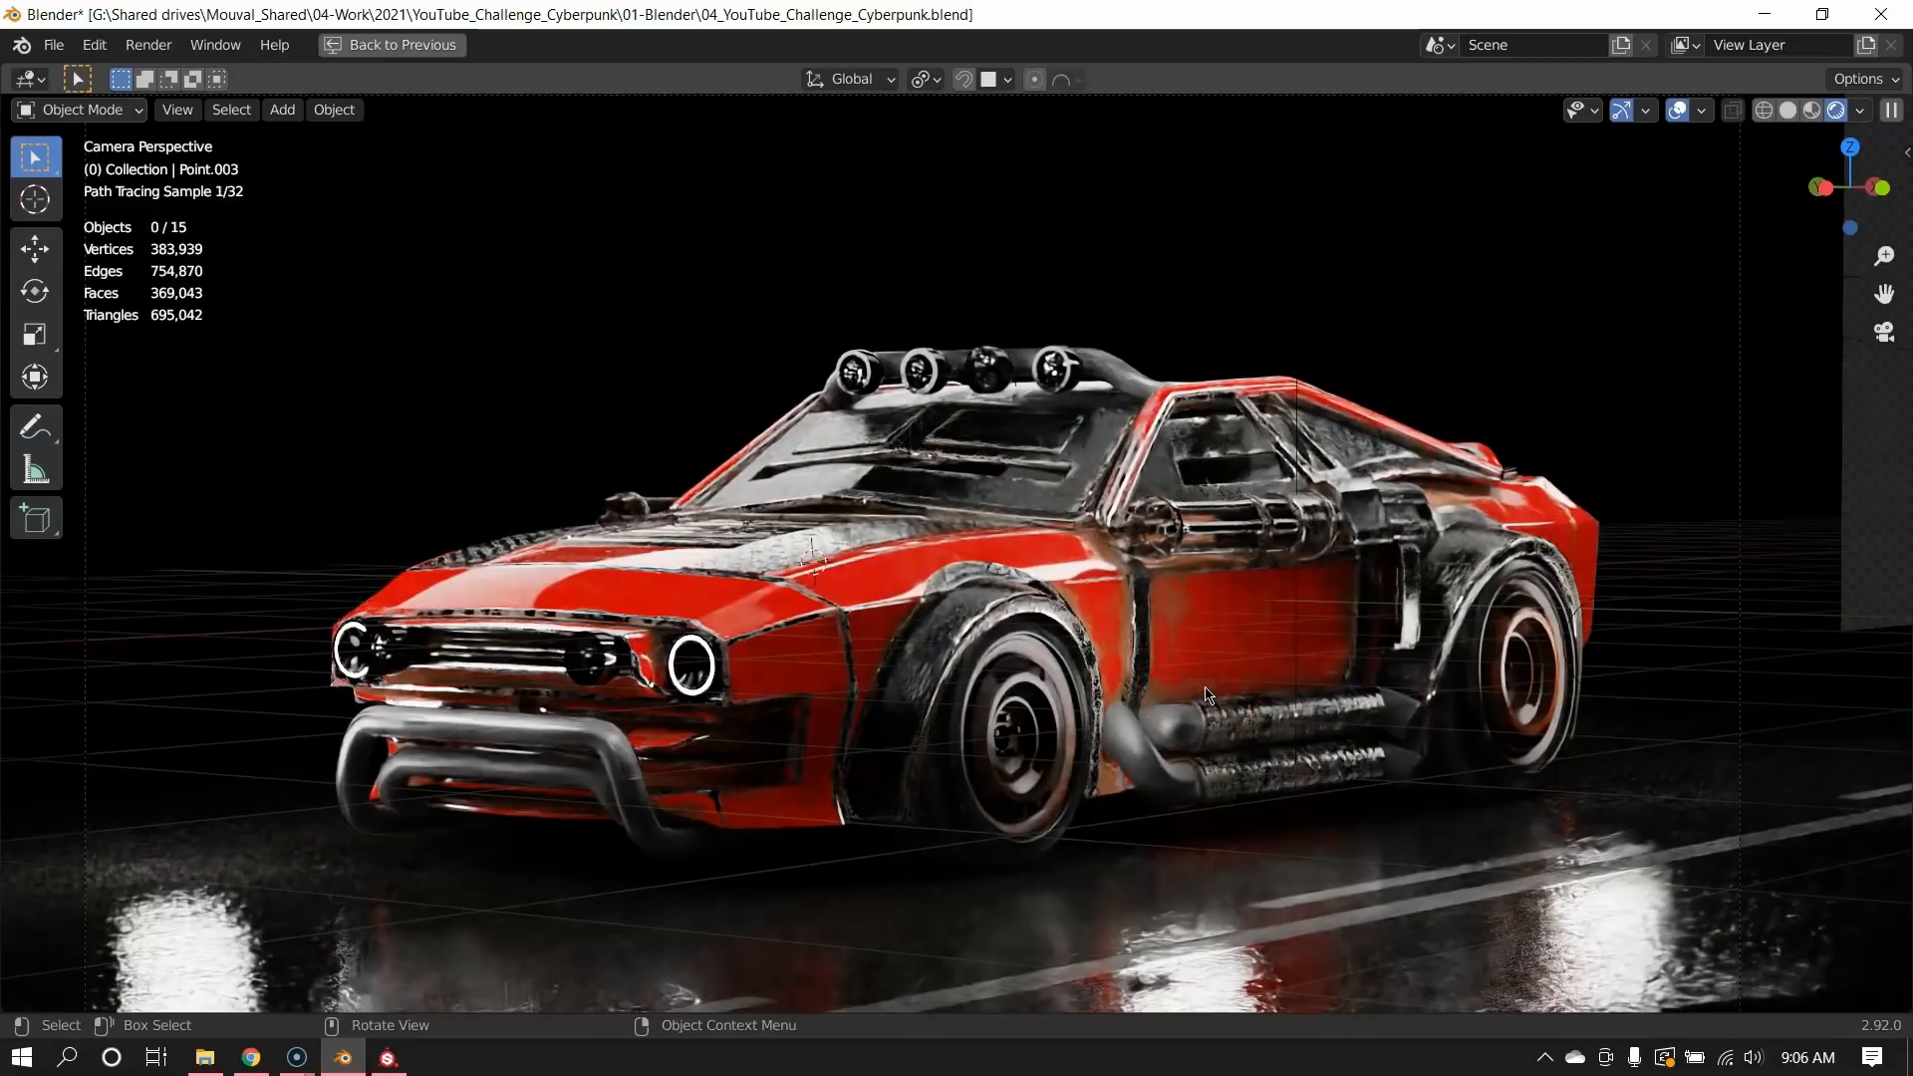
key(ctrl+z)
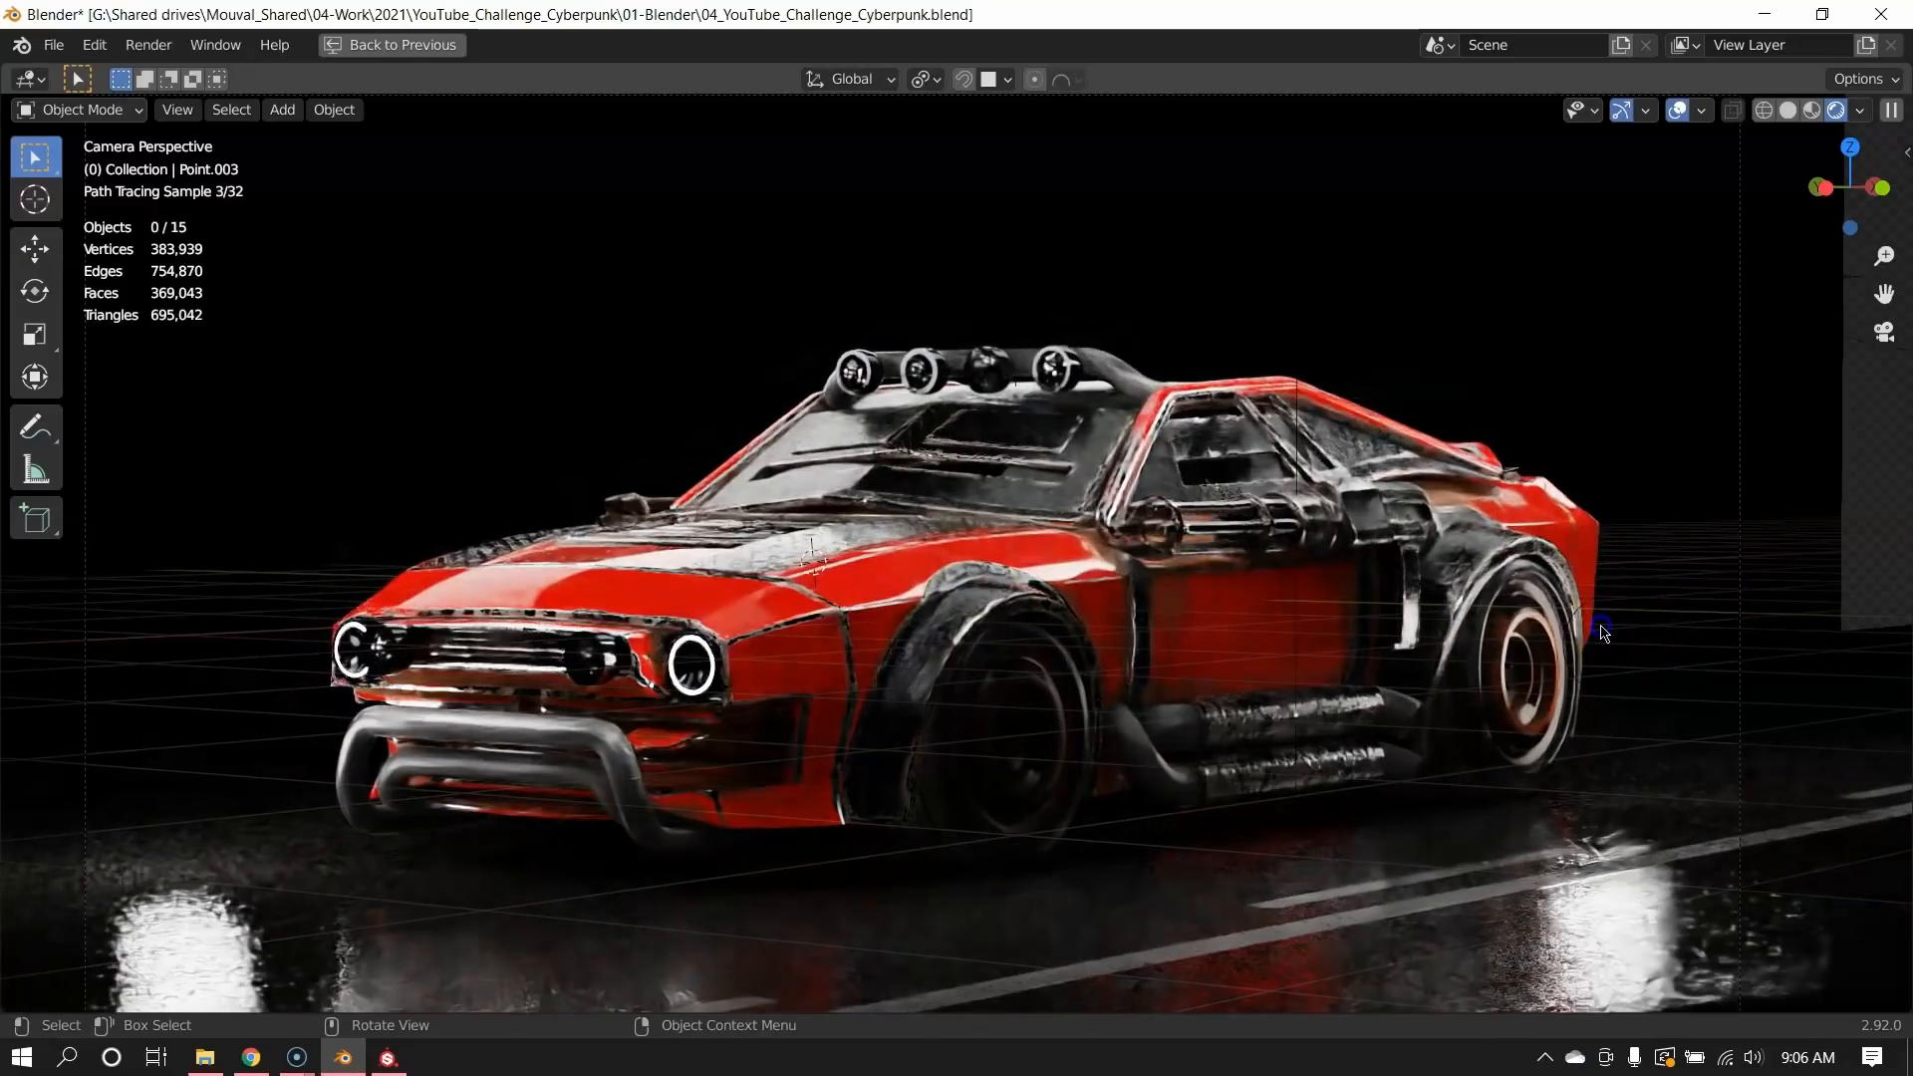
click(1603, 630)
click(1595, 608)
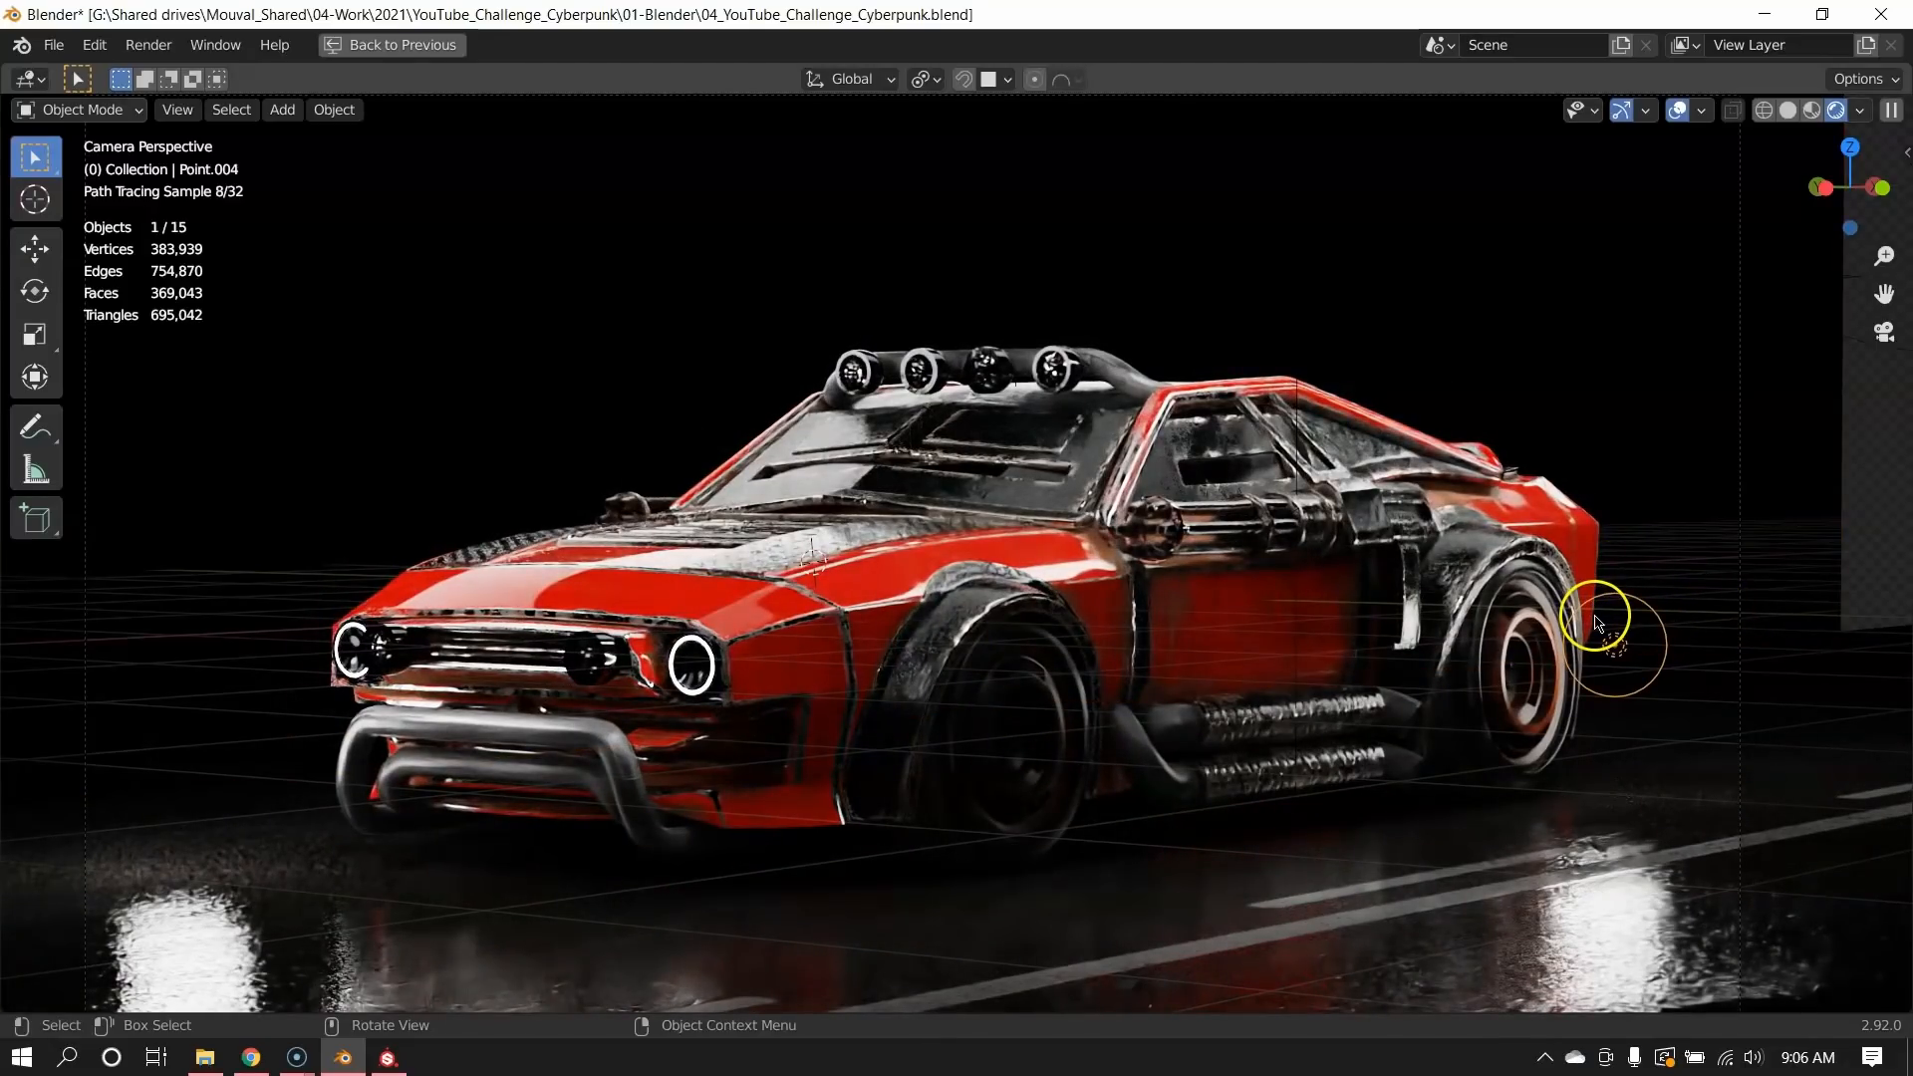
key(Delete)
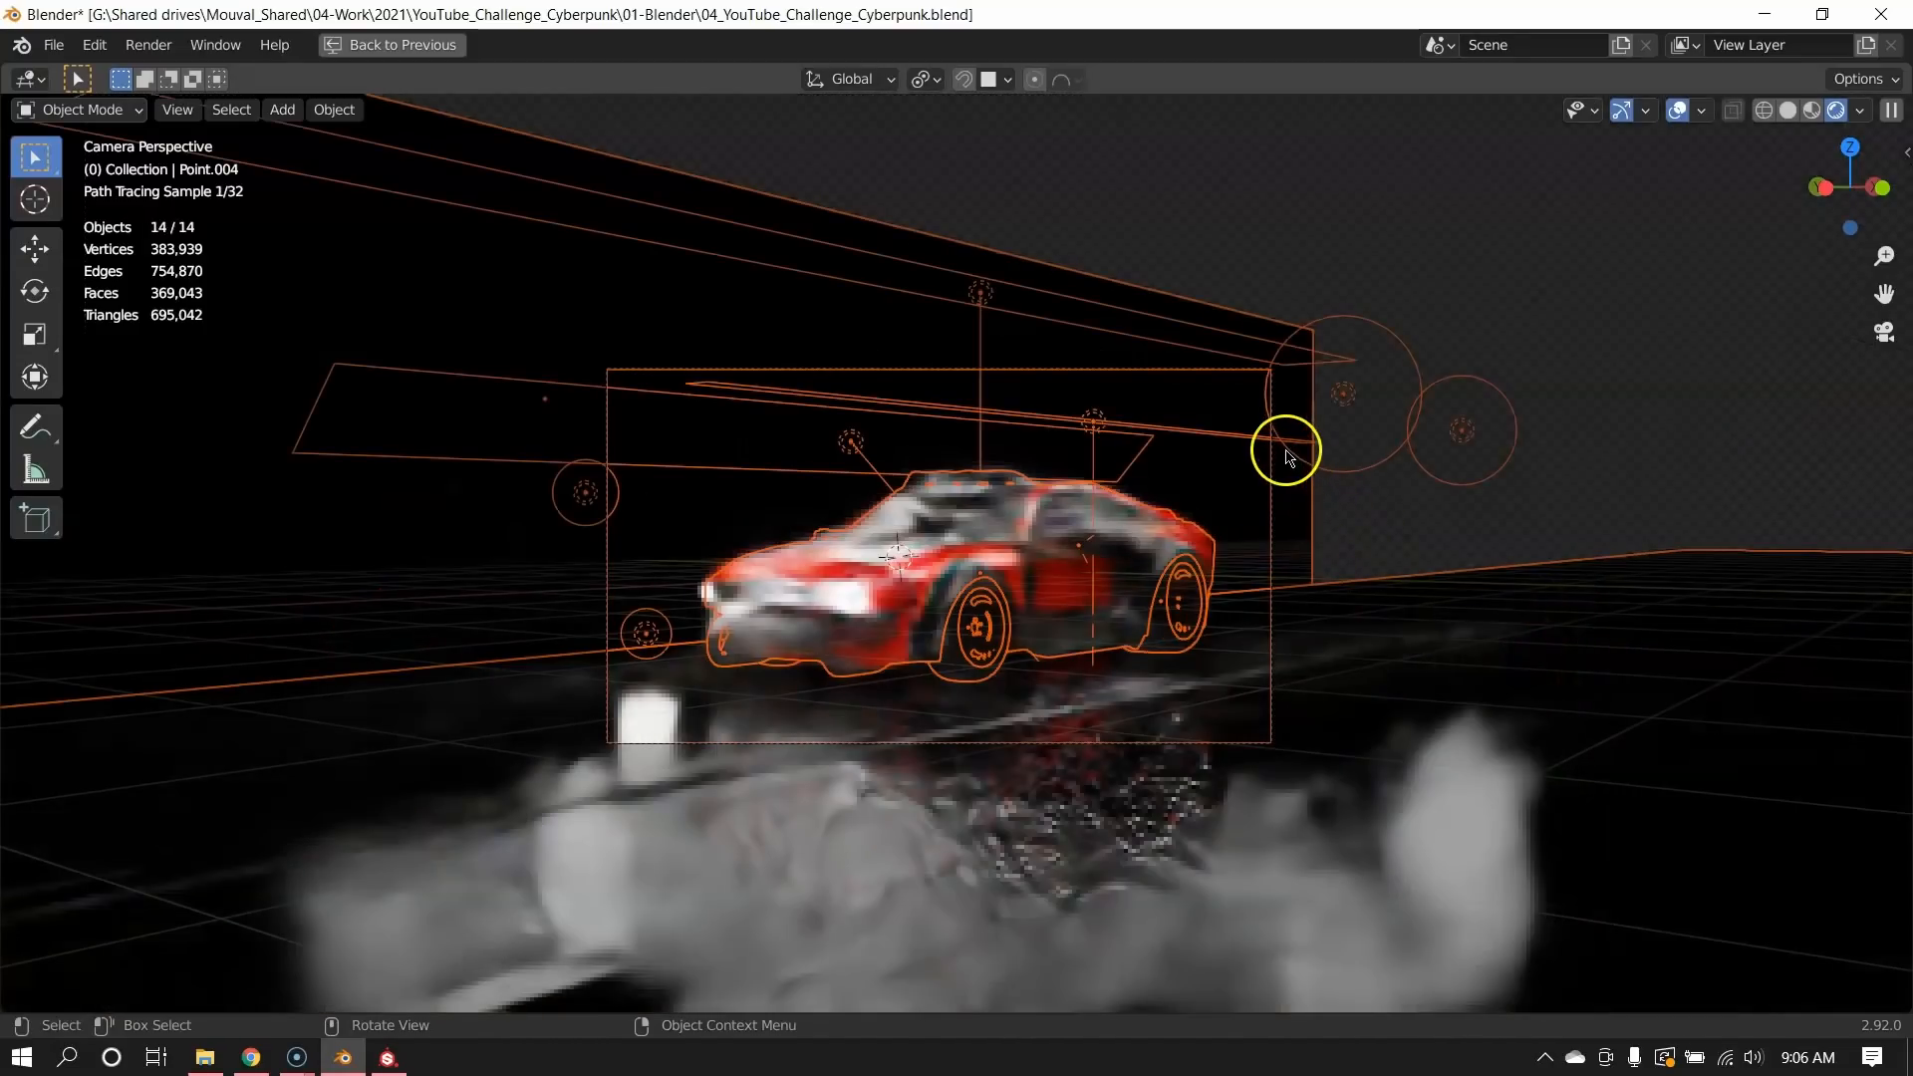
Hide the two large point lights behind the car and check the rendered camera view.
click(1347, 399)
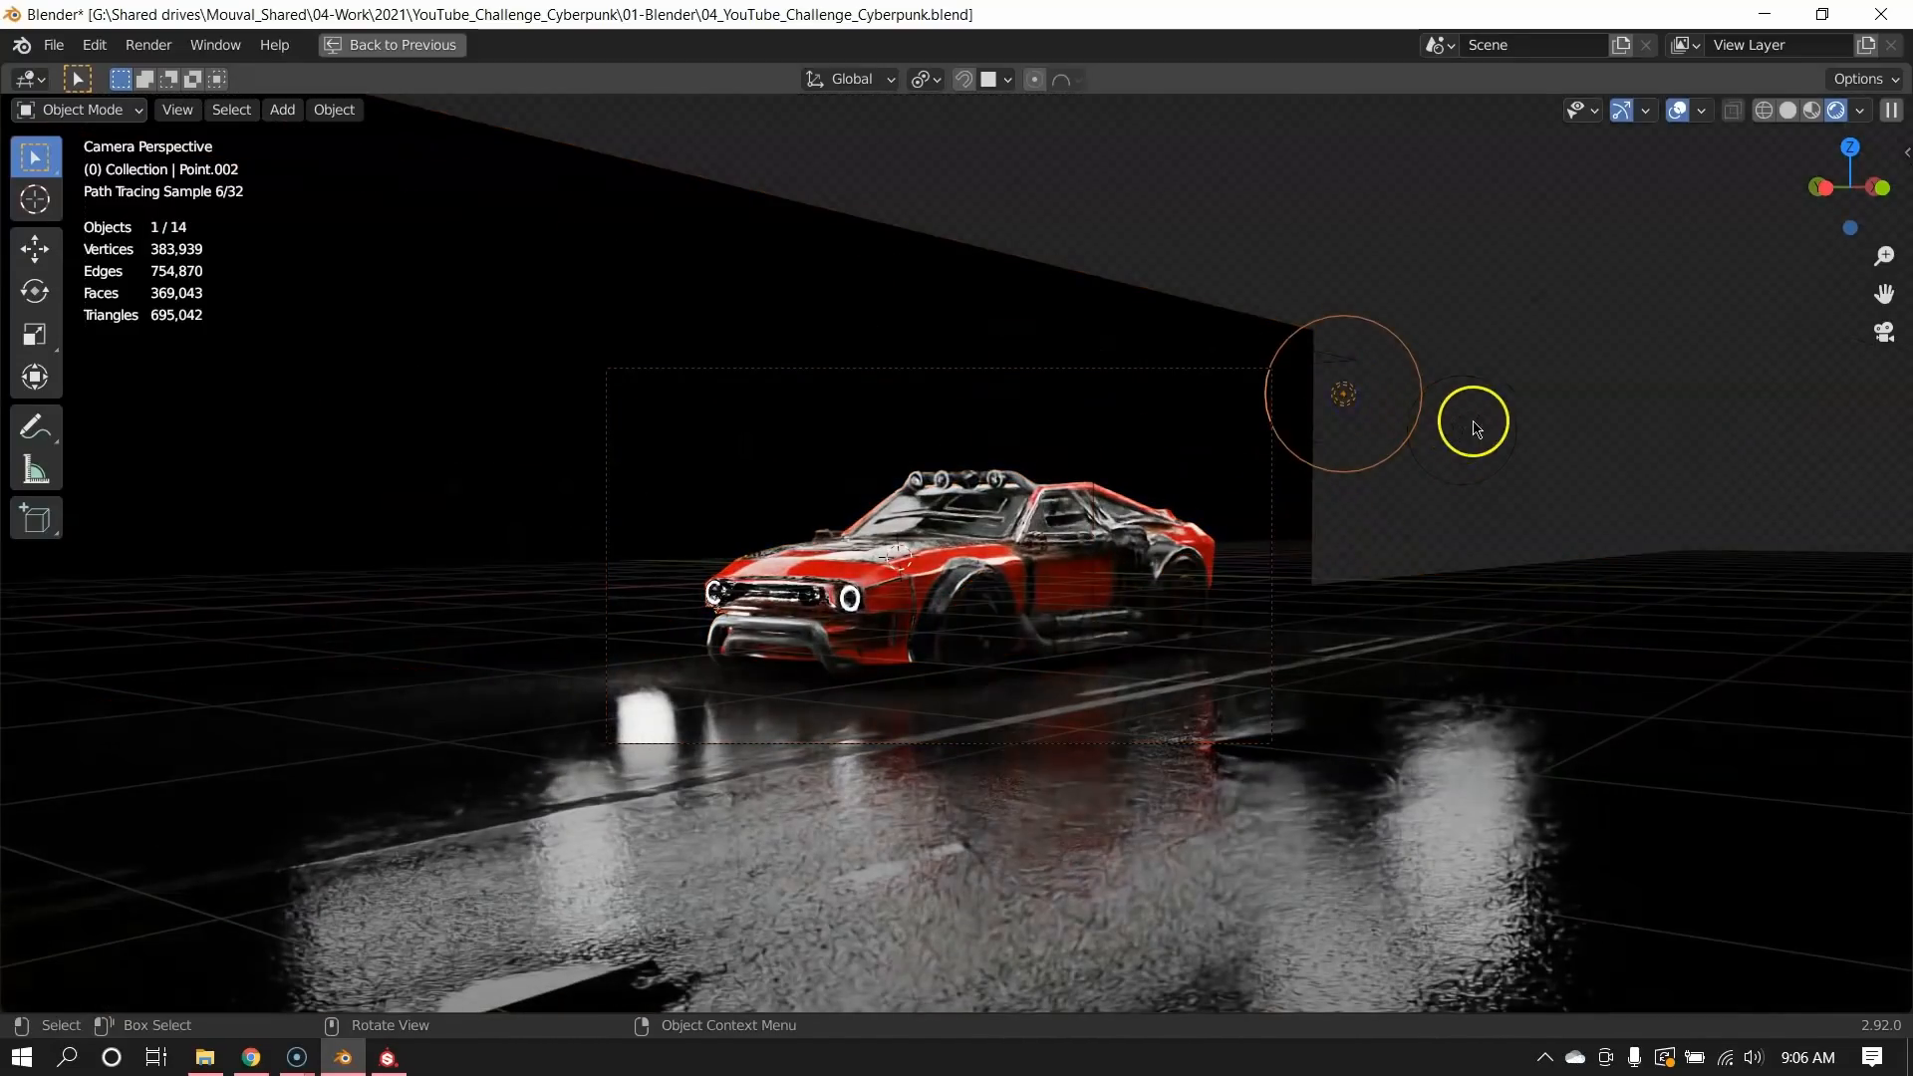
scroll(1180, 617, up, 6)
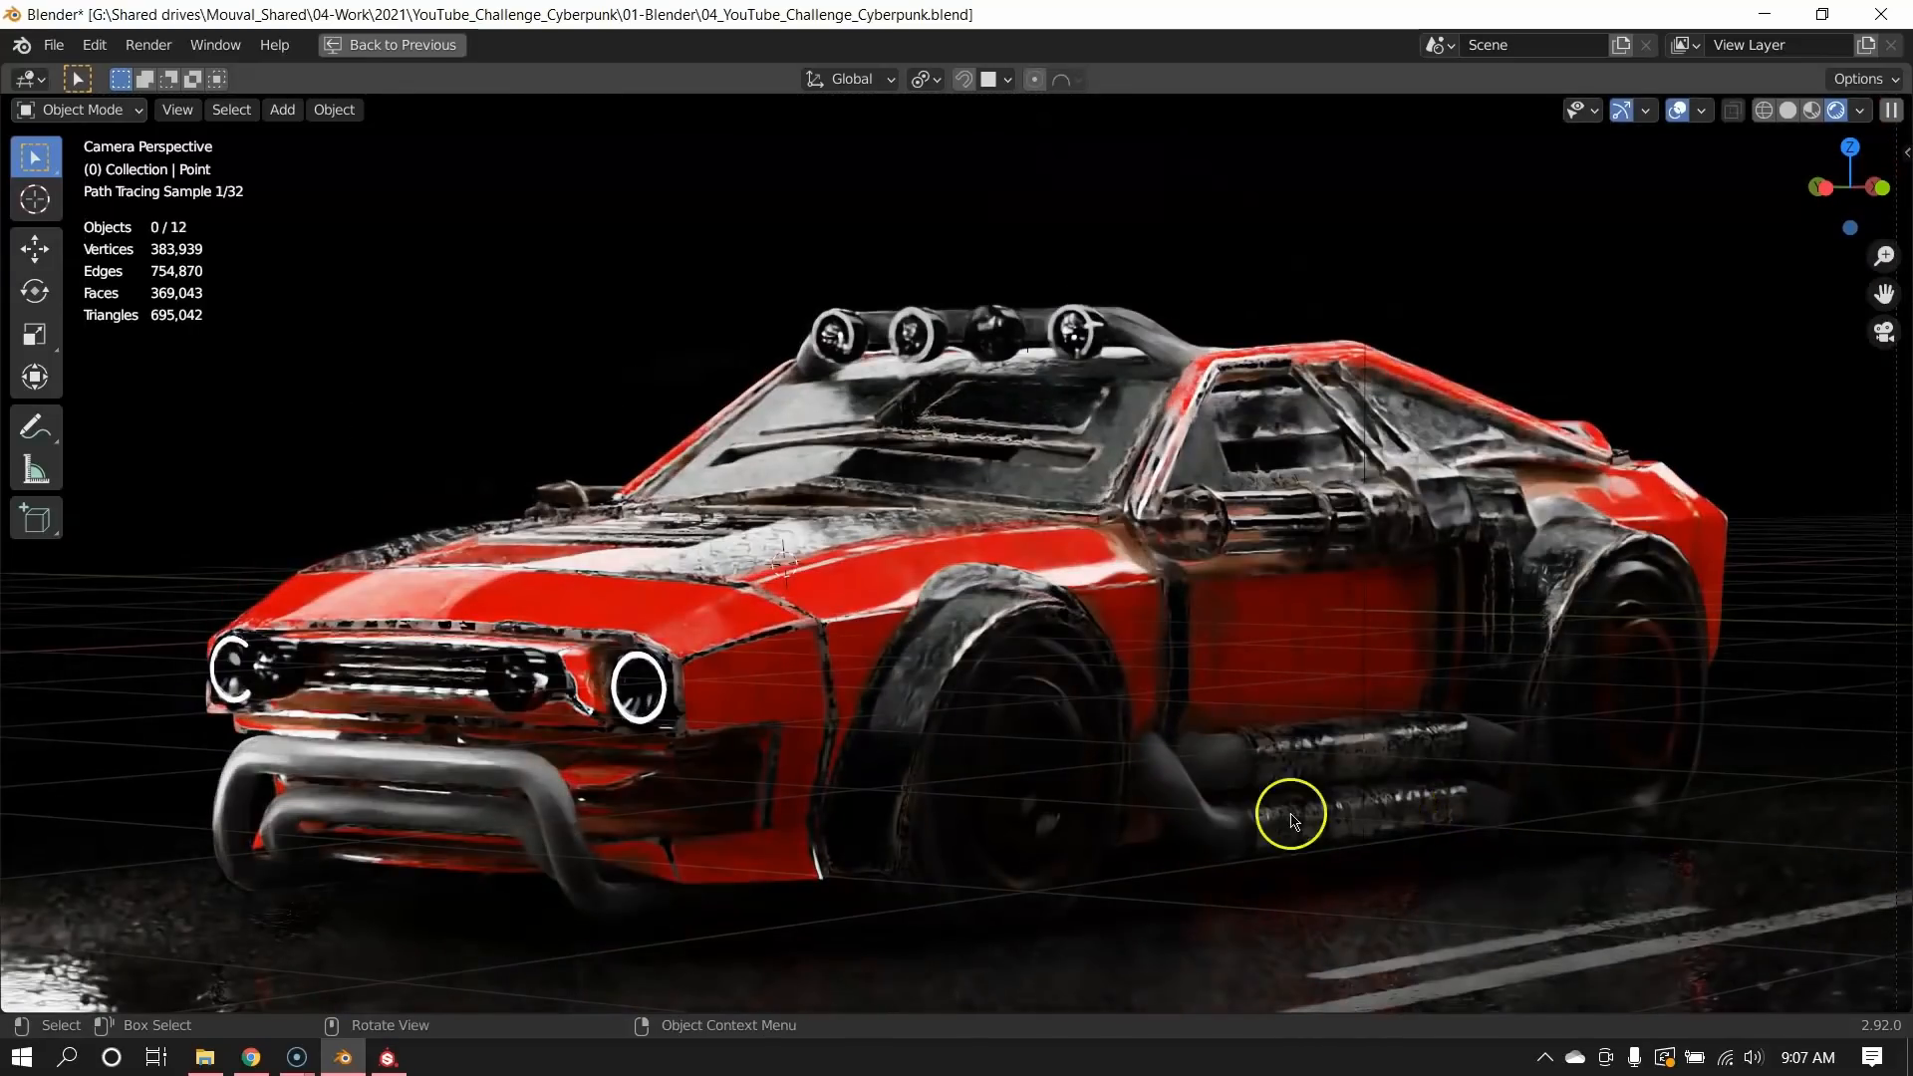
scroll(1190, 717, down, 6)
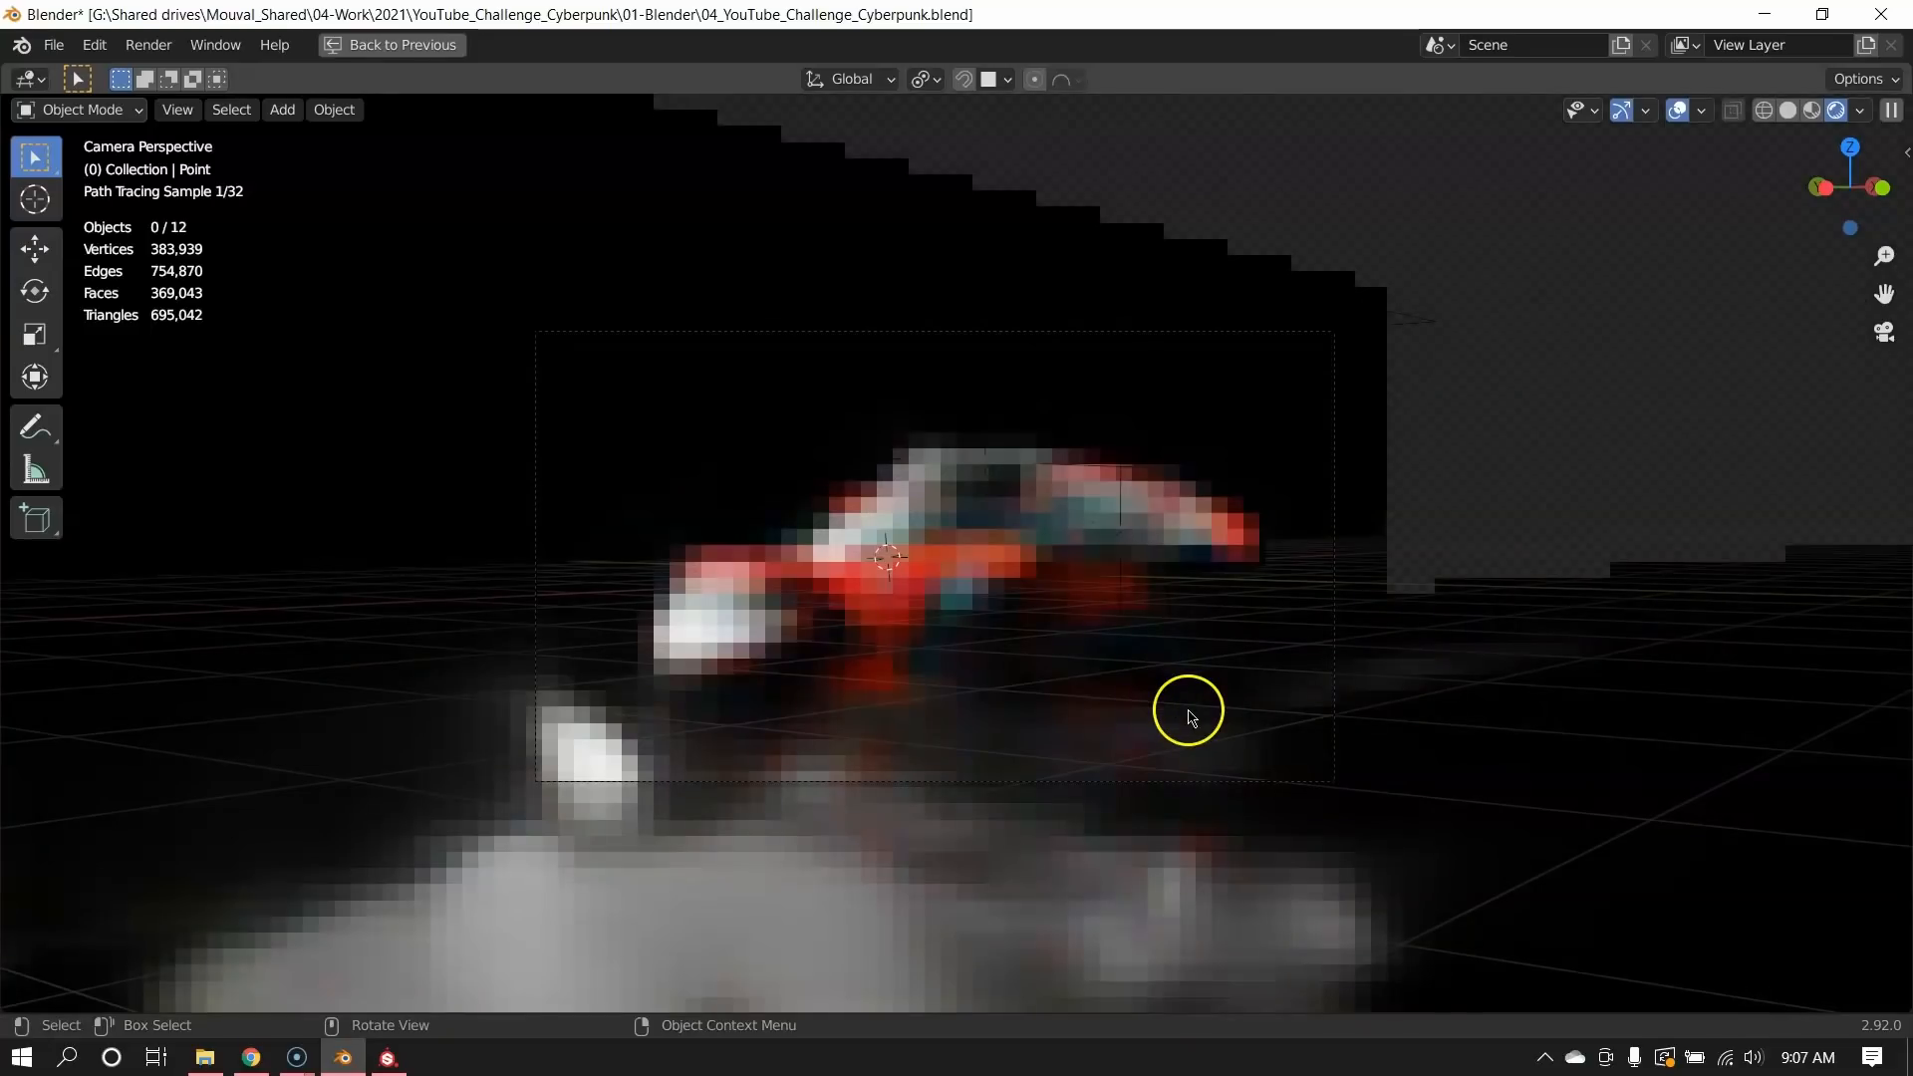
Hide the overhead area light above the car and check the rendered camera view.
key(a)
click(992, 242)
scroll(1023, 714, up, 3)
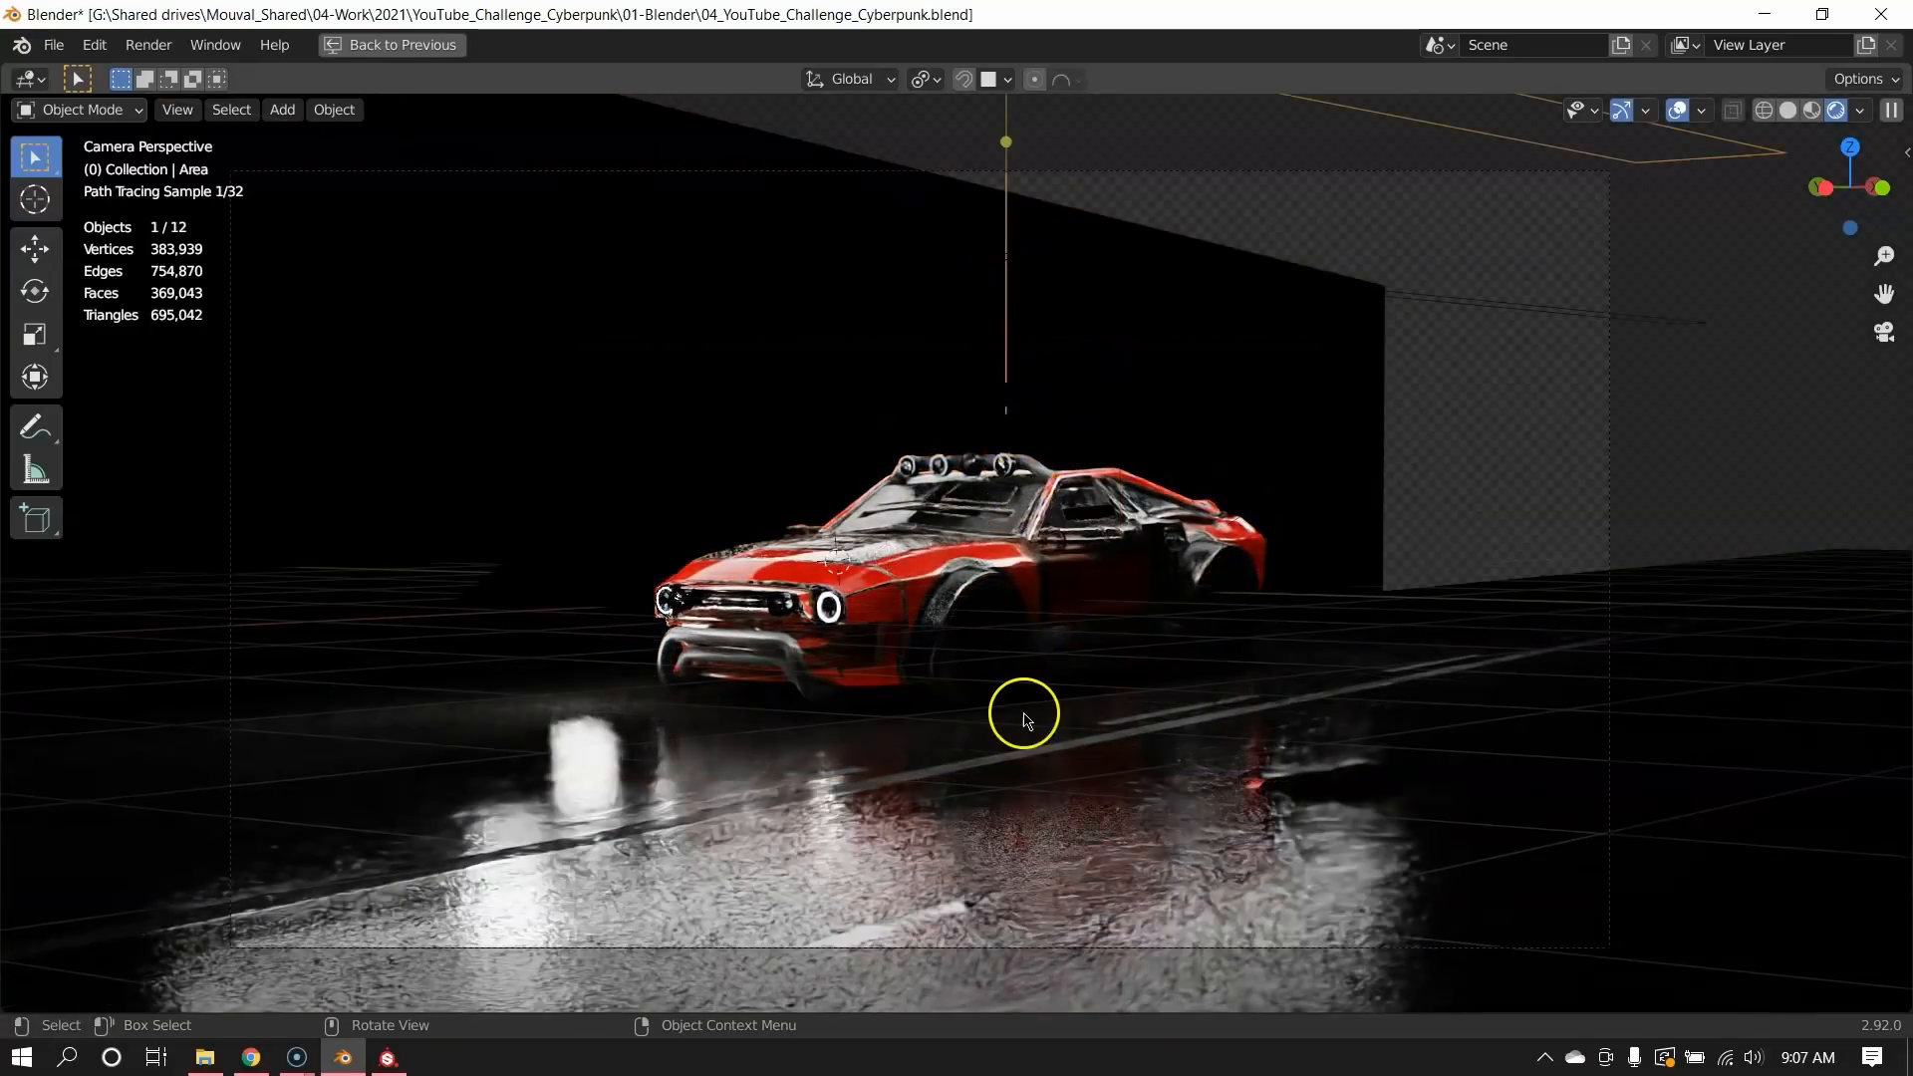
key(Delete)
scroll(1025, 717, up, 3)
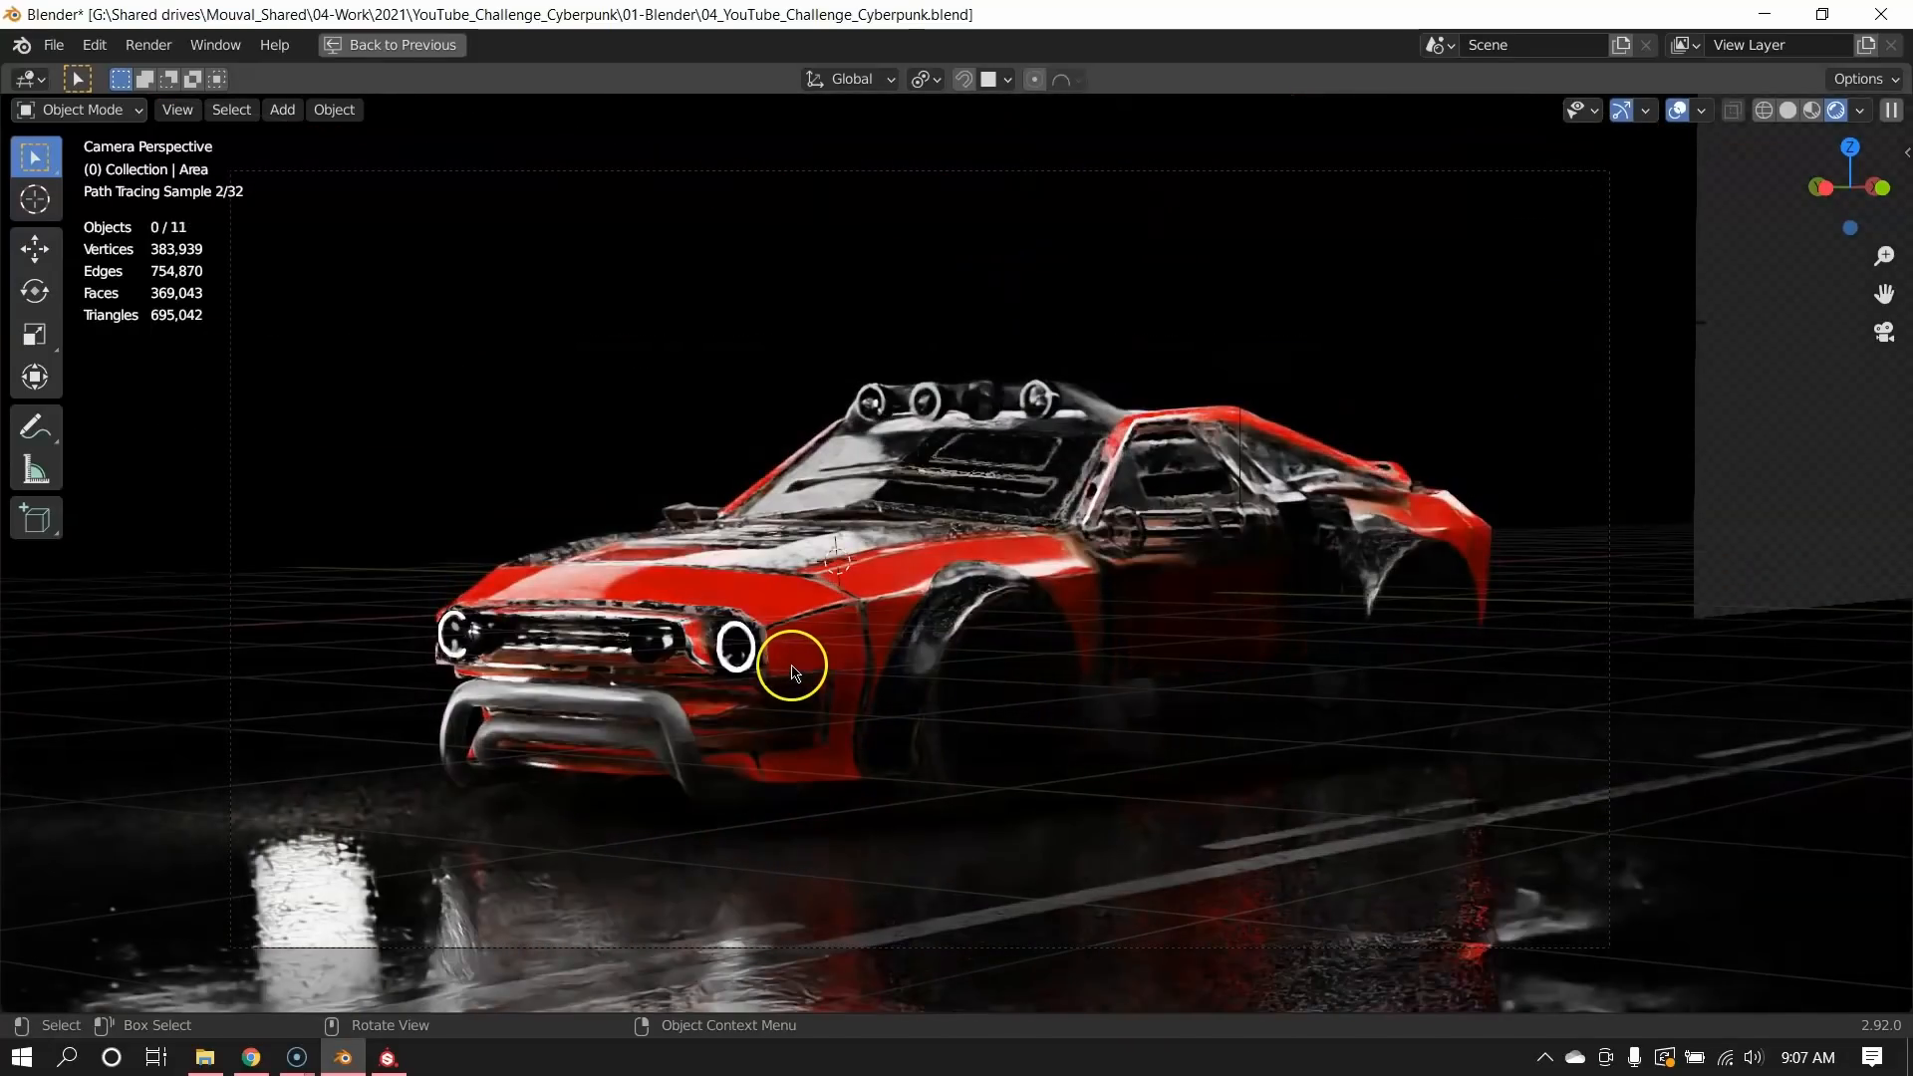
Hide the area light in front of the windshield and check its effect in the rendered camera view.
scroll(794, 674, down, 3)
key(a)
click(868, 456)
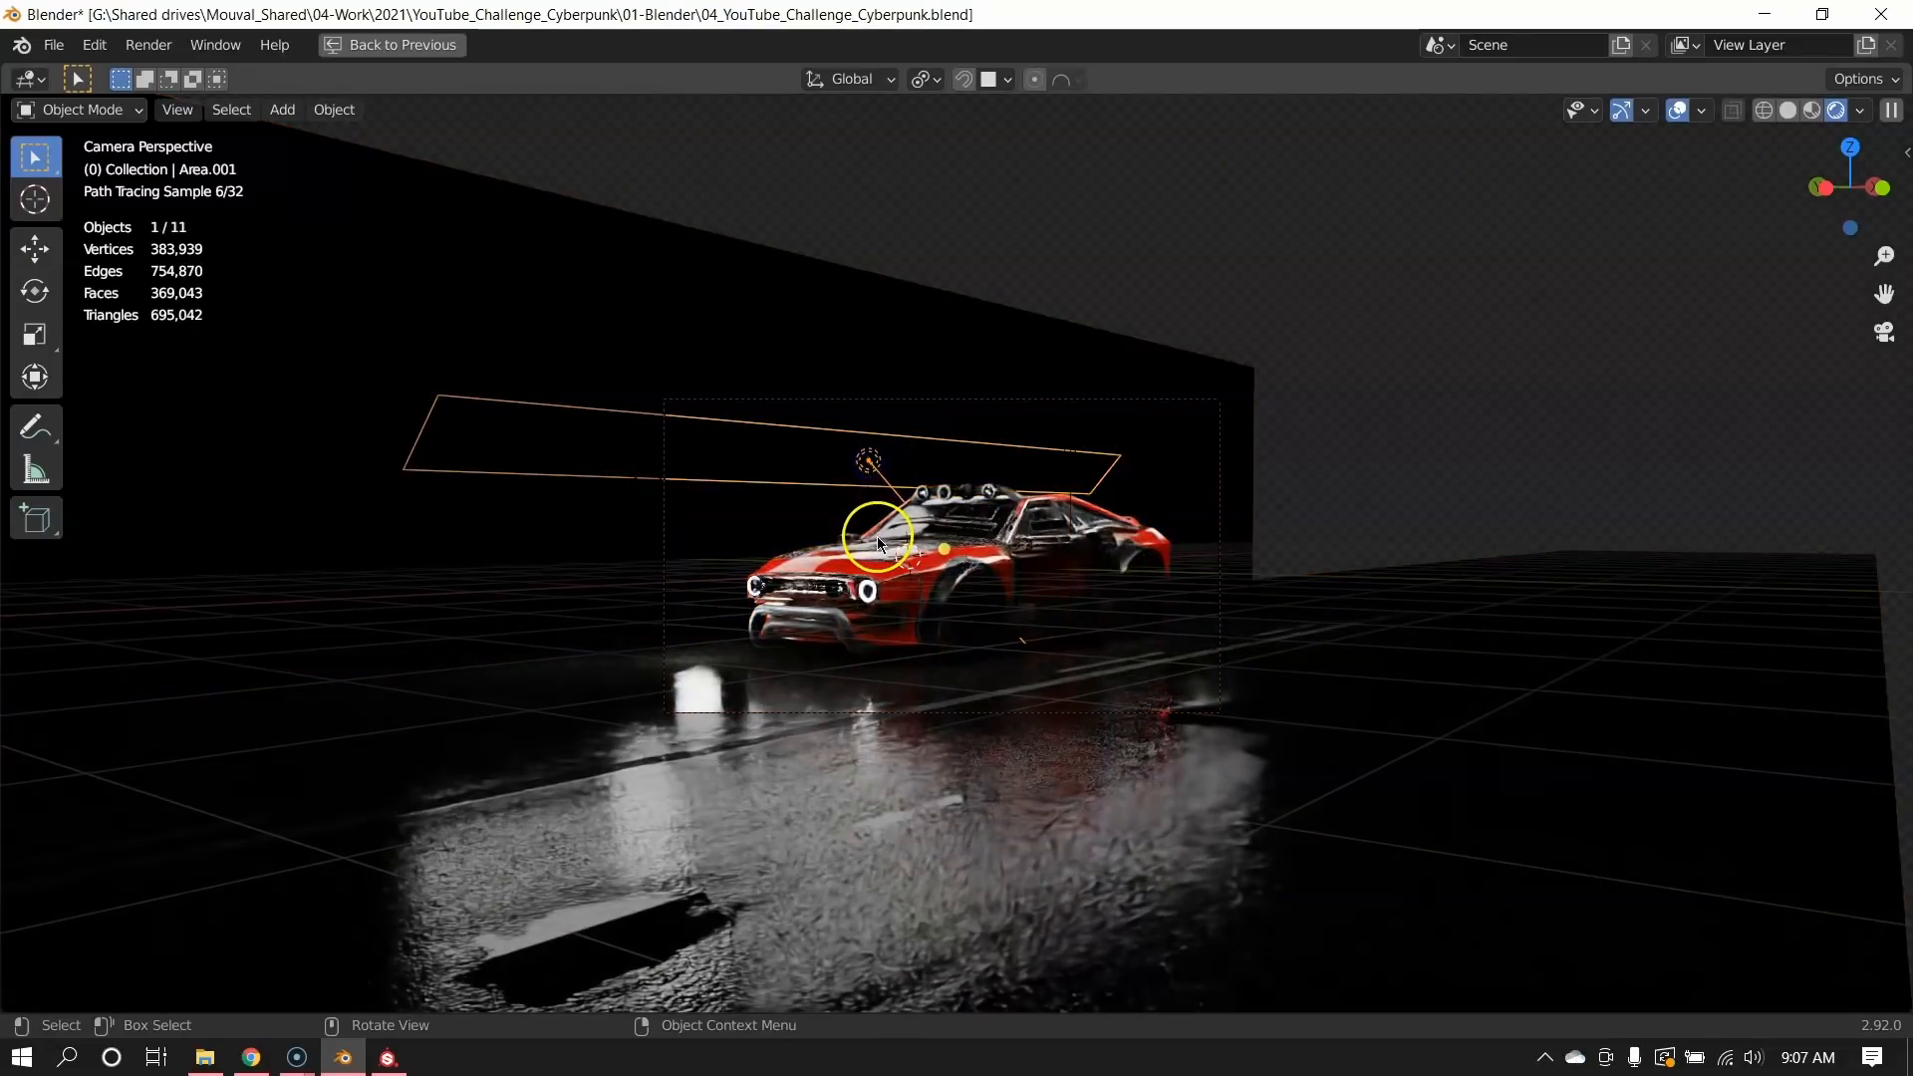
scroll(936, 647, up, 3)
key(Delete)
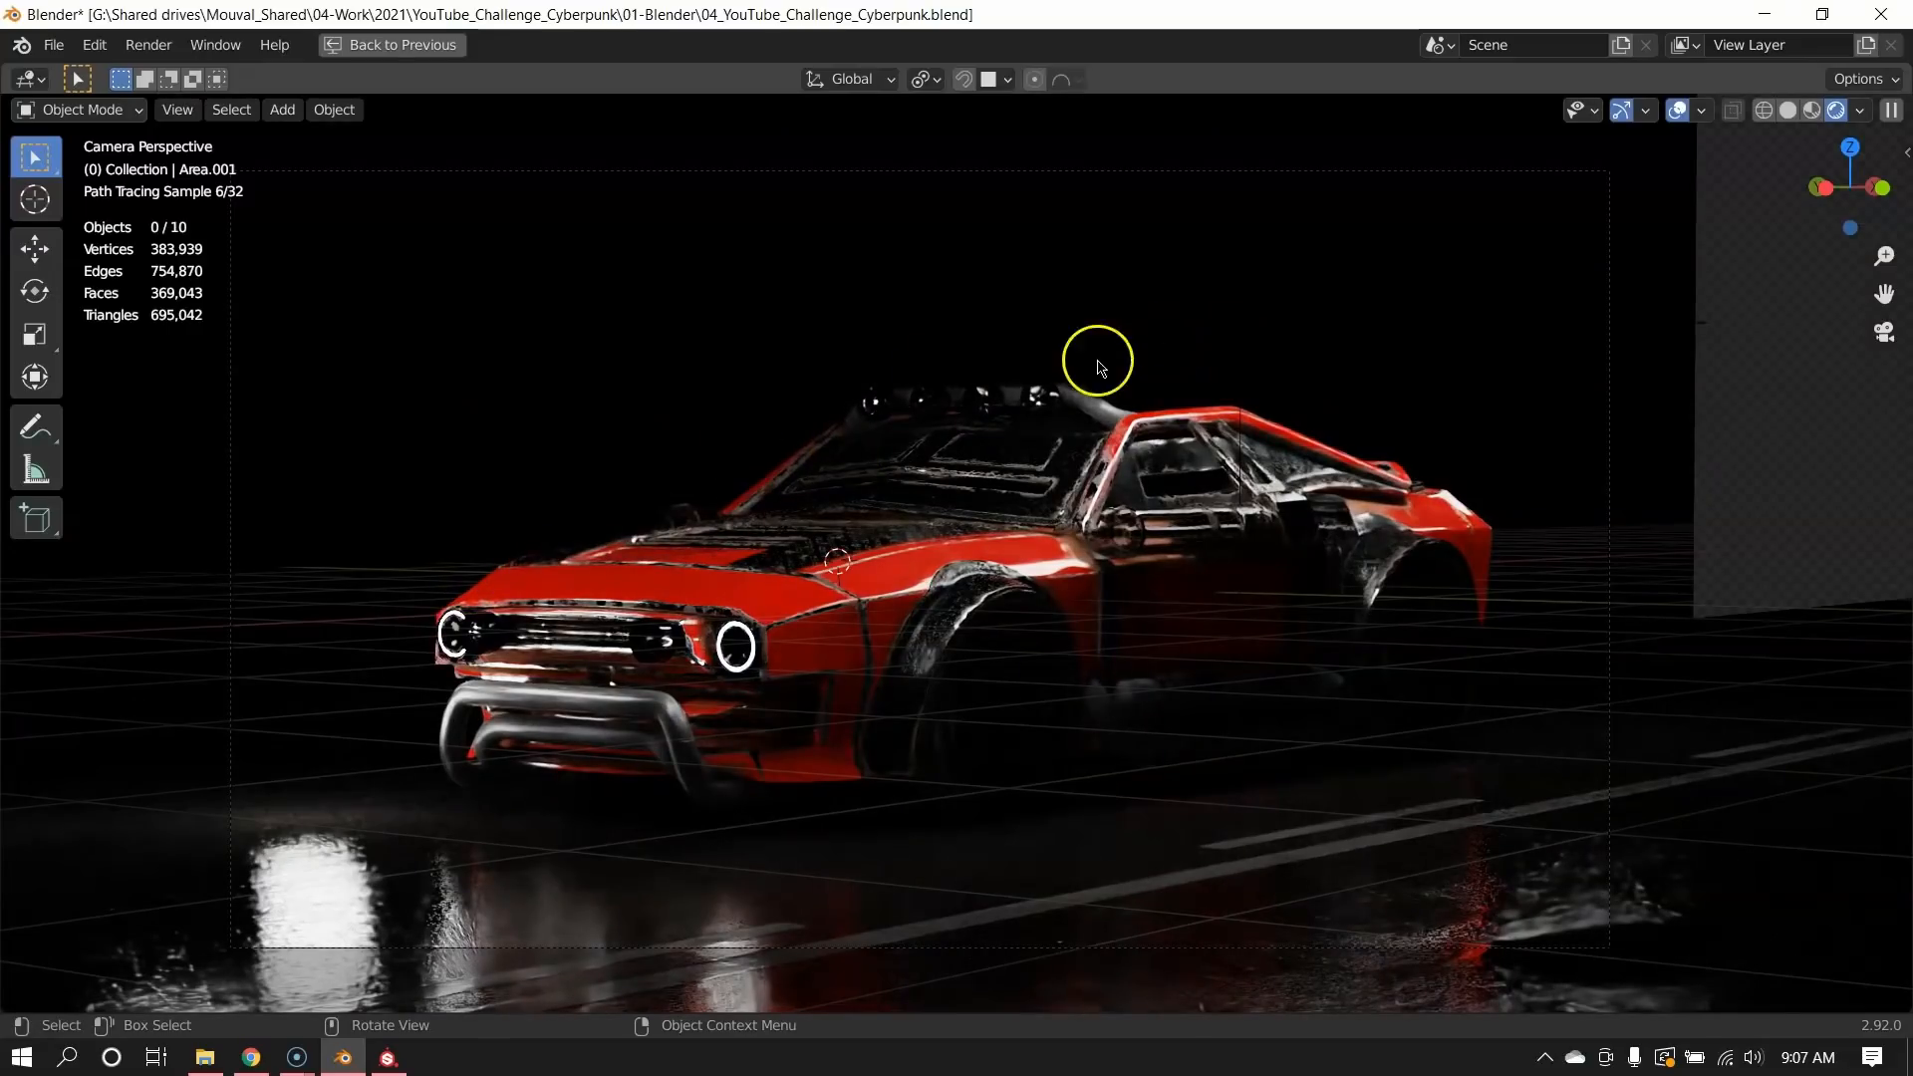
Hide the point light beside the car's front bumper and check the rendered camera view.
scroll(614, 594, down, 3)
key(a)
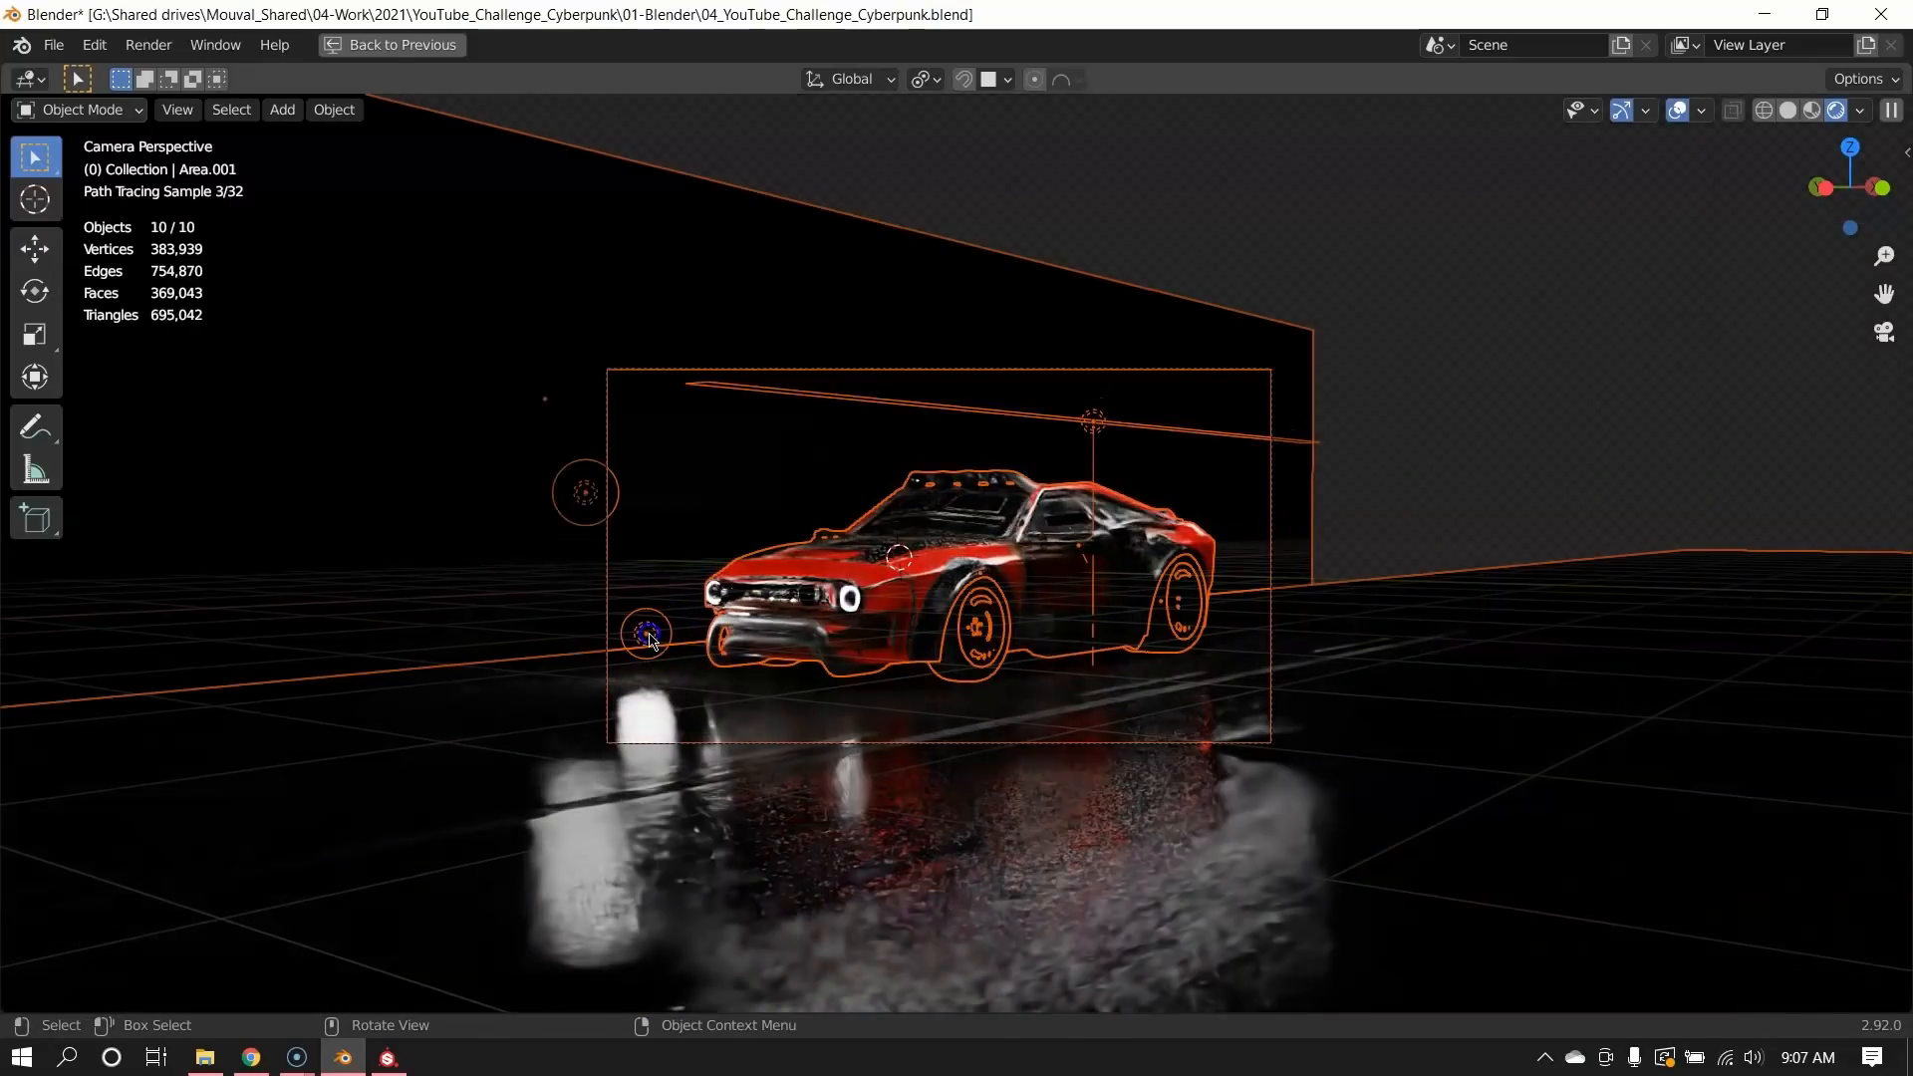
click(654, 652)
scroll(697, 712, up, 3)
key(Delete)
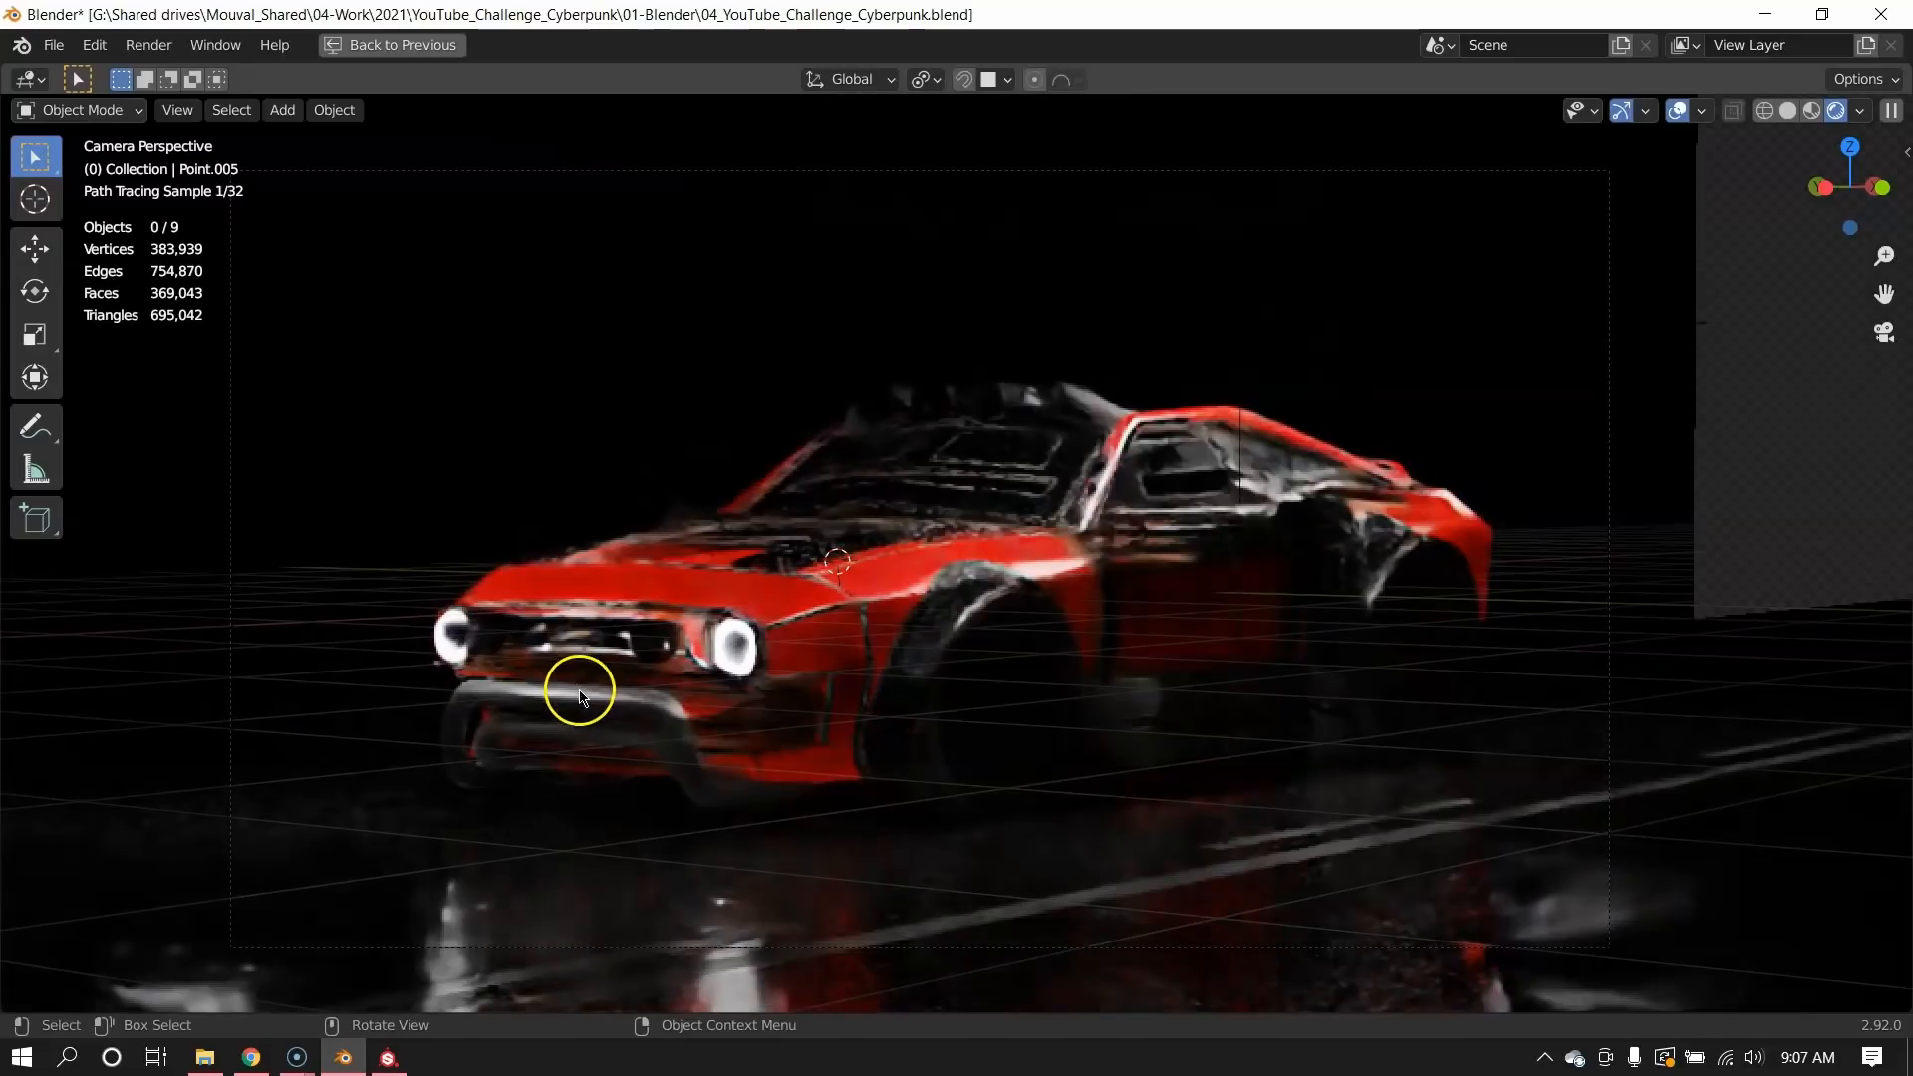
Hide the remaining point light ahead of the car's front and check the rendered camera view.
scroll(576, 677, down, 3)
key(a)
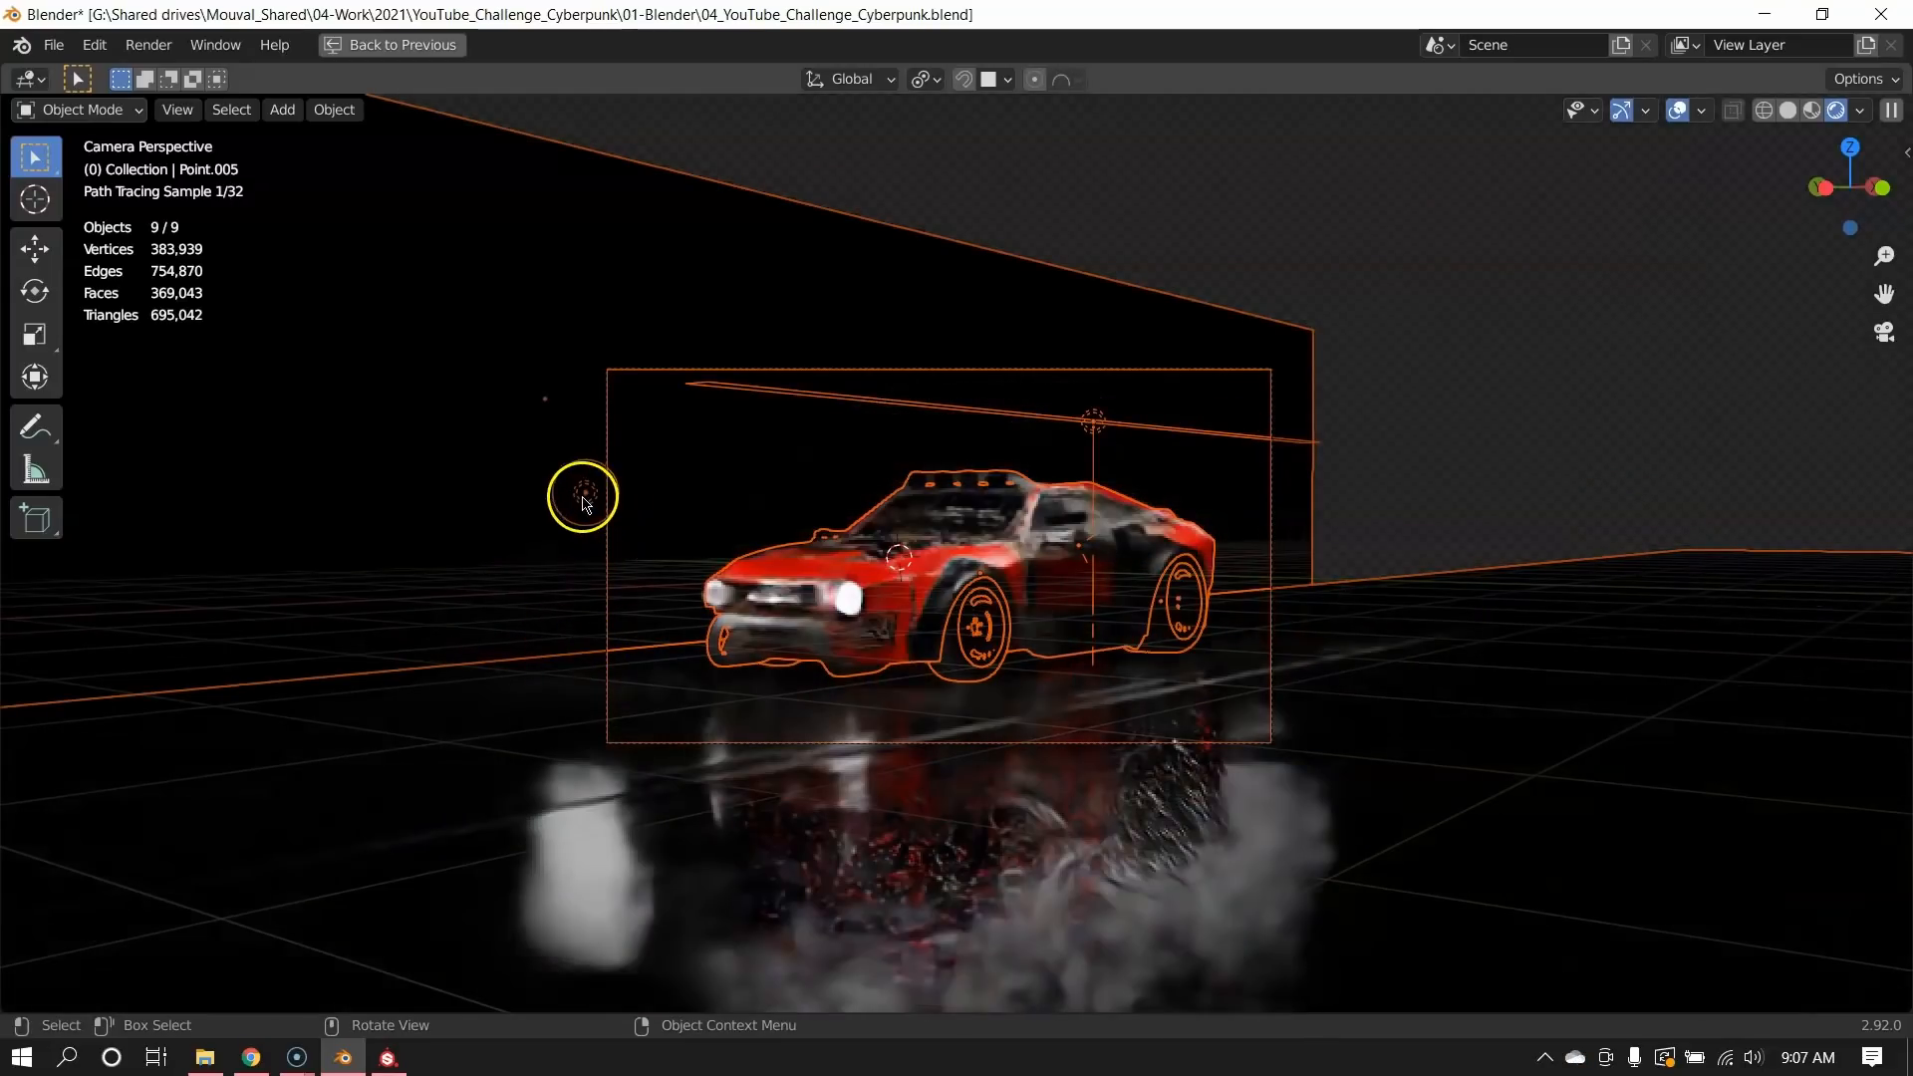
click(585, 495)
scroll(708, 738, up, 4)
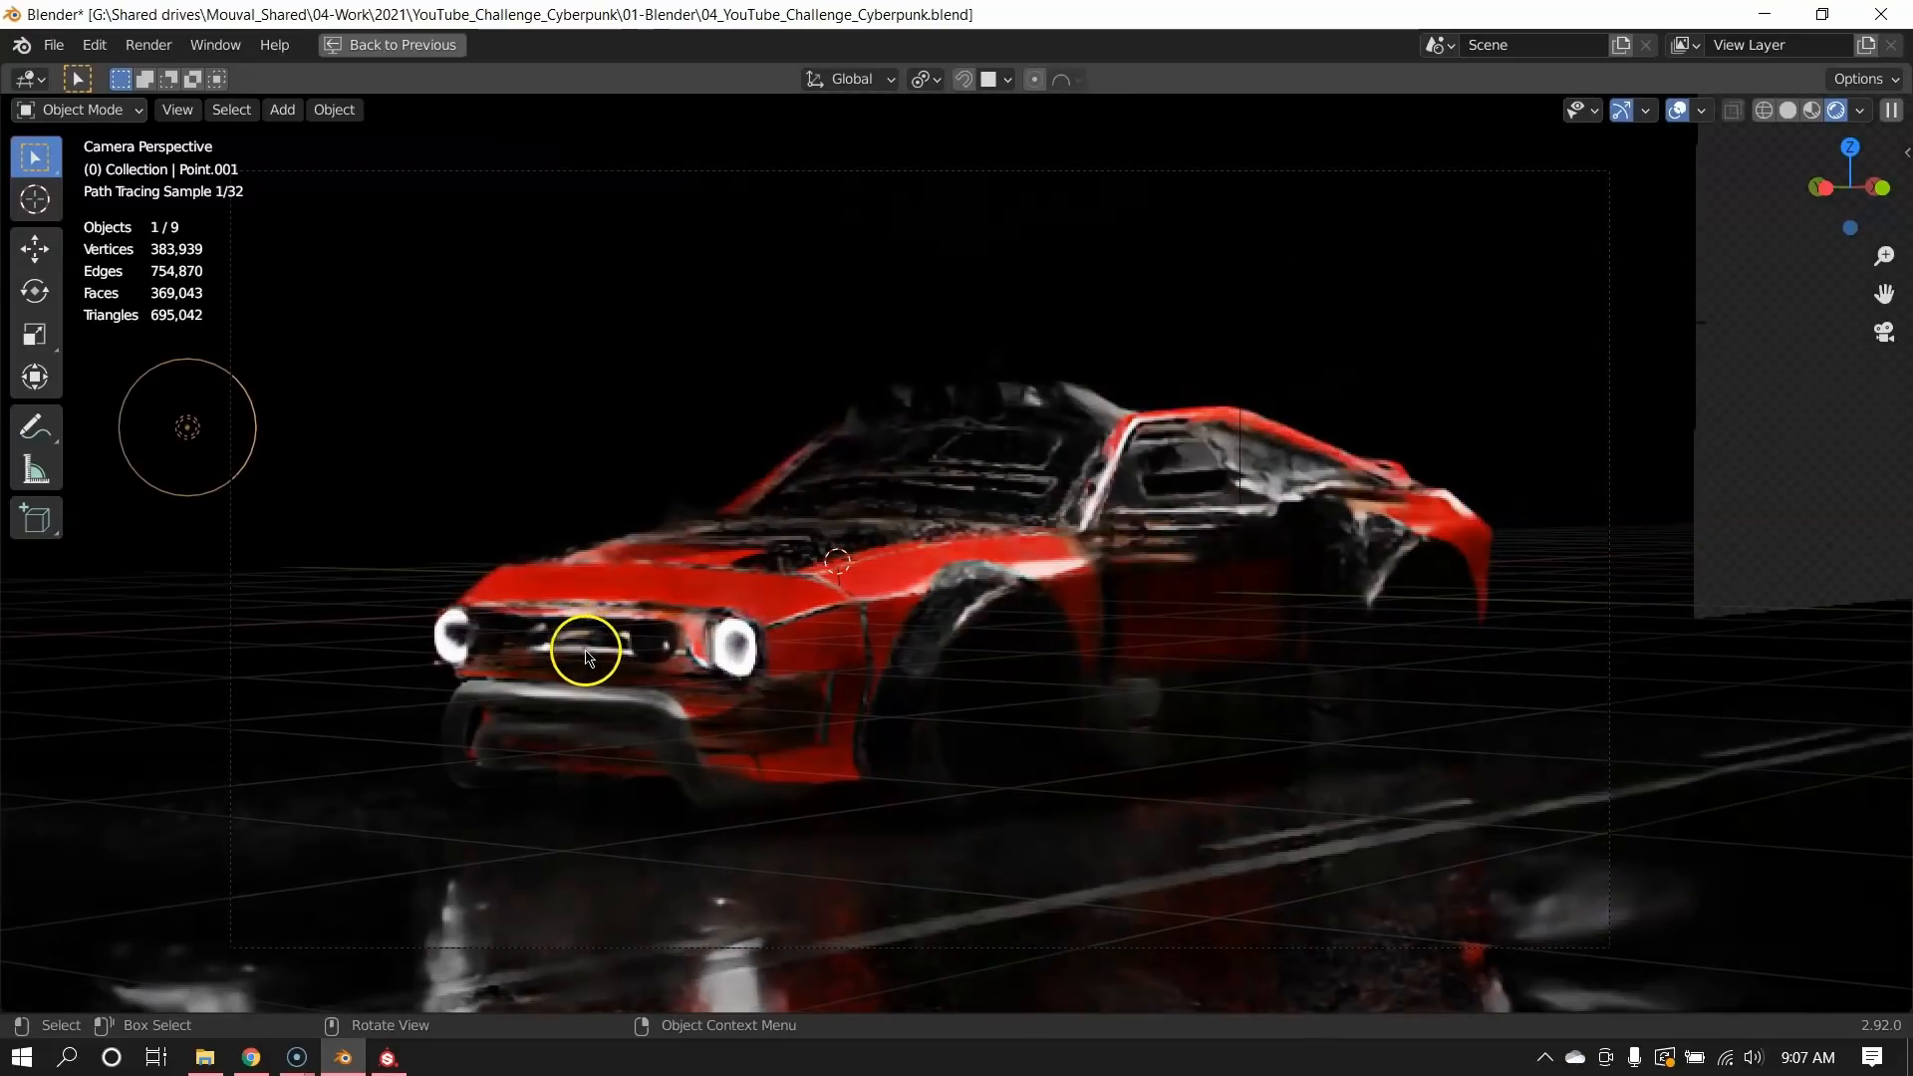
key(Delete)
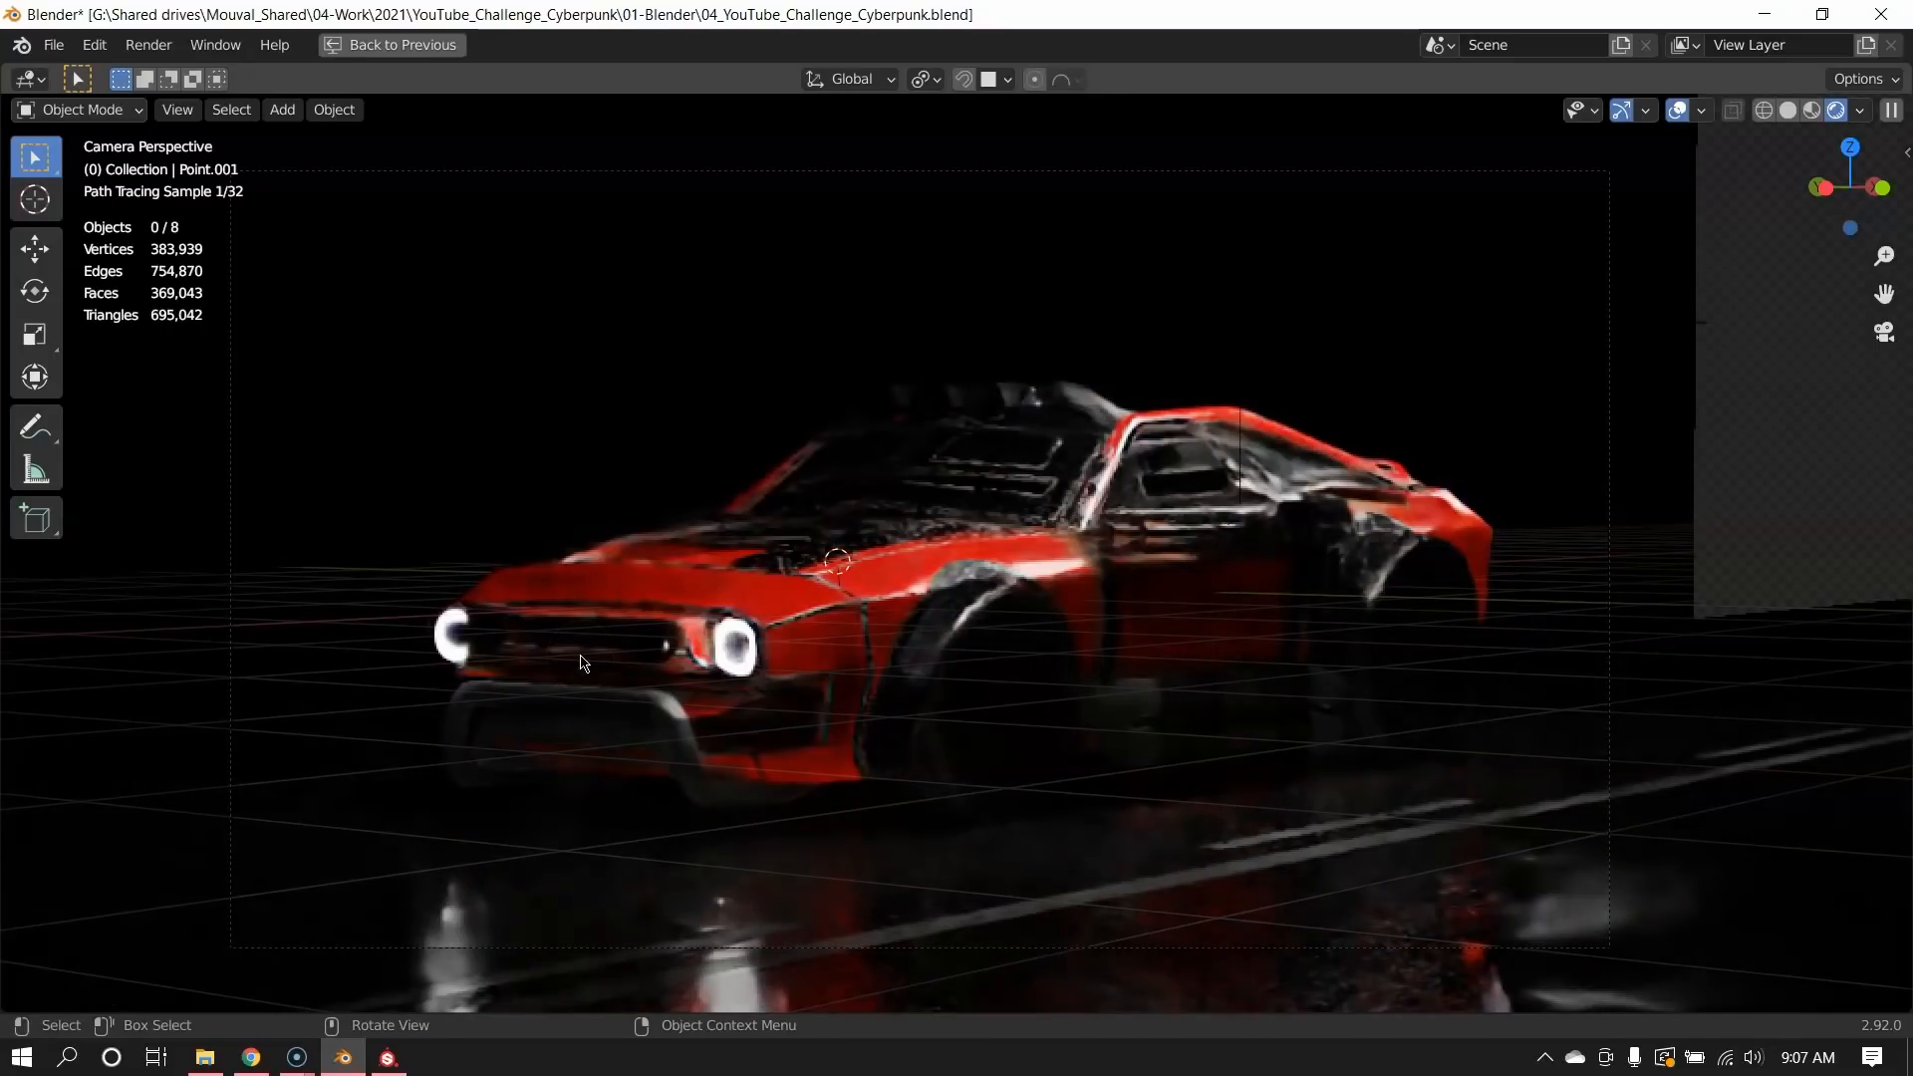
Hide the last area light, the long one above the car's side, and check the rendered camera view.
scroll(906, 589, down, 3)
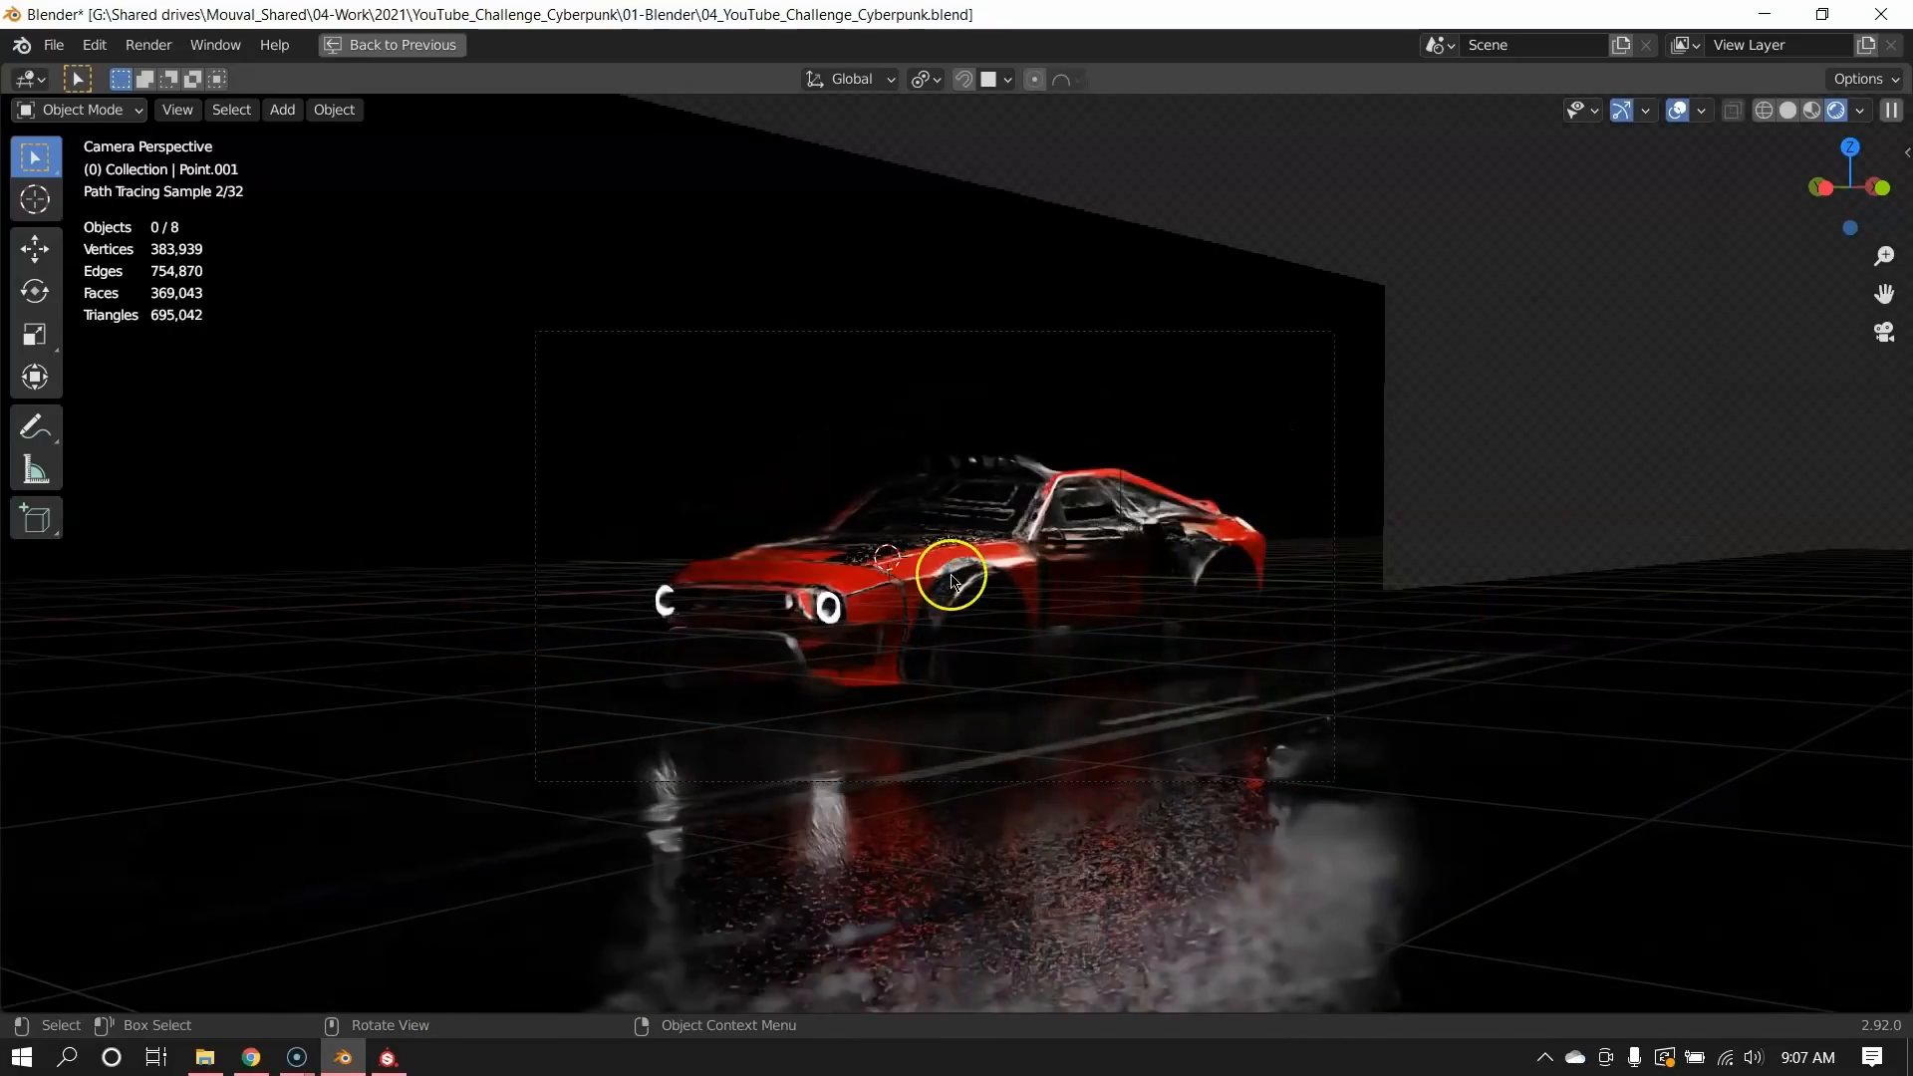
key(a)
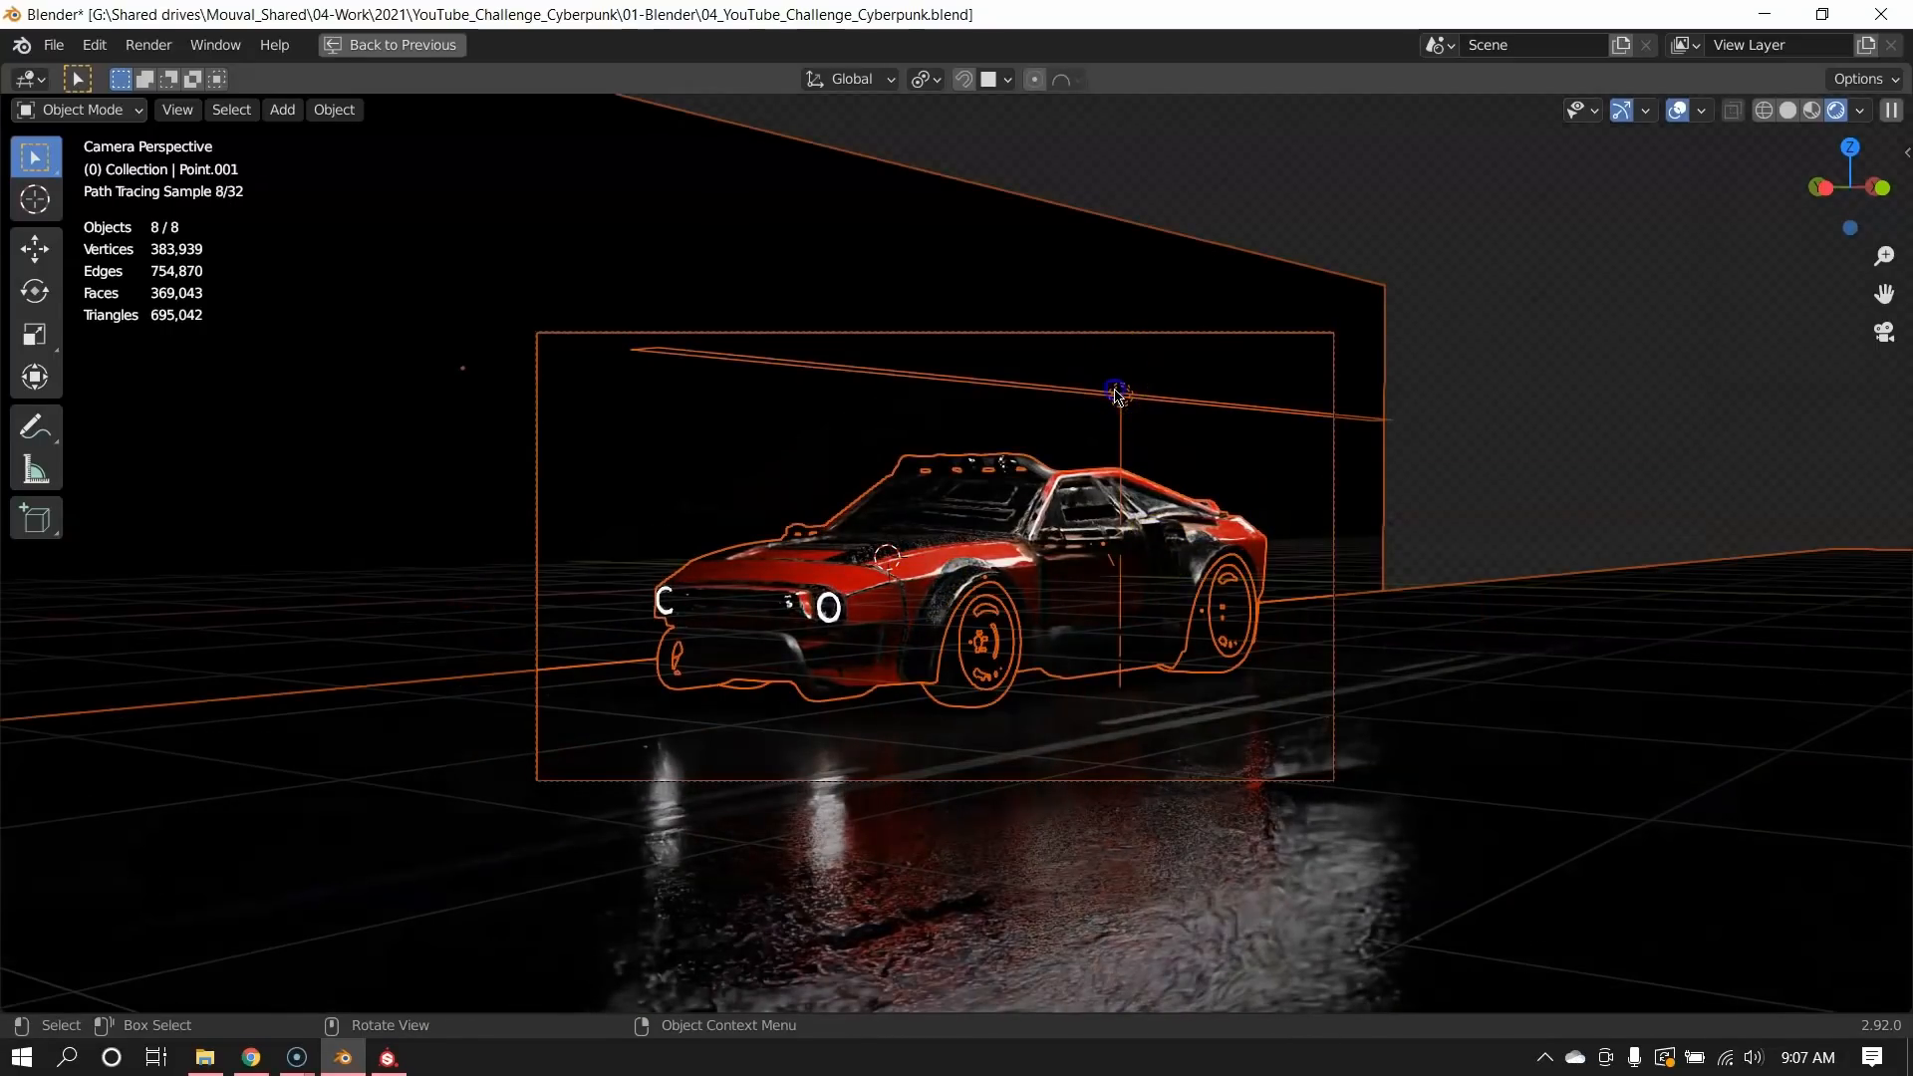
click(1143, 726)
scroll(1141, 707, up, 5)
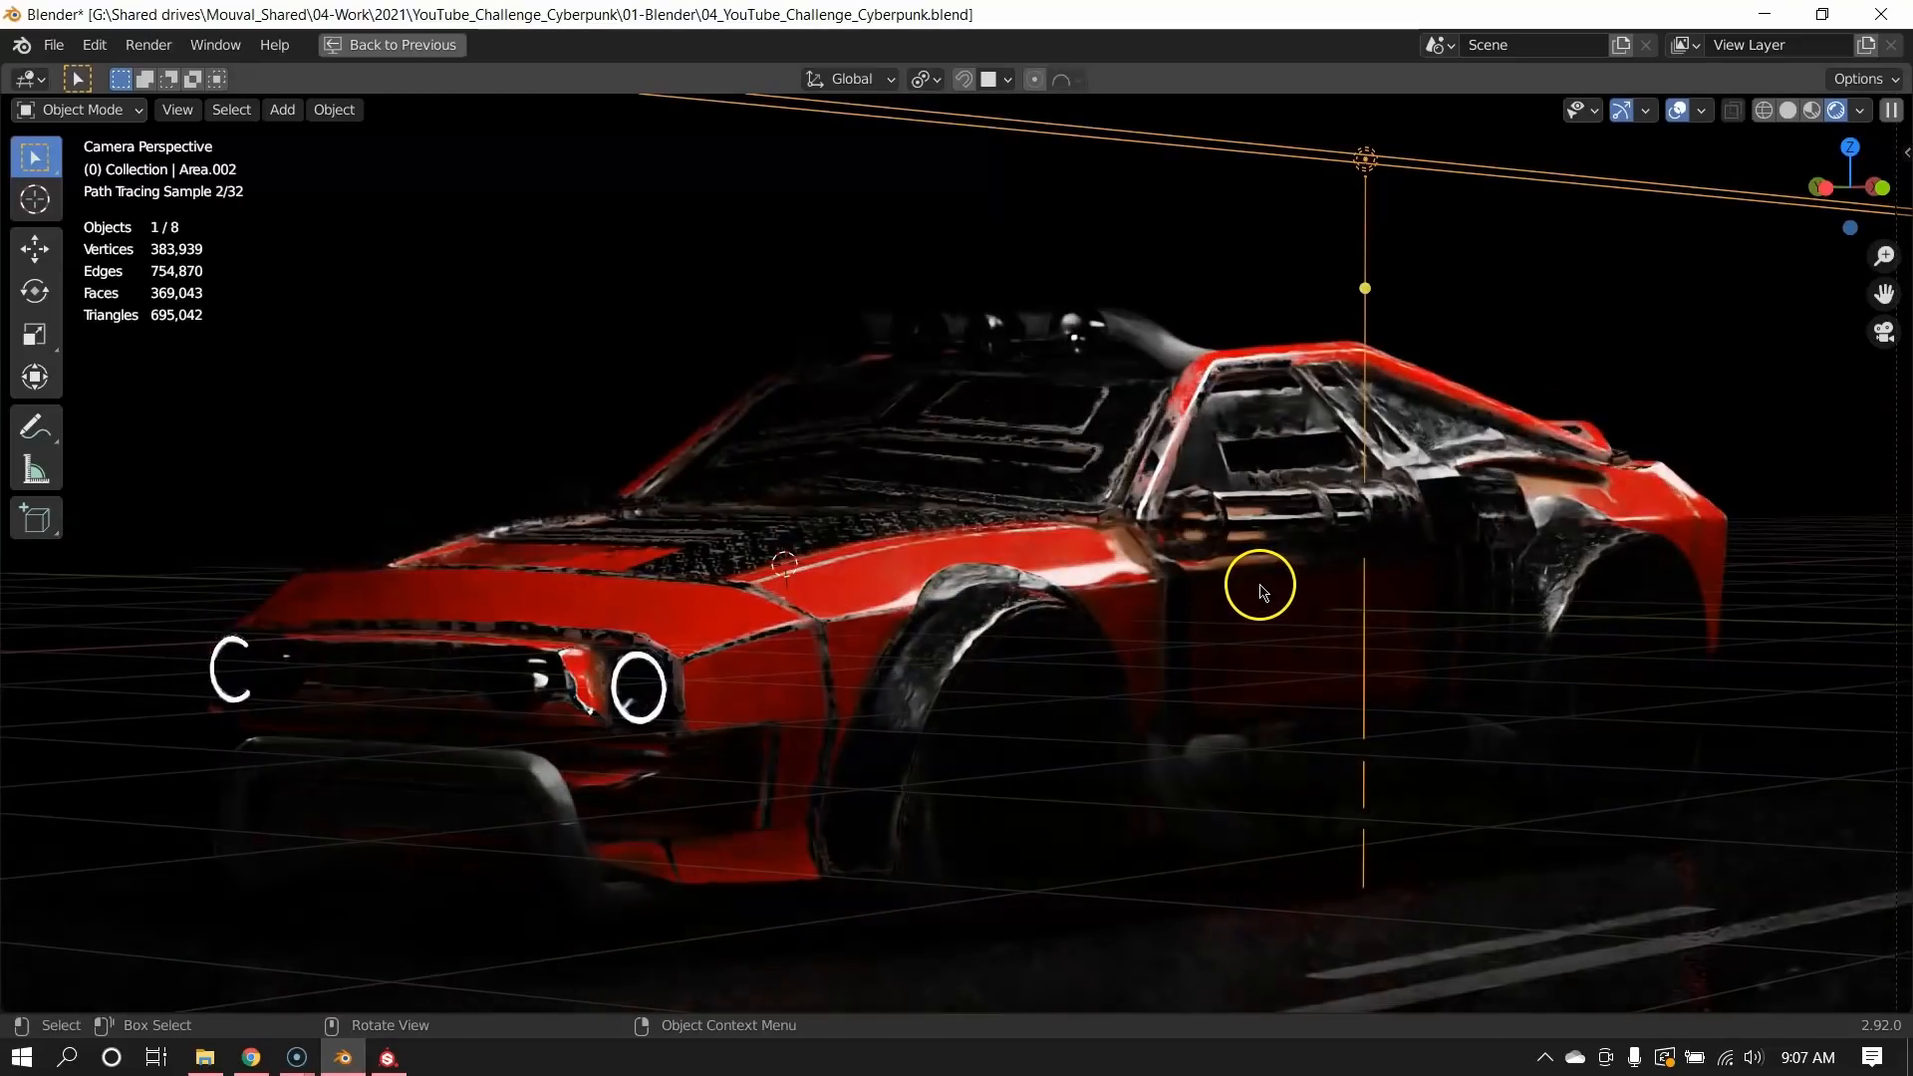
key(Delete)
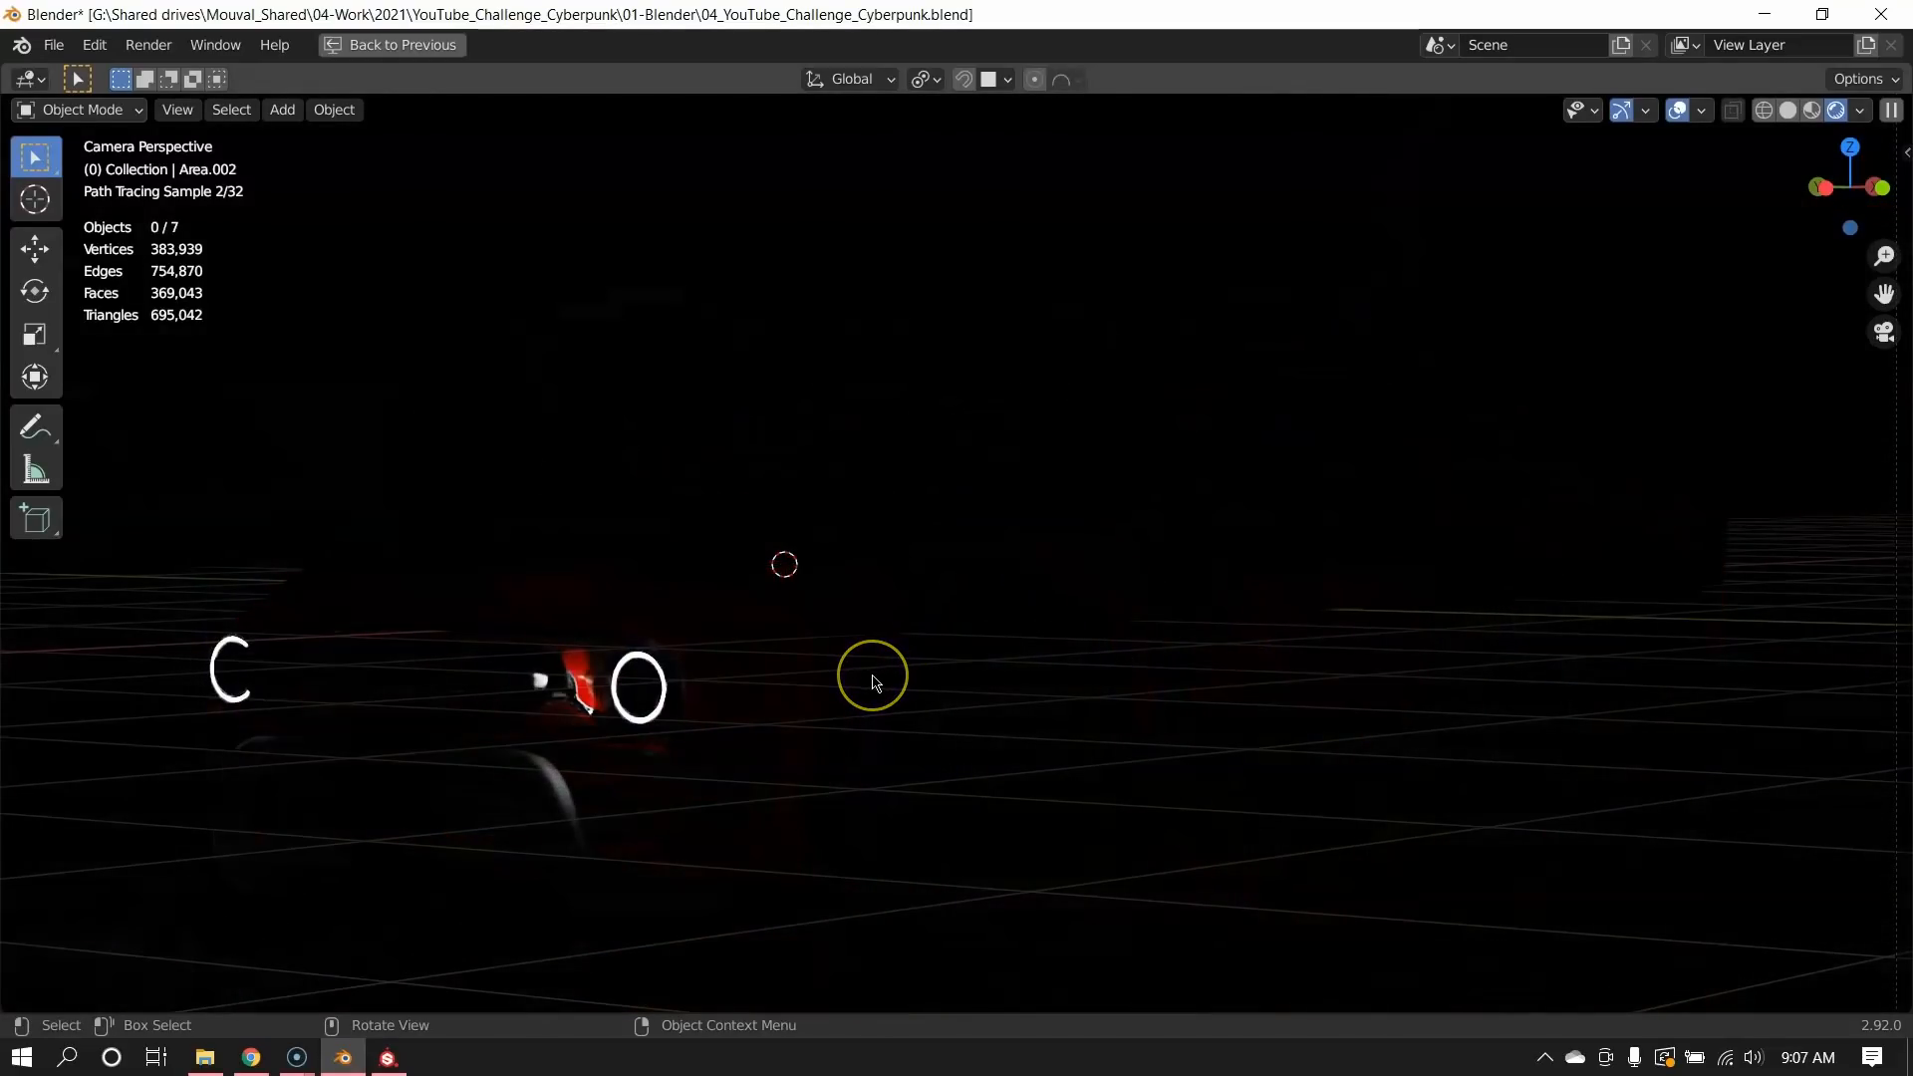
Reveal all hidden lights and parts of the scene and clear the selection.
key(alt+h)
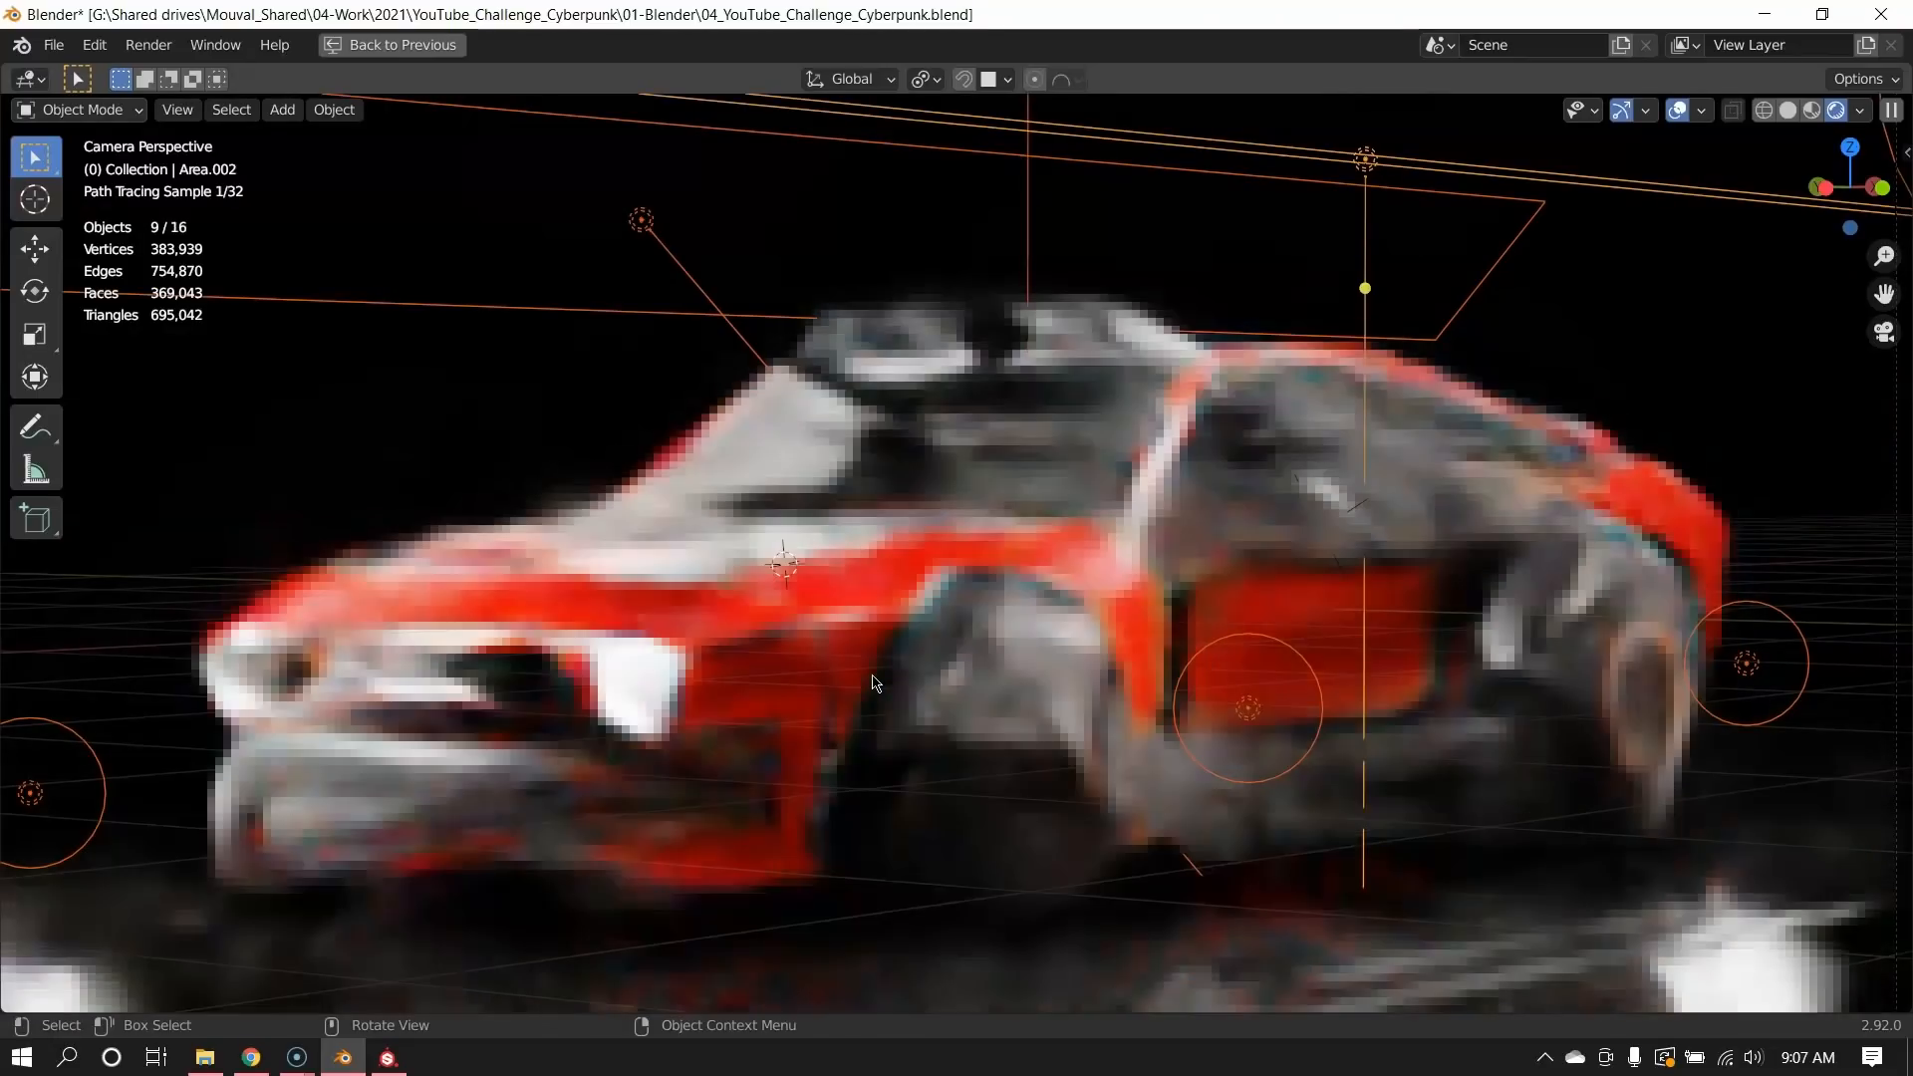
scroll(1139, 638, down, 4)
key(alt+a)
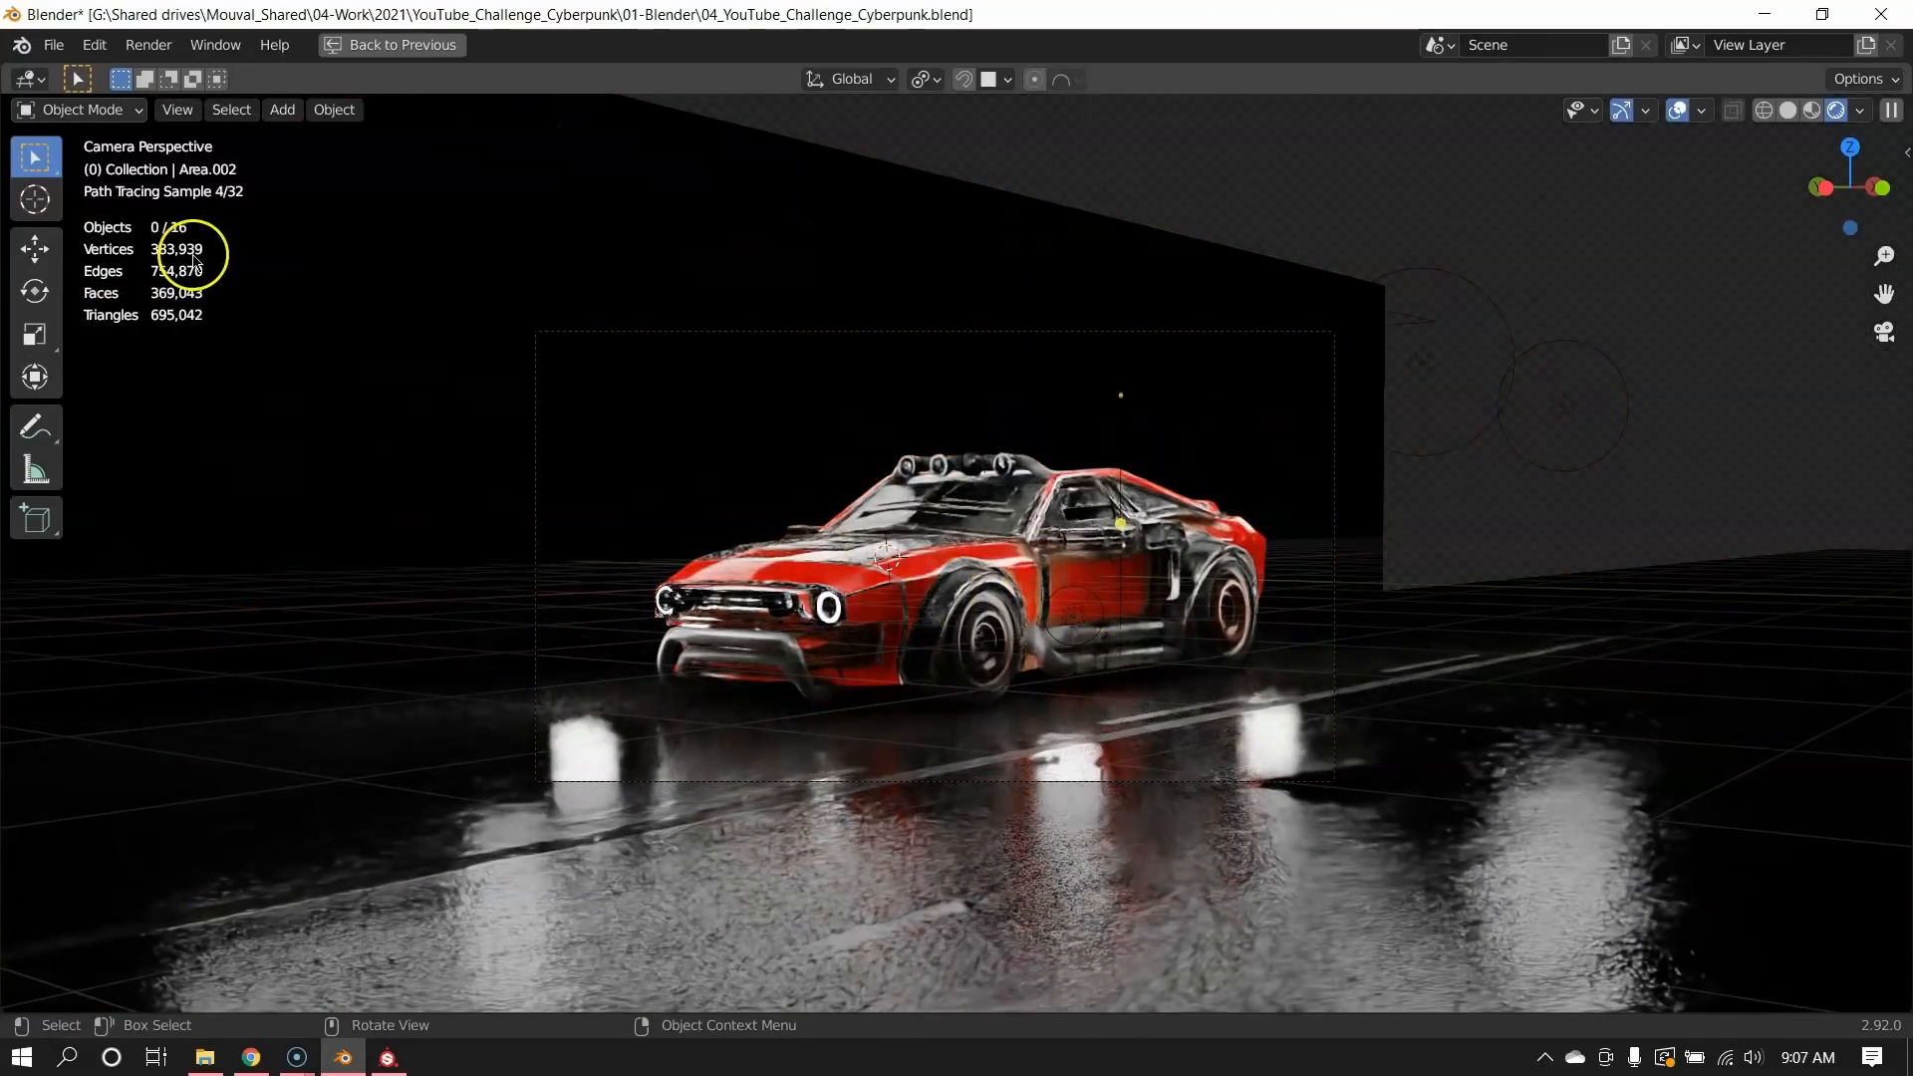
Open the file 04_YouTube_Challenge_Cyberpunk_Light-D.blend.
click(54, 46)
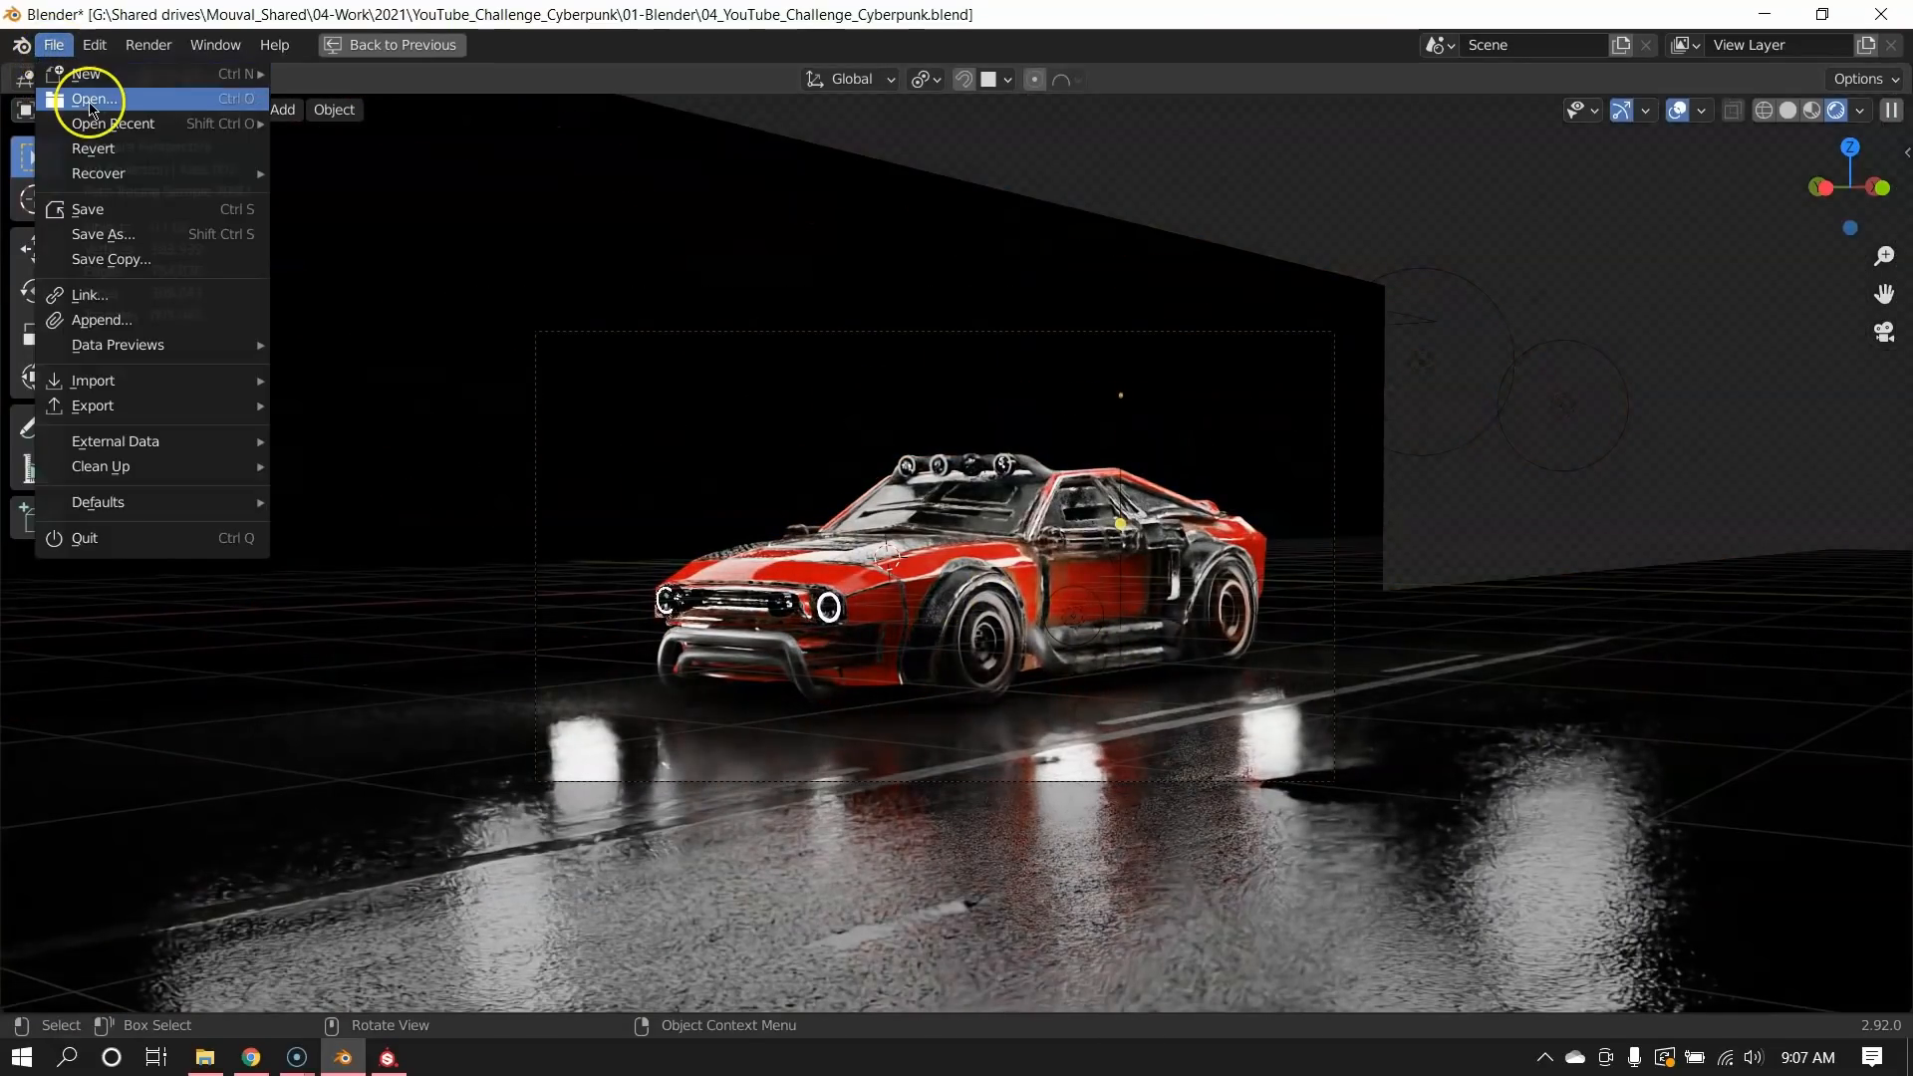
key(ctrl+q)
click(1028, 577)
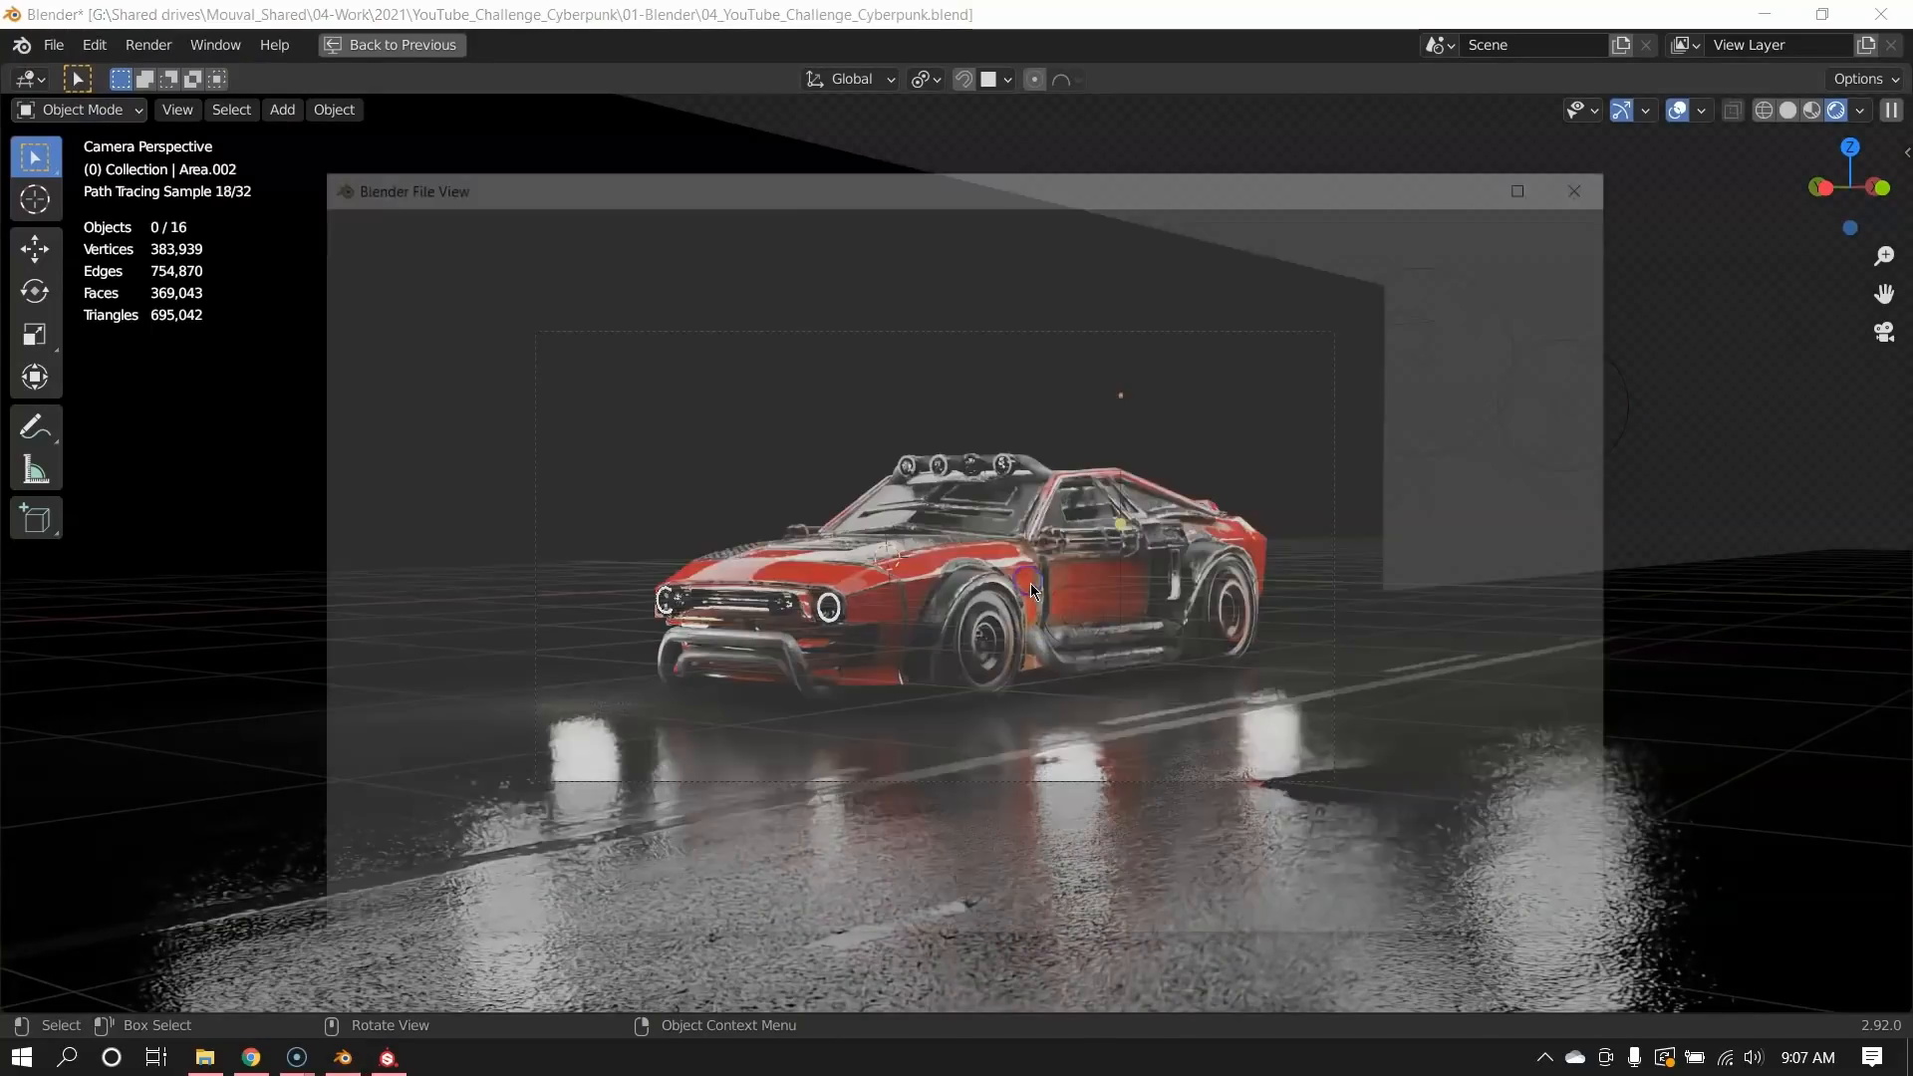
click(803, 449)
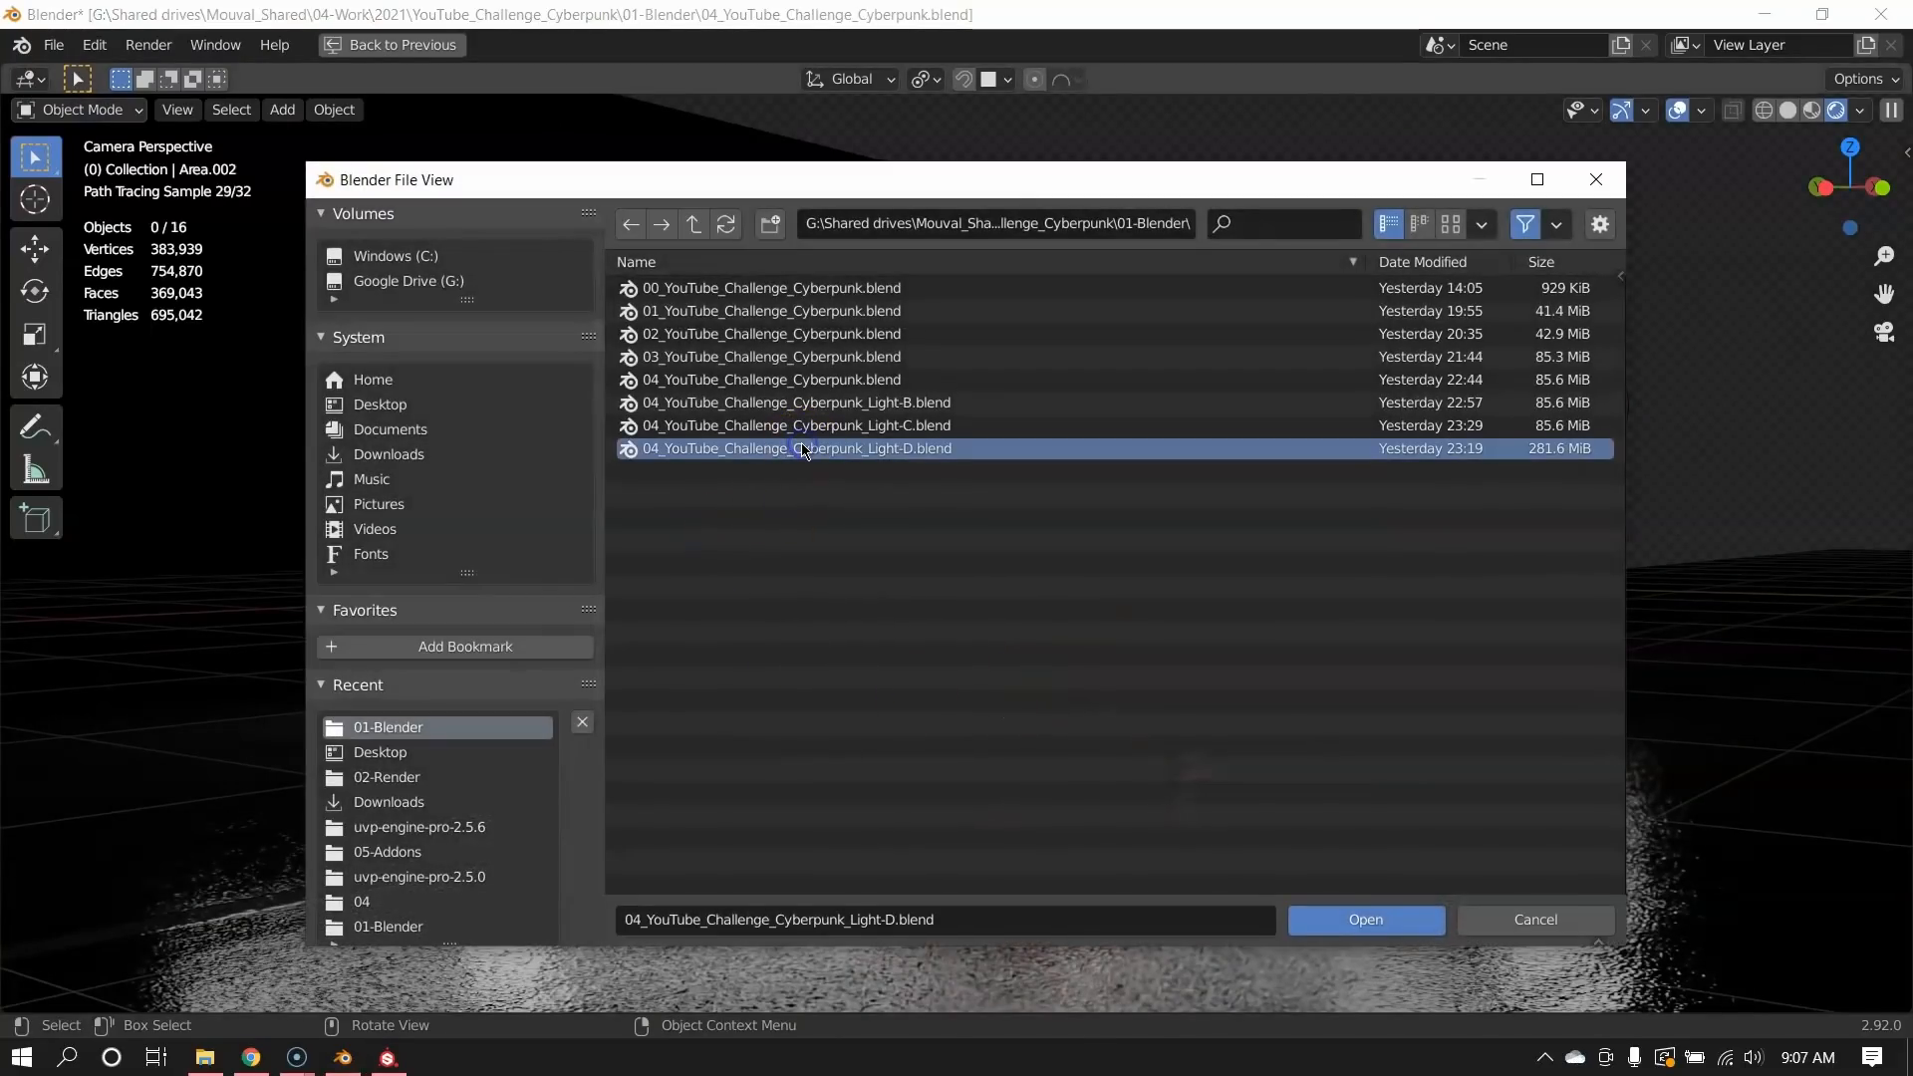
double_click(803, 450)
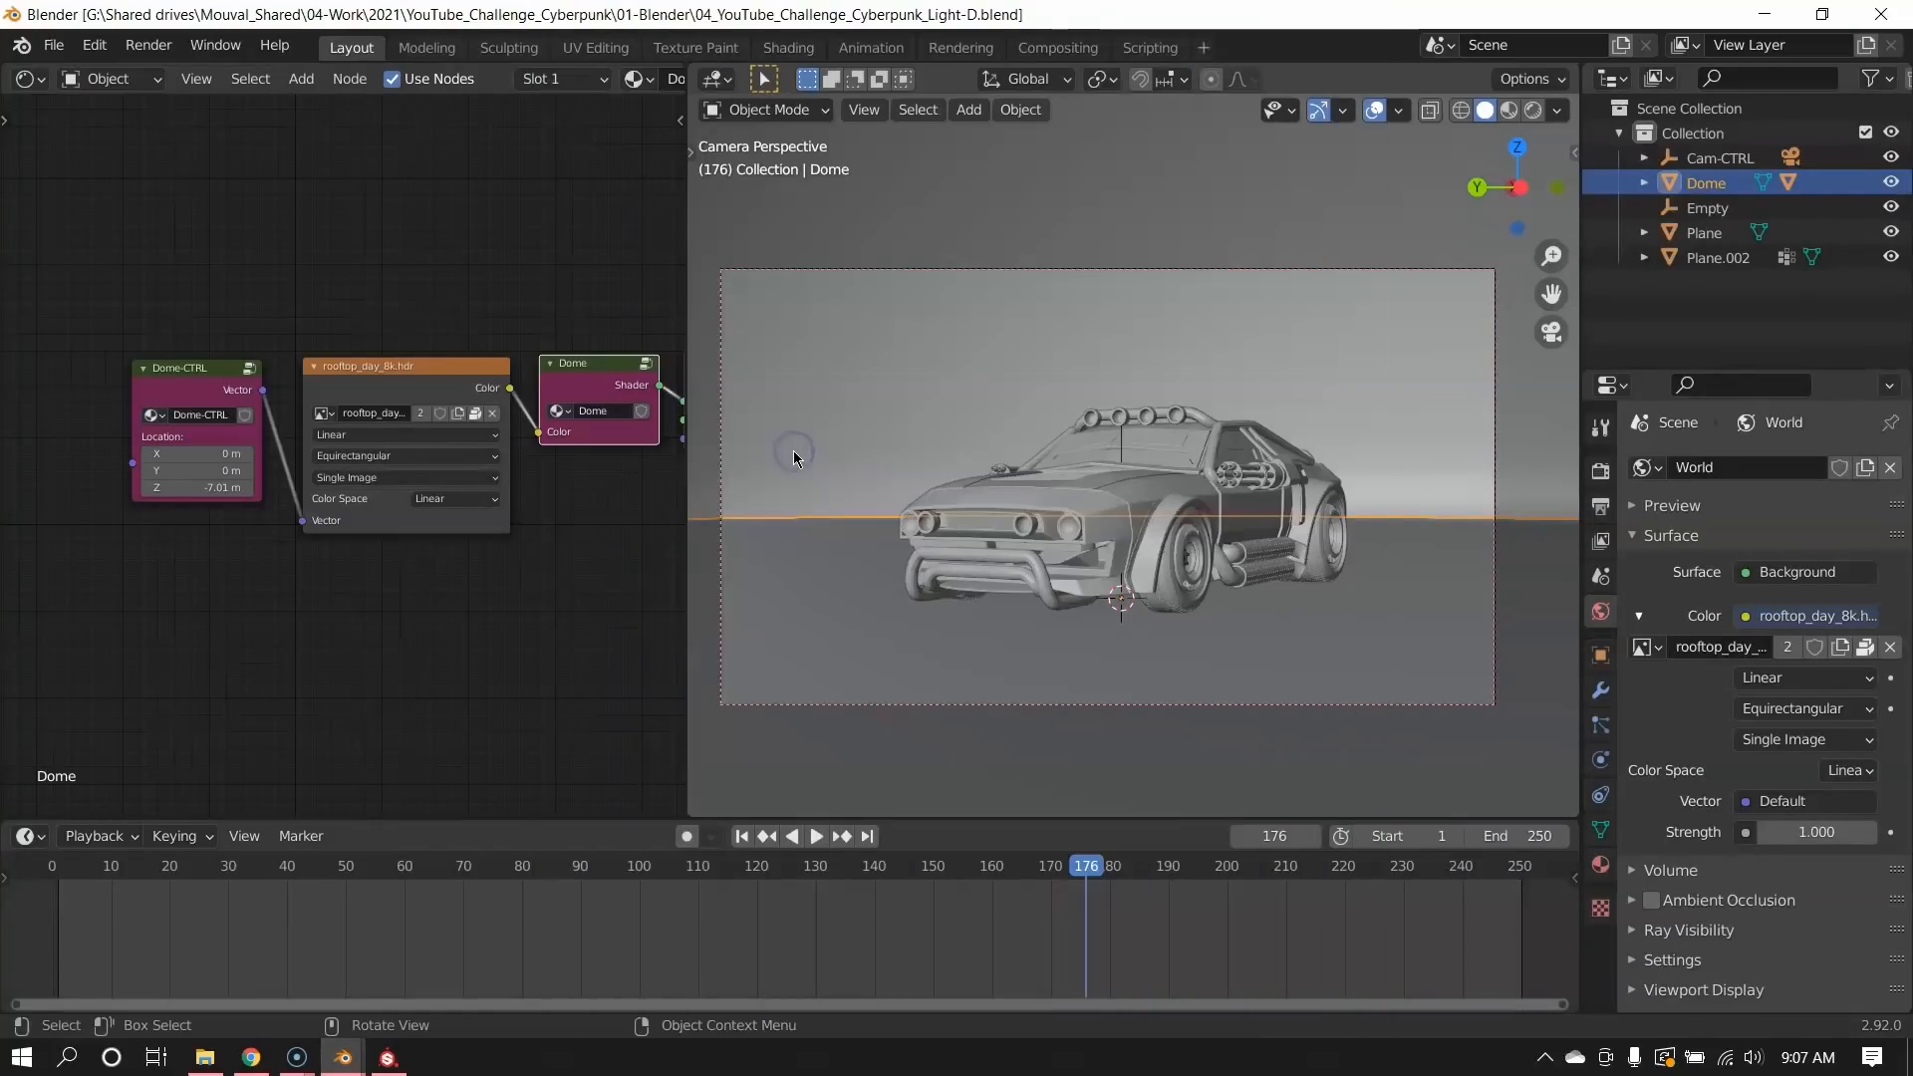
Look around the car inside the dome and examine the Dome material's shader nodes.
middle_drag(1076, 427, 1254, 467)
scroll(1104, 523, down, 9)
scroll(1121, 498, up, 8)
scroll(1254, 467, up, 4)
middle_drag(536, 513, 407, 525)
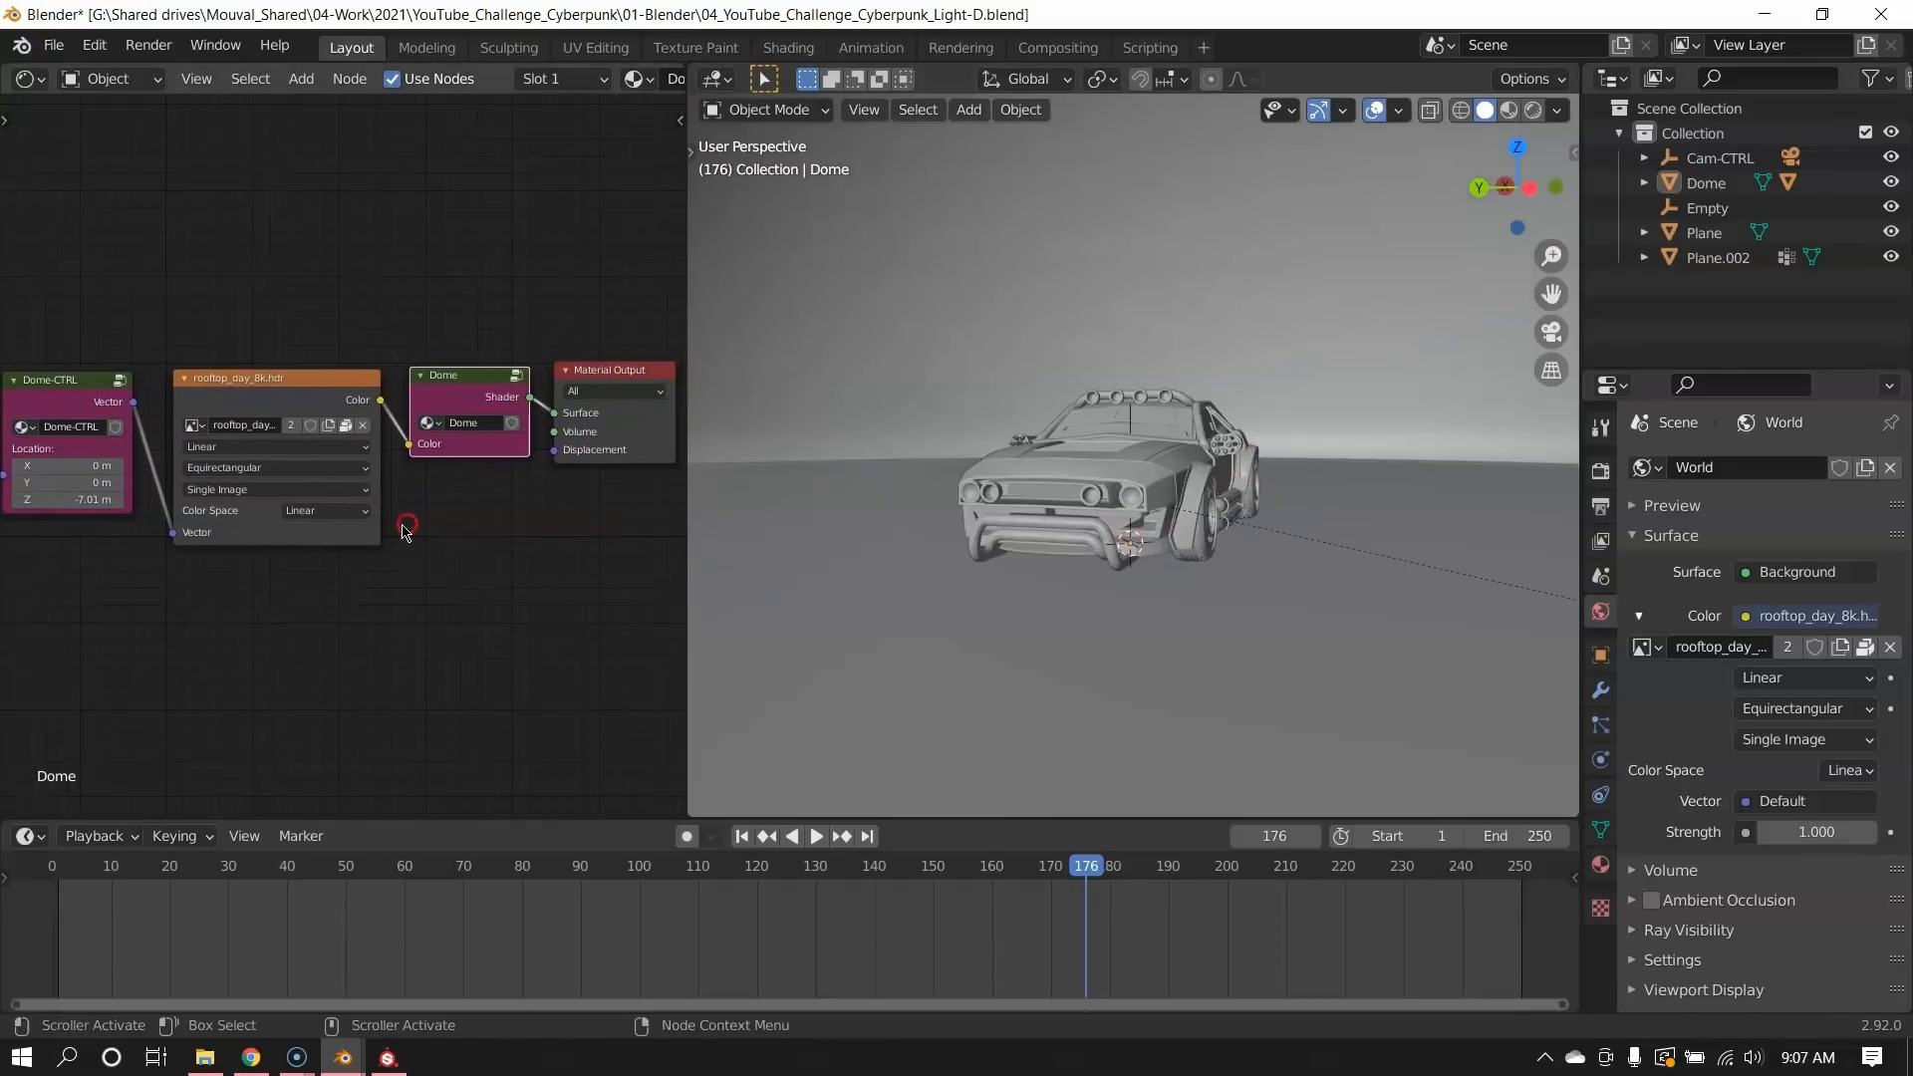
scroll(409, 571, down, 2)
scroll(398, 583, up, 1)
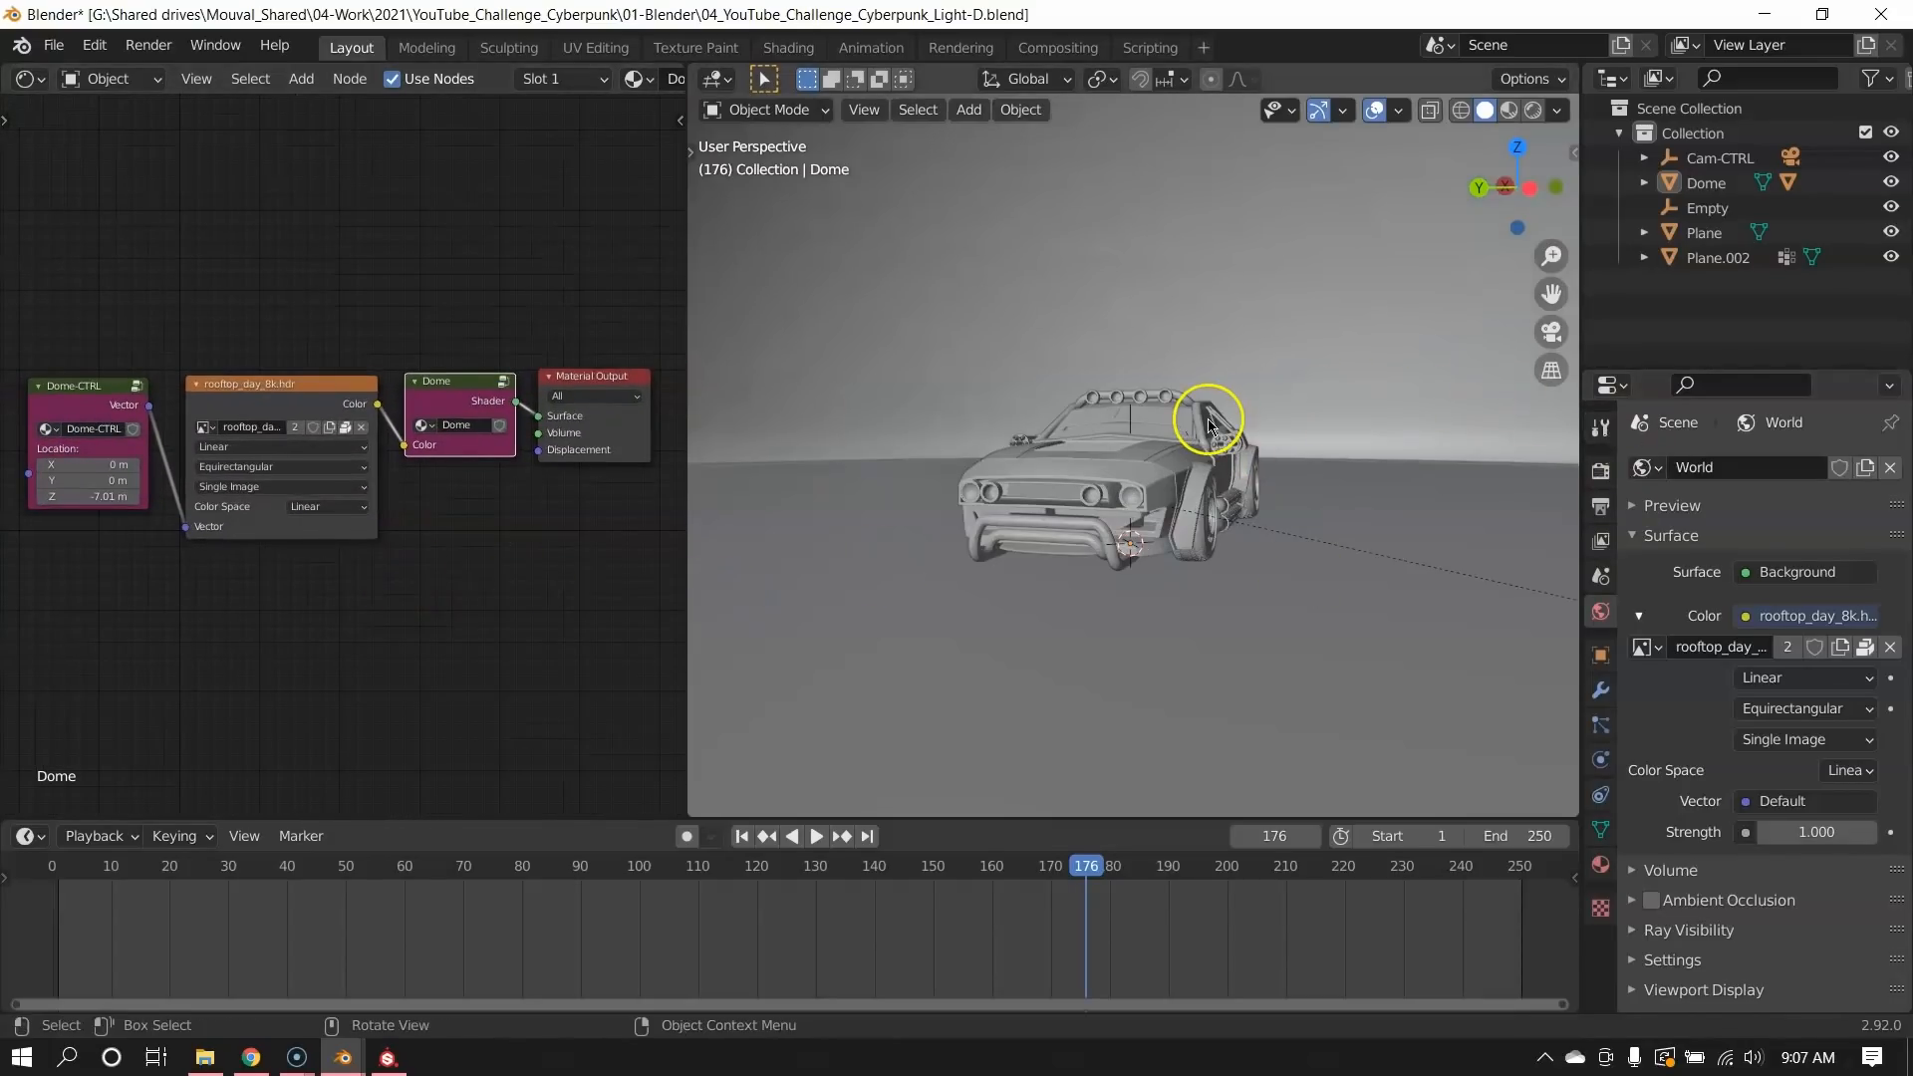
Look through the camera, widen the 3D viewport over the node editor and switch it to Rendered shading.
scroll(1209, 427, down, 2)
key(KP_0)
drag(687, 732, 382, 735)
click(773, 601)
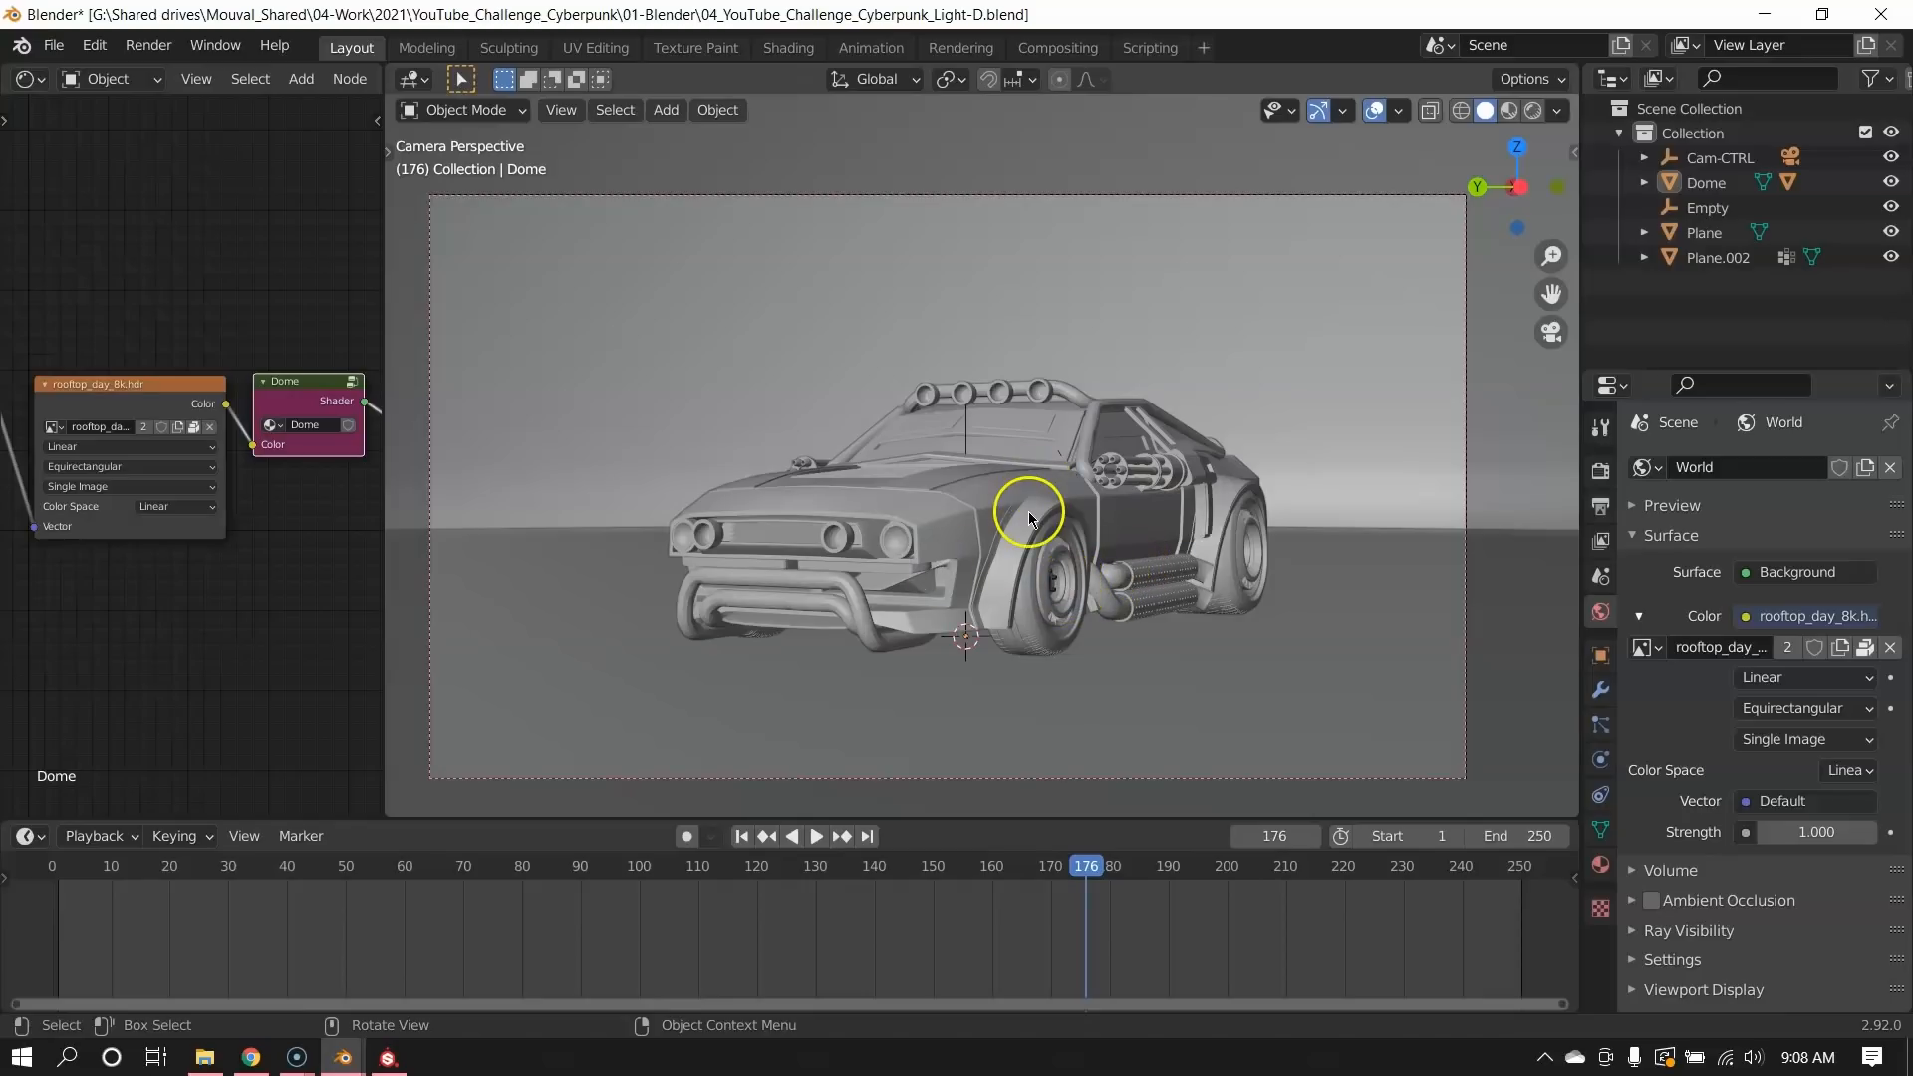
key(z)
click(1042, 386)
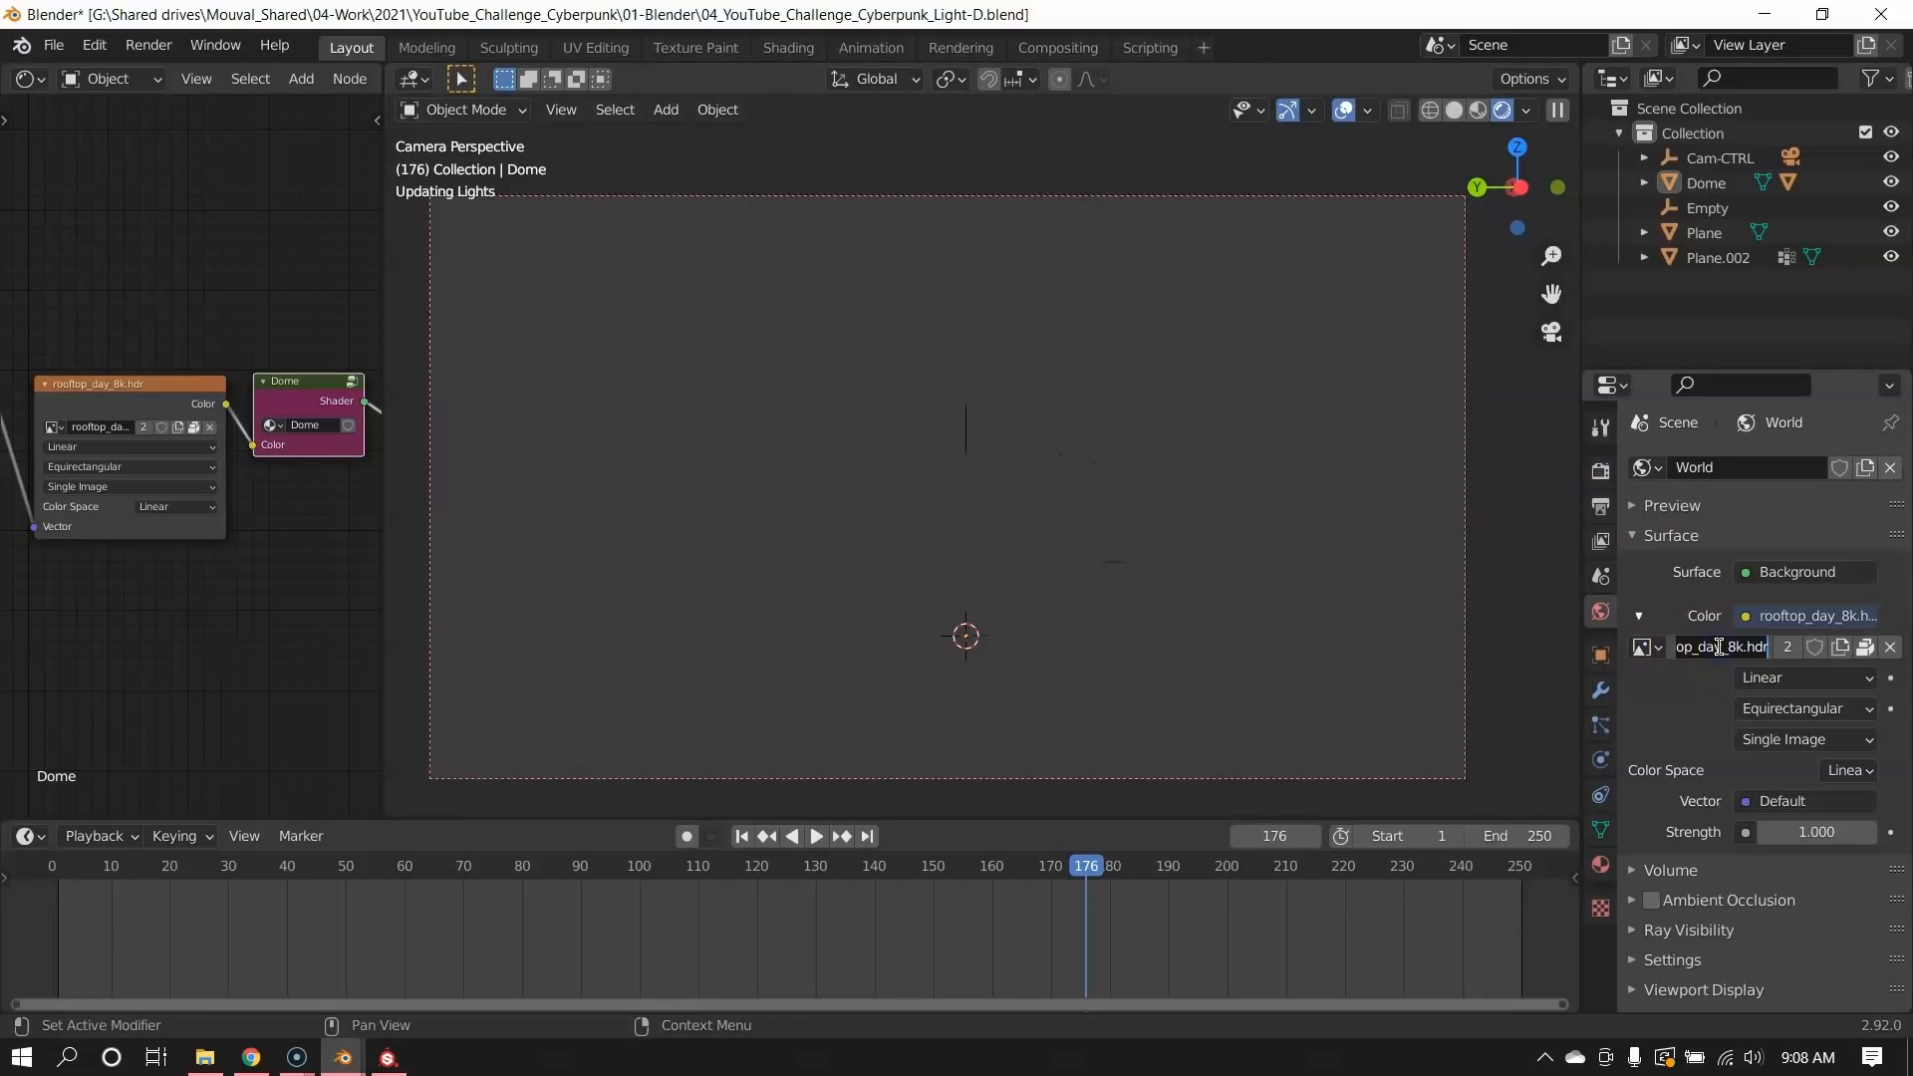
Examine the dome's rooftop_day_8k.hdr environment texture node and how the rooftop surroundings wrap around the car.
click(162, 649)
scroll(134, 624, up, 3)
middle_drag(134, 625, 205, 624)
scroll(299, 607, up, 3)
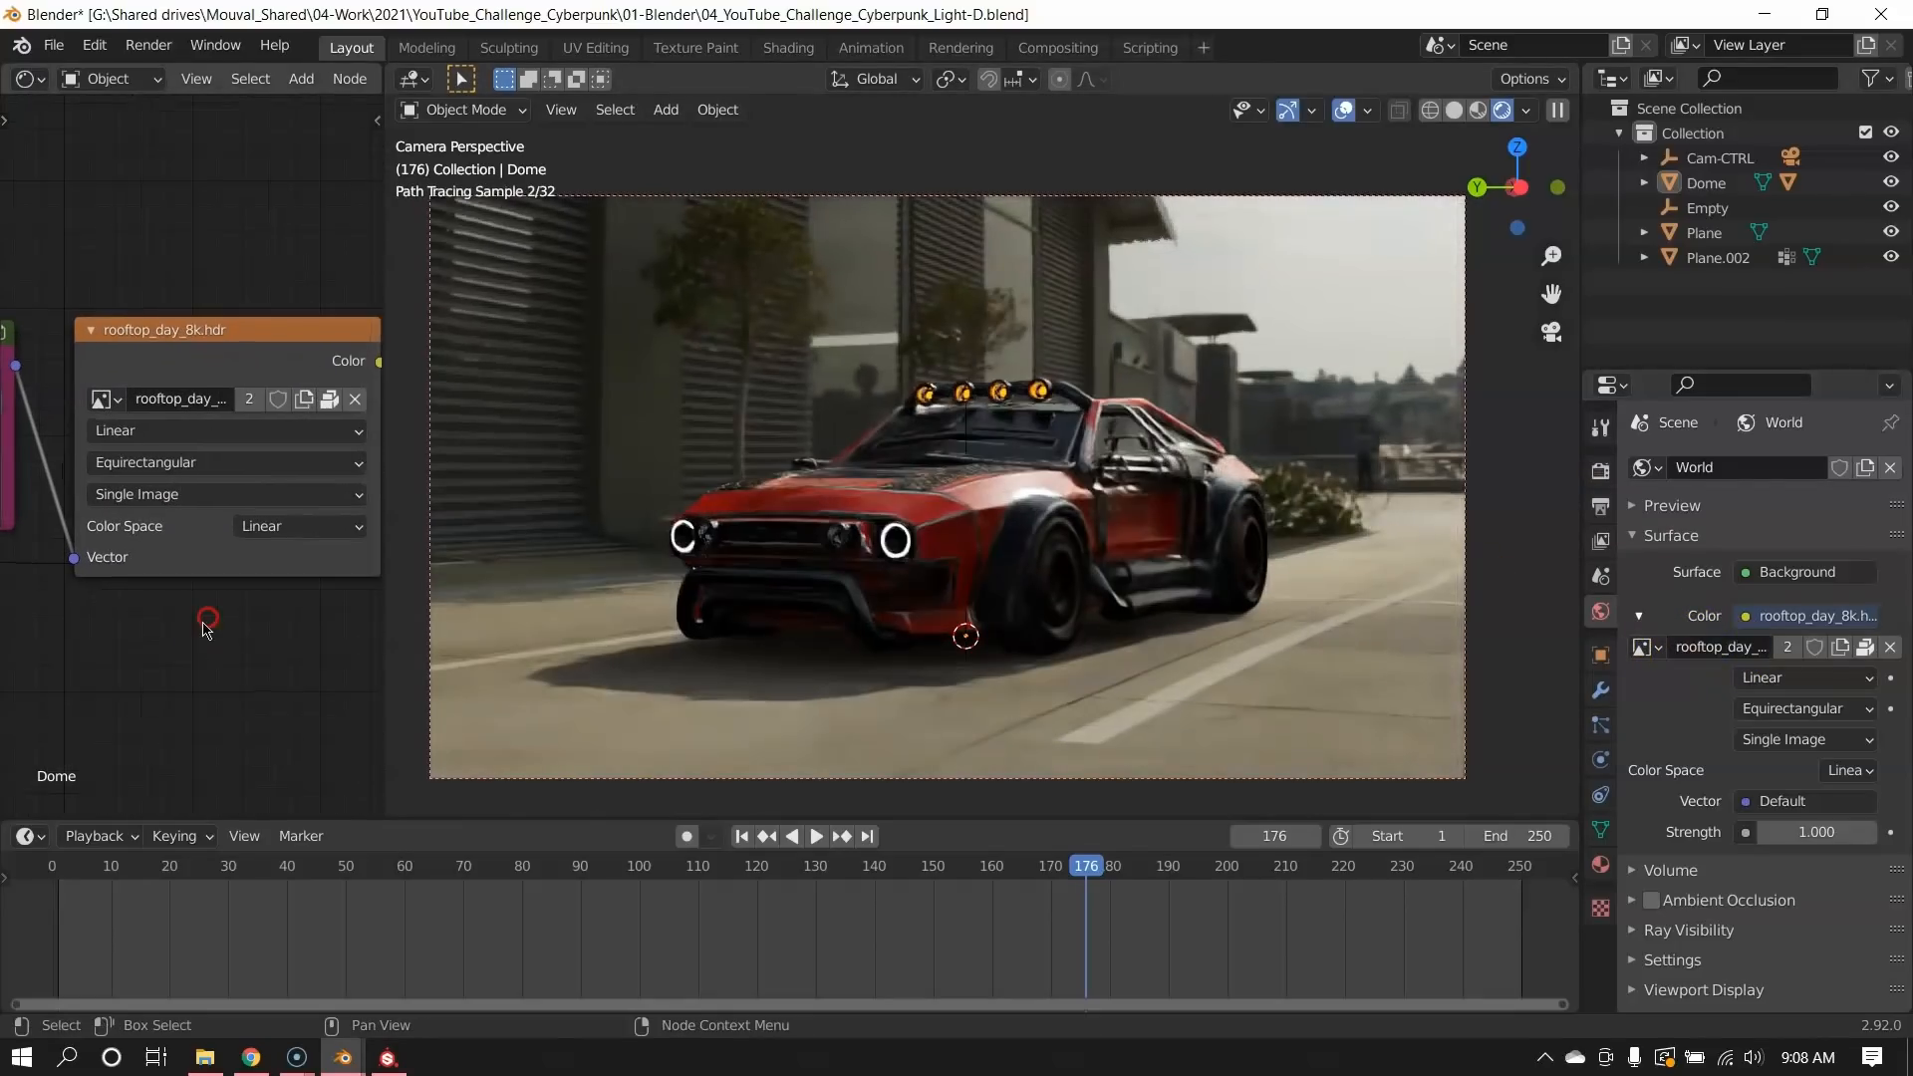
click(212, 292)
scroll(195, 409, down, 4)
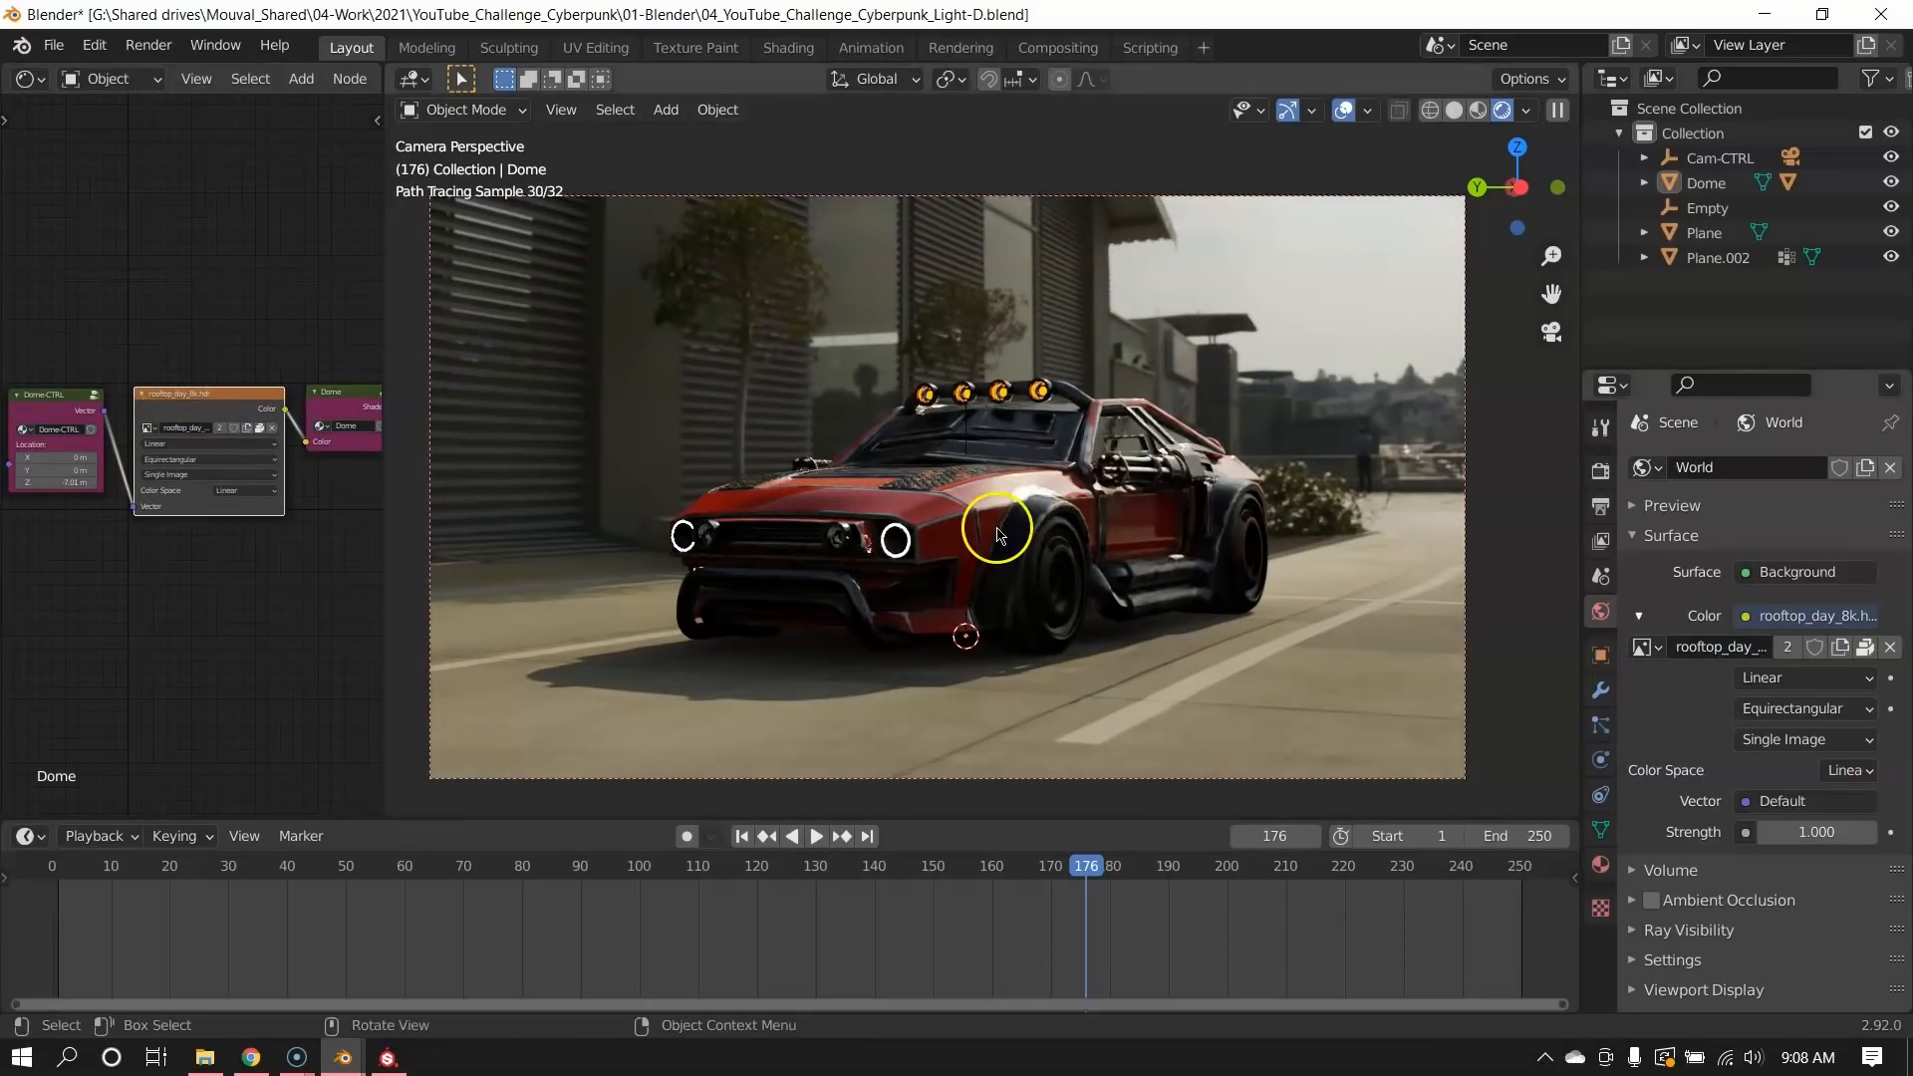
mouse_move(999, 535)
middle_down()
mouse_move(1175, 333)
mouse_move(1315, 401)
mouse_move(1119, 410)
mouse_move(1199, 372)
mouse_move(1025, 366)
mouse_move(1237, 314)
mouse_move(1272, 418)
middle_up()
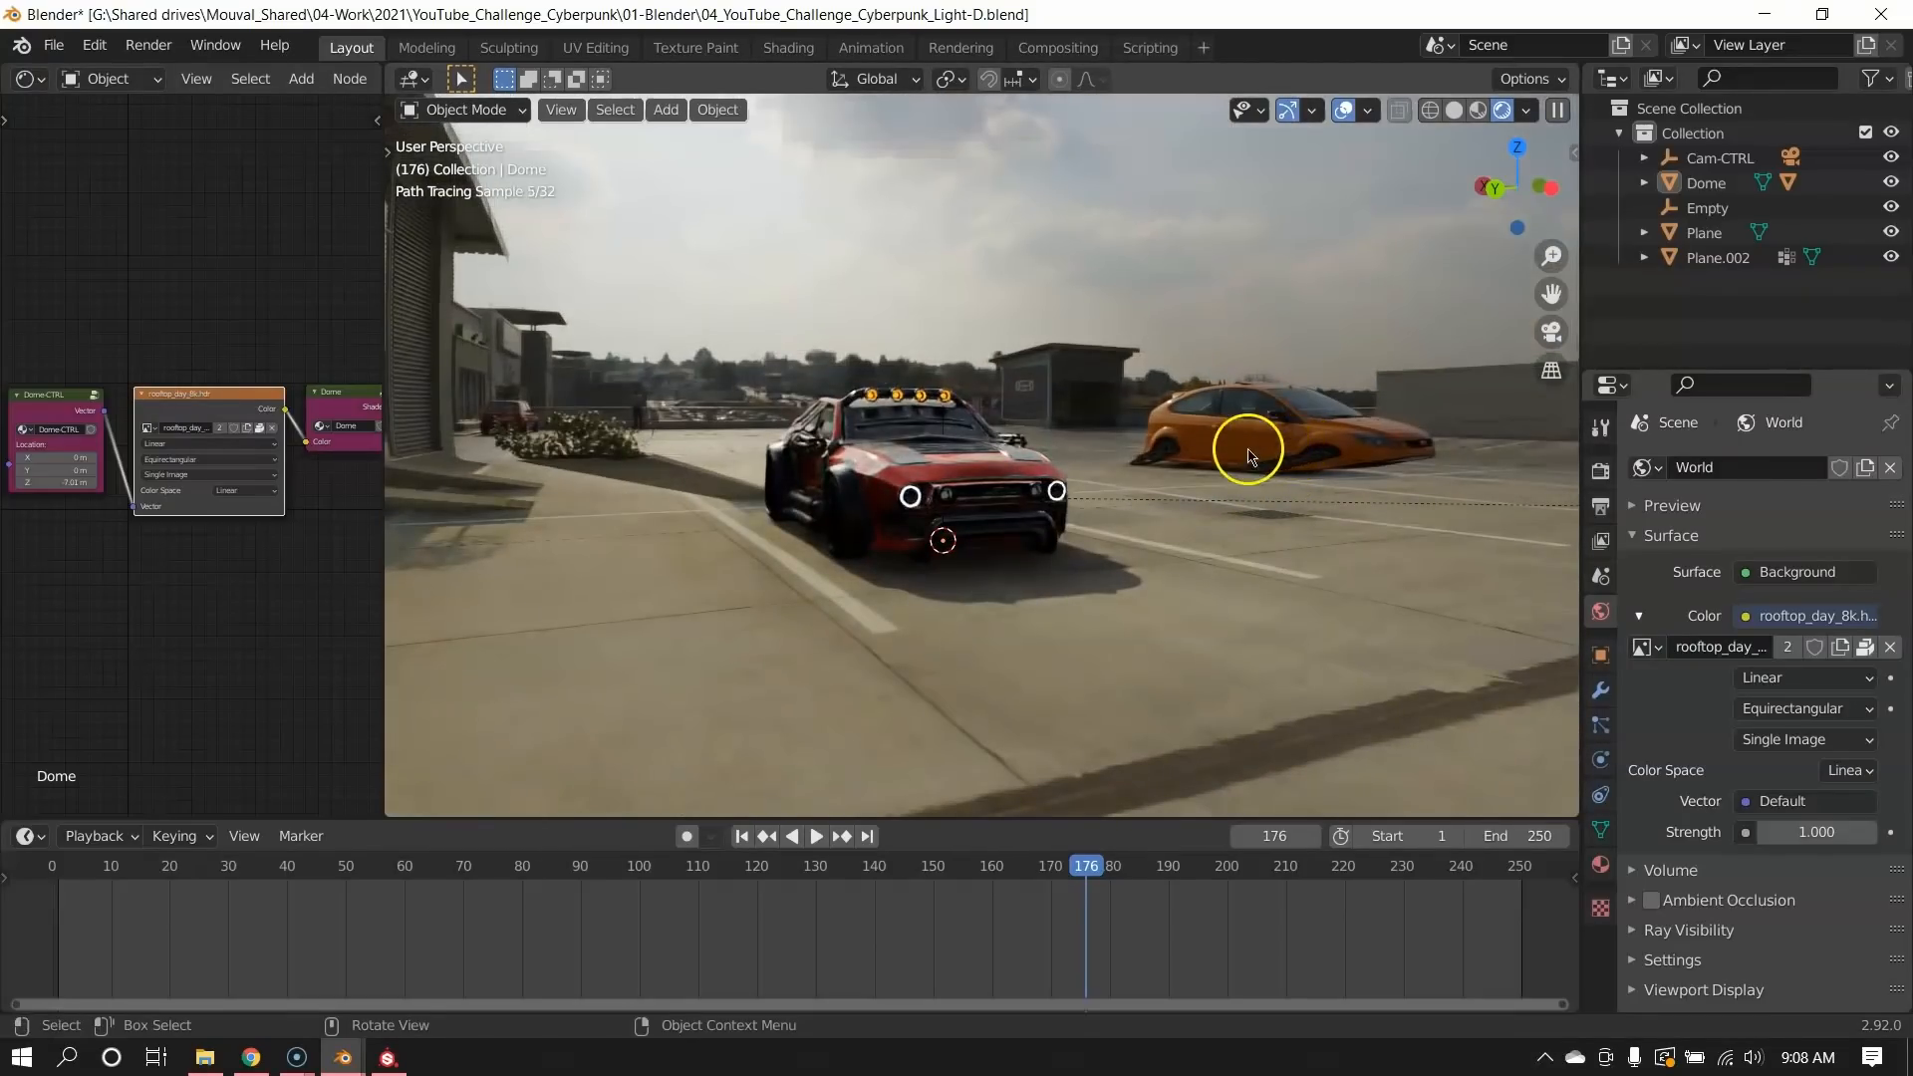
key(KP_0)
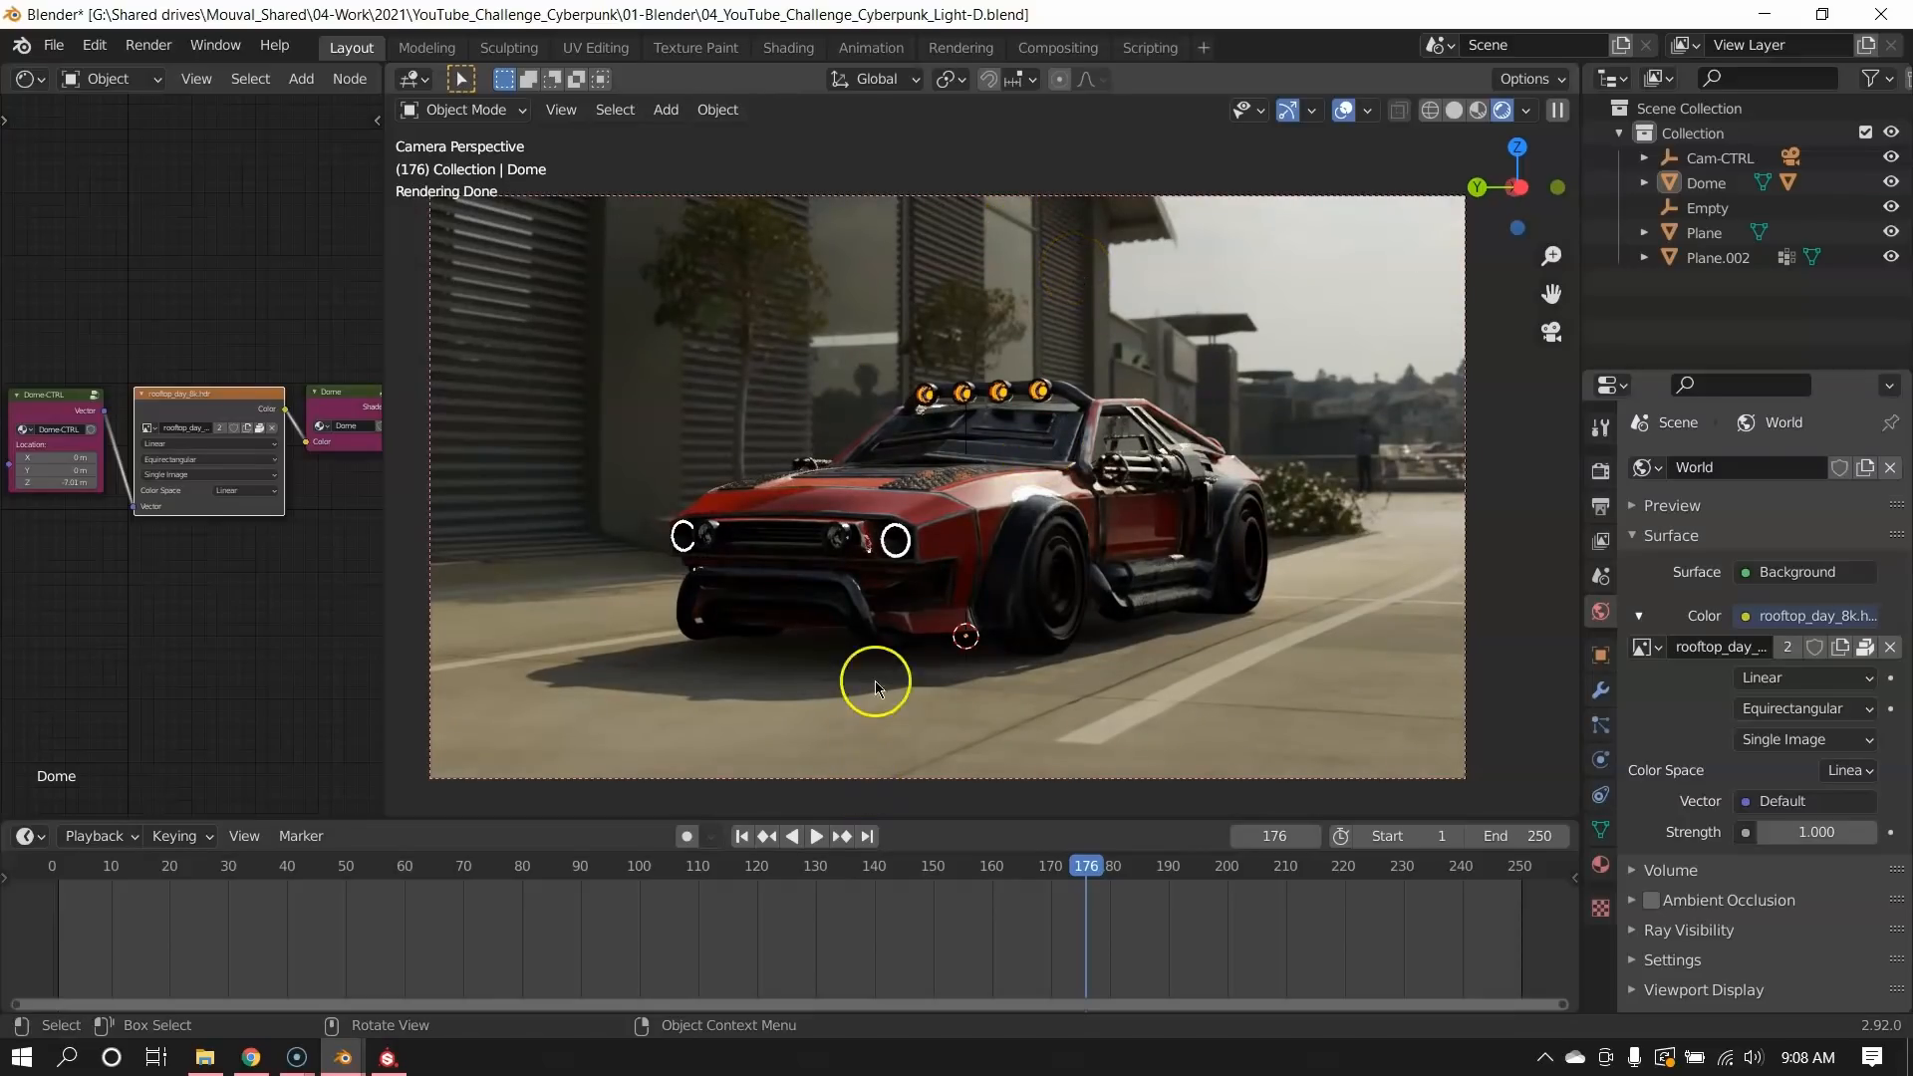
Inspect the glowing orange lamps on the roof bar up close, then return to the camera view.
mouse_move(948, 554)
middle_down()
mouse_move(940, 534)
mouse_move(906, 606)
middle_up()
scroll(906, 606, up, 5)
mouse_move(1138, 480)
shift+middle_down()
mouse_move(819, 638)
mouse_move(871, 559)
shift+middle_up()
scroll(876, 553, up, 3)
mouse_move(1267, 365)
middle_down()
mouse_move(1238, 409)
mouse_move(874, 391)
middle_up()
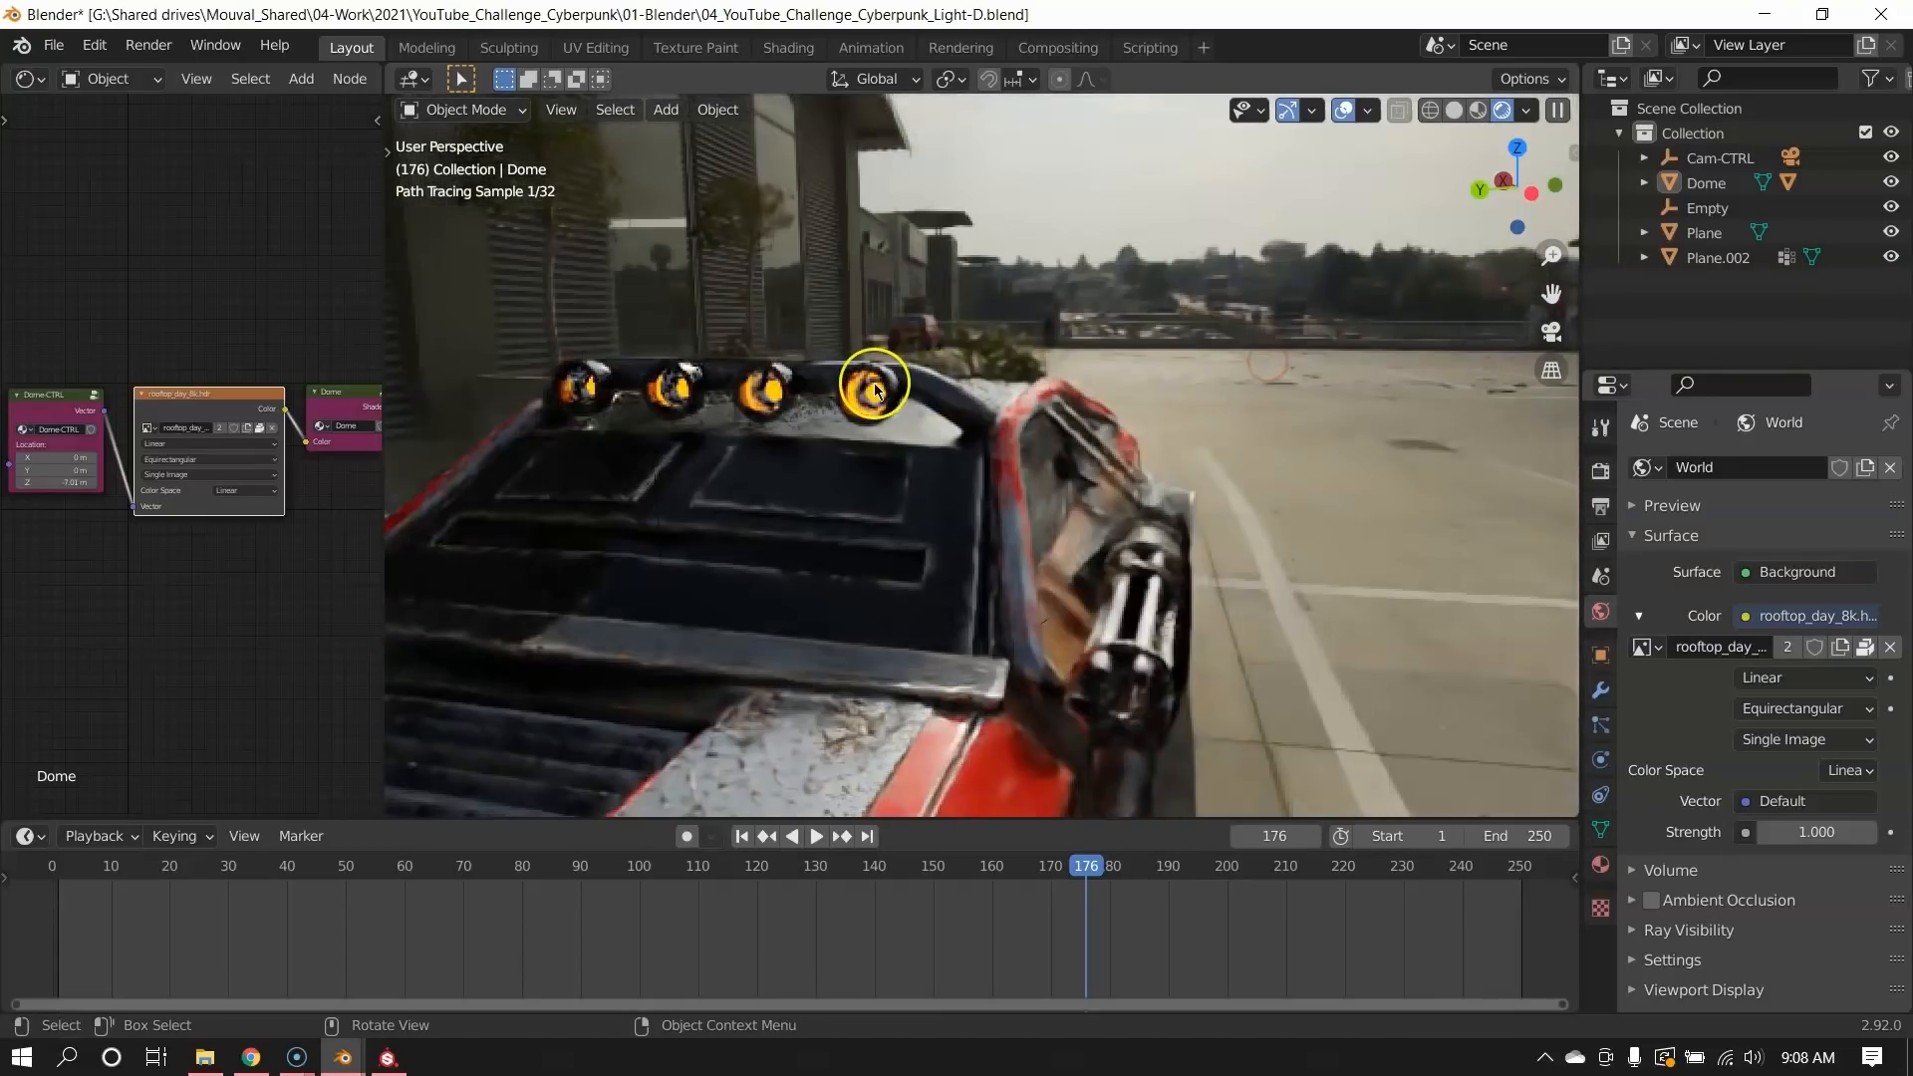
scroll(1075, 573, up, 8)
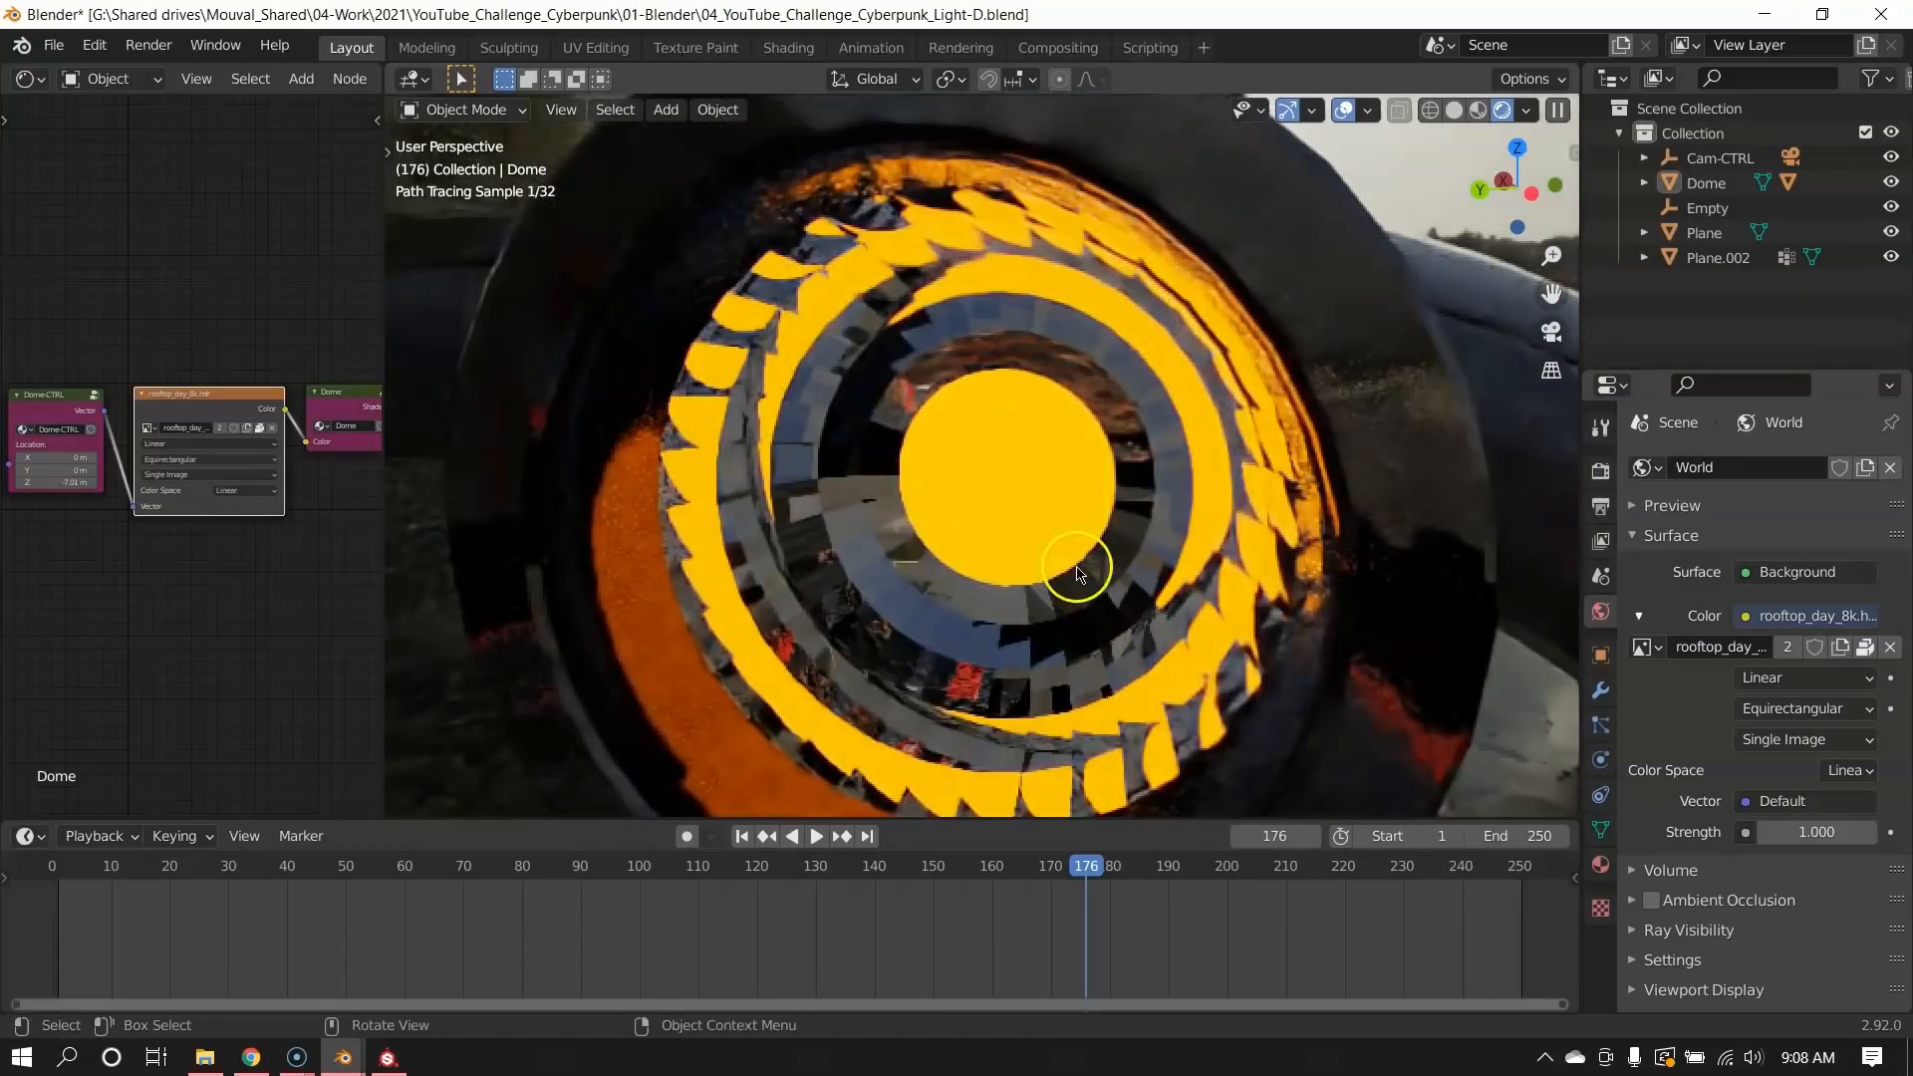
middle_drag(1078, 573, 996, 500)
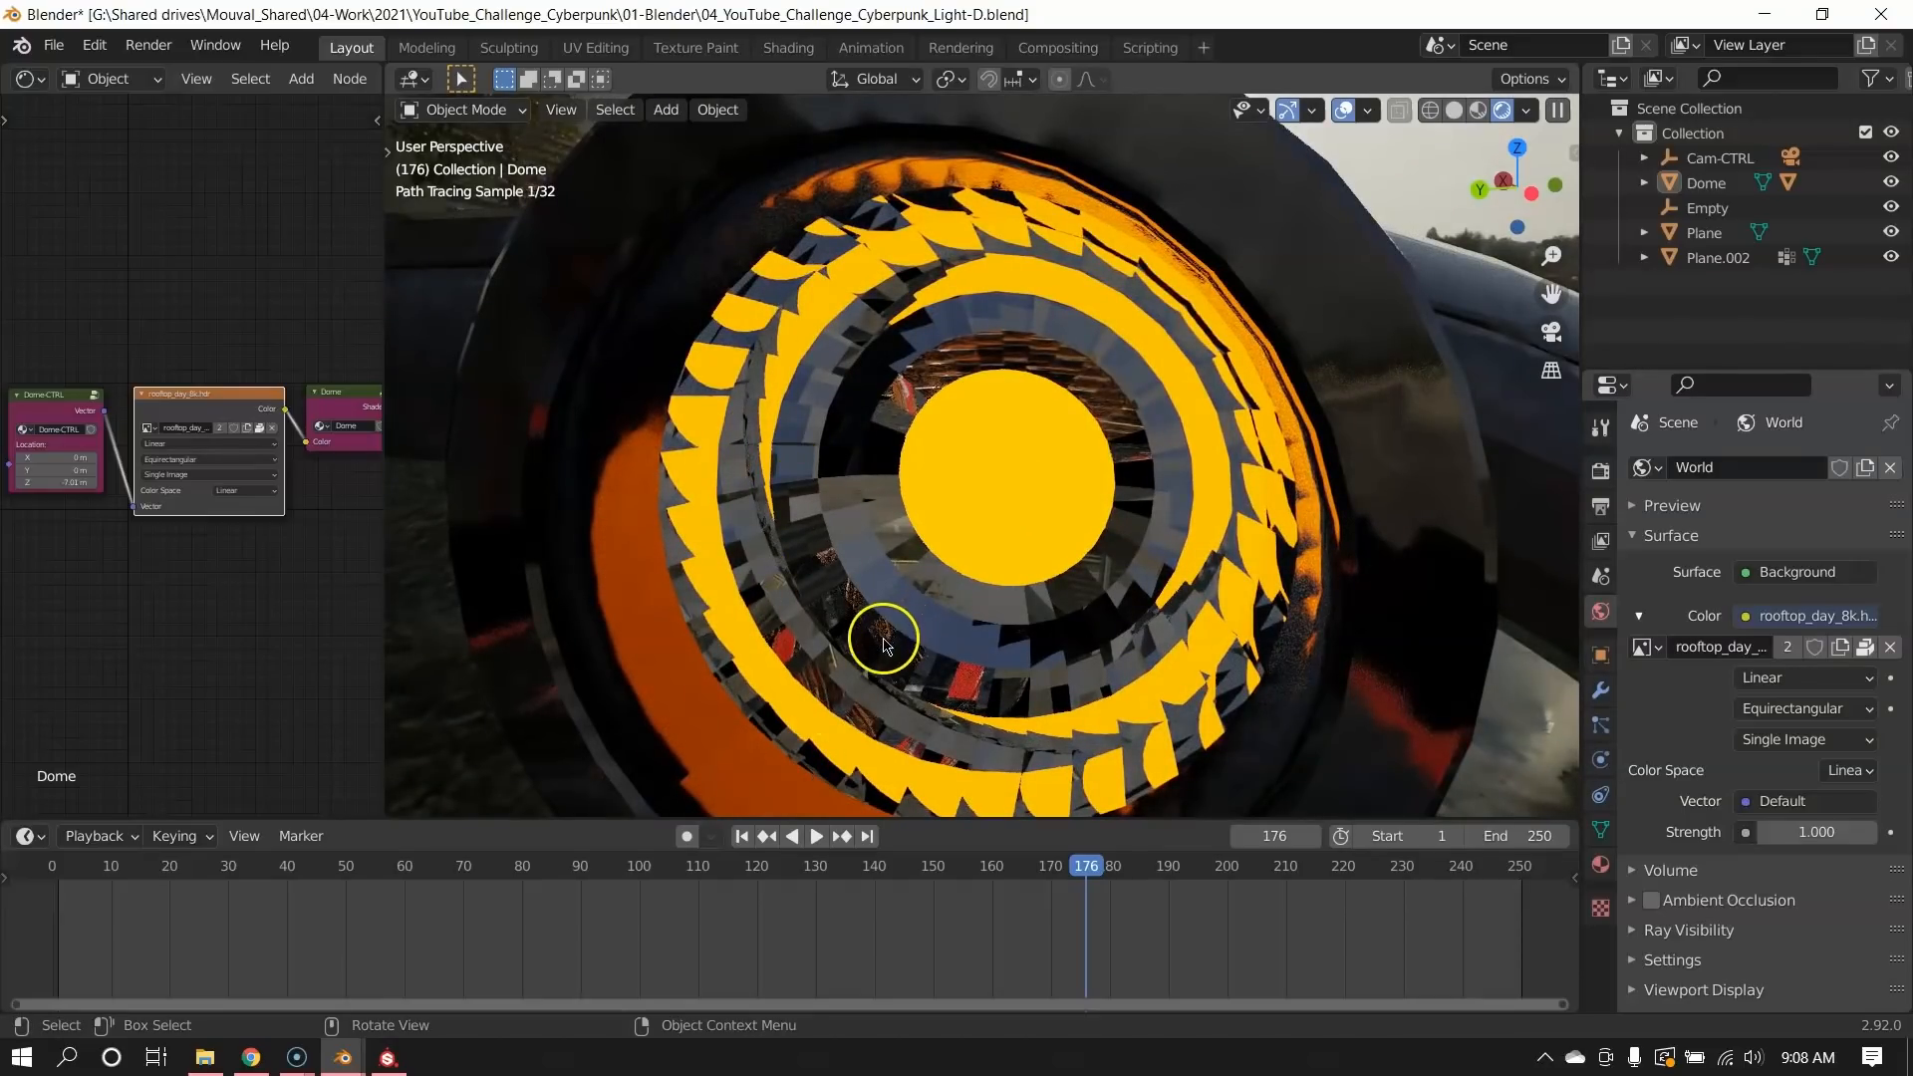
scroll(883, 646, down, 6)
key(KP_0)
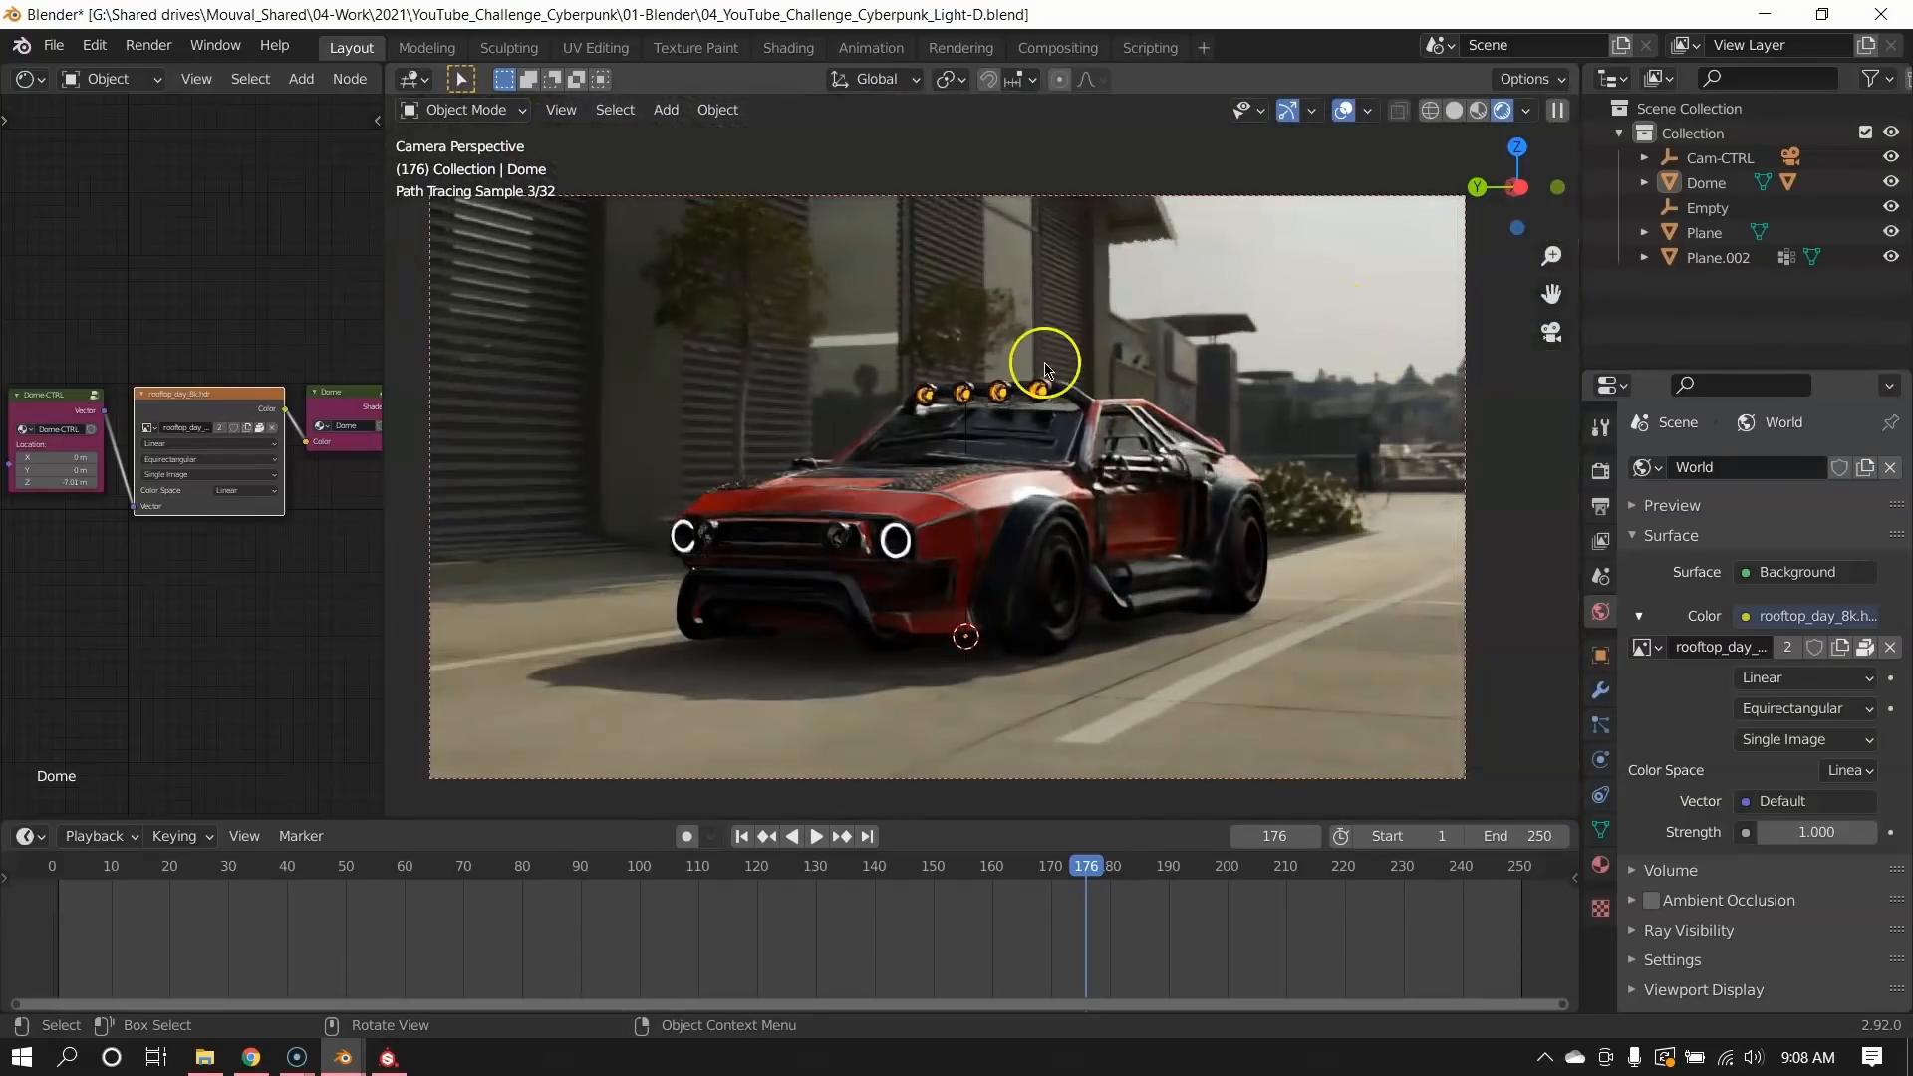
Inspect the hood's worn metal tread plate and the car's daylight shading from a raised front view.
middle_drag(855, 533, 1016, 715)
scroll(1002, 636, up, 5)
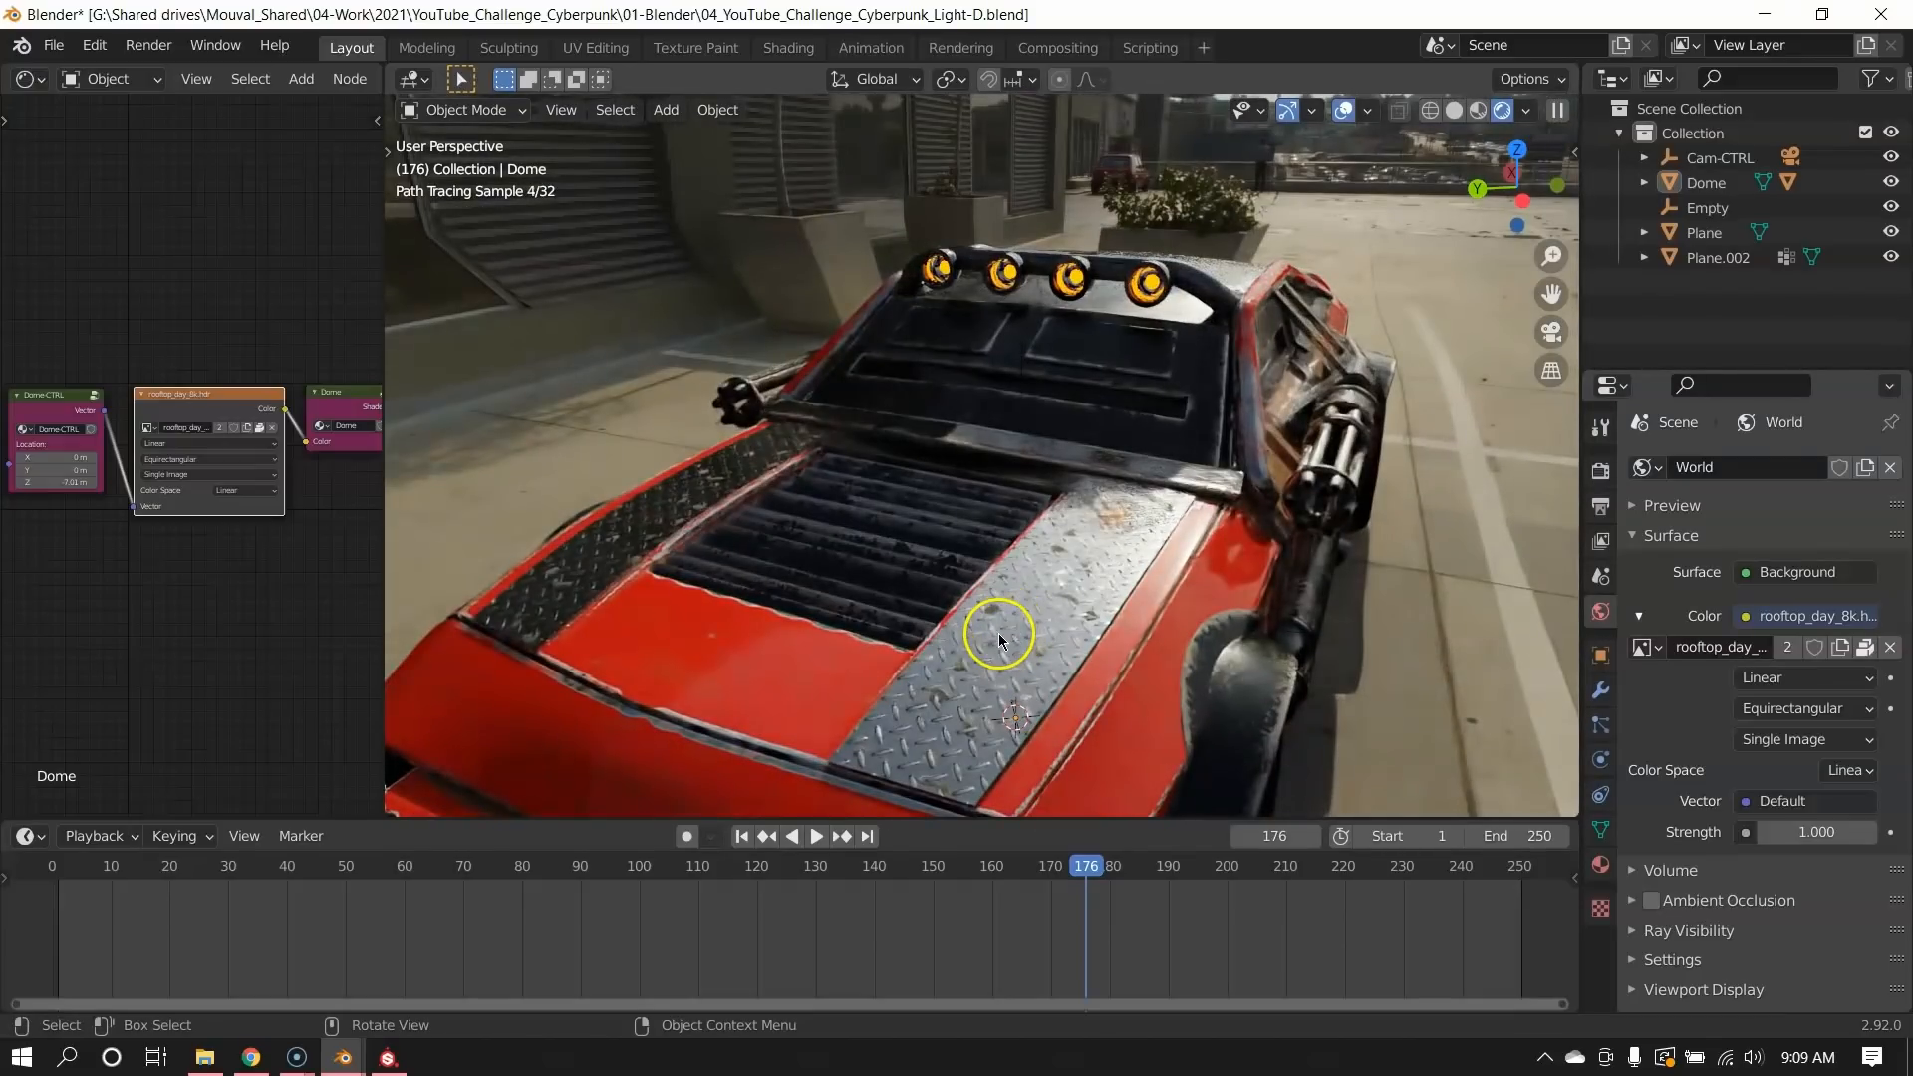
scroll(998, 631, down, 6)
middle_drag(996, 624, 1008, 616)
scroll(1008, 616, up, 2)
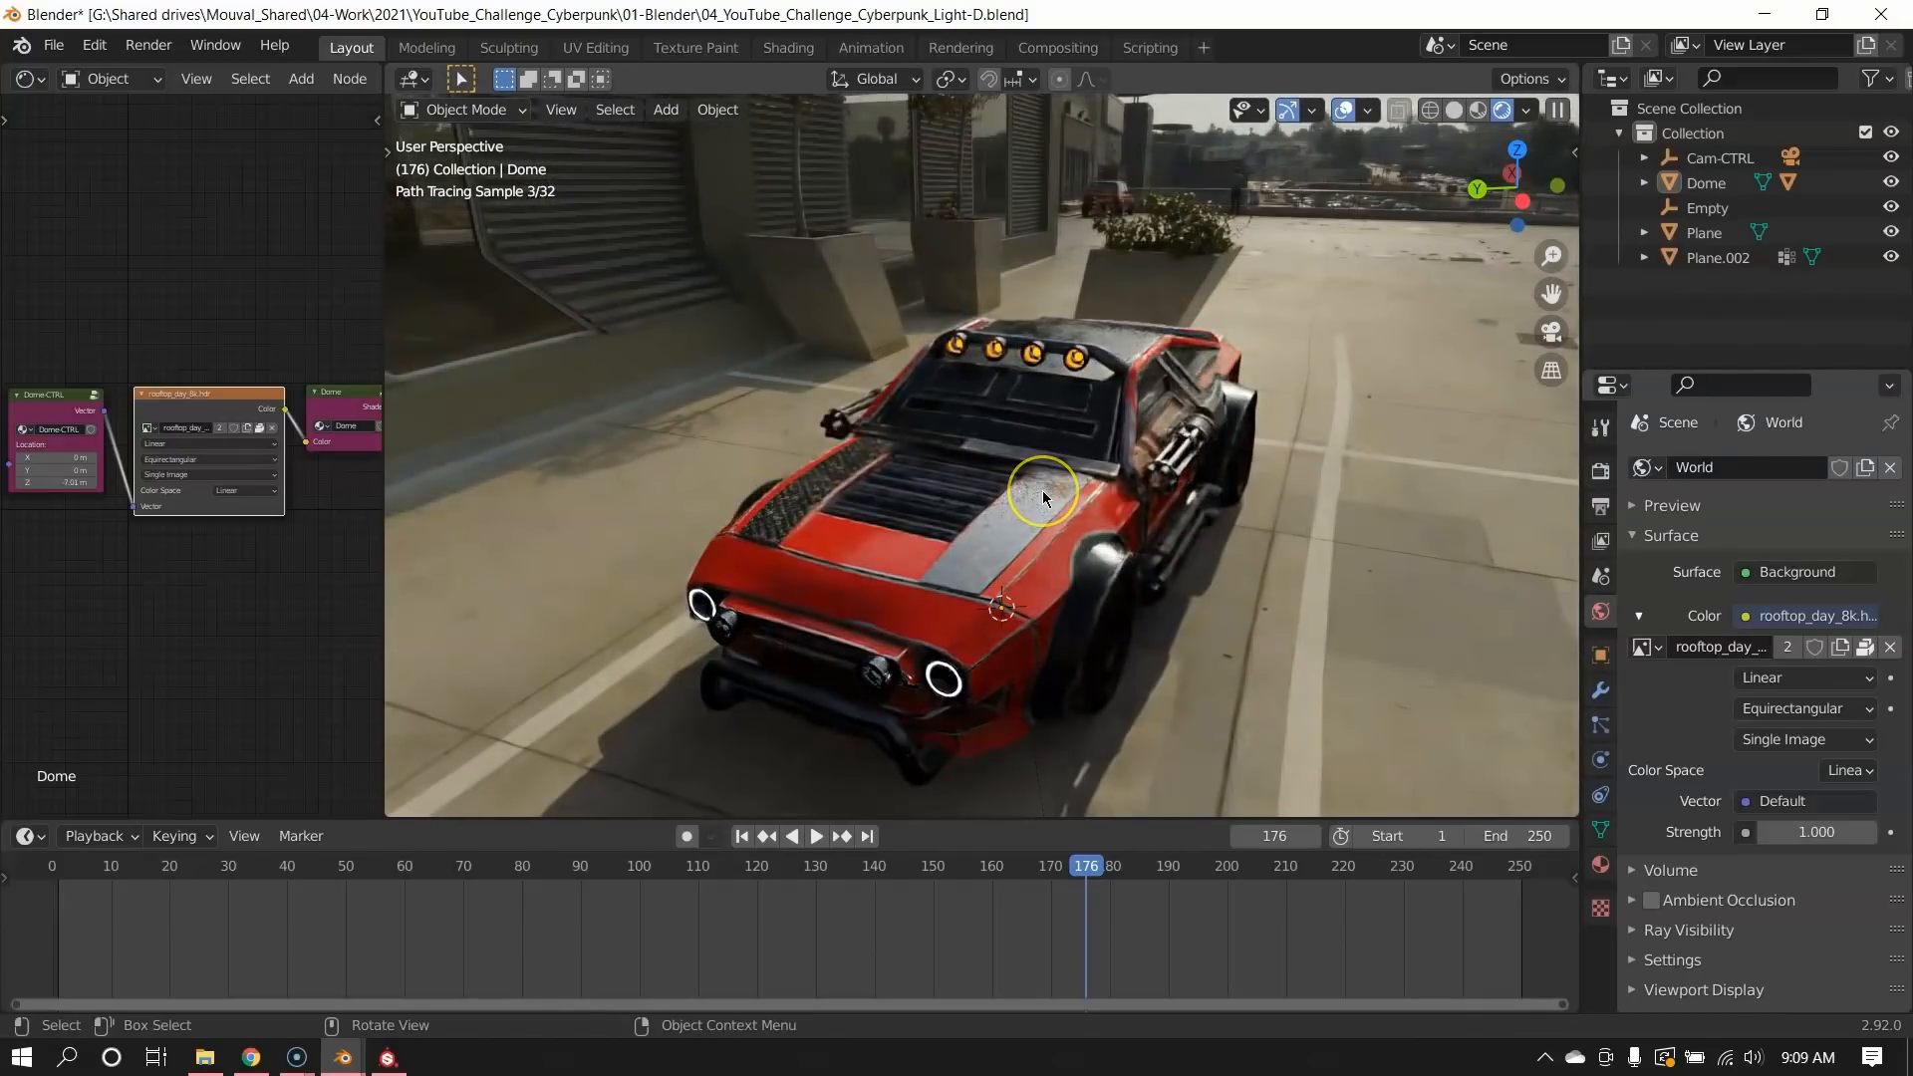
key(KP_7)
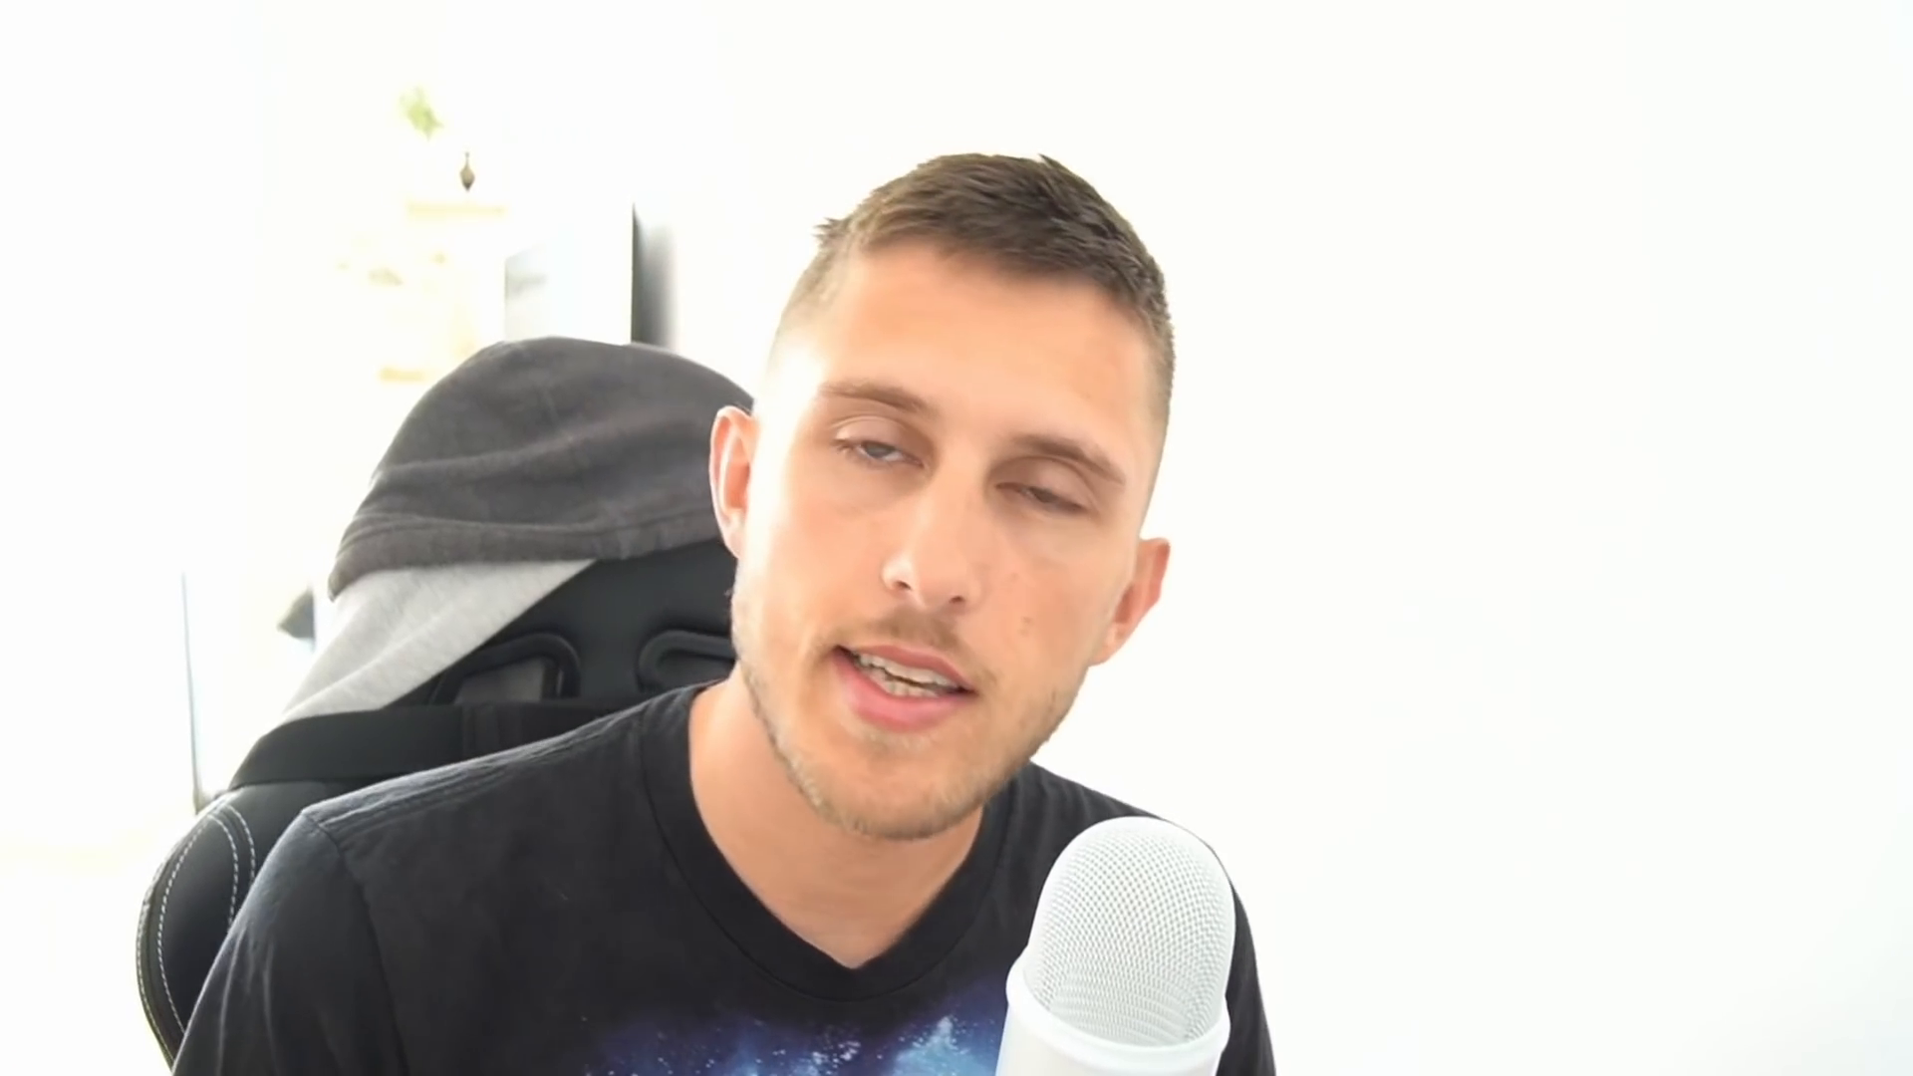